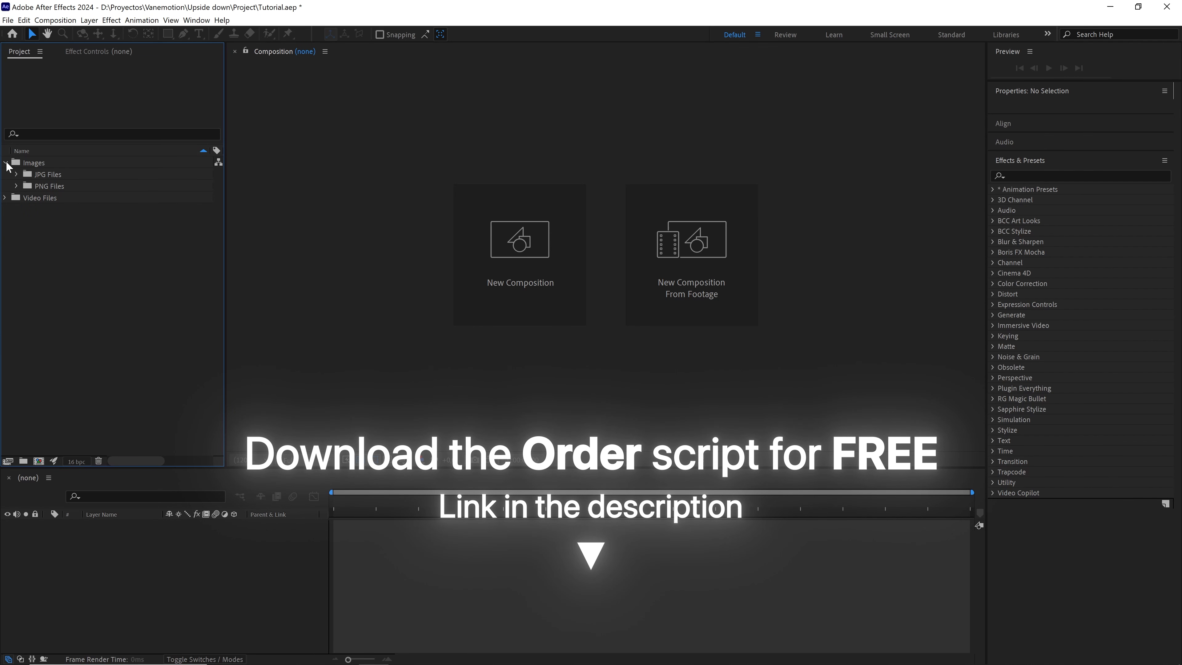
Create a new composition named Animation at 1920 x 1920 px, 30 frames per second, with a duration of 30 seconds
left_click(5, 163)
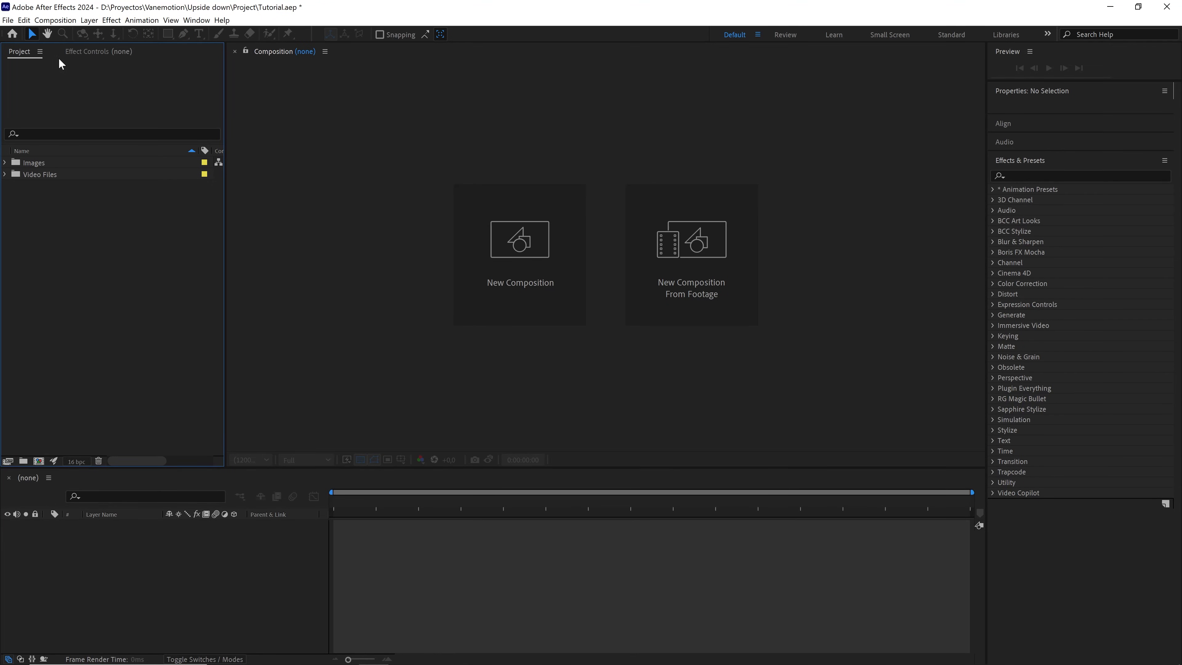
left_click(55, 20)
left_click(65, 29)
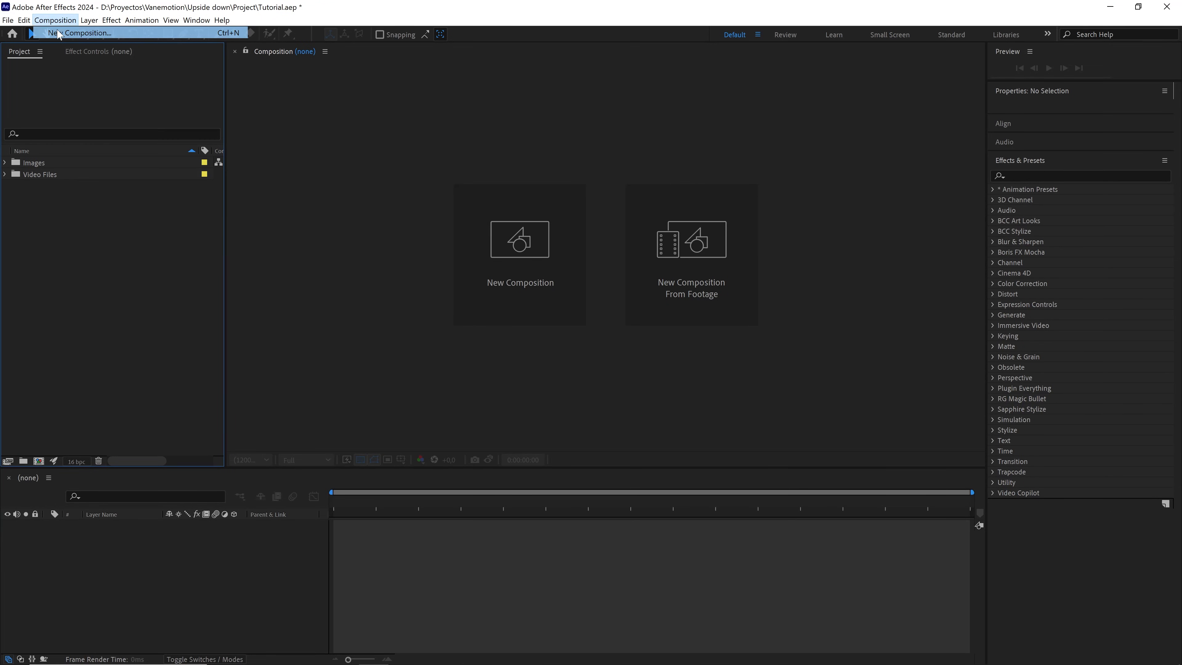
type("Animation")
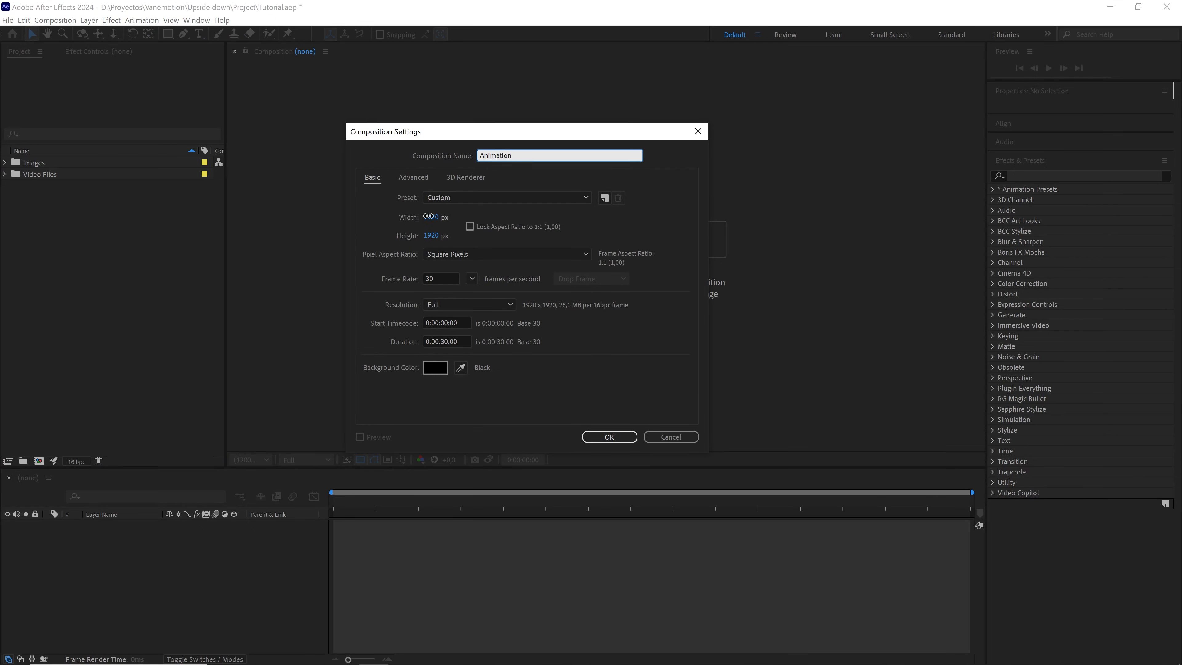
left_click(428, 216)
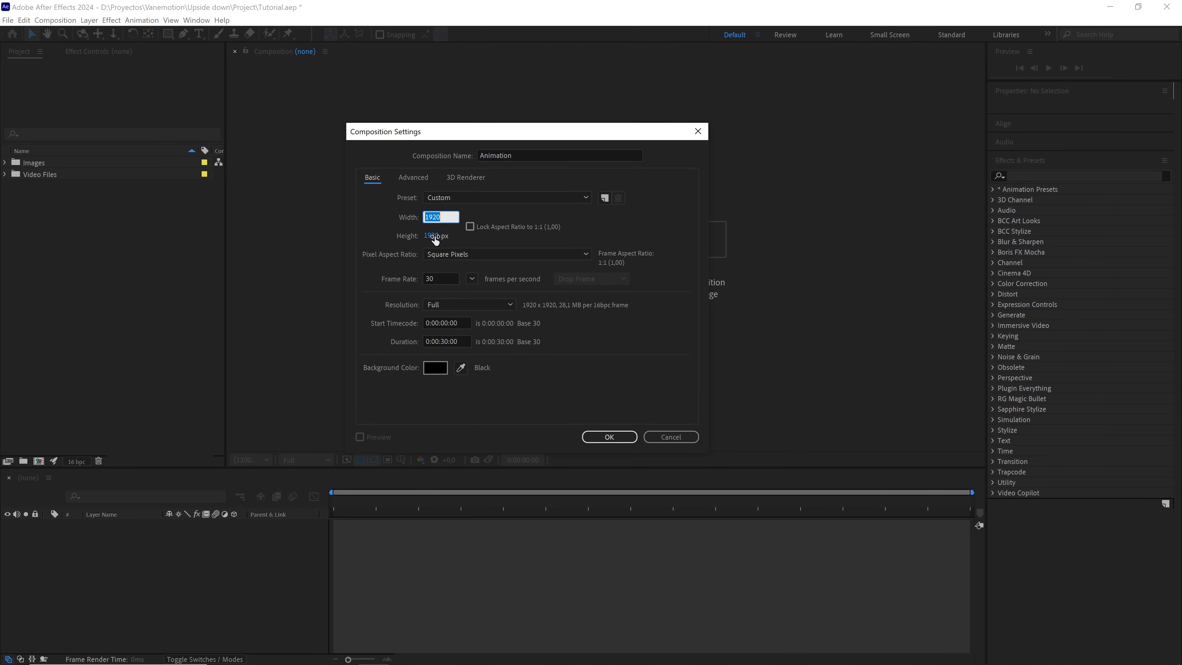
left_click(433, 234)
left_click(451, 275)
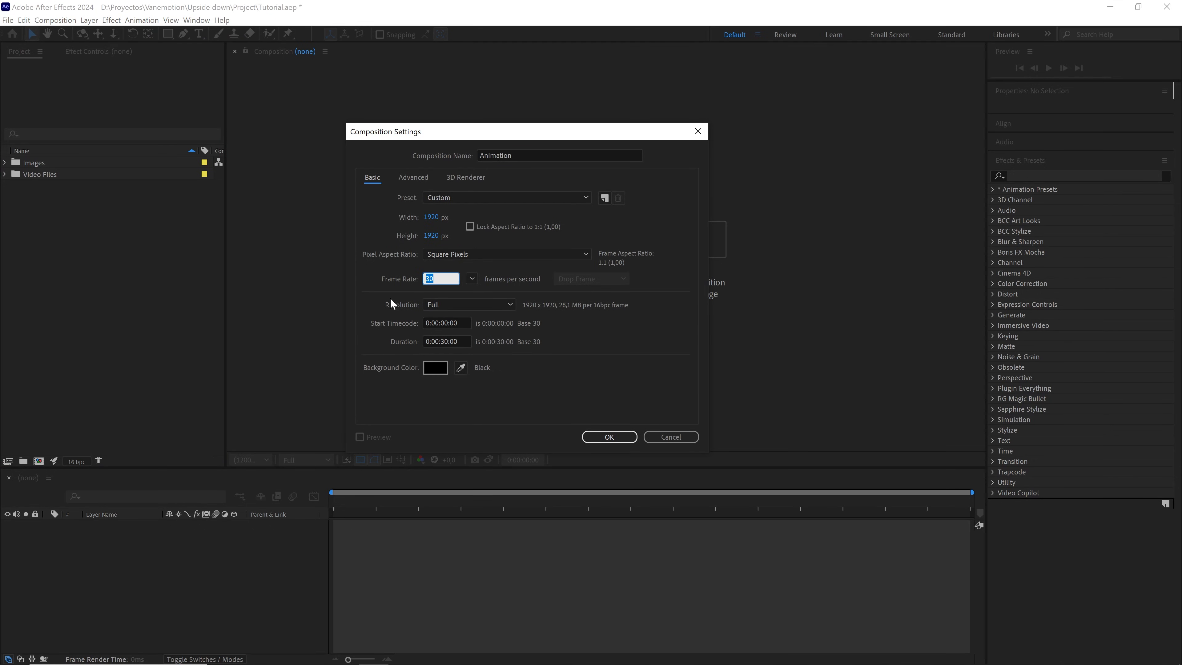
left_click(459, 340)
left_click(617, 432)
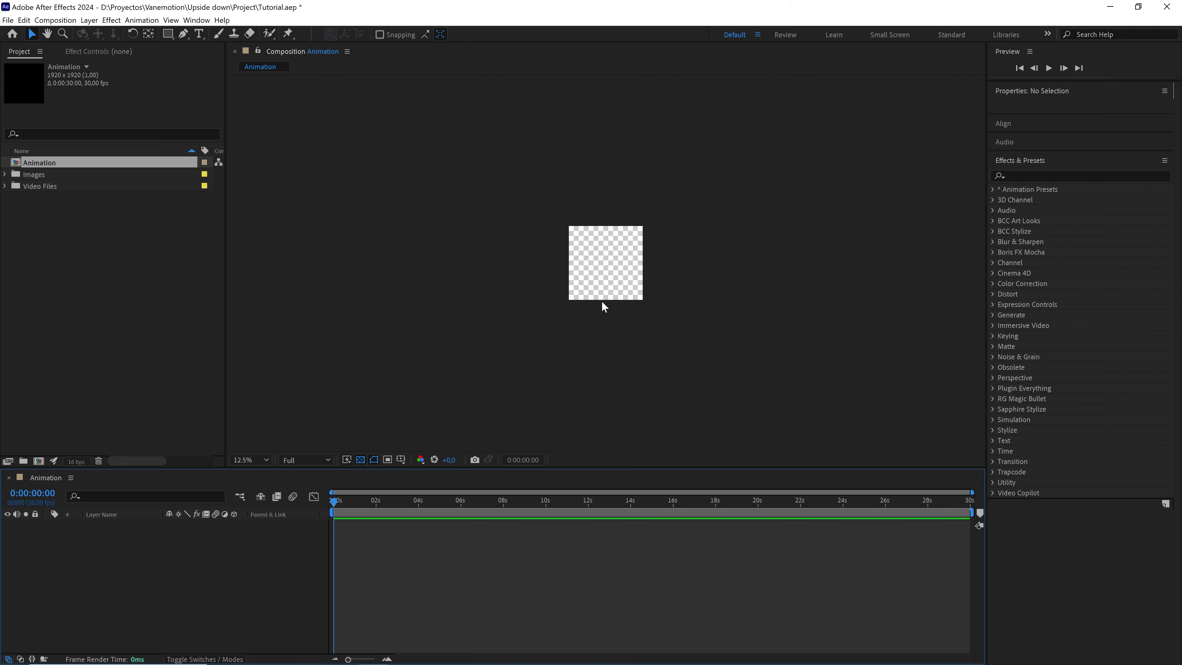
Draw a rectangle of about 5216 x 6840 px extending well beyond the composition frame and rename its shape layer bg
left_click(168, 34)
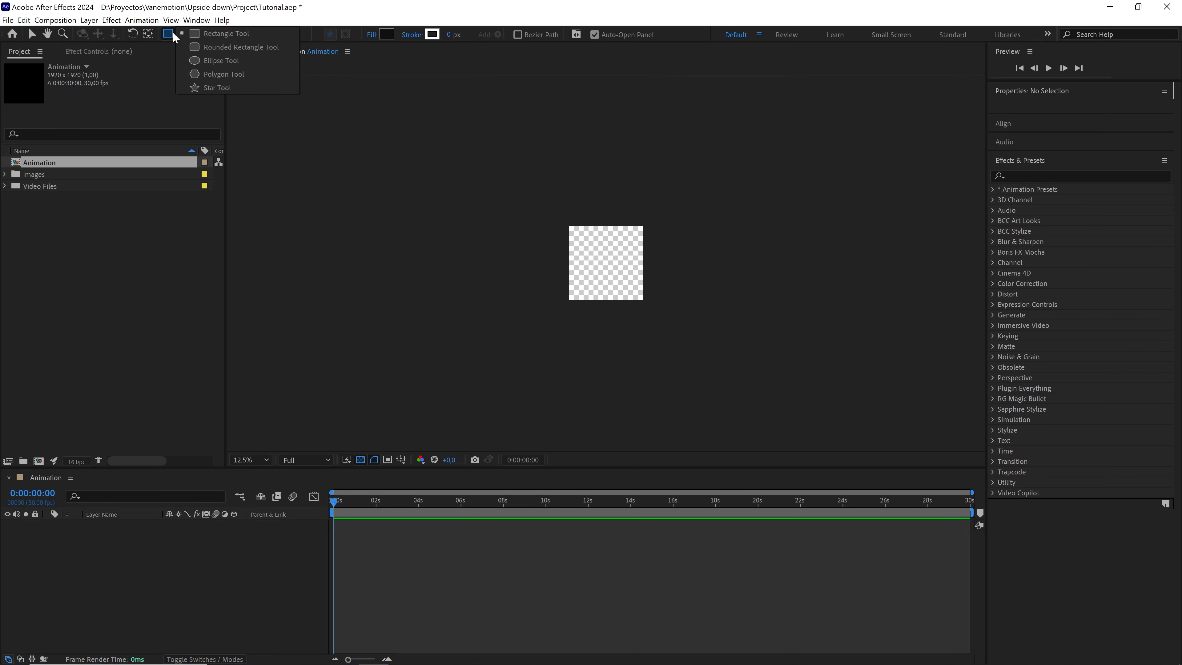
mouse_move(509, 137)
left_mouse_down()
mouse_move(687, 399)
mouse_move(709, 400)
left_mouse_up()
left_click(130, 526)
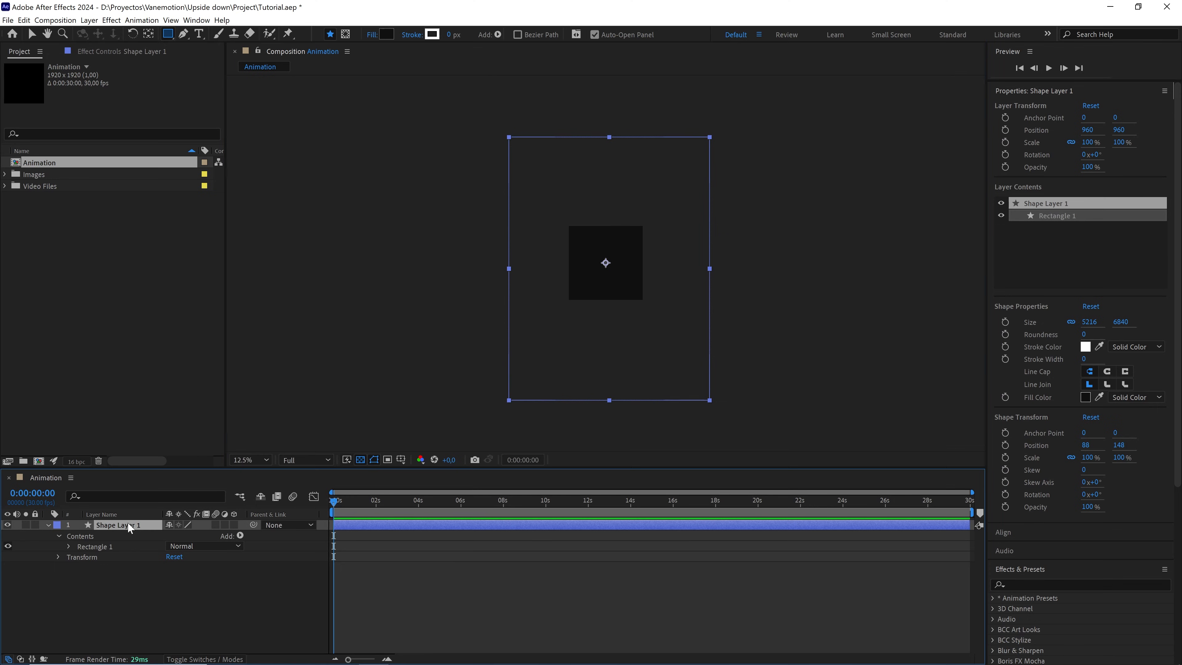
type("bg")
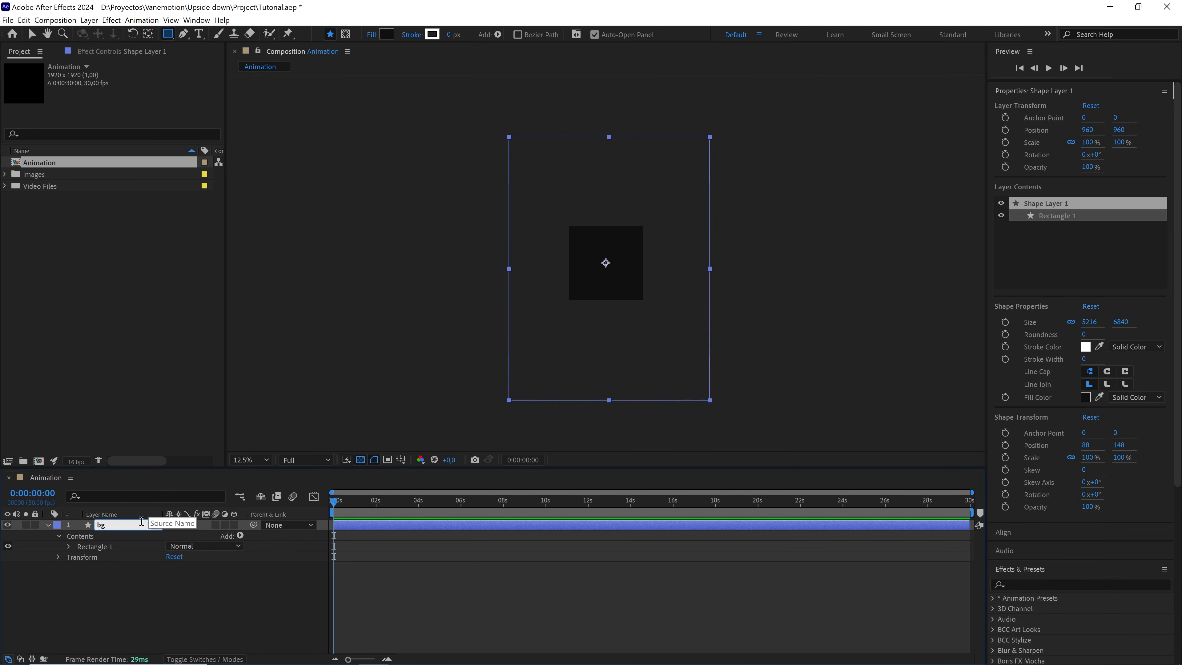
Make the bg layer 3D and center its anchor point so the rectangle sits centered on the composition
left_click(234, 525)
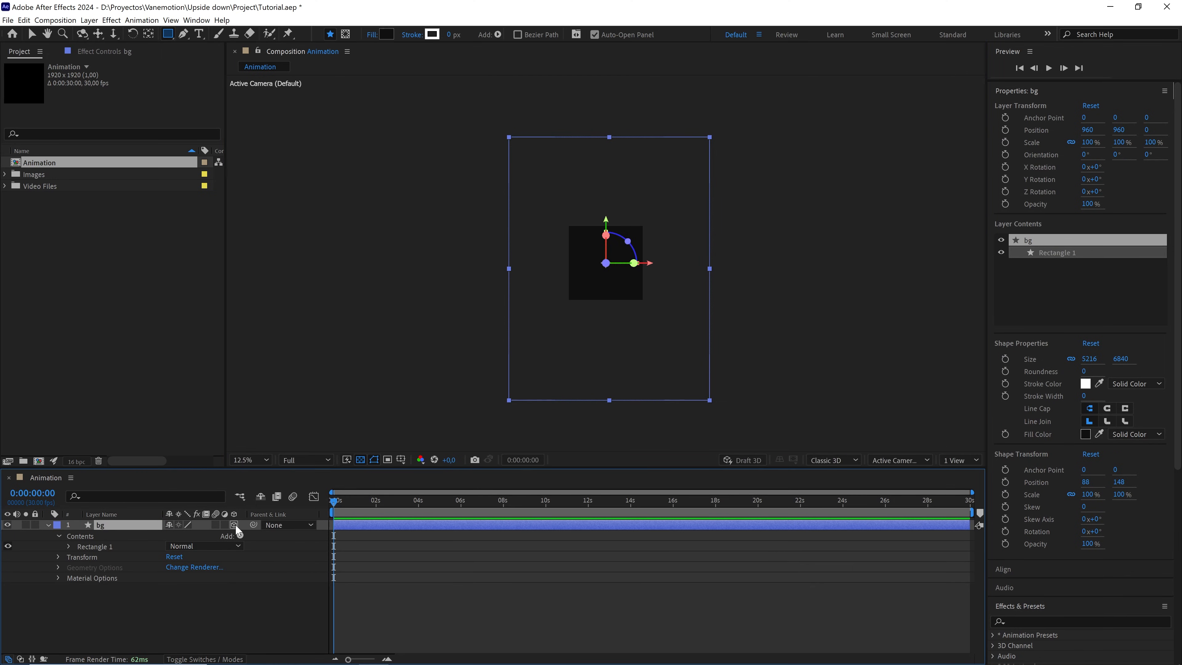
key("F4")
key("F4")
key("F4")
key("ctrl+alt+Home")
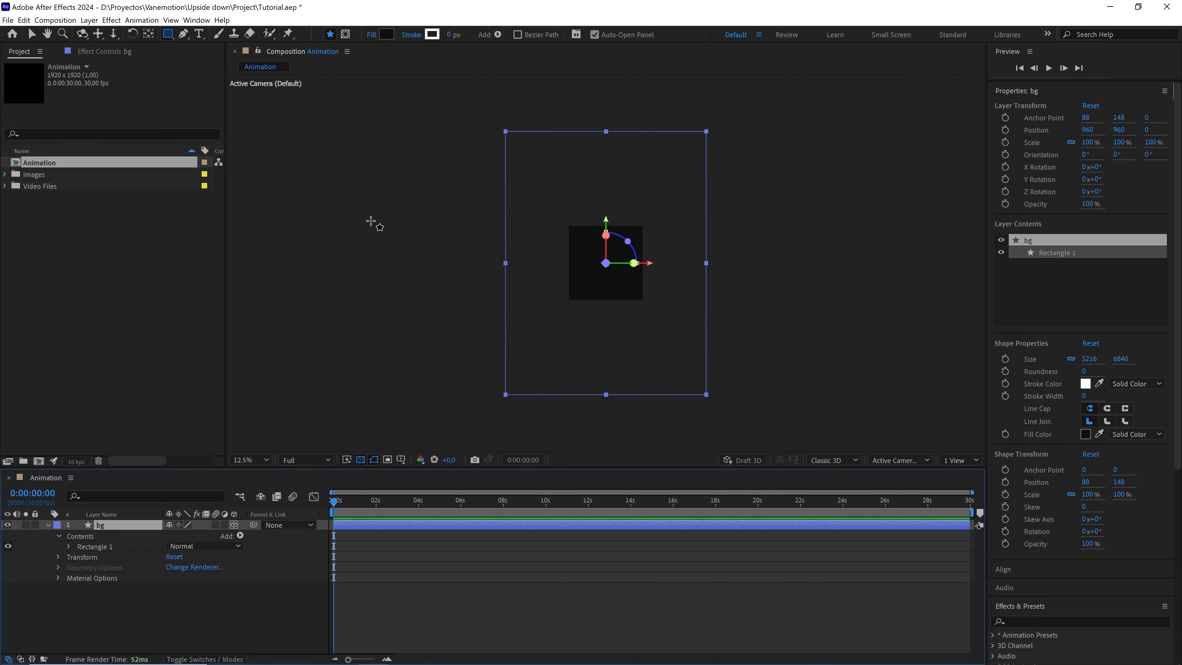
Give the bg rectangle a linear gradient fill that starts at its bottom edge and ends at its top edge
left_click(372, 35)
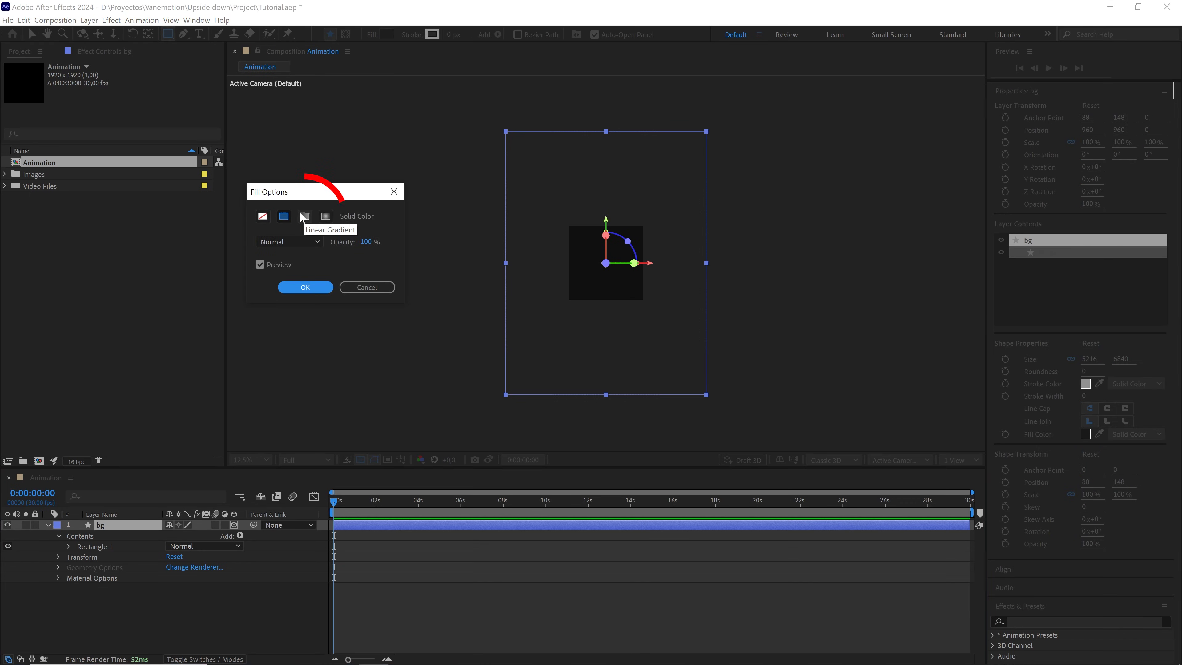
left_click(305, 216)
left_click(319, 287)
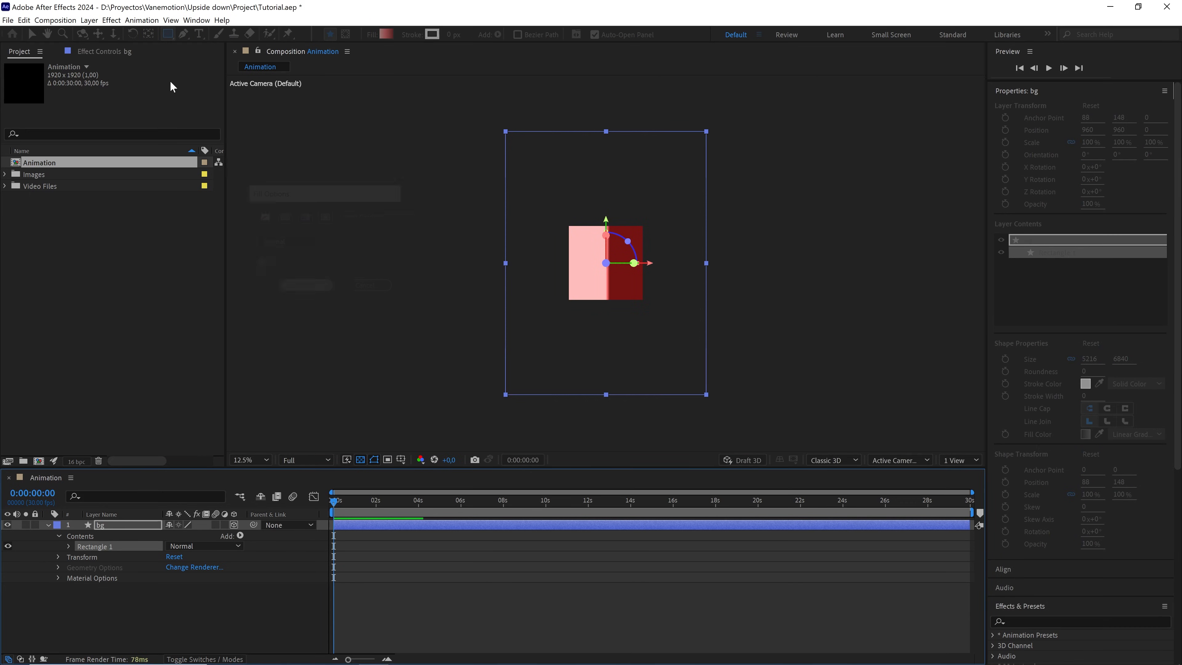
left_click(33, 34)
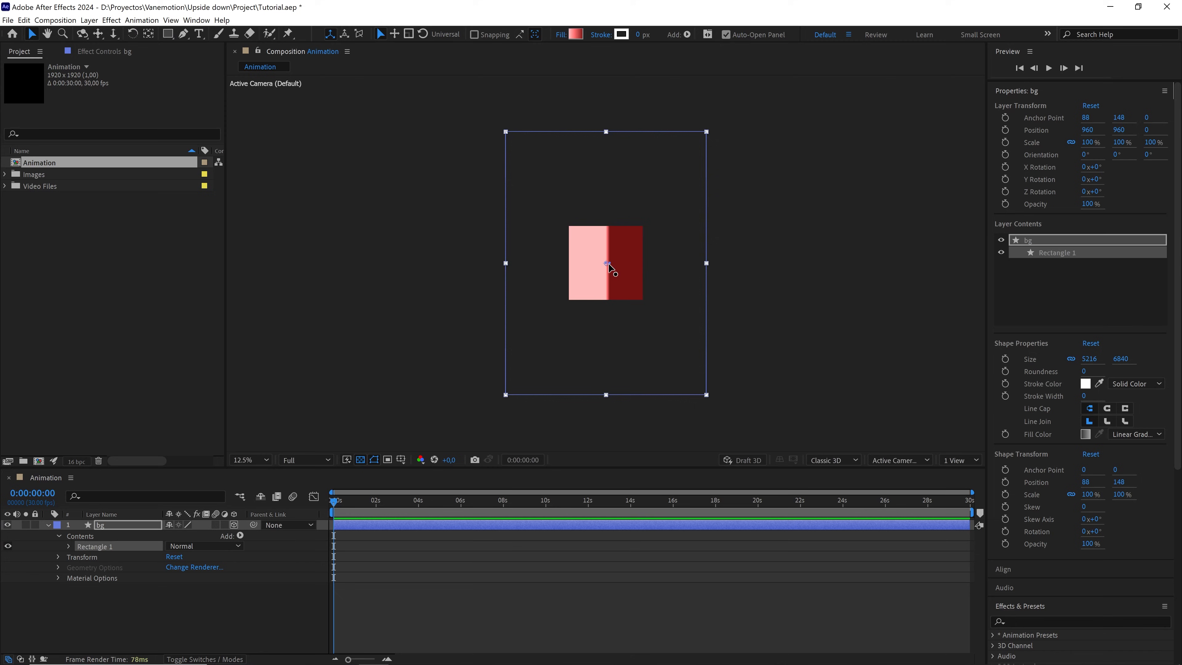
left_click_drag(609, 267, 606, 132)
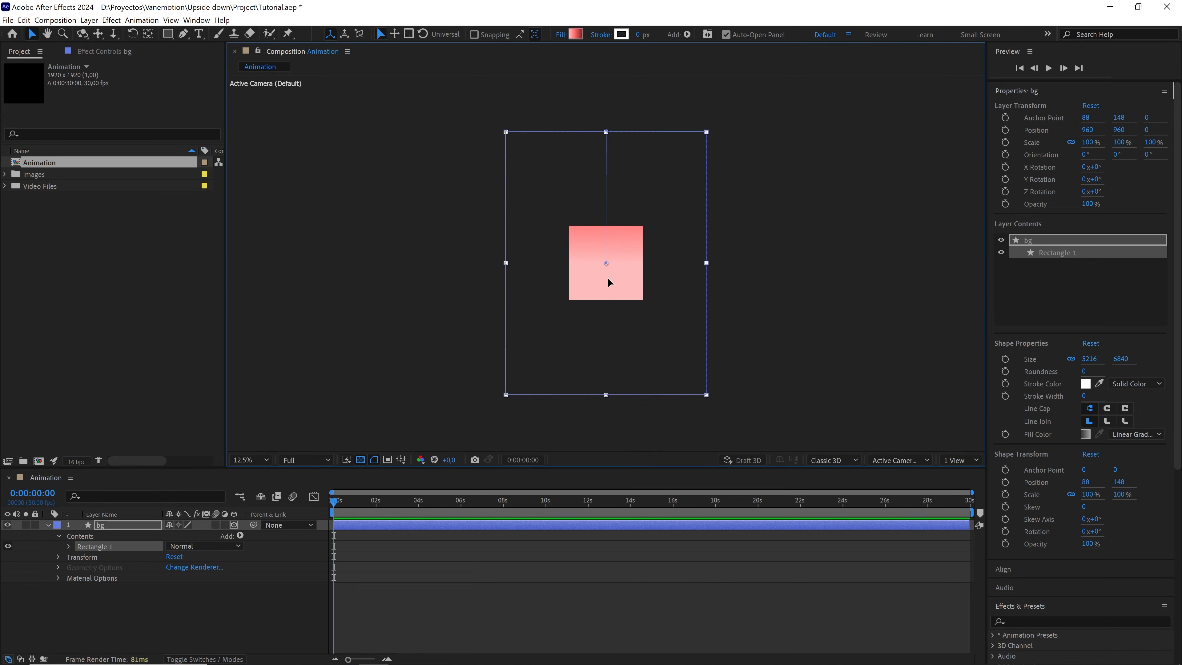
left_click_drag(605, 263, 607, 395)
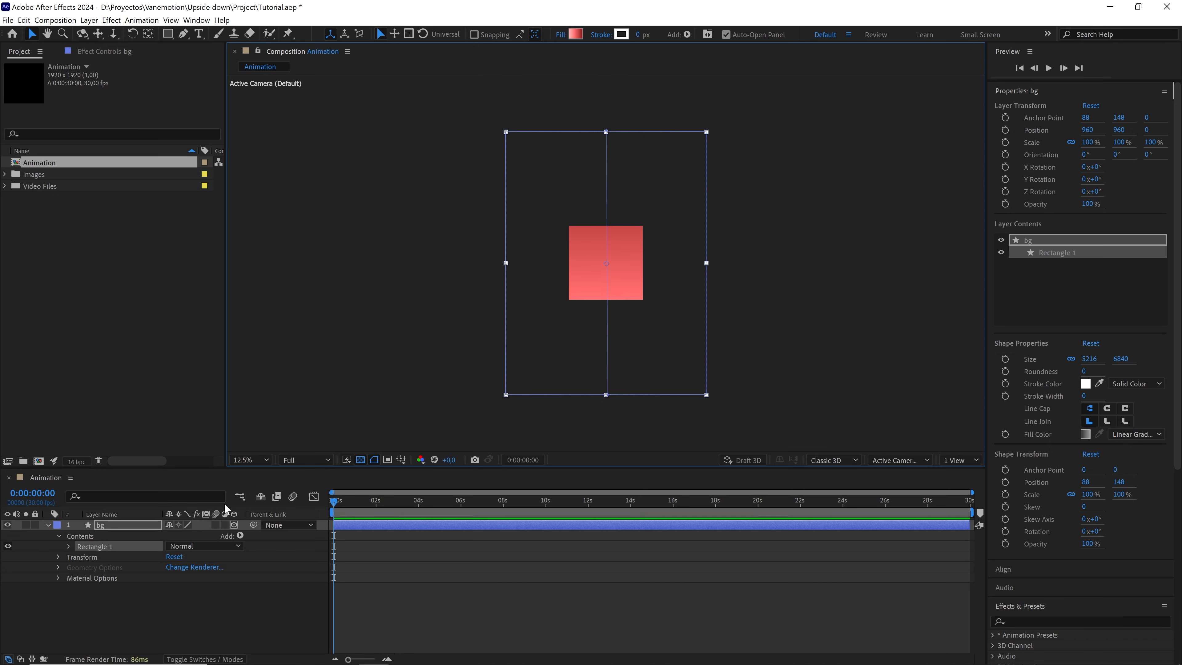
Replace the middle color stop of the bg rectangle's gradient with a black stop (000000) at about 44%
left_click(69, 546)
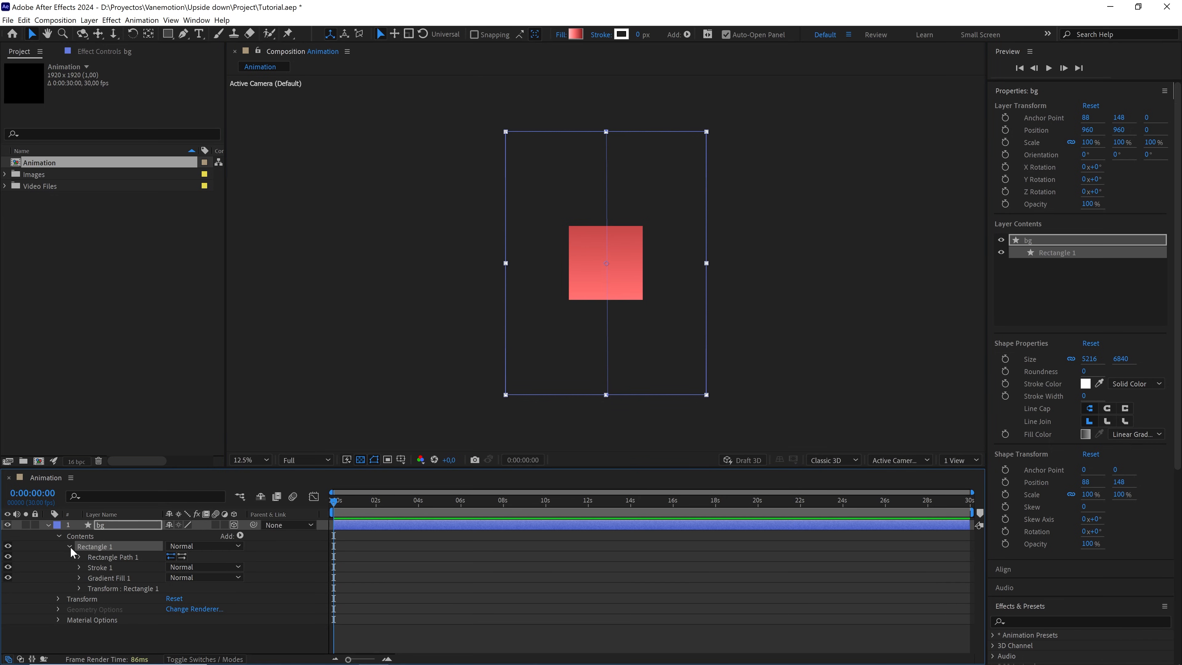
left_click(79, 578)
left_click(189, 638)
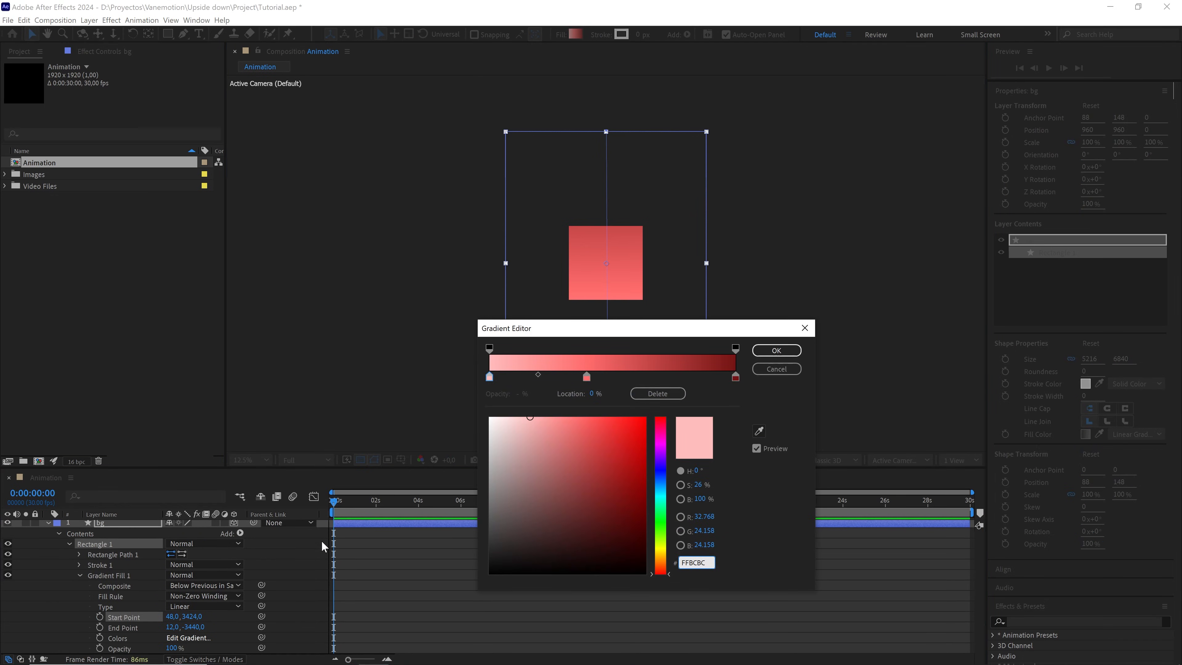
left_click(586, 376)
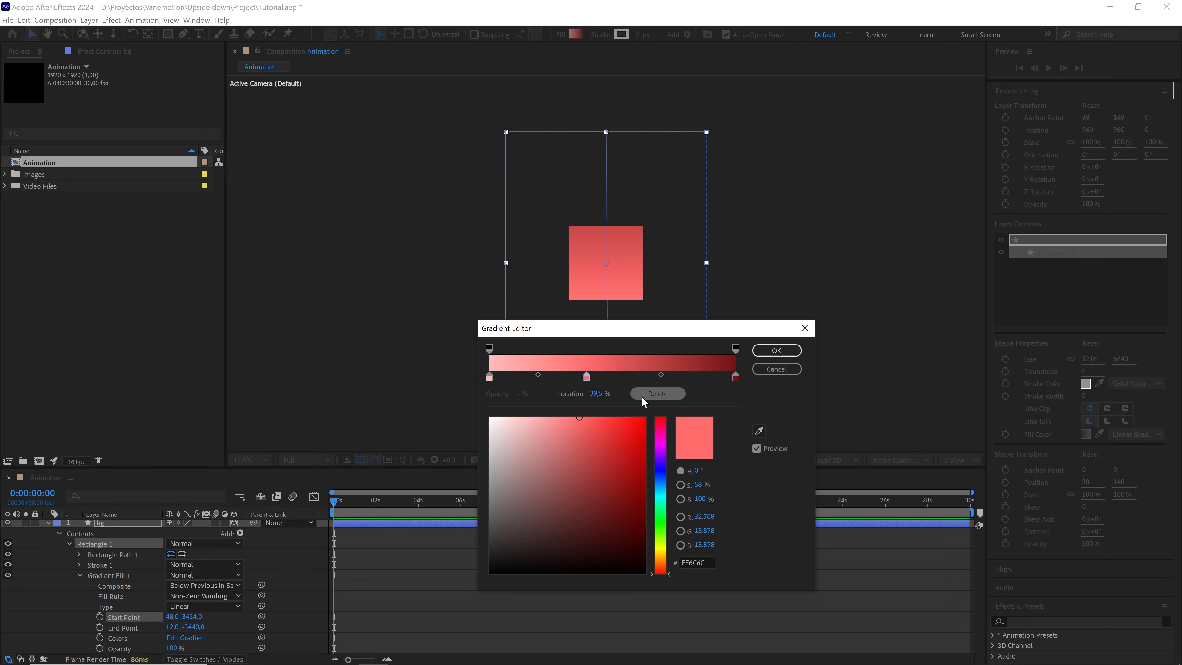
left_click(642, 396)
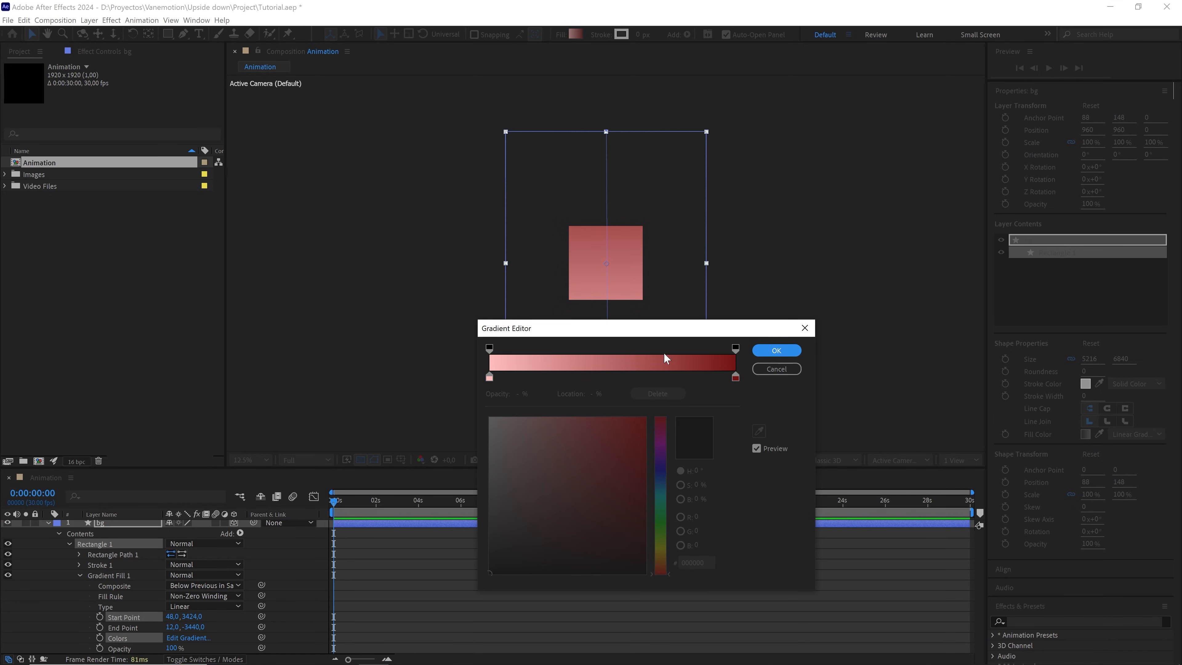
left_click(598, 376)
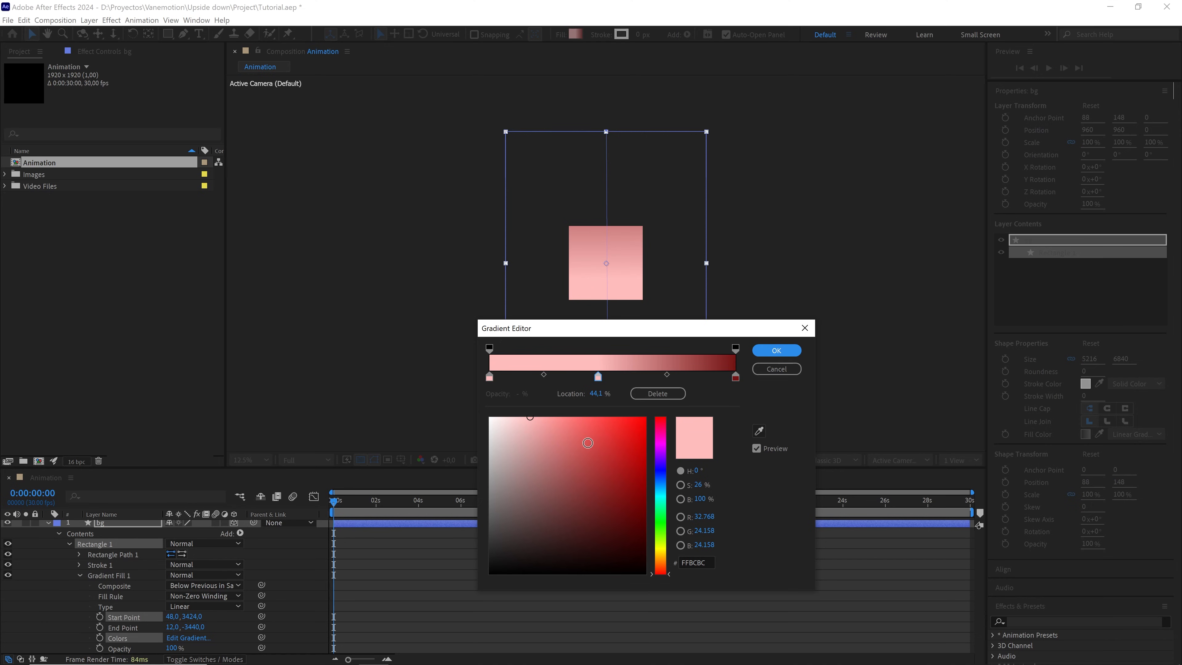
left_click_drag(491, 567, 476, 577)
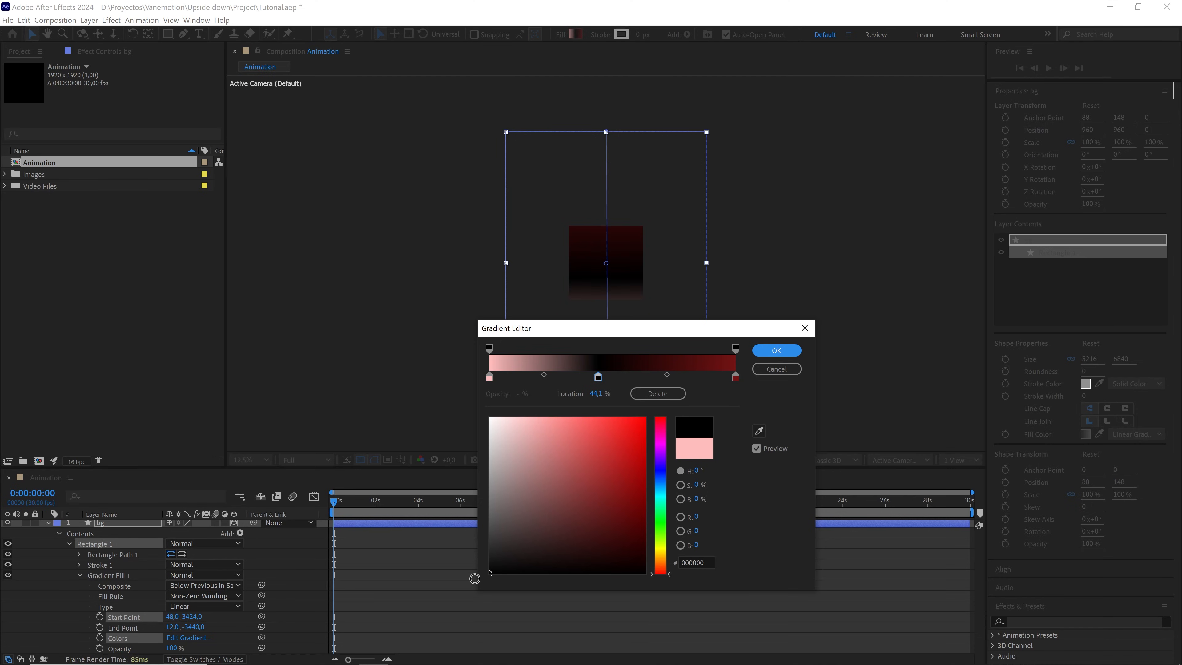
Set the gradient's end stop to pure red FF0000 and its start stop to cream FFF3D5
left_click(735, 377)
left_click_drag(620, 501, 681, 391)
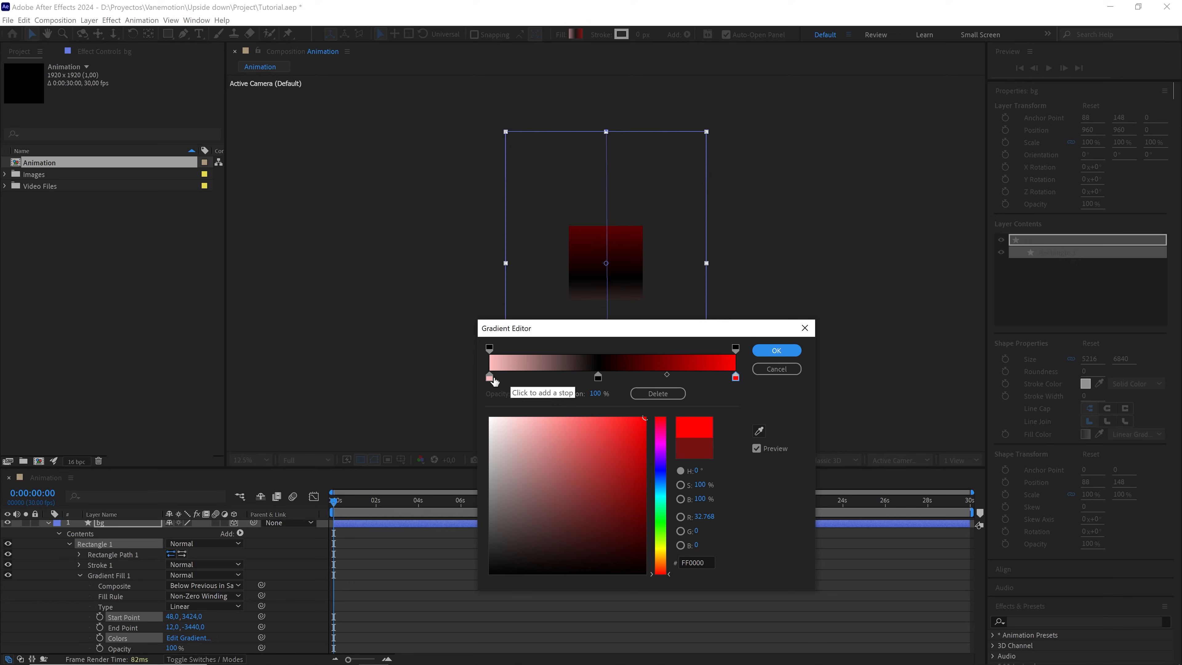
left_click(489, 377)
left_click(708, 561)
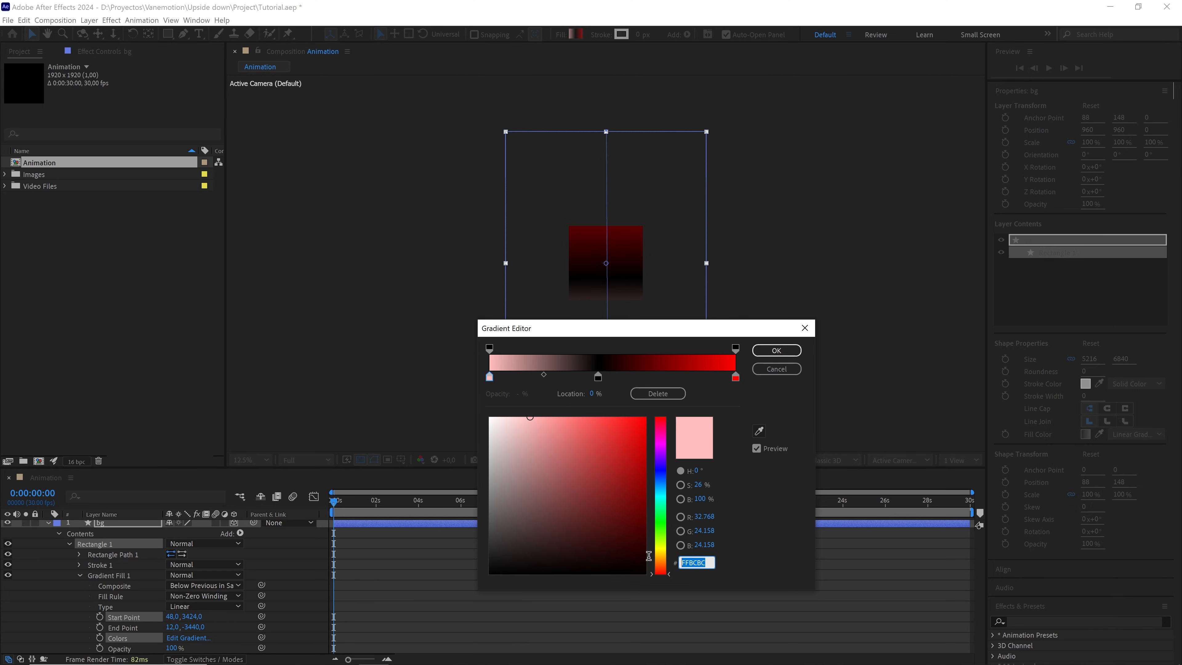
type("FFF3D5")
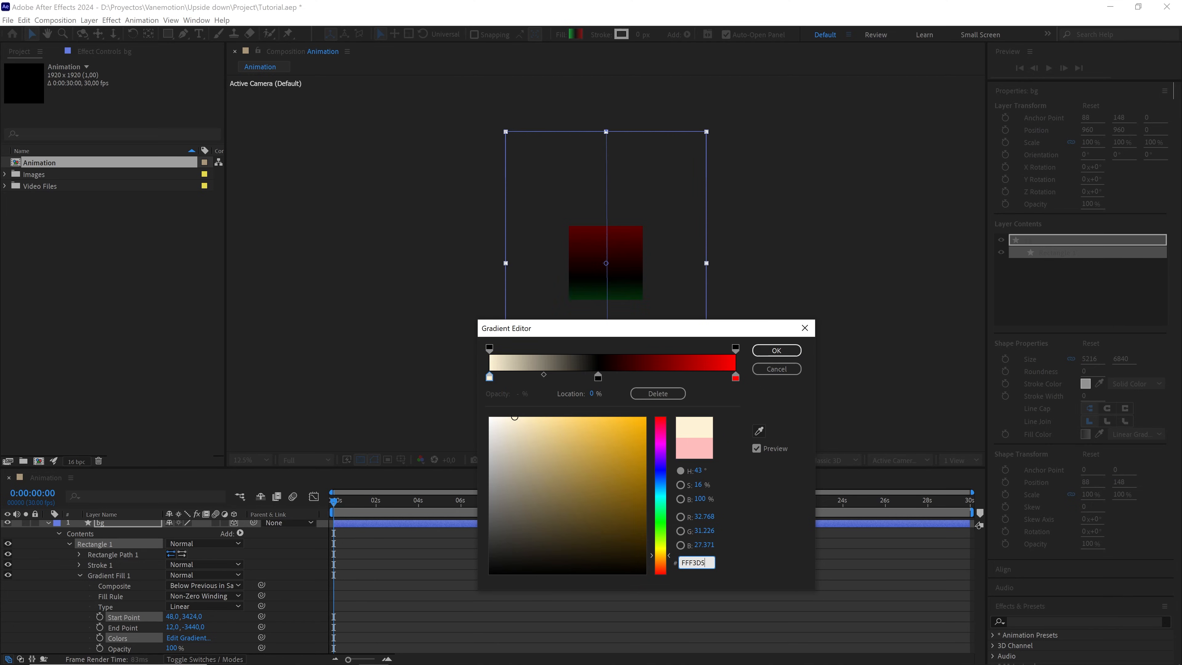
left_click(774, 350)
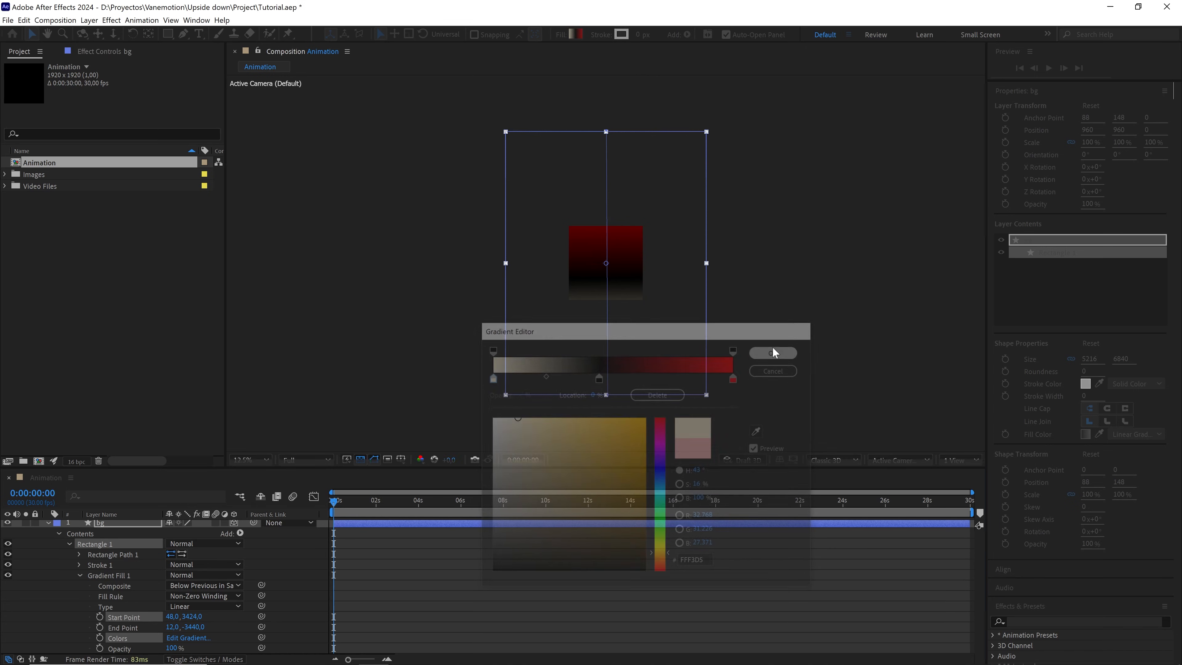
Collapse the bg layer's properties and split the composition viewer into 2 views, with the Top view active
scroll(60, 551, "up", 1)
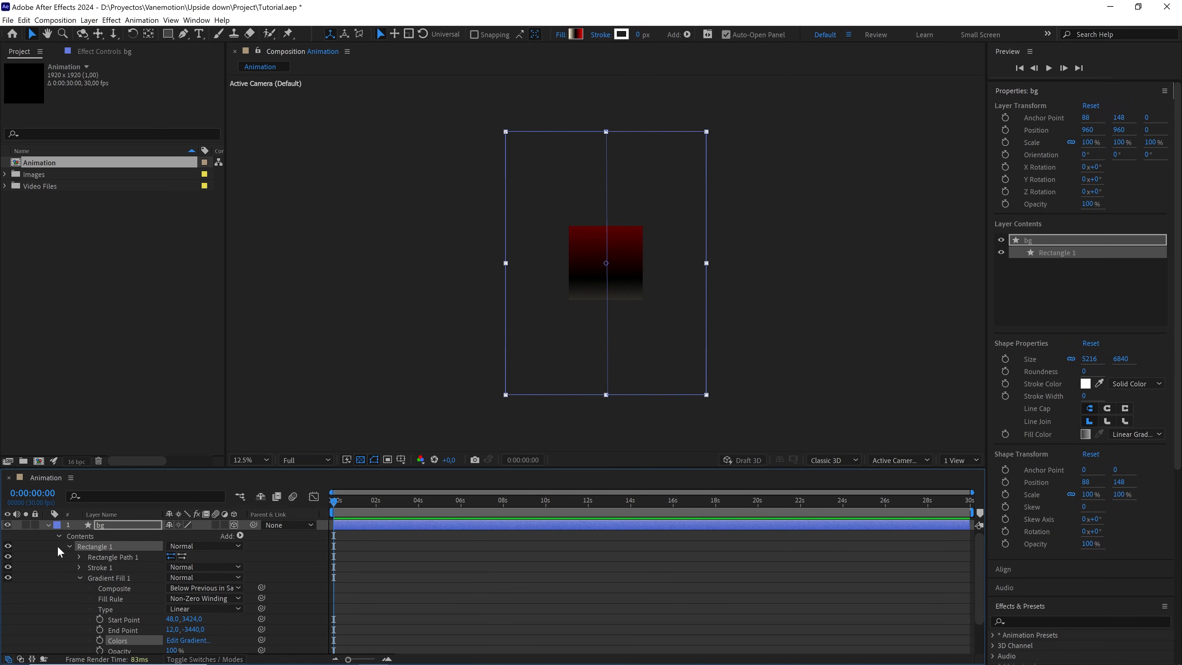
left_click(49, 525)
left_click(130, 525)
left_click(961, 461)
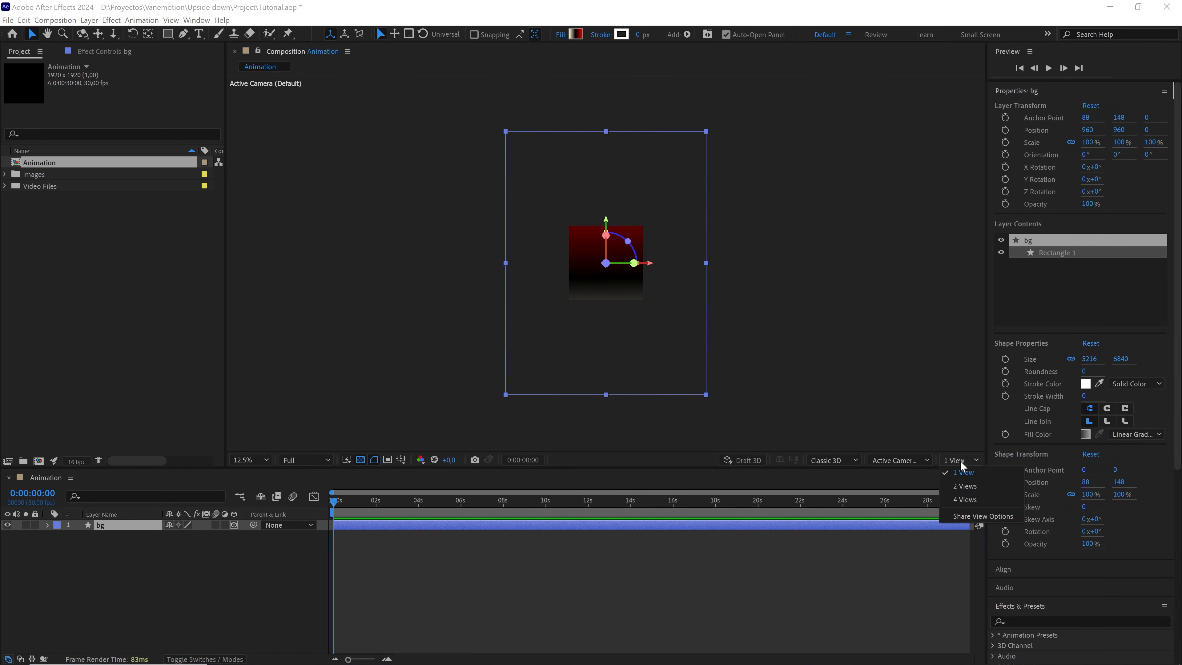
left_click(964, 486)
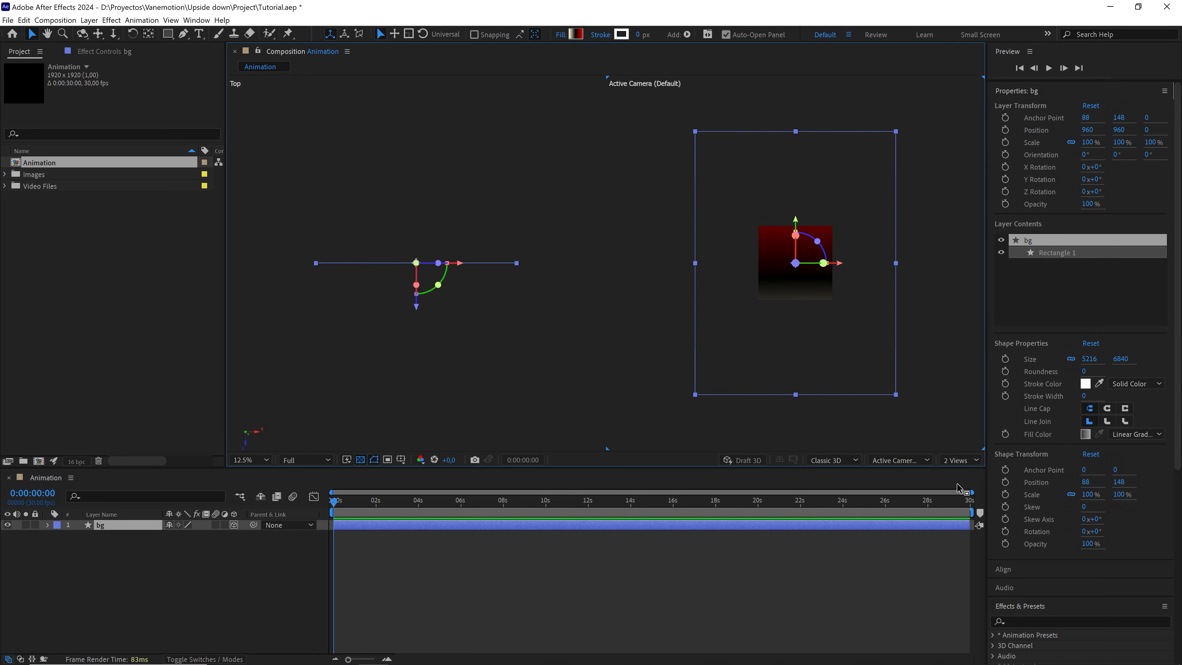
left_click(393, 340)
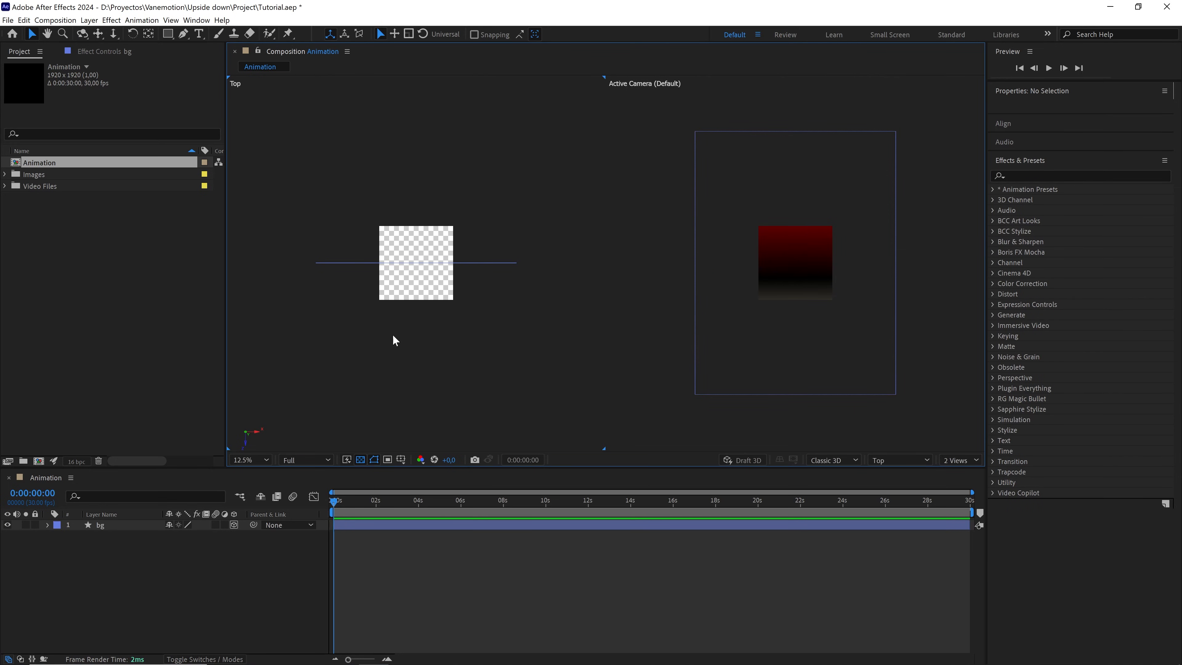
Push the bg layer back in depth by setting its Z position to 2000
left_click(130, 525)
key("p")
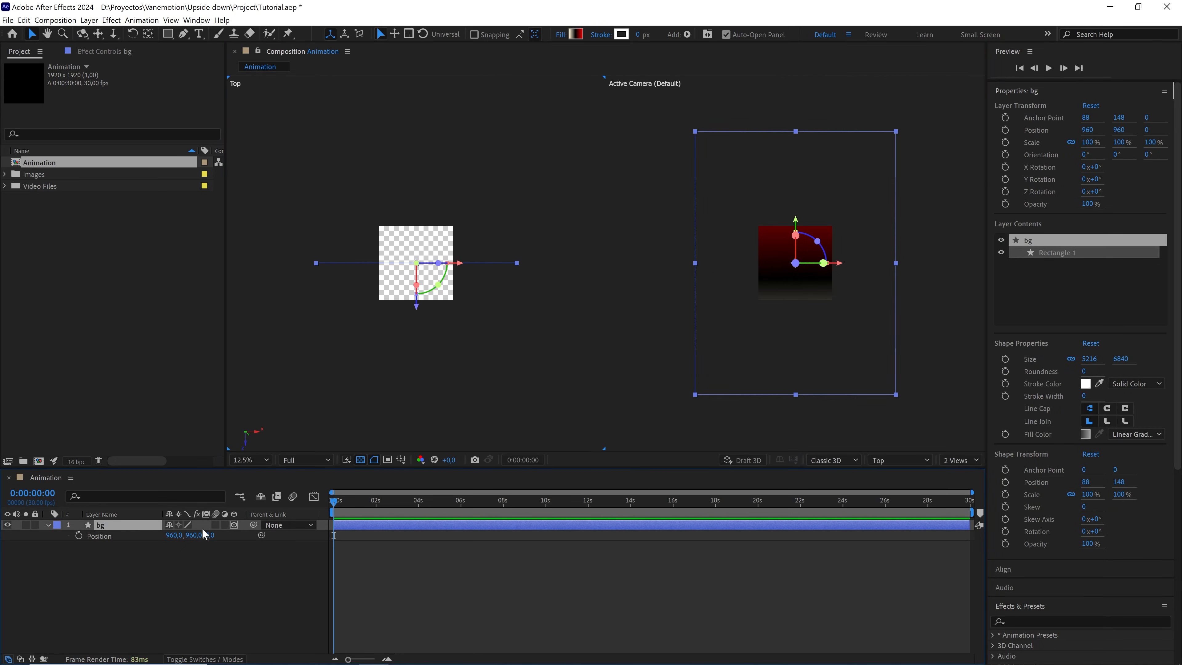
left_click_drag(209, 535, 232, 528)
left_click(216, 535)
type("200")
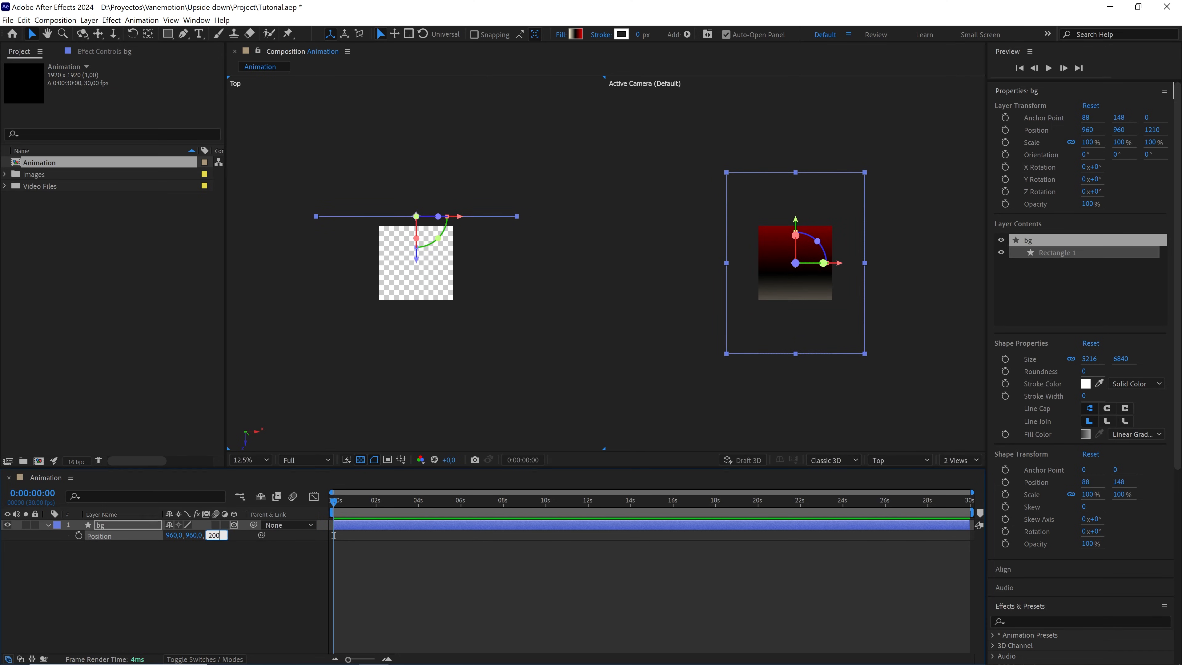
type("0")
left_click(221, 559)
Unlink the bg rectangle's size proportions and set its size to 7720 by 9400
left_click(66, 526)
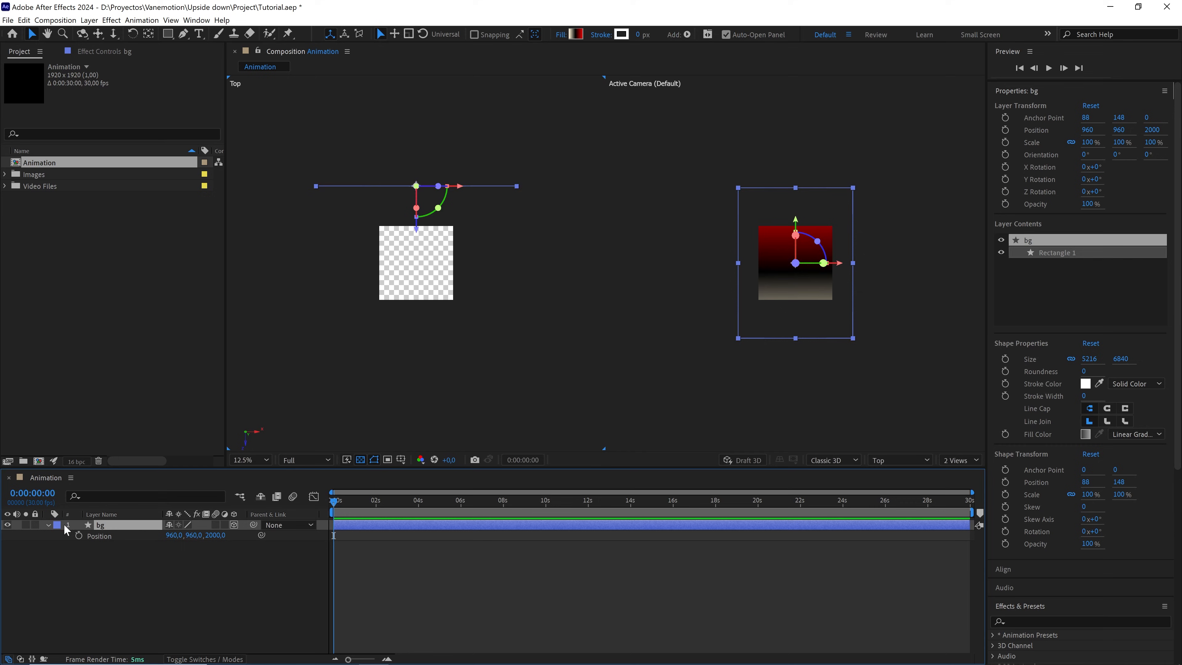
left_click(50, 525)
left_click(50, 525)
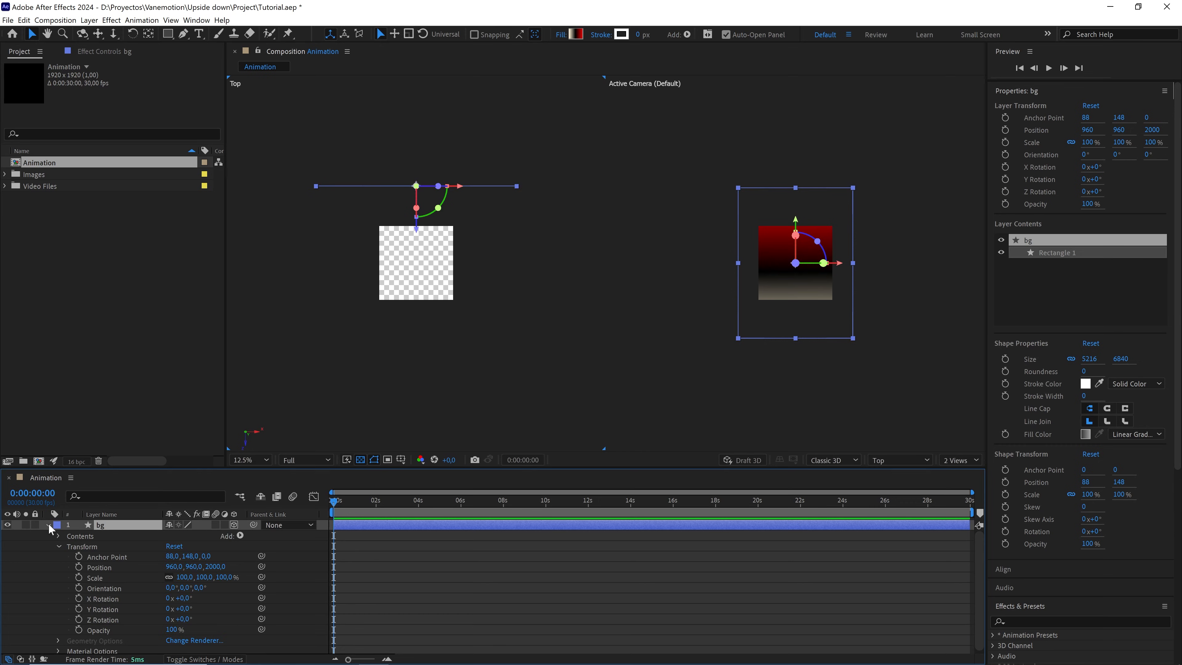
left_click(59, 537)
left_click(69, 546)
left_click(79, 557)
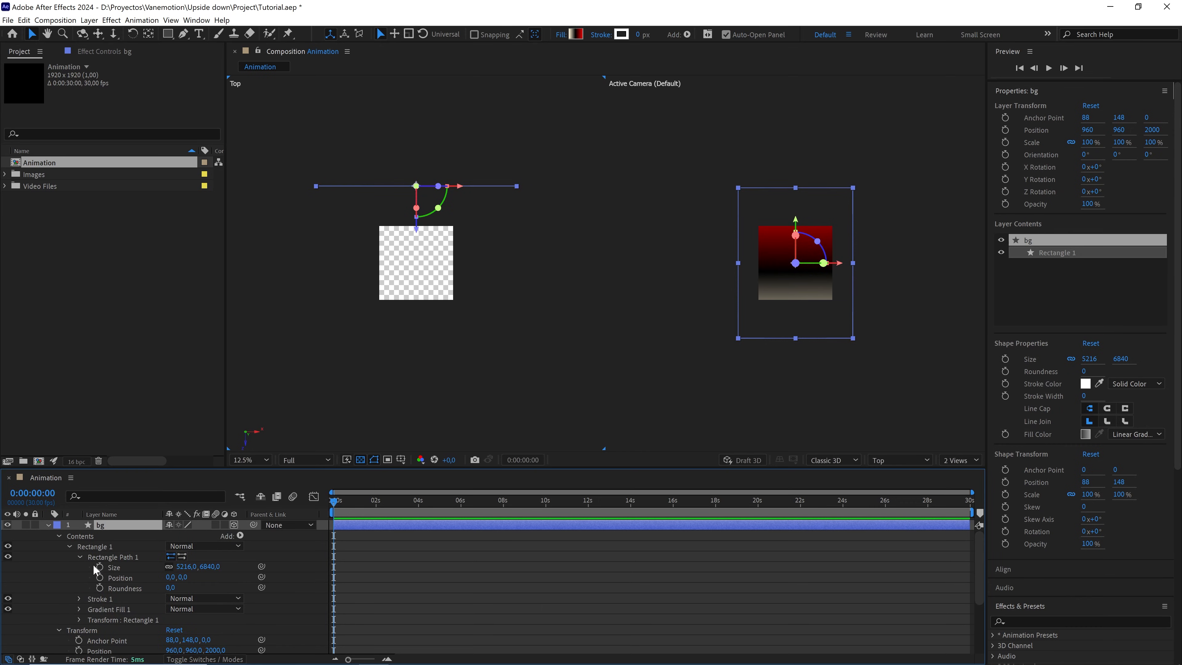
left_click_drag(188, 566, 209, 566)
left_click(190, 565)
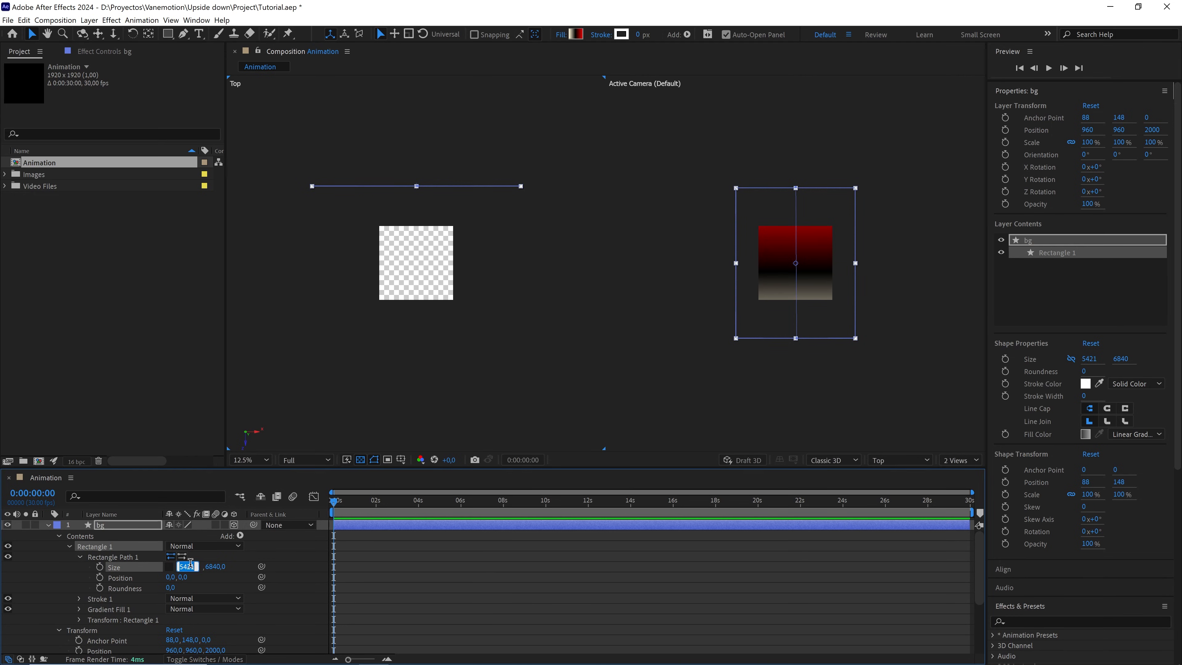
type("7720")
key("Tab")
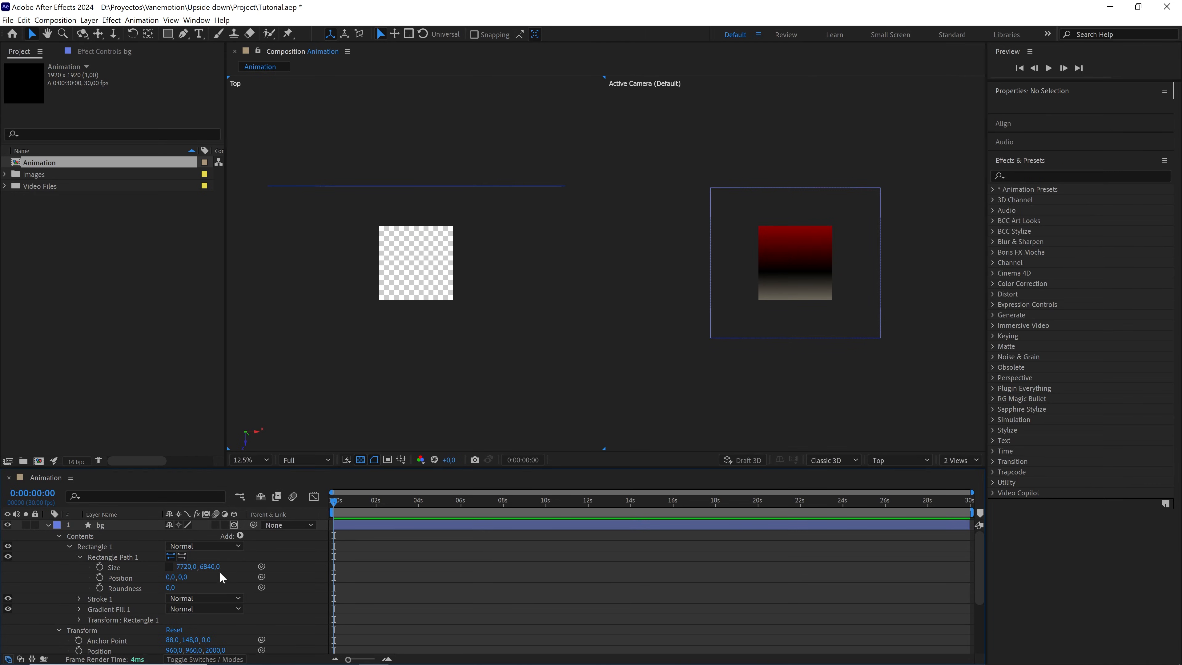
type("9400")
key("Return")
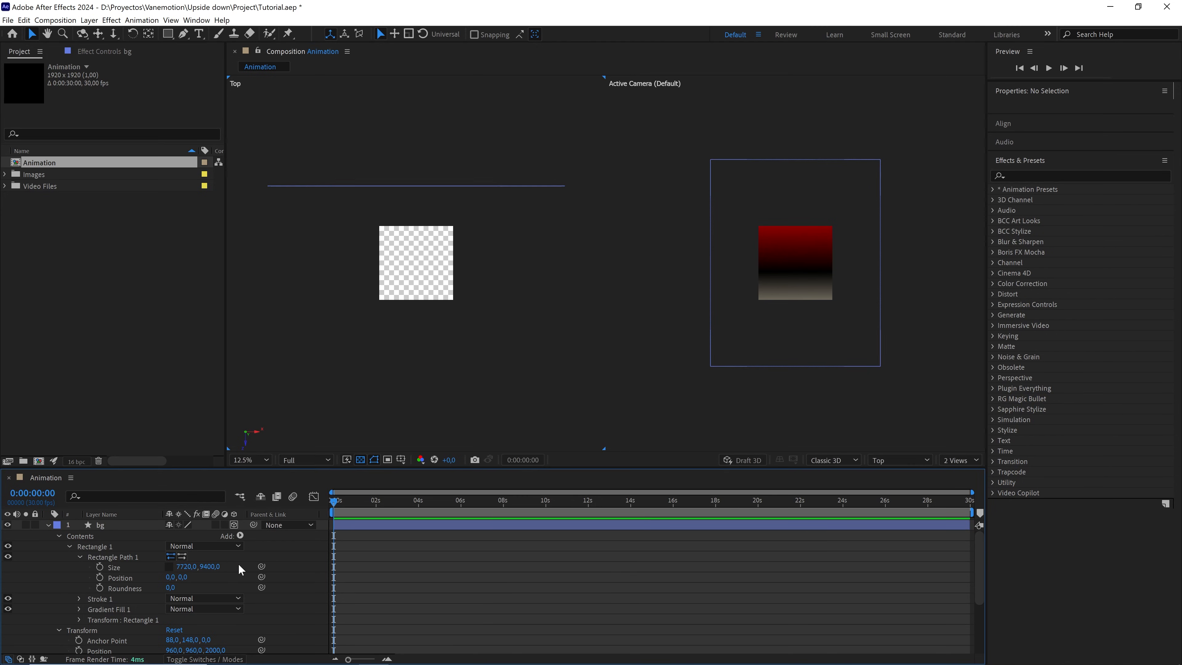
left_click(48, 525)
Raise the bg layer by setting its Y position to -1965, and switch the composition viewer to a single view
left_click(109, 525)
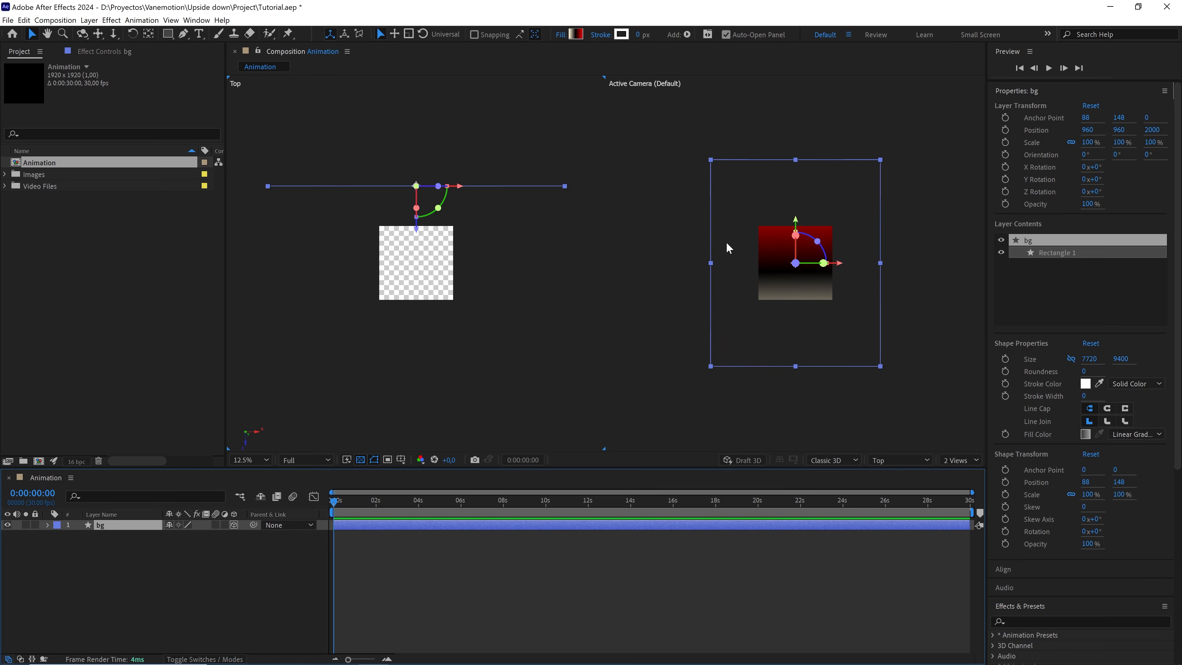
left_click_drag(797, 223, 798, 176)
key("p")
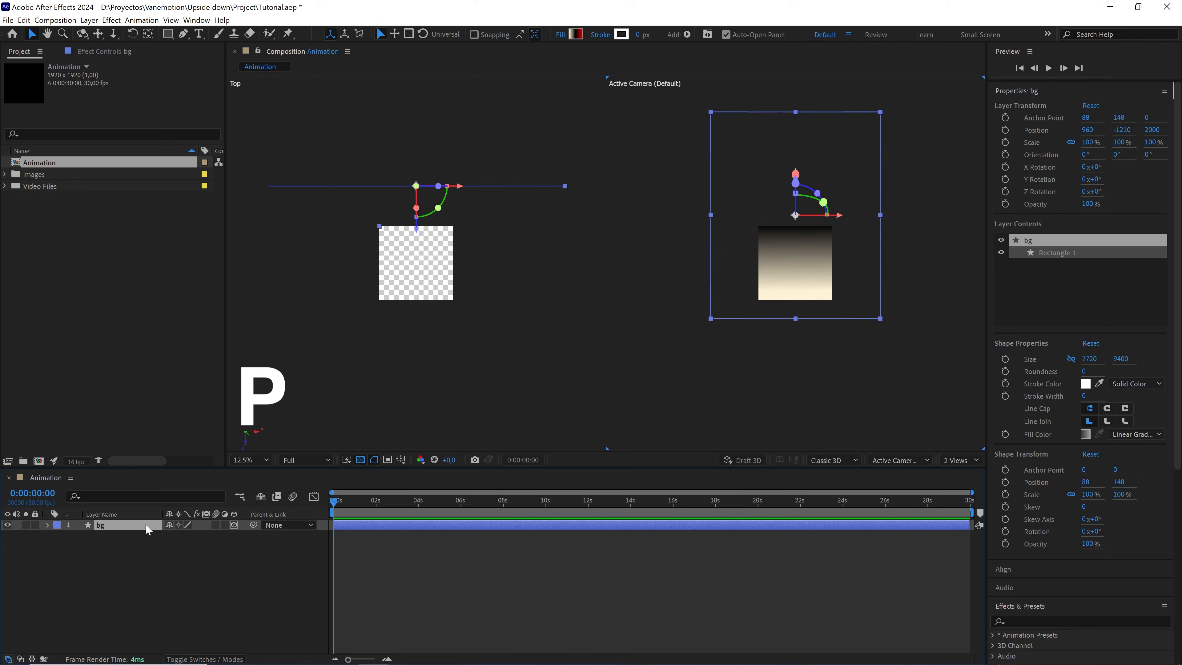
left_click(204, 536)
type("-1965")
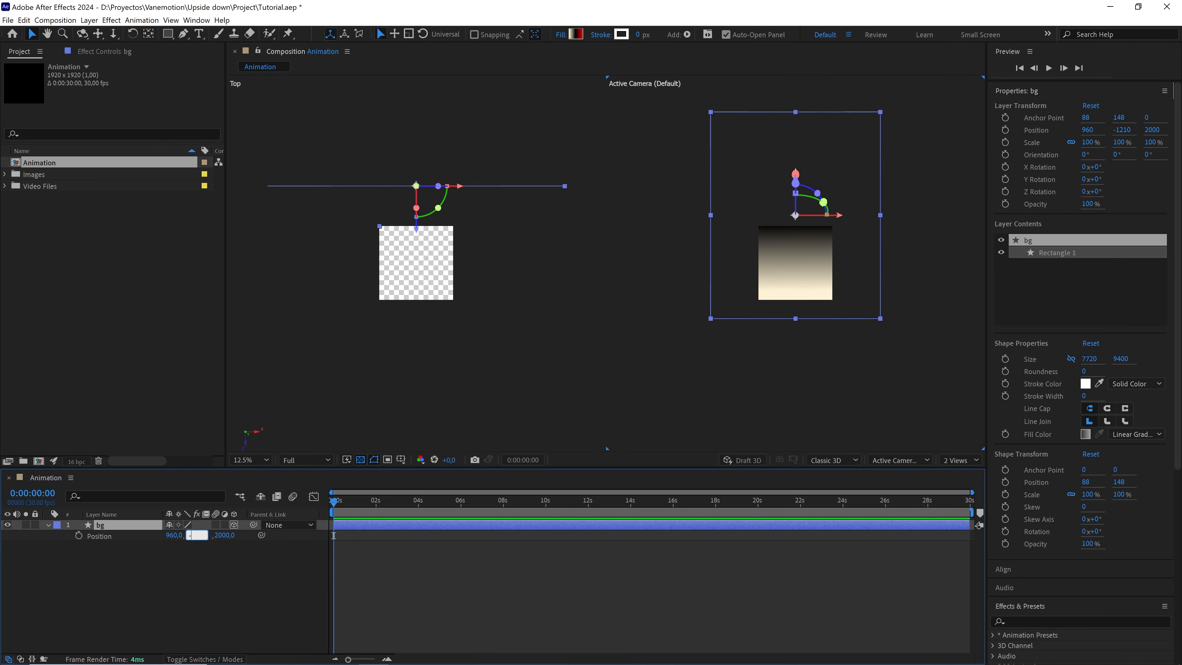
left_click(221, 583)
left_click(967, 461)
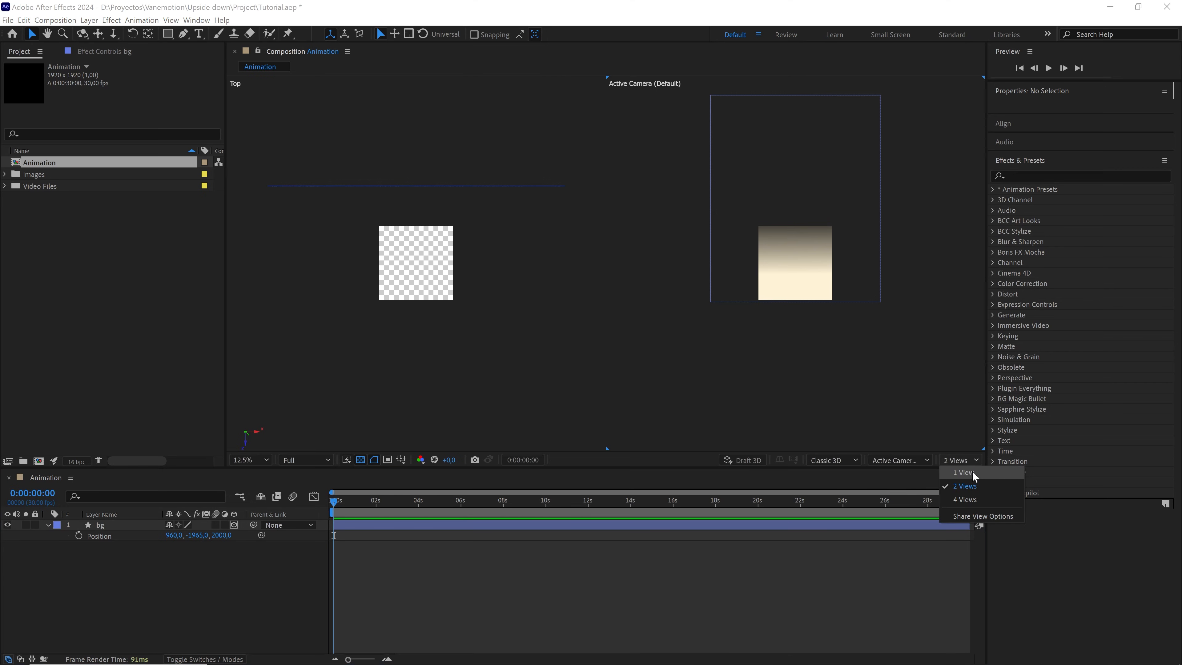
left_click(975, 480)
Add a one-node camera with the 50mm preset to the composition
right_click(219, 579)
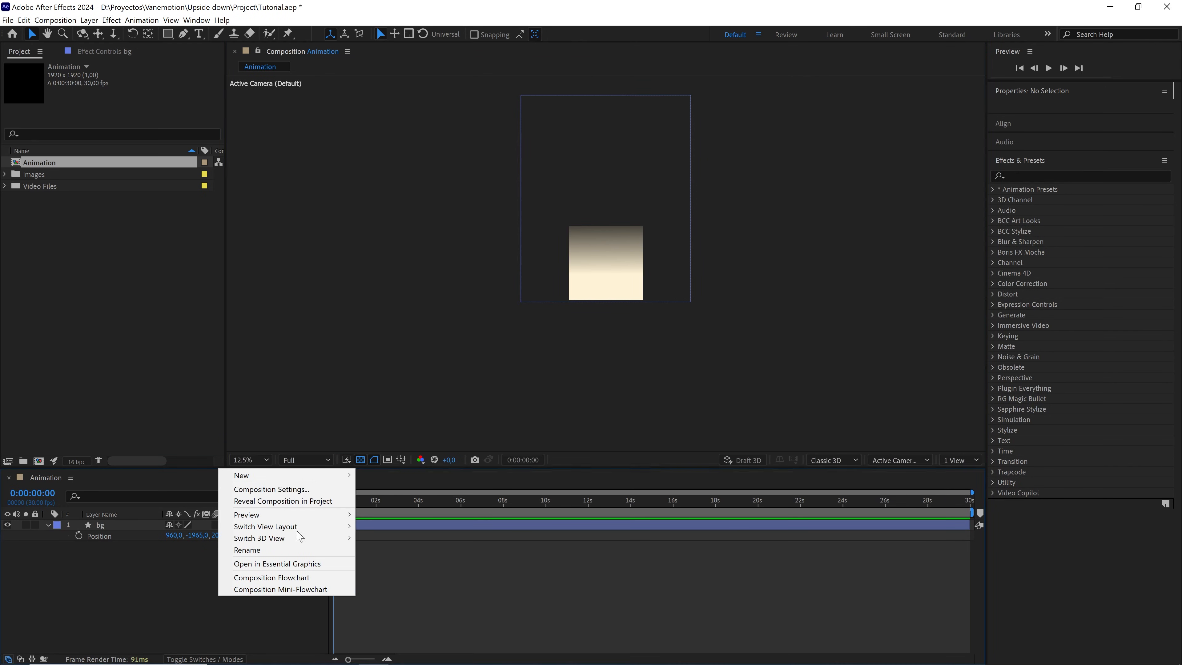
mouse_move(232, 472)
left_click(392, 526)
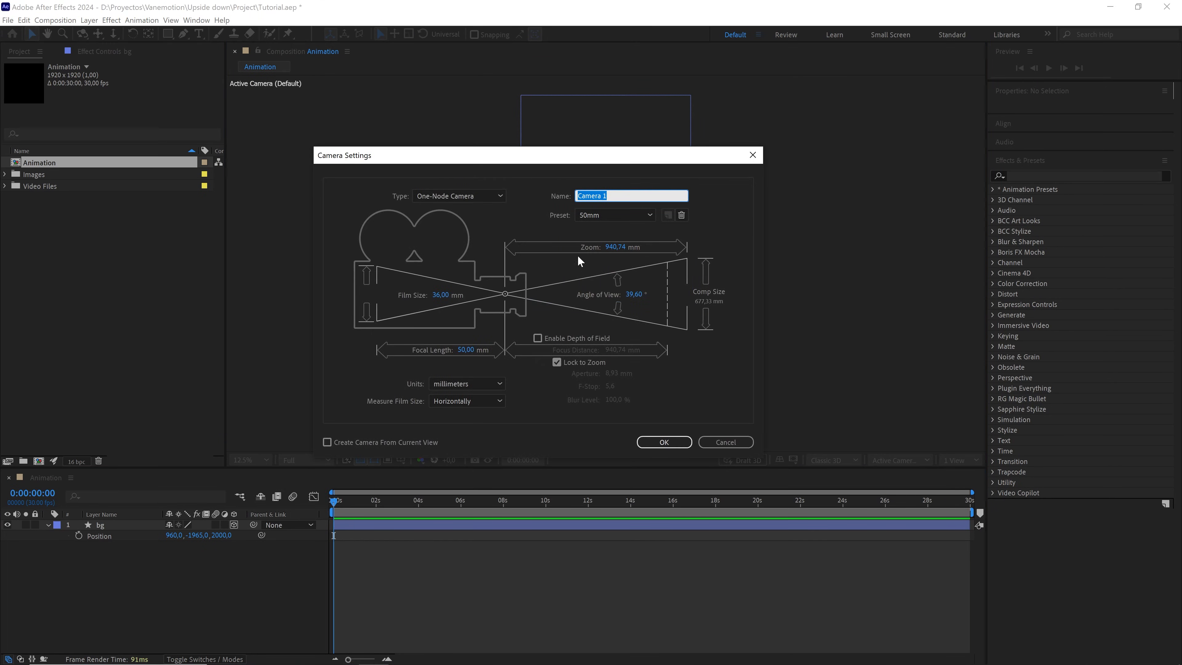
left_click(592, 219)
left_click(603, 312)
left_click(478, 197)
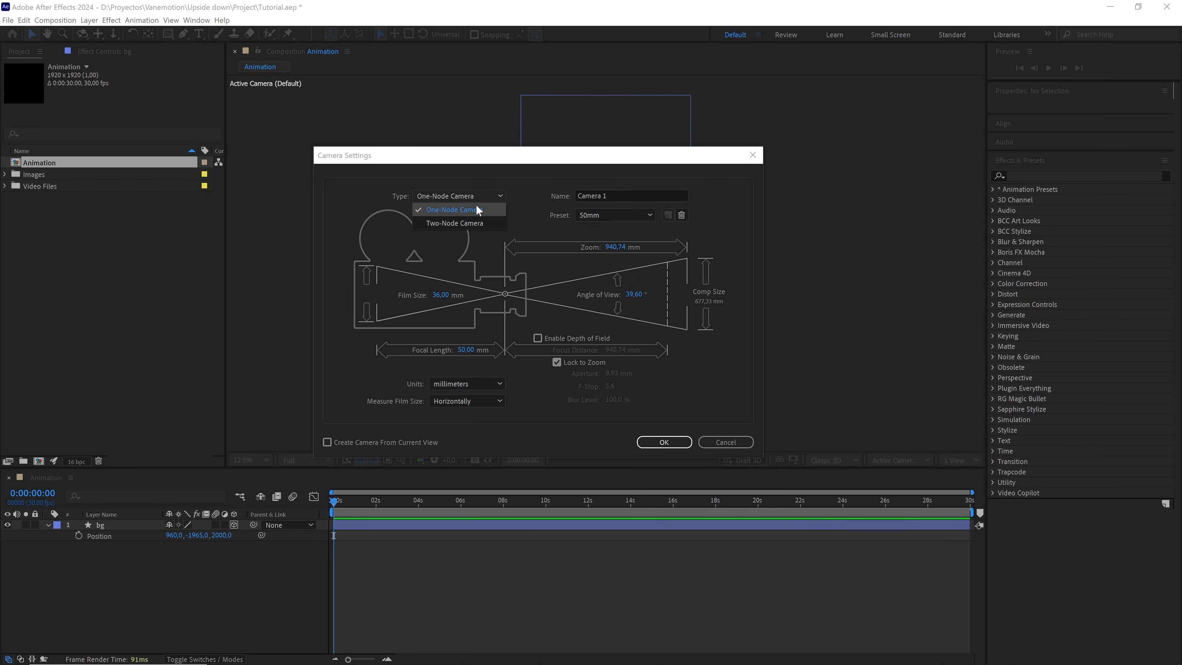
left_click(478, 210)
left_click(666, 443)
Add a null object, make it a 3D layer and parent Camera 1 to it
right_click(203, 596)
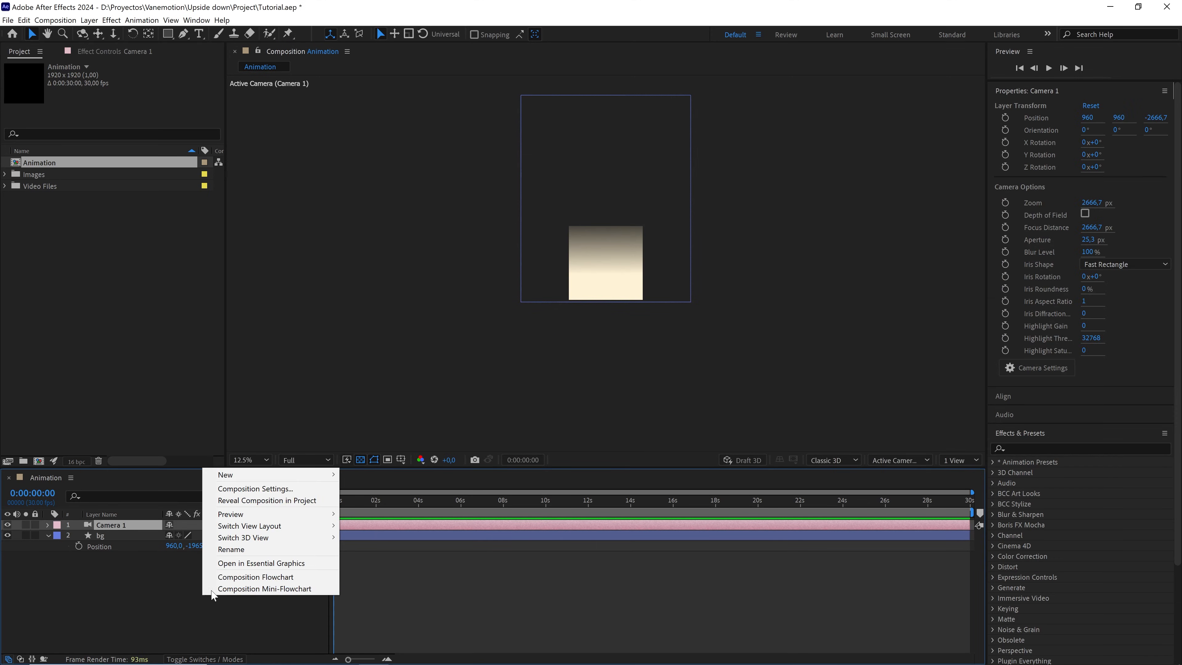
mouse_move(288, 475)
left_click(381, 539)
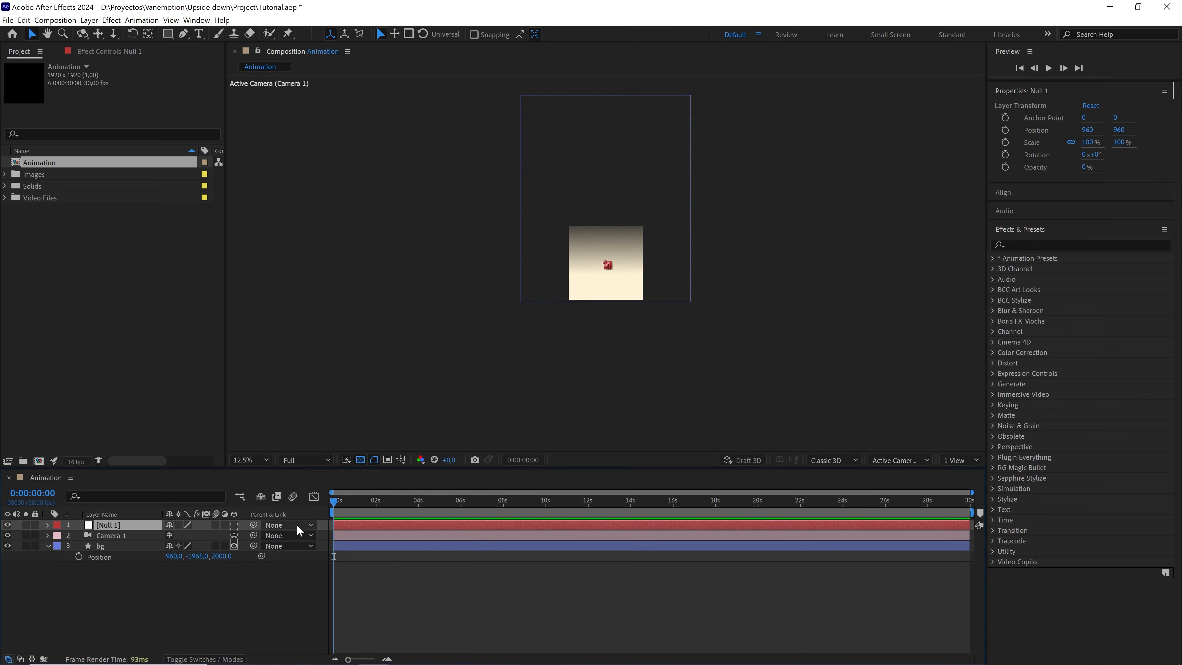
left_click(257, 539)
left_click_drag(253, 536, 110, 525)
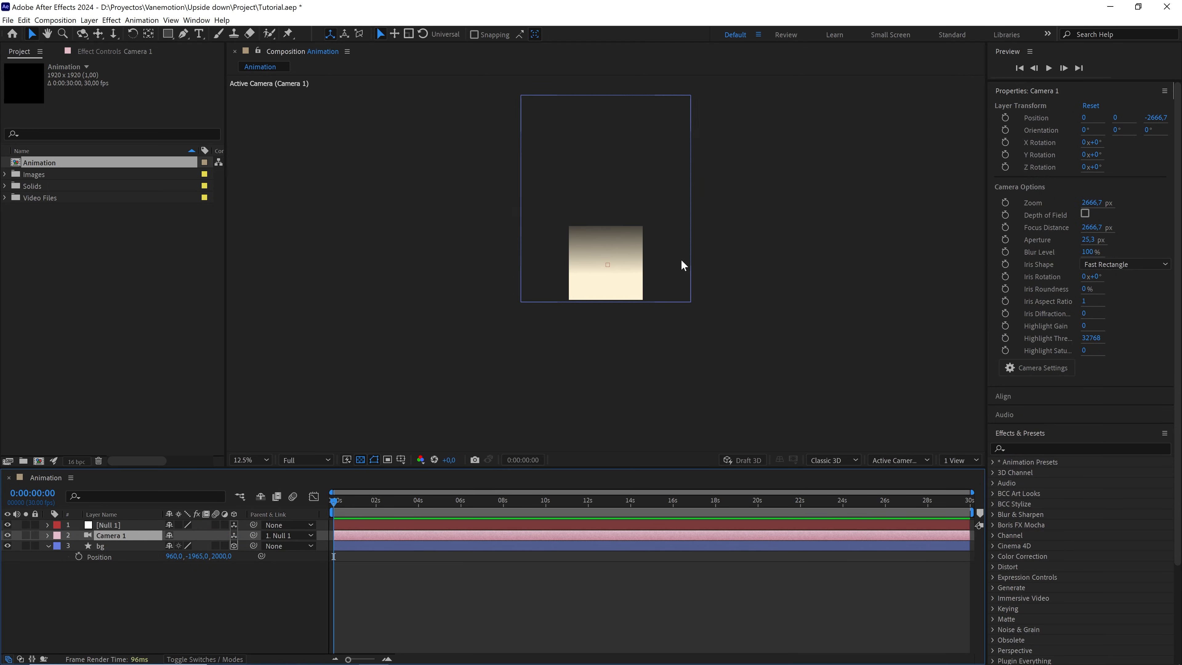
Split the composition viewer into 2 views again
scroll(682, 263, "up", 1)
left_click_drag(632, 247, 643, 260)
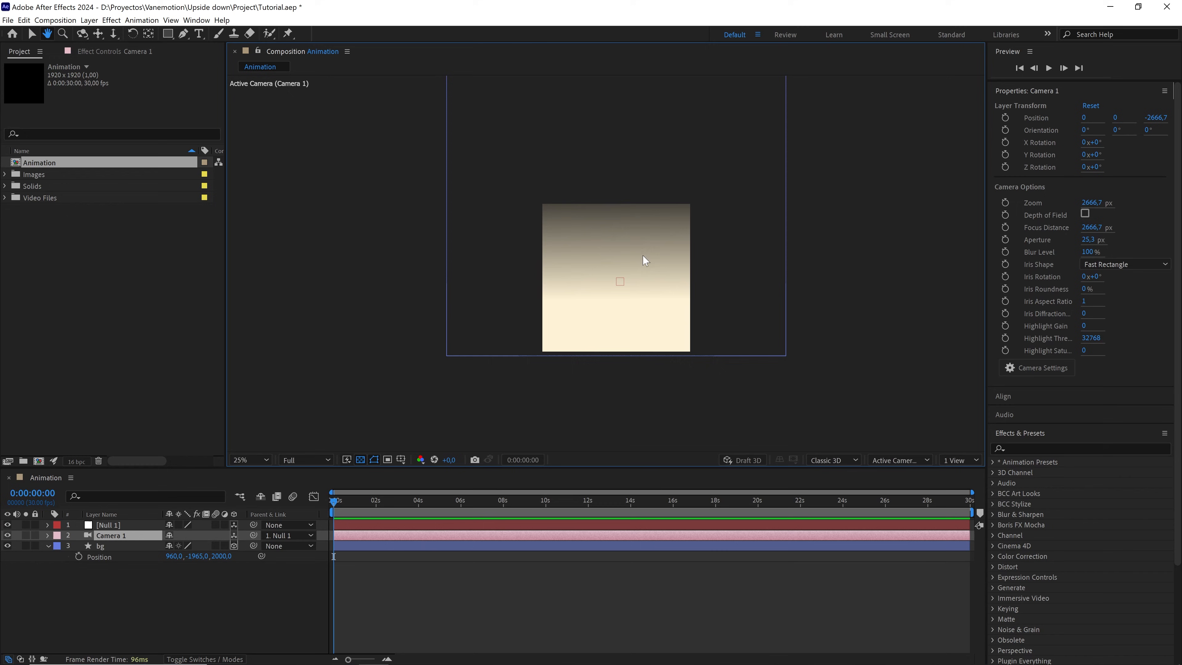
left_click(959, 459)
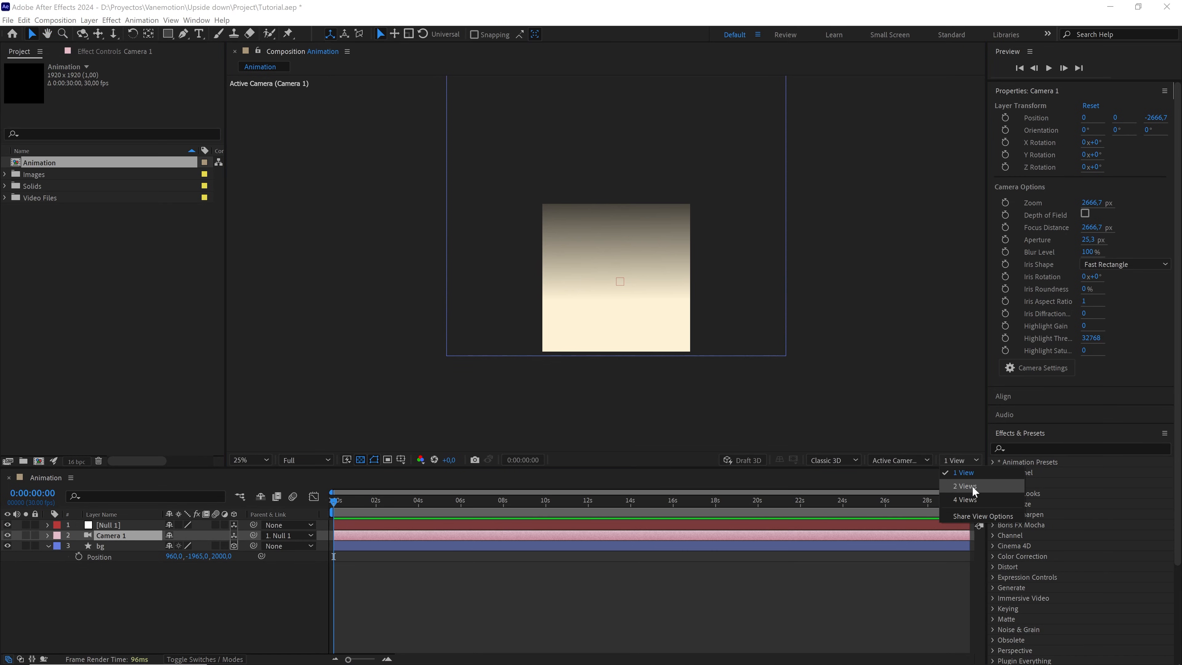
left_click(958, 485)
Add Sky.mov from the Video Files folder directly above the bg layer and make it a 3D layer
left_click(25, 206)
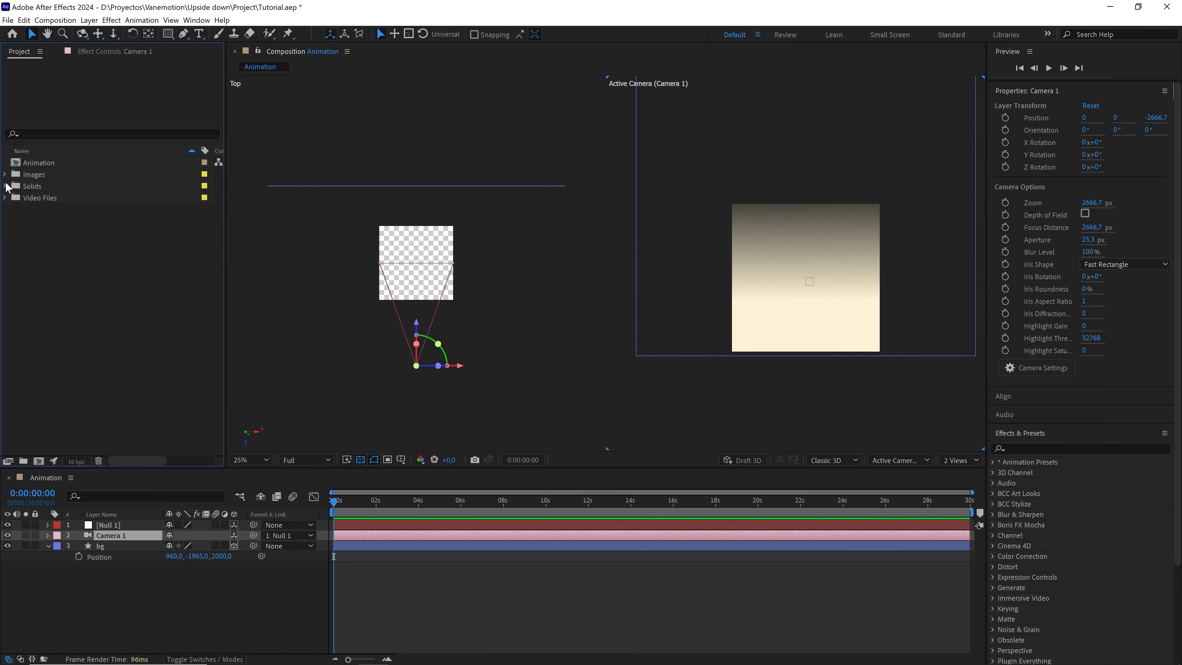
left_click(5, 198)
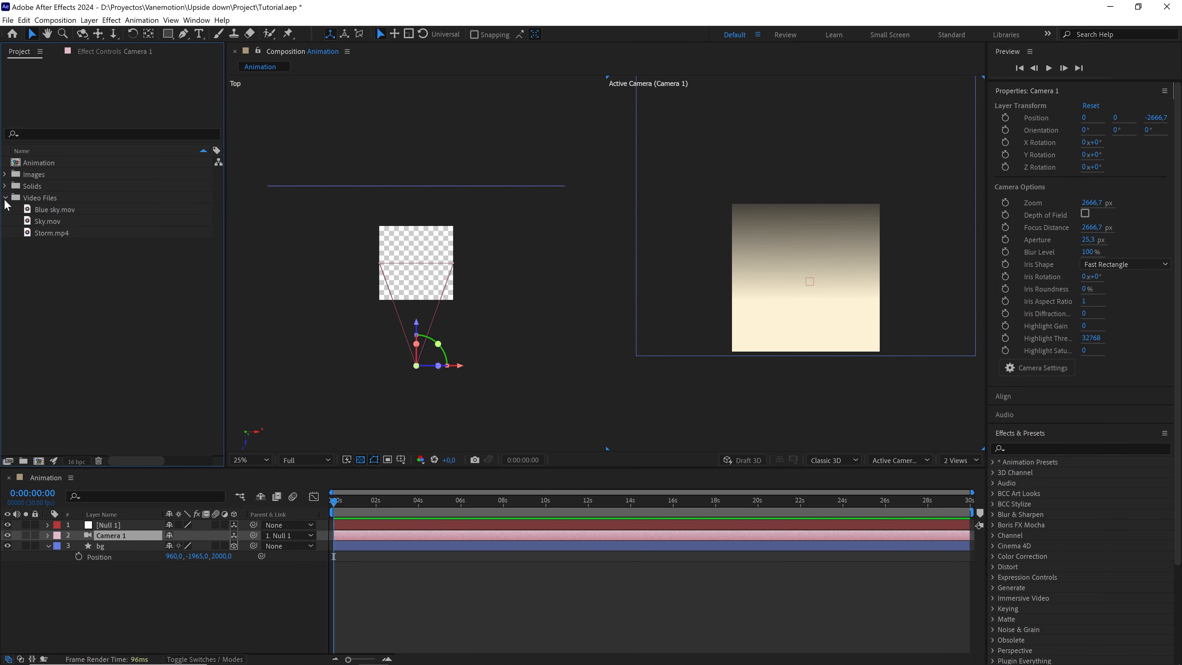
left_click(50, 222)
left_click_drag(65, 226, 127, 547)
left_click(235, 547)
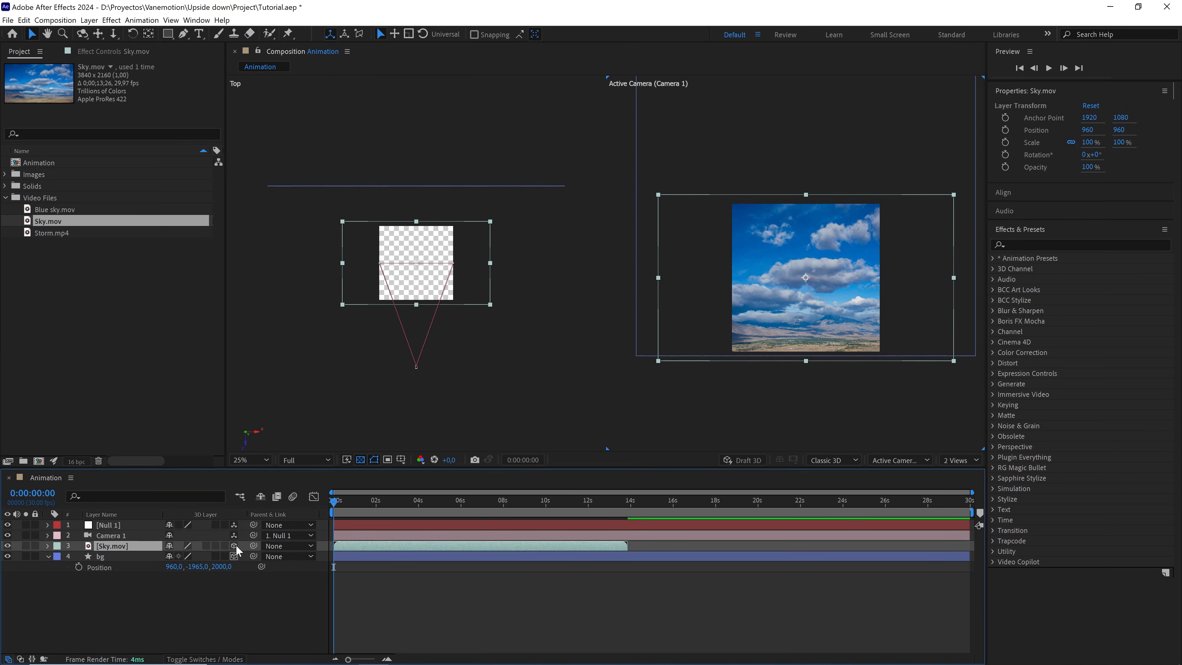
Push the Sky.mov layer back in depth by setting its Z position to 2000
left_click_drag(416, 307, 445, 189)
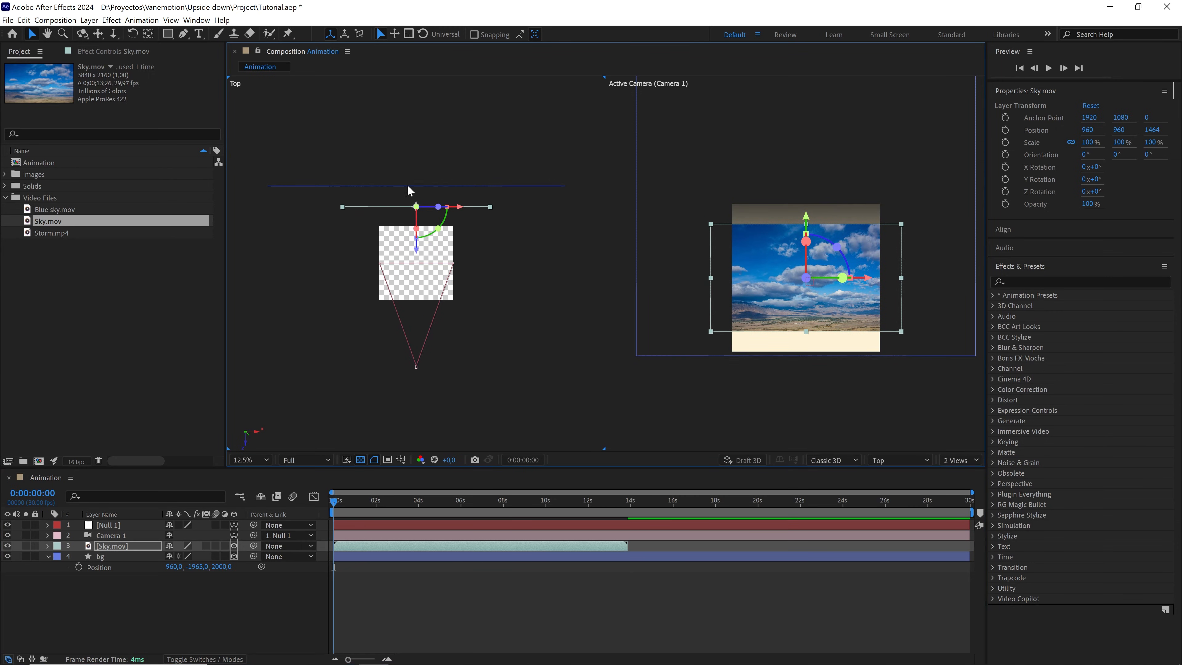
key("p")
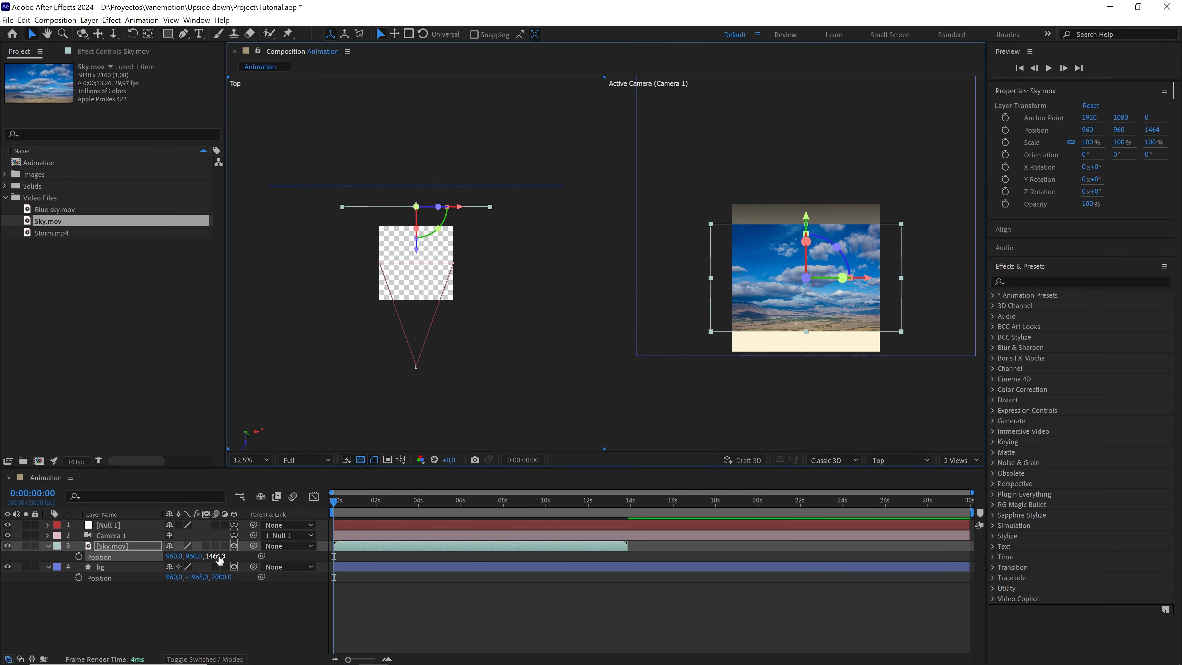
left_click(218, 556)
type("2000")
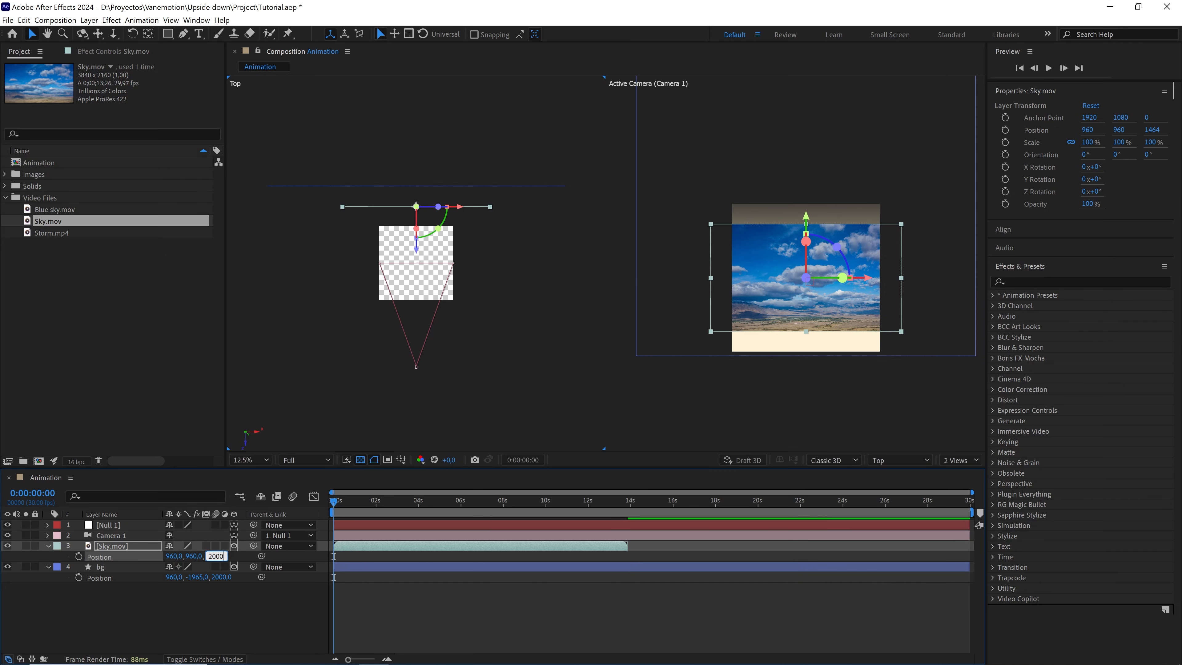
left_click(220, 599)
Scale the Sky.mov layer uniformly to 150%
left_click(143, 548)
key("s")
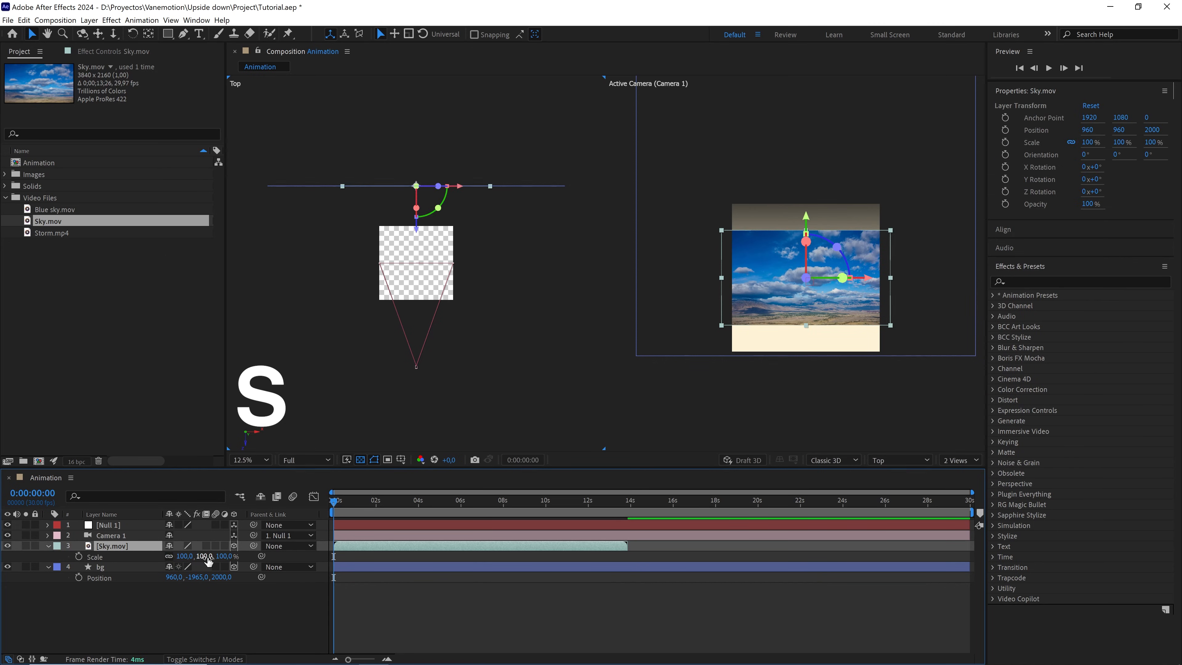
left_click(222, 555)
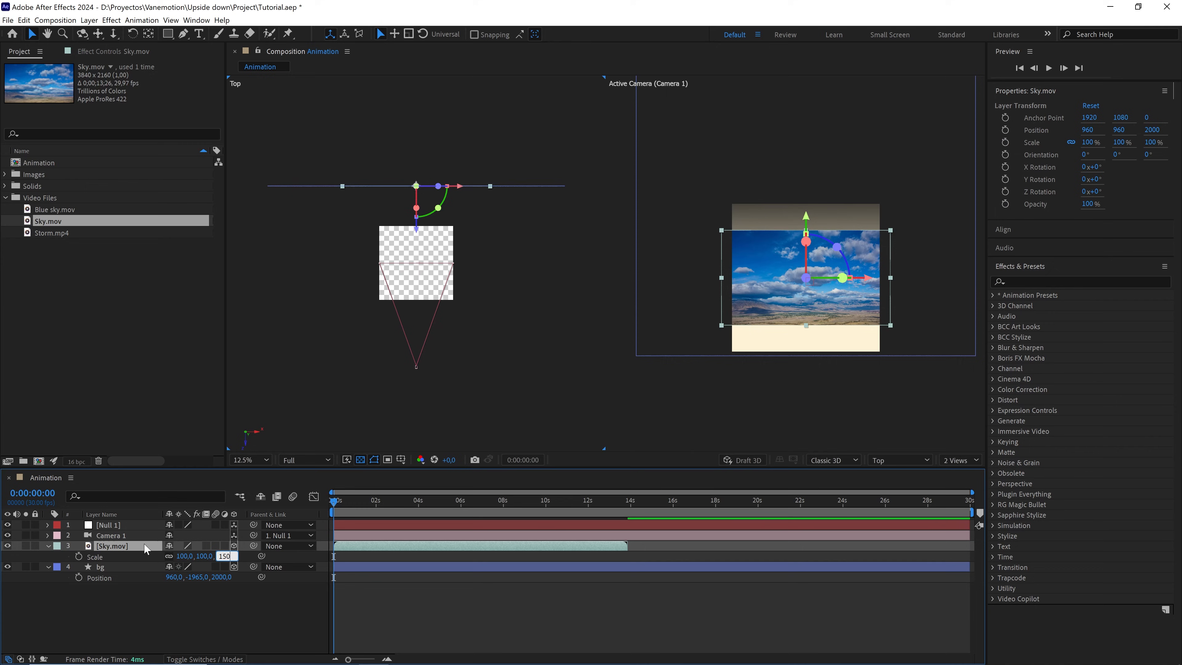
type("150")
key("Return")
Raise the Sky.mov layer by setting its Y position to -360
left_click_drag(807, 227, 812, 163)
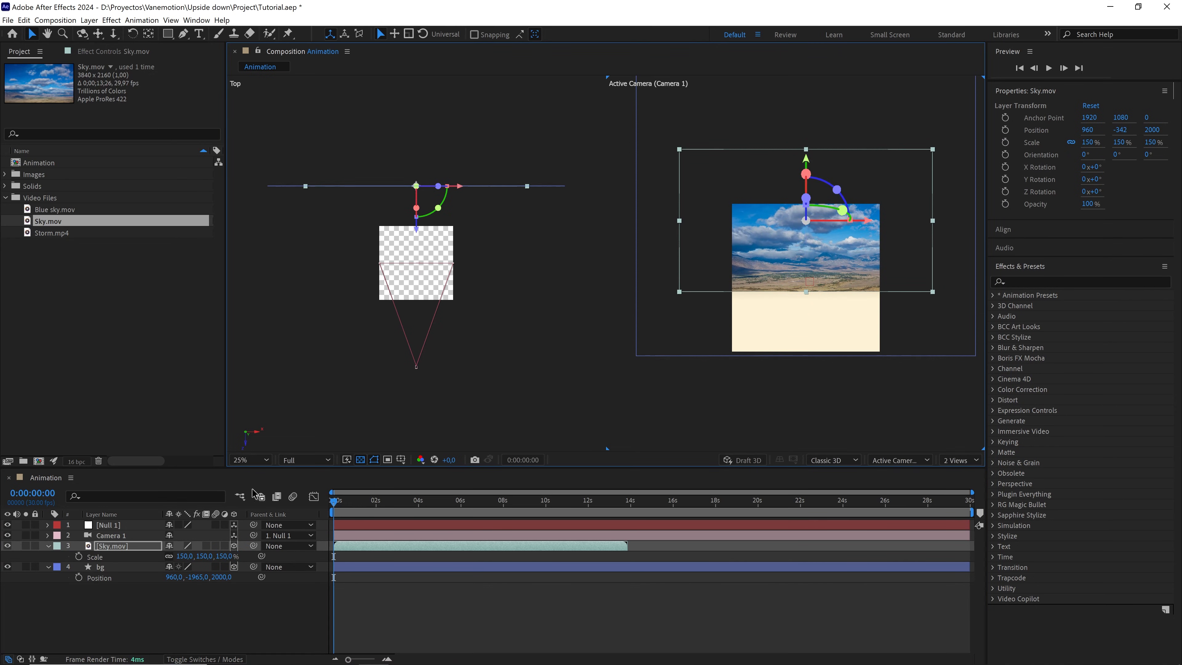
left_click(127, 546)
key("p")
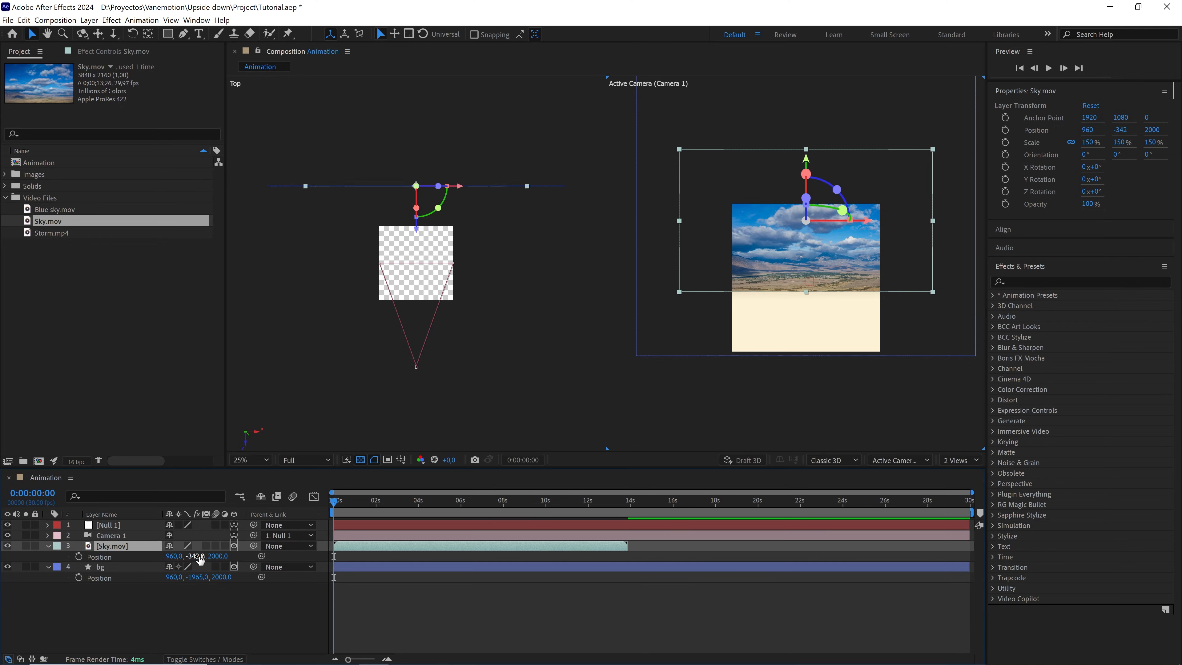
left_click_drag(197, 556, 177, 558)
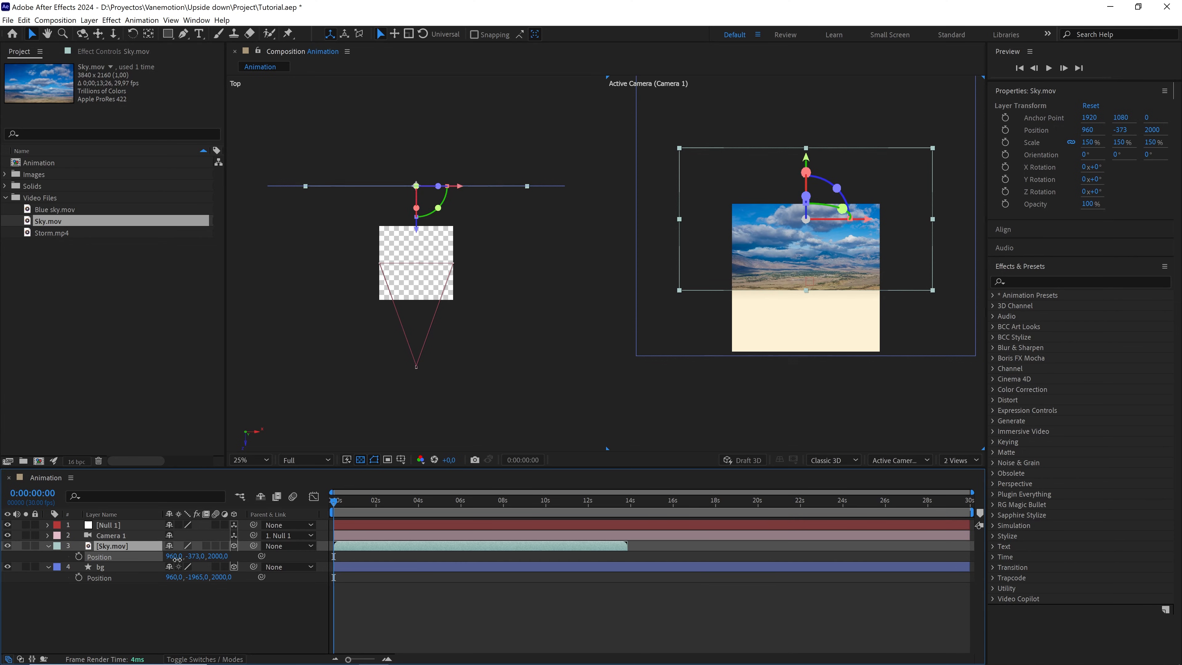
left_click(194, 556)
type("-36")
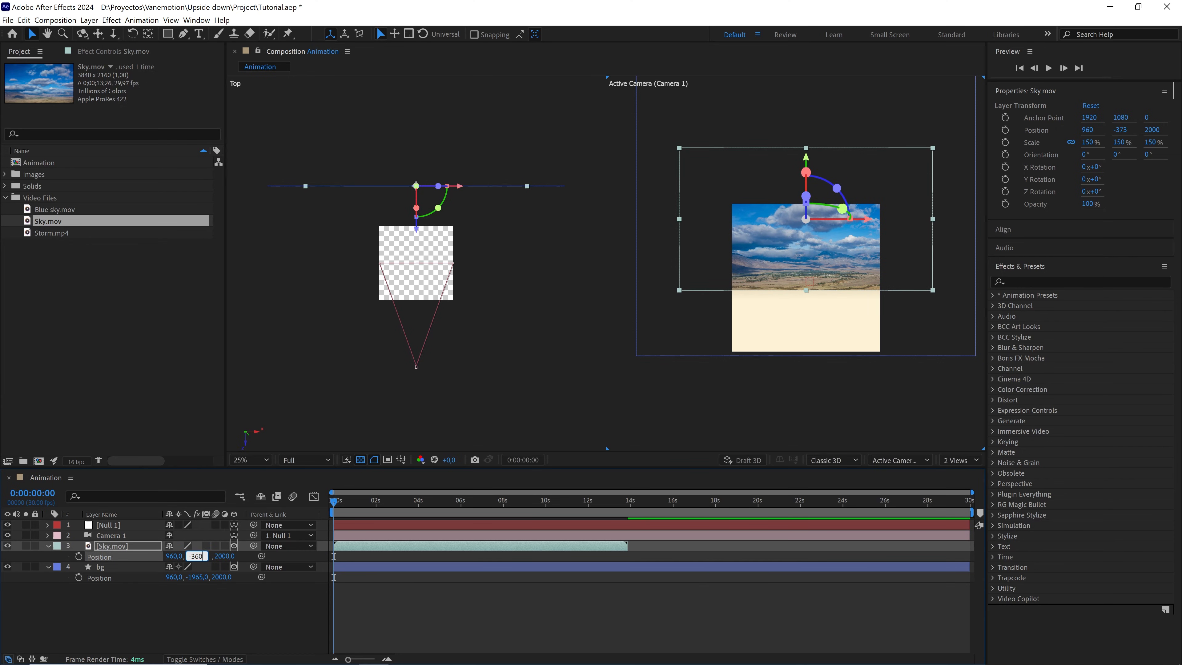
left_click(143, 547)
Try the Screen and Add blending modes on the Sky.mov layer, and settle on Soft Light
key("F4")
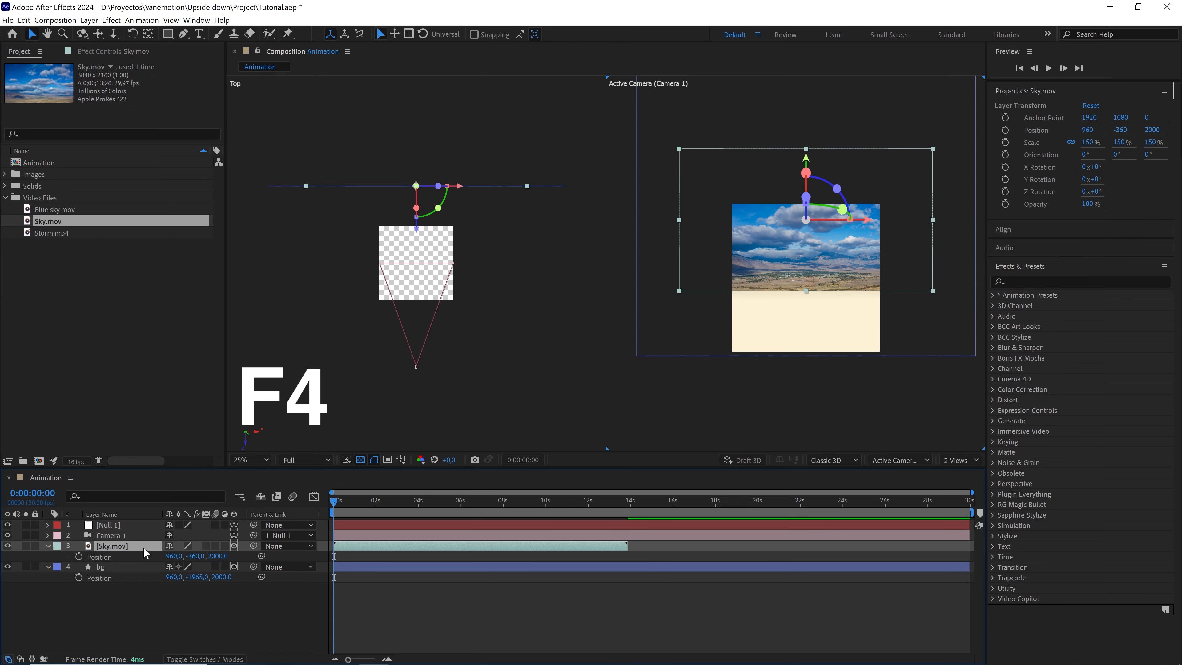
left_click(177, 545)
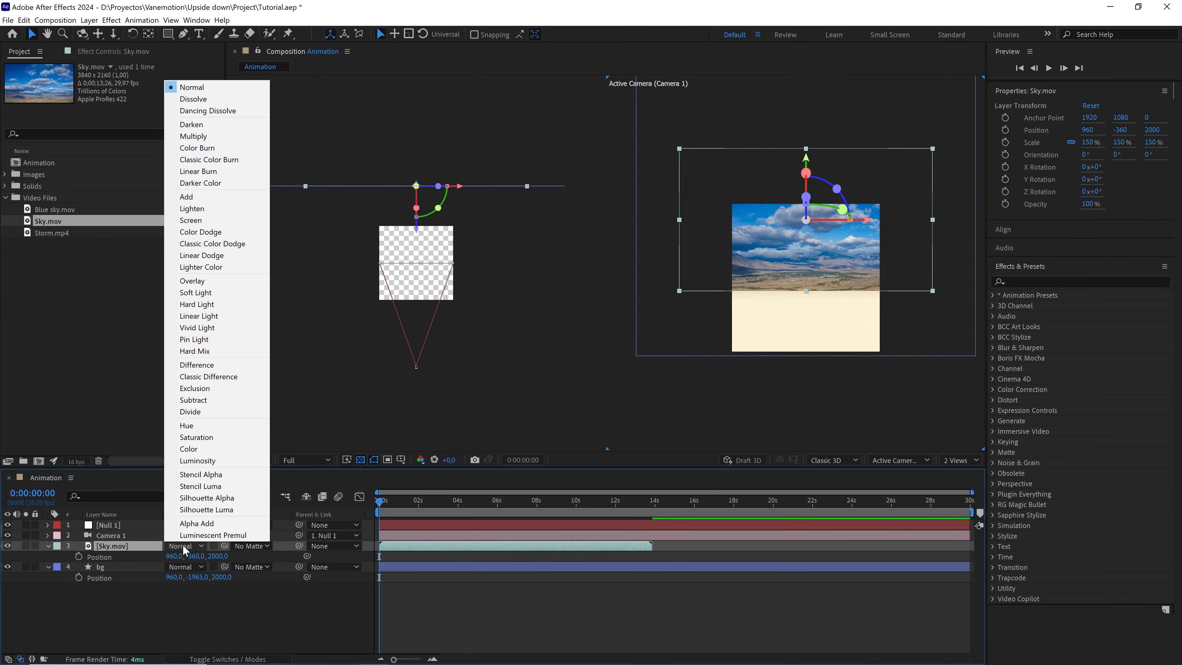
left_click(198, 220)
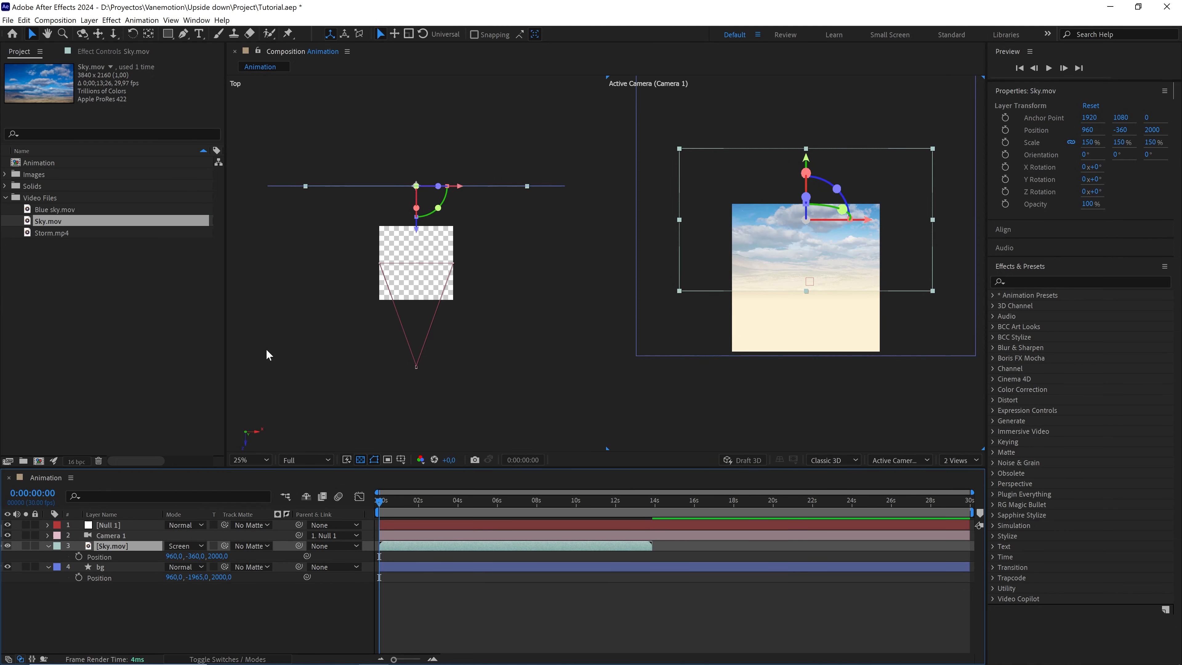
left_click(193, 549)
left_click(195, 198)
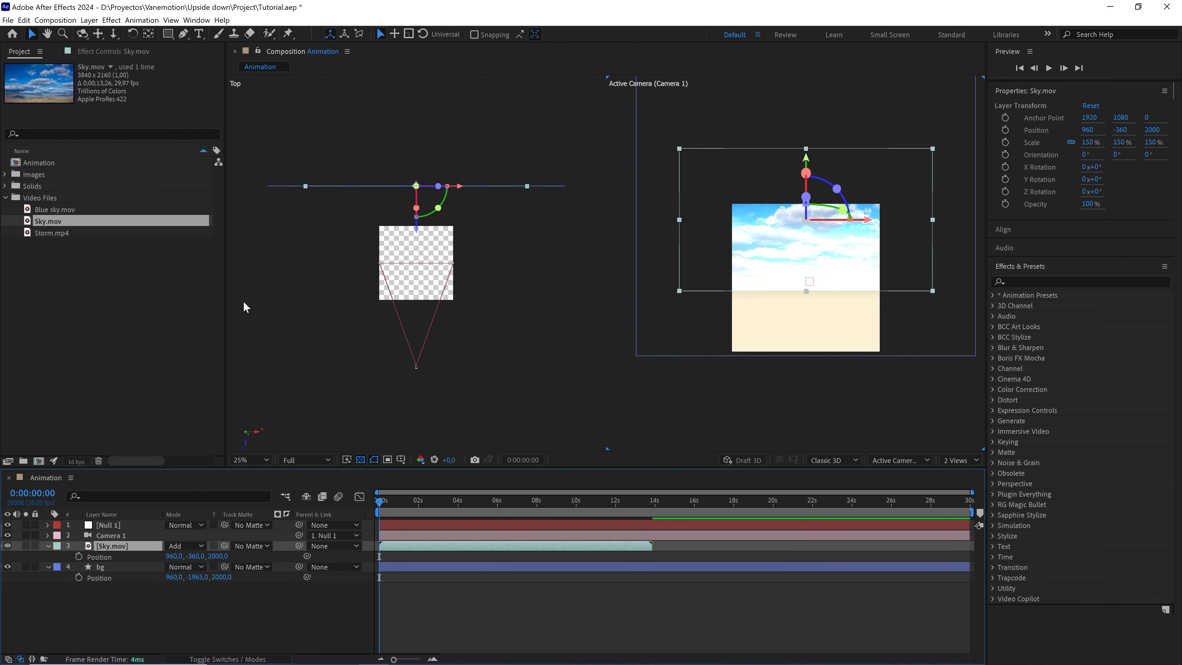
left_click(195, 544)
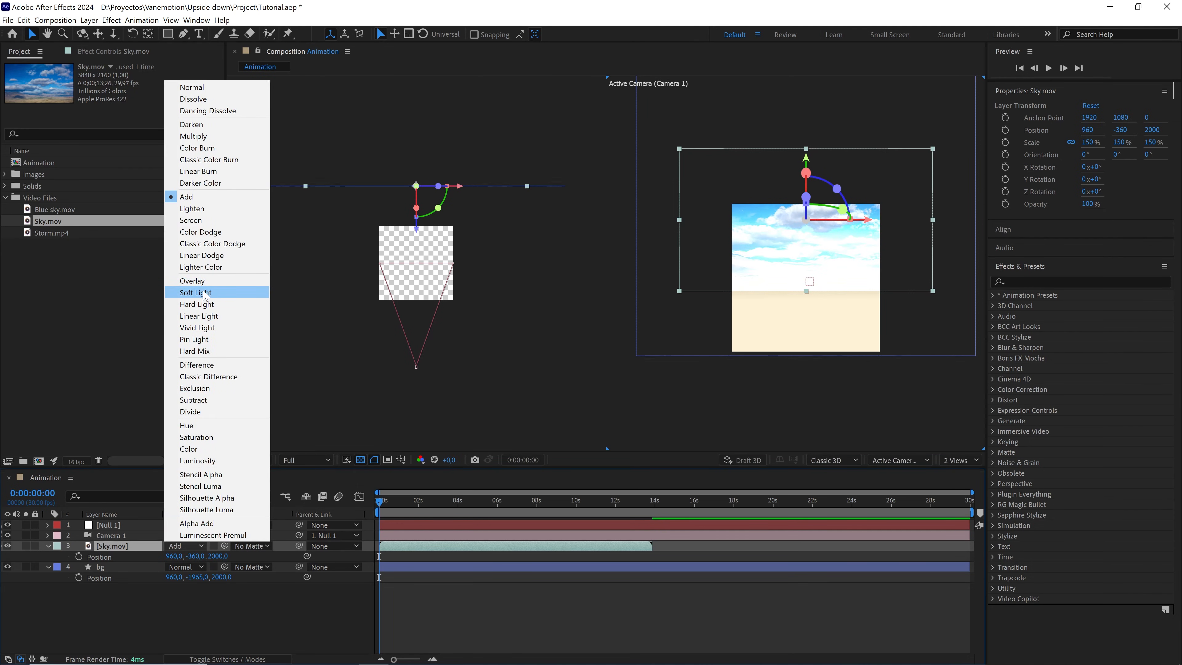
left_click(223, 294)
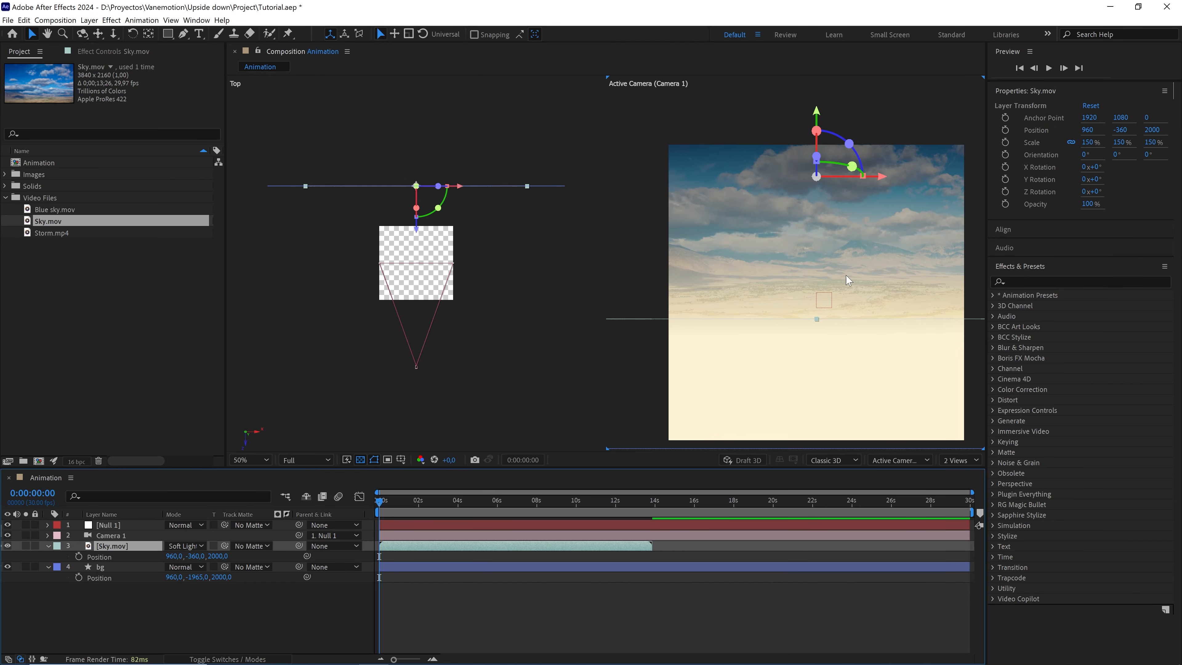
Switch to a single view and draw a rectangular mask on Sky.mov that keeps the clouds and excludes the land below
left_click(950, 458)
left_click(956, 475)
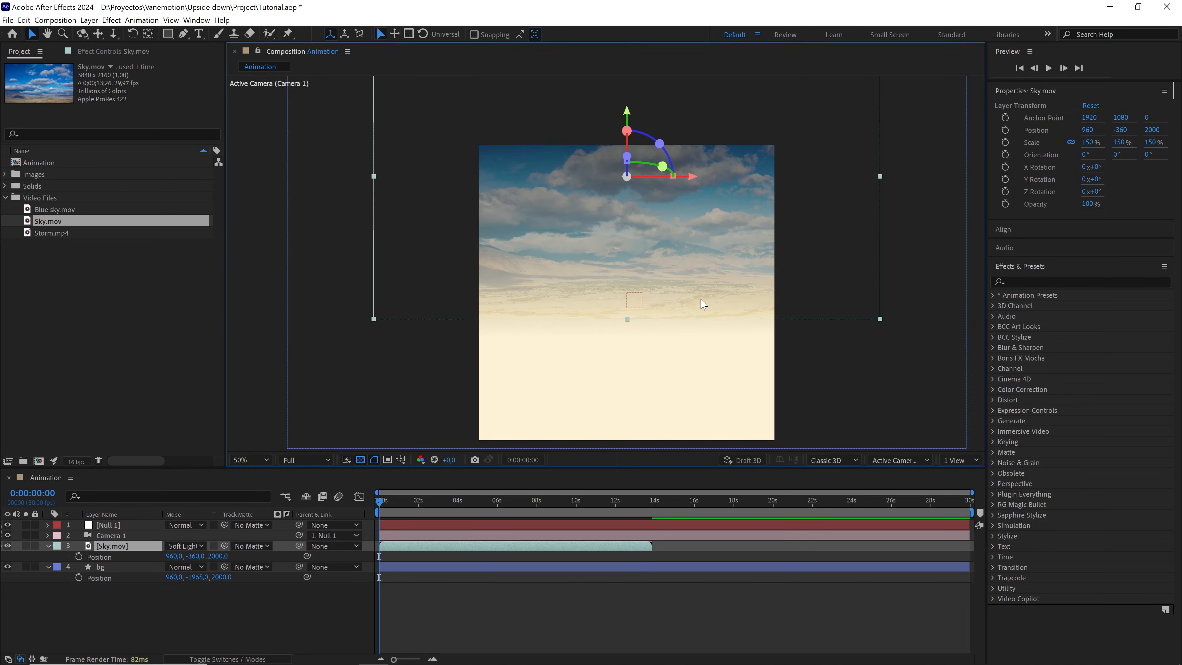
left_click(168, 33)
left_click_drag(459, 132, 855, 262)
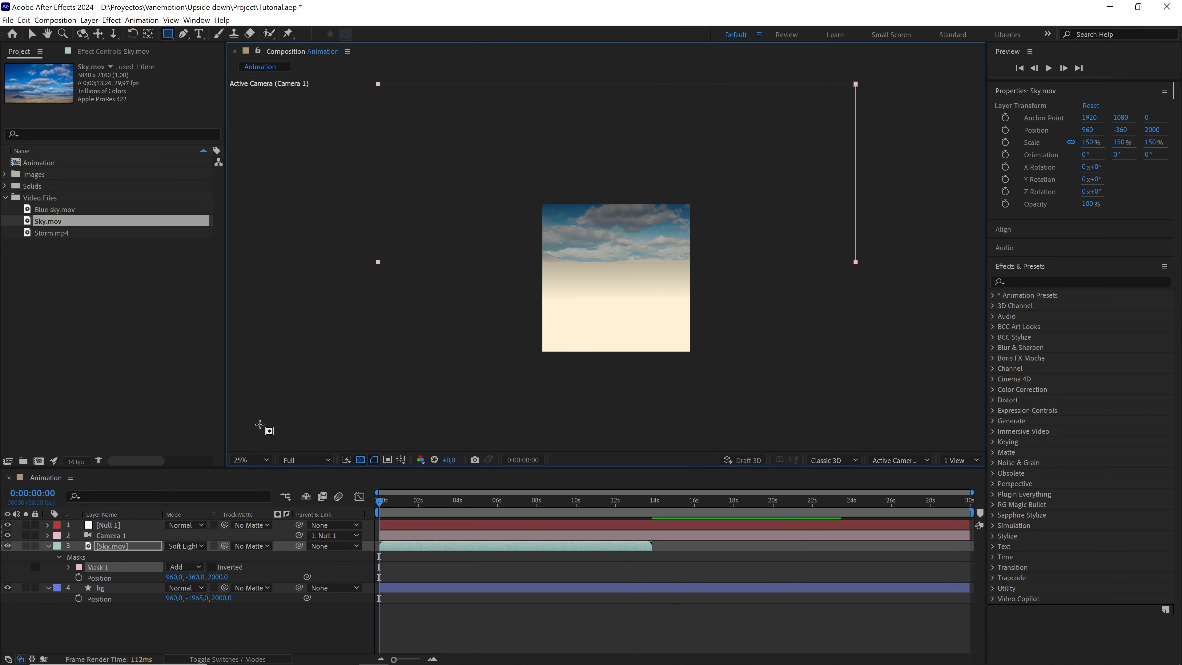
Feather the Sky.mov mask by 300 pixels in both directions and collapse the layer's properties
left_click(70, 567)
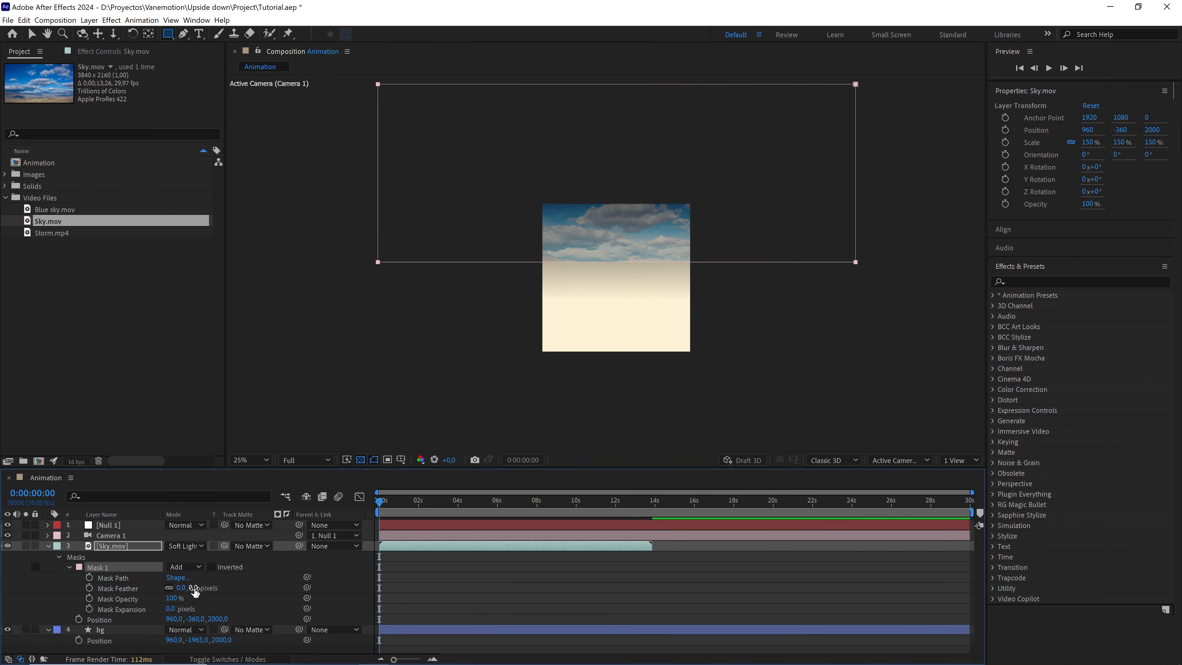
left_click(194, 588)
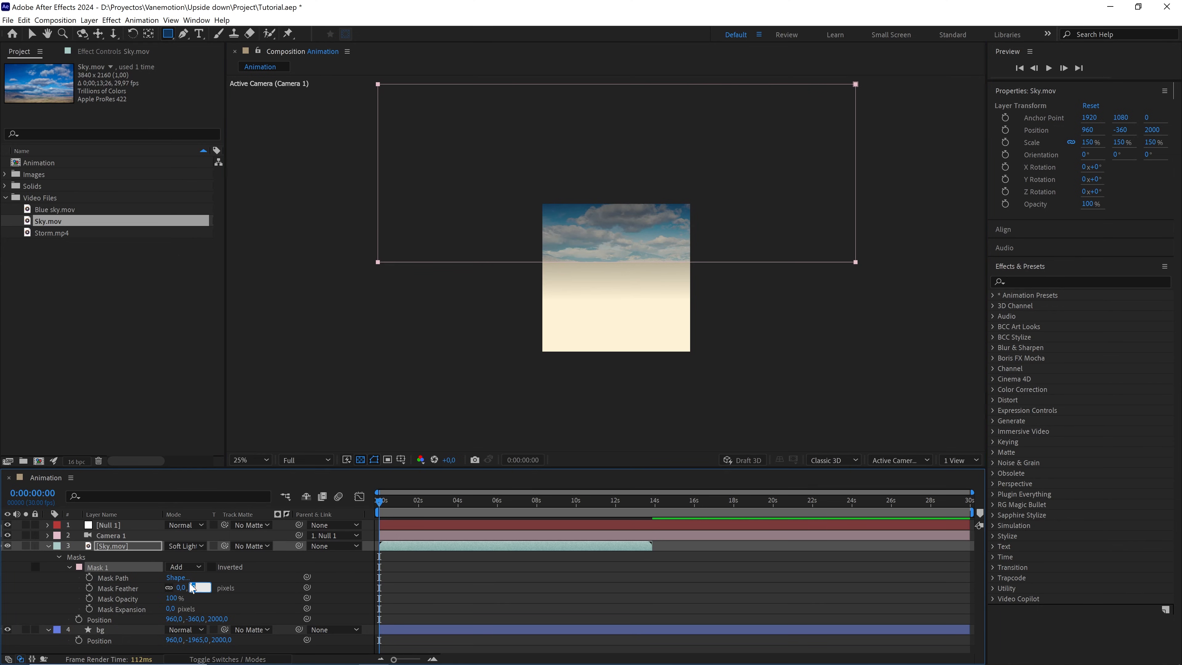
left_click(277, 586)
scroll(684, 322, "up", 2)
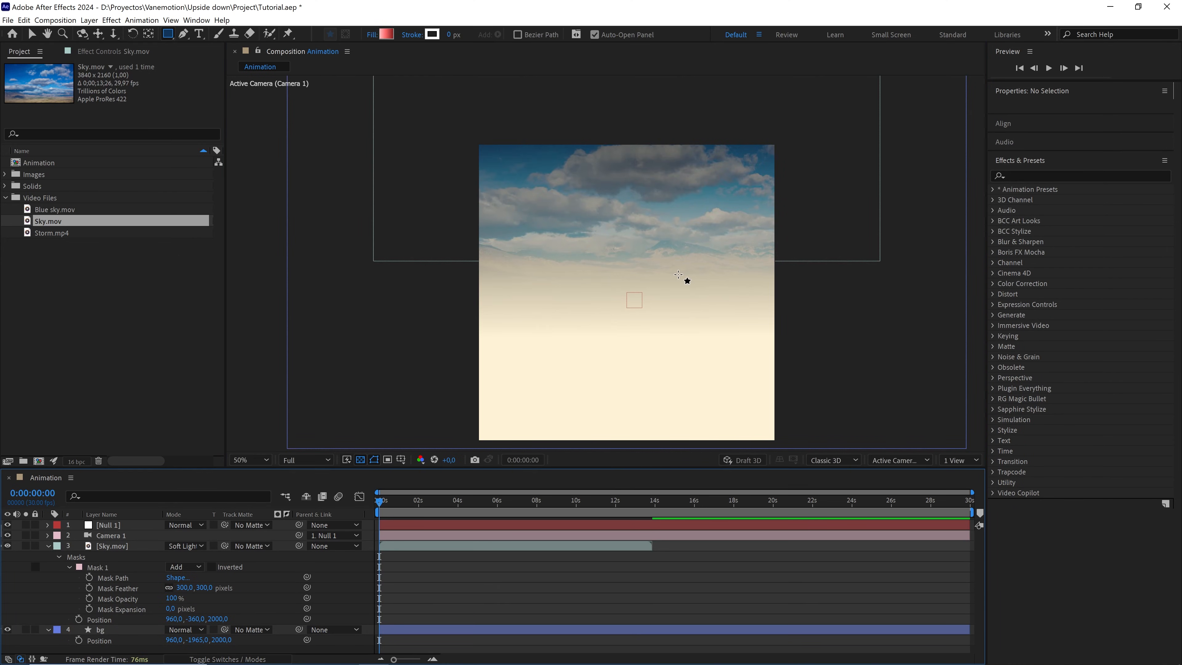
left_click(48, 545)
Add grass.jpg from the JPG Files folder between Sky.mov and bg, and make it a 3D layer
scroll(638, 331, "down", 2)
key("h")
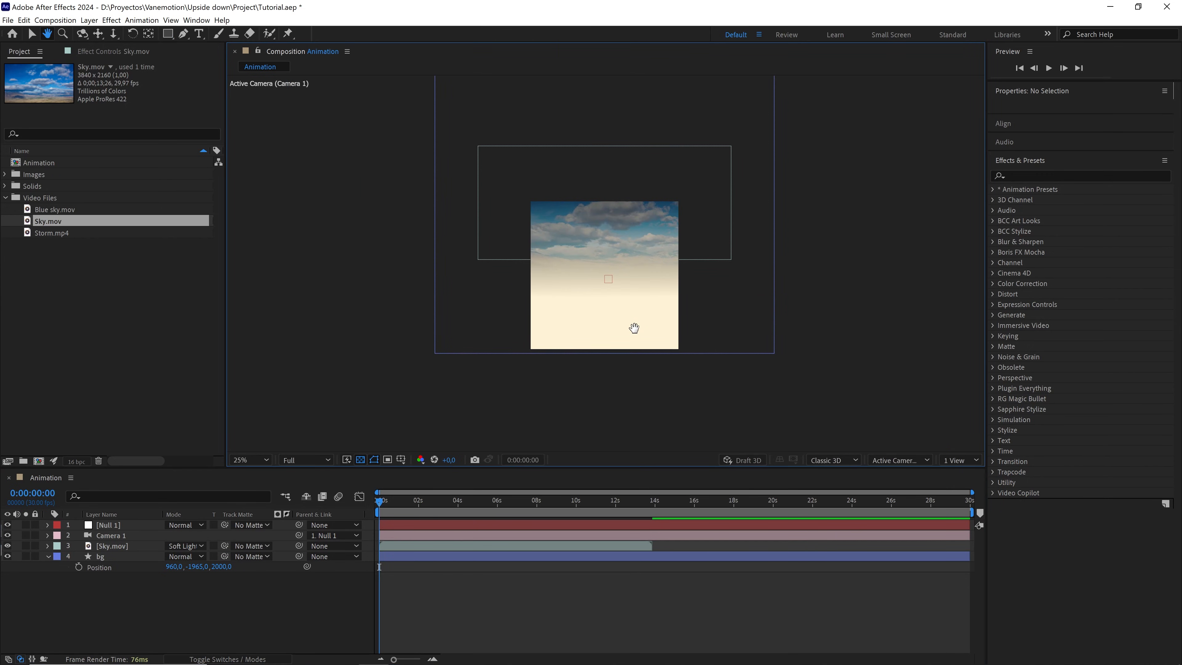
key("q")
left_click(6, 174)
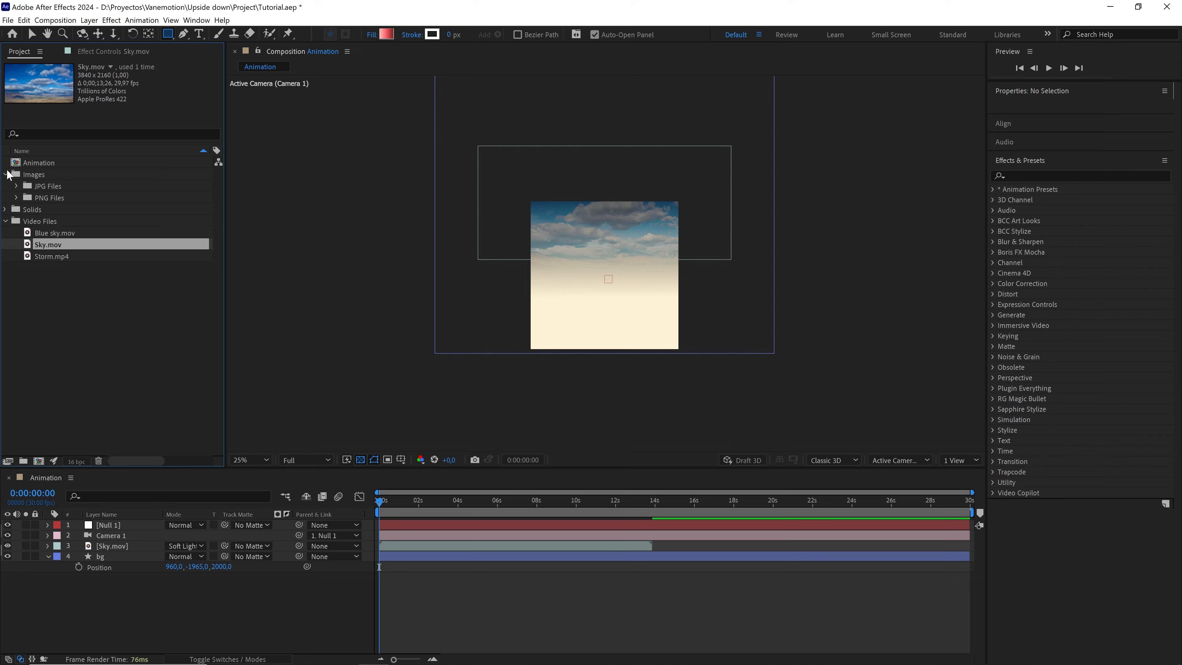
left_click(16, 186)
left_click(59, 197)
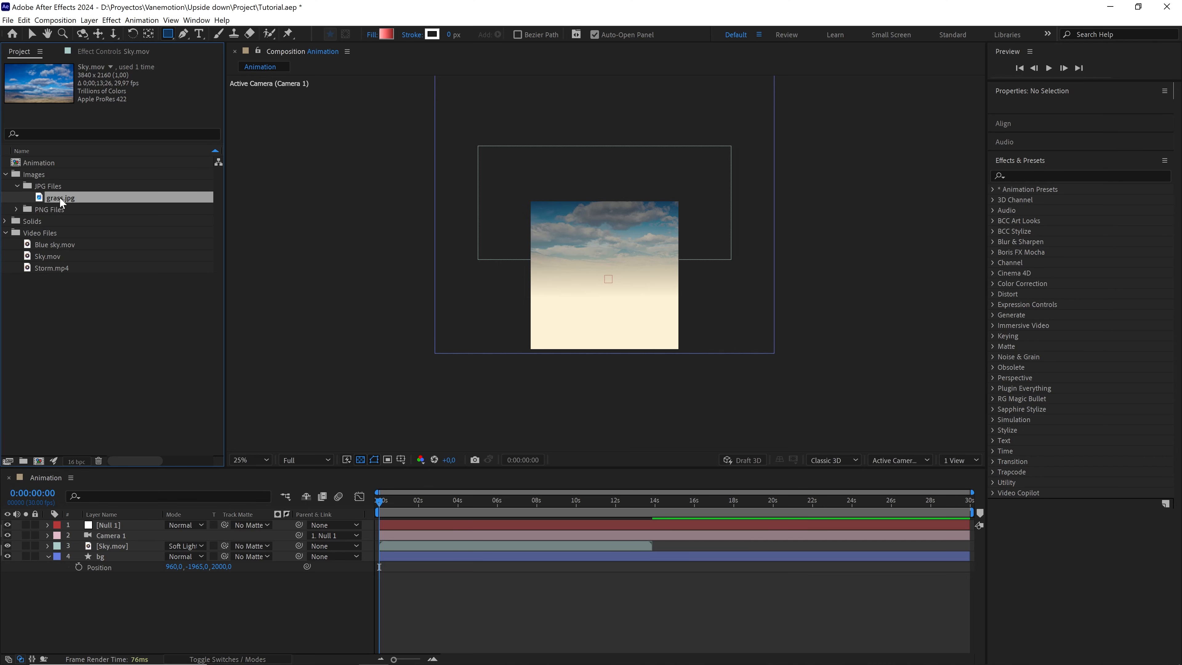
left_click_drag(159, 405, 125, 551)
key("F4")
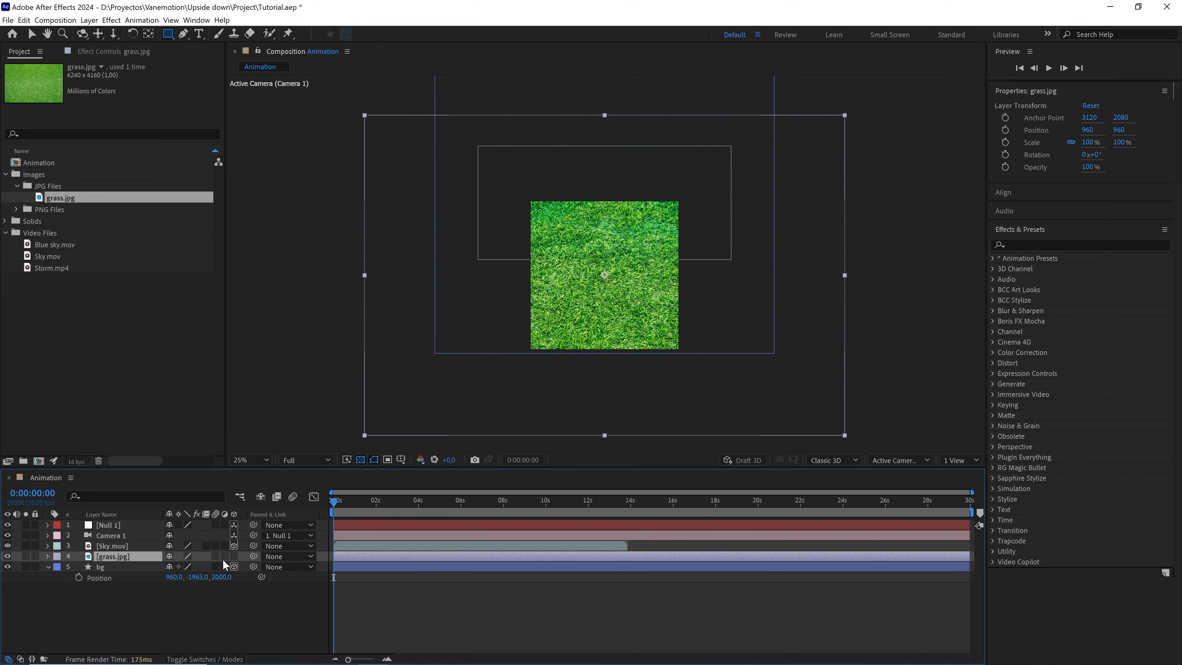
left_click(234, 557)
Lay the grass.jpg layer flat with an X Rotation of -90° and lower it to a Y position of about 1256
key("r")
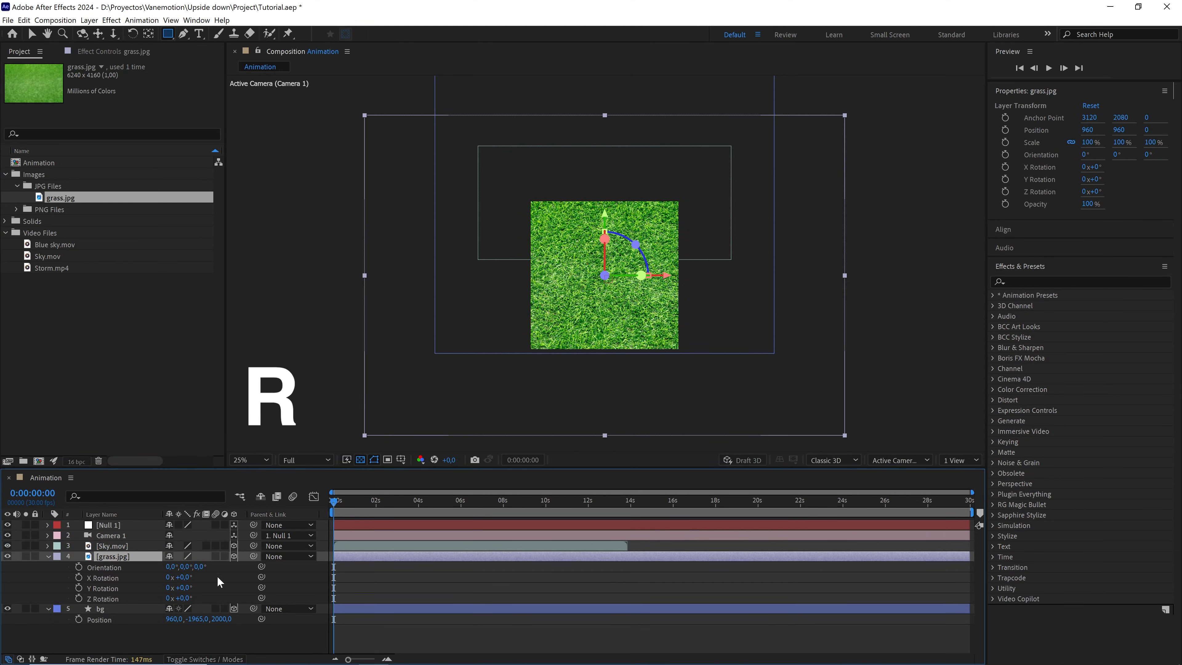
left_click_drag(186, 577, 178, 577)
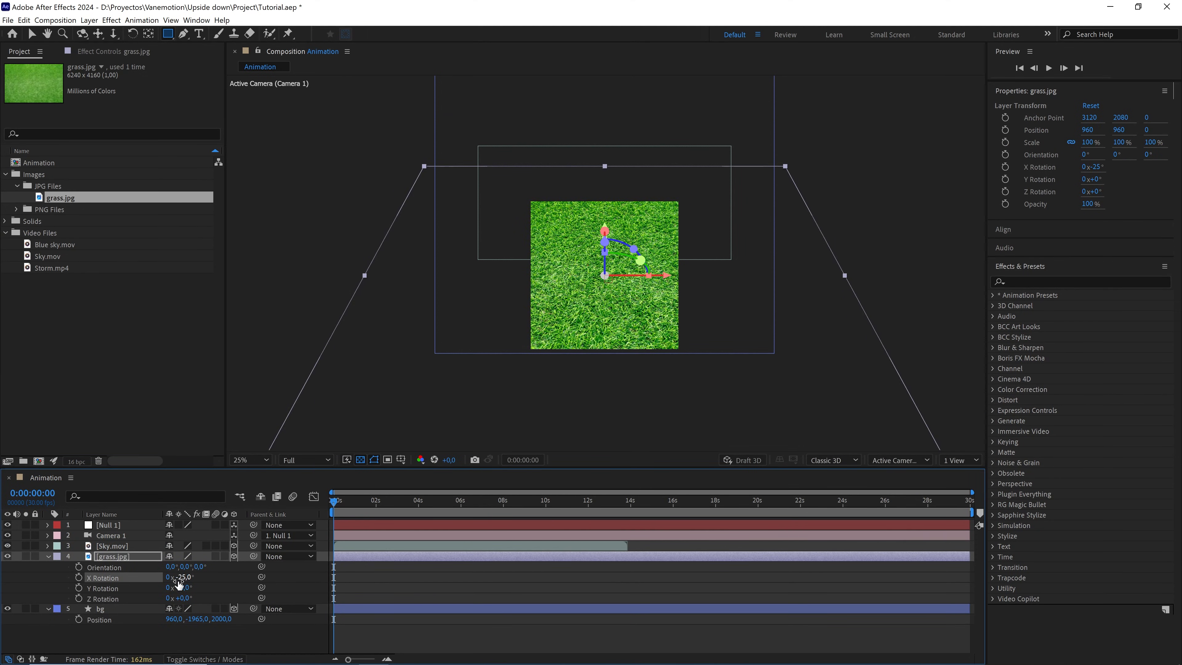
left_click(185, 577)
left_click(219, 583)
left_click(141, 560)
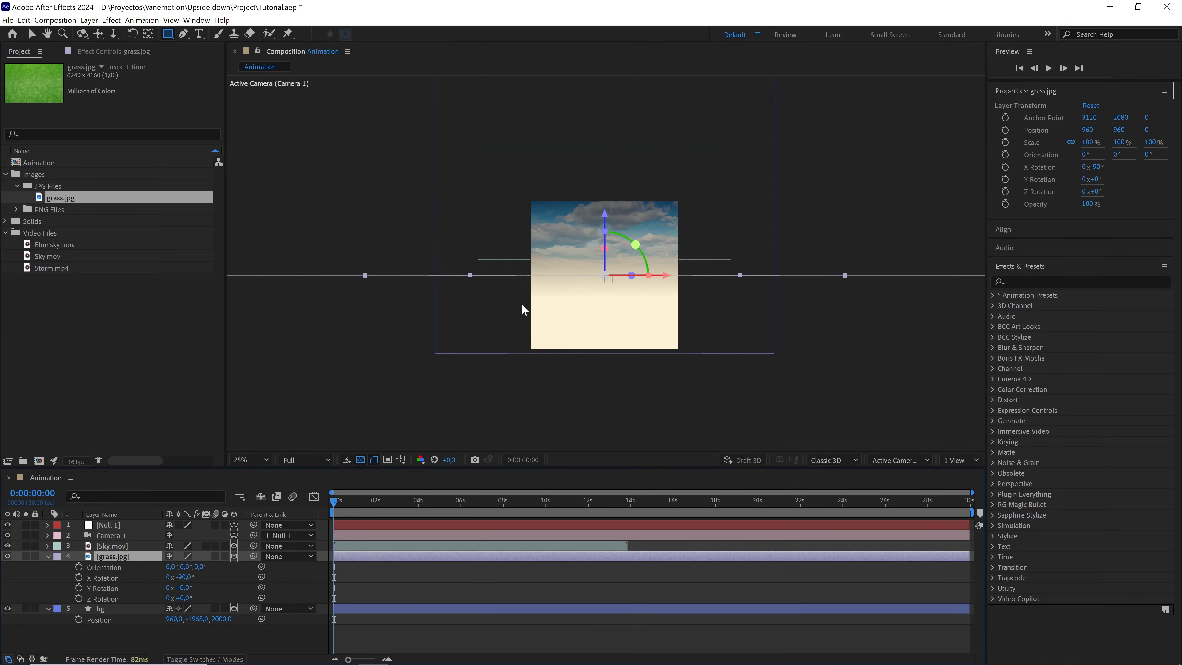
key("v")
left_click_drag(605, 222, 615, 242)
key("period")
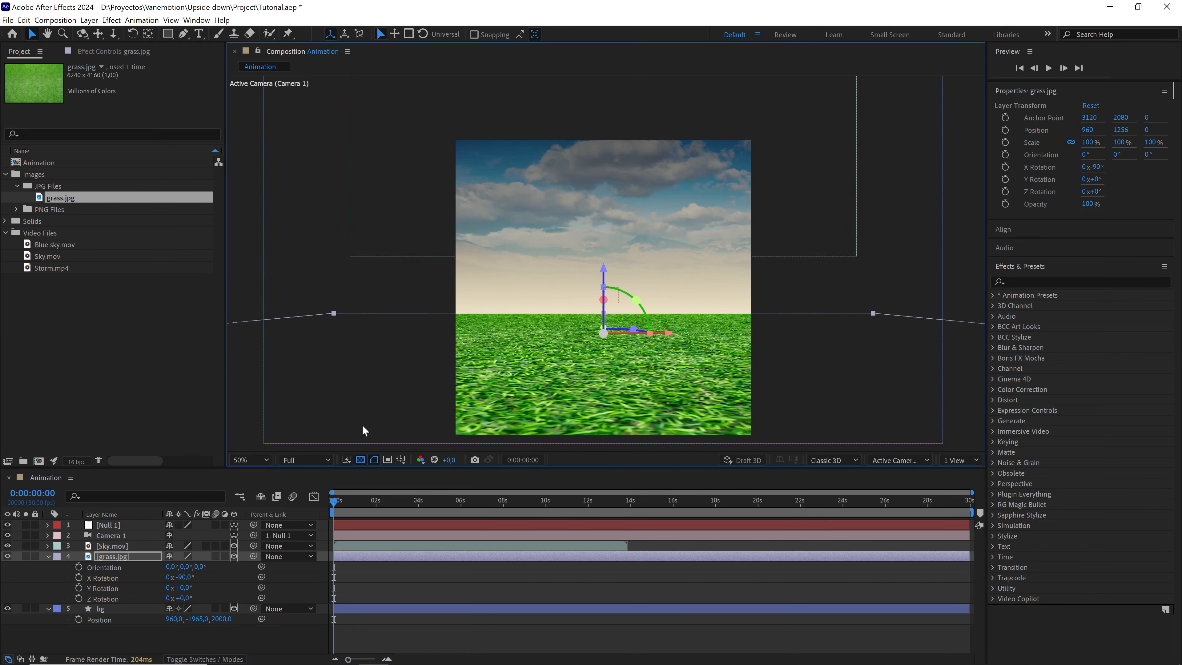
Scale the grass.jpg layer uniformly to 65%
left_click(145, 554)
key("s")
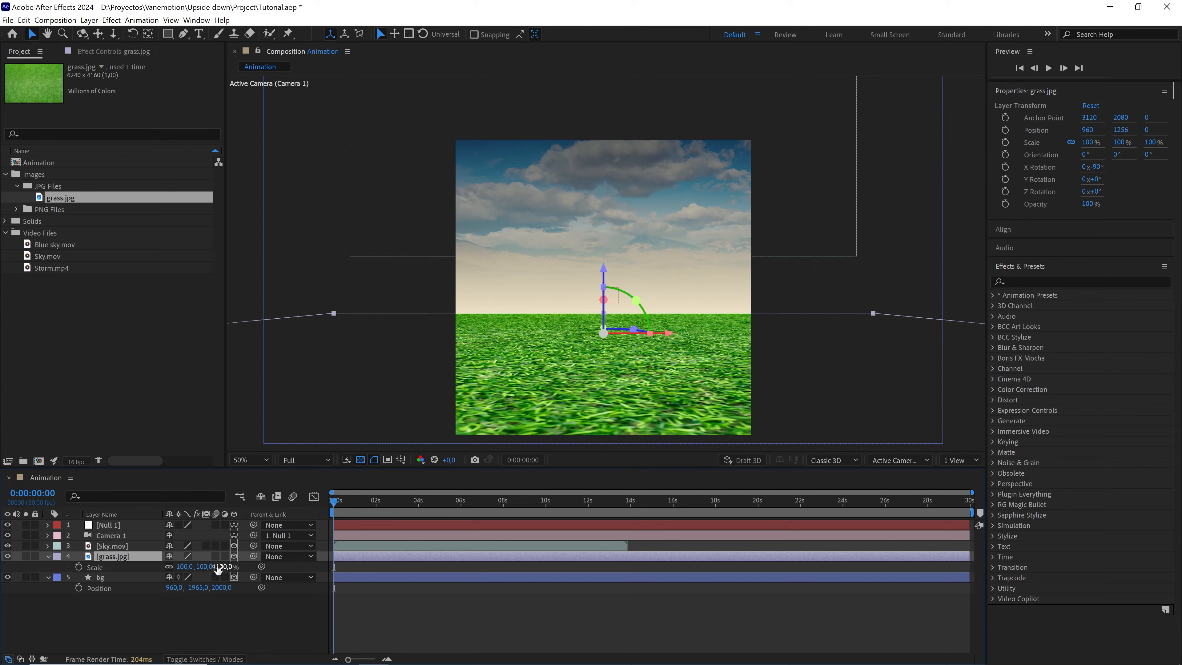
type("65")
key("Return")
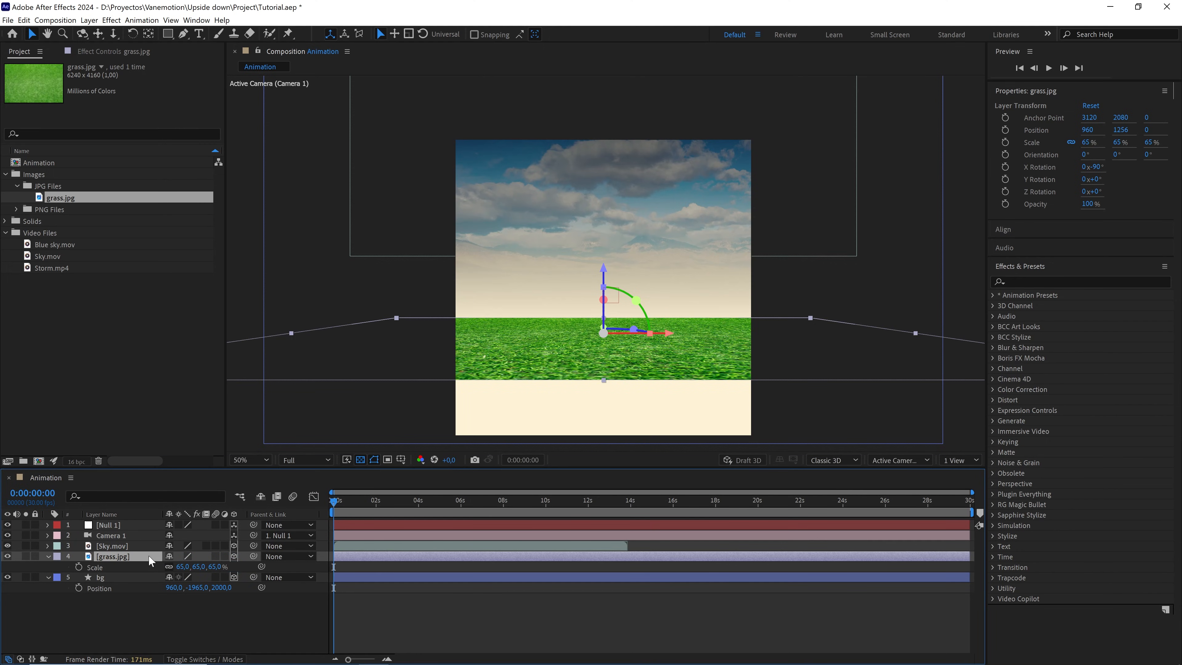
Lower the grass.jpg layer further by setting its Y position to 1830
left_click_drag(606, 273, 618, 308)
left_click(131, 556)
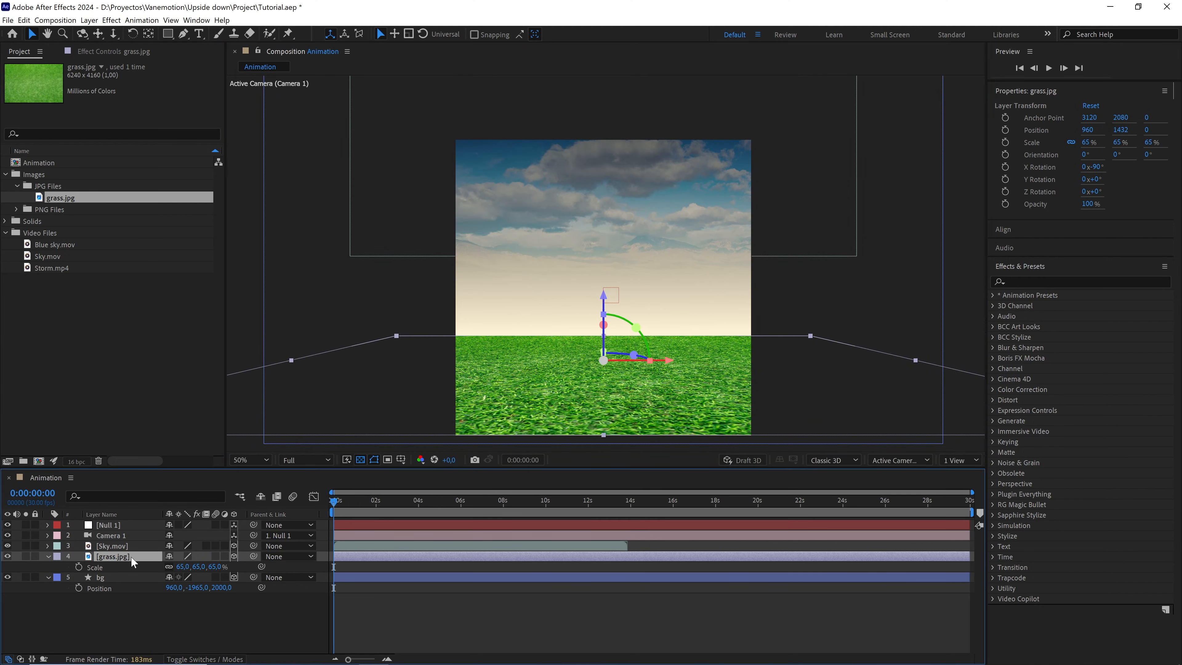
key("p")
left_click(195, 564)
type("1830")
key("Return")
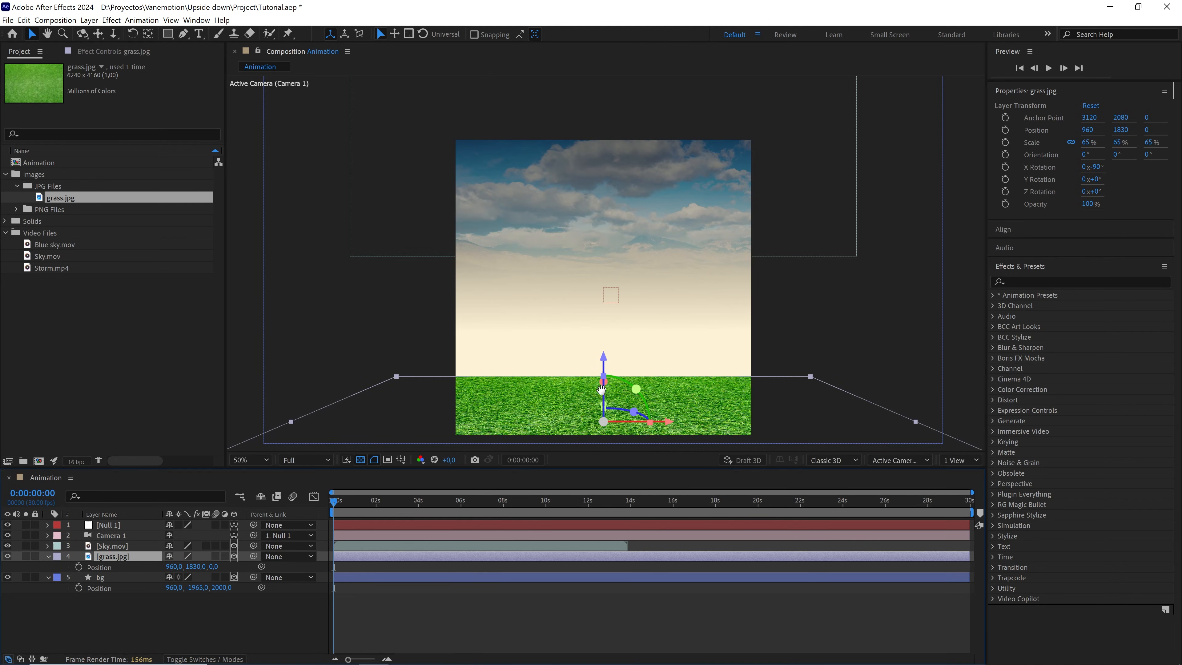
Add tombstone.png from the PNG Files folder directly above the grass layer and make it a 3D layer
left_click_drag(601, 389, 600, 331)
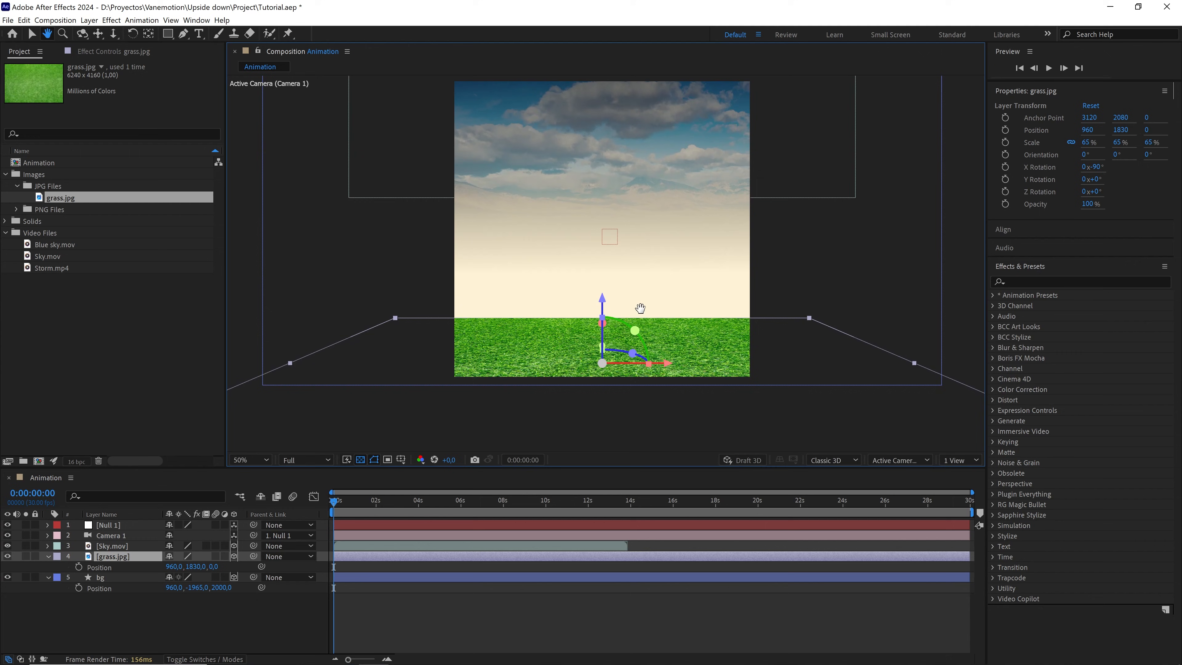
left_click(168, 336)
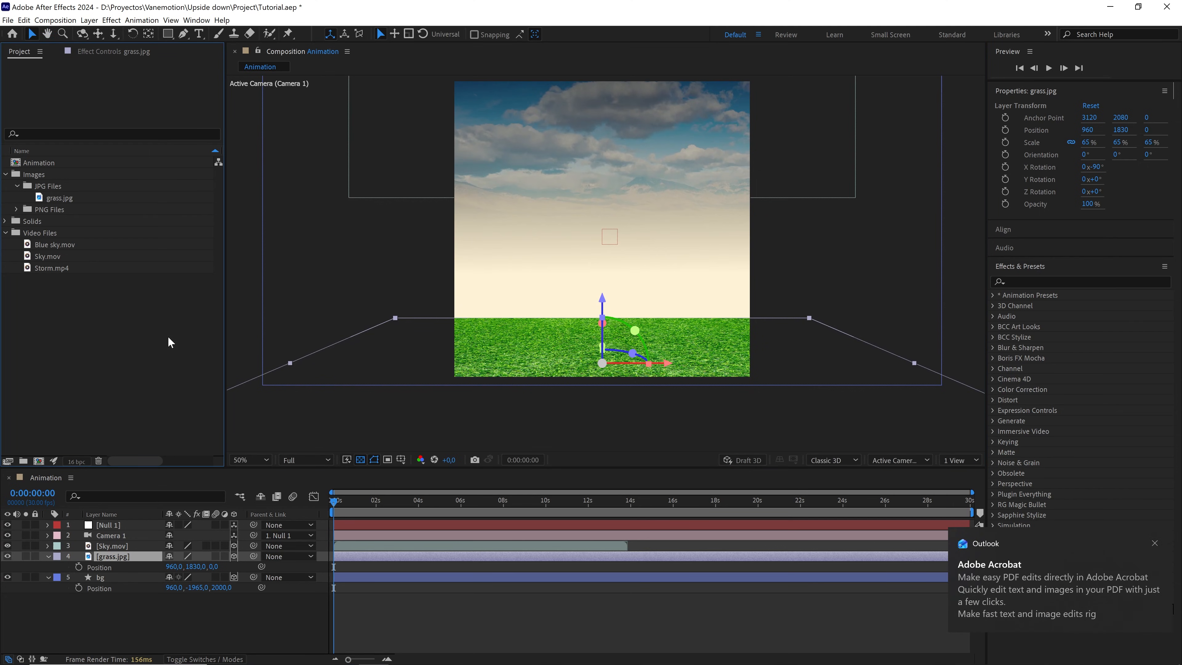
left_click(22, 208)
left_click(75, 292)
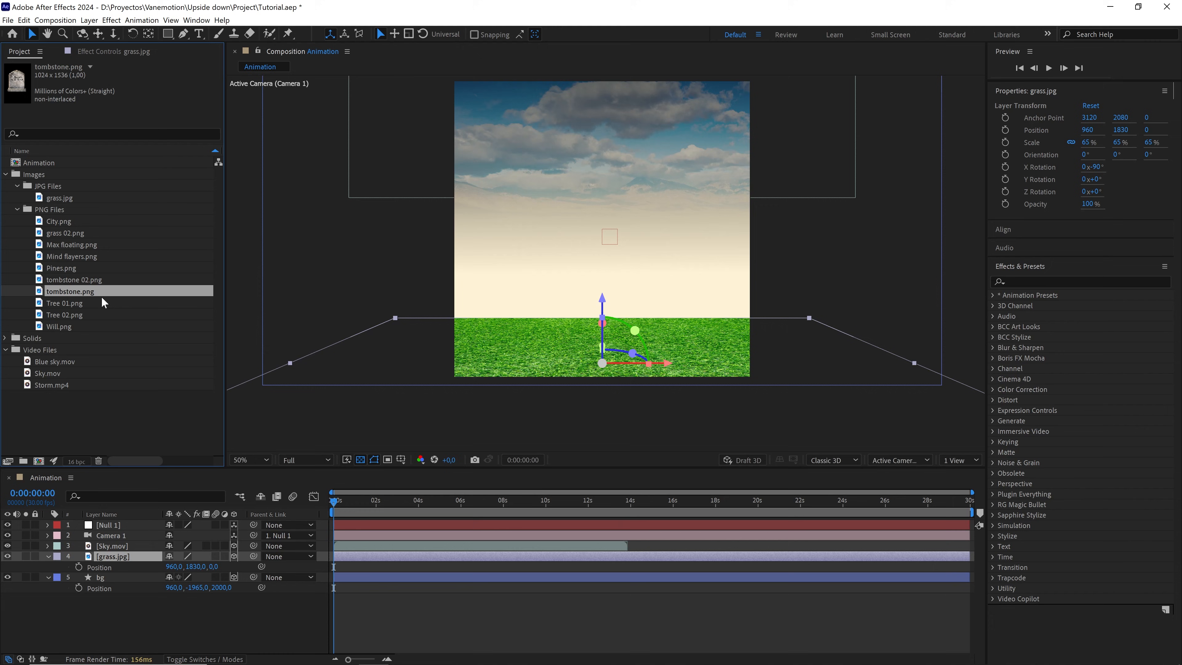
left_click_drag(124, 345, 127, 549)
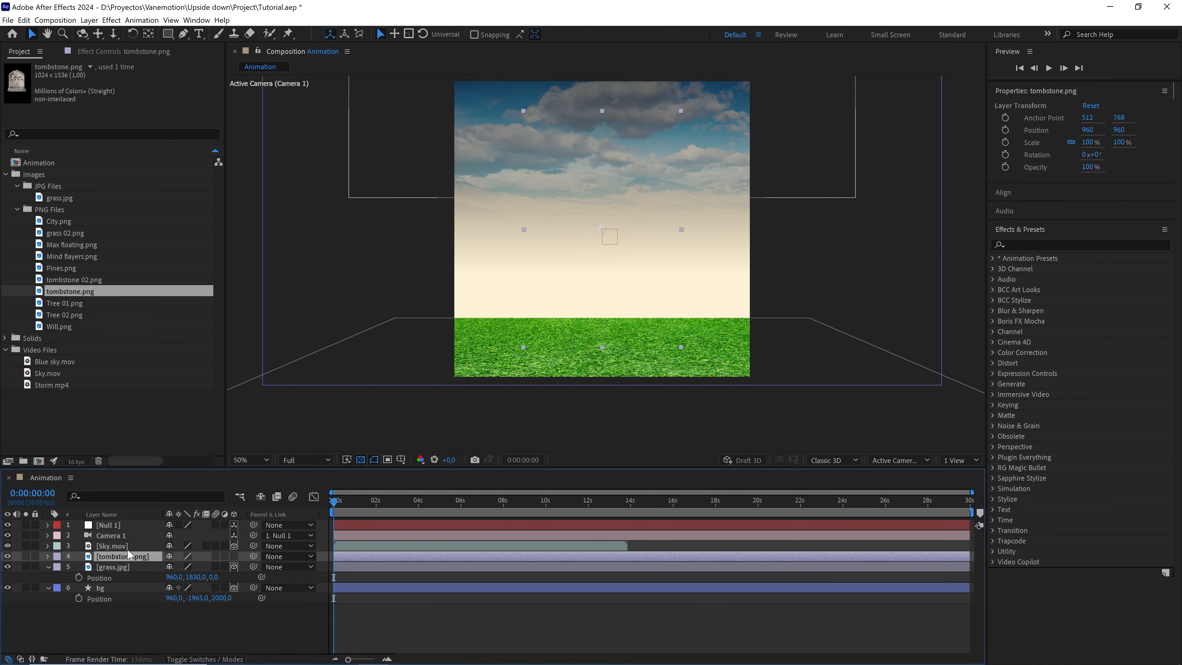
left_click(234, 557)
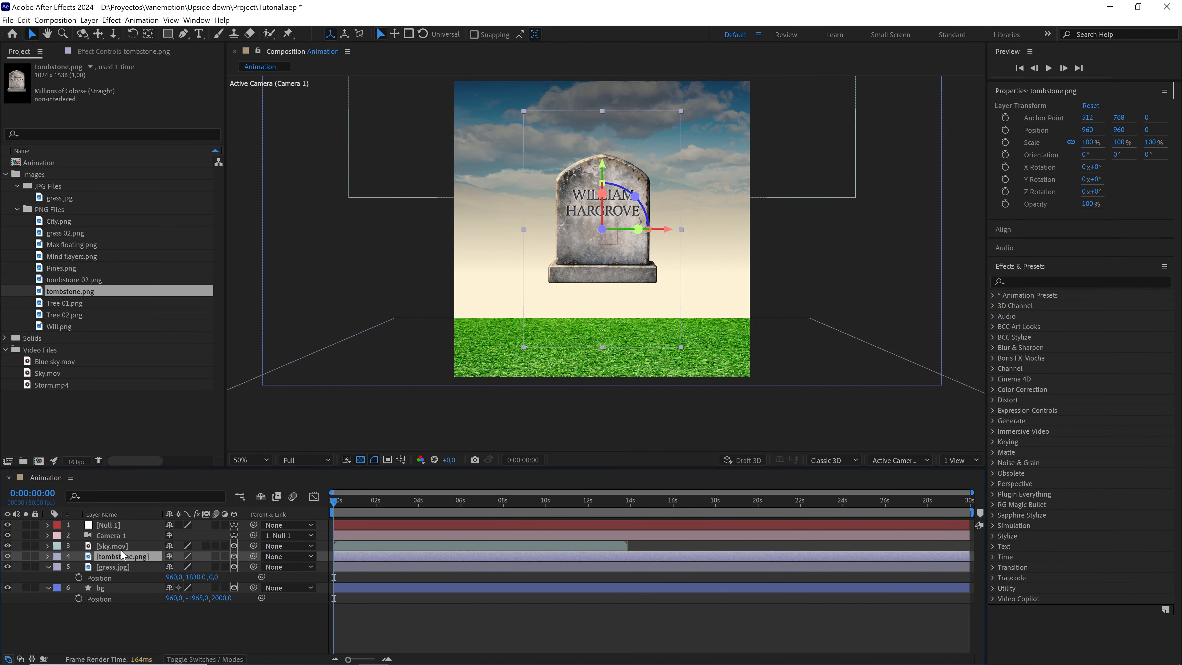
Scale the tombstone.png layer uniformly to 55%
key("s")
left_click(224, 565)
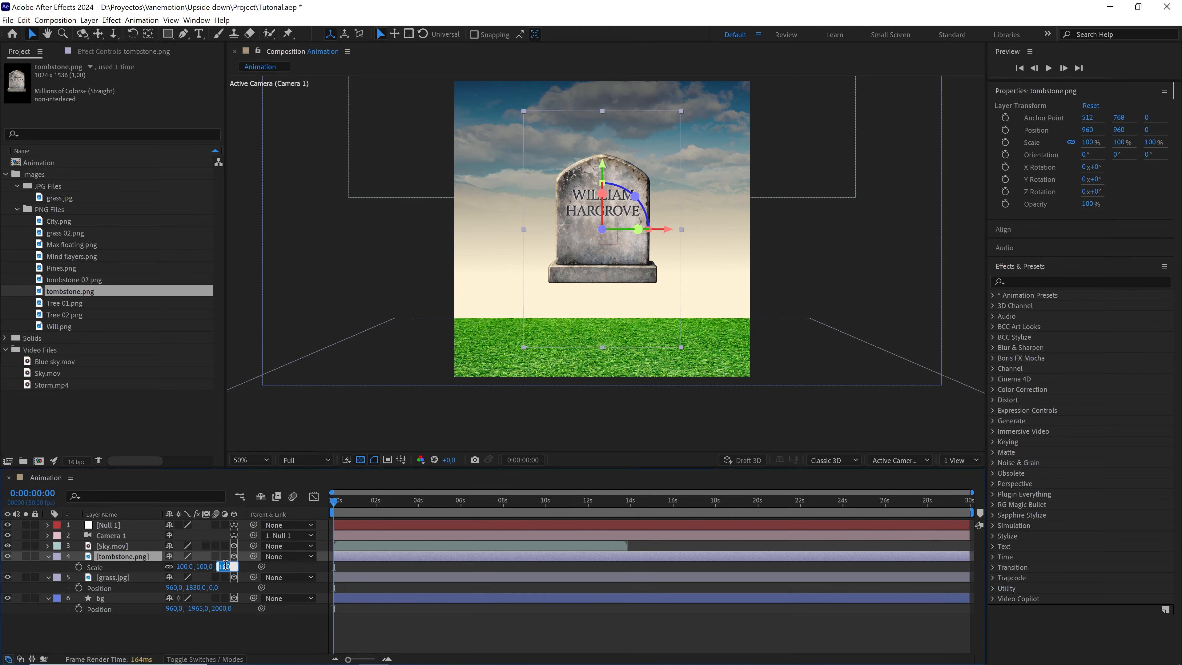
key("Return")
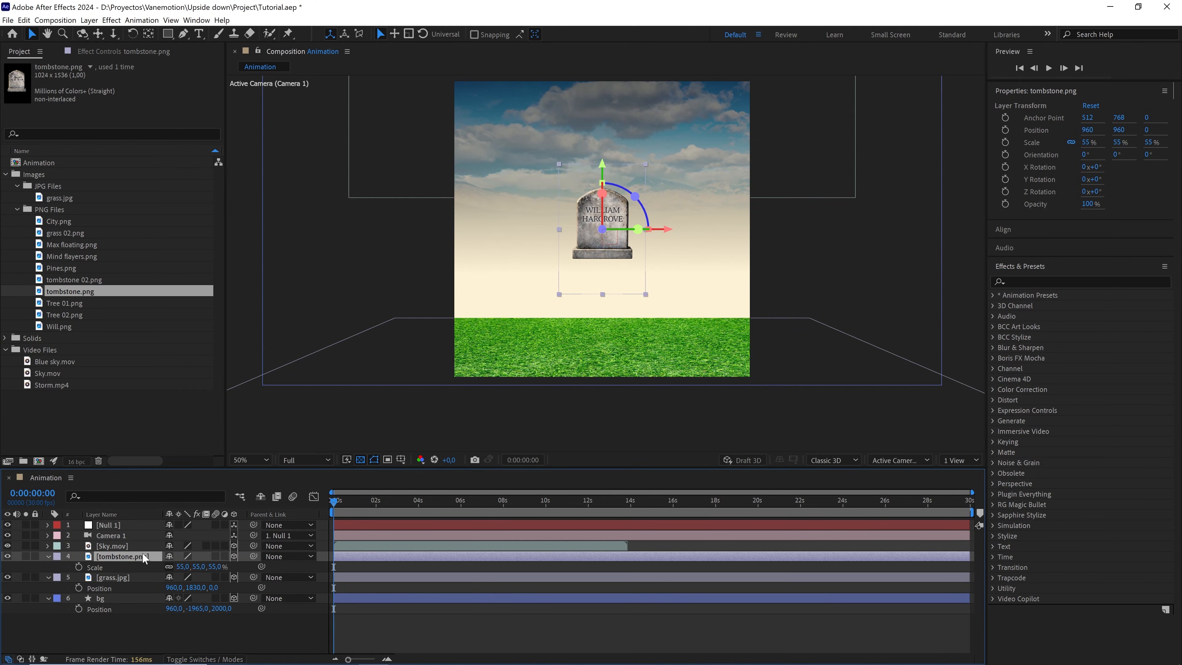
Lower the tombstone.png layer onto the grass, to a Y position of about 1648
left_click_drag(603, 168, 604, 227)
key("period")
left_click_drag(642, 342, 645, 276)
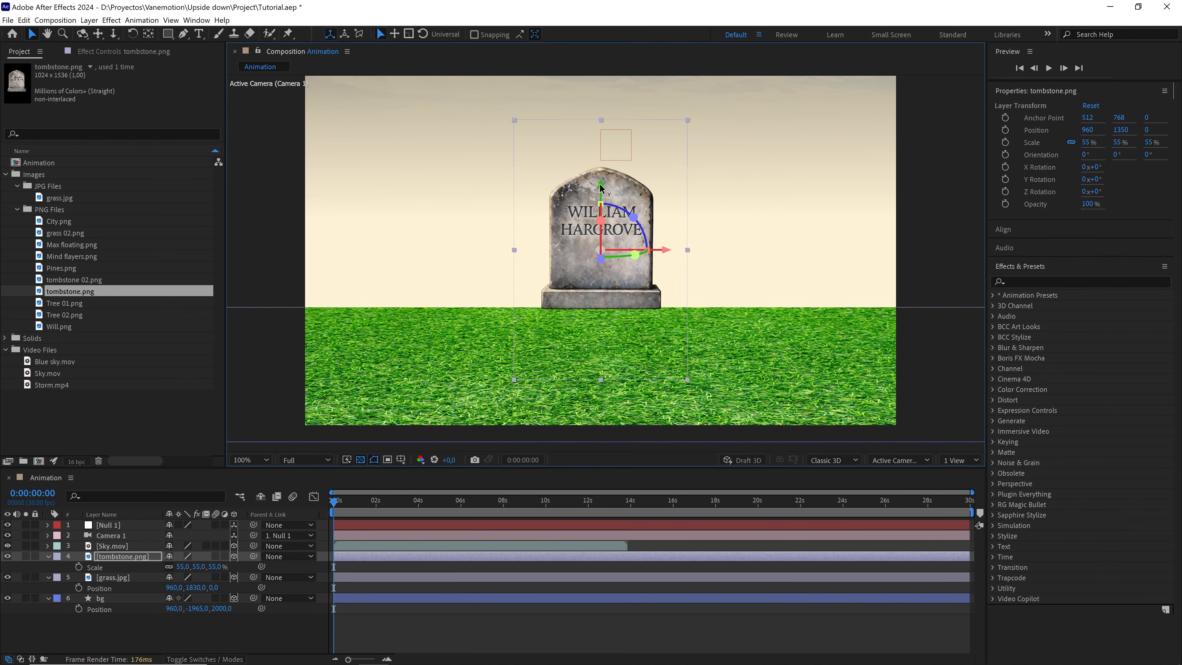
left_click_drag(605, 187, 623, 289)
scroll(609, 279, "up", 3)
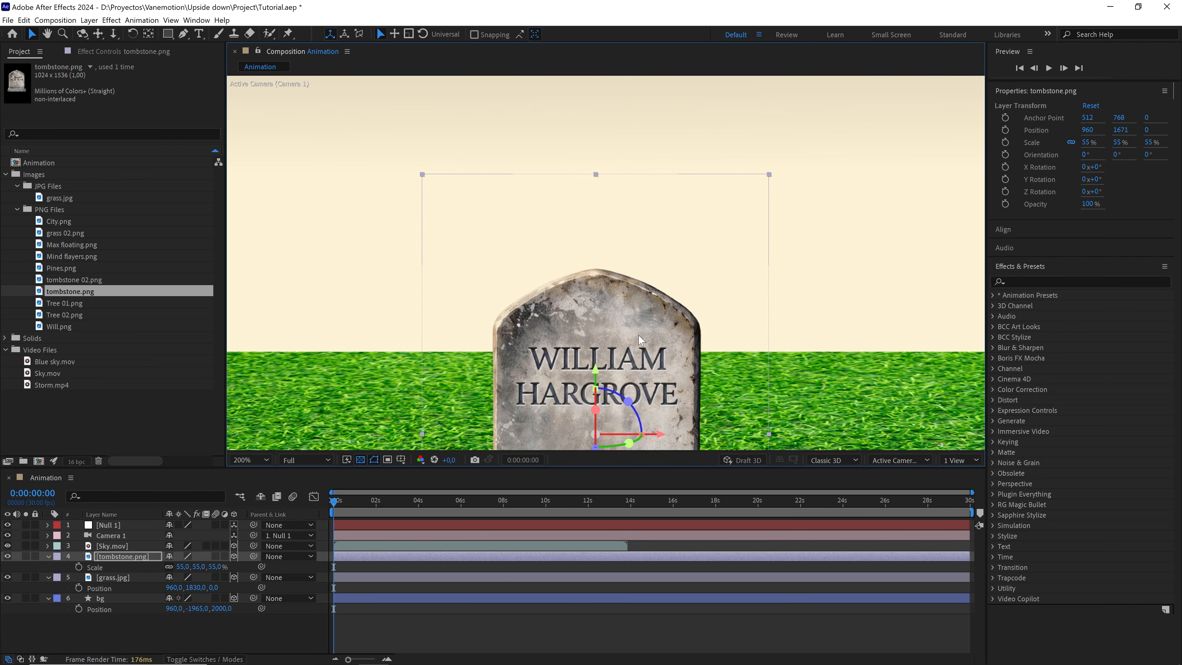
left_click_drag(602, 238, 616, 217)
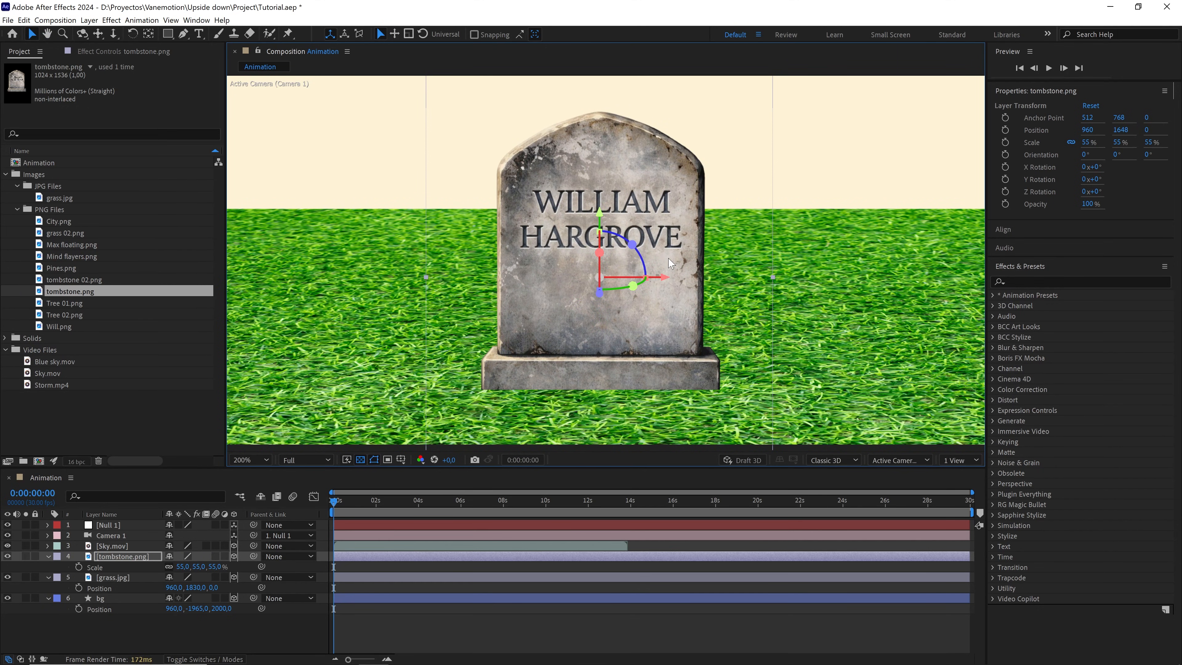
key("comma")
Push the tombstone.png layer back in depth by setting its Z position to 800, and set its Y position to 1650
key("p")
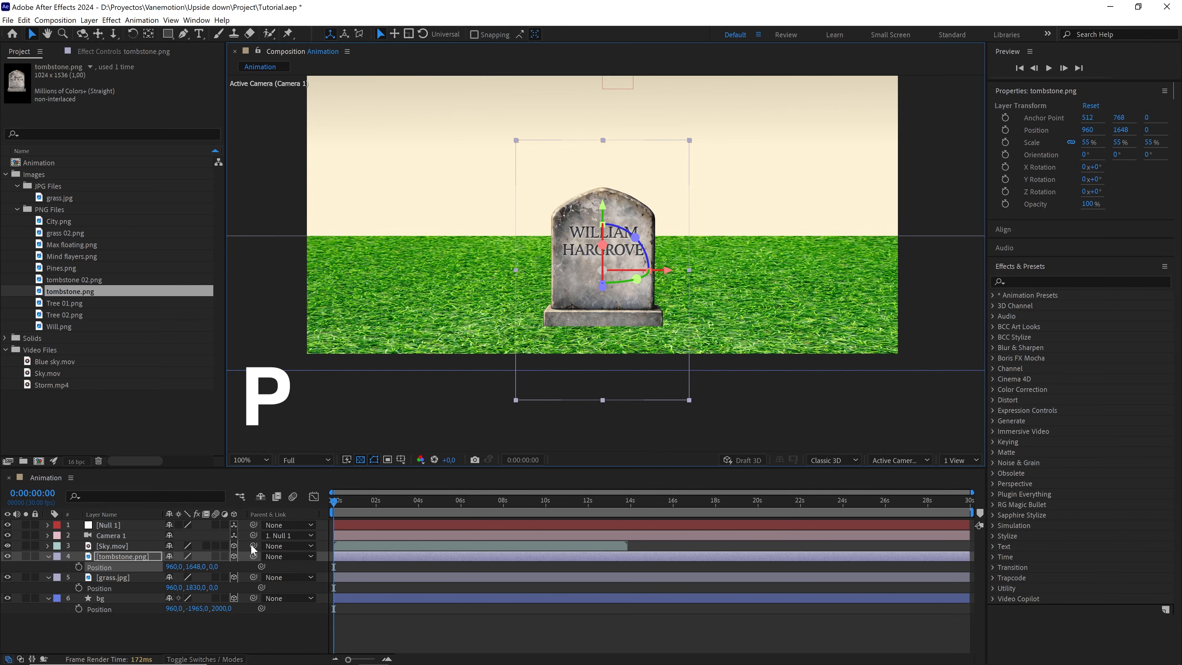
left_click_drag(215, 567, 249, 562)
left_click(214, 566)
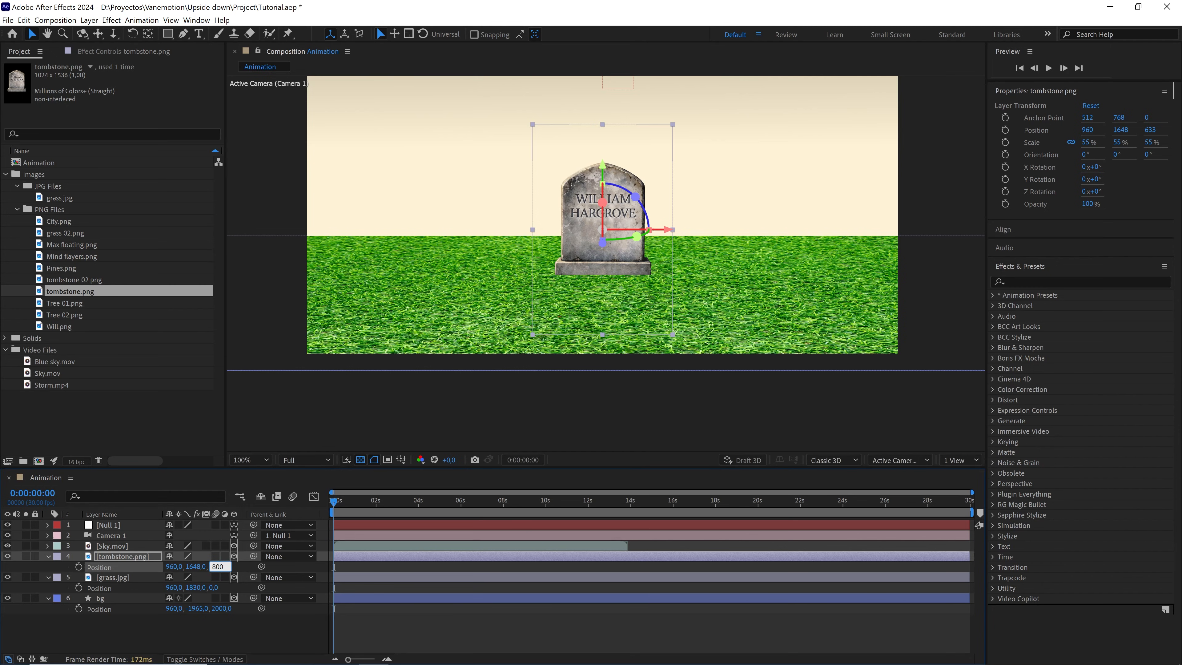
left_click(189, 566)
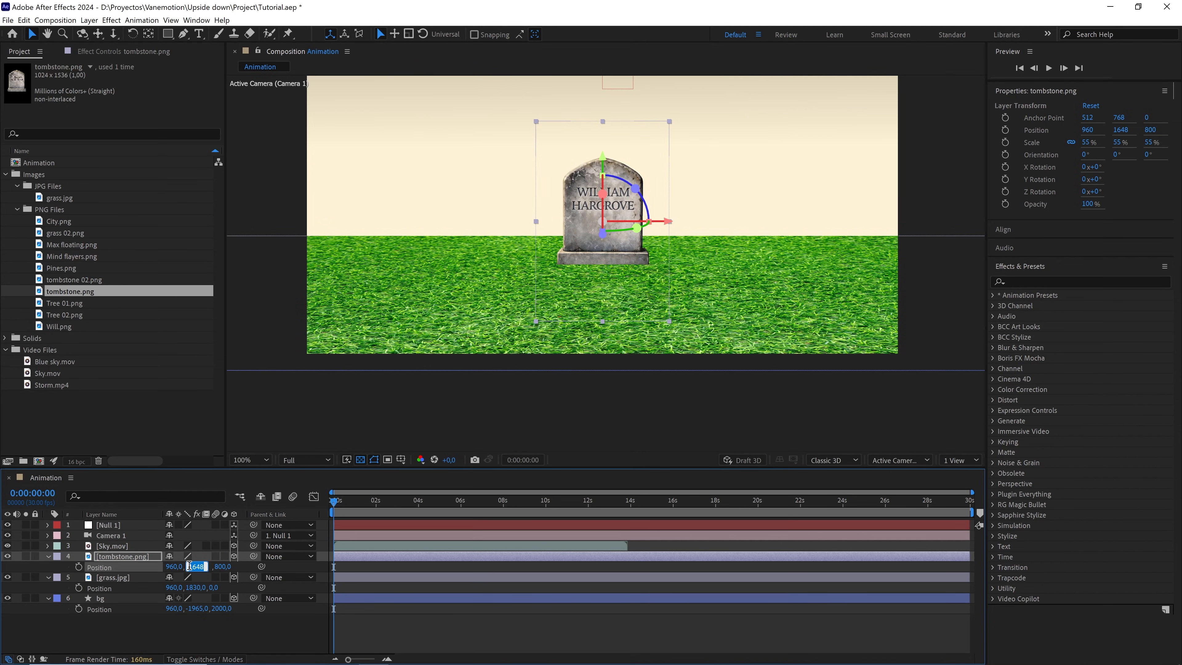
type("1650")
key("Return")
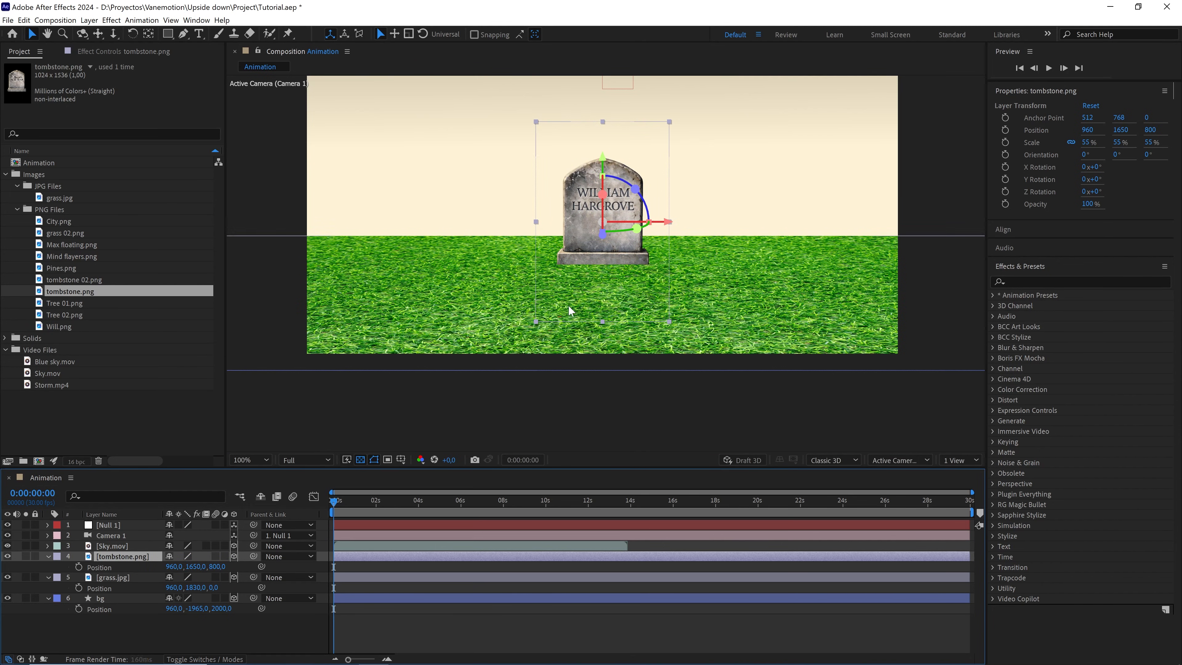
Duplicate the tombstone.png layer and show the scene in two views, Top and an orbited Custom View 1
scroll(607, 325, "down", 2)
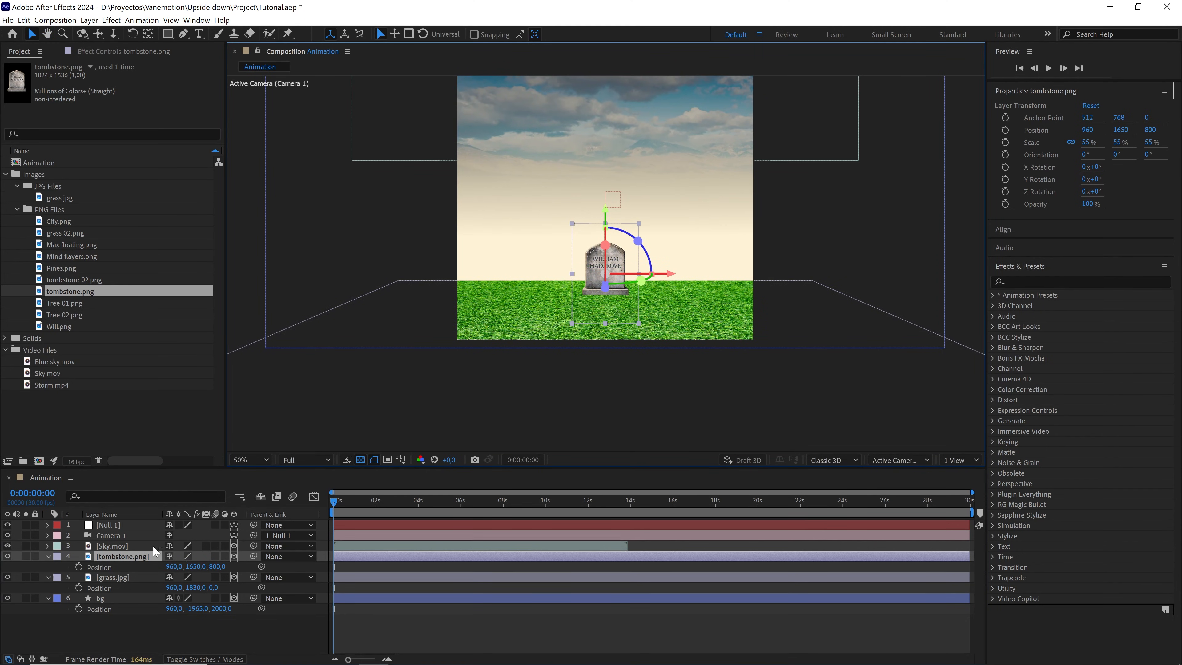
key("ctrl+d")
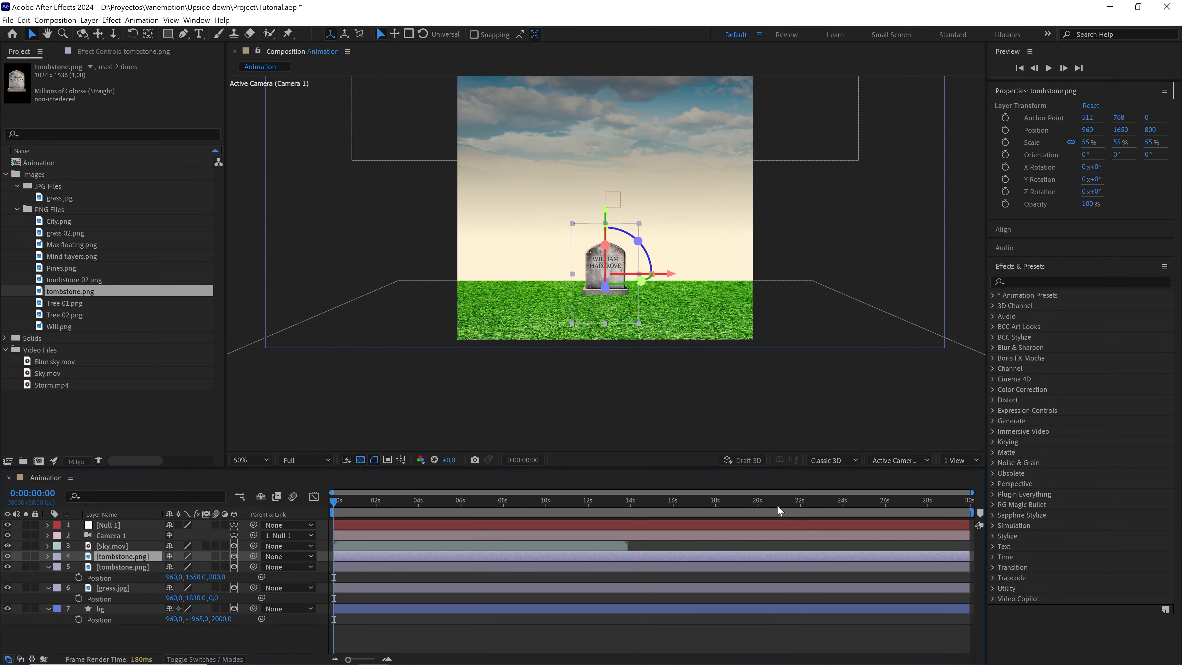
left_click(950, 458)
left_click(961, 484)
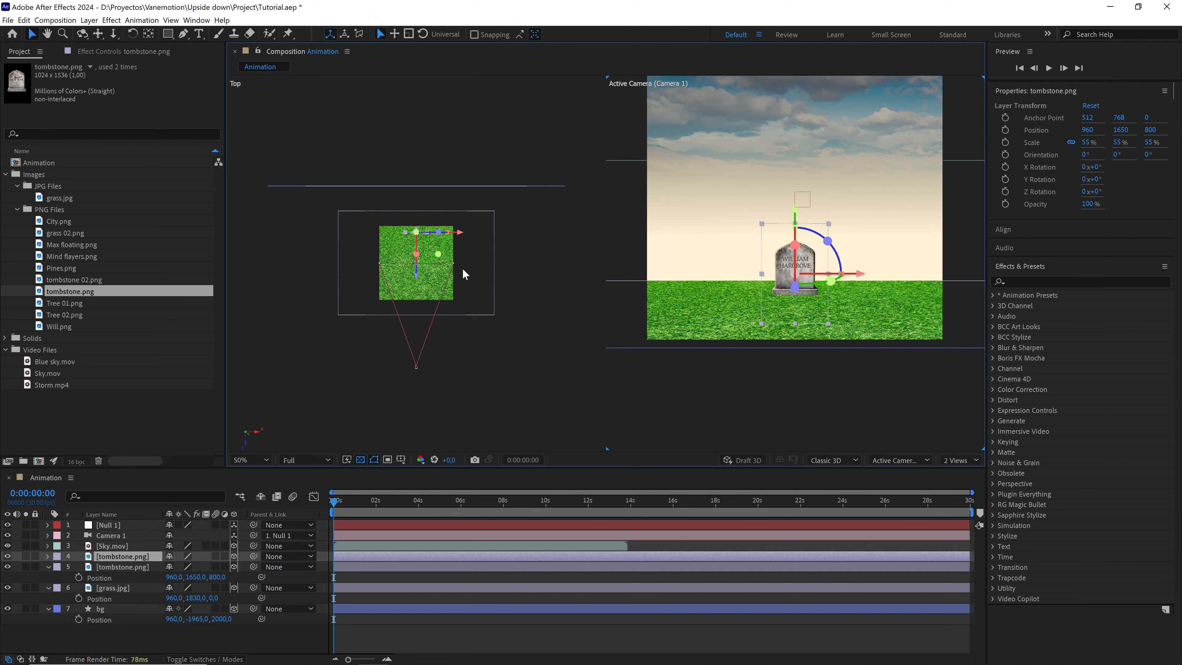
left_click(850, 375)
left_click(912, 460)
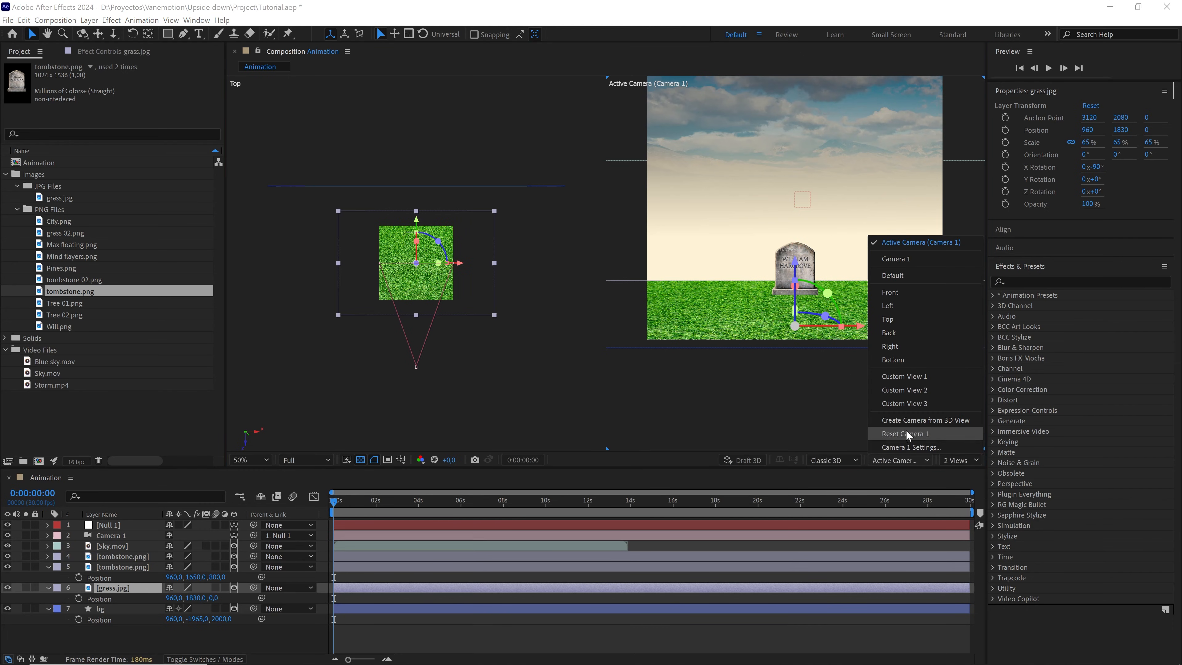
left_click(910, 377)
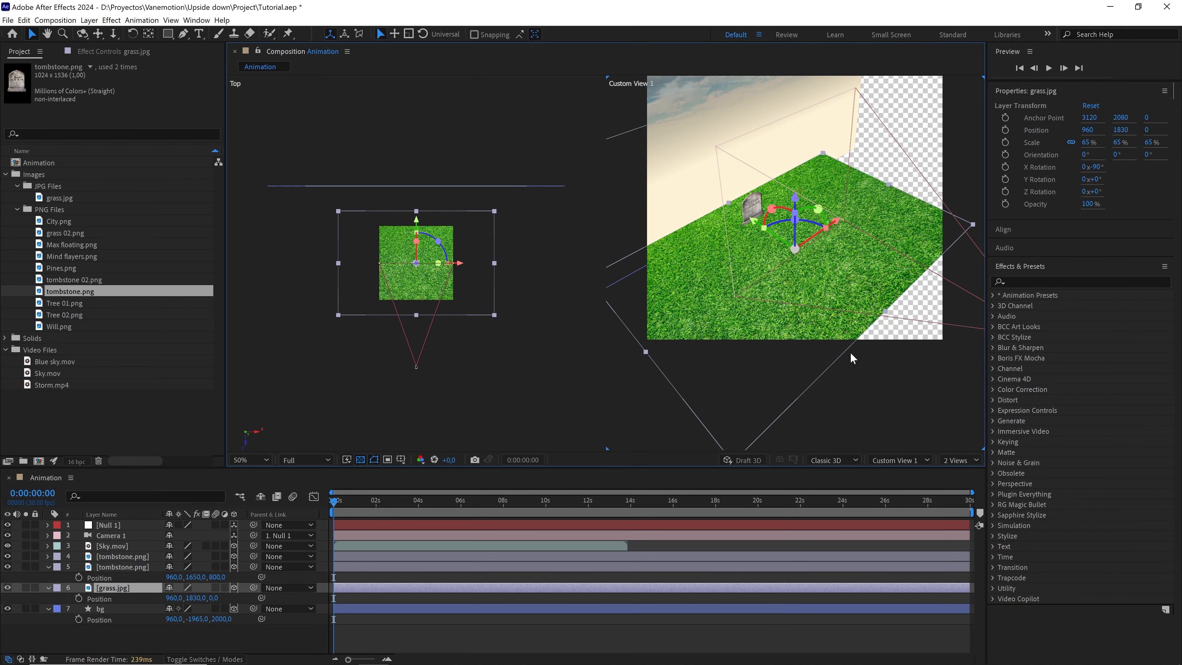
key("c")
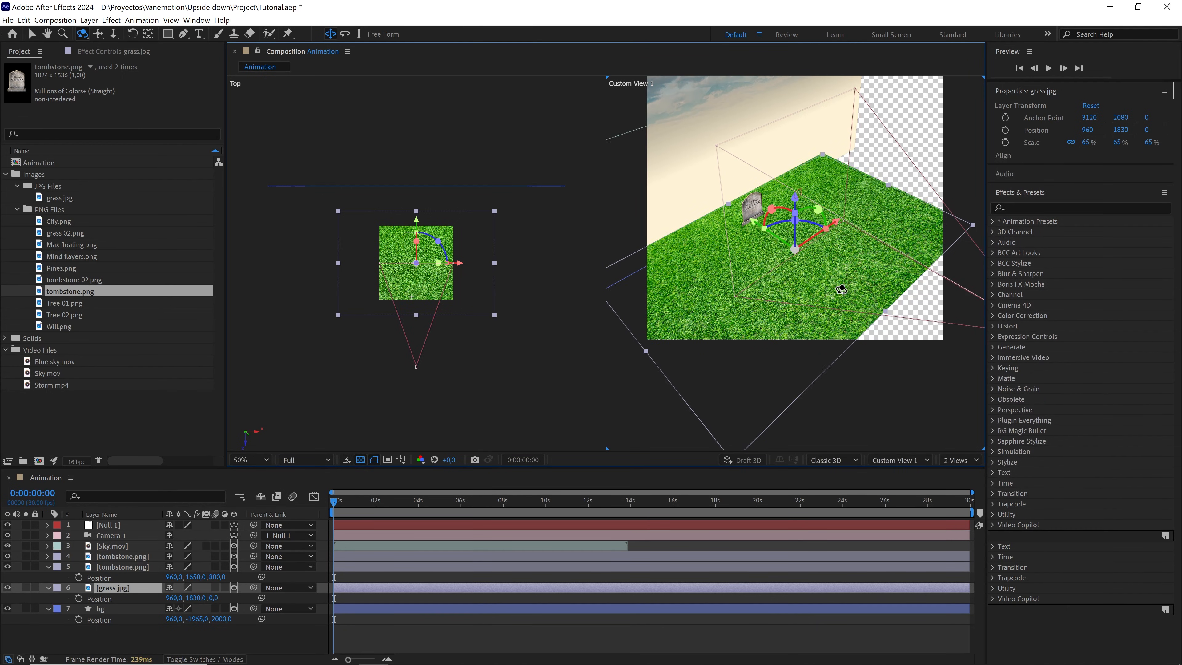
left_click_drag(842, 291, 816, 271)
Move the duplicated tombstone forward and to the left, to an X position of about 448 and a Z position of 250
left_click(131, 557)
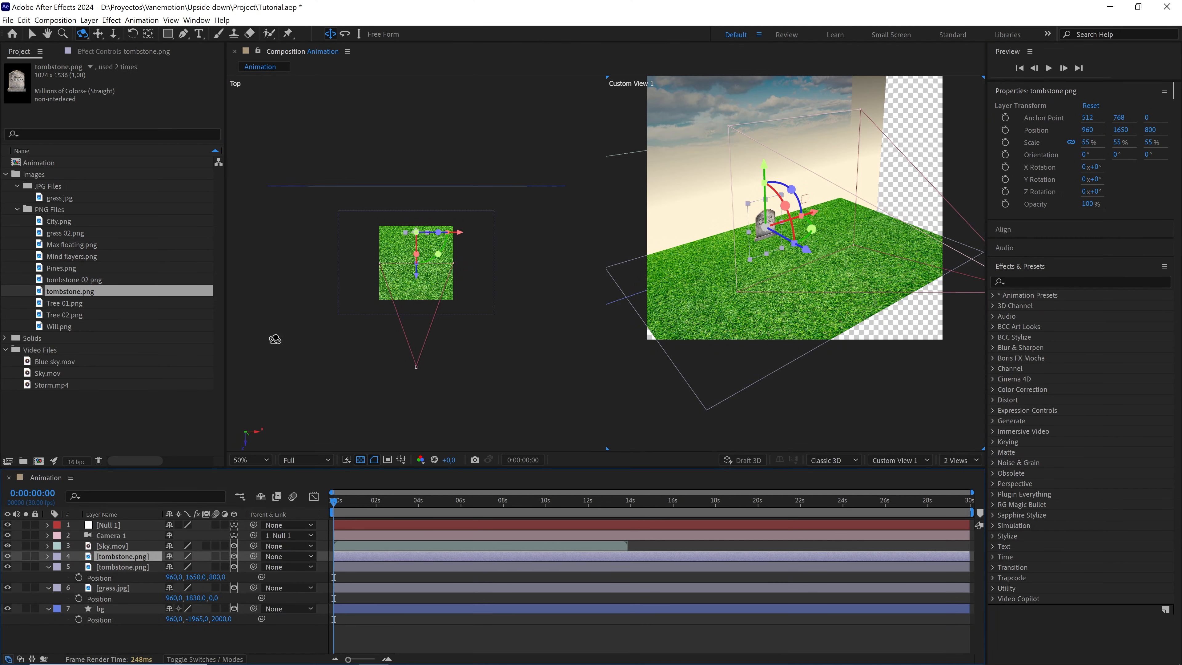
key("v")
left_click_drag(416, 279, 422, 307)
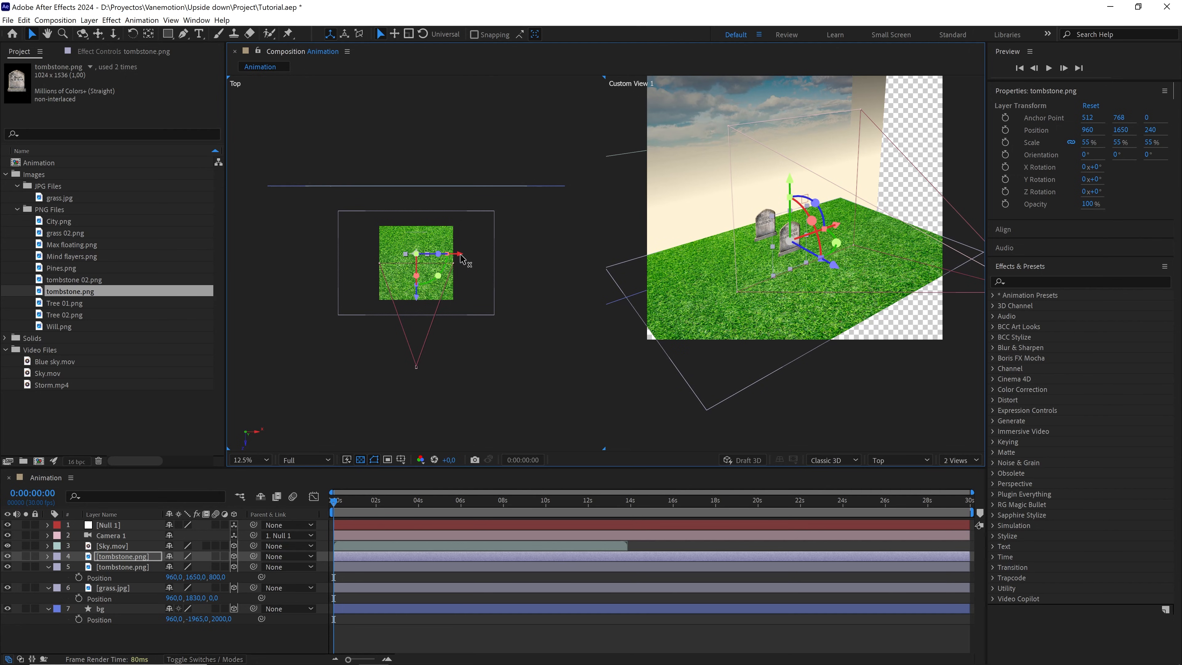
left_click_drag(459, 254, 433, 257)
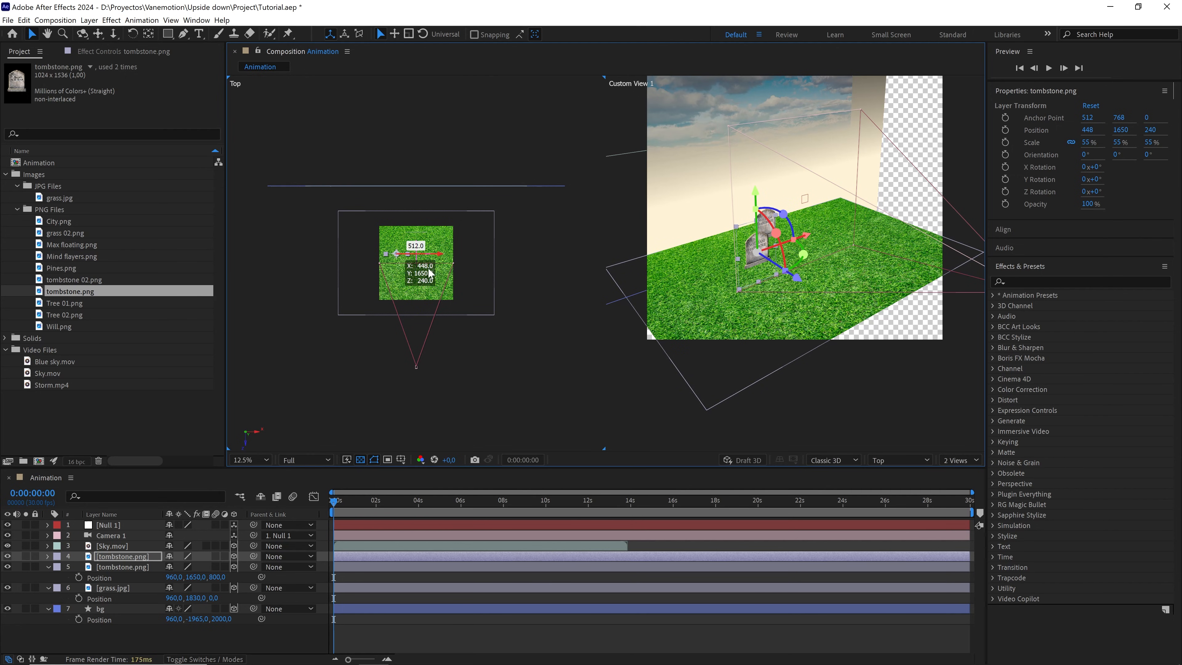
key("p")
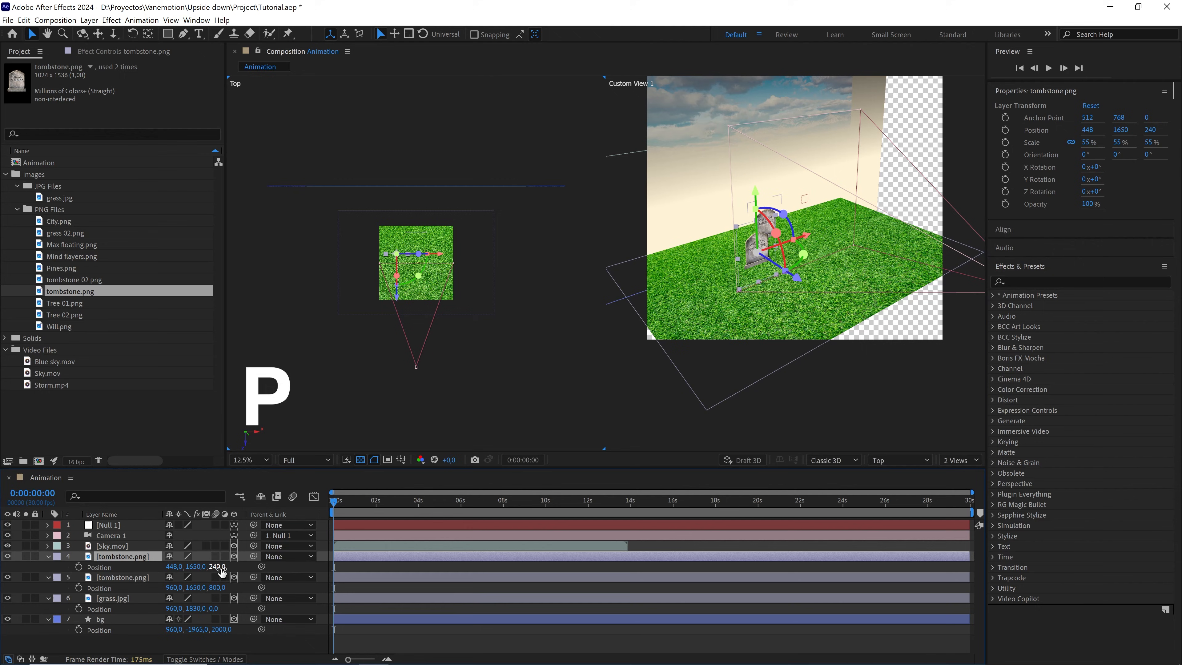
left_click(218, 566)
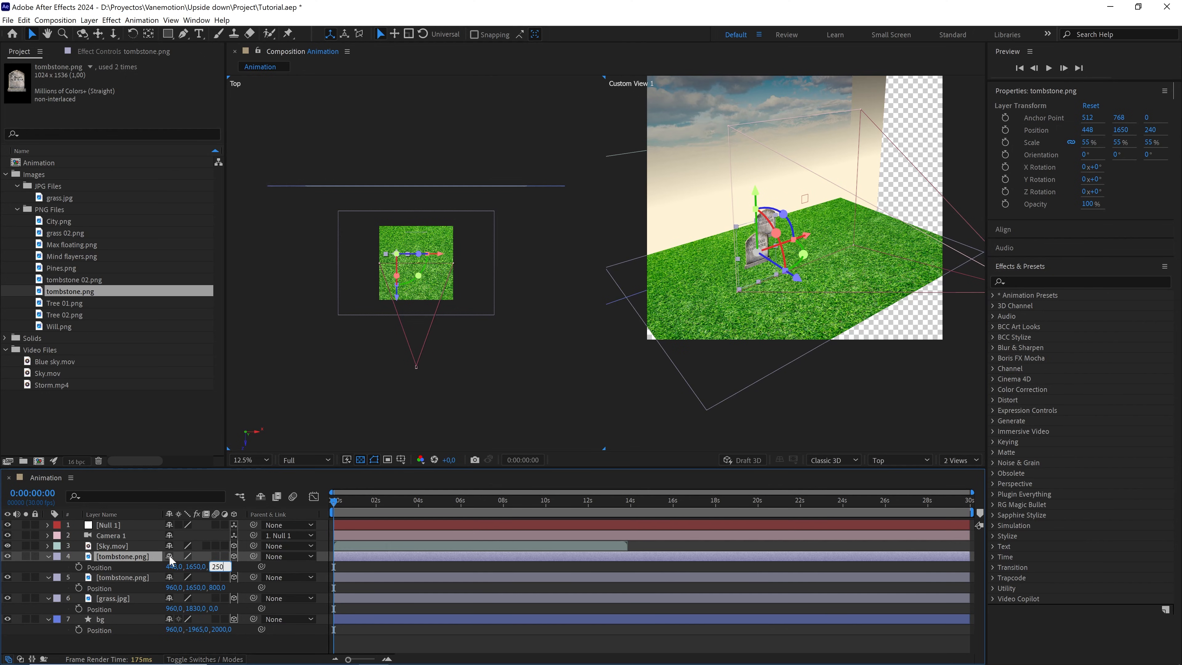
key("Return")
Back in a single view, duplicate the front tombstone across to X about 1480 and shift the original left to X about 422
left_click(954, 460)
left_click(957, 474)
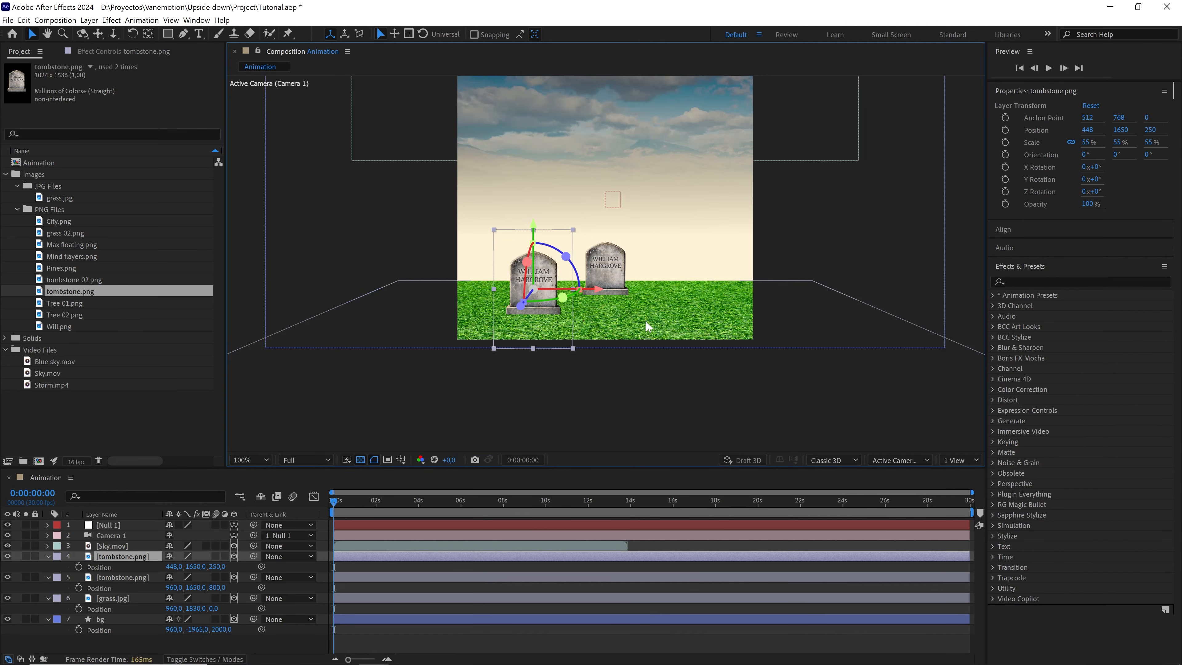
scroll(646, 321, "up", 1)
scroll(645, 321, "down", 1)
key("ctrl+d")
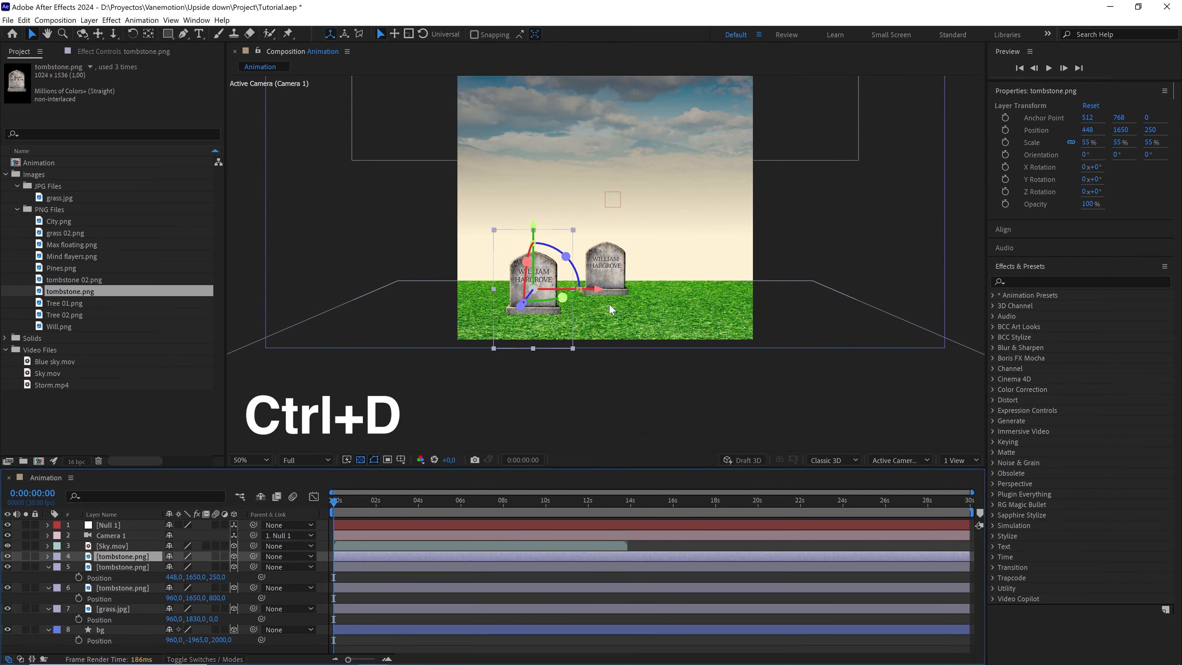
left_click_drag(598, 290, 746, 298)
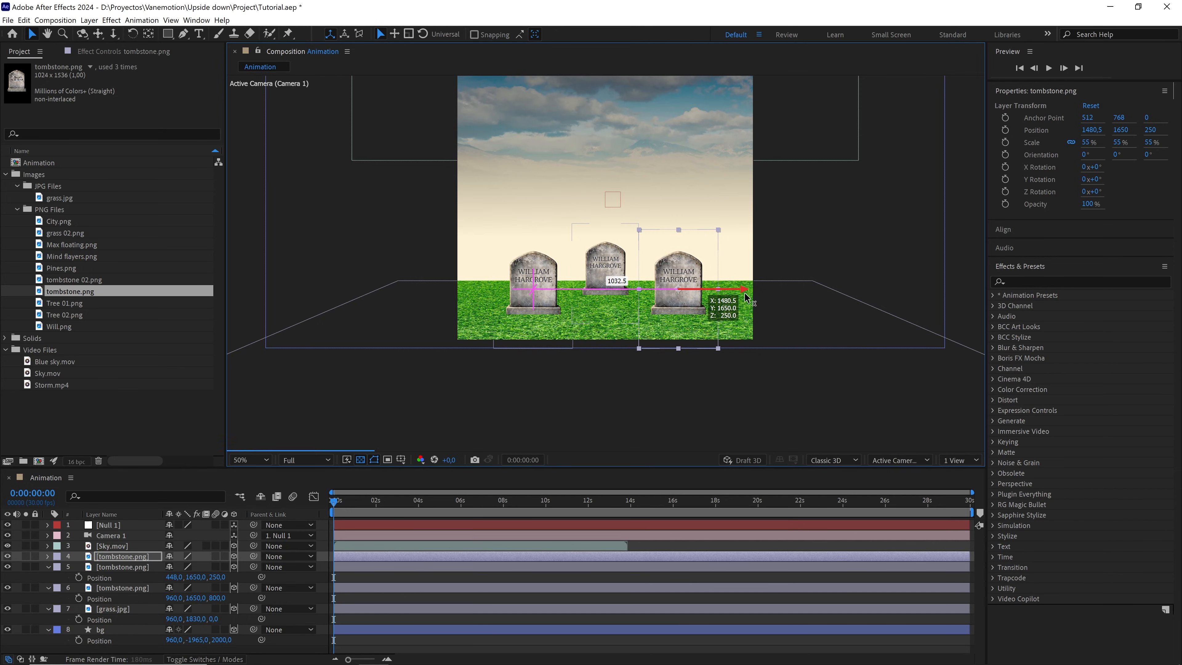
left_click(545, 285)
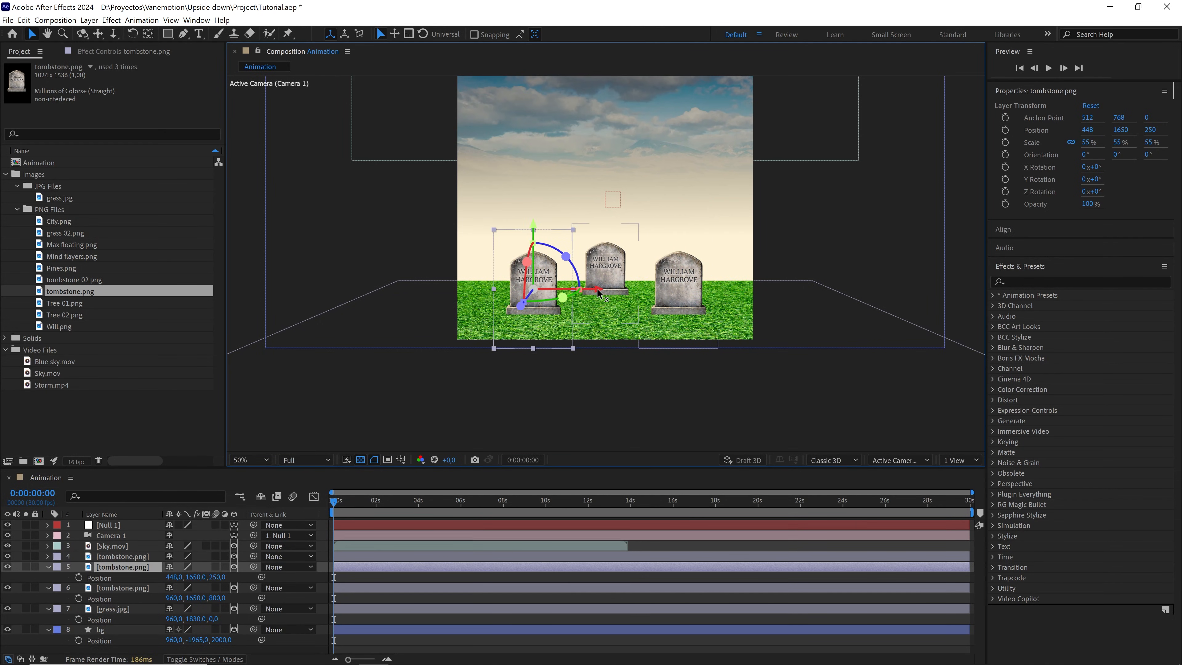
left_click_drag(599, 292, 594, 292)
Replace the source image of both front tombstone layers with tombstone 02.png
left_click(132, 555, "shift")
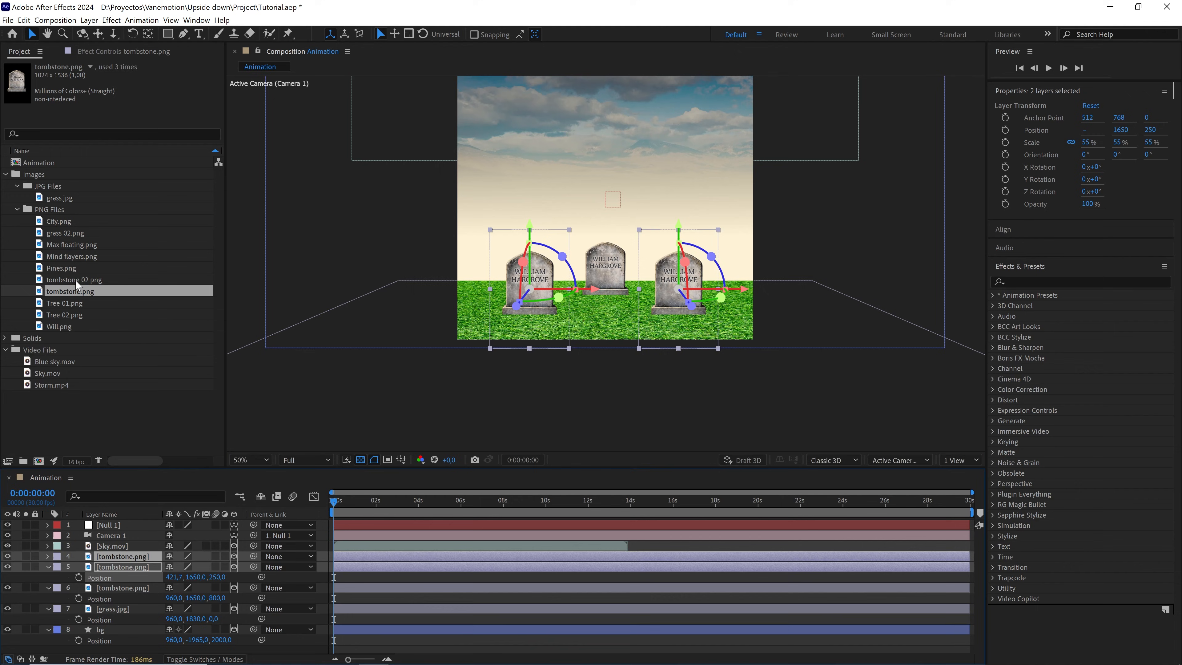
left_click_drag(75, 279, 133, 559)
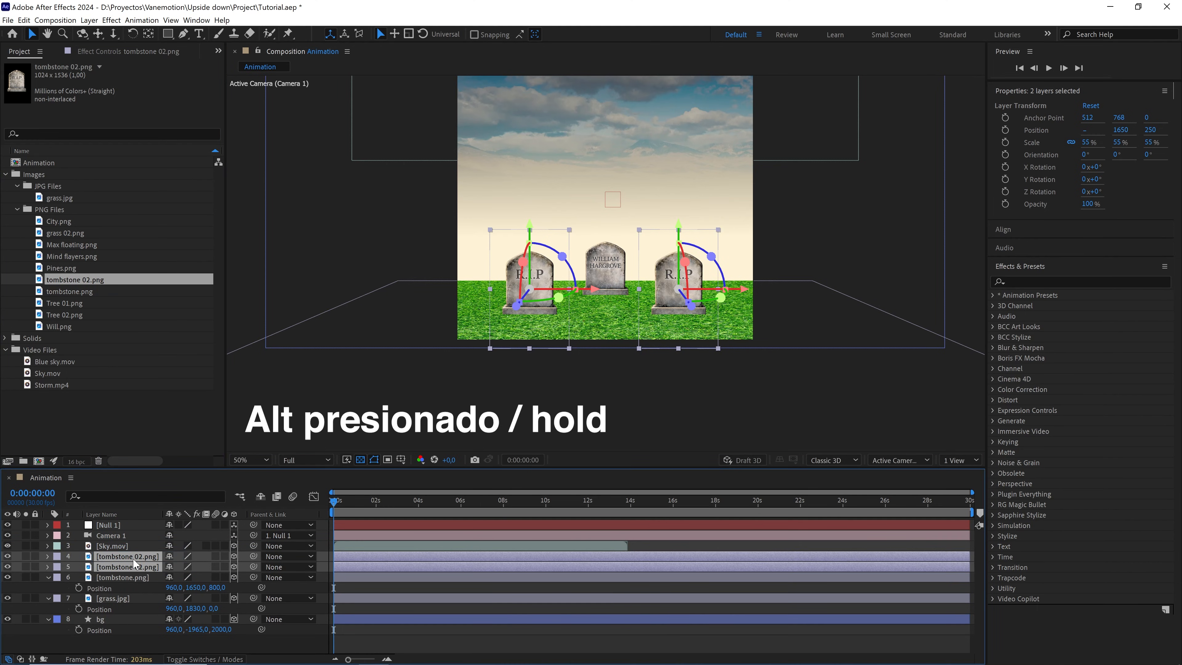
left_click(305, 636)
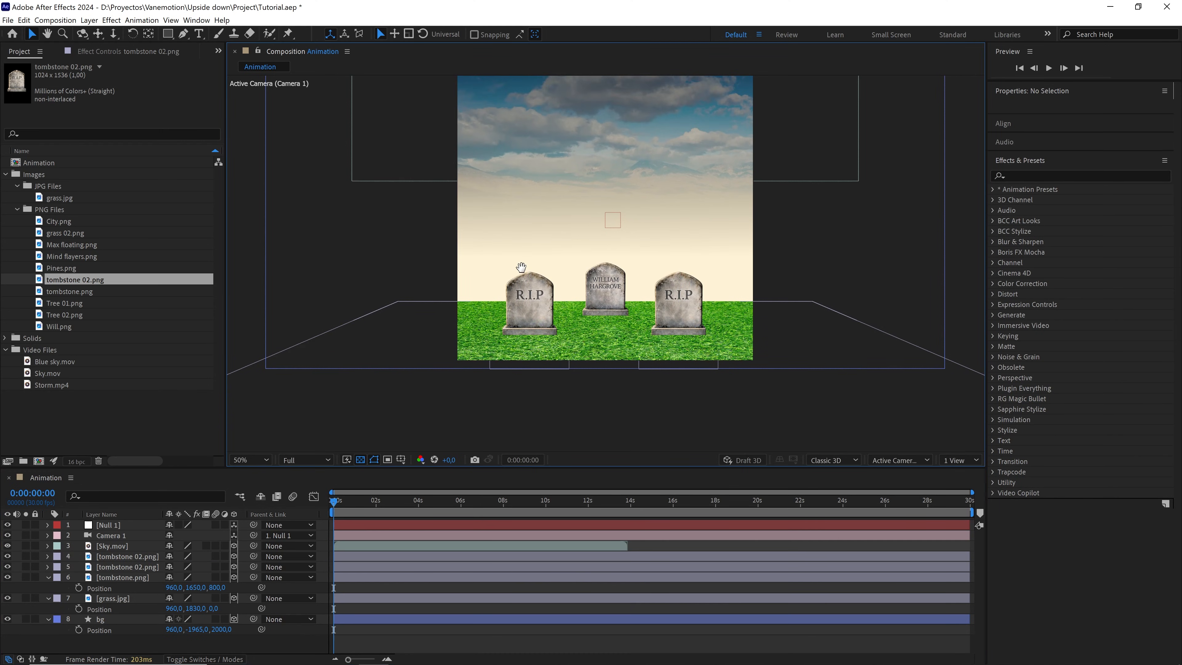
Add Max floating.png directly above the Sky.mov layer as a 3D layer and scale it uniformly to 55%
left_click_drag(87, 242, 122, 546)
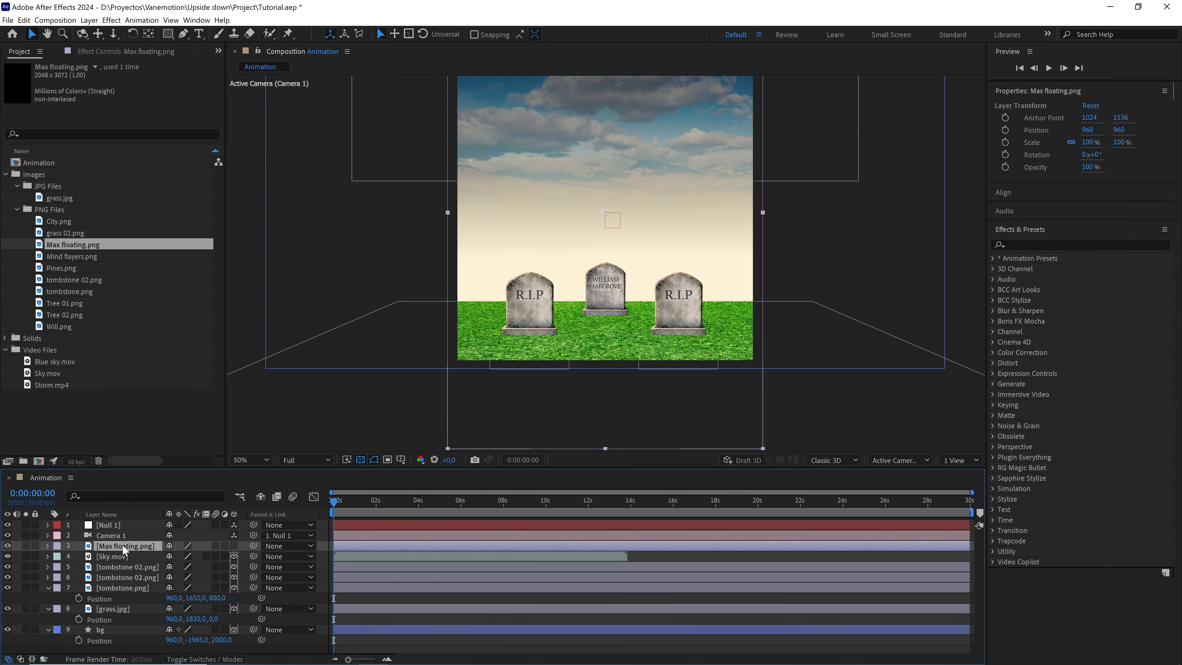
left_click(234, 545)
key("s")
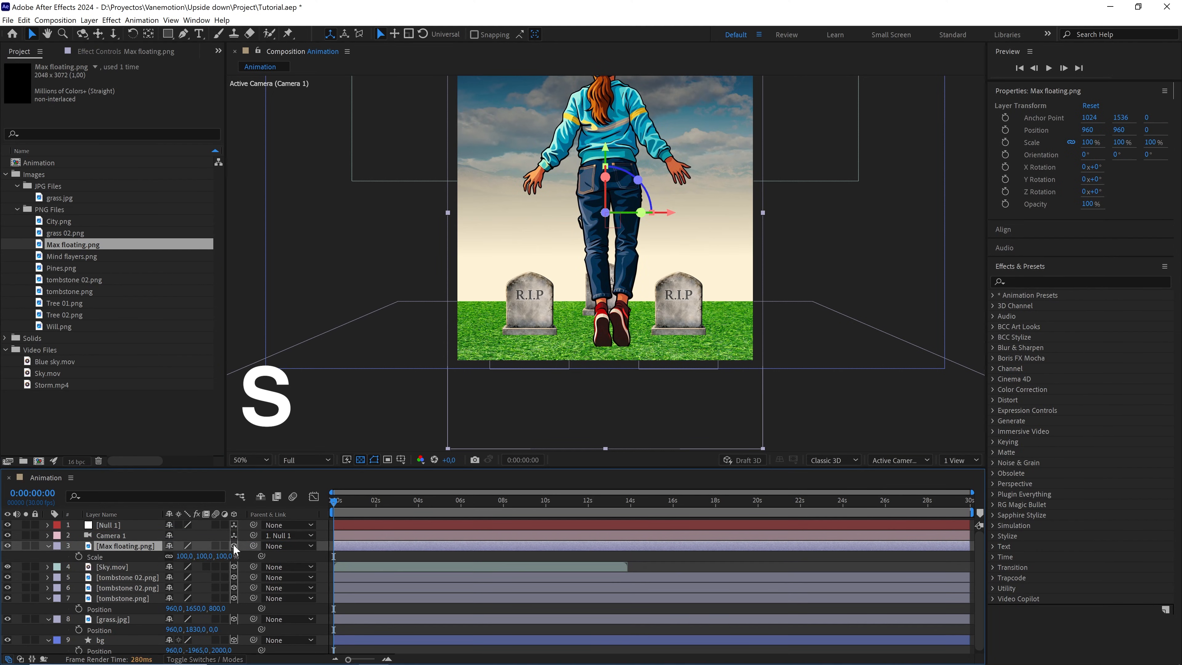
left_click_drag(220, 556, 210, 562)
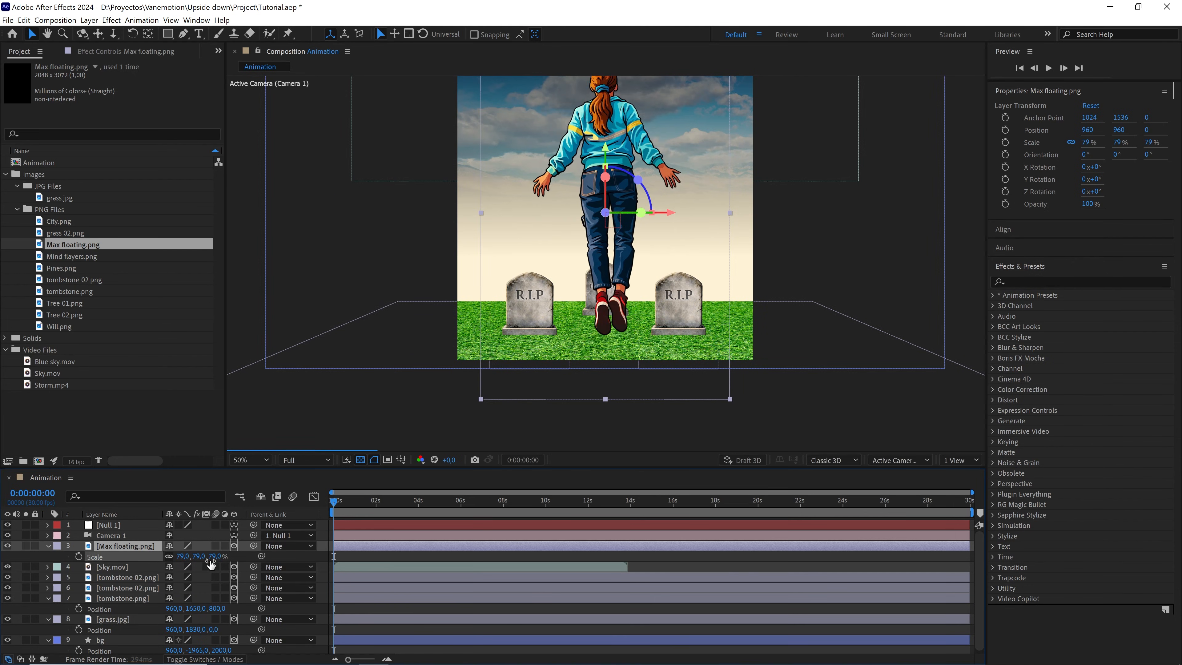
left_click(215, 555)
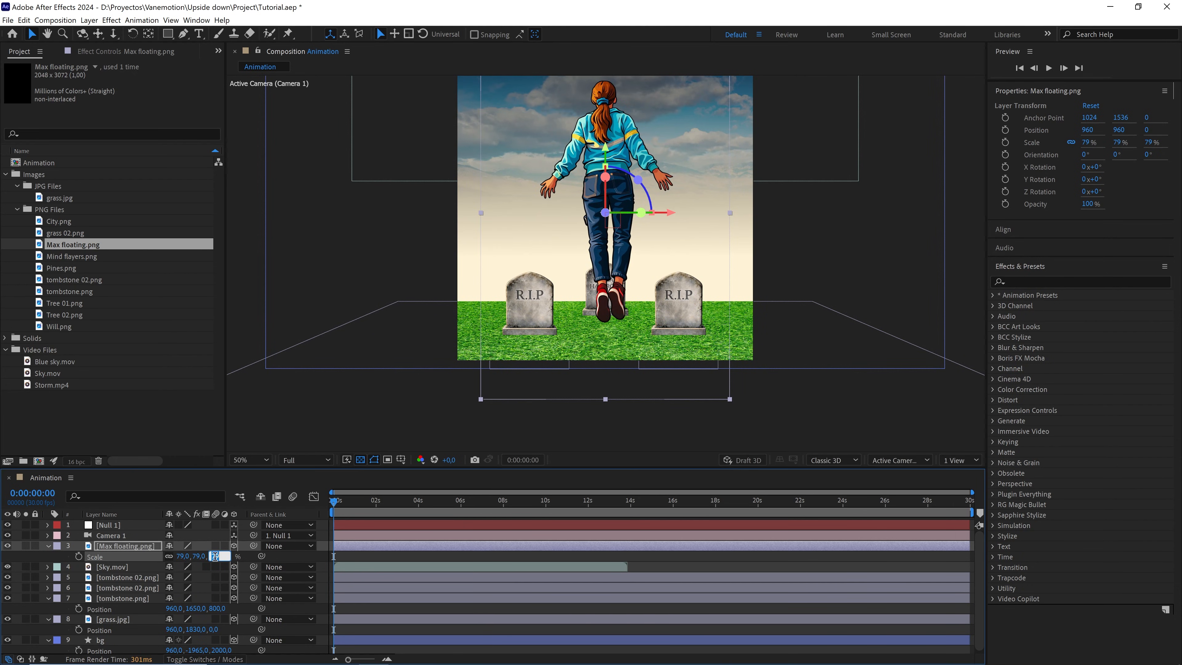
type("55")
key("Return")
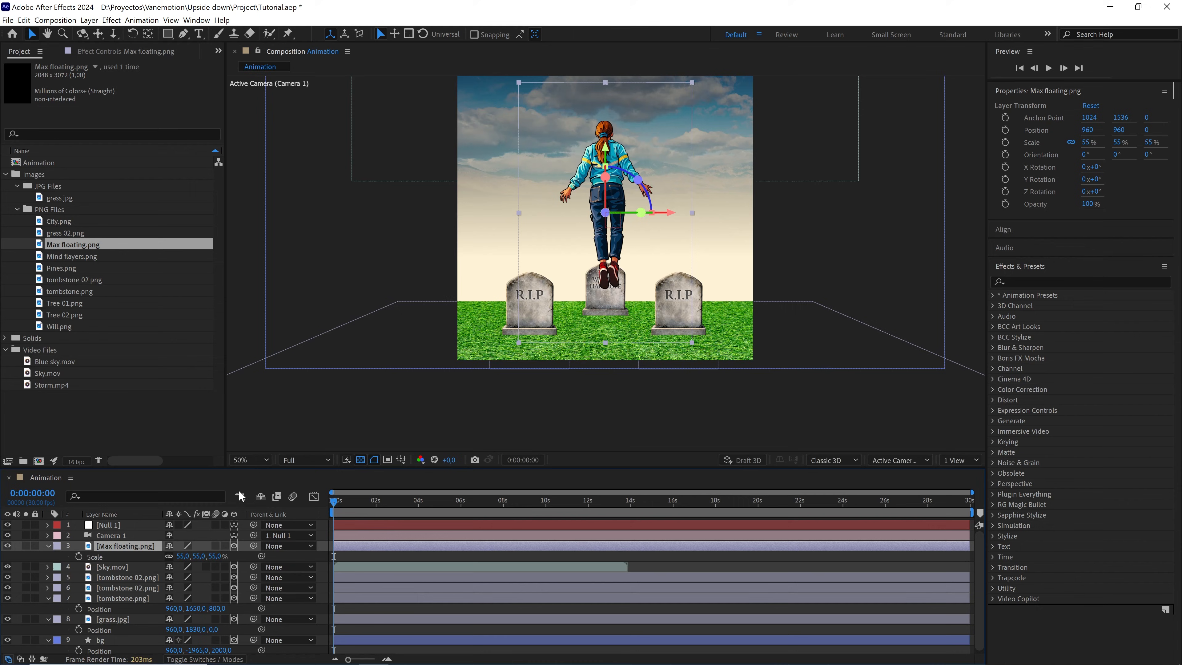
Raise the floating figure above the tombstones by setting its Y position to 770, and collapse the layer's properties
left_click_drag(597, 208, 599, 175)
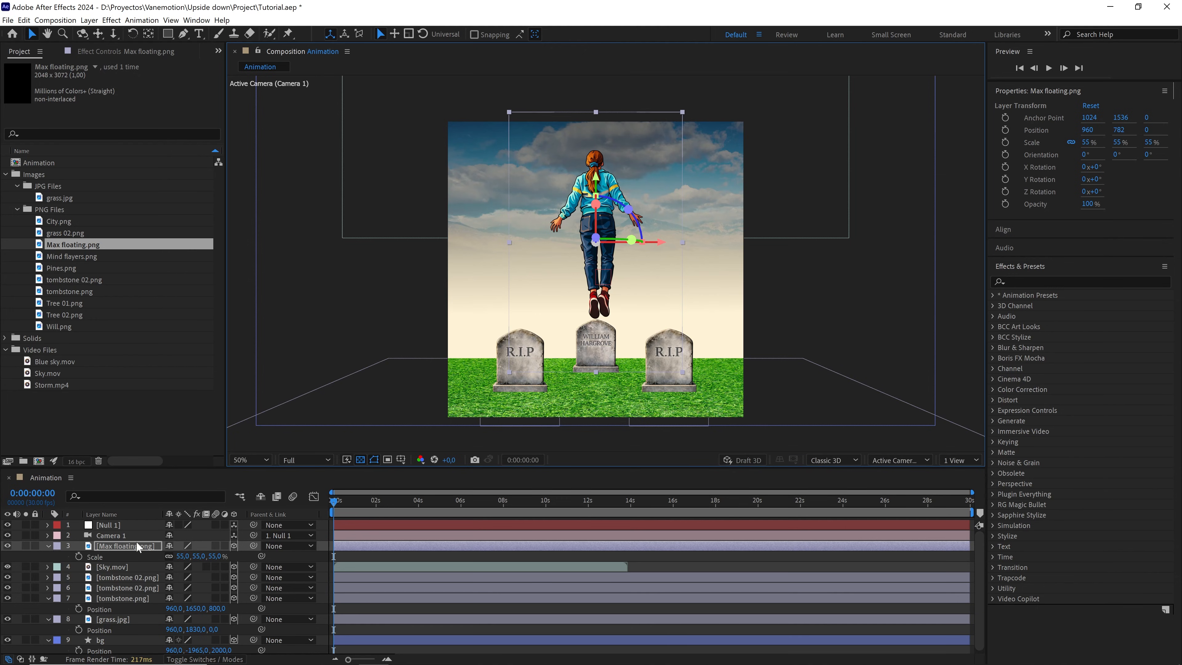
key("p")
left_click(193, 556)
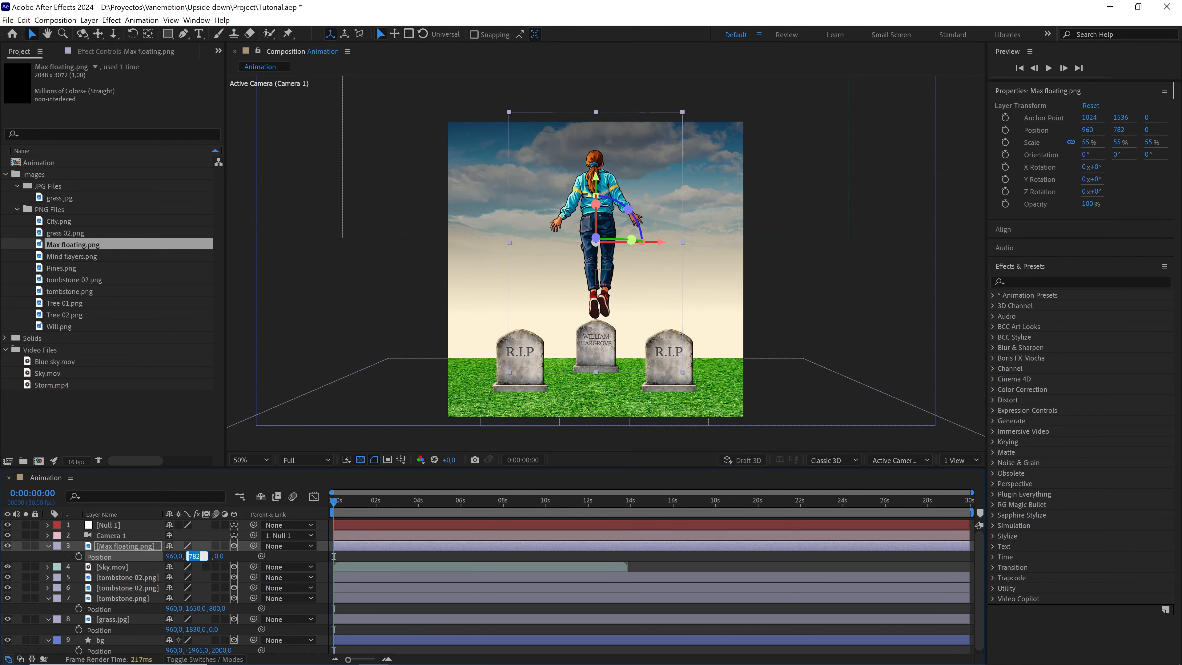
type("770")
key("Return")
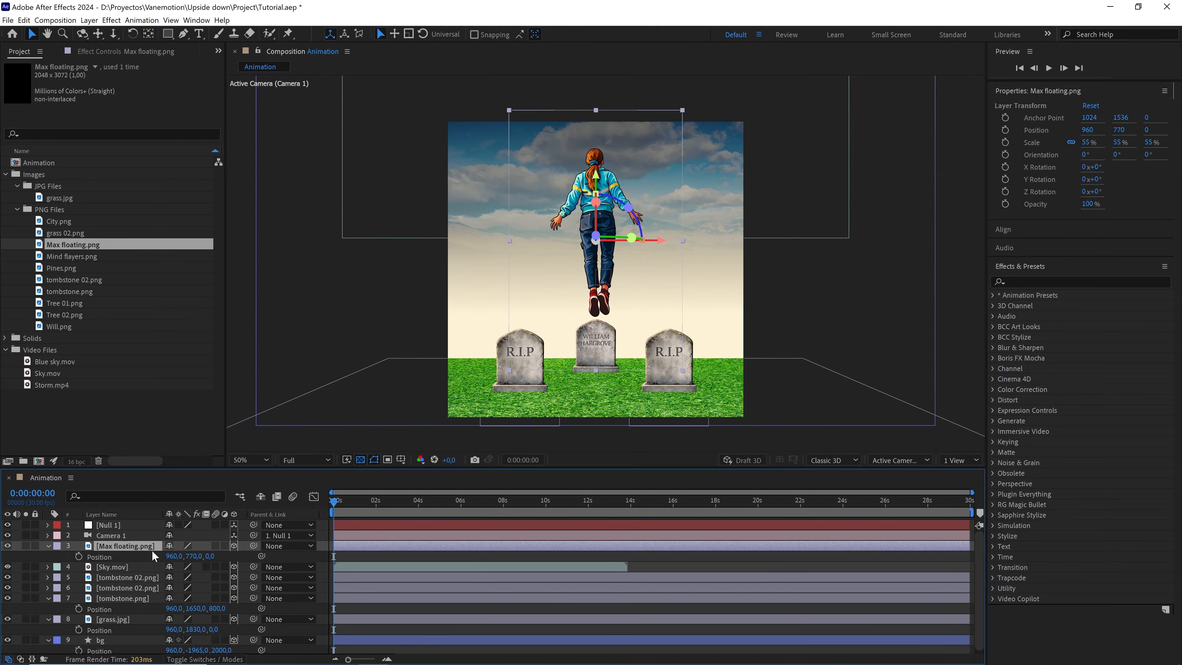
left_click(49, 546)
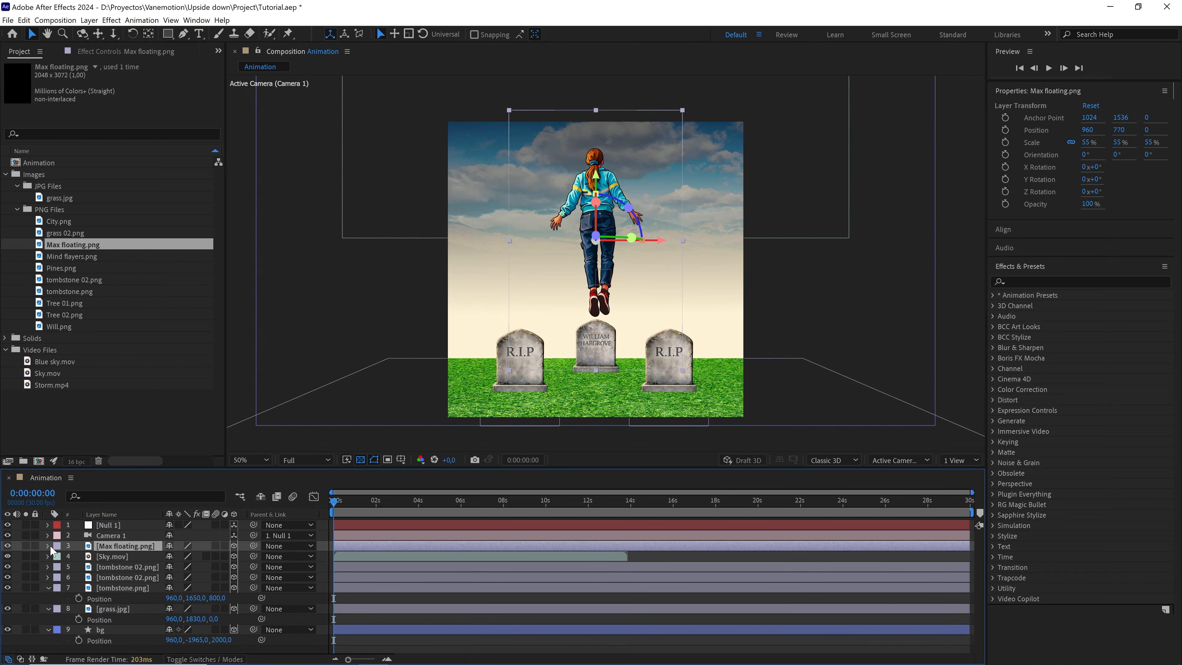
Switch back to two views and add Tree 01.png directly above the Max floating.png layer as a 3D layer
left_click(959, 460)
left_click(968, 485)
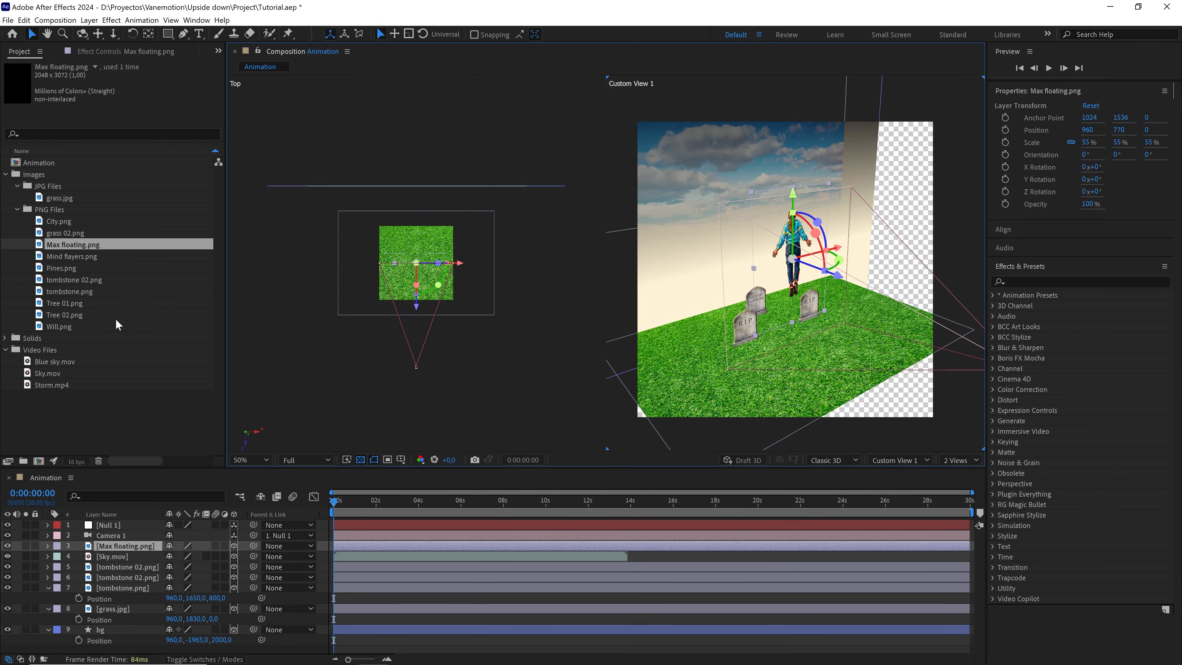
left_click(87, 307)
left_click_drag(81, 307, 195, 547)
left_click(234, 546)
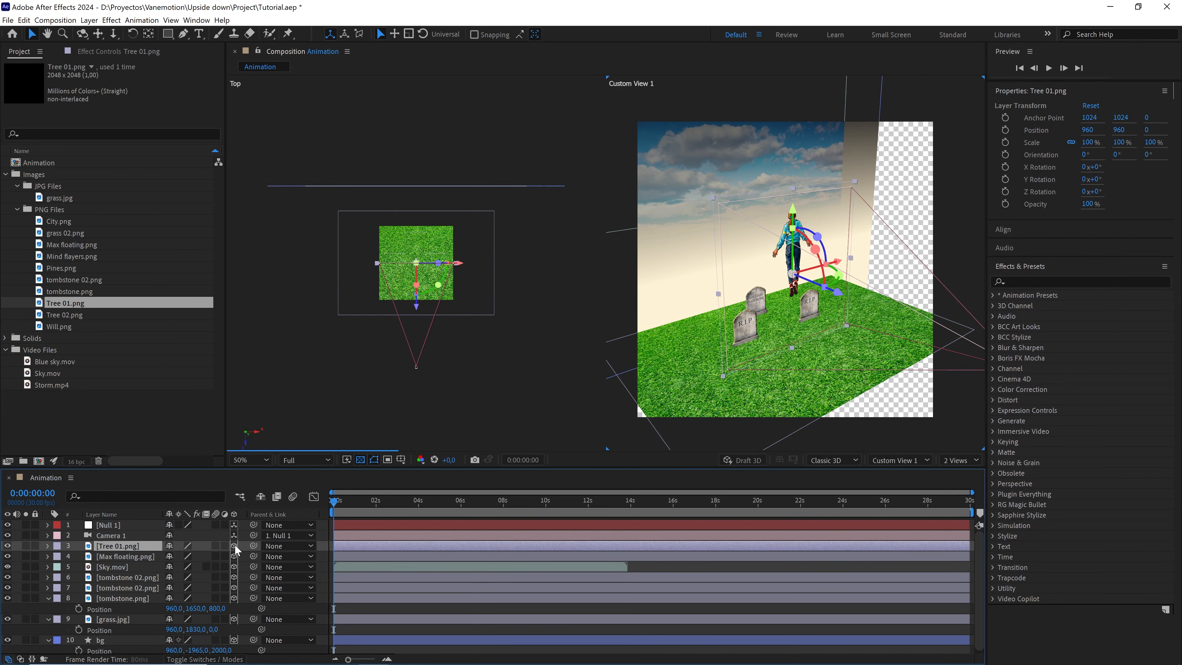
Move the Tree 01.png layer toward the camera in depth, to a Z position of about -832
left_click_drag(418, 308, 425, 344)
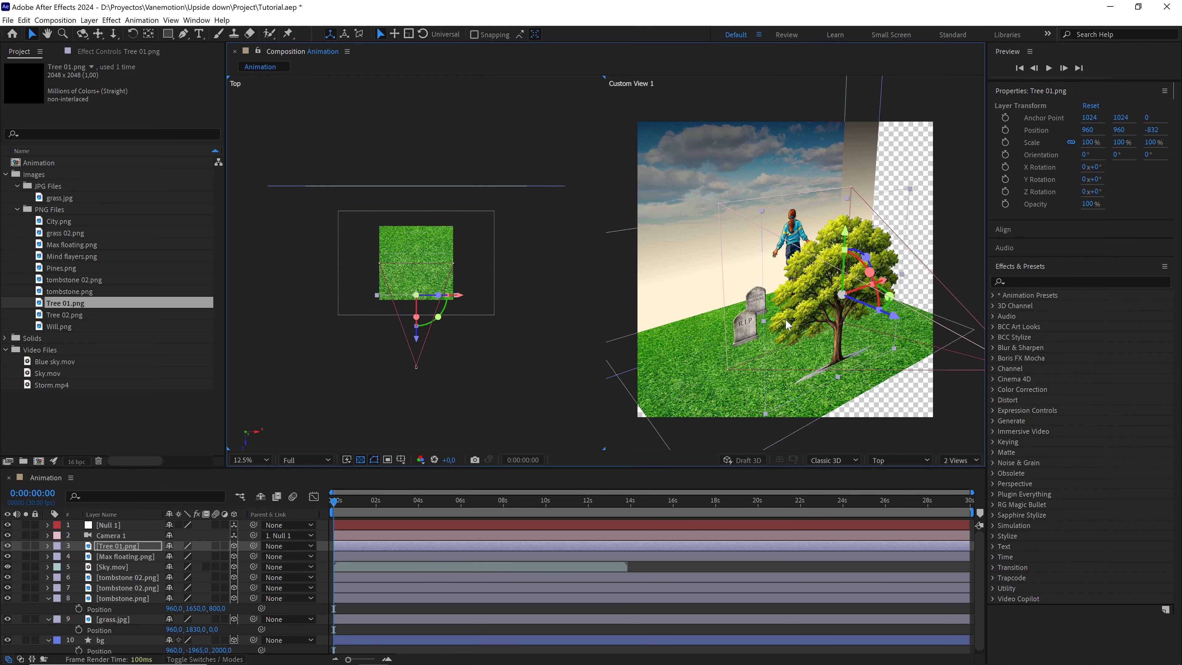
key("c")
left_click_drag(785, 319, 799, 319)
left_click_drag(799, 319, 789, 311)
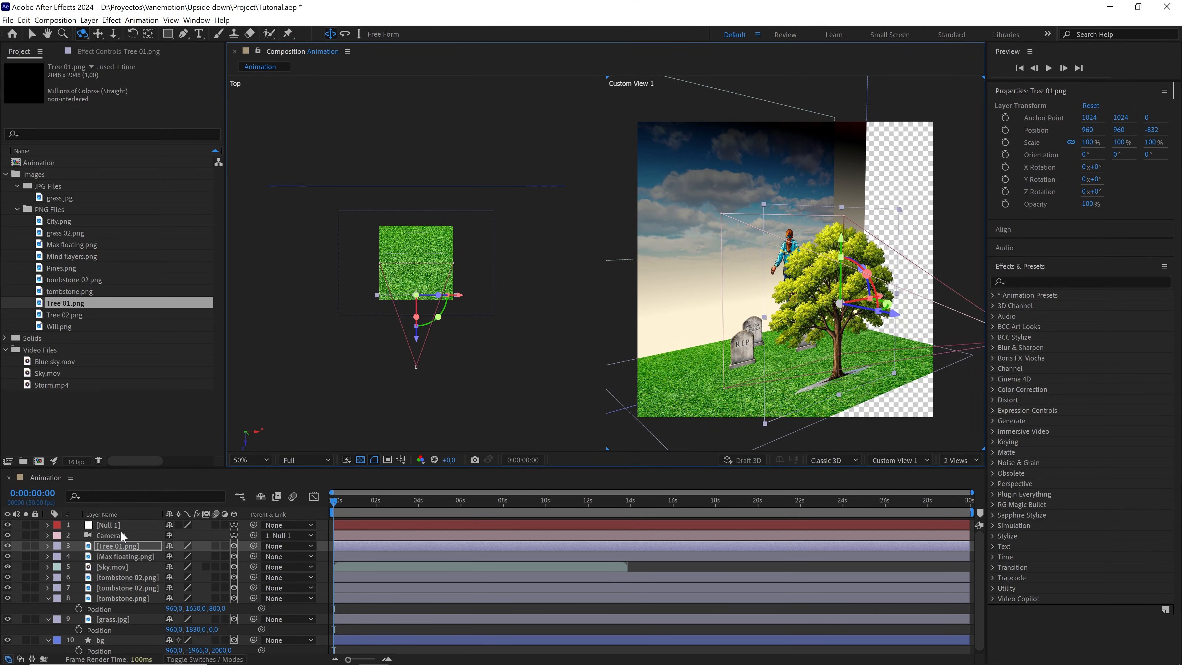
Set the Tree 01.png layer's Z position to -1500 to bring it closer to the camera
left_click(130, 545)
key("v")
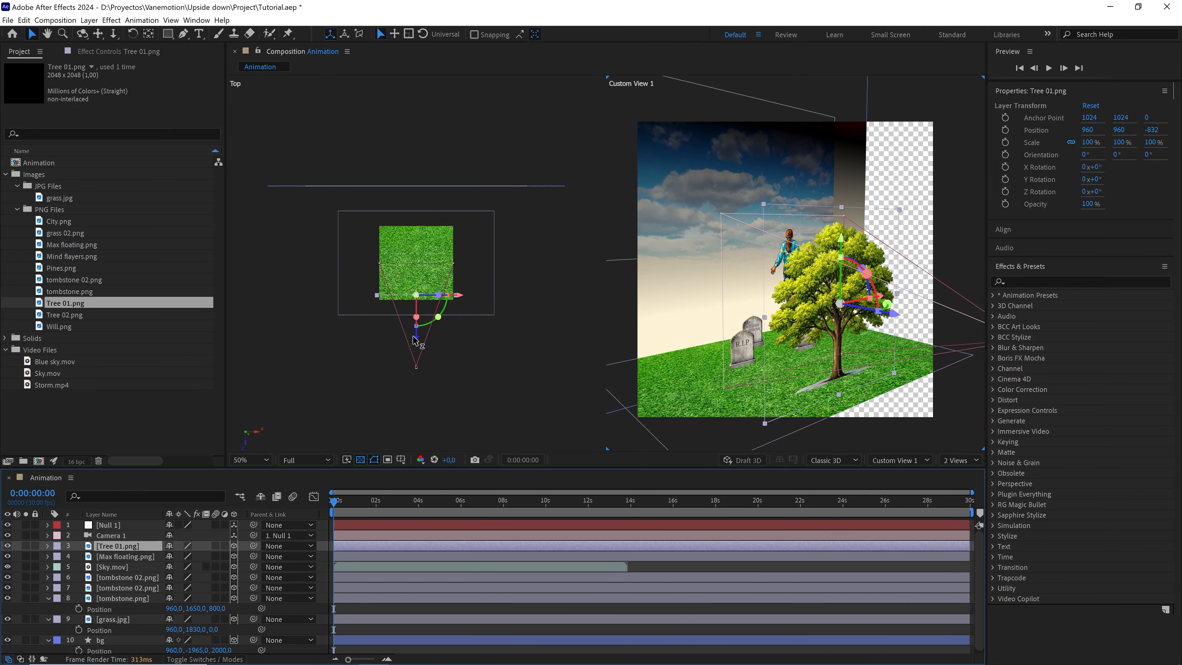
left_click_drag(416, 337, 419, 344)
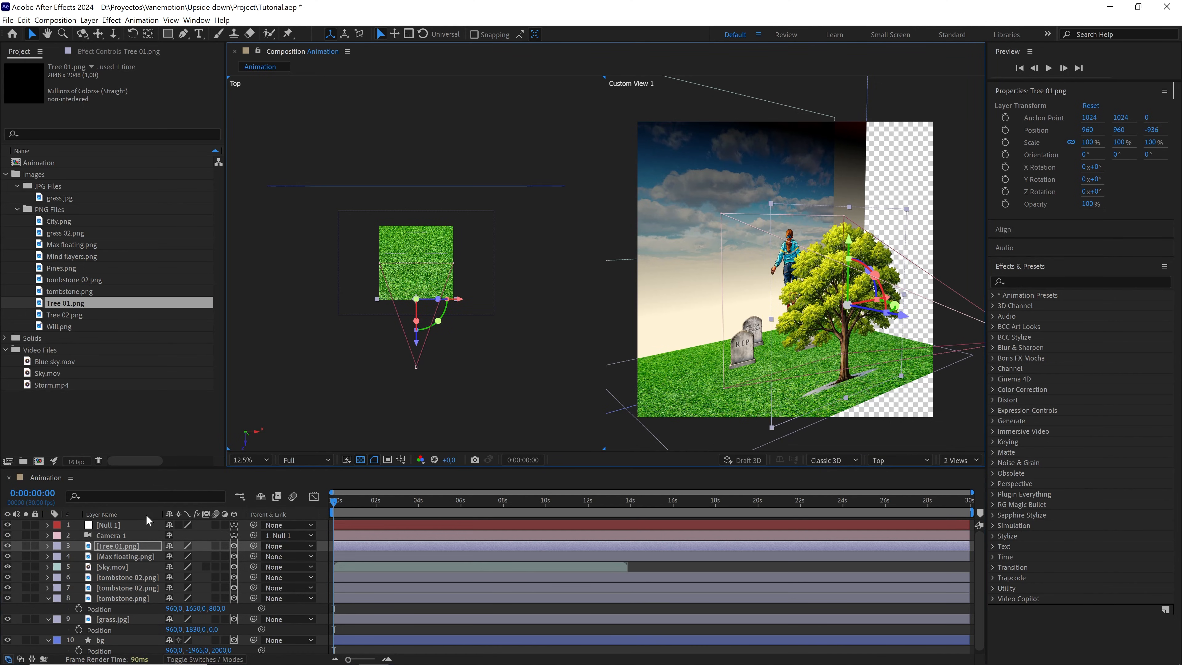
key("p")
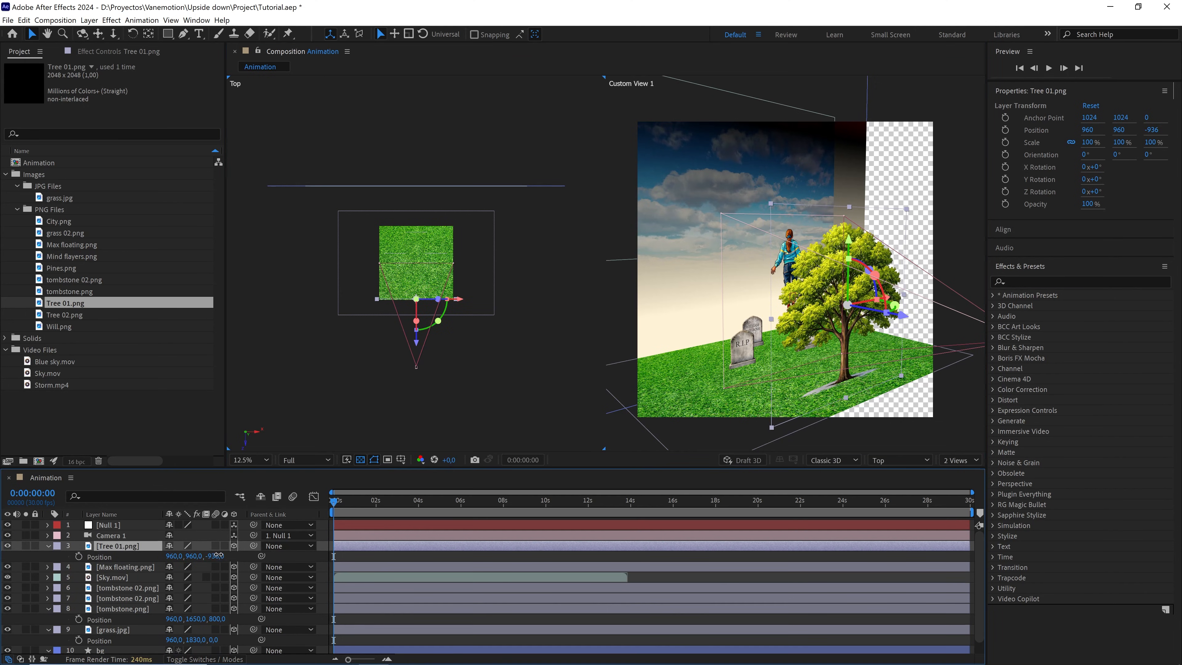
left_click(215, 556)
key("Return")
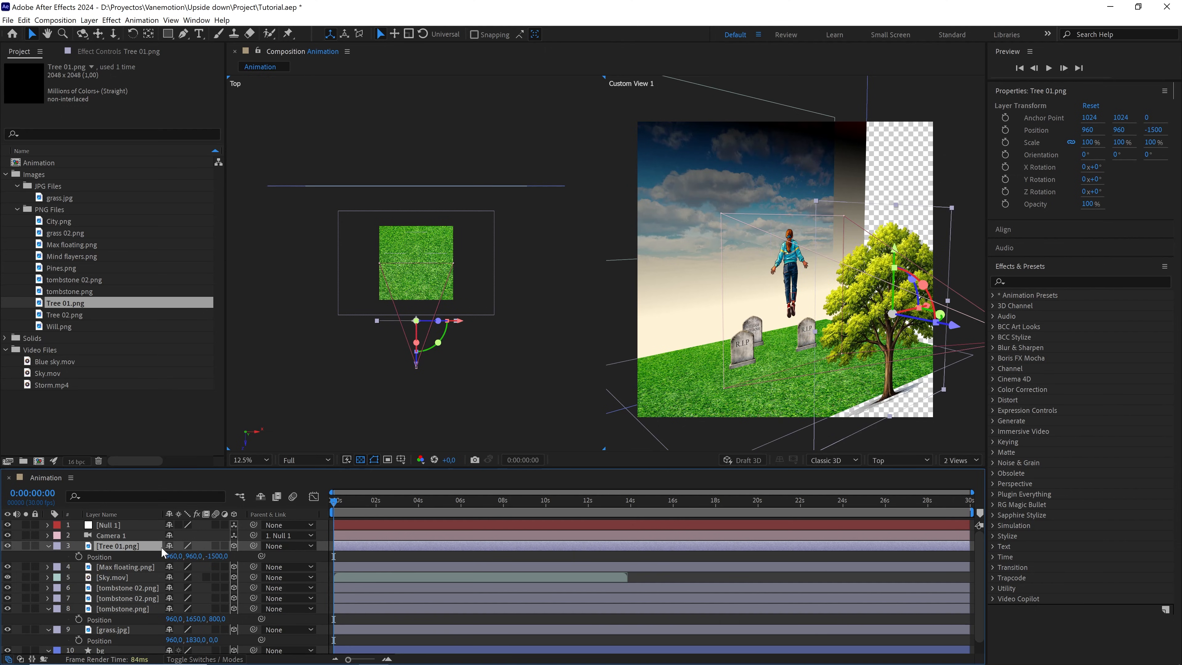
Return to a single camera view and shift the Tree 01.png layer right to an X position of about 1534
left_click(944, 459)
left_click(952, 503)
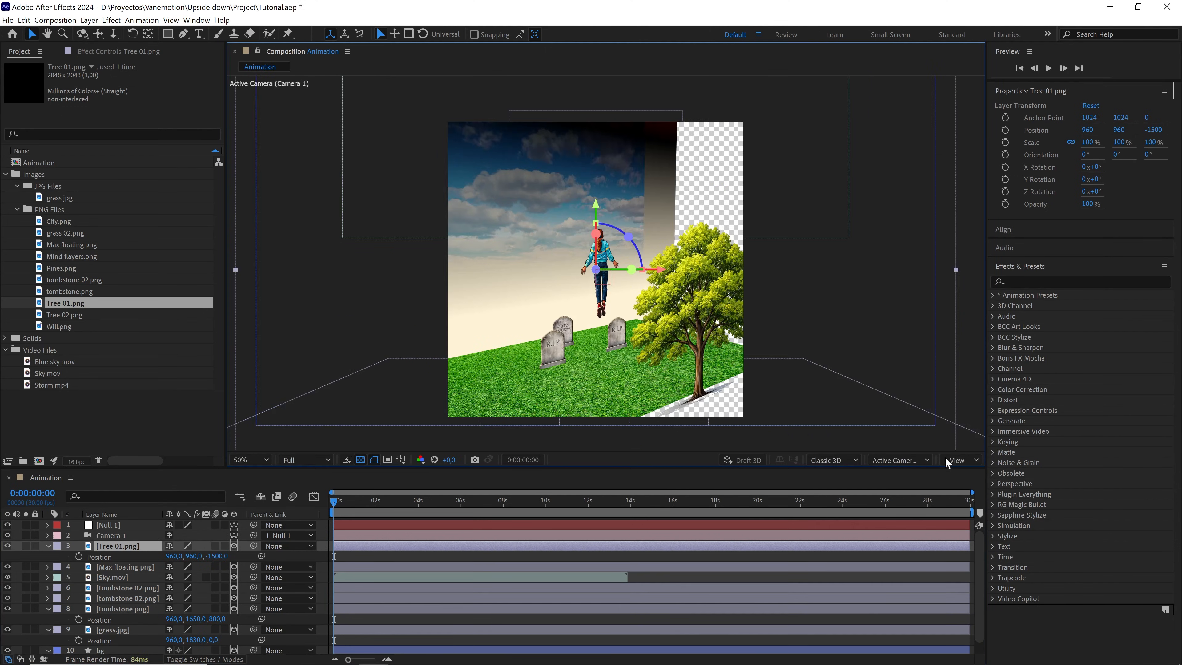
left_click_drag(663, 274, 866, 283)
Scale the Tree 01.png layer uniformly to 80%
key("s")
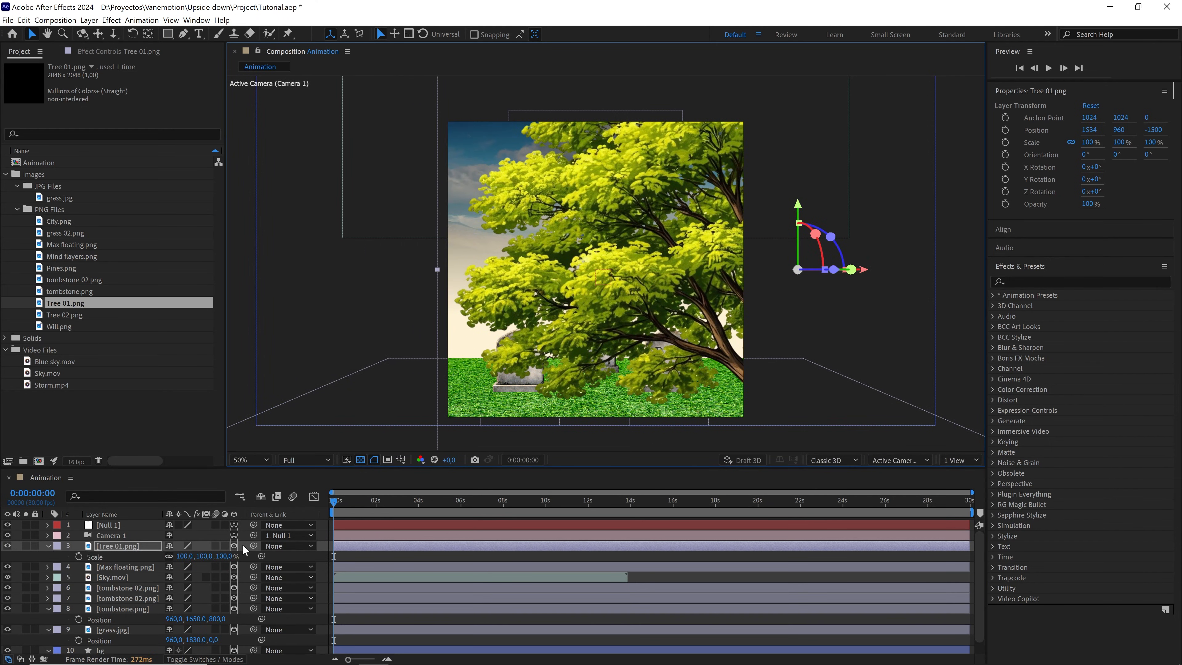
left_click(226, 555)
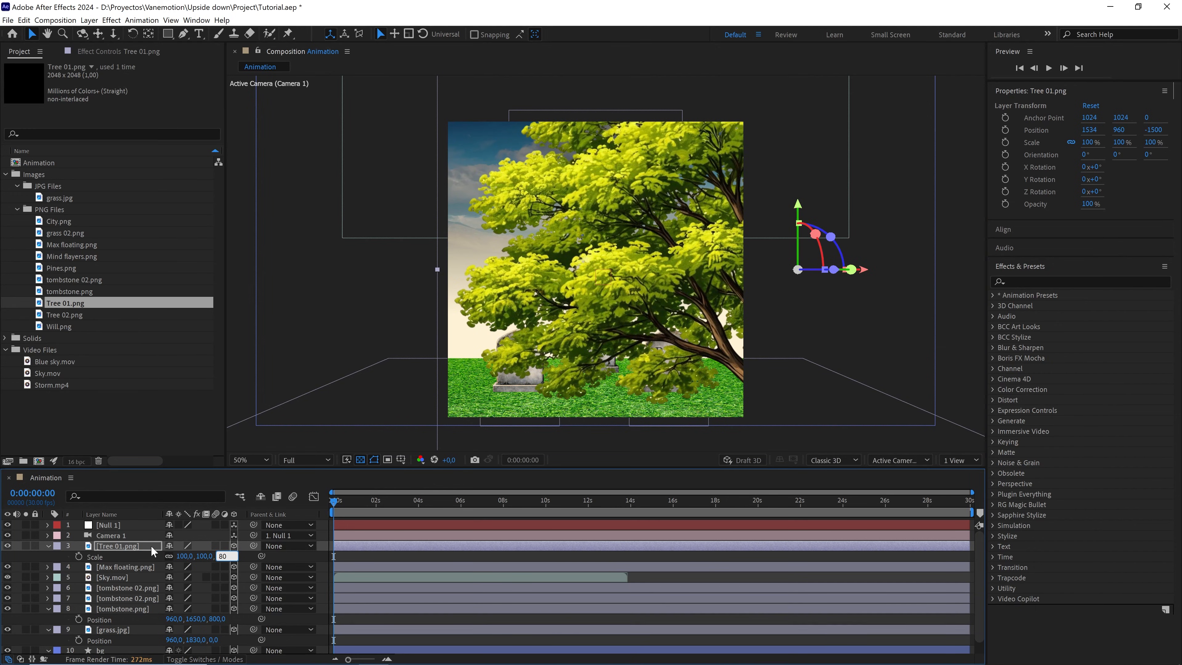
key("Return")
Move the Tree 01.png layer farther right to frame the scene, to an X position of about 1884
scroll(632, 301, "down", 2)
left_click_drag(632, 301, 613, 303)
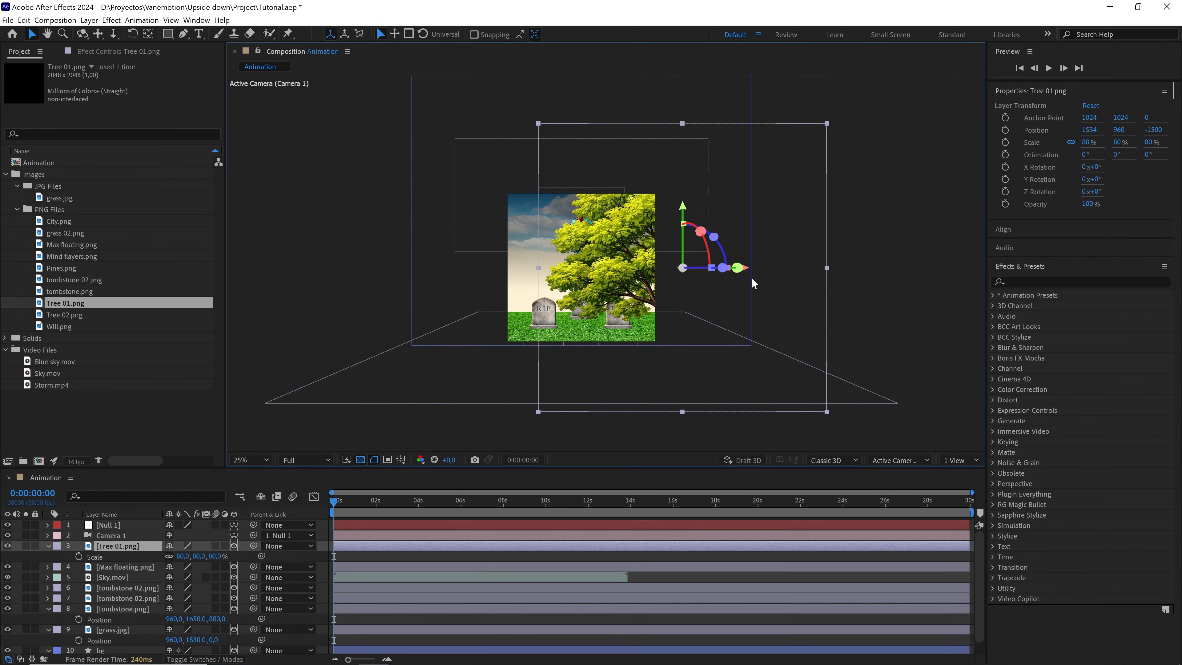
left_click_drag(747, 274, 808, 271)
key("period")
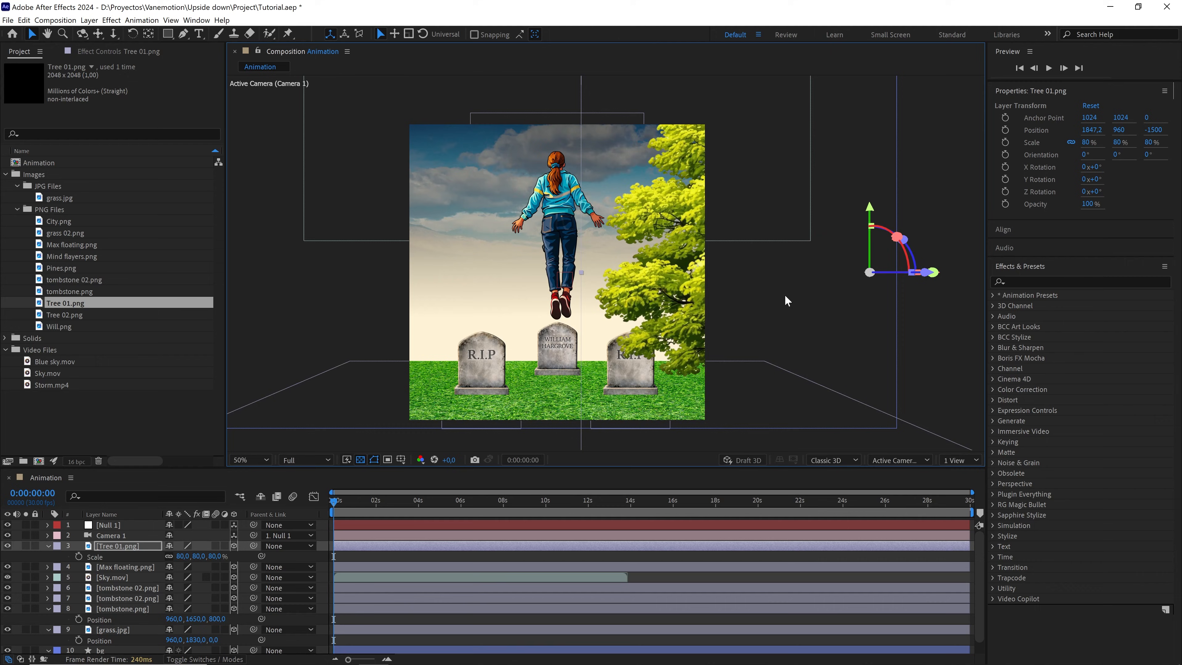
key("comma")
left_click_drag(850, 274, 854, 275)
Duplicate the Tree 01.png layer and move the copy to the scene's left side, at an X position of about 116.5
key("ctrl+d")
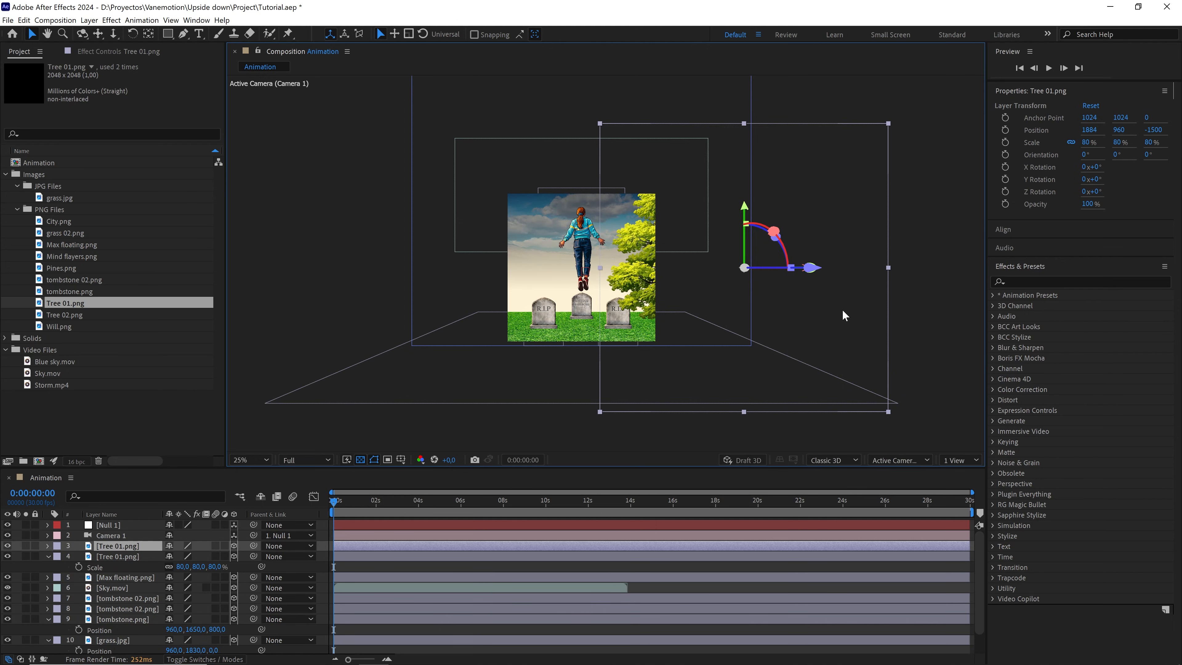
left_click_drag(842, 311, 531, 303)
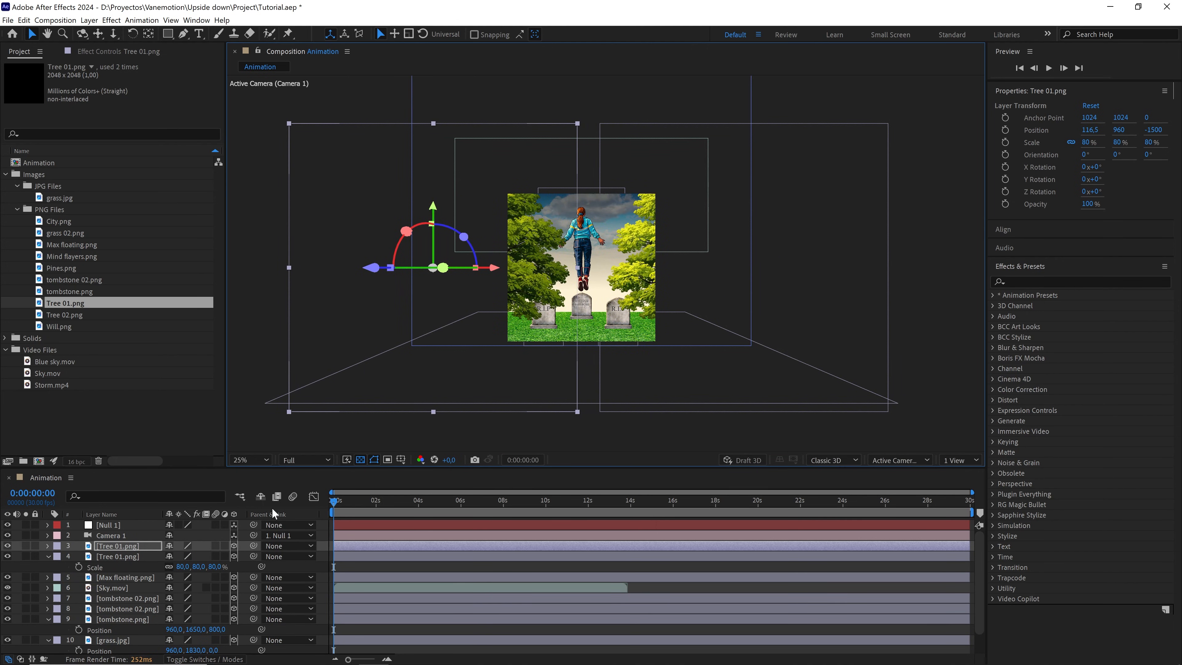
Set the left tree's Z position to -1000 and adjust its X position to about 79
key("p")
left_click_drag(223, 558, 236, 553)
left_click(226, 554)
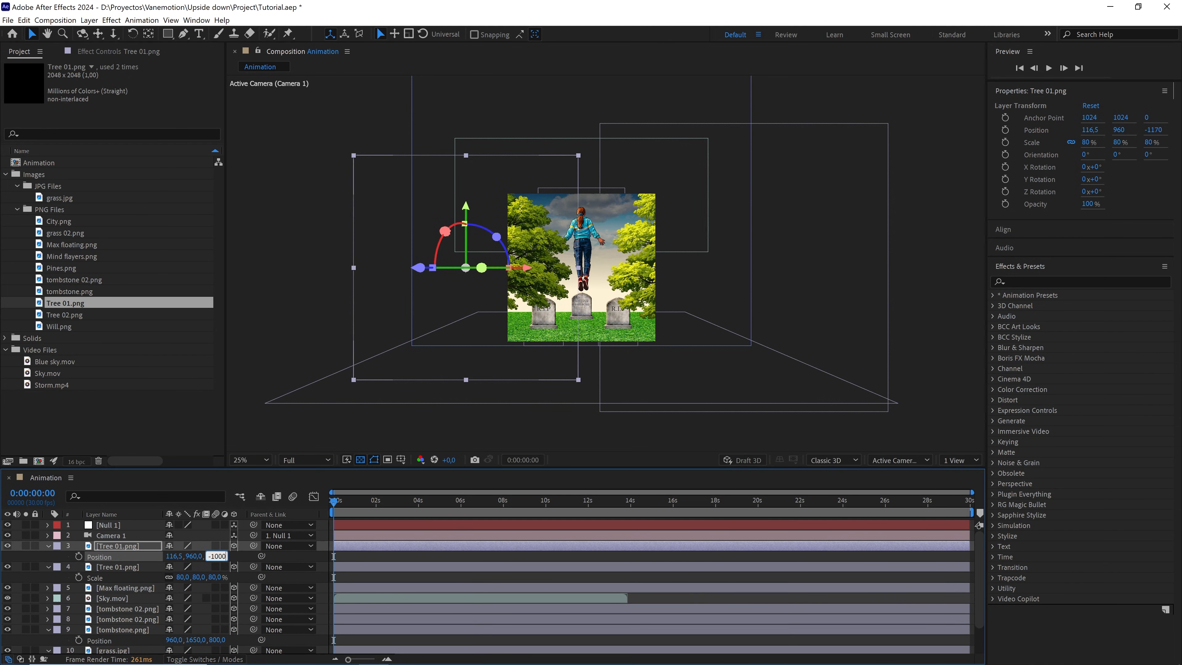
type("-1000")
key("Return")
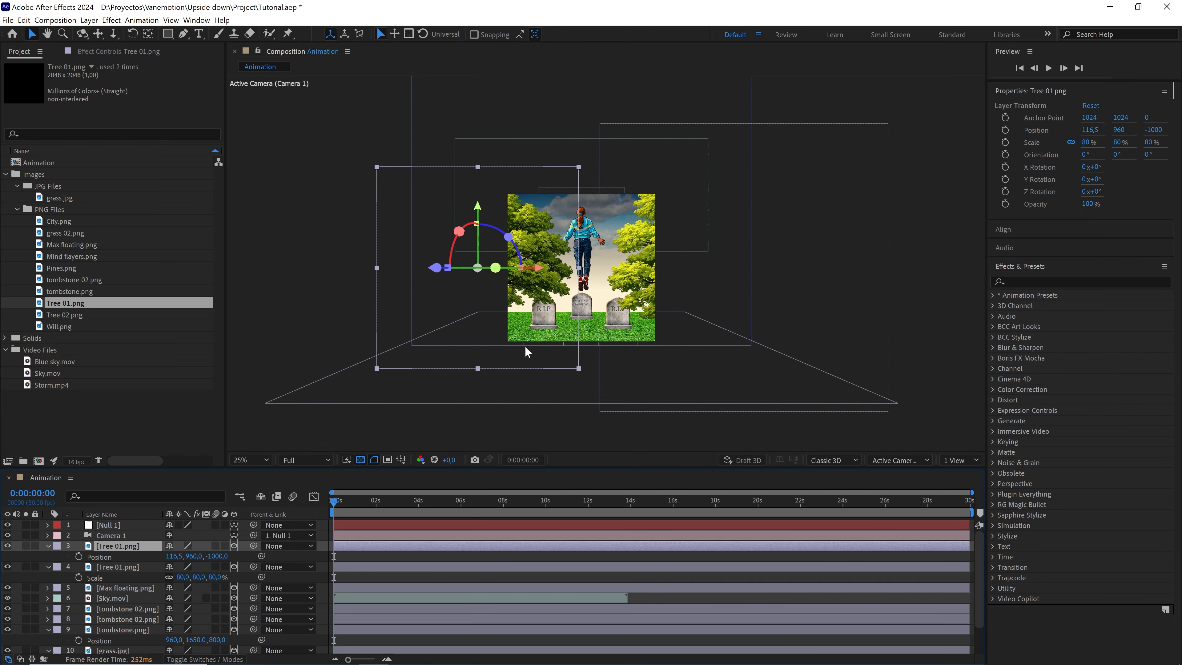
key("period")
left_click_drag(419, 273, 487, 251)
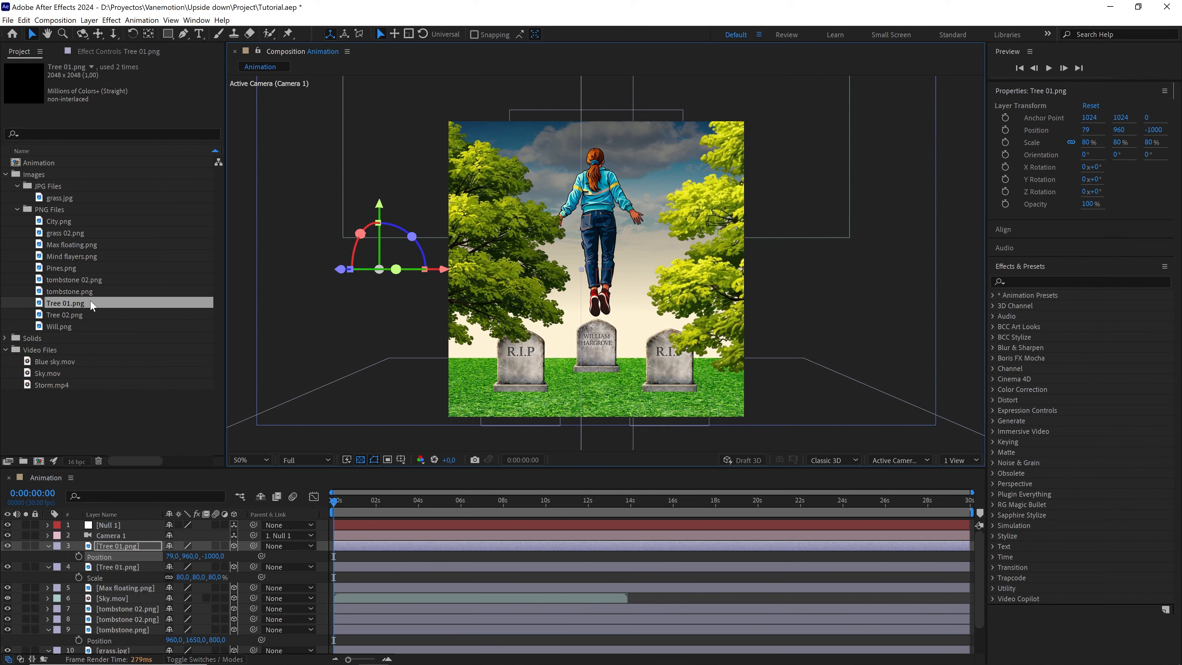
Replace the left tree layer's source with Tree 02.png and nudge it to an X position of about 70
left_click_drag(67, 315, 117, 545)
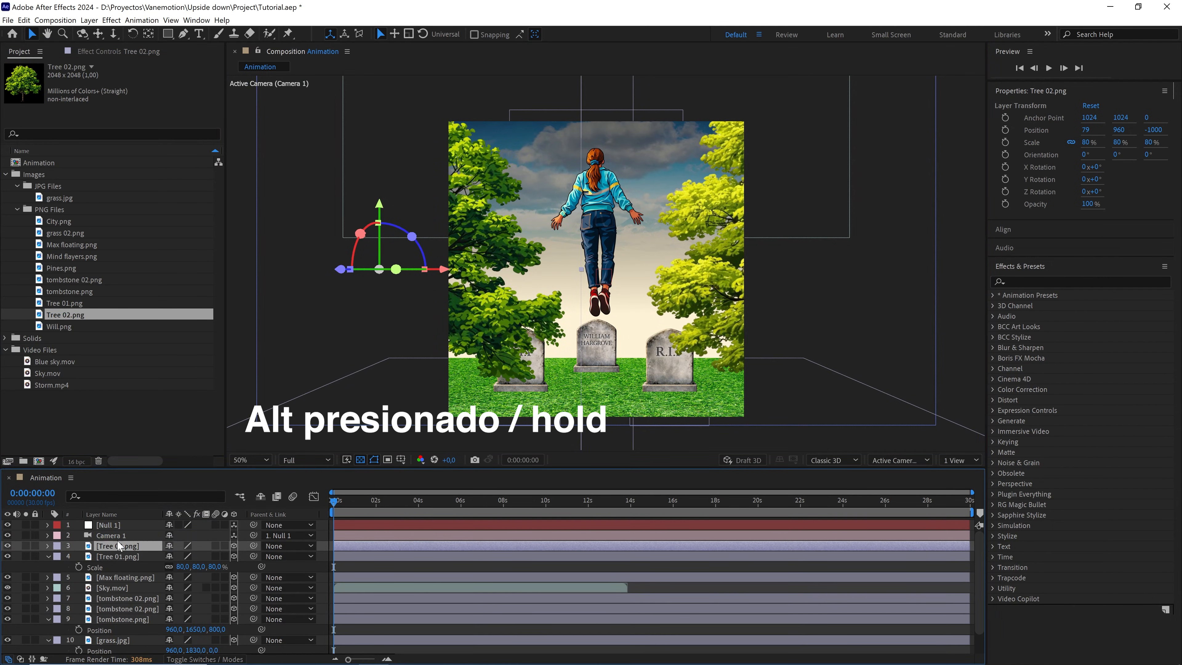
scroll(534, 240, "down", 2)
scroll(534, 240, "up", 2)
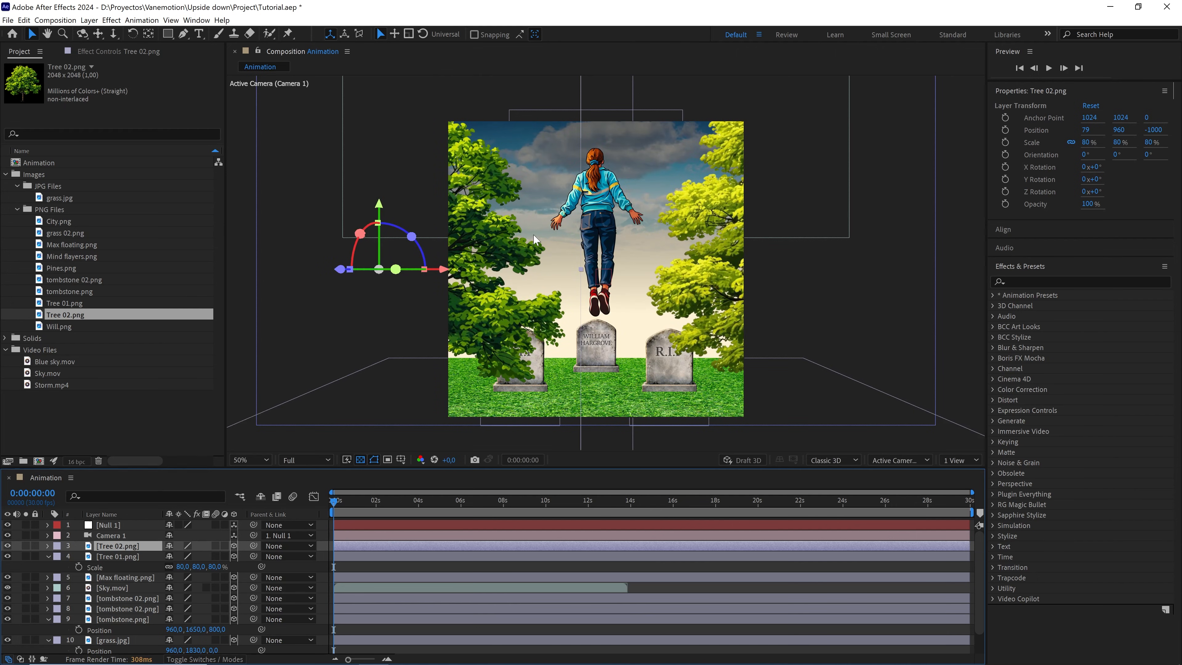
left_click_drag(447, 274, 444, 275)
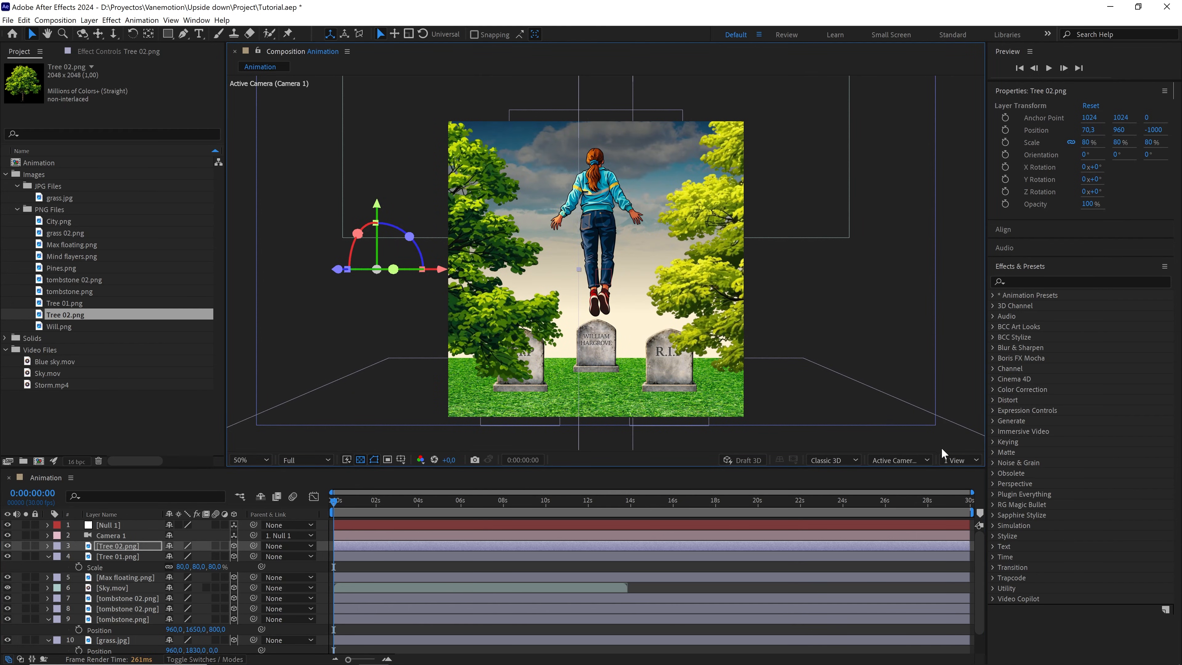
Check the placement of both trees in two views, with nothing selected, and return to the single camera view
left_click(959, 460)
left_click(960, 489)
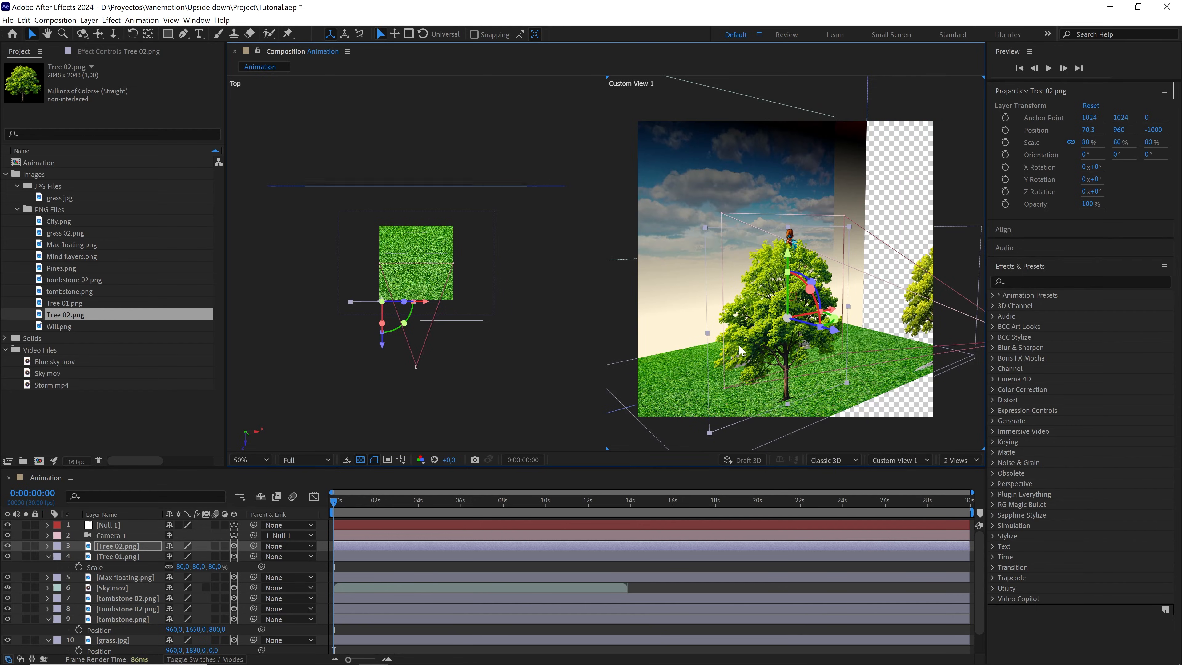
scroll(739, 345, "down", 2)
left_click(578, 367)
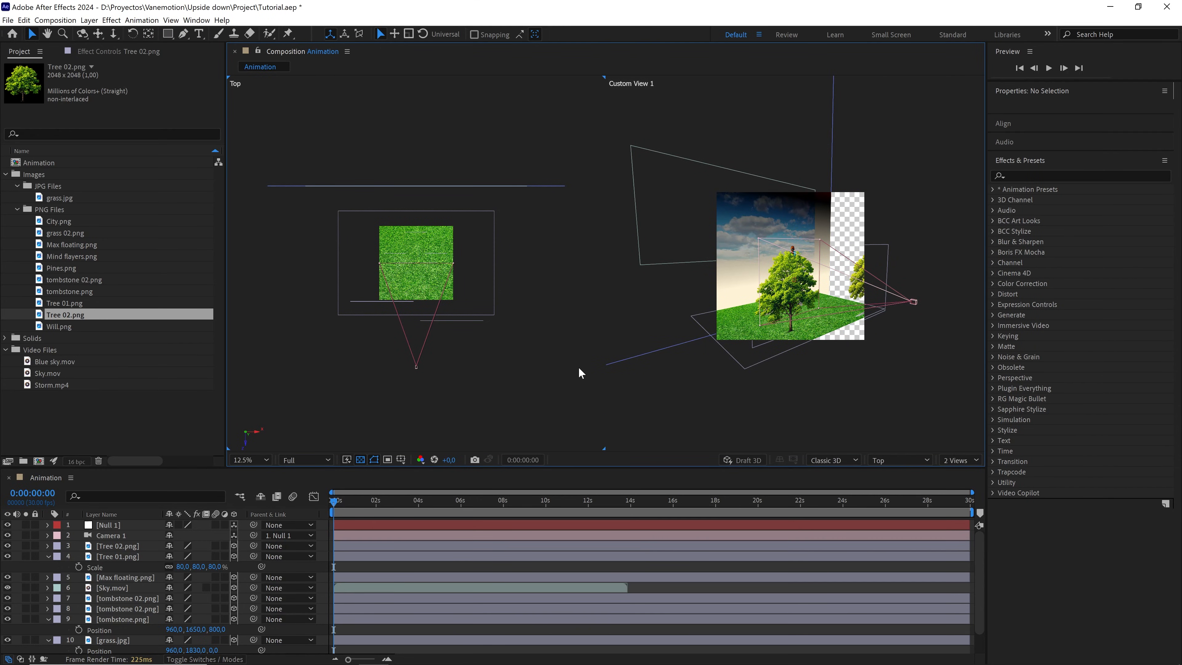
left_click(960, 460)
left_click(965, 472)
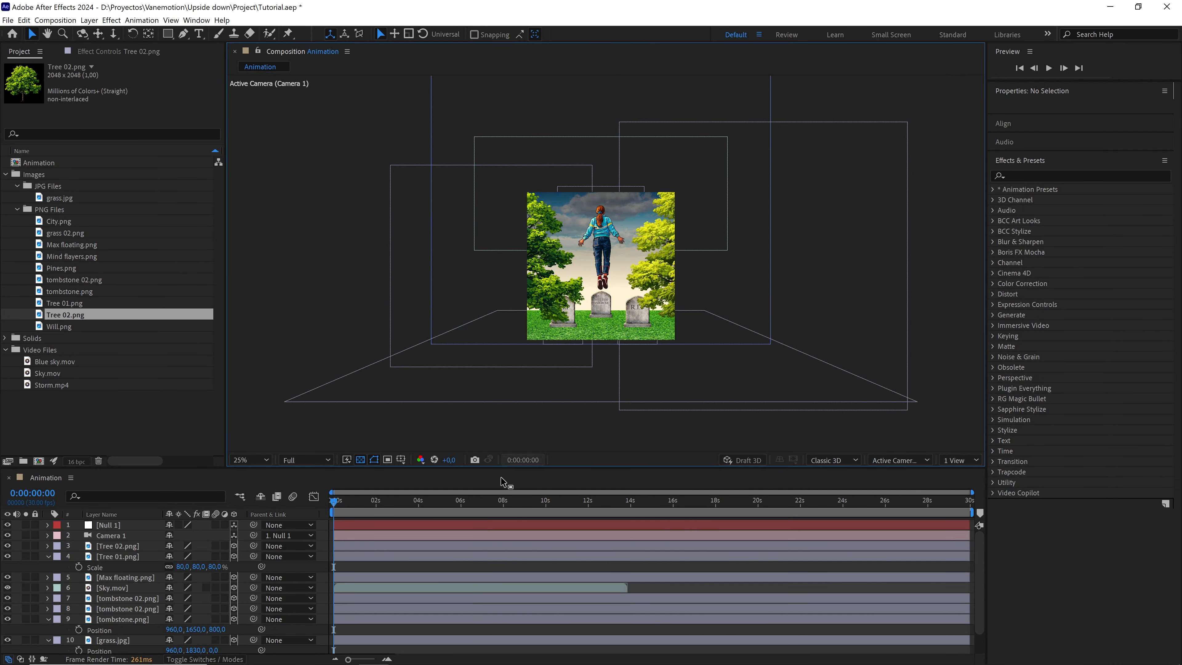
scroll(574, 355, "up", 2)
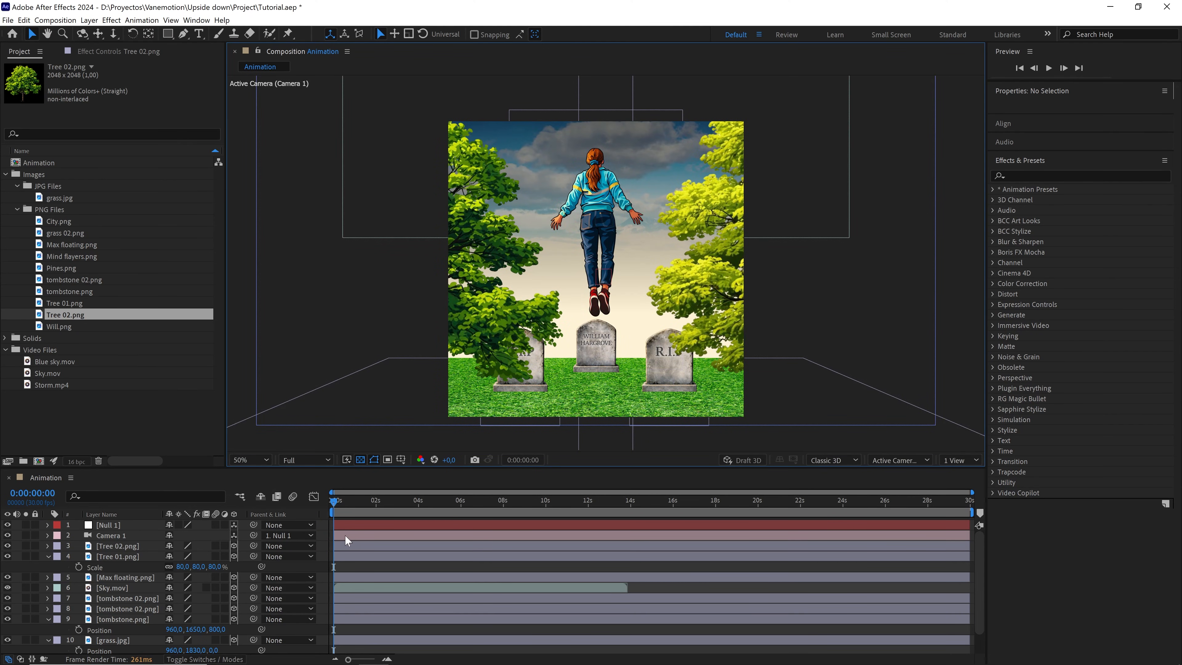
Add starting Position and Z Rotation keyframes to Null 1 at 0 seconds and show only its keyframed properties
left_click(351, 526)
key("p")
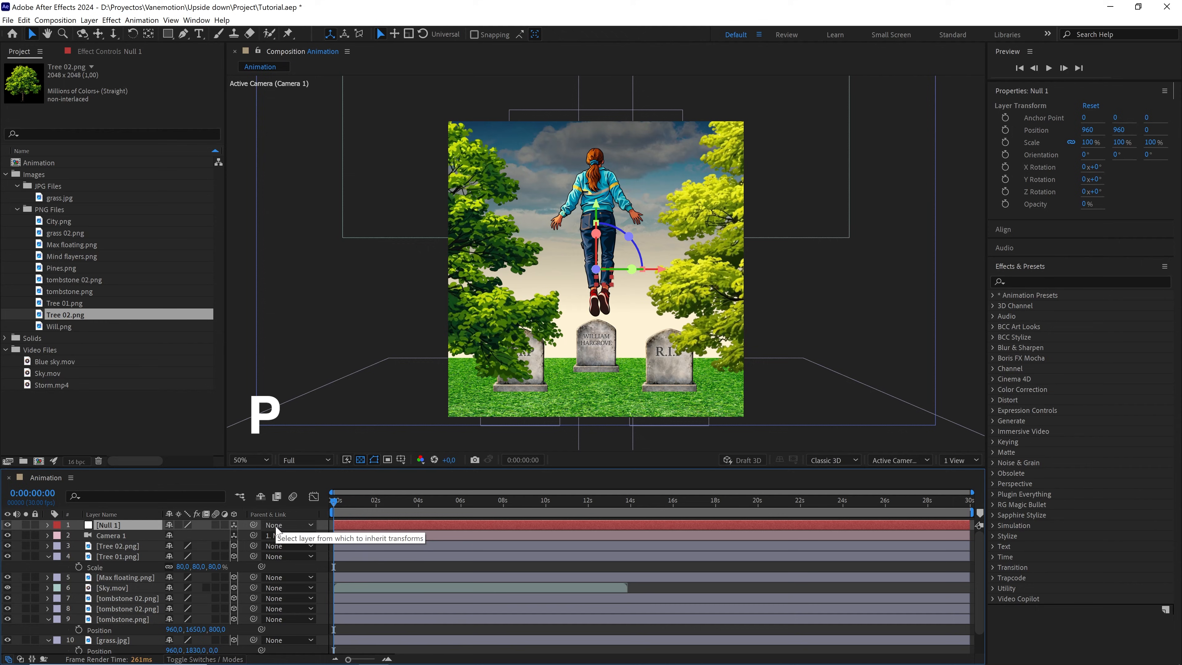
key("shift+r")
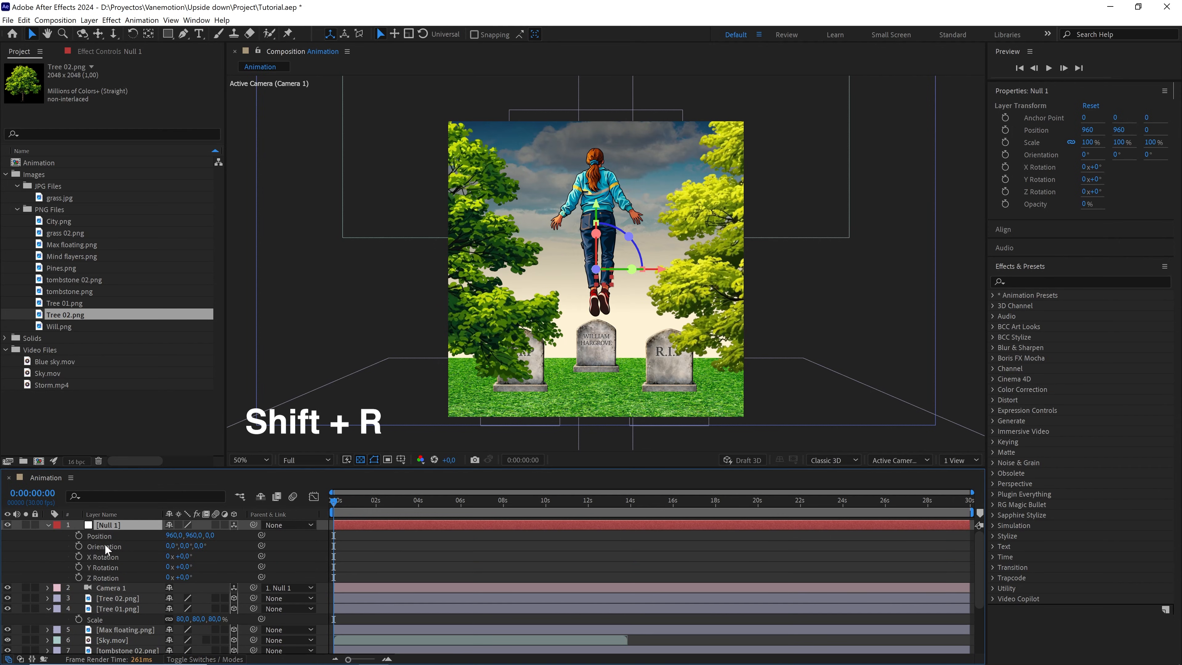
left_click(78, 535)
left_click(79, 578)
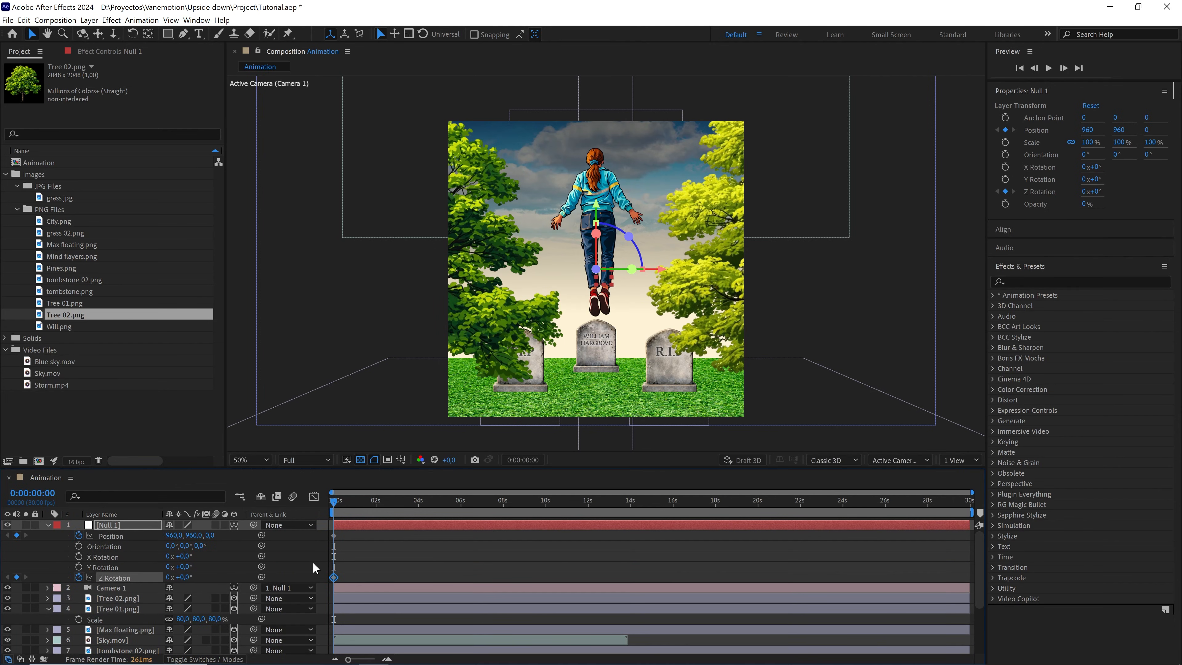
key("u")
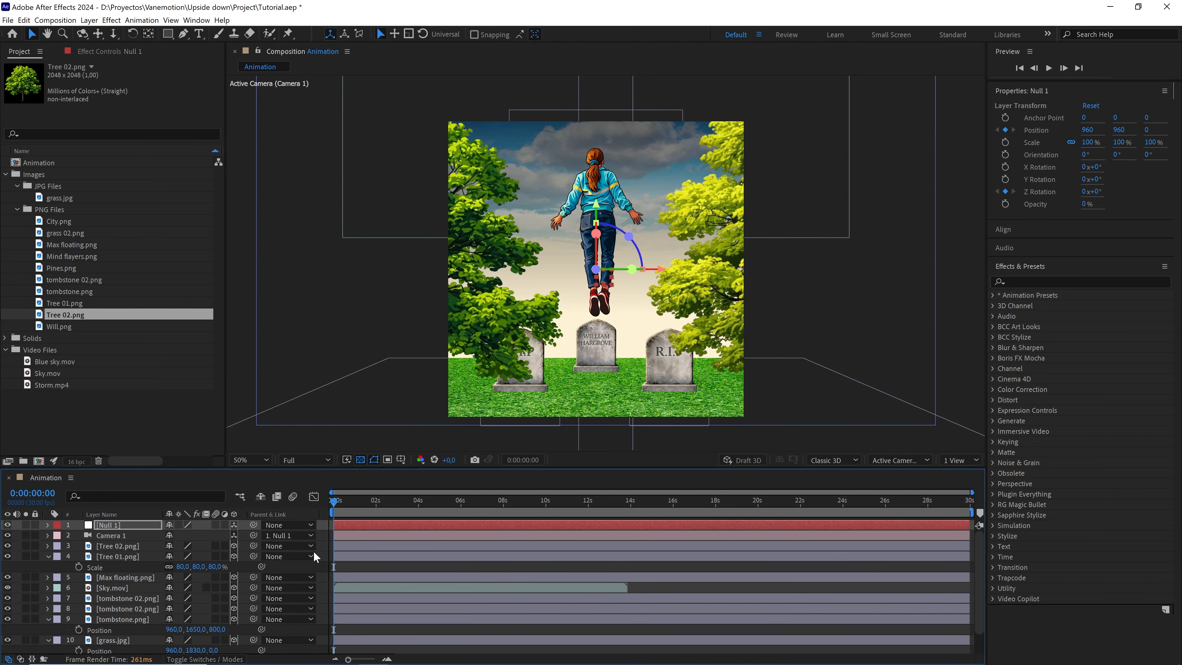
key("u")
left_click_drag(363, 536, 331, 550)
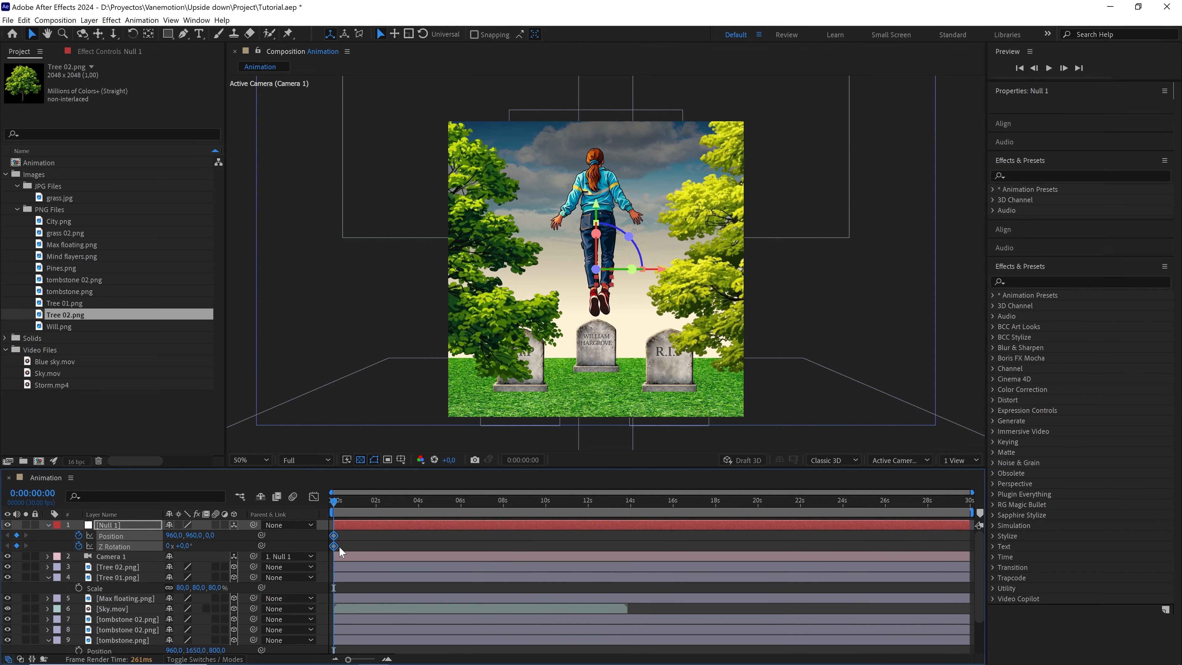
left_click(344, 542)
At 3 seconds, set Null 1's Z Rotation to 180° and its Y position to about -1870
left_click_drag(341, 500, 397, 503)
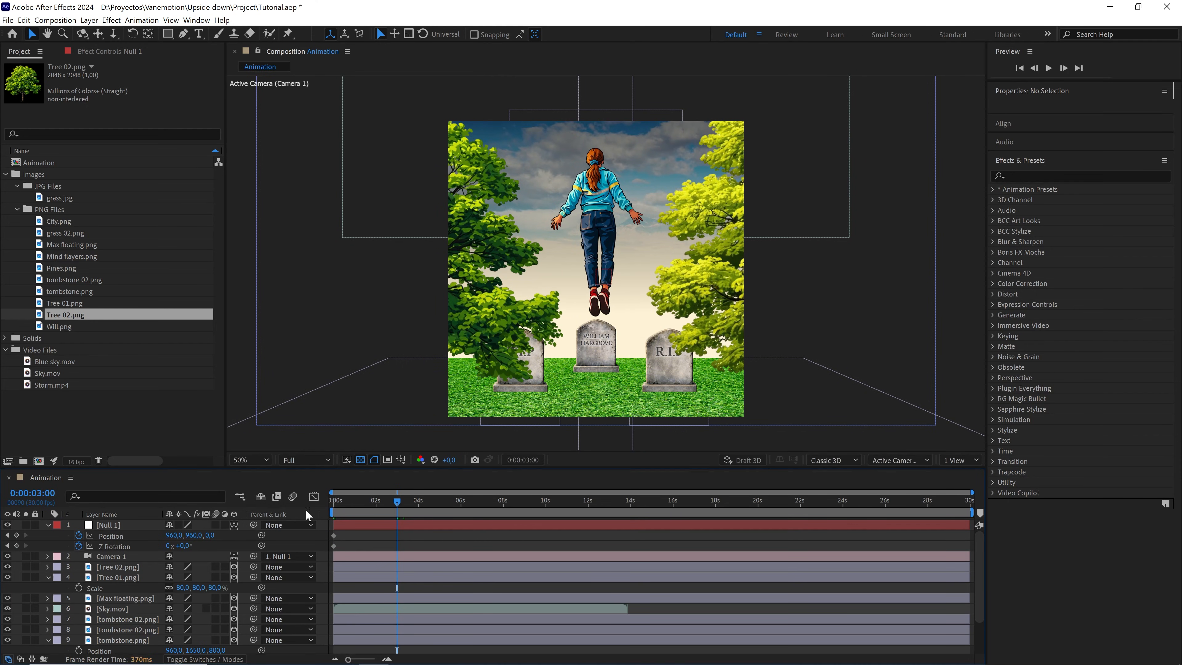
left_click_drag(187, 545, 204, 545)
left_click(185, 545)
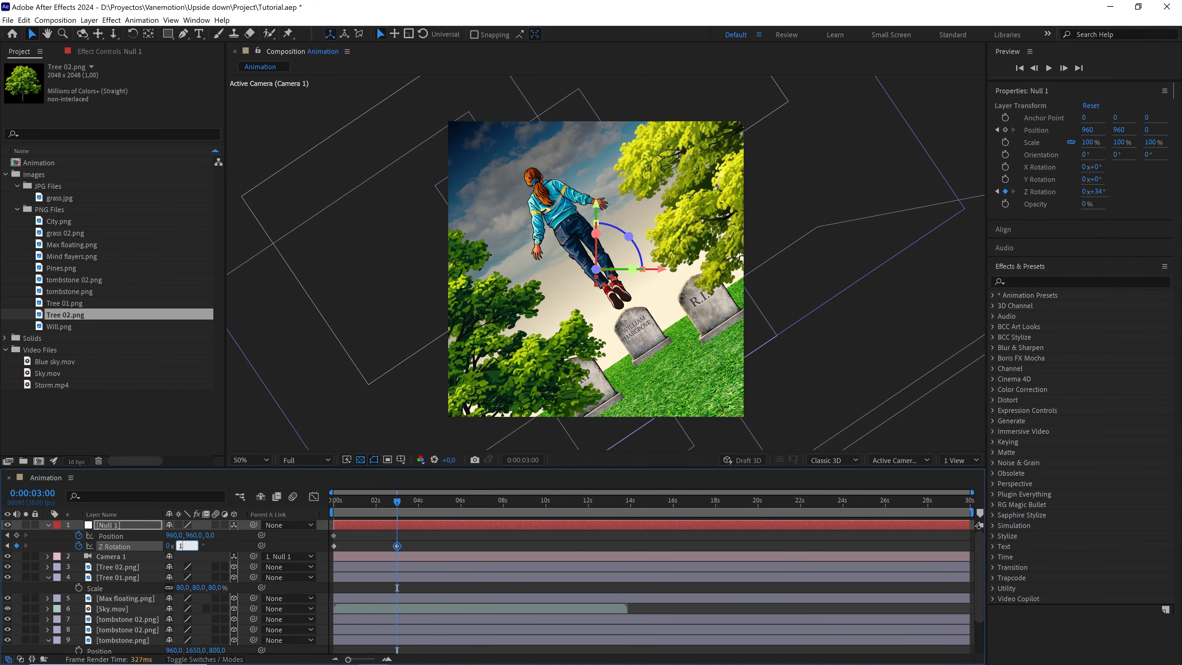
left_click(223, 544)
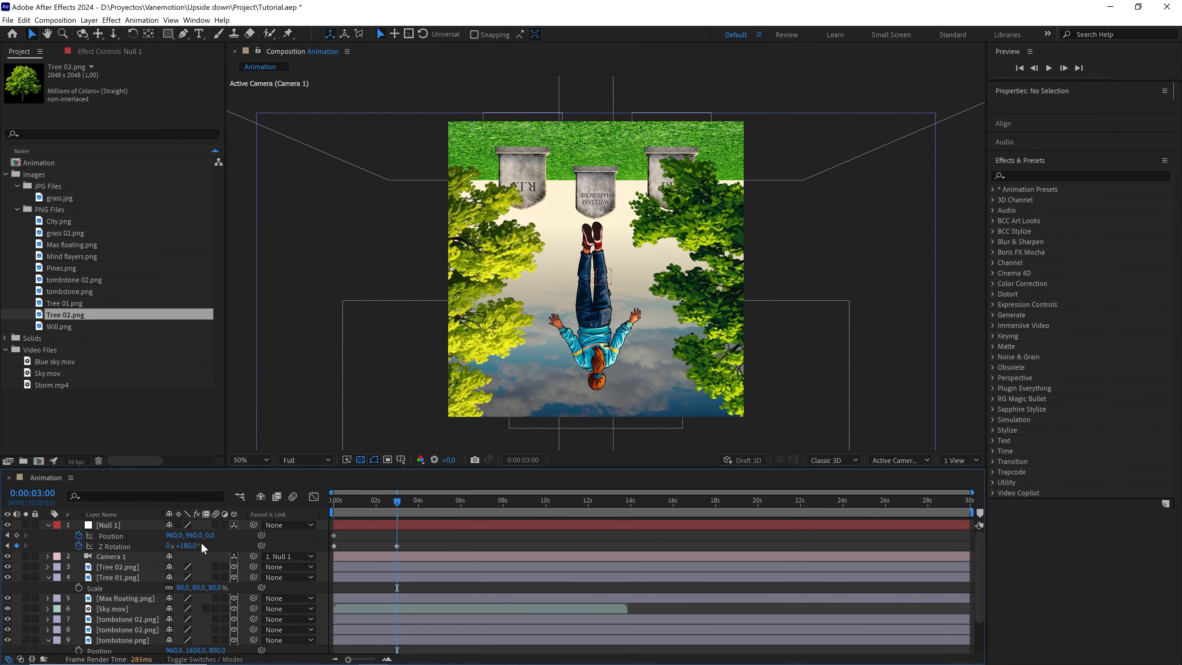
left_click_drag(193, 535, 12, 537)
left_click(506, 527)
Switch to two views with a Left view and raise Null 1's Y position at 3 seconds to about -4660
left_click(958, 460)
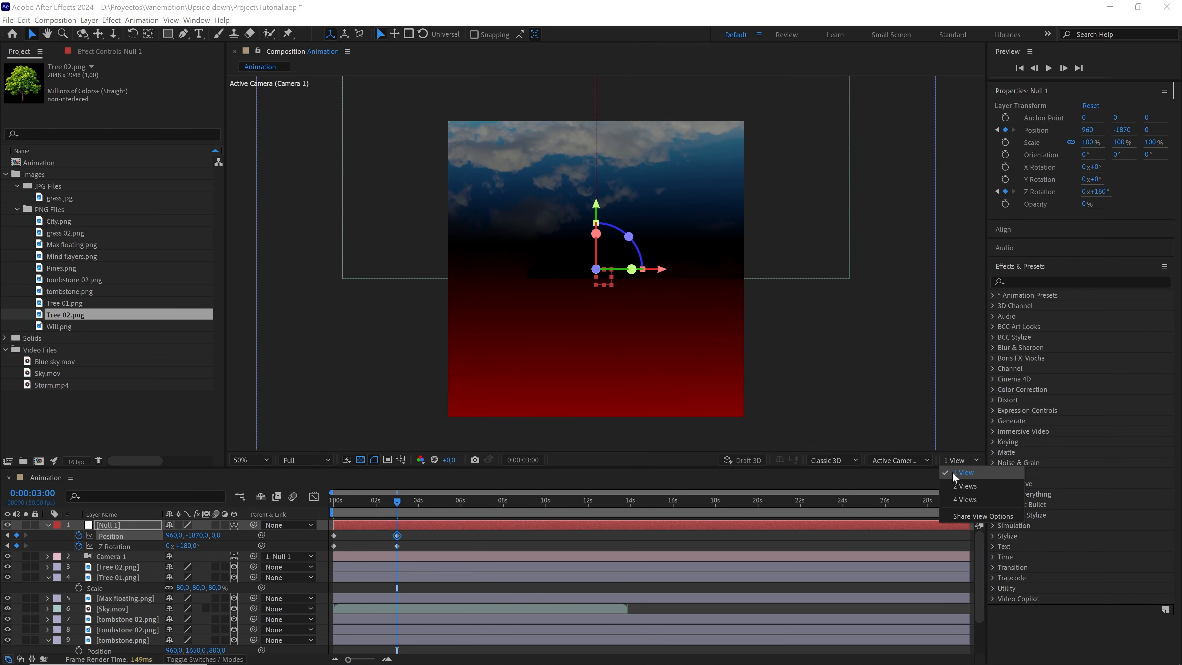
left_click(954, 482)
scroll(479, 325, "down", 2)
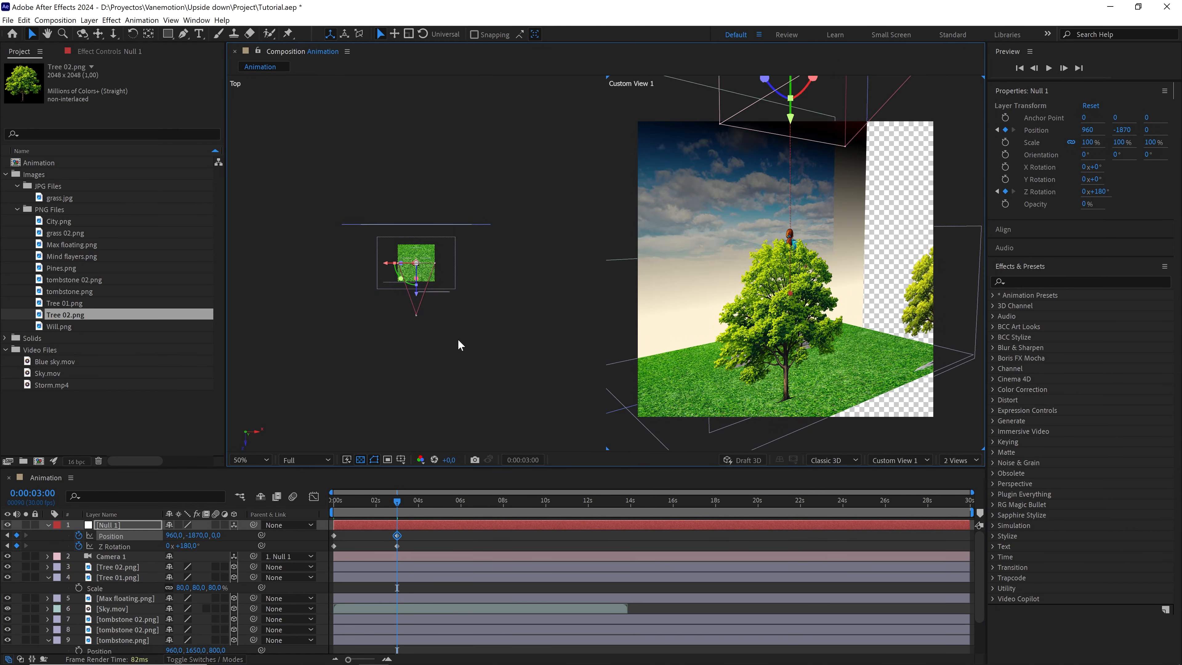
left_click(380, 354)
left_click(899, 460)
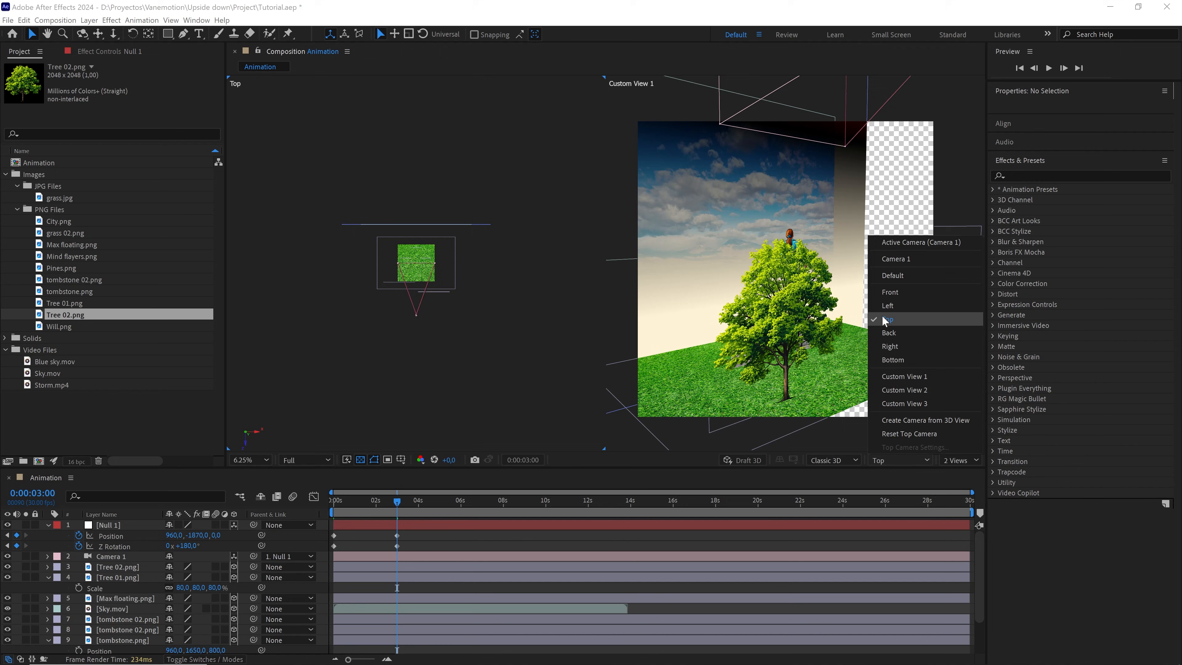
left_click(895, 302)
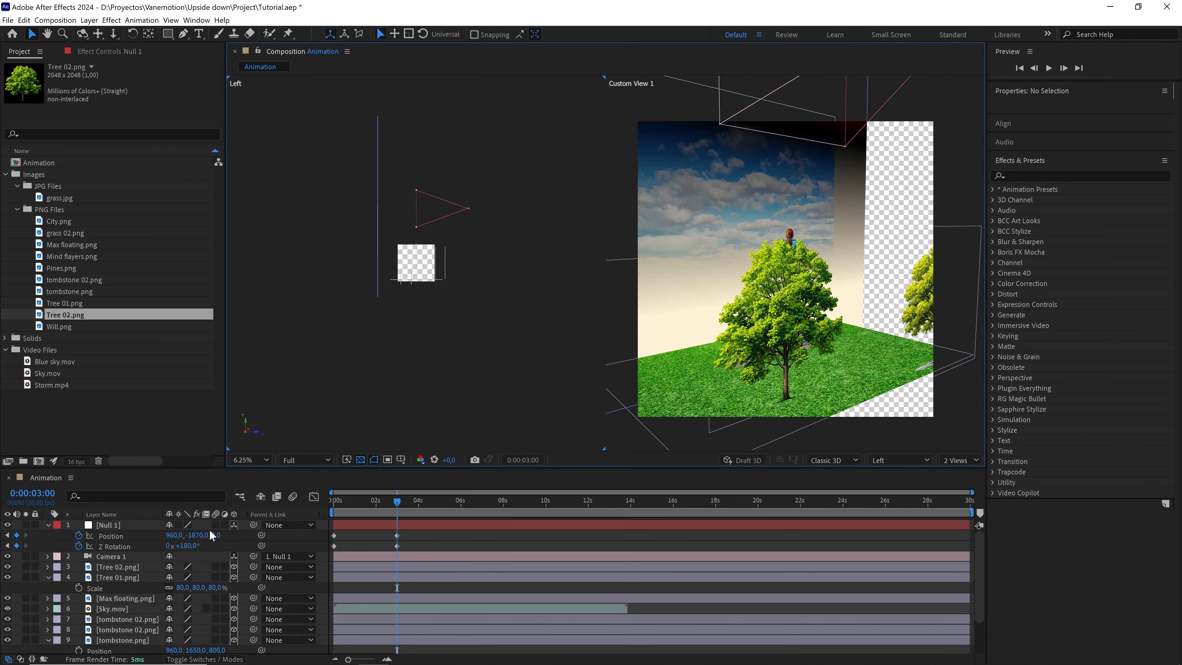
left_click_drag(211, 534, 16, 546)
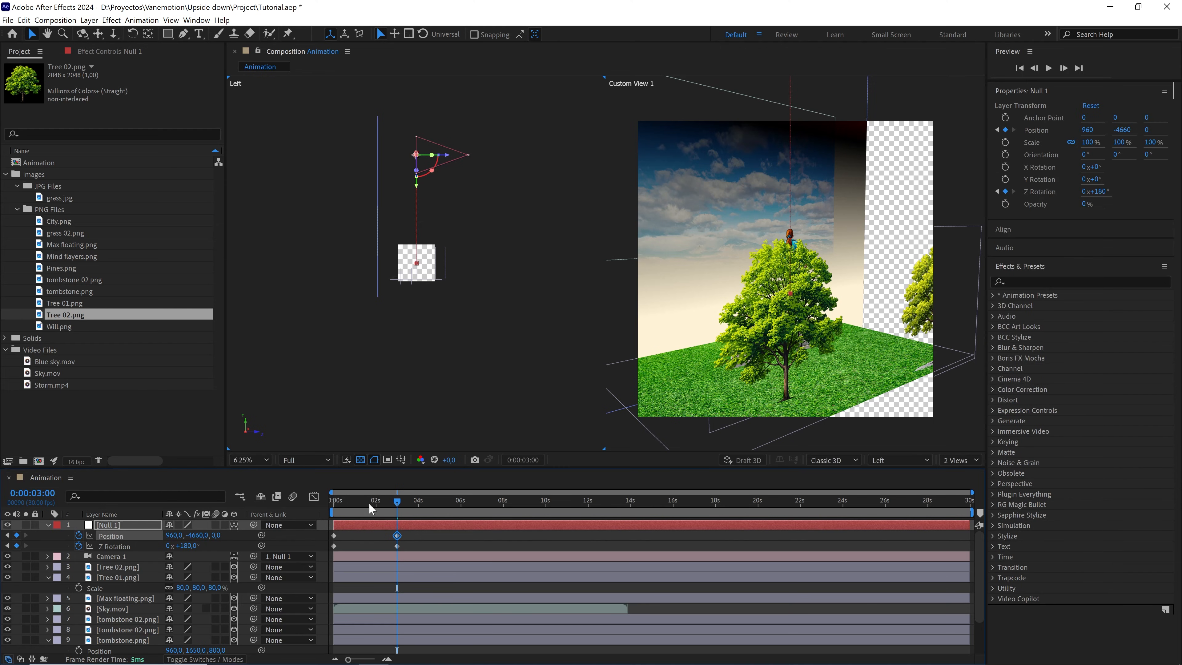
key("Home")
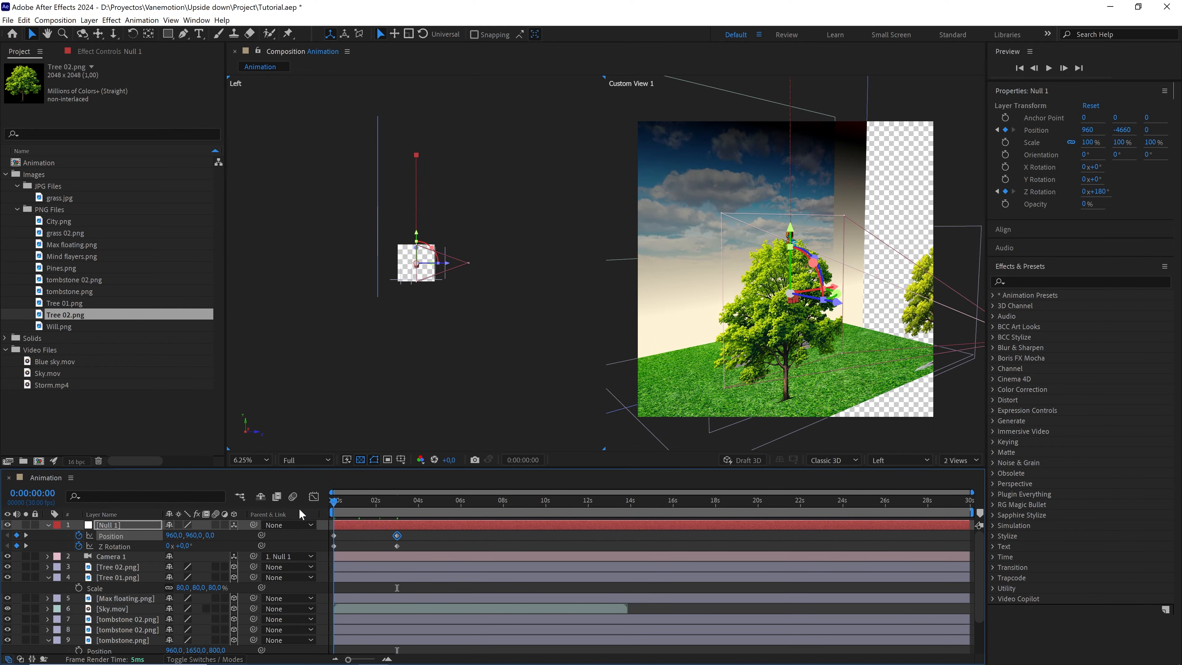
At 3 seconds, set Null 1's Y position to -4090 and apply Easy Ease to all its Position and Z Rotation keyframes
left_click_drag(335, 508, 398, 507)
left_click(188, 536)
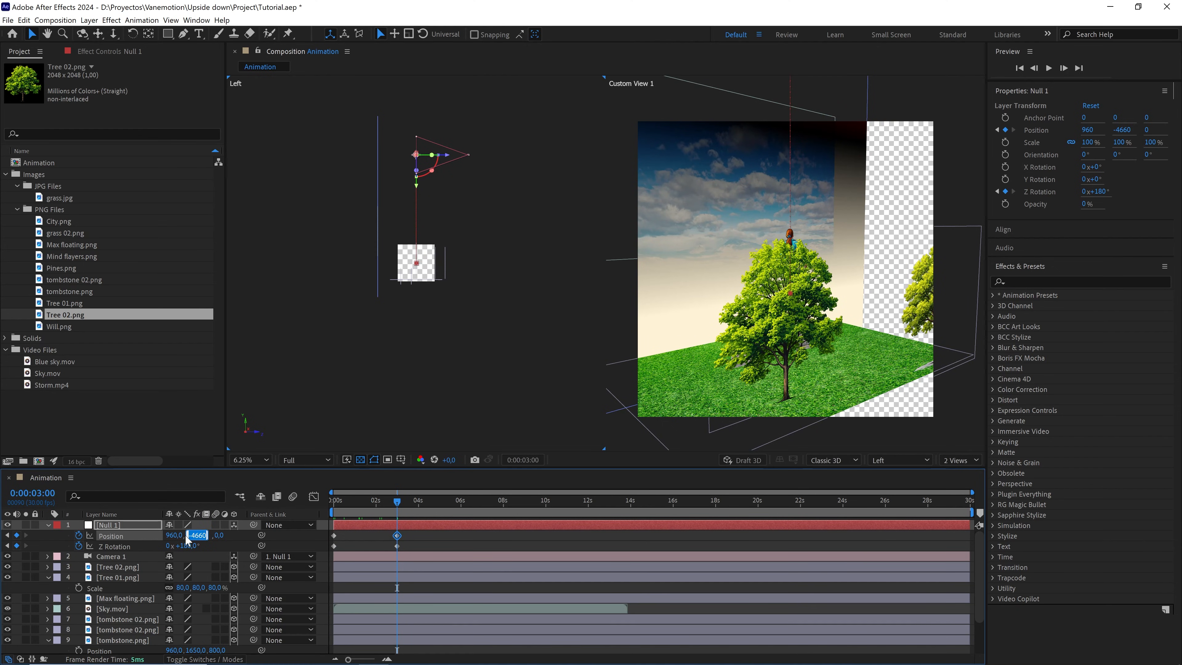
type("-")
left_click(238, 541)
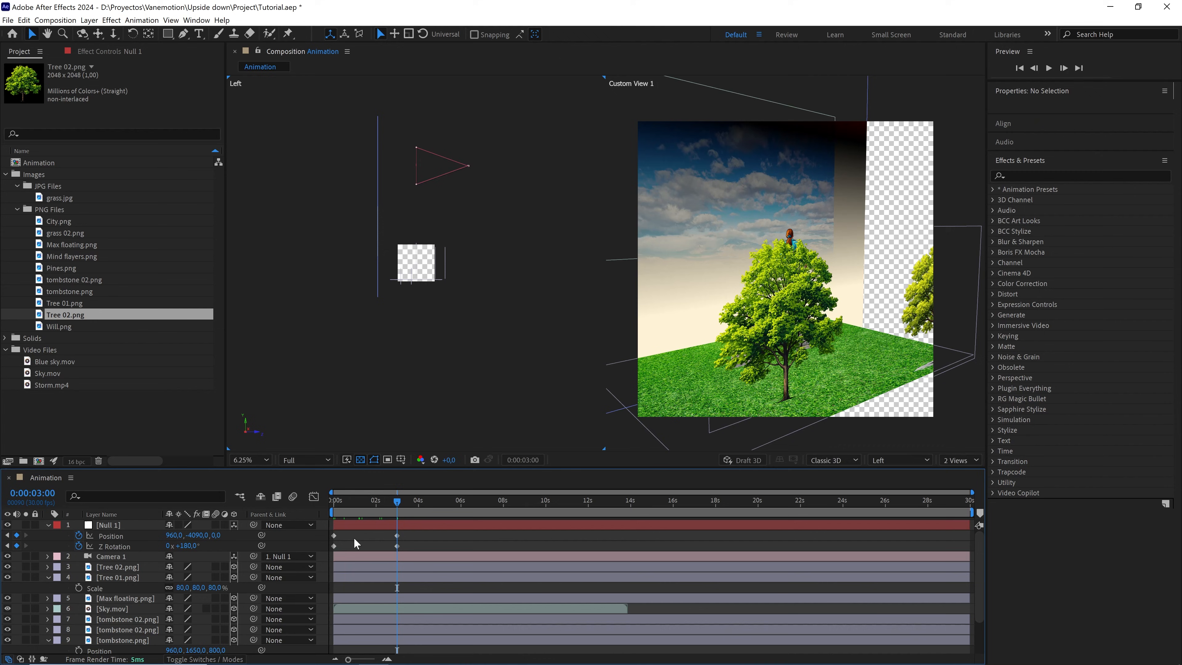
left_click_drag(417, 534, 325, 550)
key("F9")
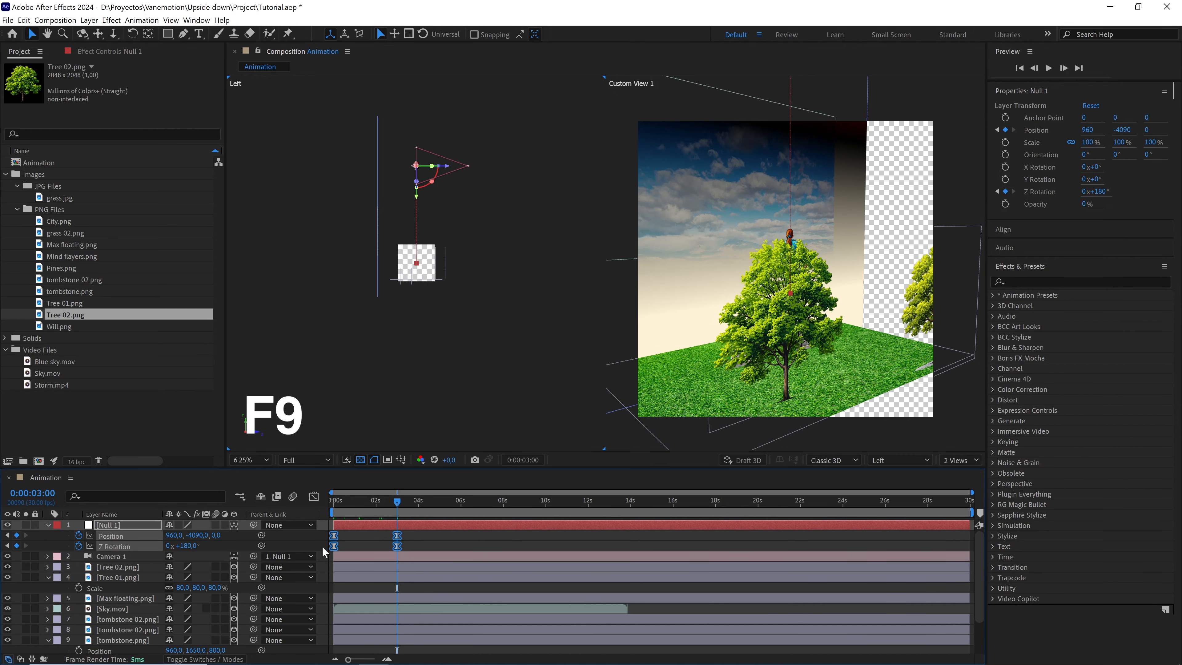
Preview the move from 0 to 3 seconds through the active camera at Quarter resolution, and return to a single view
left_click(944, 441)
left_click(924, 454)
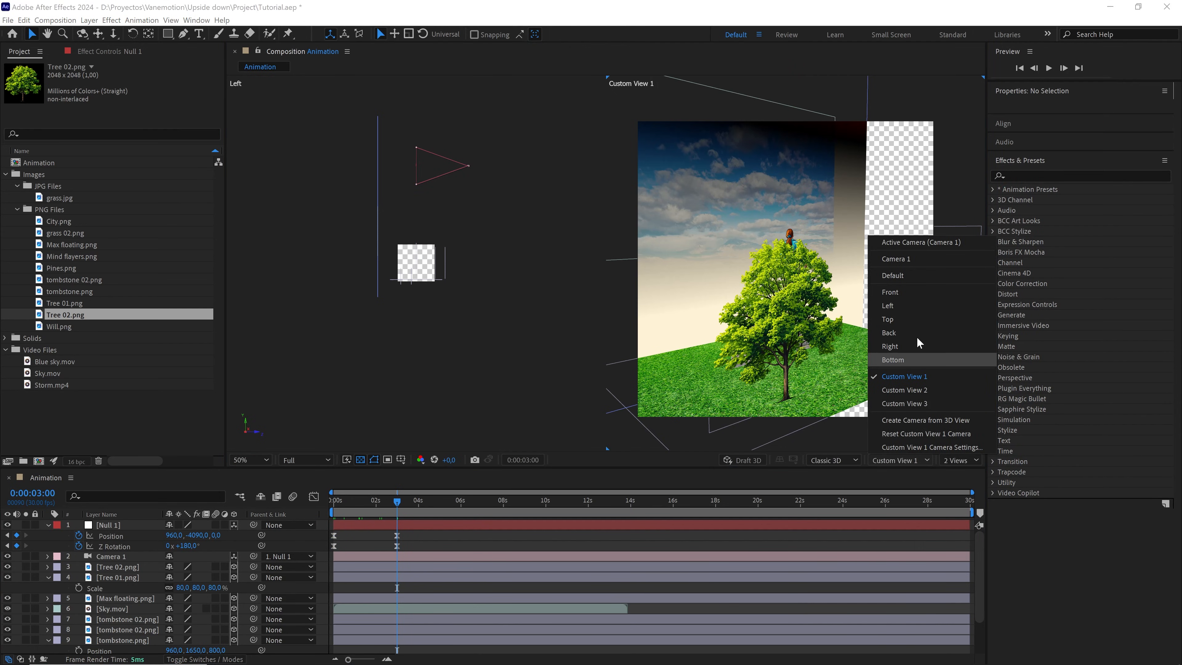
left_click(914, 244)
left_click_drag(384, 502, 316, 503)
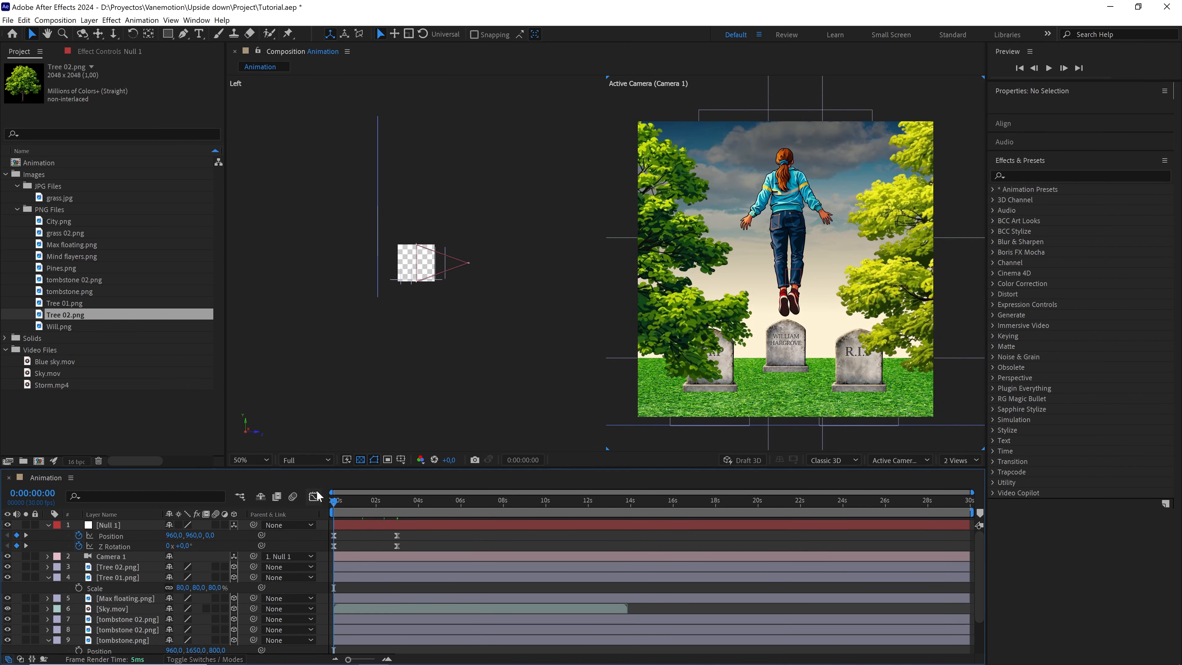
left_click(305, 460)
left_click(298, 499)
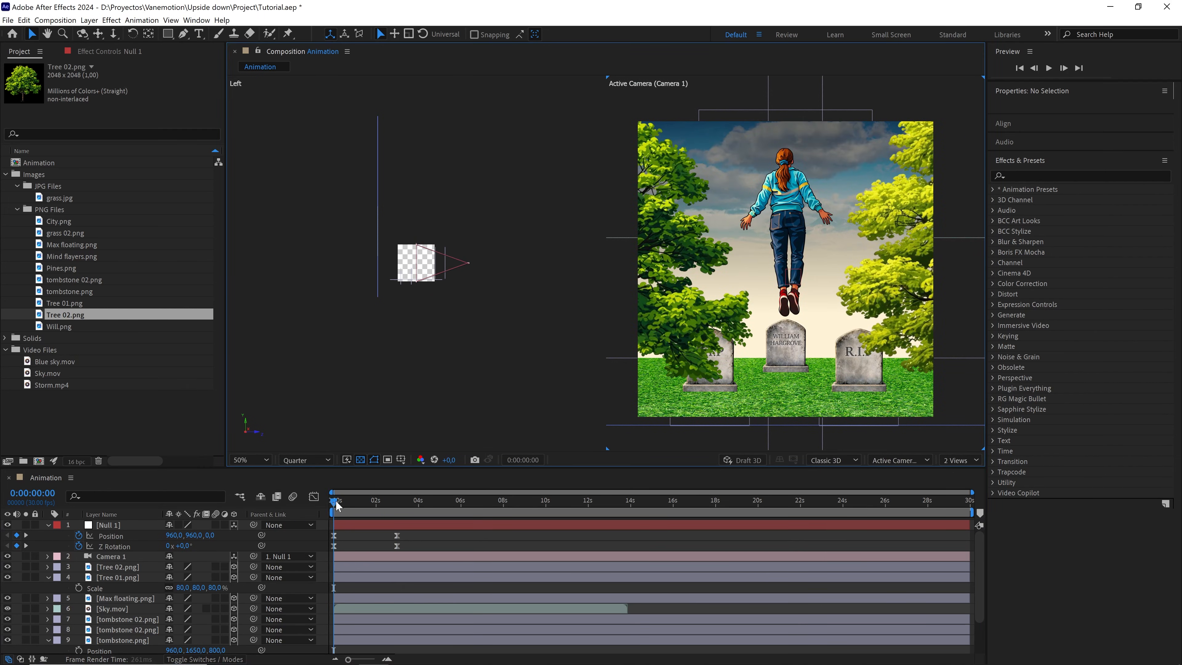
left_click_drag(338, 505, 403, 508)
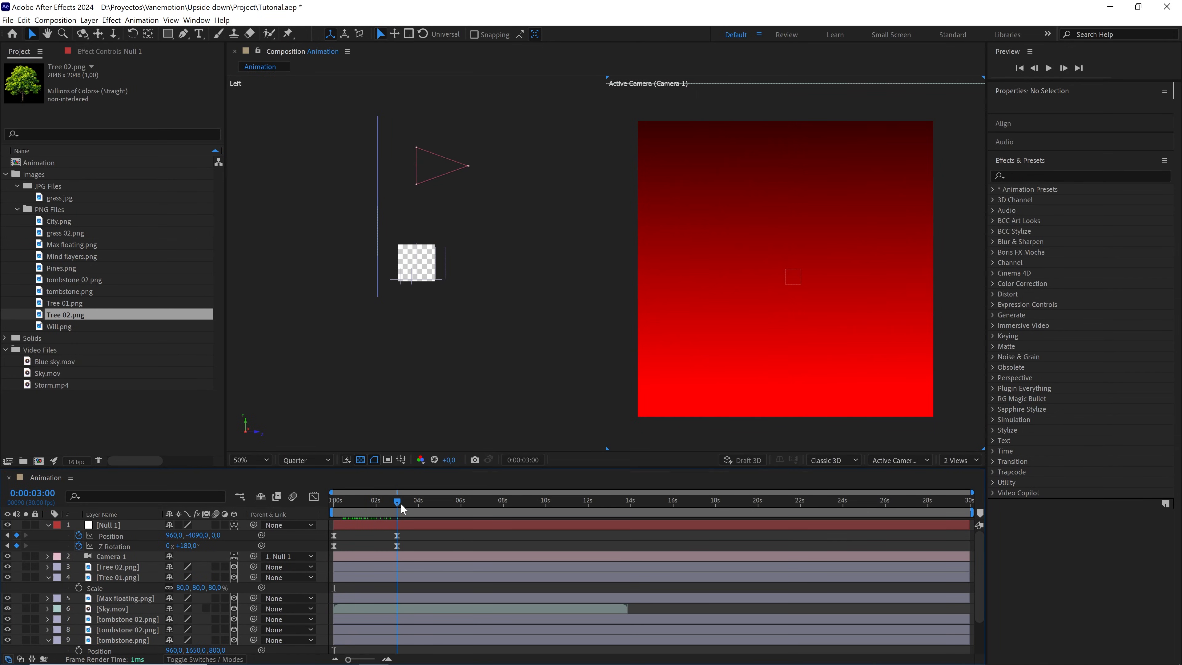
left_click(961, 460)
left_click(963, 472)
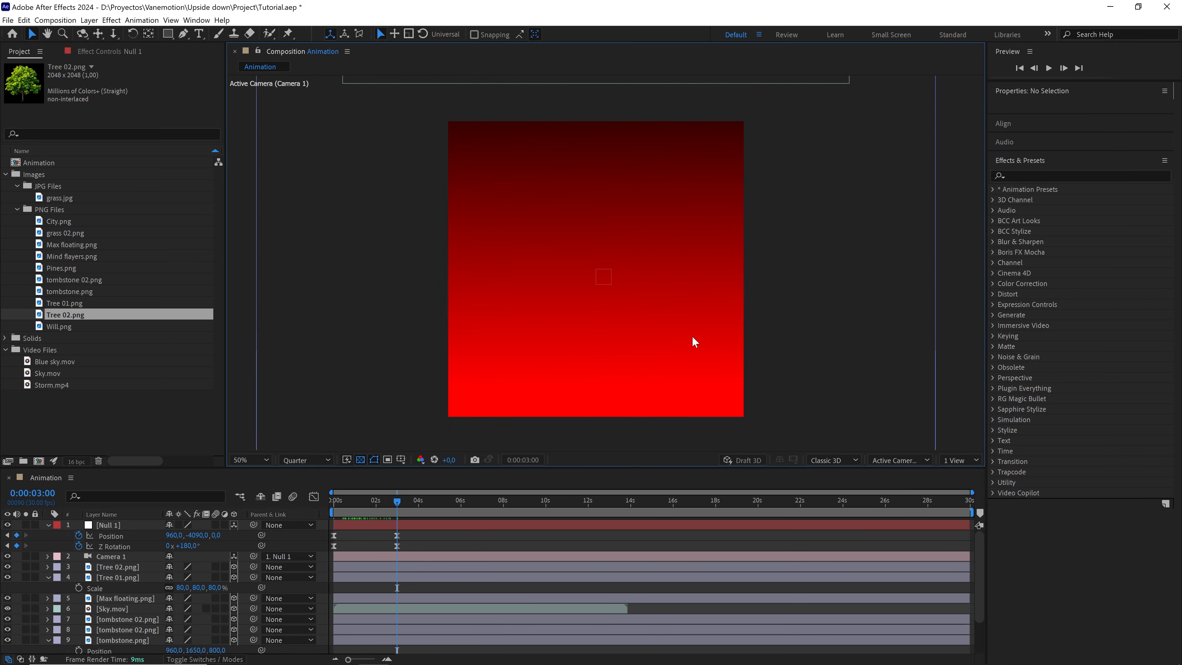
key("comma")
key("comma")
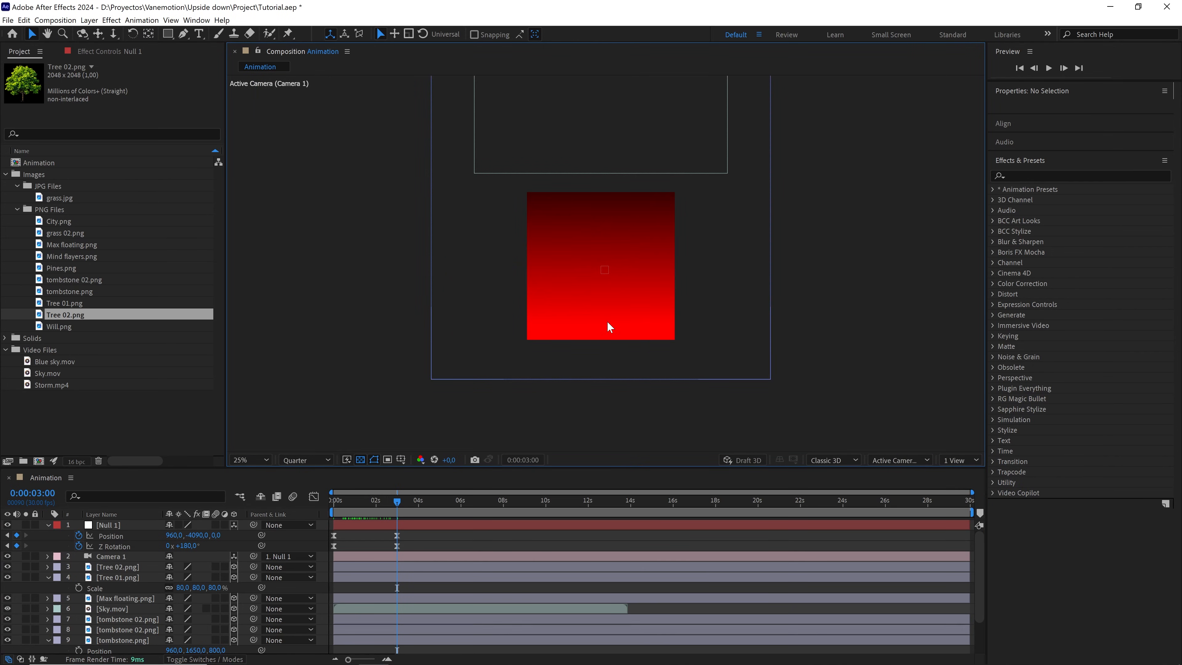
Give all layers from Tree 02.png down to bg the Orange label and collapse their properties
left_click(116, 401)
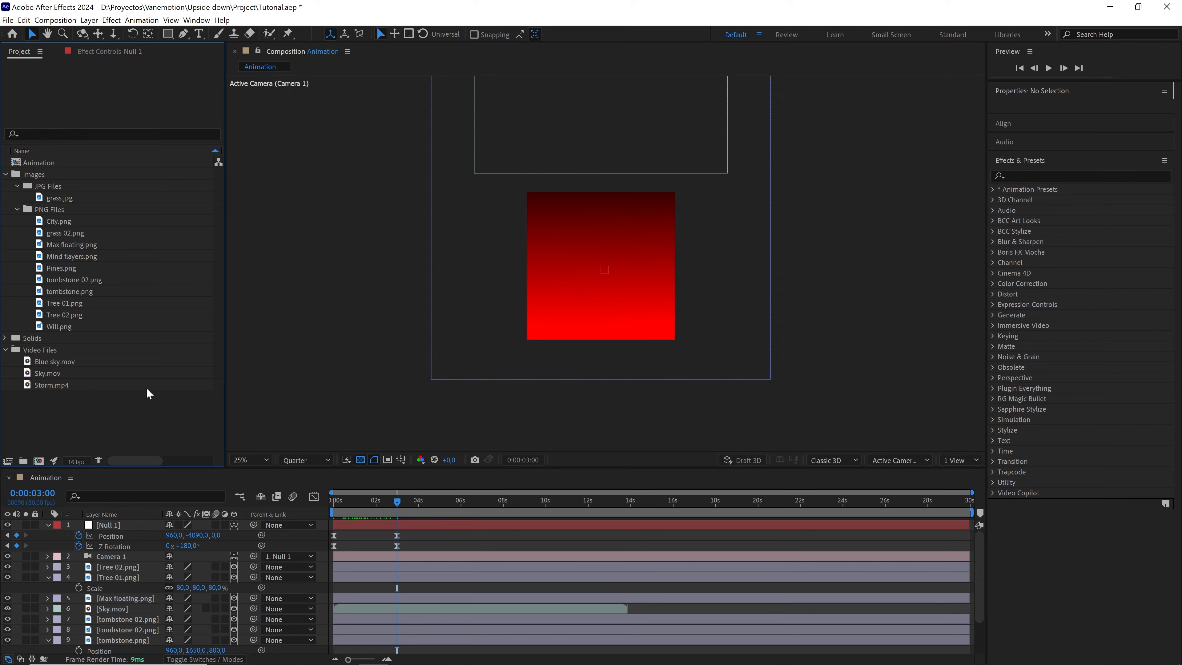
left_click(58, 385)
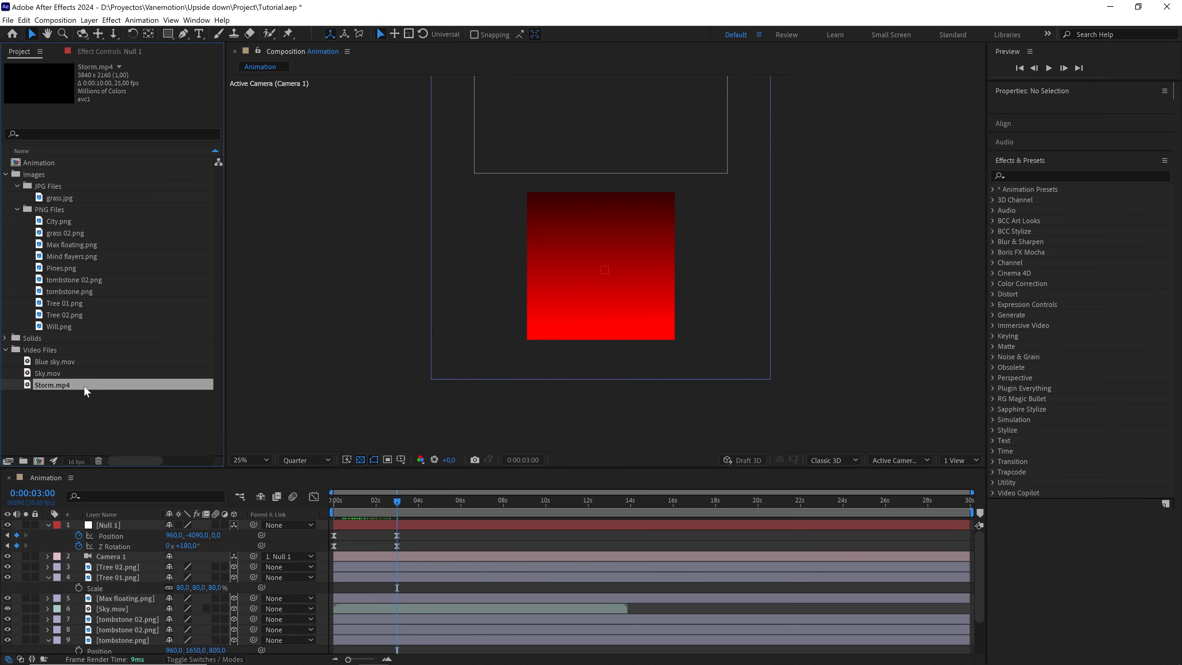
left_click(117, 567)
scroll(131, 595, "down", 2)
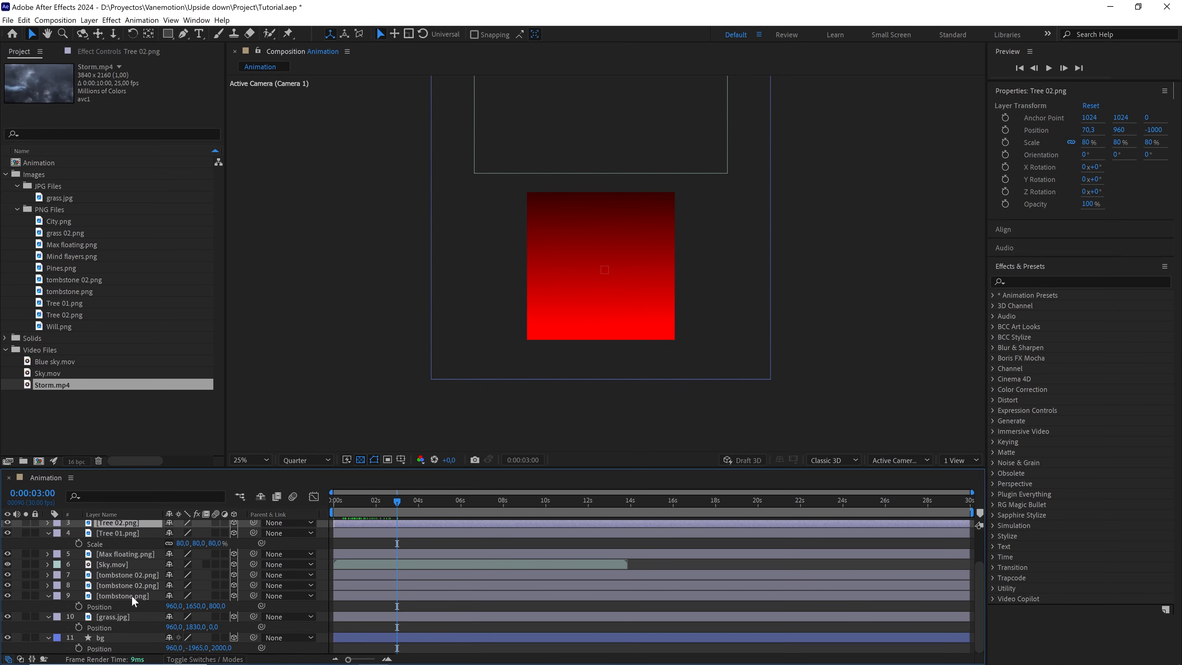
left_click(110, 637, "shift")
left_click(56, 637)
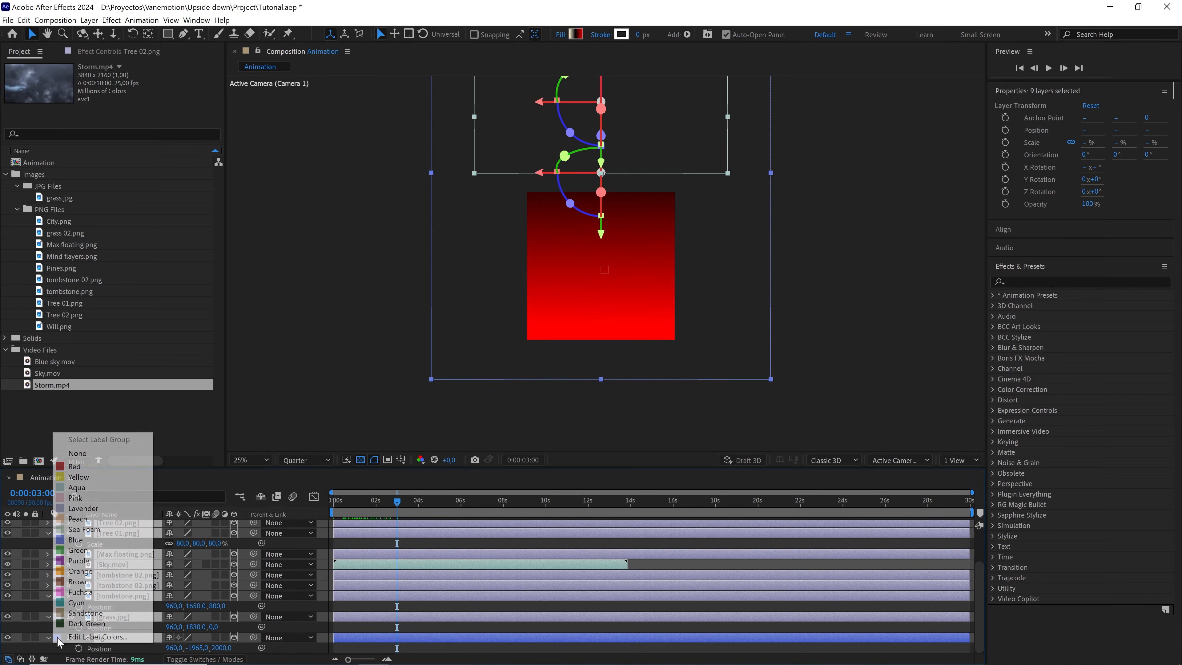
left_click(76, 572)
left_click(48, 532)
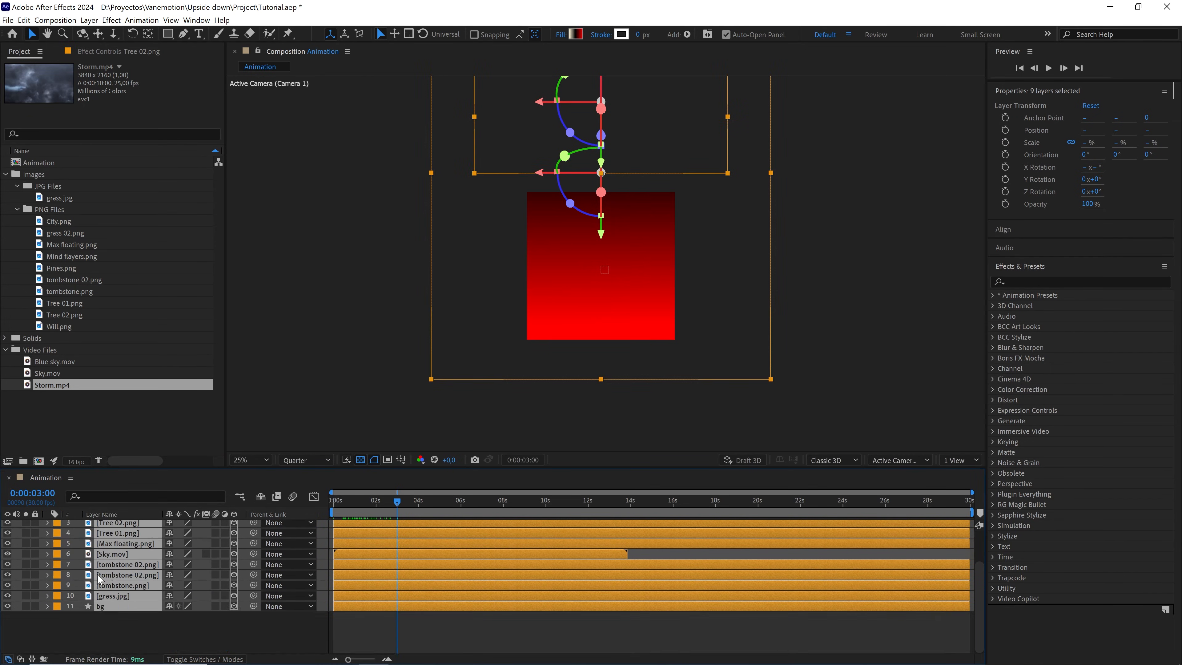
left_click(231, 542)
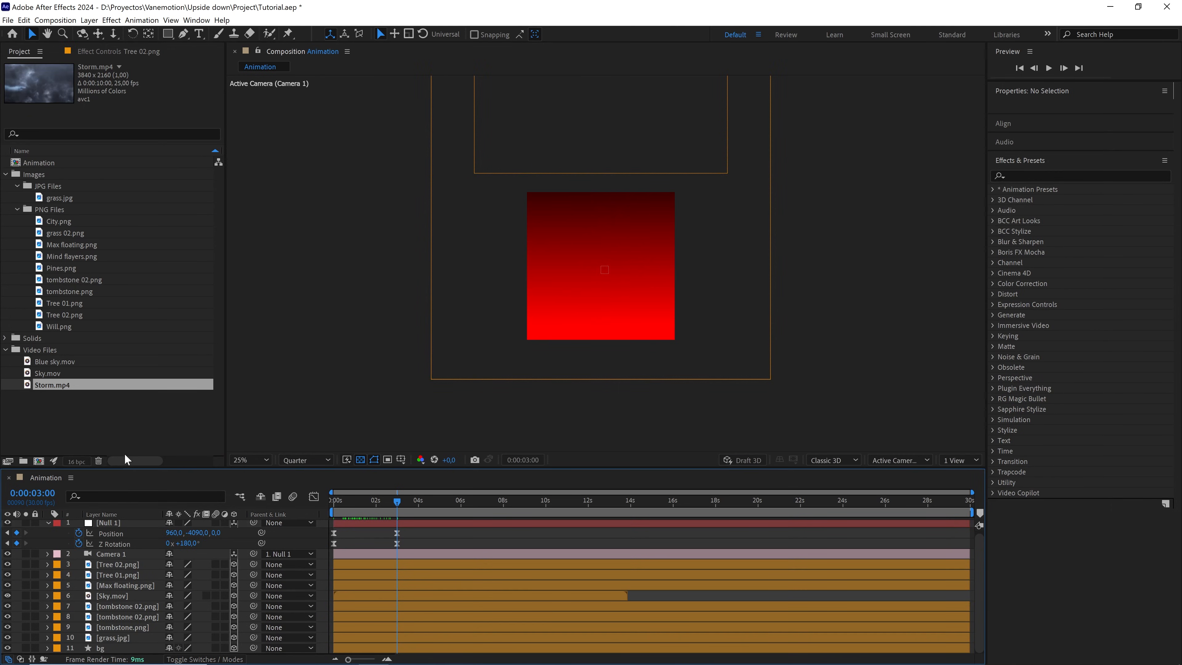
Add Storm.mp4 beneath Camera 1 as a 3D layer, center it in the view and rotate its Z orientation to 180°
left_click_drag(46, 392, 109, 556)
left_click(234, 564)
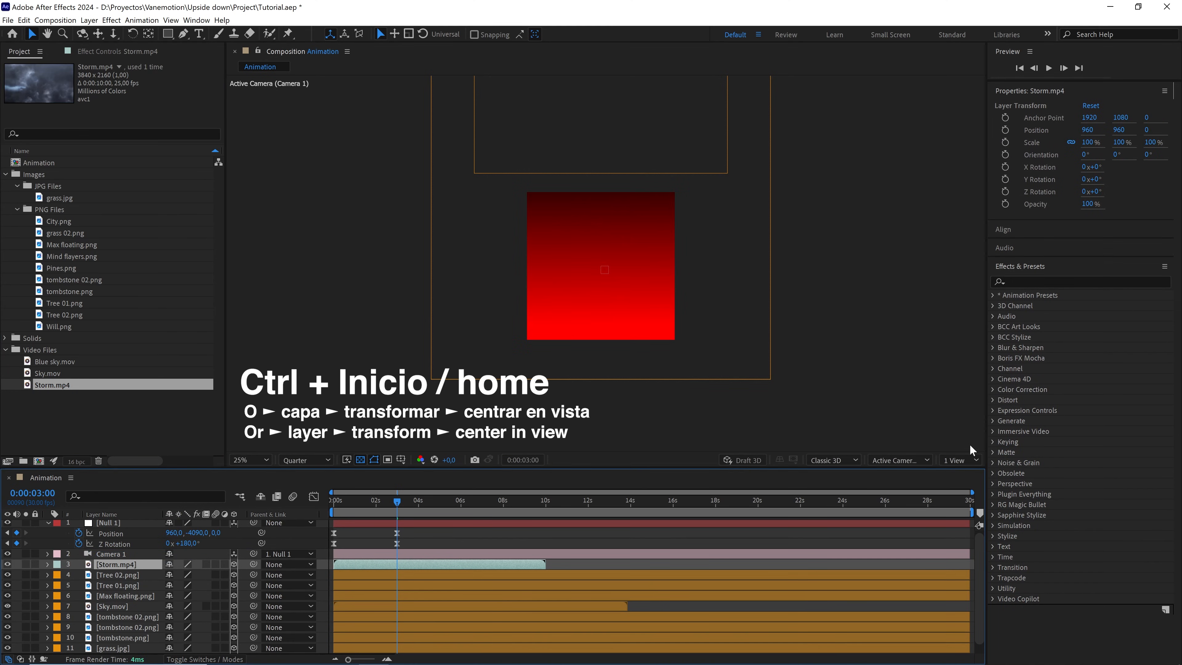
key("ctrl+Home")
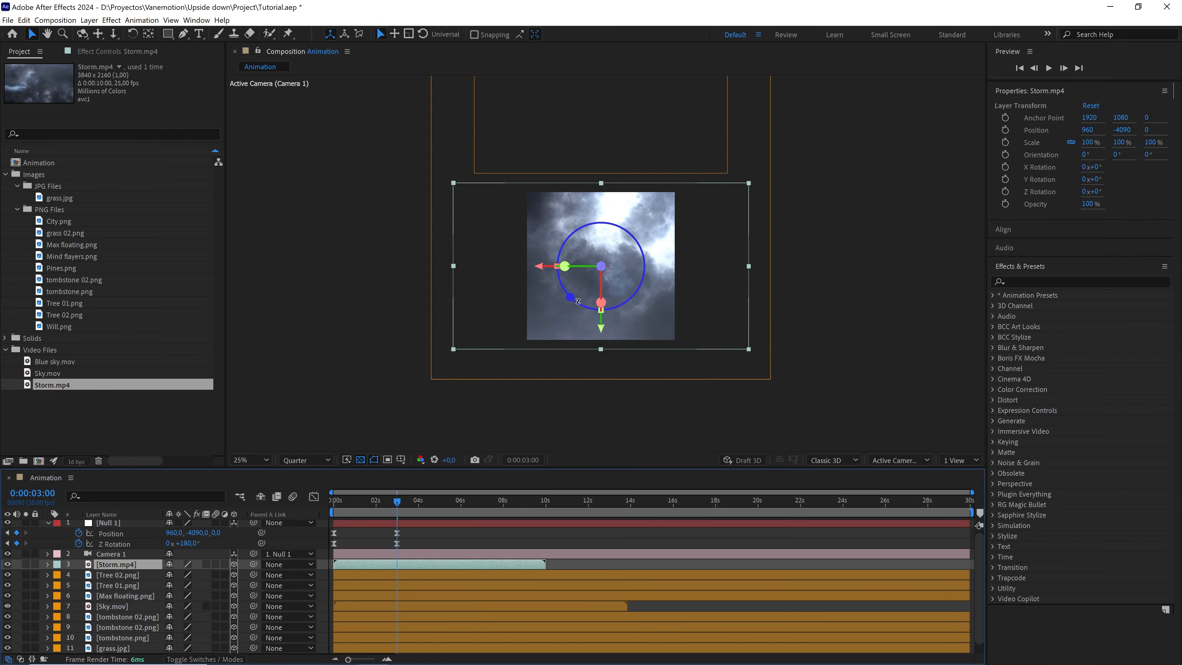
left_click_drag(577, 302, 632, 236)
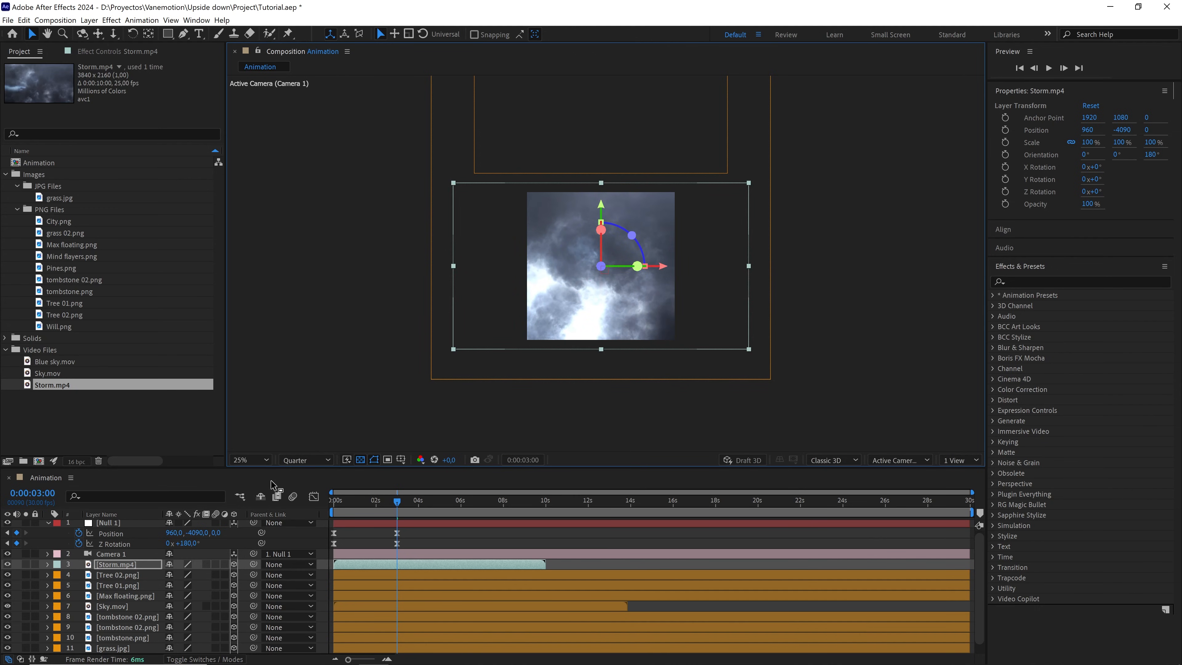
Using two views, push the Storm.mp4 layer back to a Z position of 2000, matching the bg layer's depth
key("p")
left_click(977, 461)
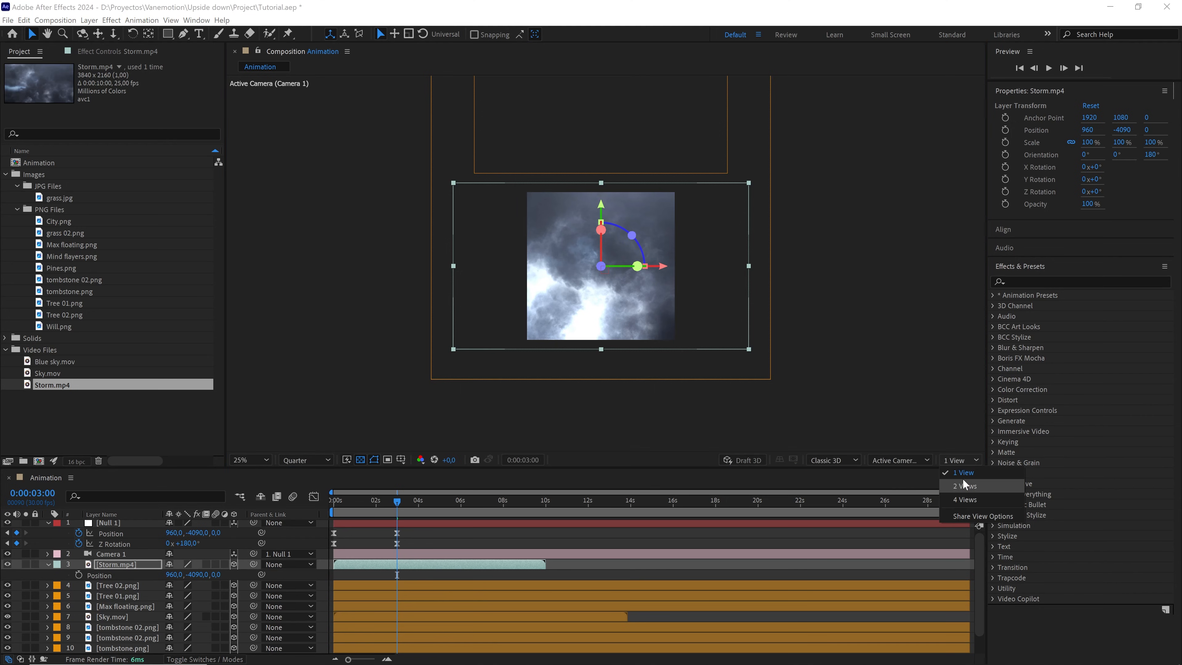
left_click(967, 494)
left_click_drag(419, 215, 421, 233)
left_click_drag(387, 139, 361, 188)
scroll(135, 633, "down", 1)
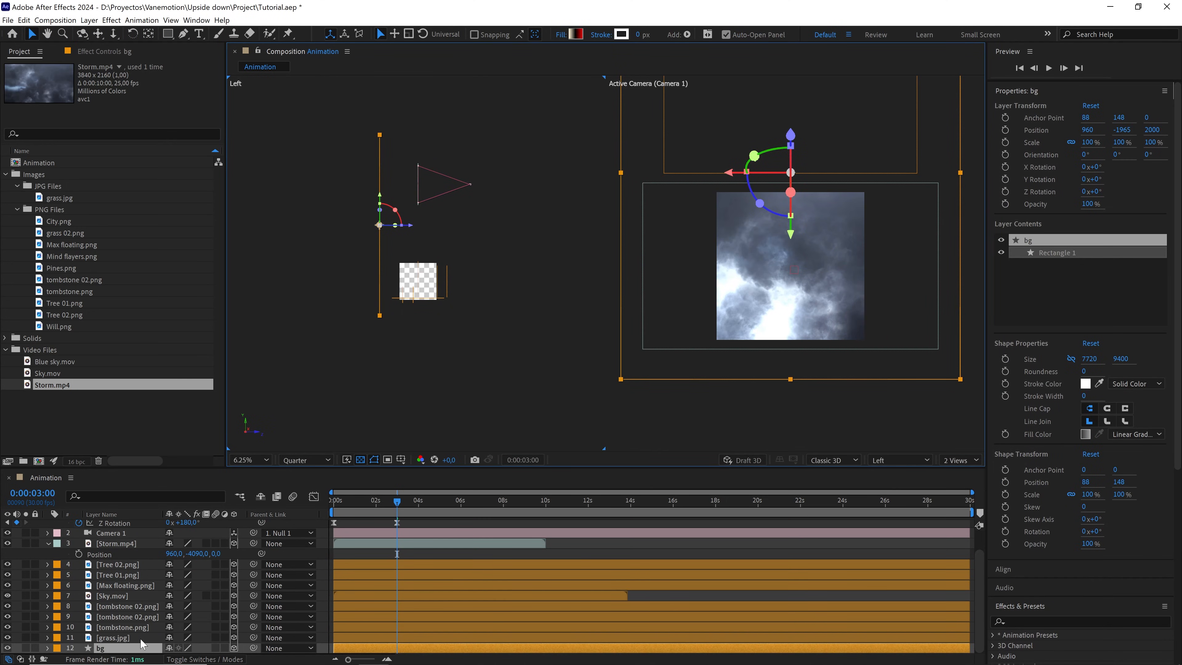
scroll(142, 642, "up", 1)
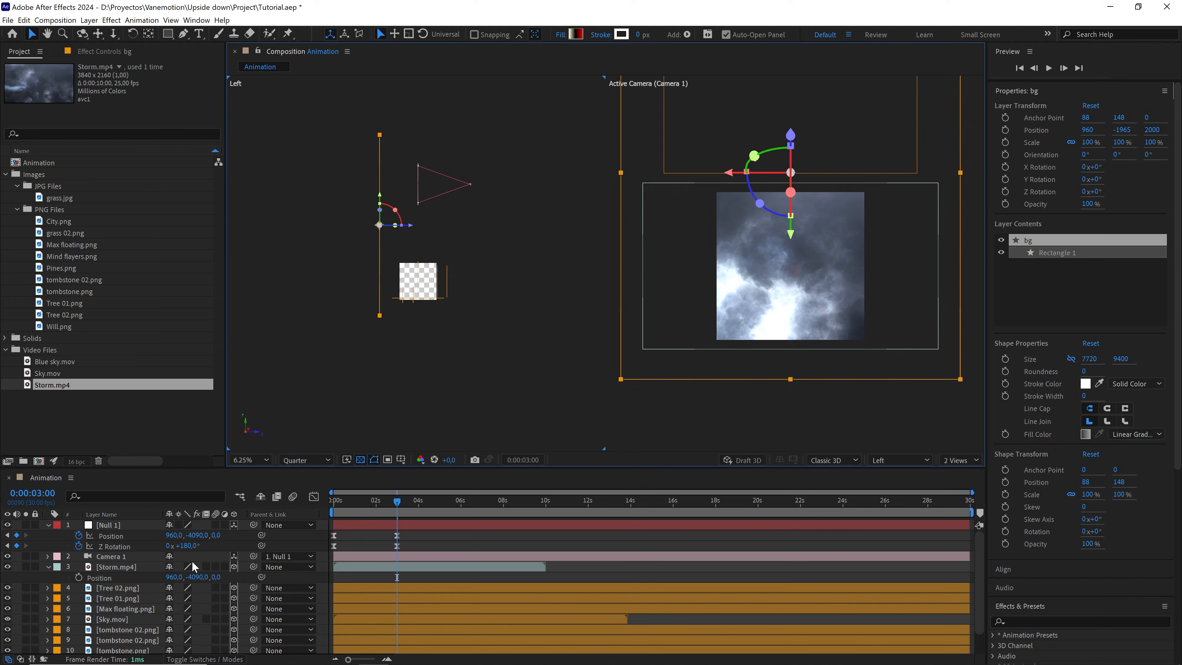
left_click_drag(218, 577, 281, 571)
left_click(223, 576)
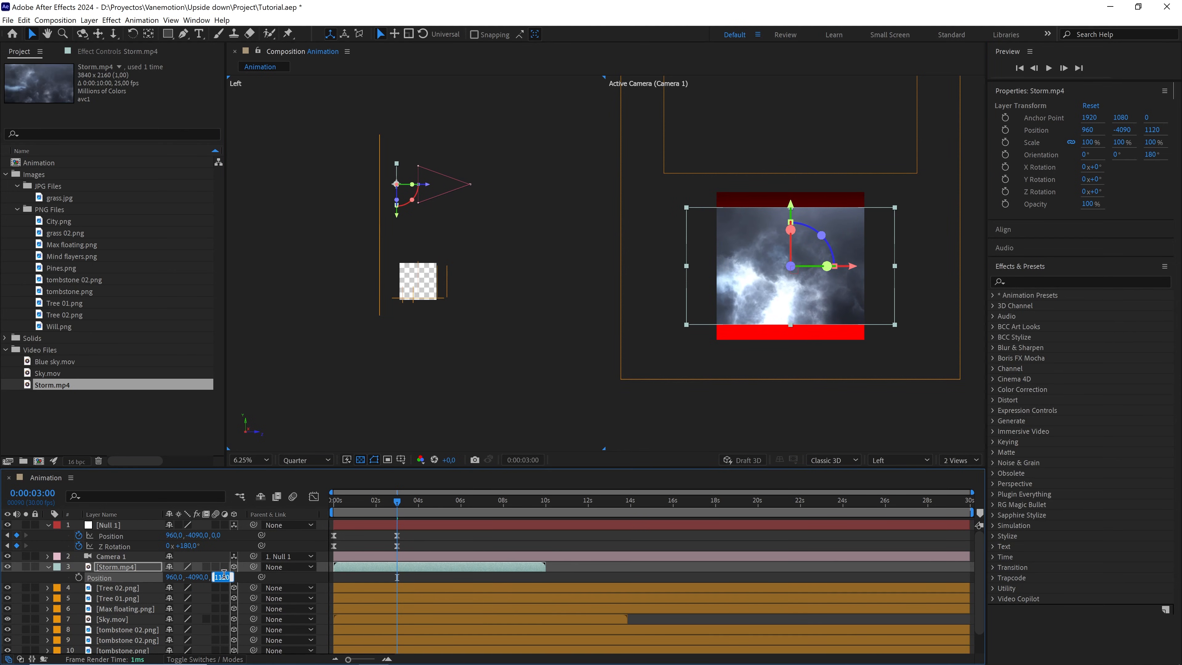
key("Return")
Set the Storm.mp4 layer's scale to 150%
key("s")
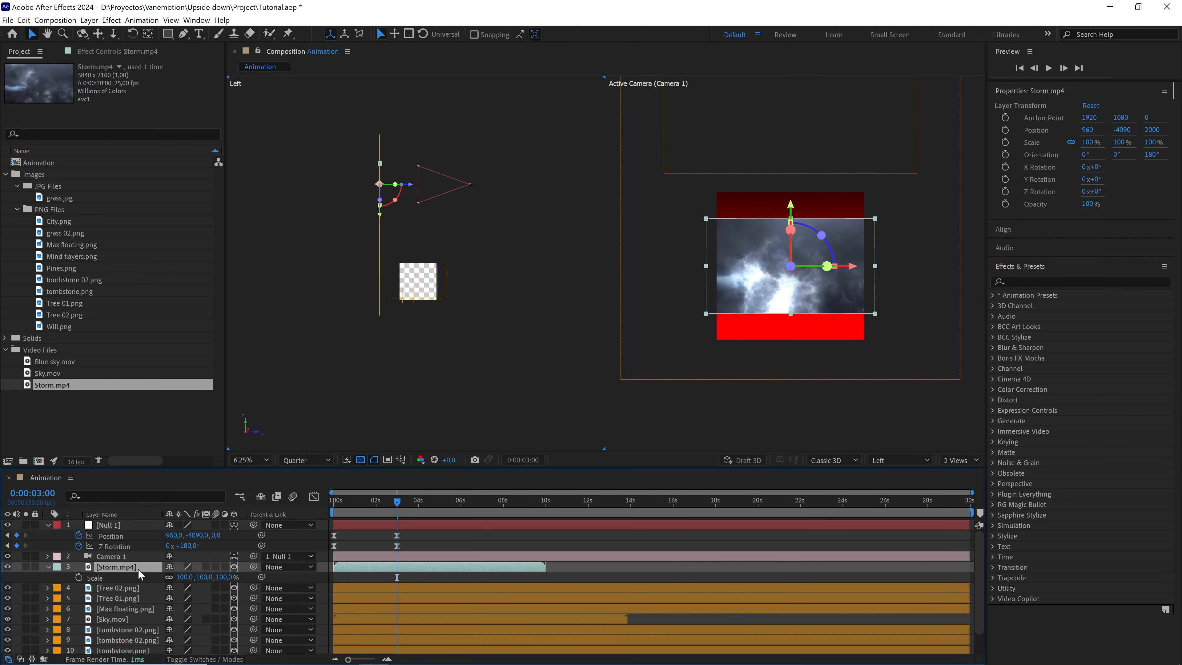
left_click(223, 578)
type("150")
key("Return")
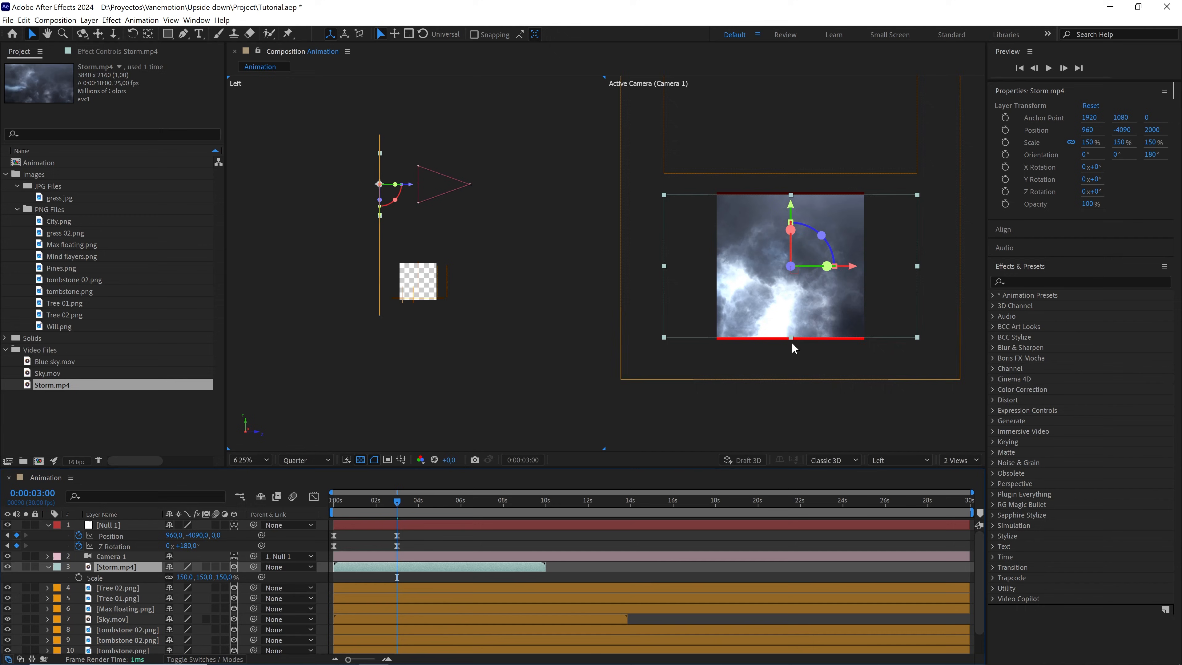
Return to a single camera view and shift the Storm.mp4 layer to a Y position of -3600 to cover the frame's upper edge
scroll(795, 349, "up", 2)
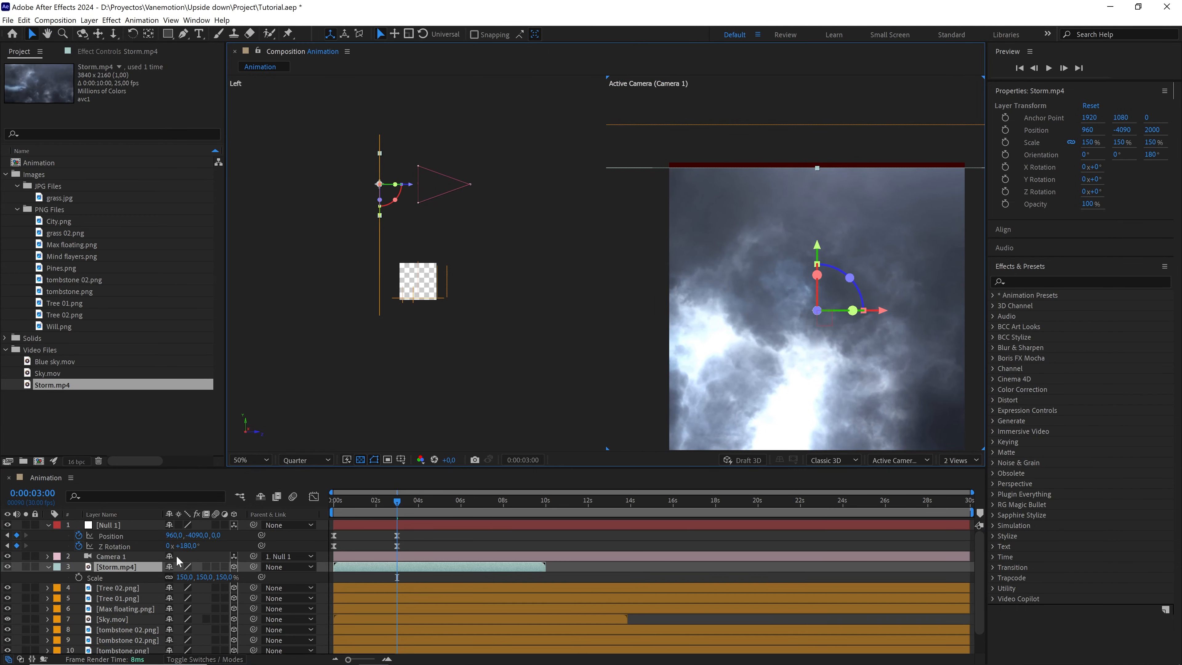
left_click(958, 460)
left_click(956, 473)
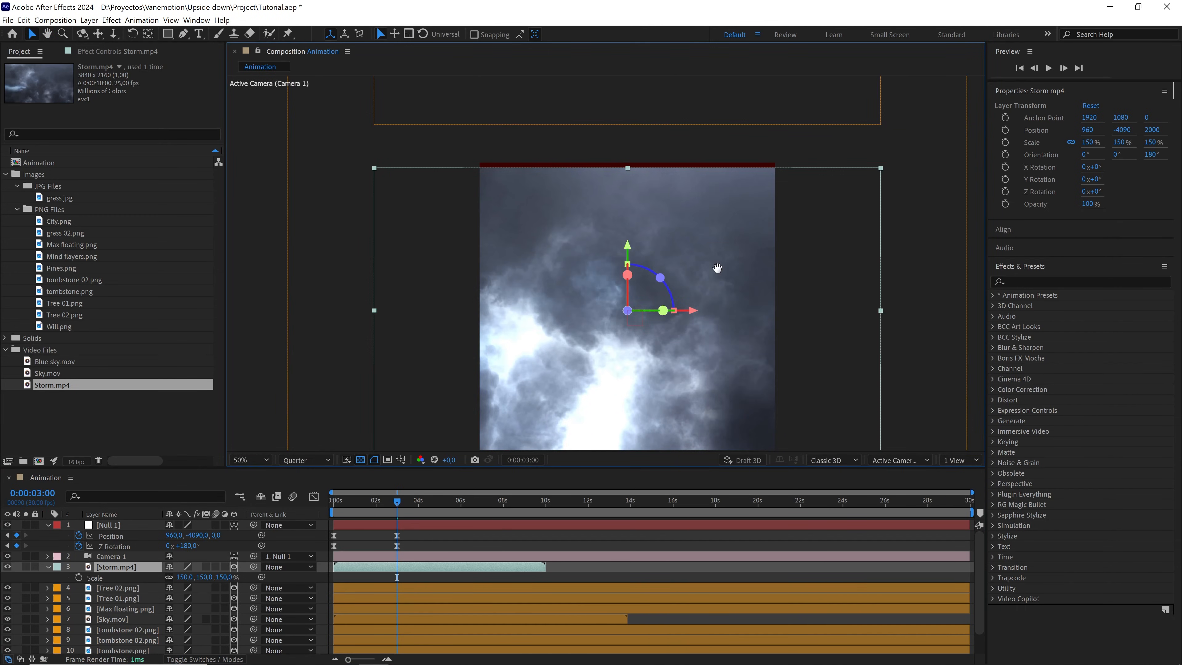
key("v")
left_click_drag(397, 502, 379, 510)
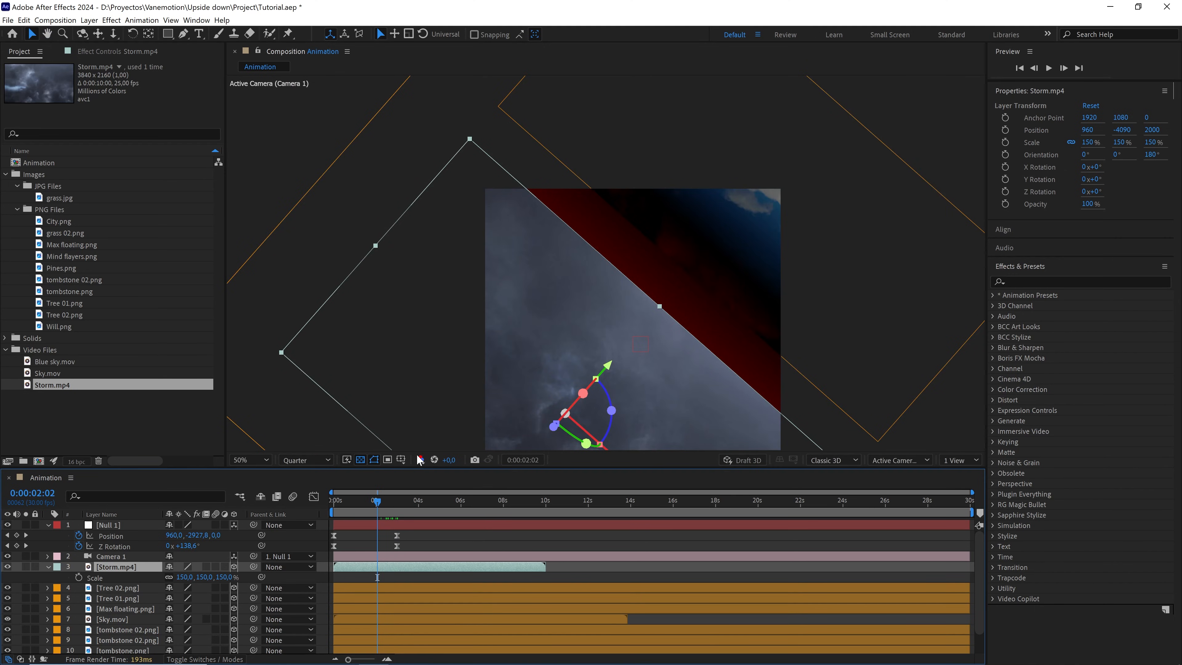
left_click_drag(382, 512, 389, 512)
left_click_drag(475, 274, 514, 338)
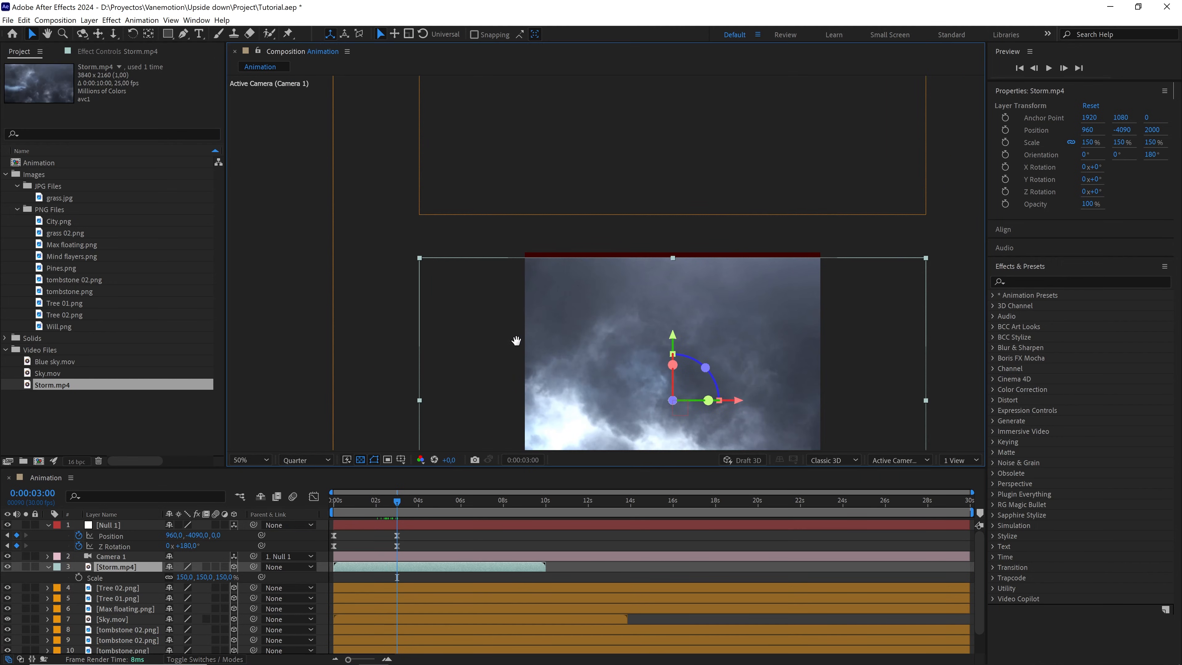
left_click_drag(426, 271, 427, 225)
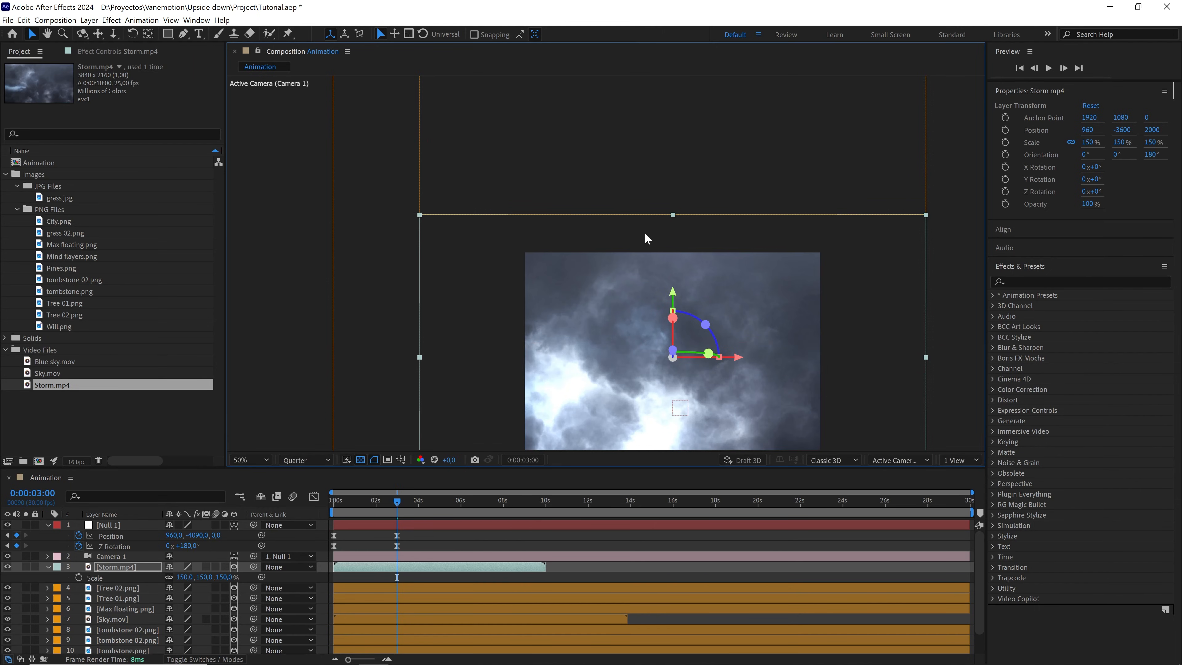
key("comma")
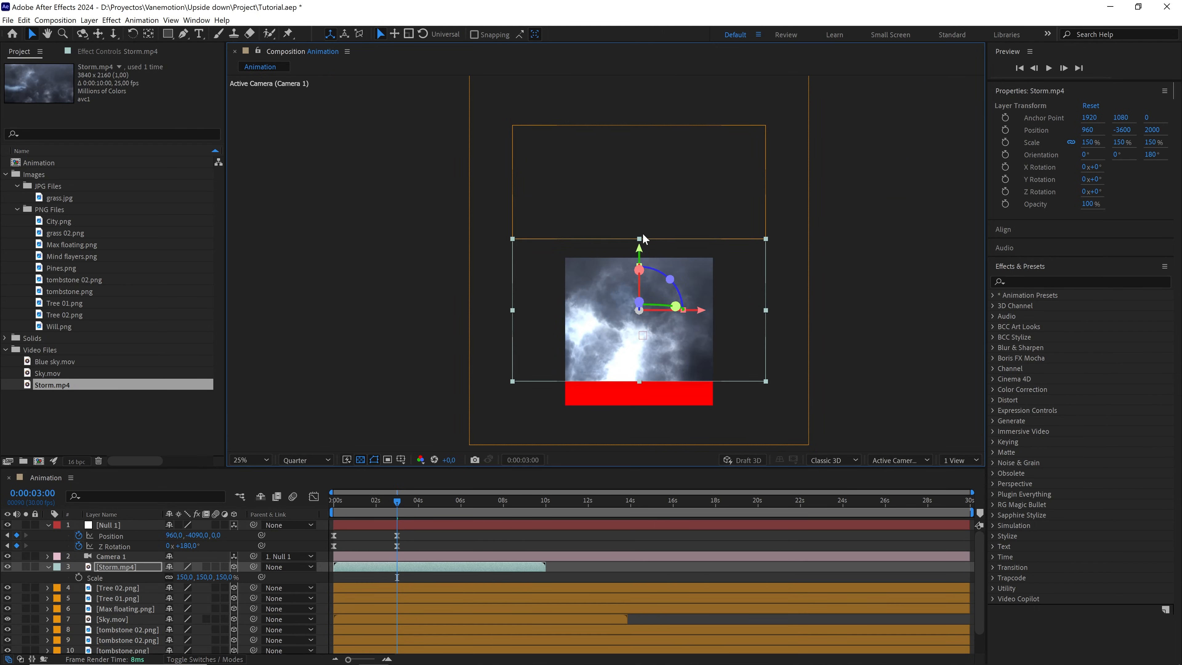
Set the Storm.mp4 layer's blending mode to Overlay
left_click(143, 569)
key("F4")
left_click(184, 567)
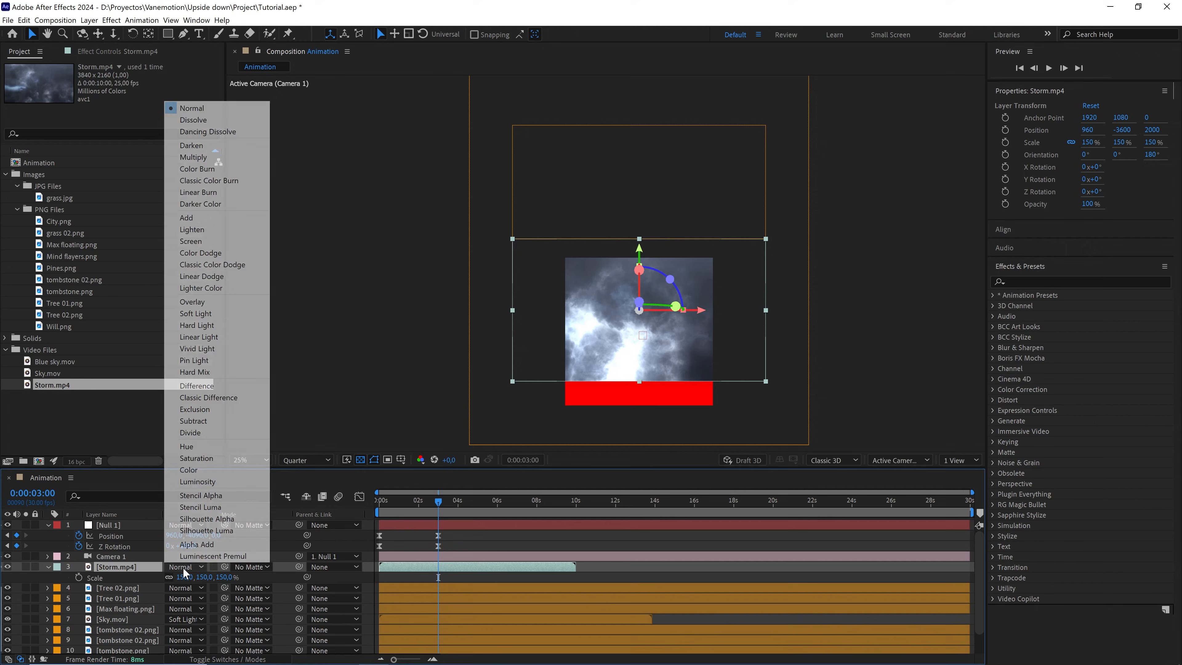
left_click(225, 307)
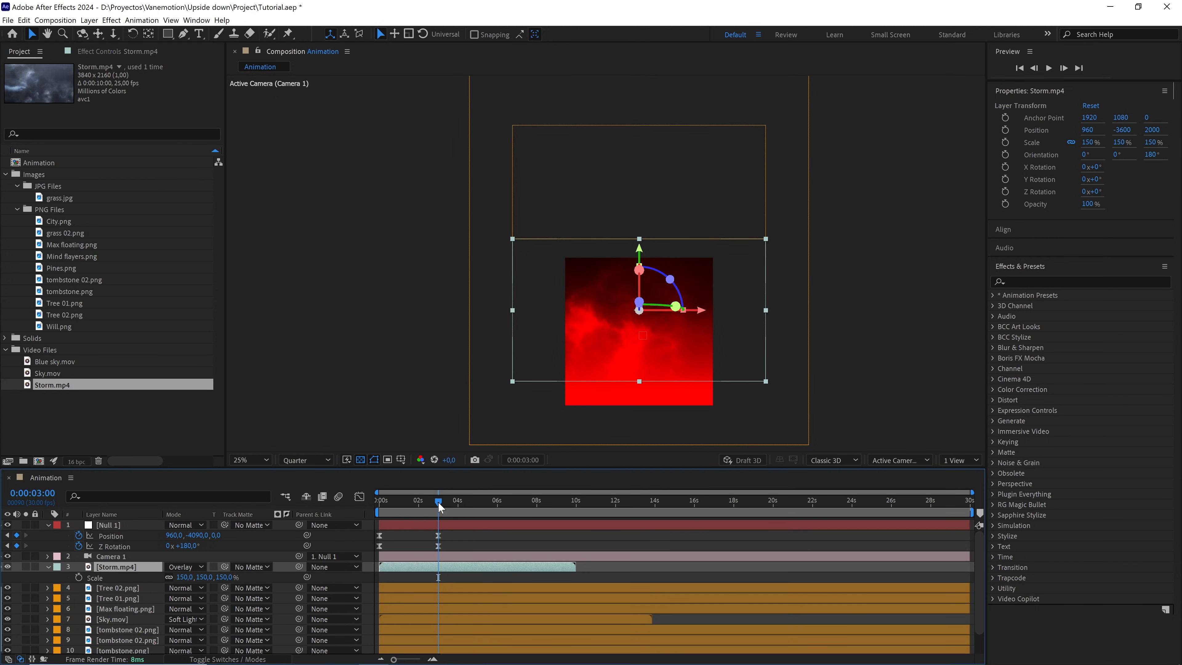
mouse_move(438, 502)
left_mouse_down()
mouse_move(406, 503)
mouse_move(440, 503)
left_mouse_up()
Duplicate the Storm.mp4 layer and rename the copy "storm matte"
key("ctrl+d")
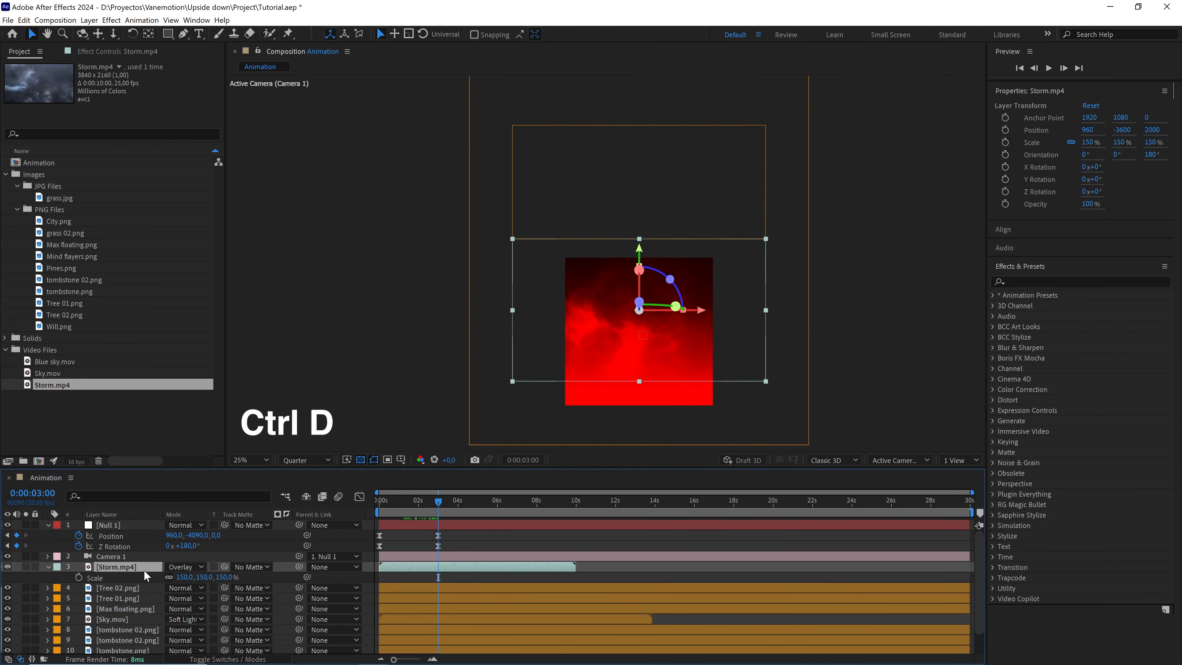
right_click(145, 569)
left_click(172, 540)
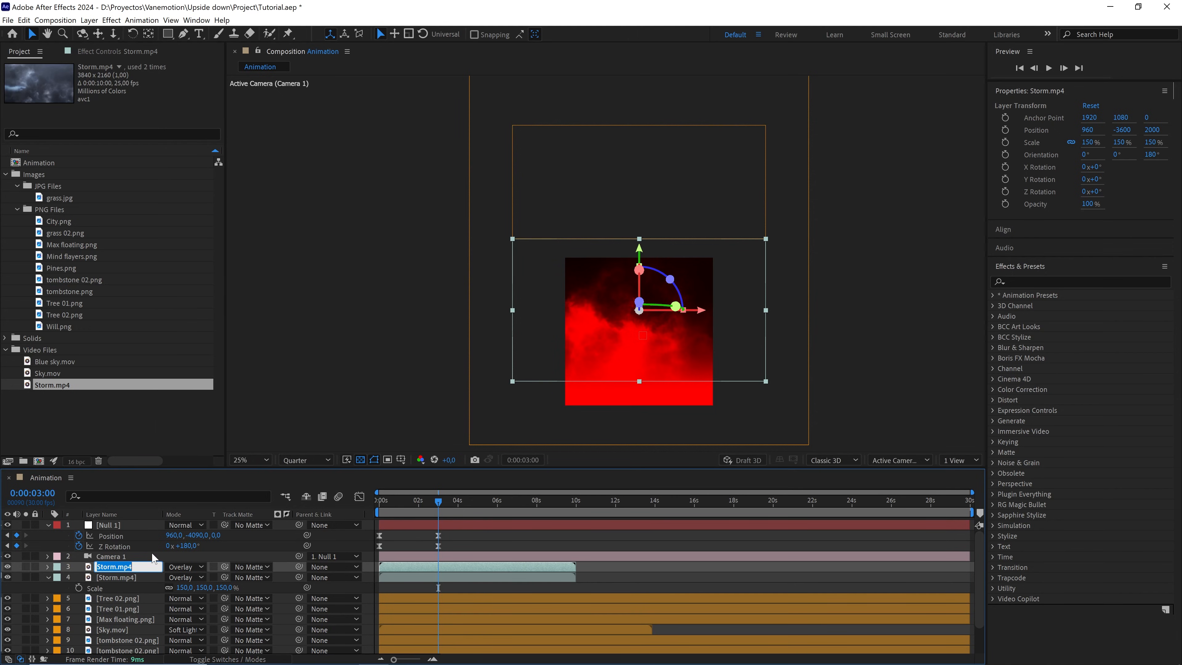
type("st")
left_click(447, 534)
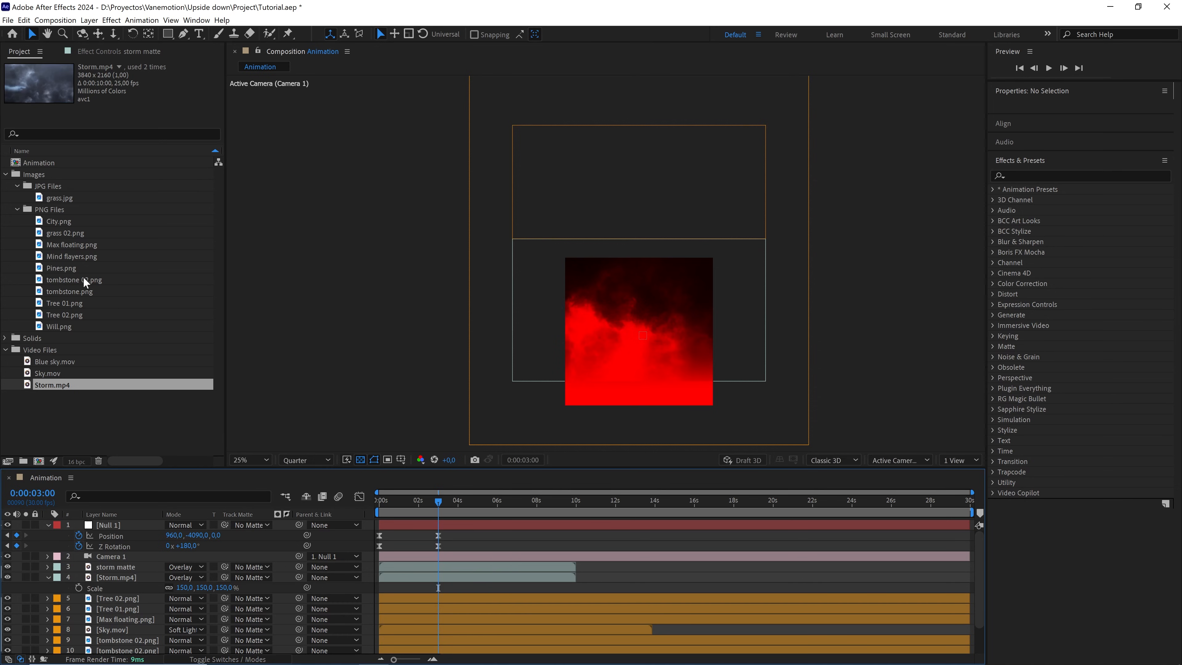
Add Mind flayers.png below the Storm.mp4 layer, make it a 3D layer and centre it in the camera view
left_click(71, 259)
left_click_drag(85, 263, 126, 588)
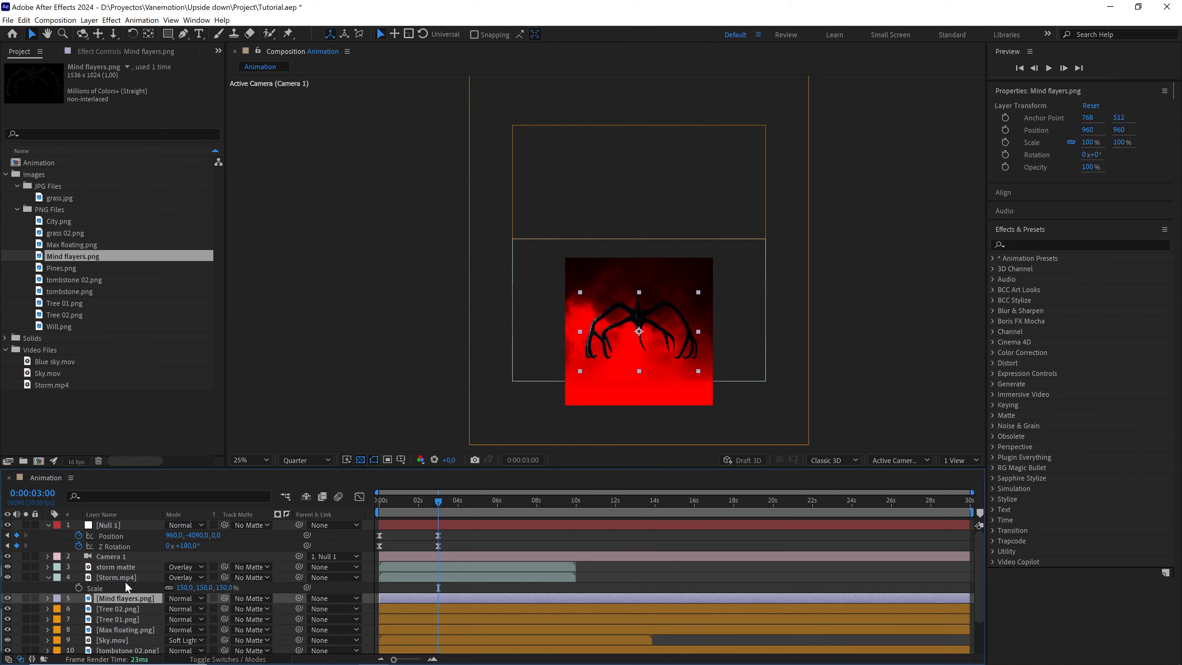
key("F4")
left_click(236, 598)
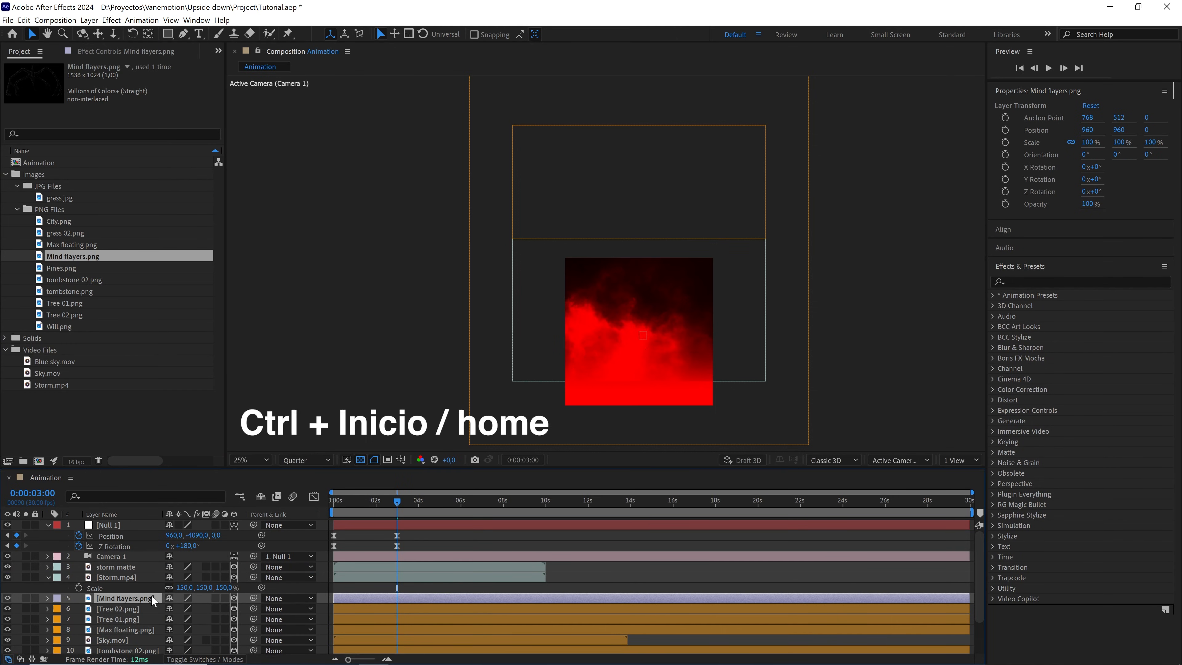
key("ctrl+Home")
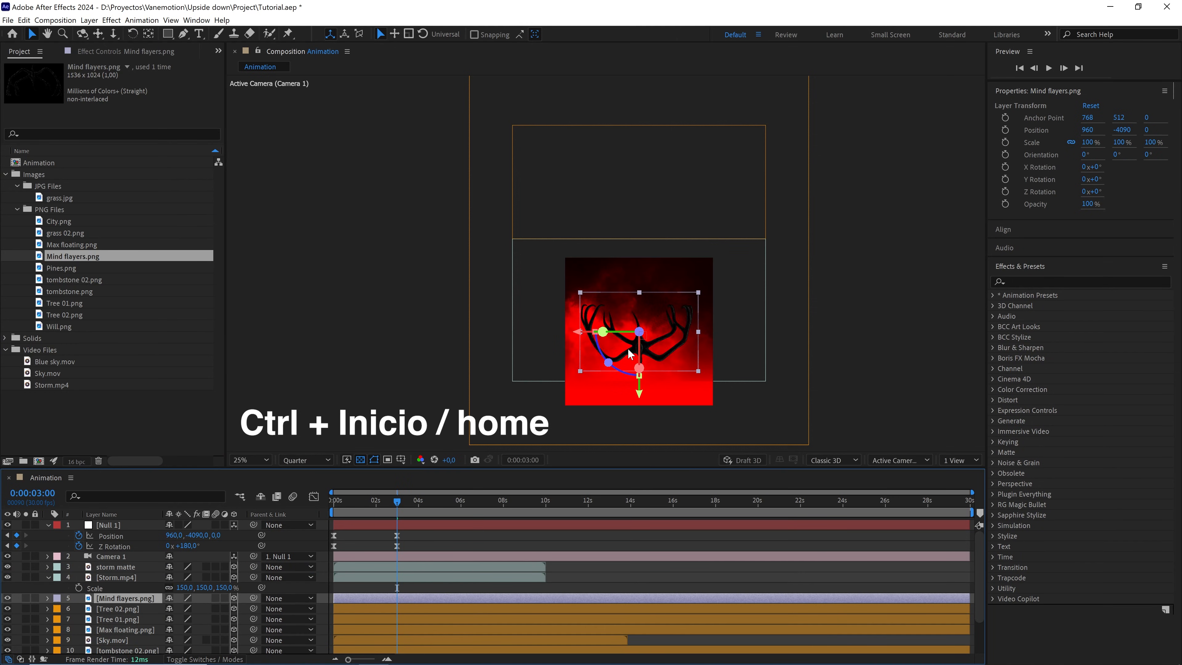
Rotate the Mind flayers layer to a Z orientation of 180° and set its Z position to 2000
left_click_drag(608, 363, 670, 301)
key("p")
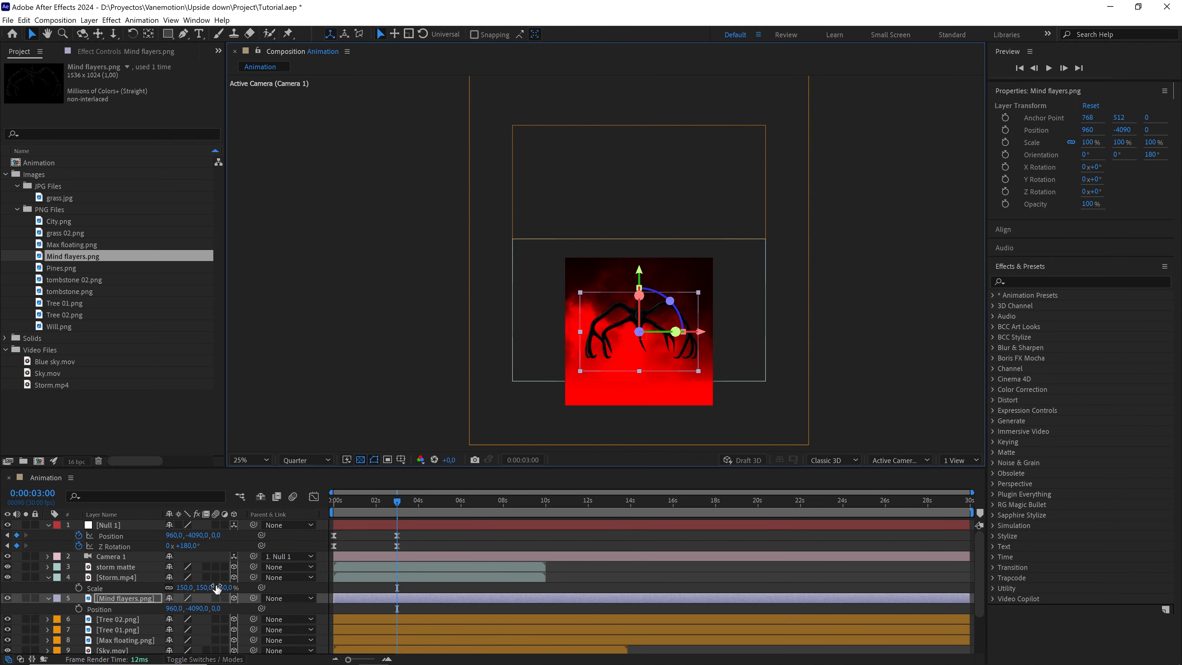
left_click_drag(219, 608, 717, 536)
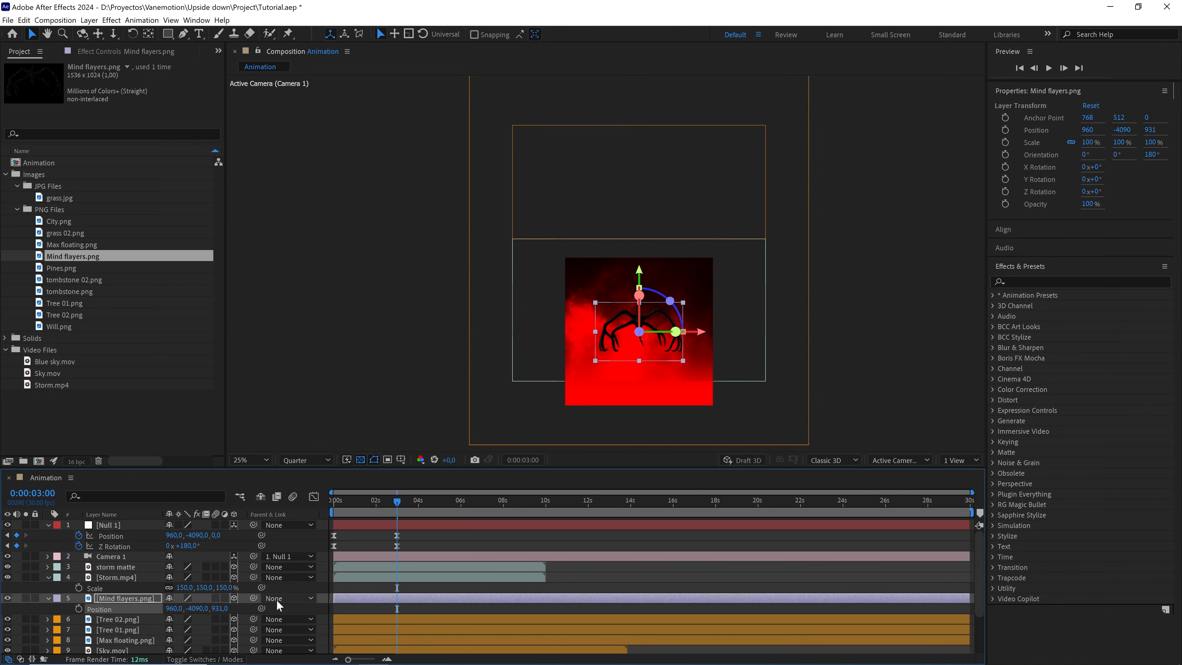
left_click(217, 607)
type("2000")
key("Return")
Set the Mind flayers layer's scale to 200%
key("s")
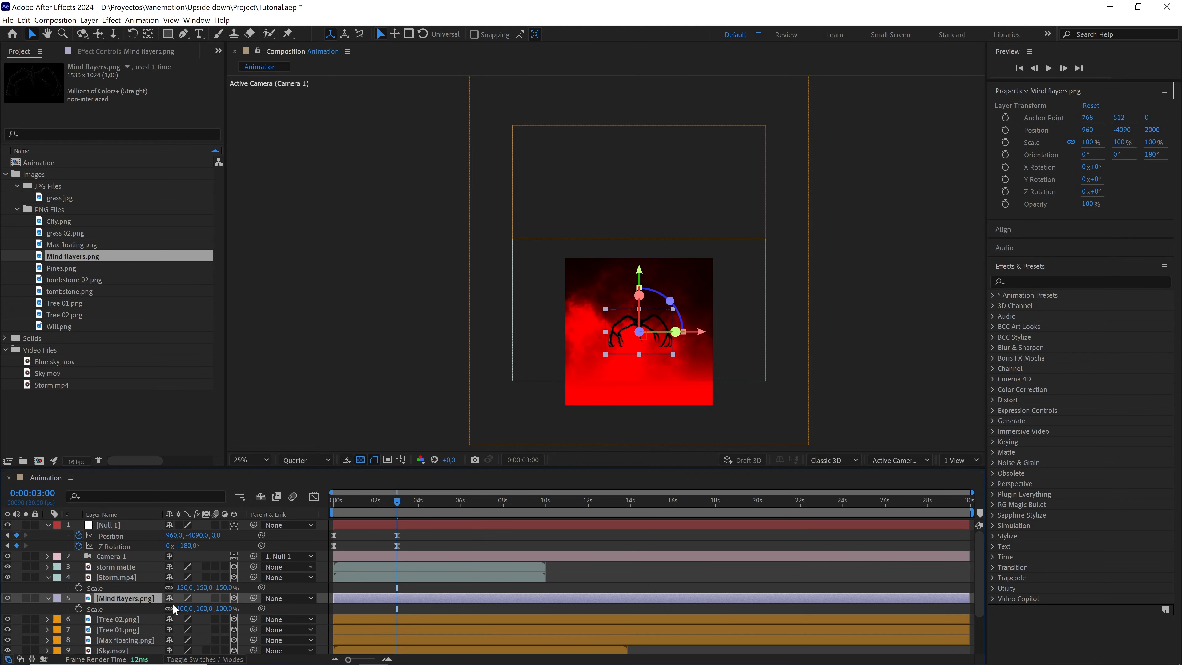
left_click_drag(222, 608, 263, 607)
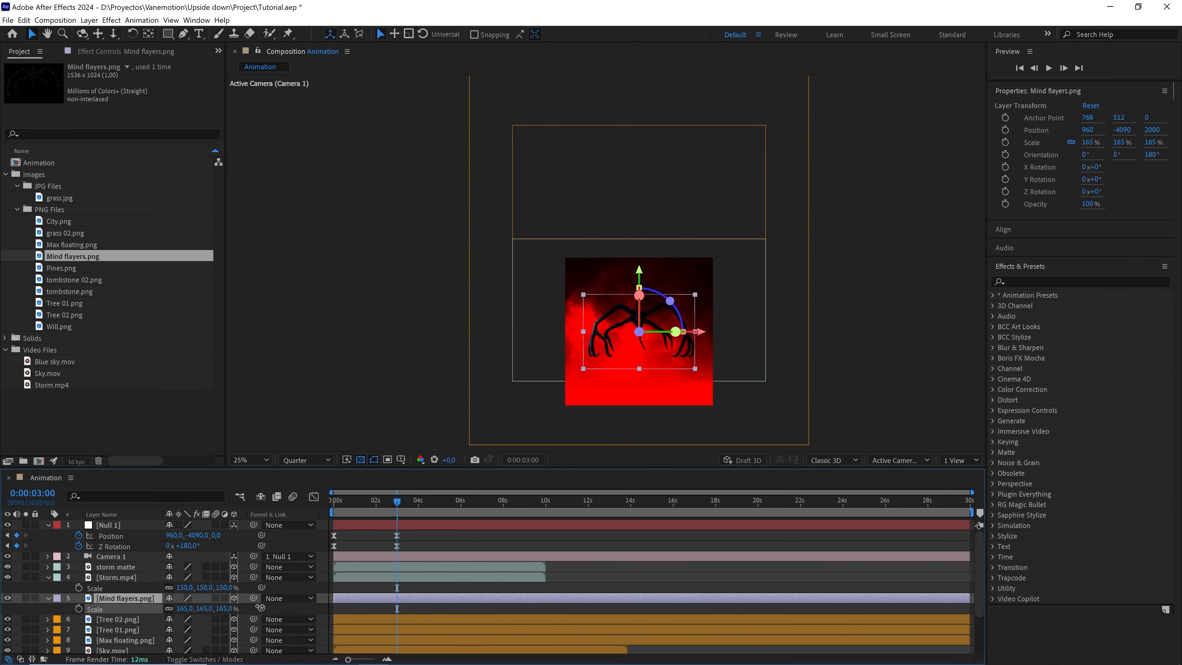
left_click(226, 609)
type("200")
key("Return")
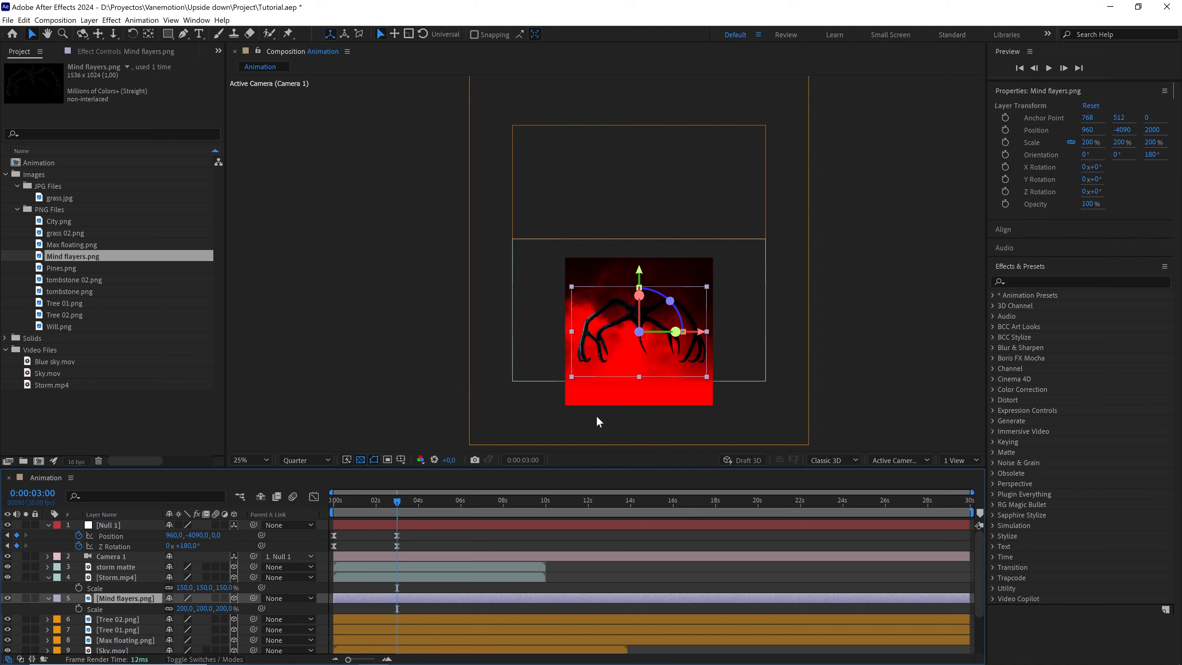
Raise the Mind flayers creature in the frame to a Y position of about -3516
scroll(599, 417, "up", 2)
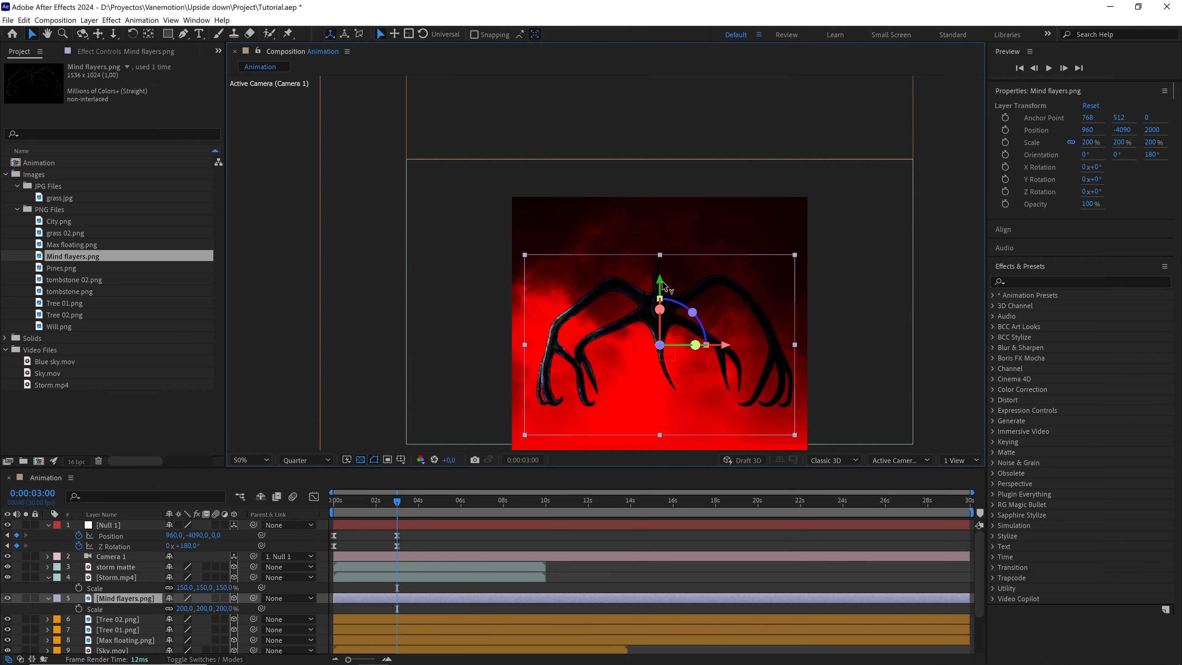
left_click_drag(663, 284, 673, 232)
mouse_move(397, 502)
left_mouse_down()
mouse_move(372, 509)
mouse_move(395, 509)
left_mouse_up()
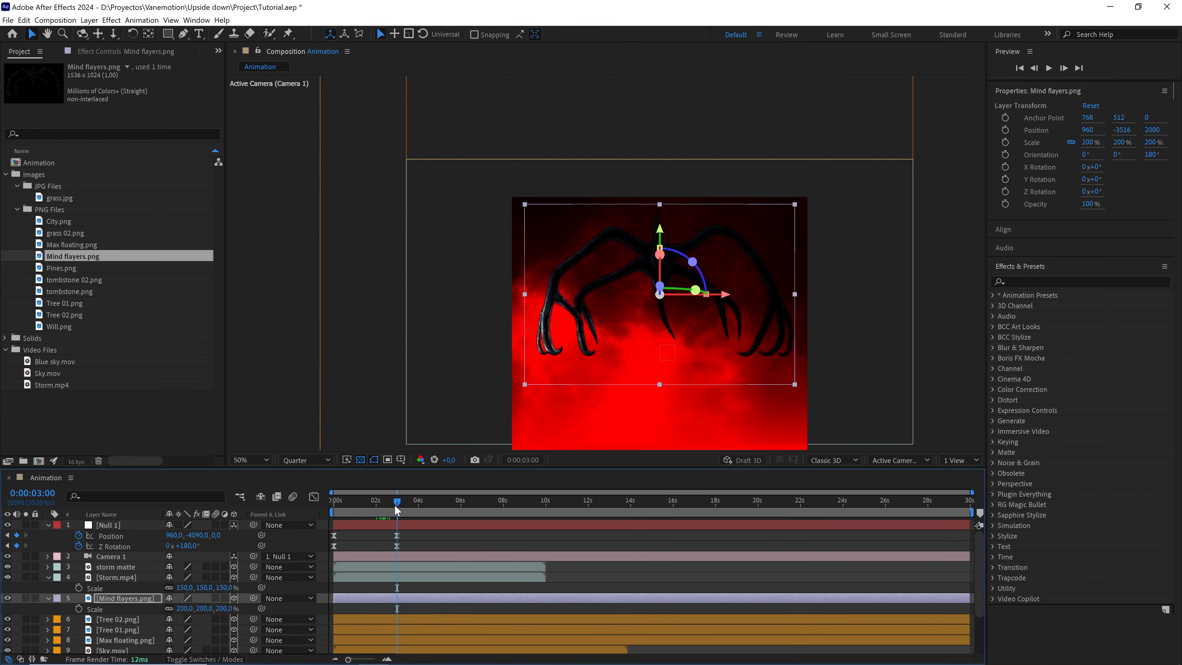
Apply a Fill effect to the Mind flayers layer with the dark red colour 1E0000
left_click(1029, 280)
type("fill")
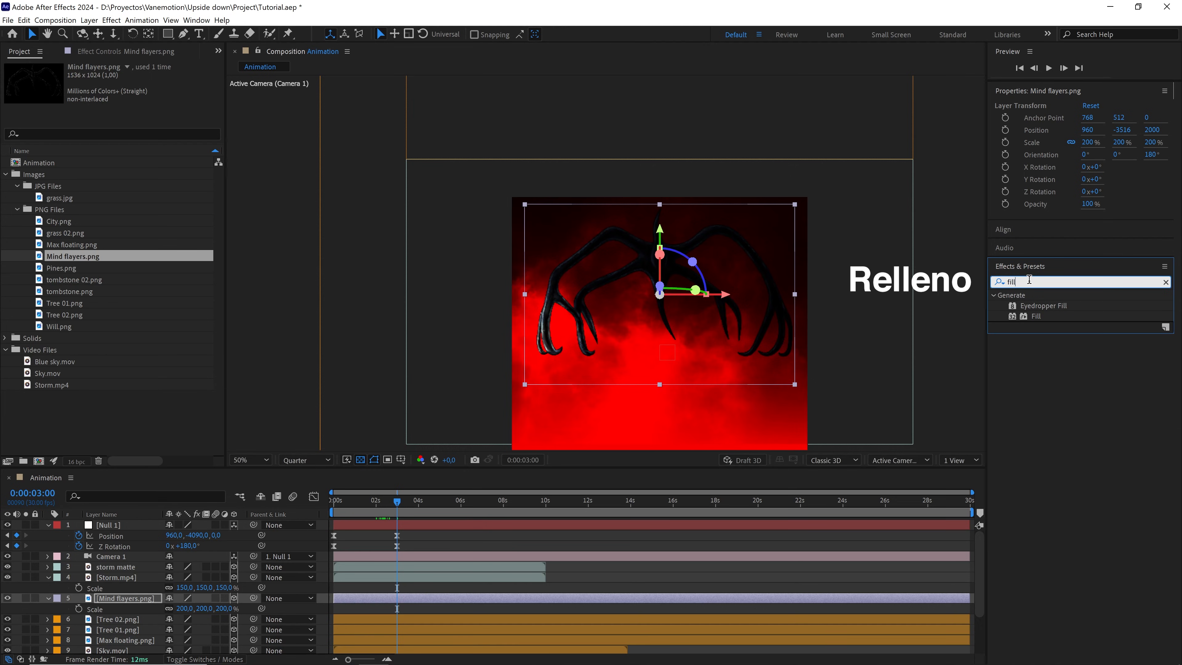
left_click_drag(1035, 316, 134, 599)
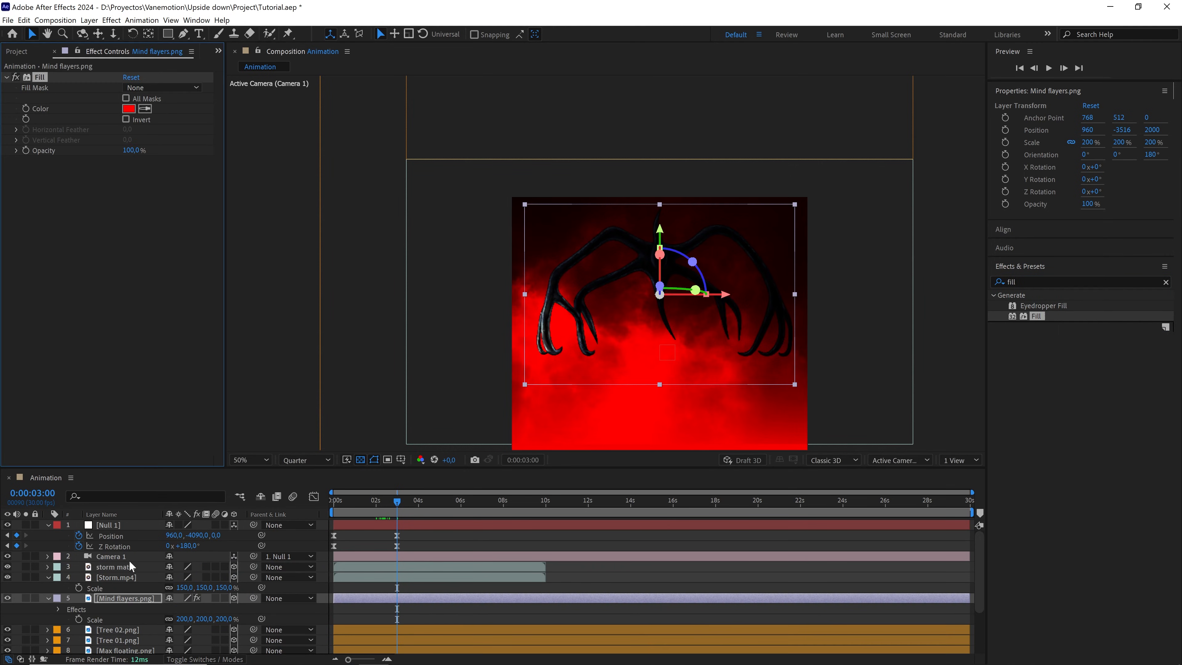
left_click(128, 110)
type("1E0000")
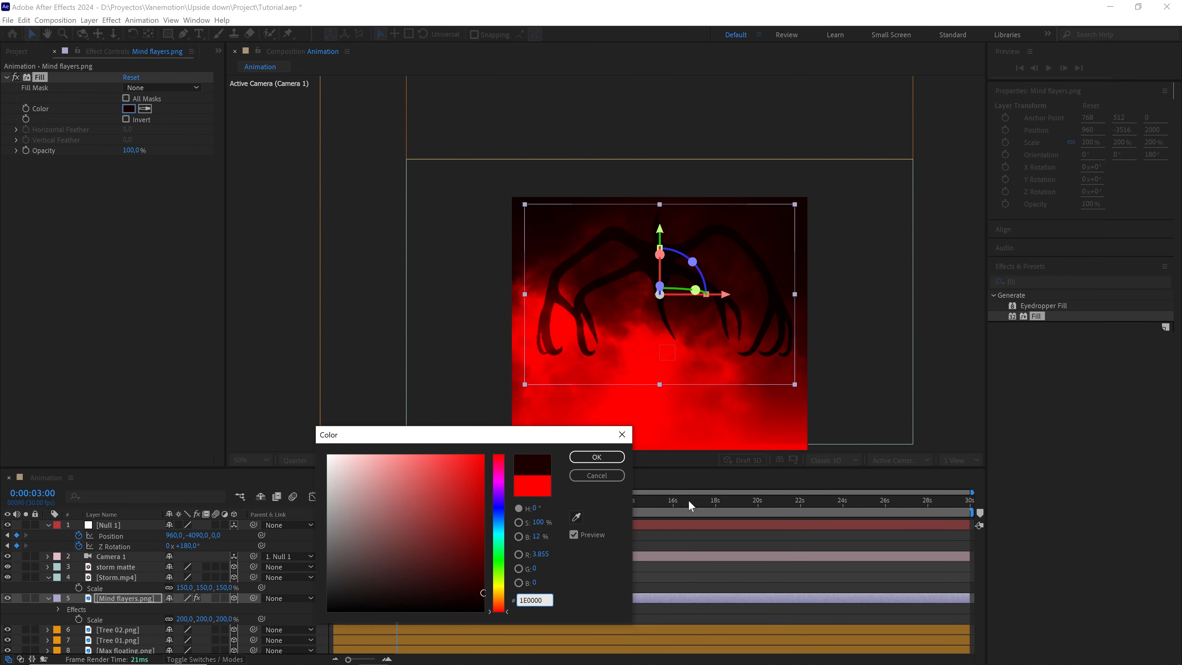
left_click(614, 460)
Set the Mind flayers layer's blending mode to Soft Light
left_click(150, 600)
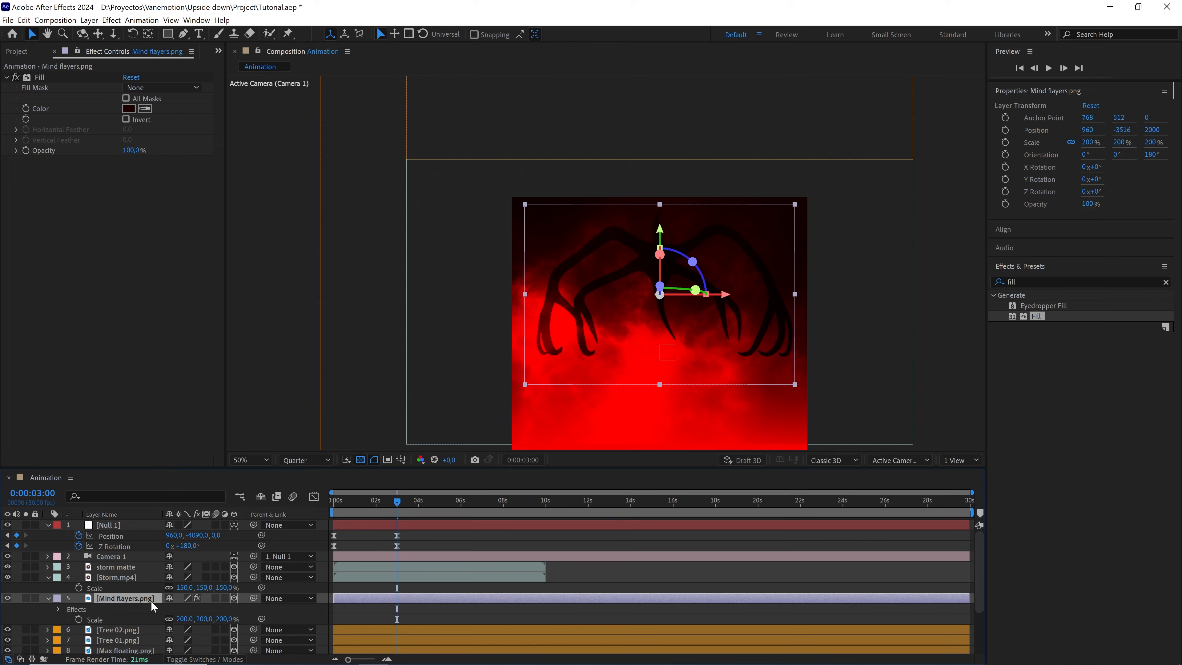
key("F4")
left_click(176, 599)
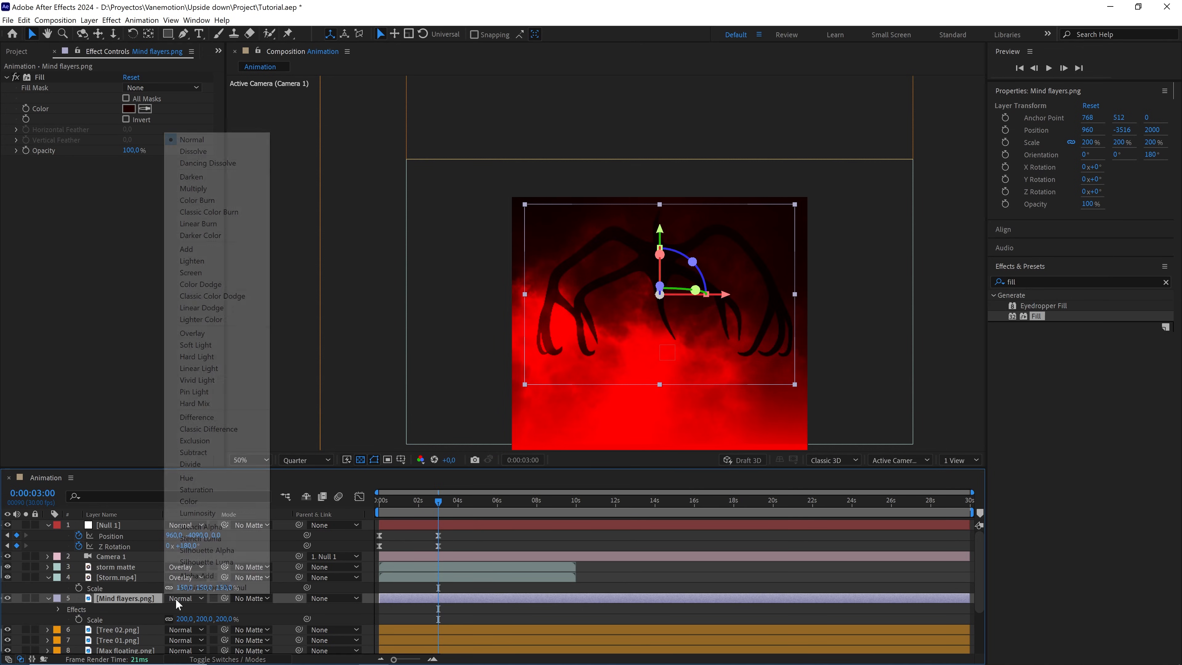
left_click(206, 346)
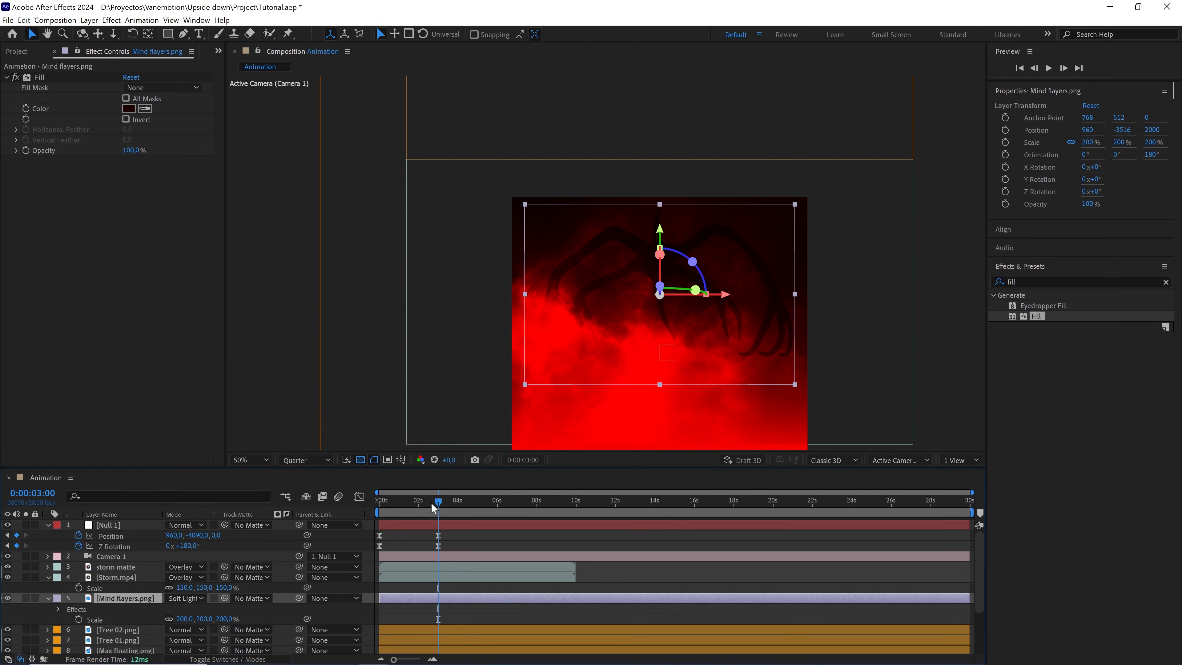
mouse_move(432, 506)
left_mouse_down()
mouse_move(412, 505)
mouse_move(442, 506)
left_mouse_up()
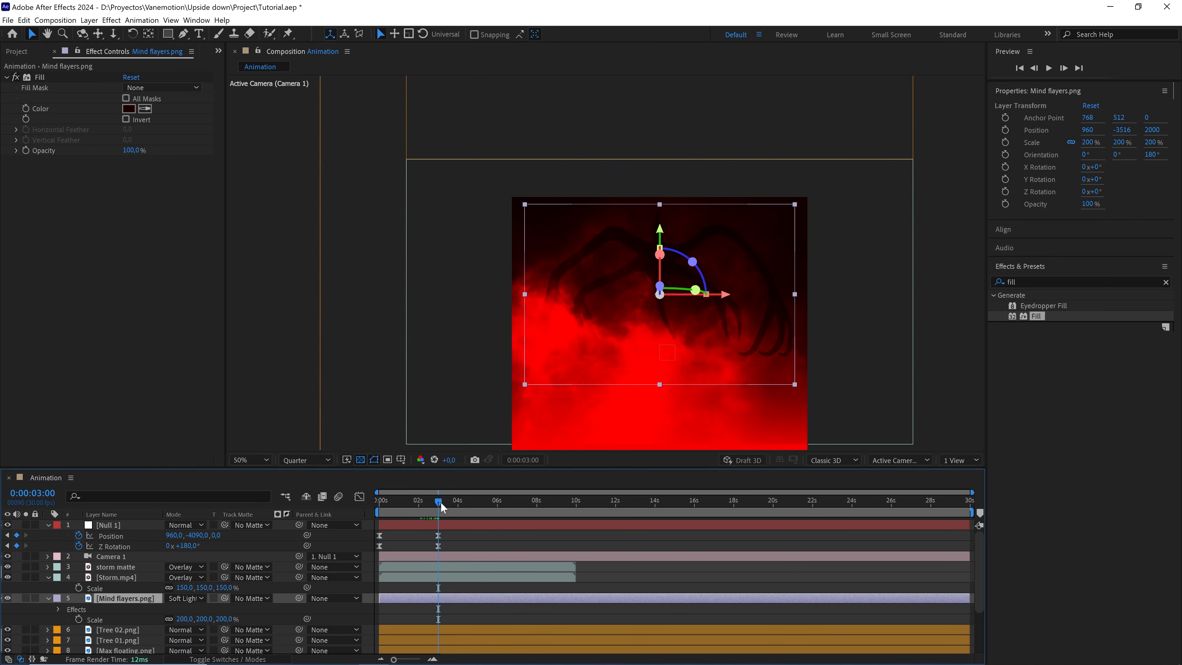
Solo the Mind flayers layer and draw a rectangular mask around the creature's upper part, cutting off the leg tips
left_click(26, 597)
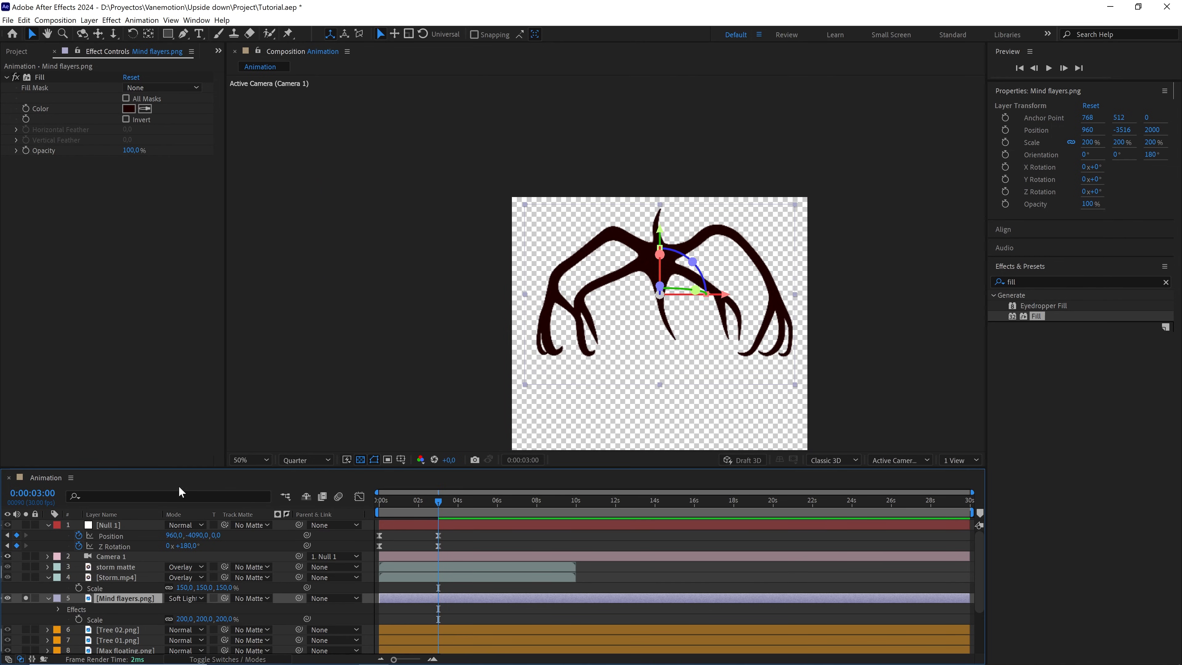
left_click_drag(168, 33, 200, 40)
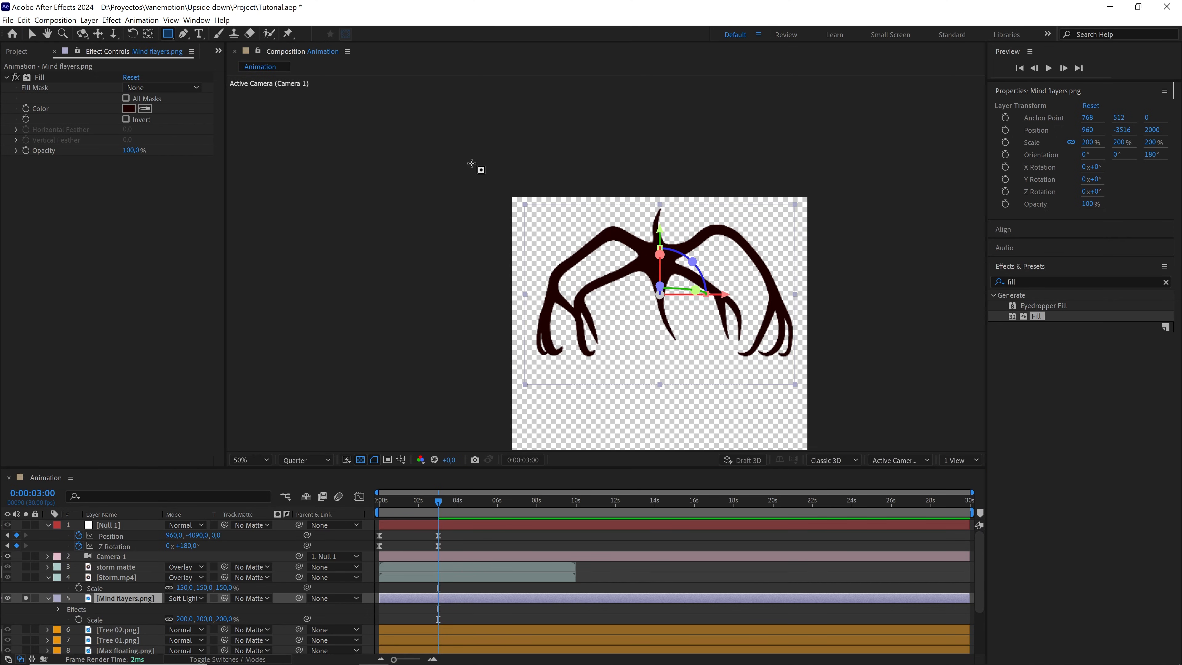
mouse_move(432, 113)
left_mouse_down()
mouse_move(717, 260)
mouse_move(880, 311)
left_mouse_up()
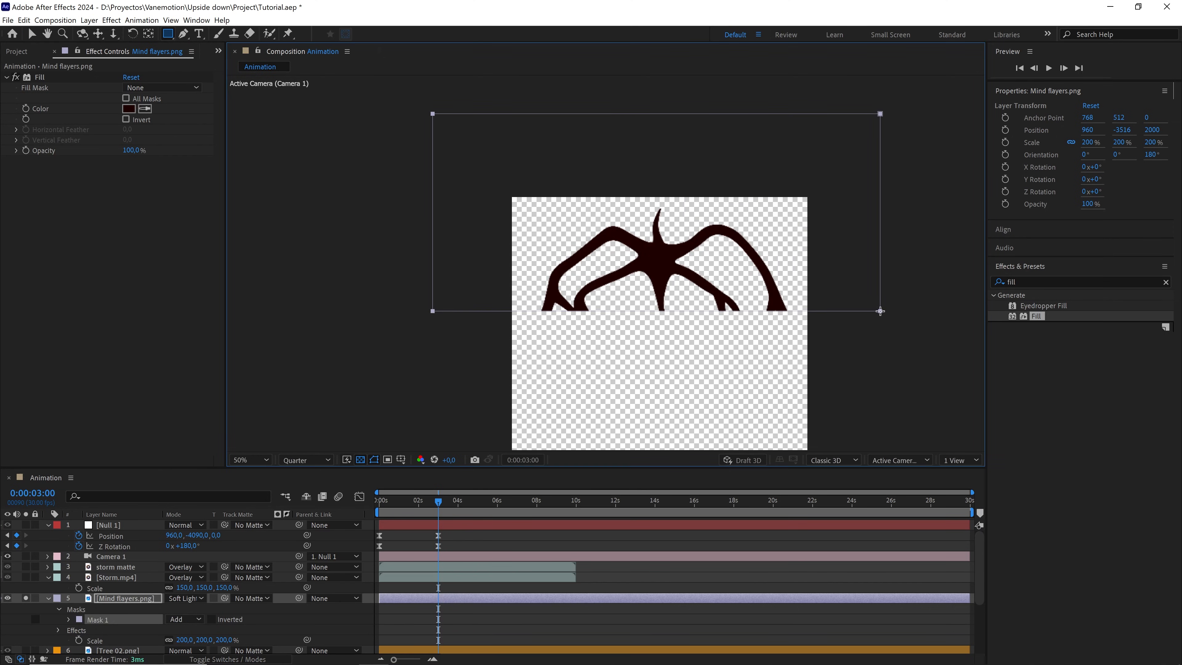
Feather the Mind flayers layer's mask by 200 pixels and turn off the layer's solo
left_click(70, 619)
left_click(195, 627)
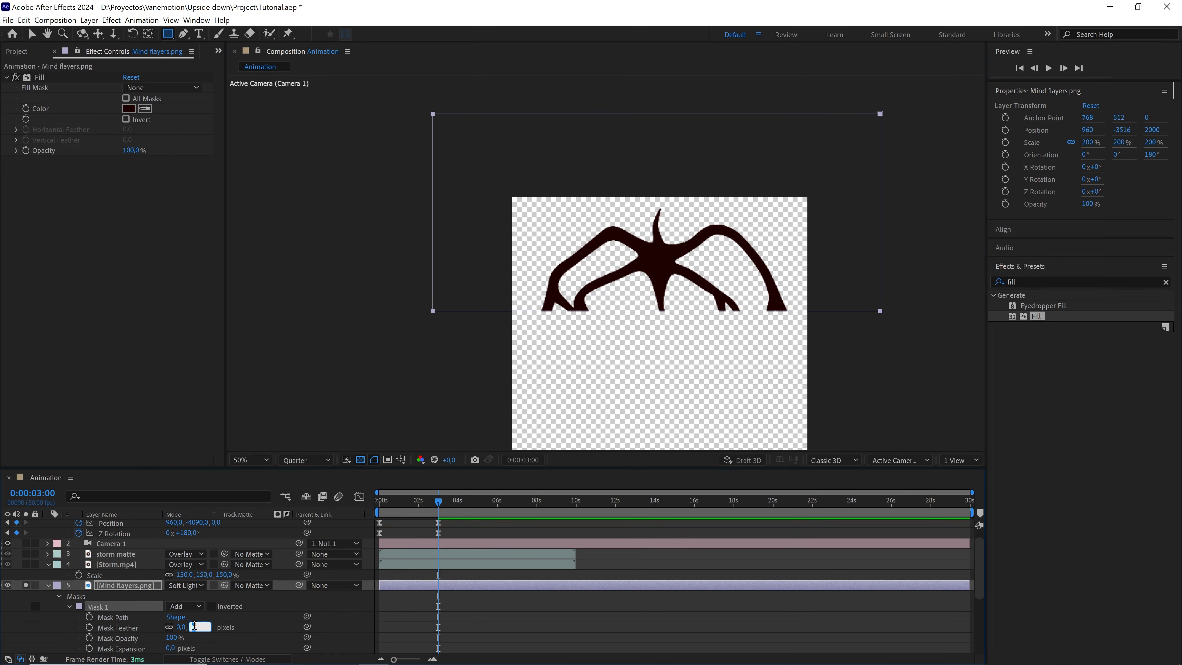
left_click(245, 627)
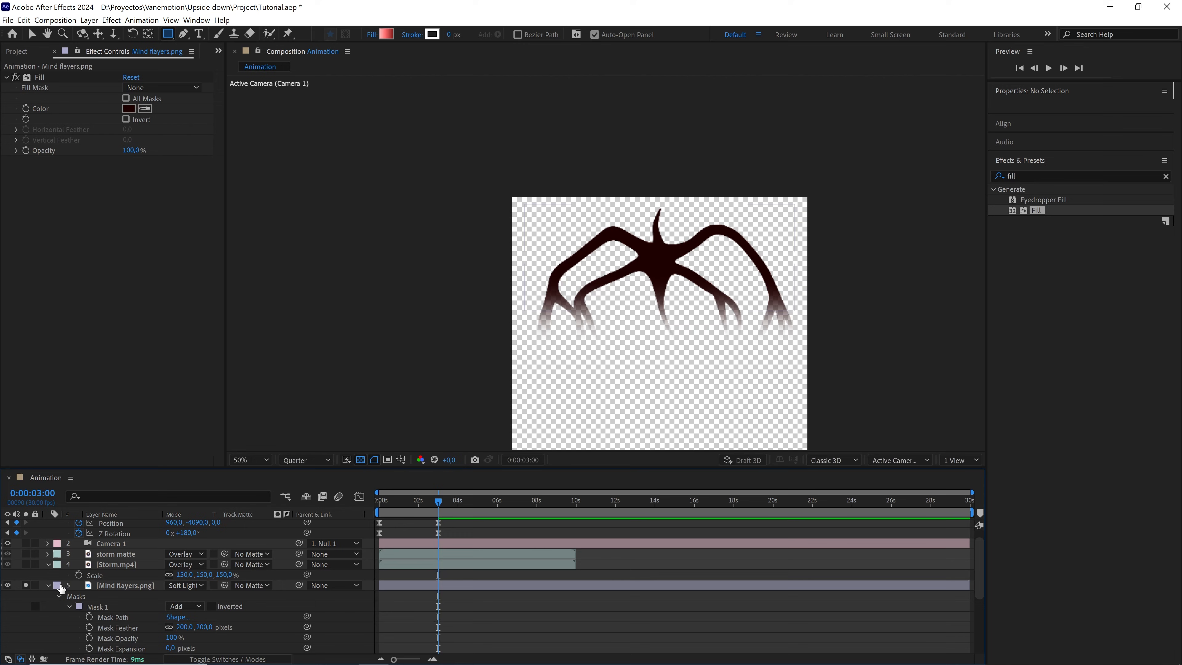
left_click(48, 586)
left_click(26, 585)
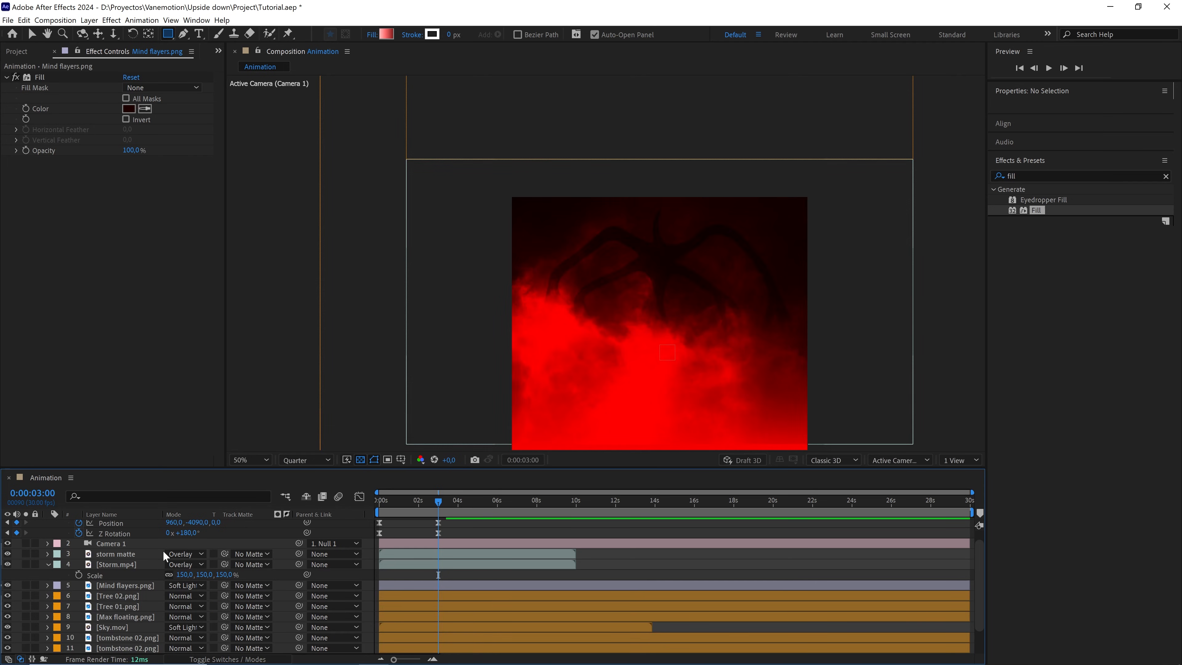
Solo the storm matte and Mind flayers layers together and move the current time to 0:00:04:12
left_click(118, 586)
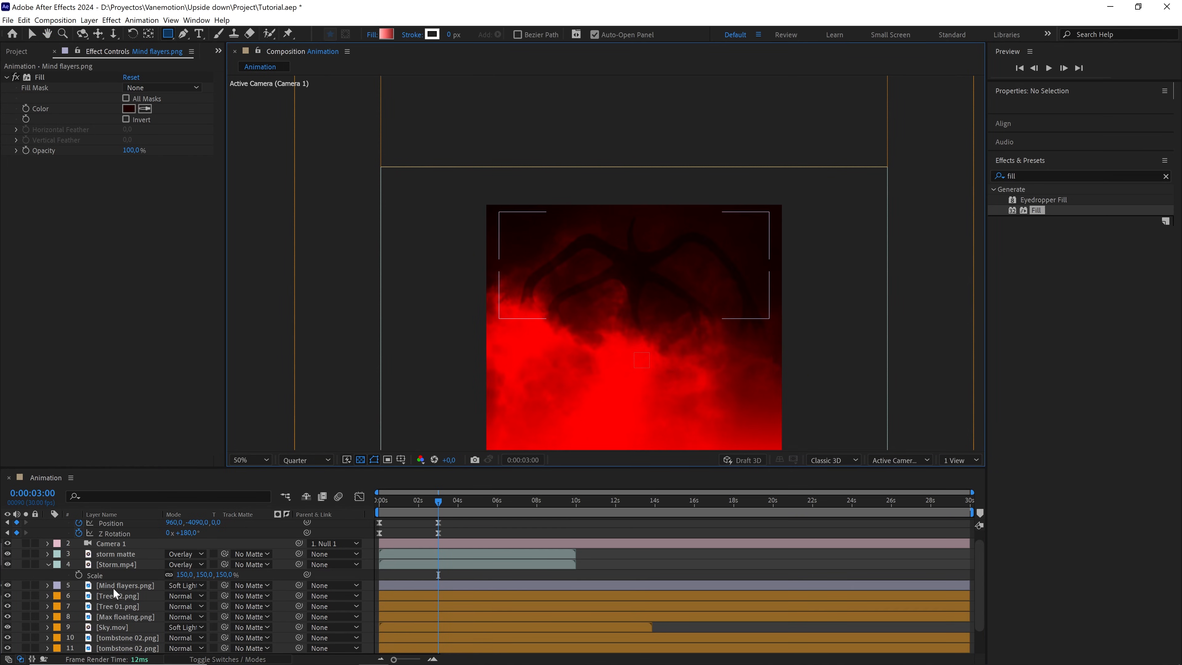
left_click(130, 555, "ctrl")
left_click(26, 553)
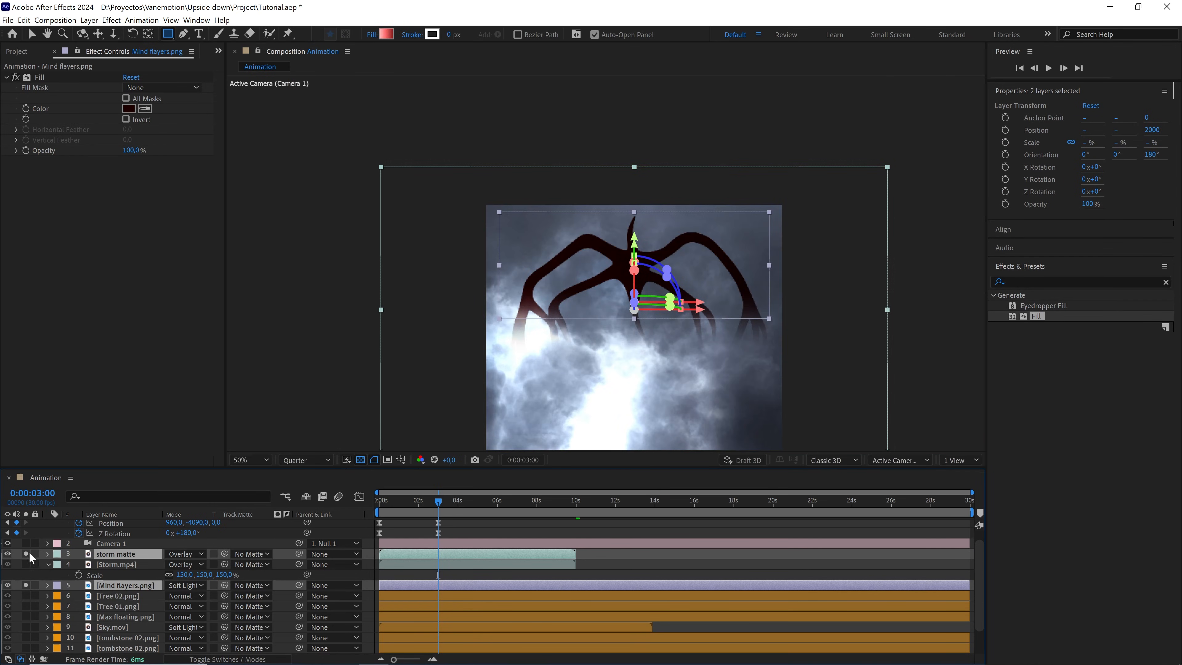
left_click(599, 564)
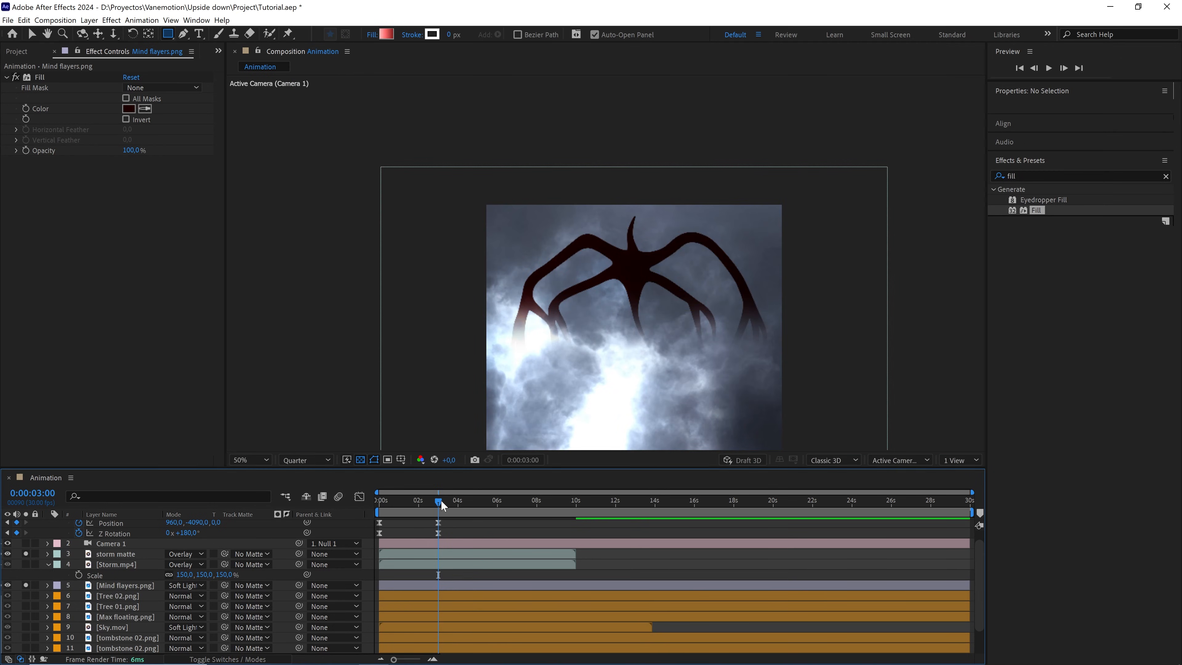
left_click_drag(440, 500, 467, 507)
Apply the Tint effect to the storm matte layer to make it black and white
left_click(106, 554)
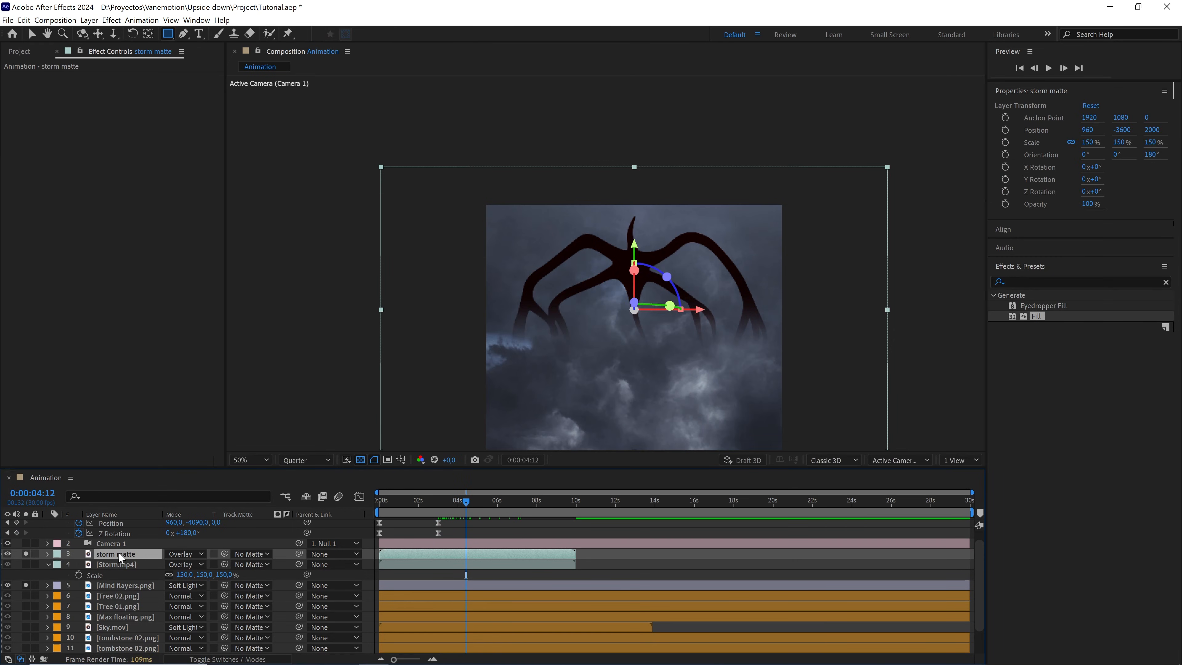
left_click(1166, 283)
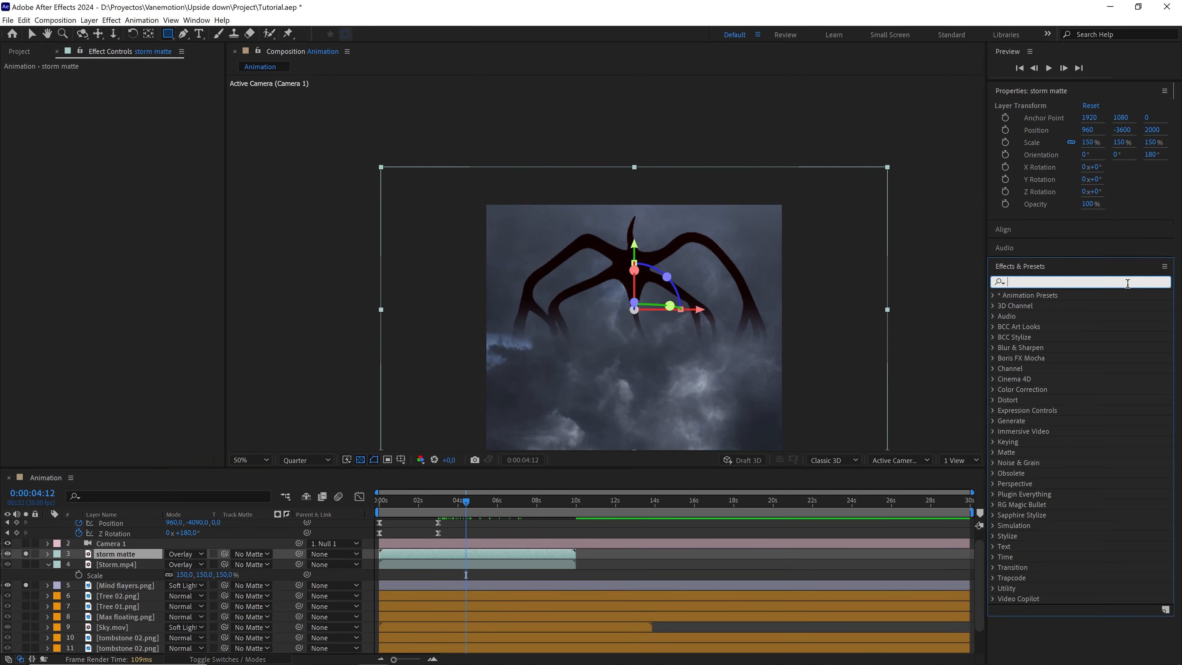
left_click(1126, 283)
type("tint")
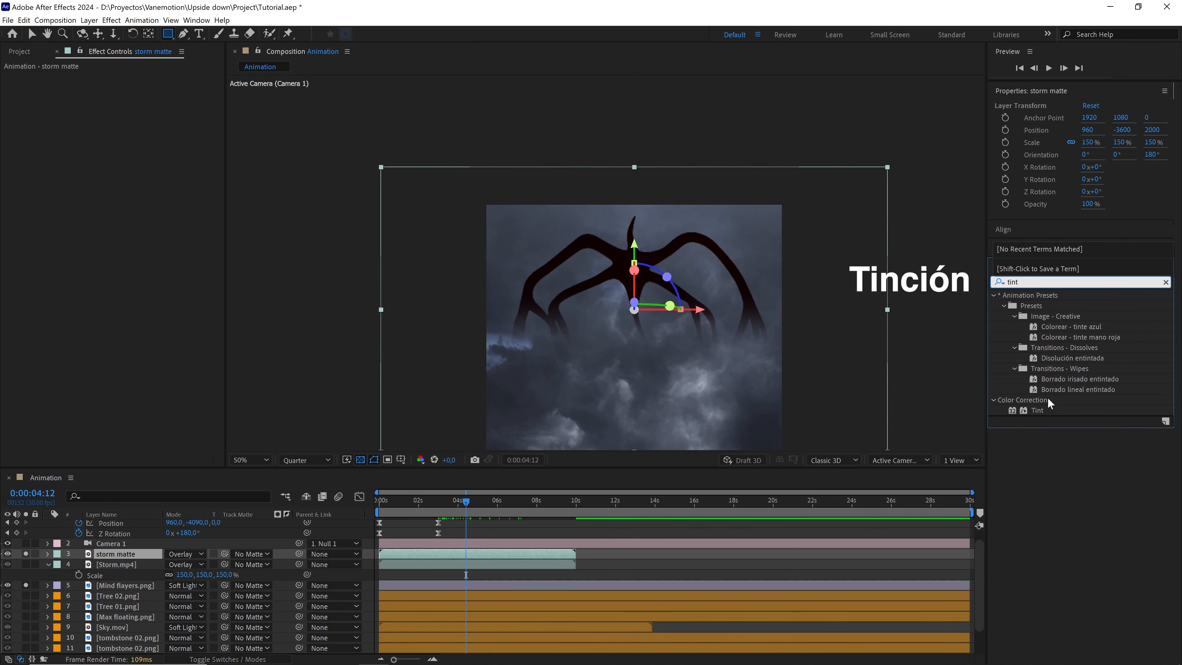
double_click(1038, 410)
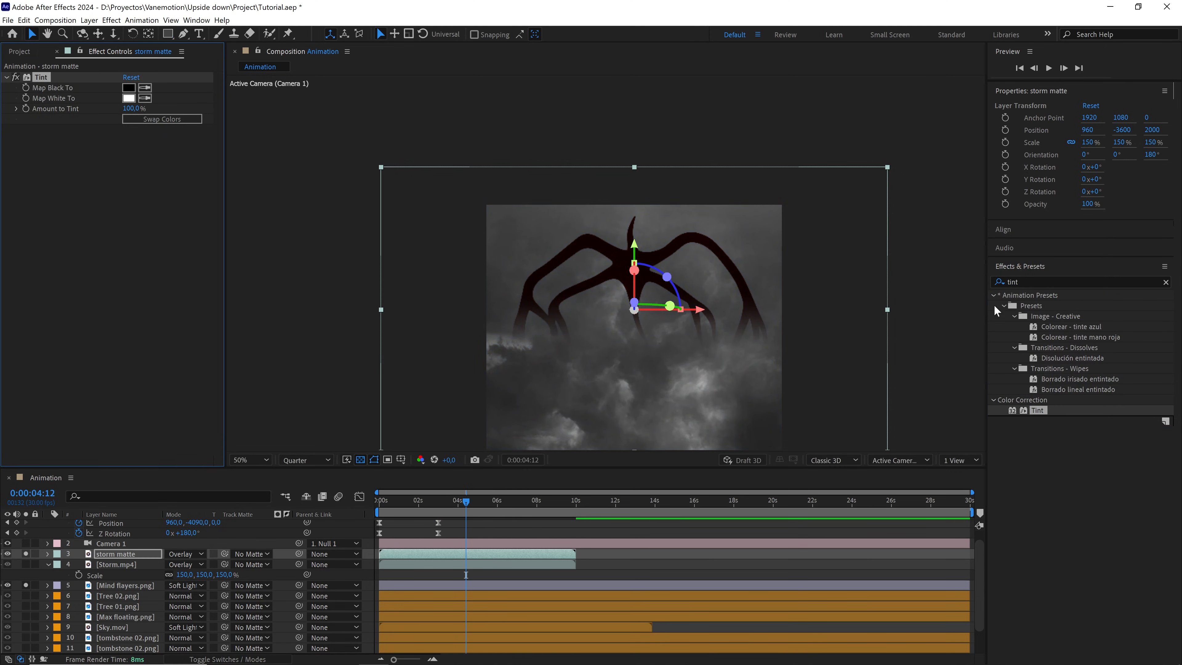
Apply the Extract keying effect to the storm matte layer
left_click_drag(1044, 281, 976, 276)
left_click(1038, 277)
type("extra")
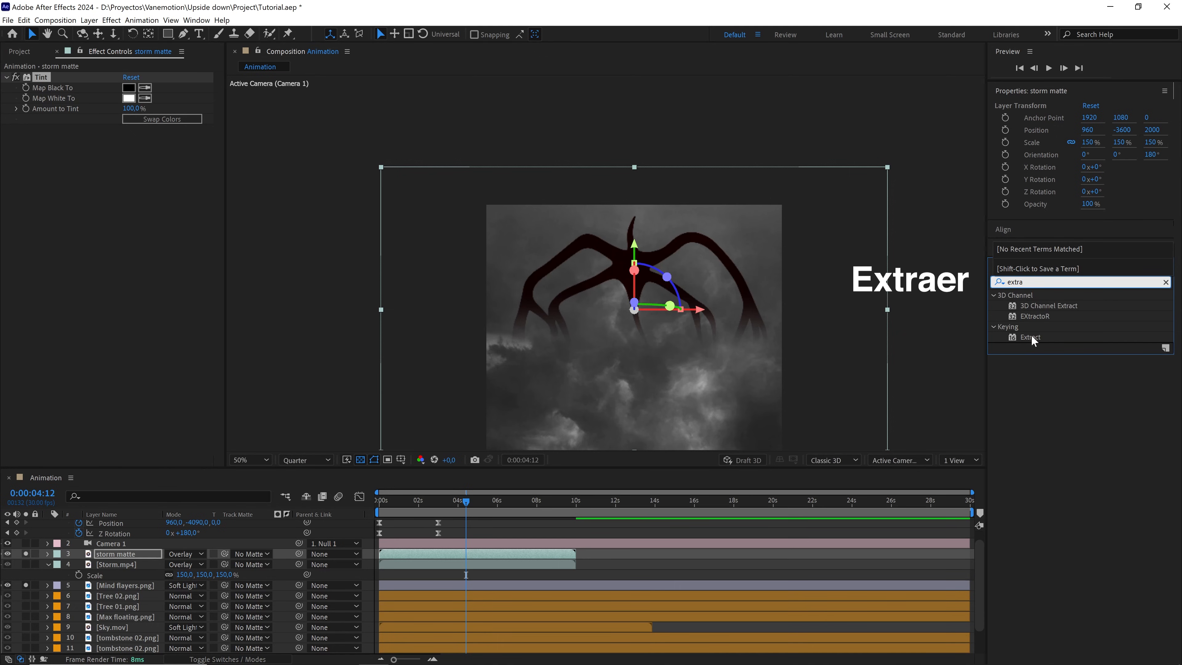
left_click_drag(1031, 341, 460, 552)
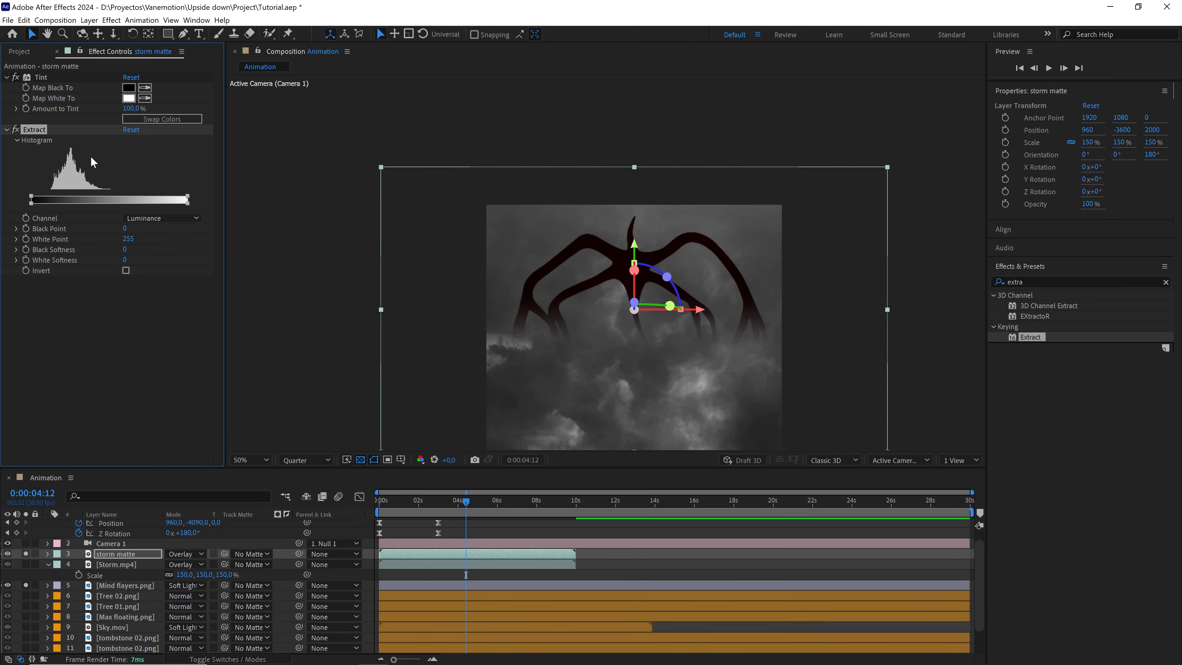
Raise the Extract effect's black point to about 219 so only the brightest storm clouds remain, checking at 0:00:05:00
left_click_drag(32, 199, 87, 204)
left_click_drag(471, 509, 483, 507)
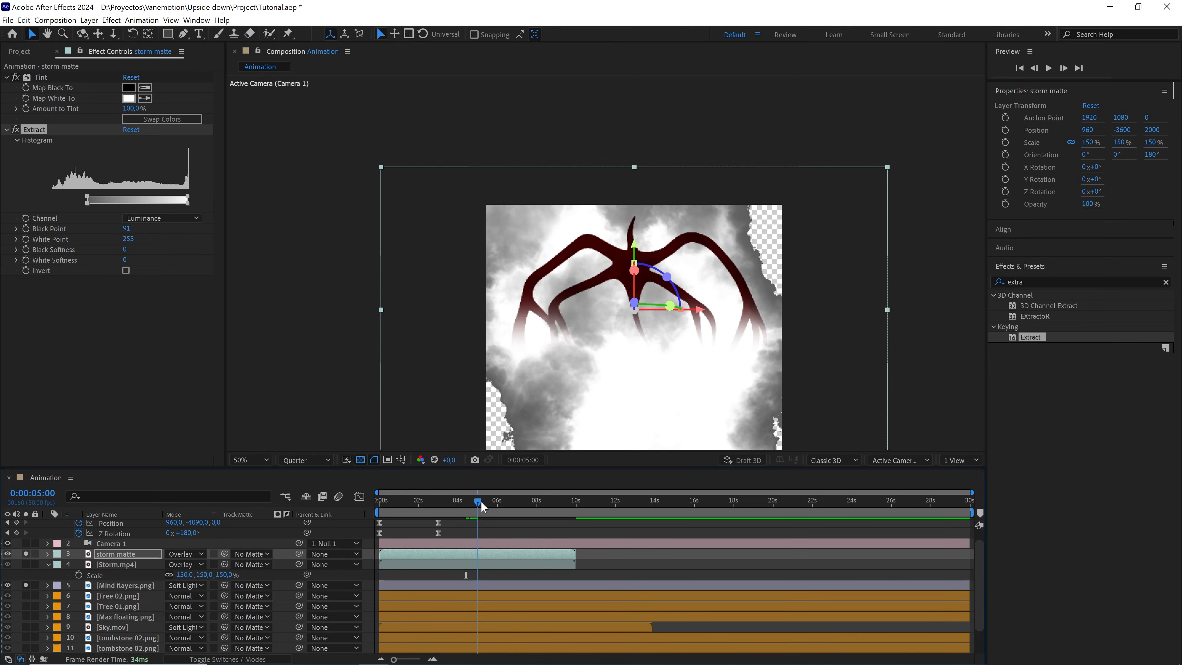
left_click_drag(661, 261, 657, 232)
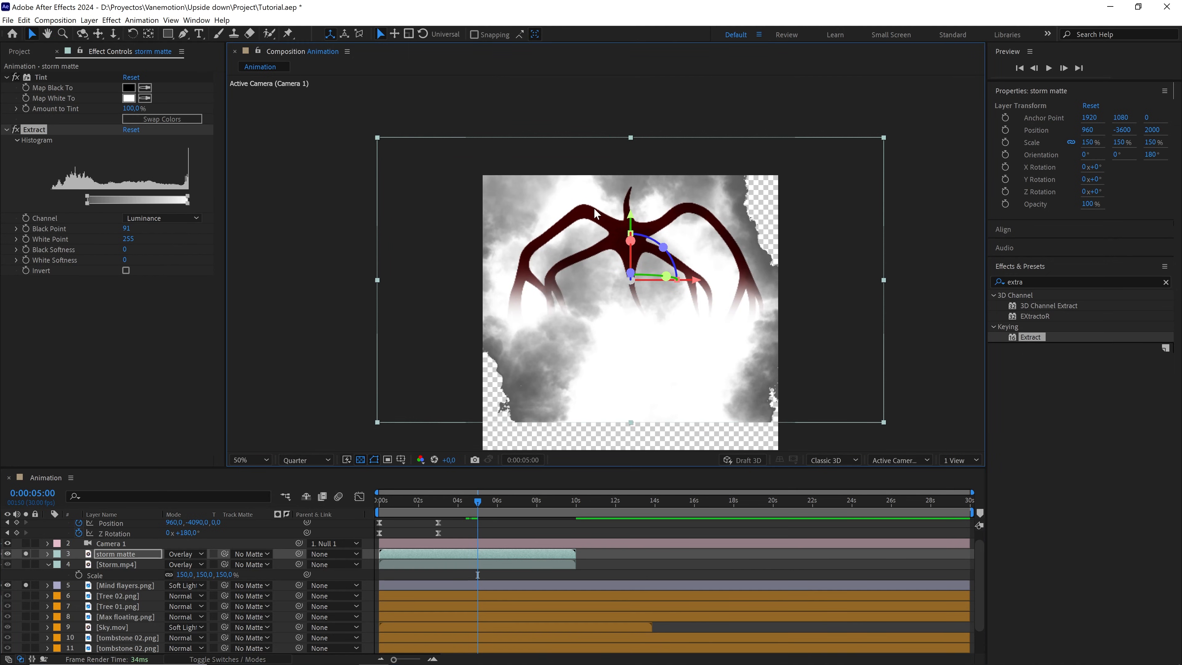
left_click_drag(87, 198, 162, 209)
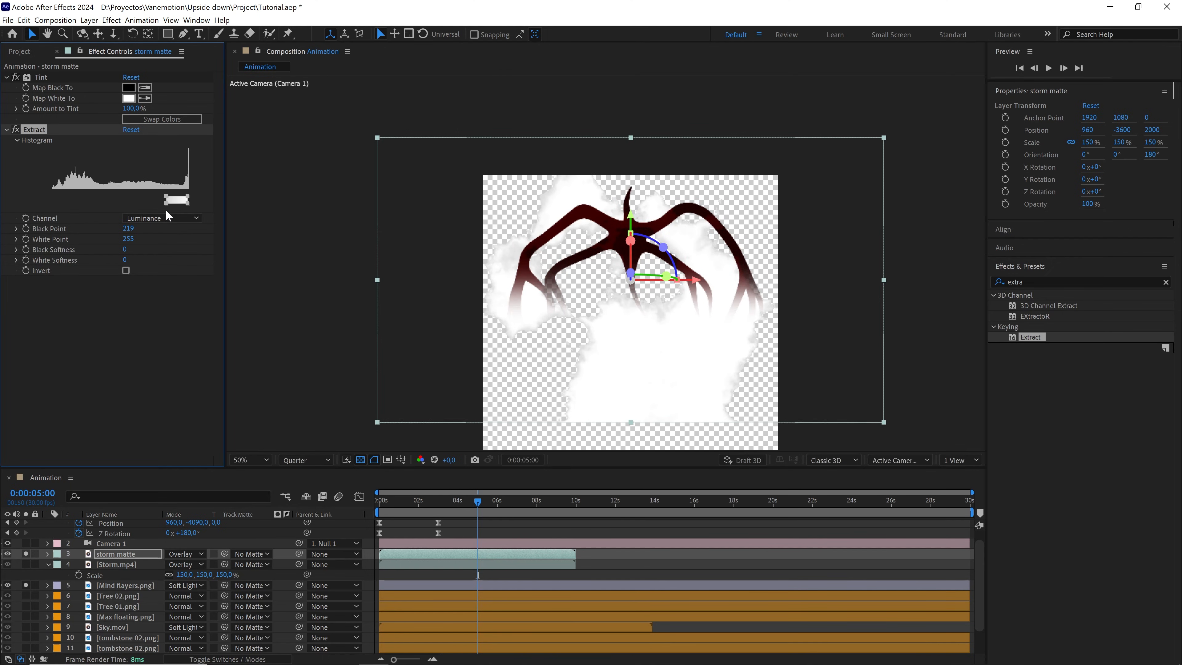
Set the Extract effect's Black Point to 220 and Black Softness to 72 on the storm matte layer
left_click(128, 228)
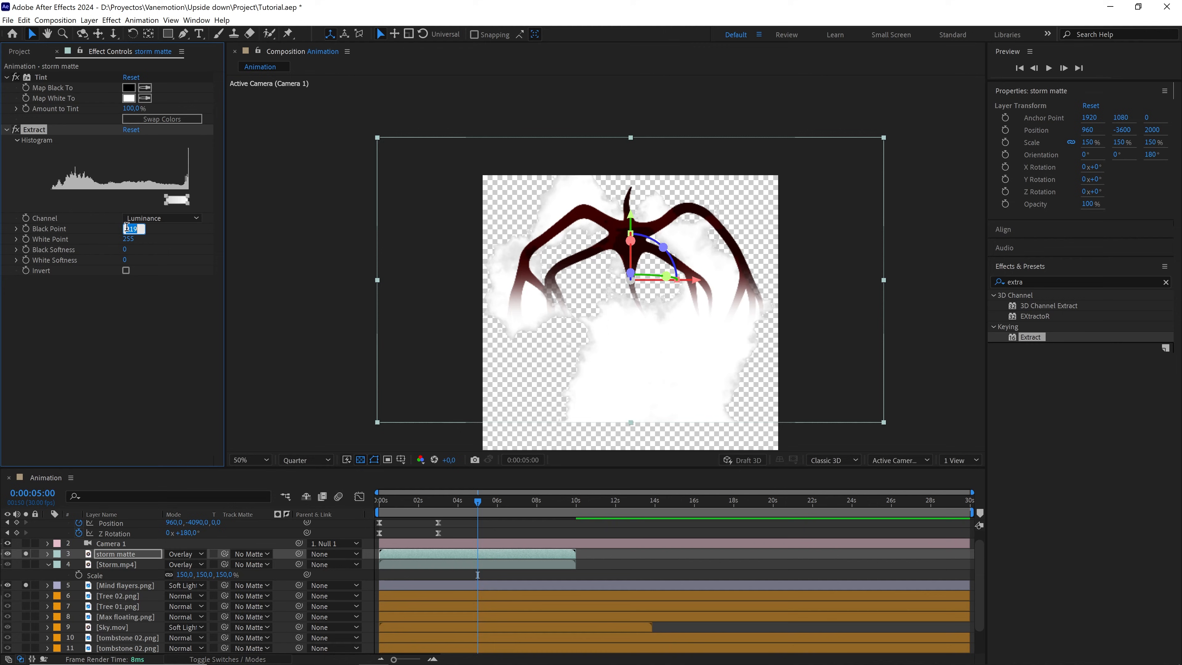
type("220")
key("Return")
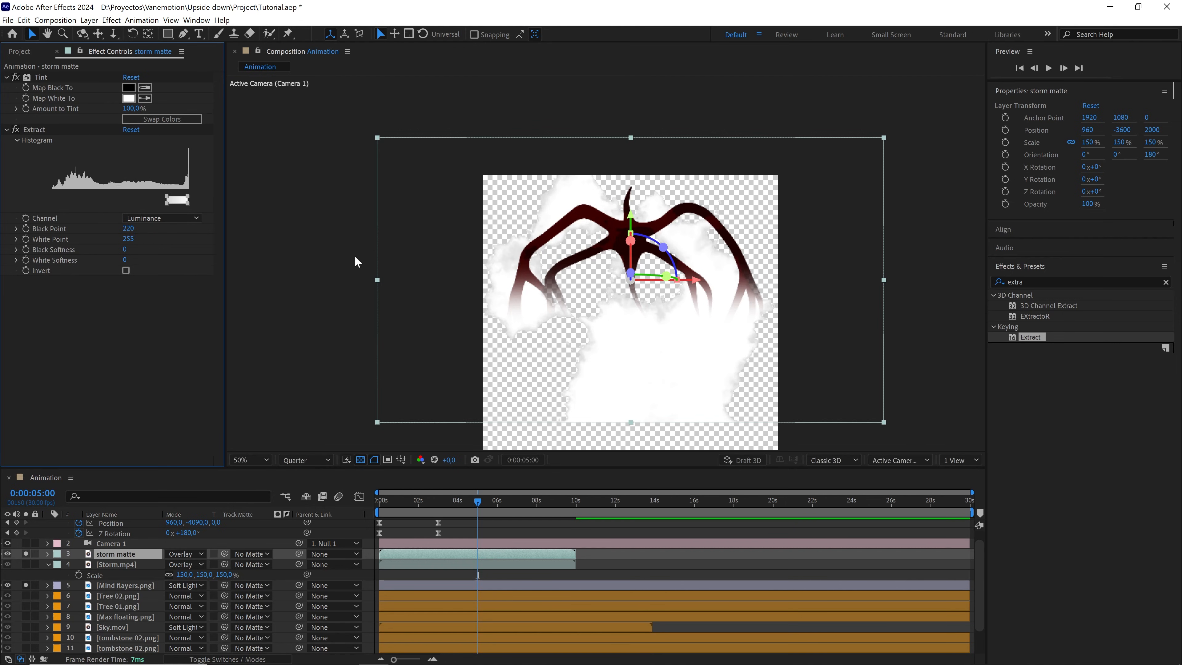
left_click(360, 459)
key("period")
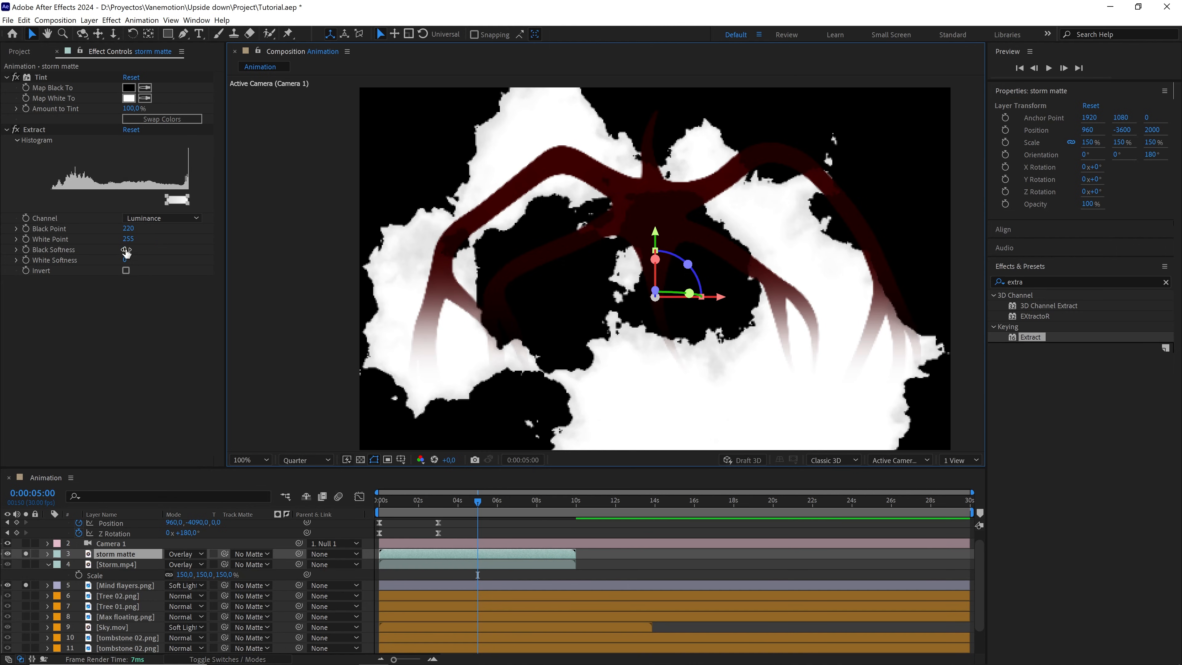
left_click_drag(126, 251, 156, 252)
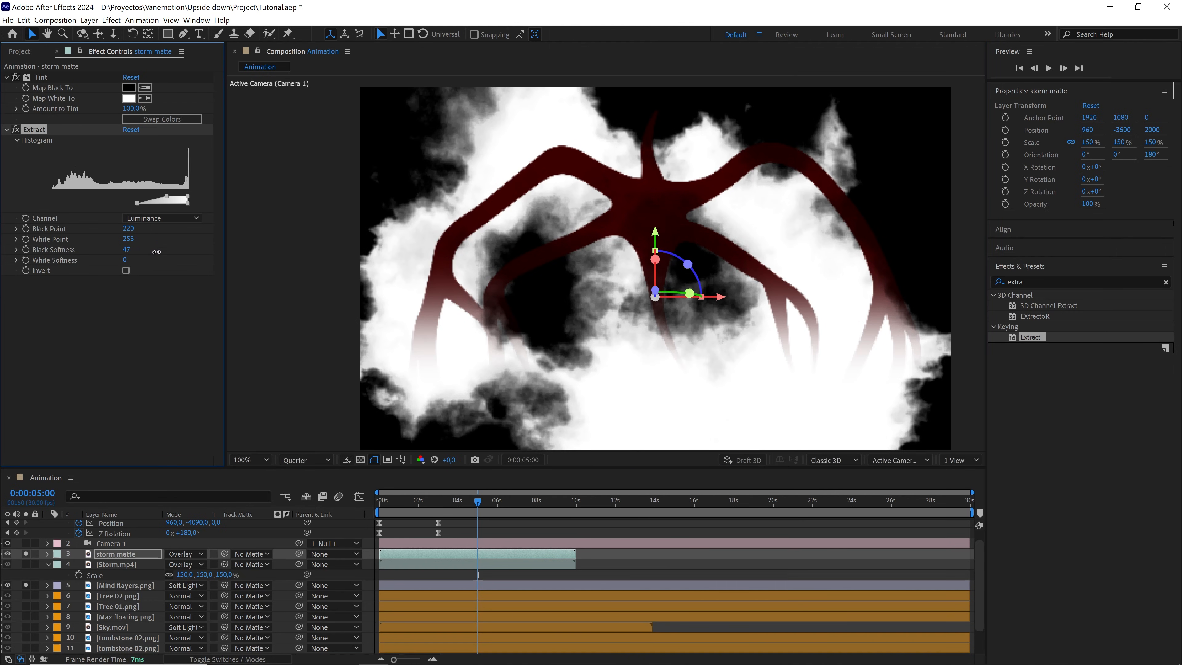
left_click(126, 249)
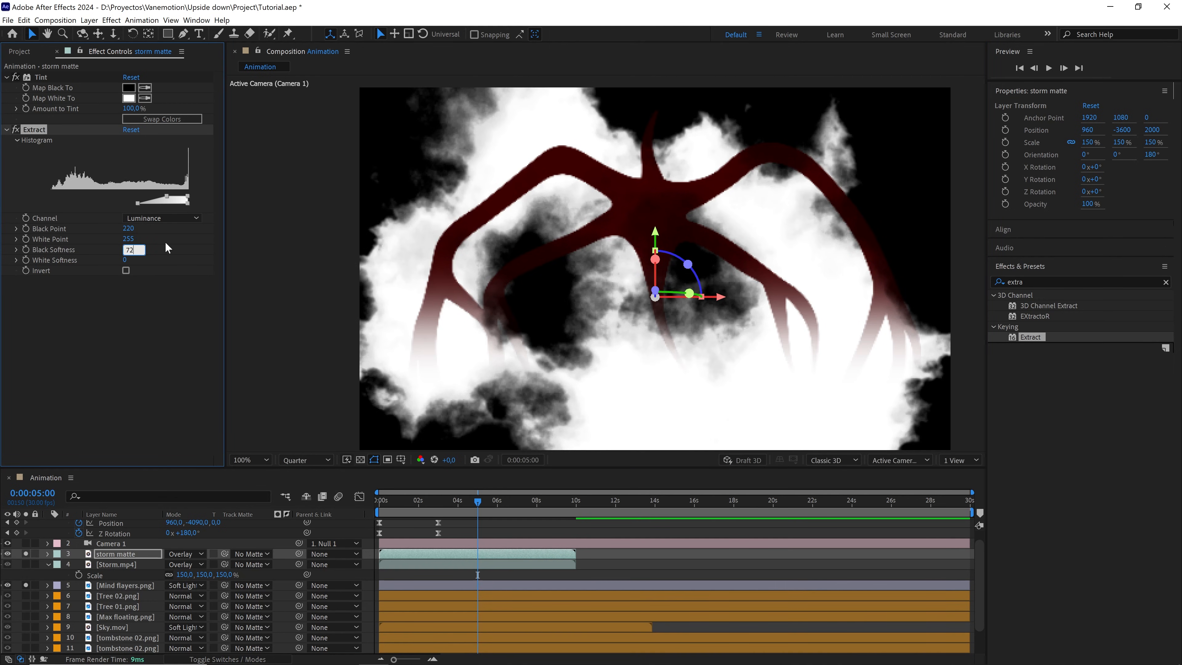
type("72")
key("Return")
key("comma")
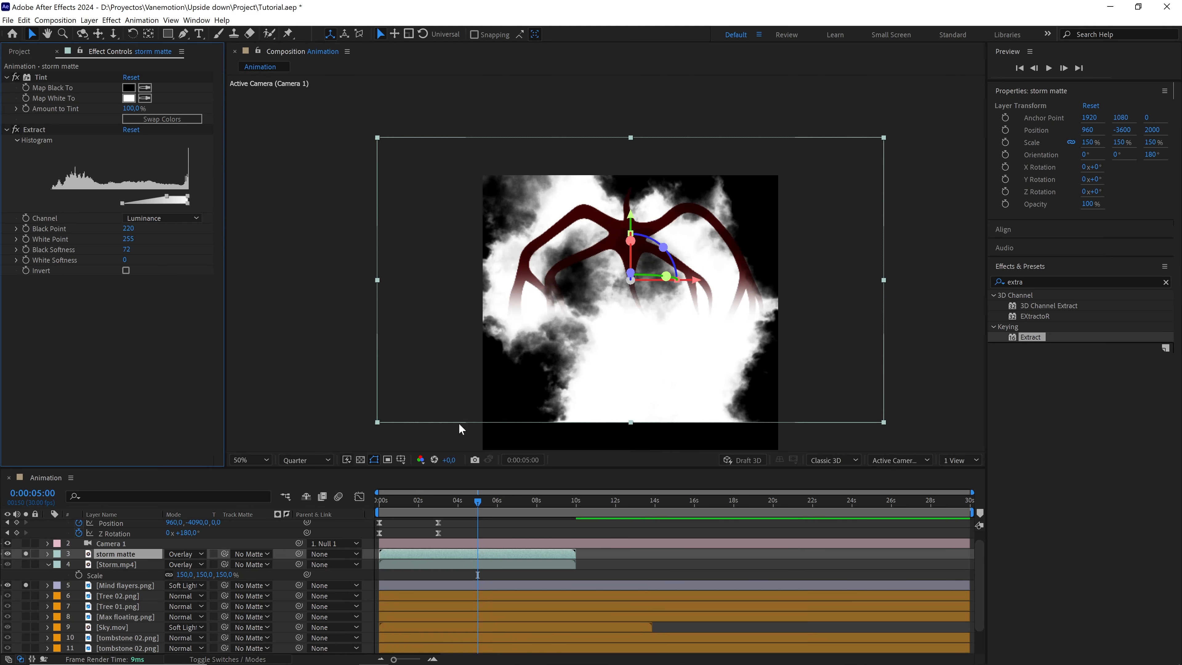
Turn the transparency grid back on and assign the storm matte layer as the track matte of the Mind flayers layer
left_click(360, 460)
left_click_drag(599, 347, 589, 328)
left_click(123, 585)
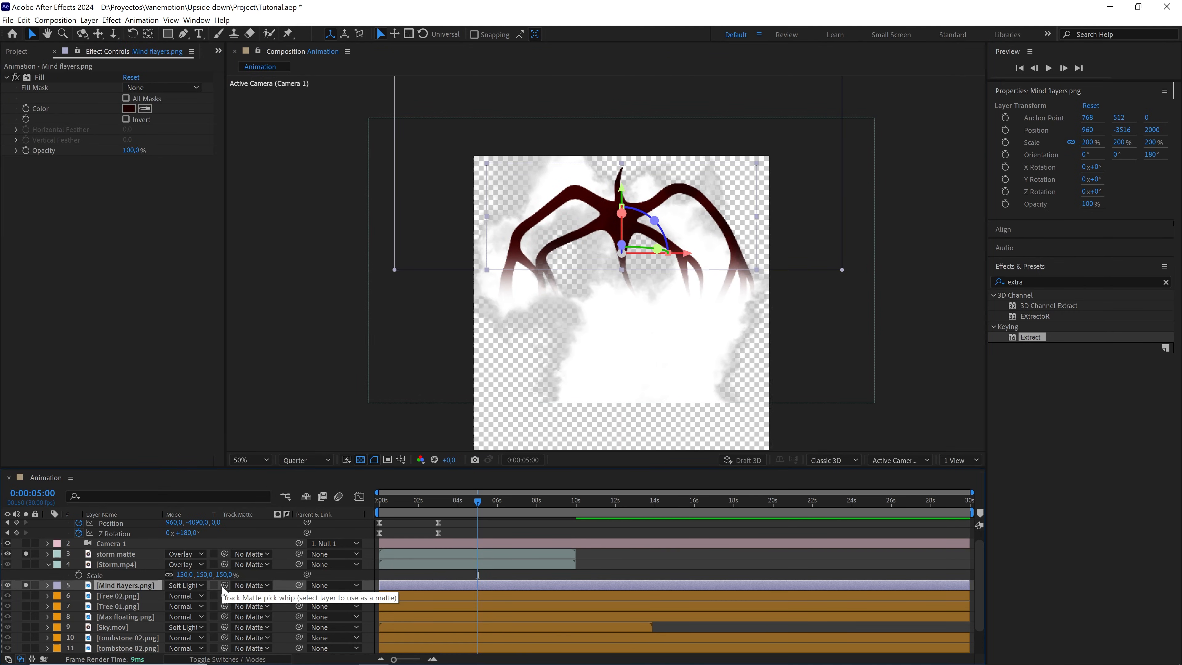
left_click_drag(223, 588, 121, 559)
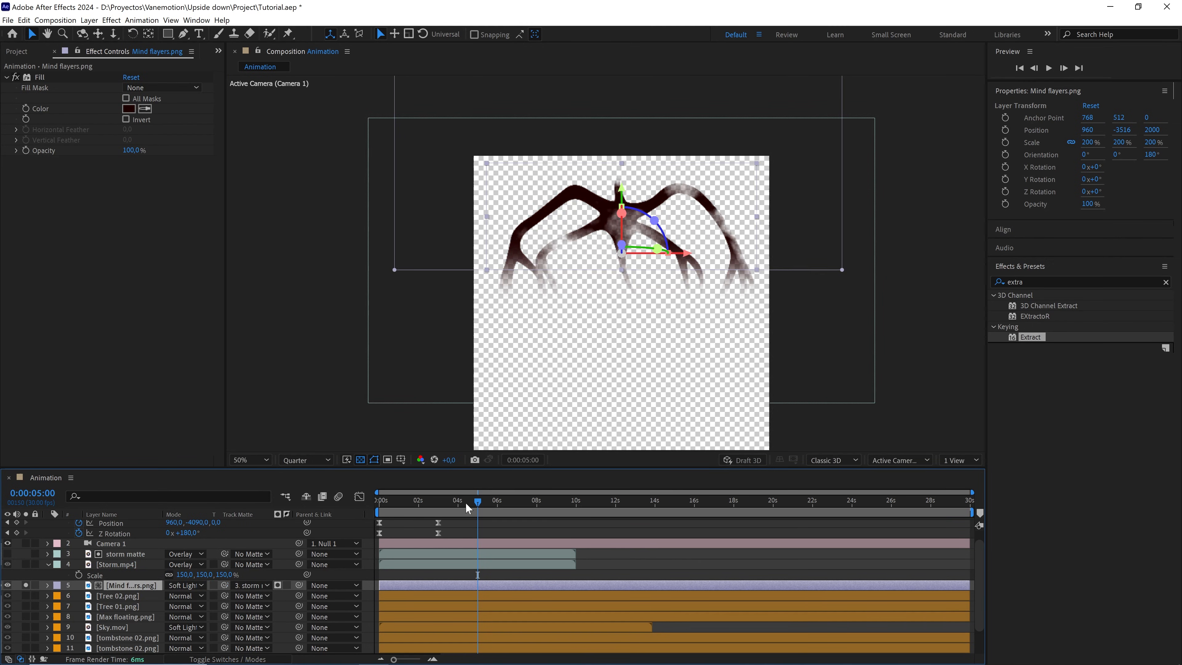
Turn off solo on the Mind flayers layer so it blends with the whole red scene
mouse_move(468, 508)
left_mouse_down()
mouse_move(430, 504)
mouse_move(483, 503)
mouse_move(471, 505)
left_mouse_up()
left_click(434, 504)
left_click(26, 585)
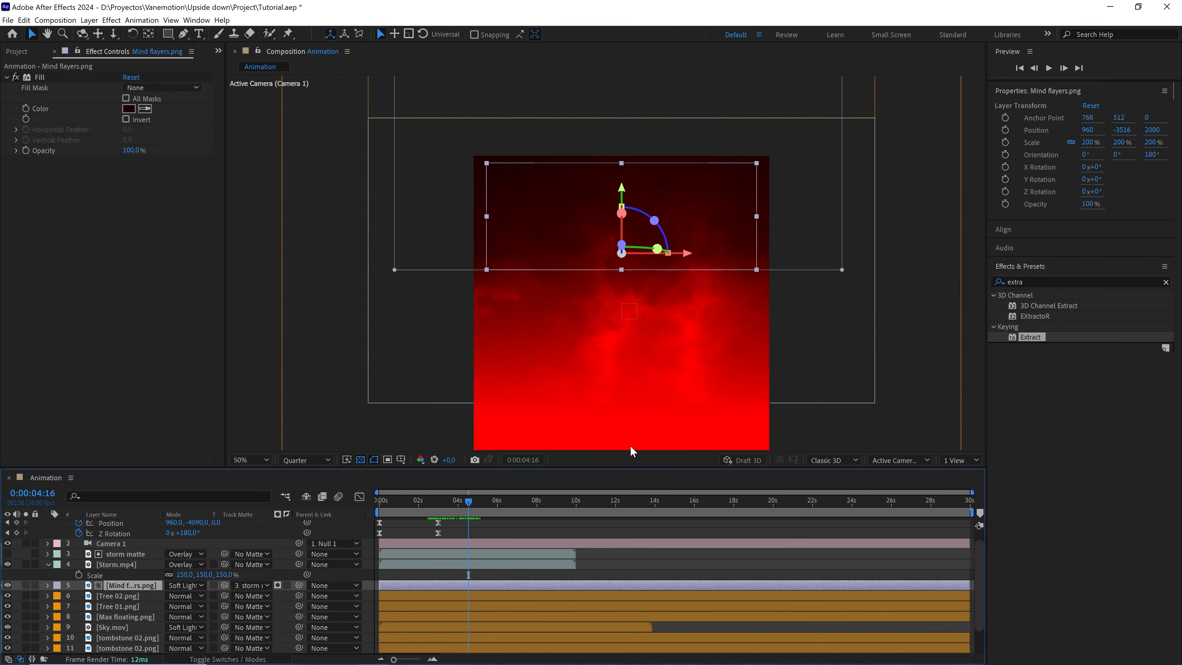
Preview the matted Mind Flayer in the storm clouds from 0:00:04:02, finishing with the current time at 0:00:05:13
left_click(512, 528)
left_click_drag(492, 502, 465, 499)
left_click(460, 501)
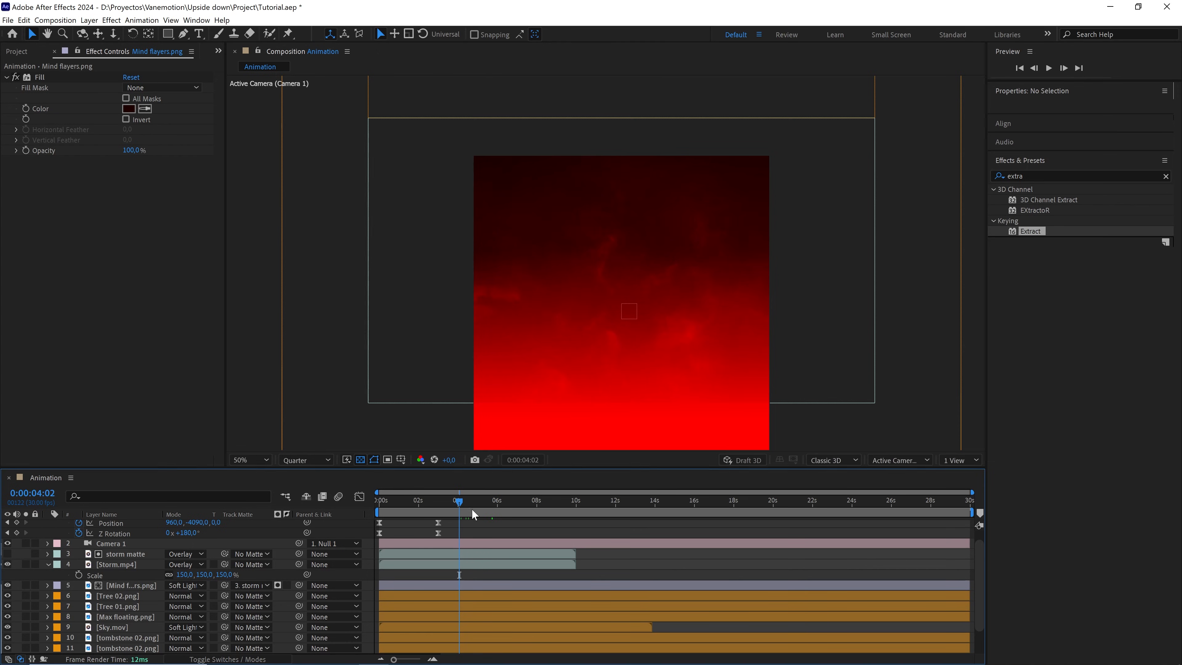
key("space")
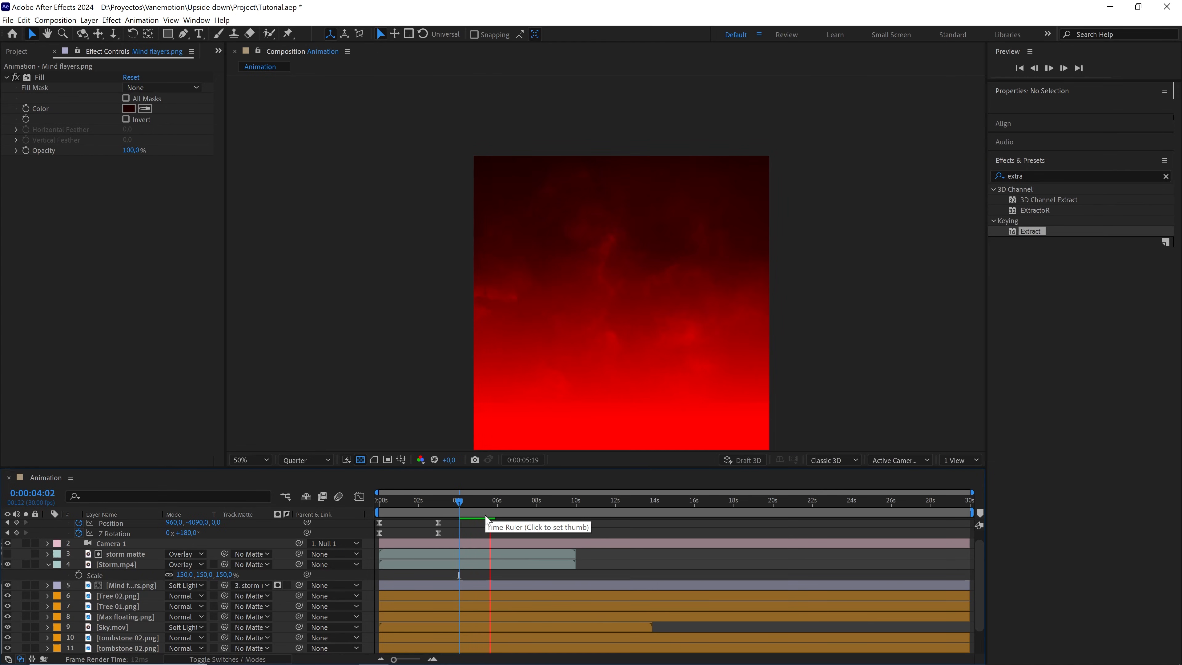
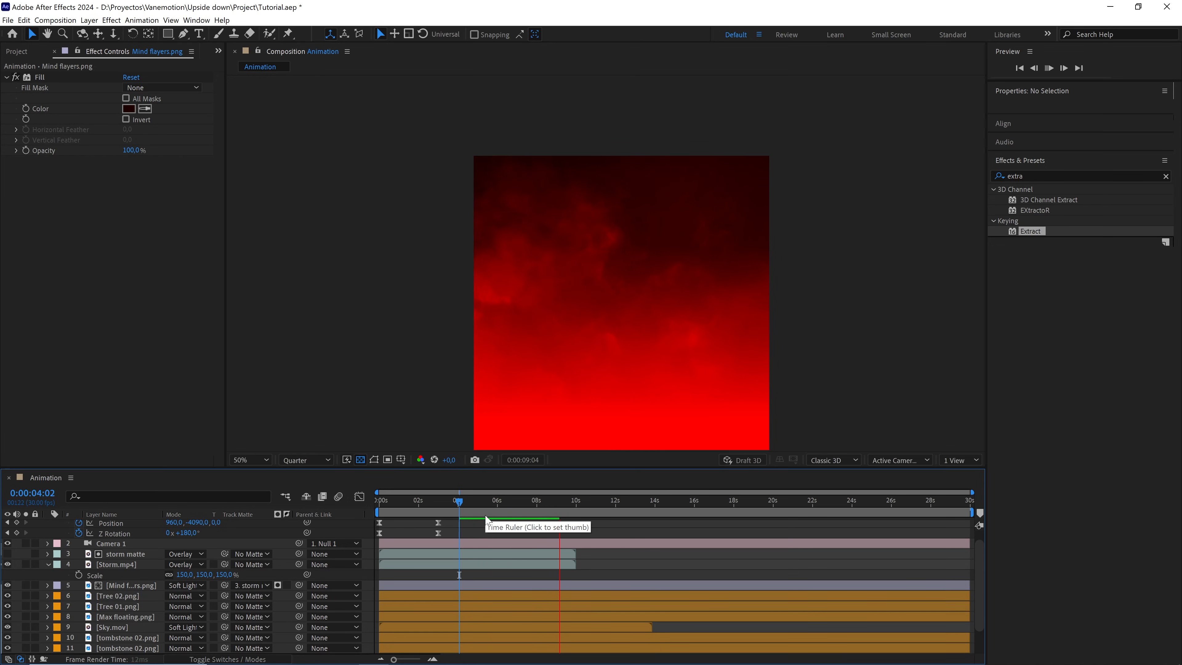
left_click(487, 502)
key("space")
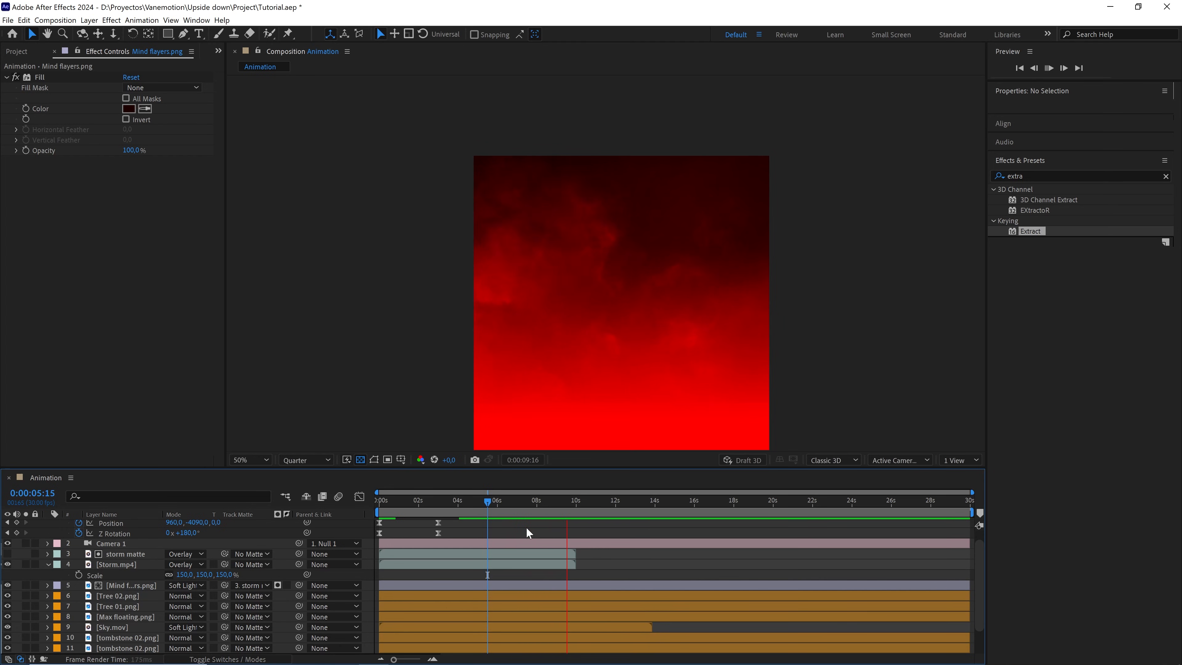
key("space")
left_click_drag(520, 505, 486, 509)
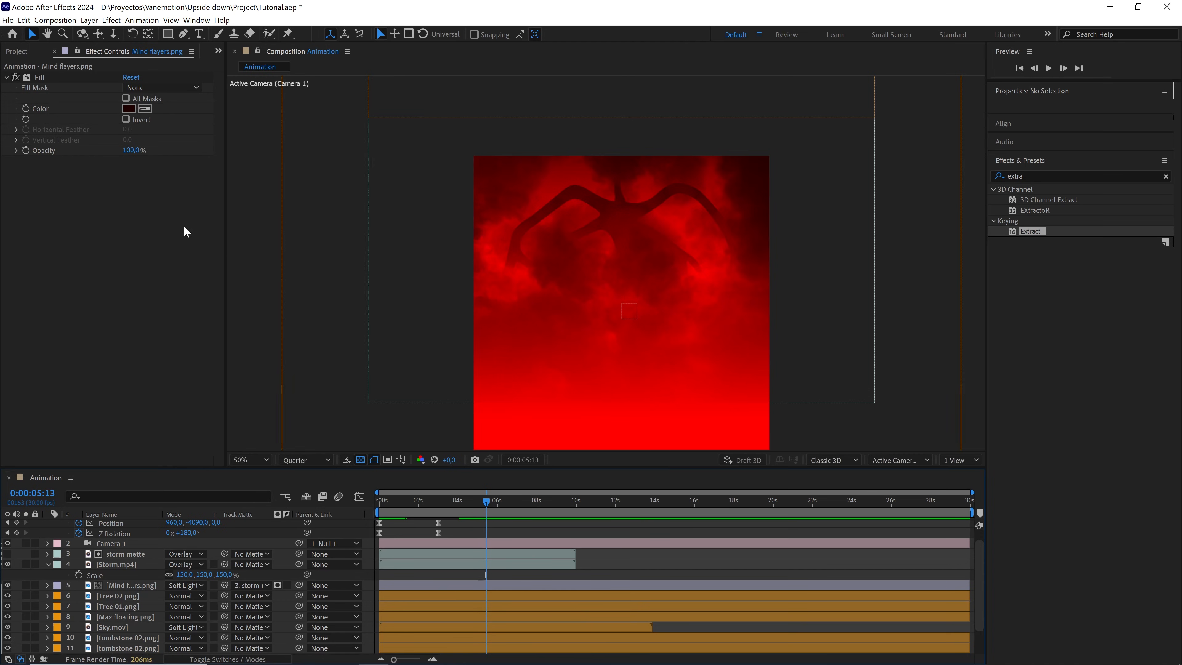
Add Will.png to the Animation composition directly below Camera 1
left_click(18, 52)
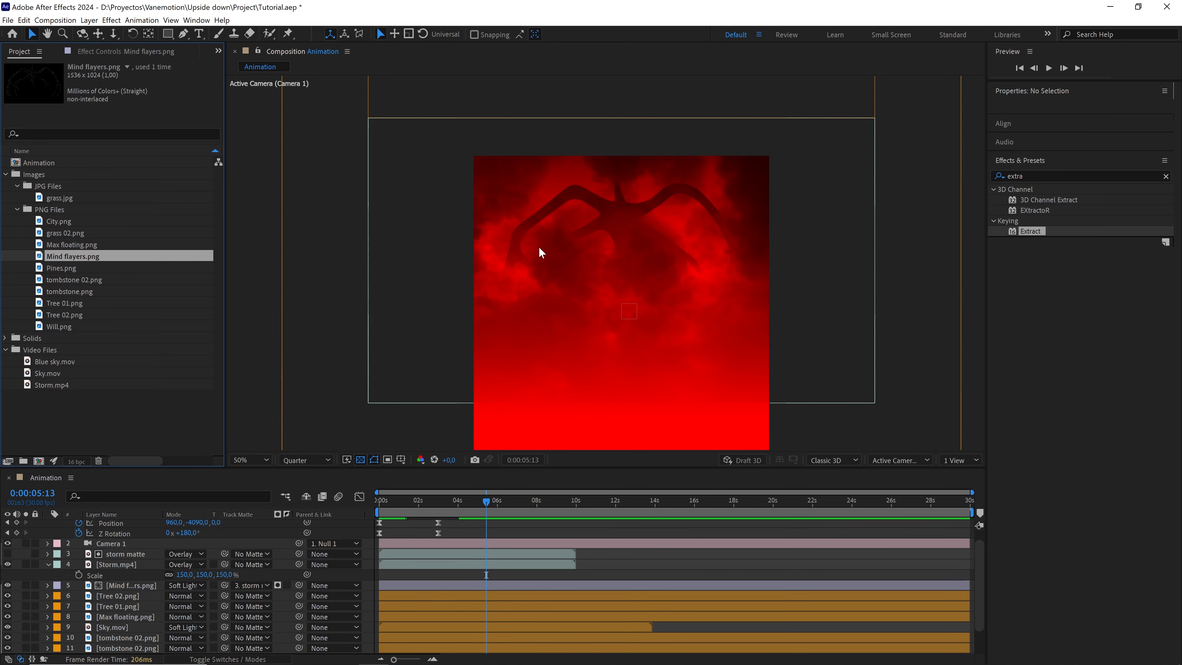
left_click(46, 330)
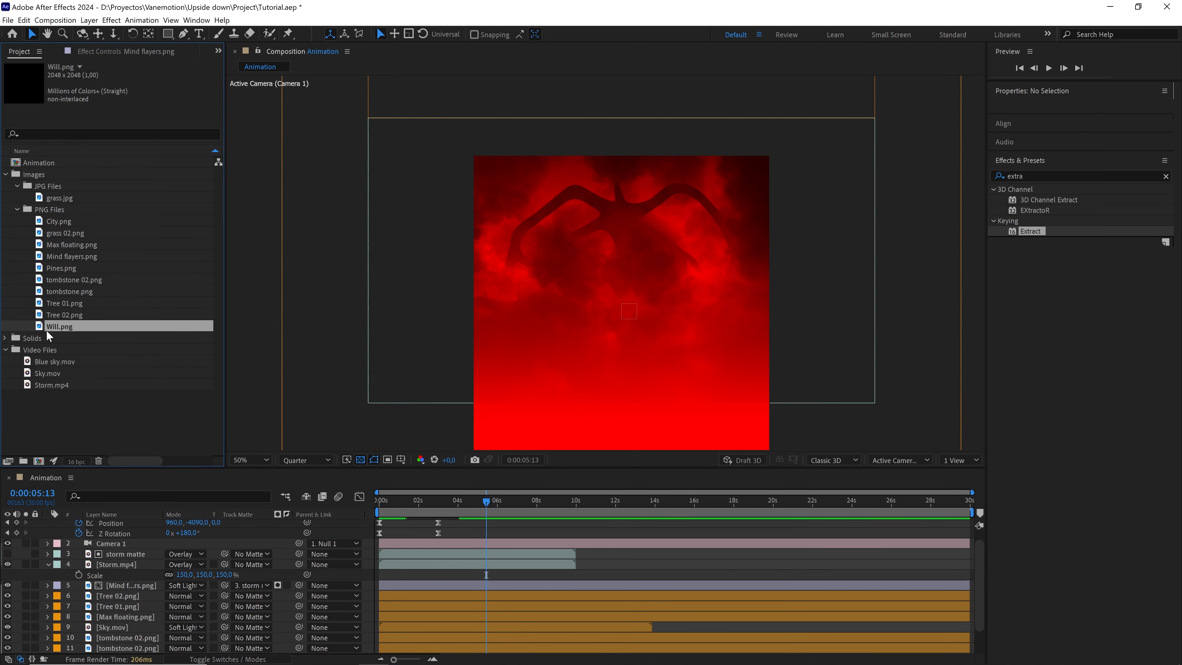
left_click_drag(61, 332, 128, 549)
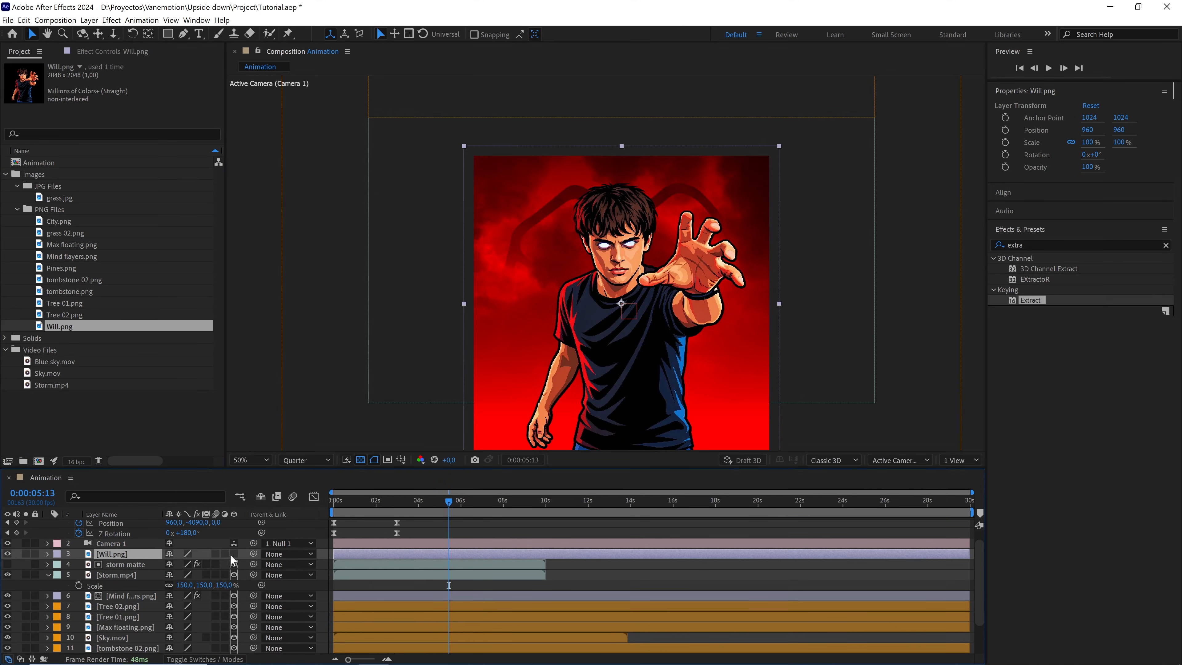
Make Will.png a 3D layer centered in the camera view and rotate its Z orientation to 180°
left_click(233, 554)
key("ctrl+Home")
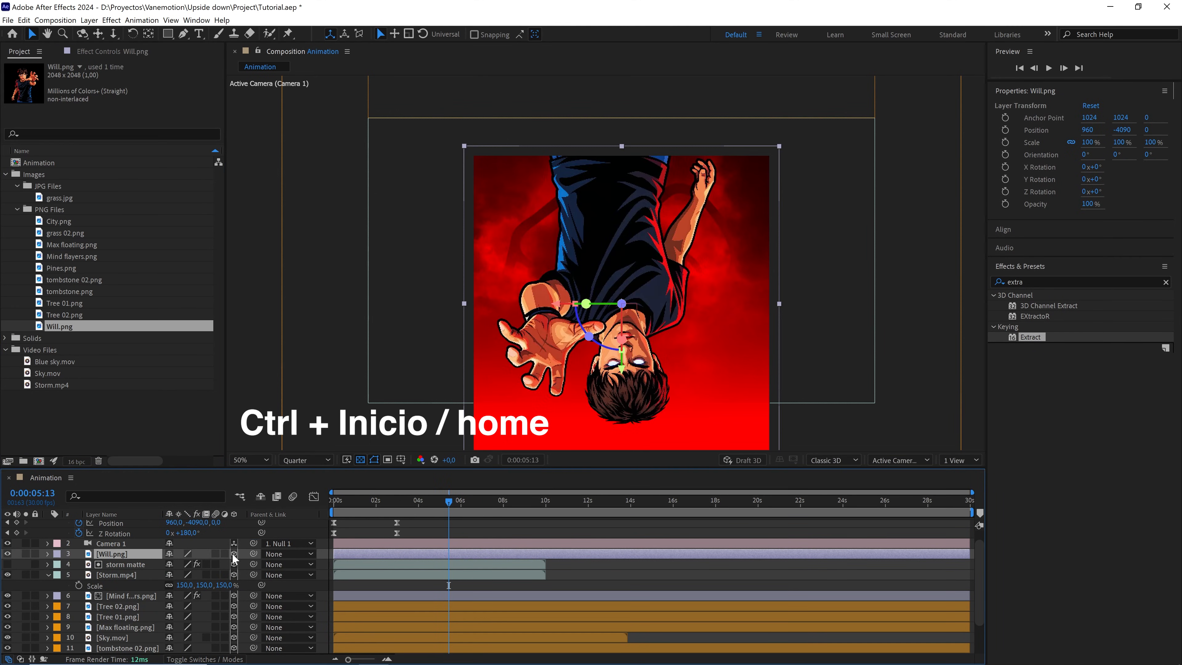
left_click_drag(589, 336, 653, 271)
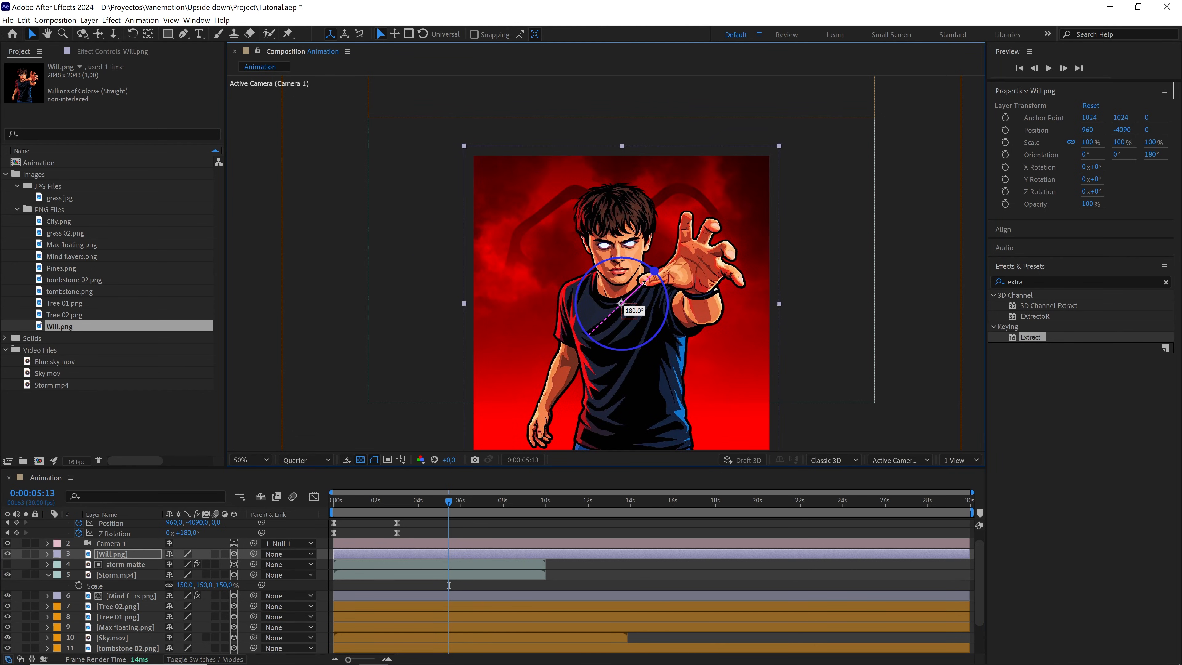
Scale the Will.png layer to 75% and lower it in the frame to a Y position of about -4292
key("s")
left_click_drag(225, 568, 213, 570)
left_click(217, 564)
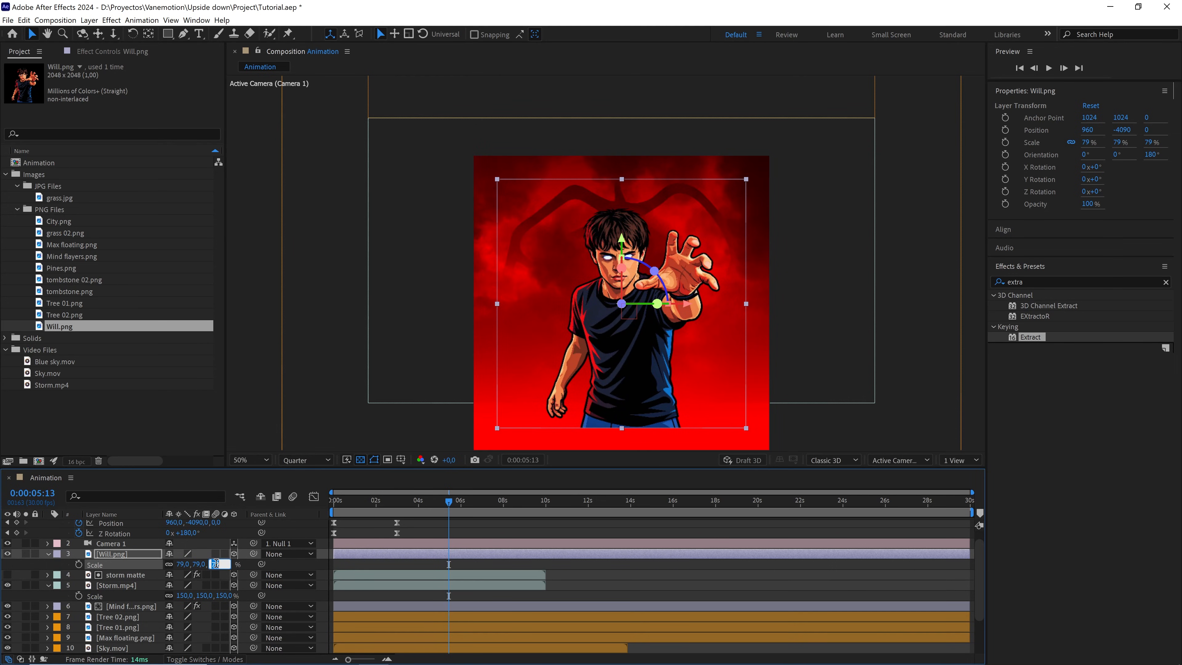
left_click(123, 554)
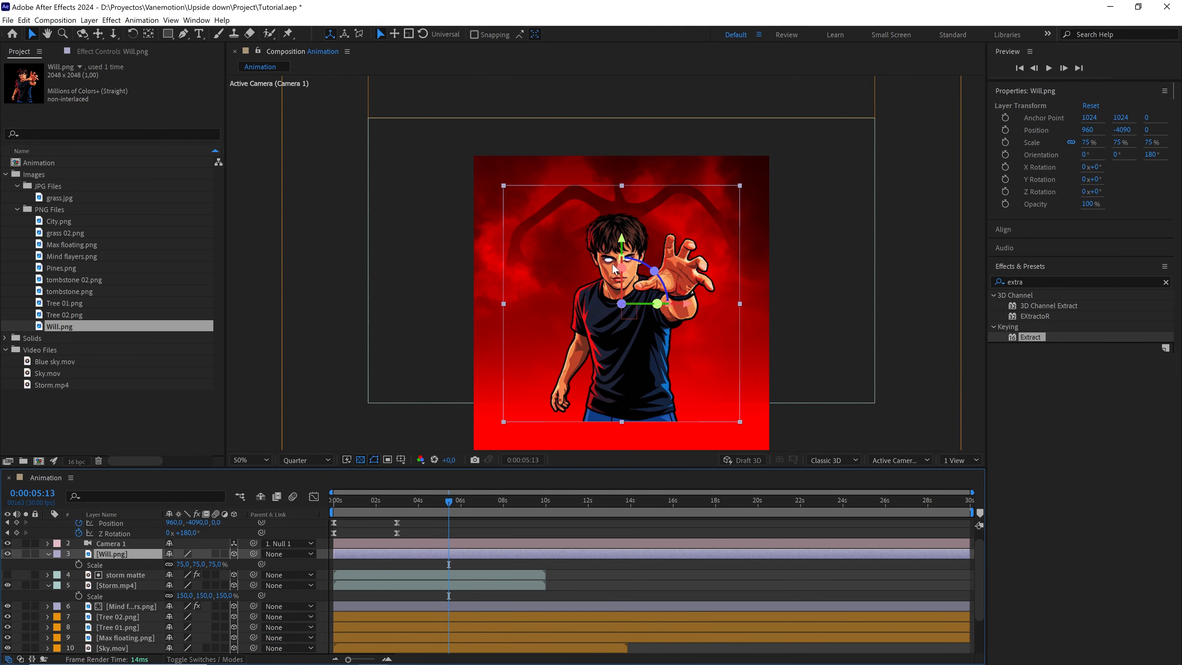
left_click_drag(646, 281, 639, 230)
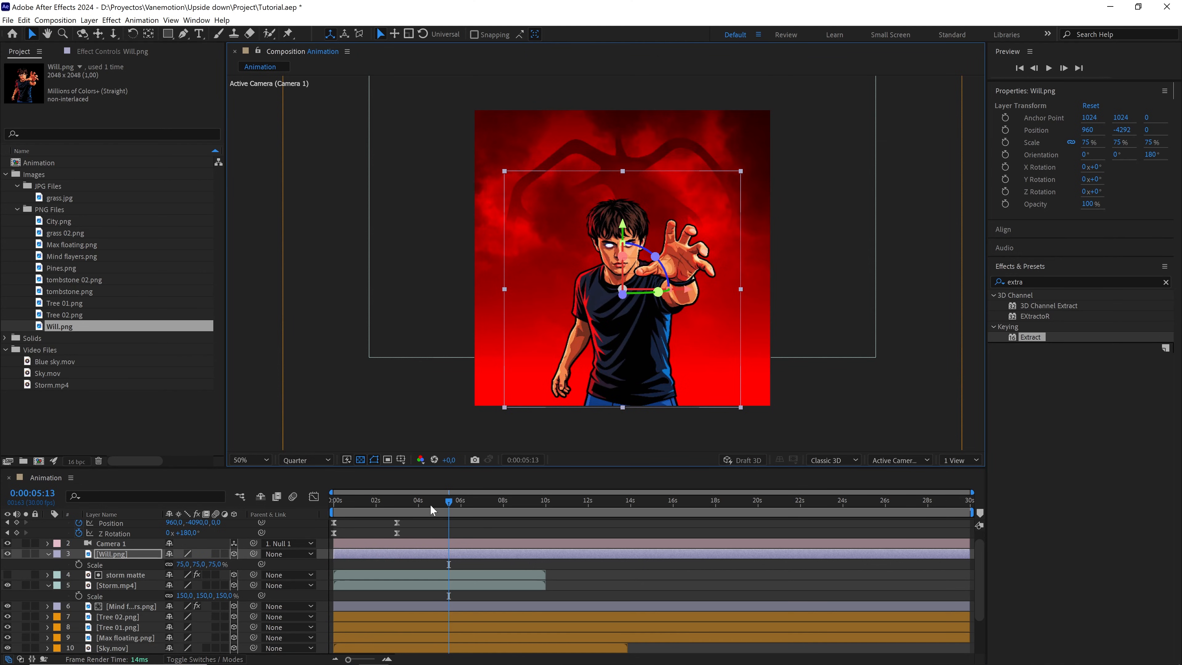
Preview the camera flip that reveals Will, starting around 0:00:01:04, and move the current time to 0:00:03:00
left_click_drag(431, 504, 358, 506)
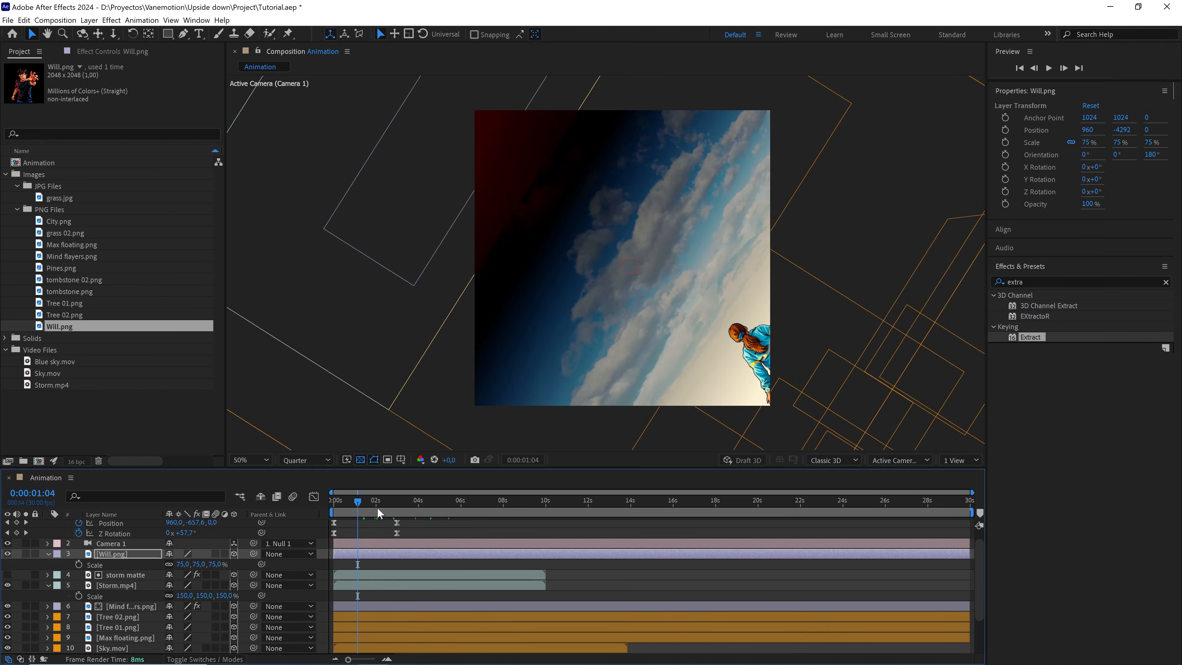
key("space")
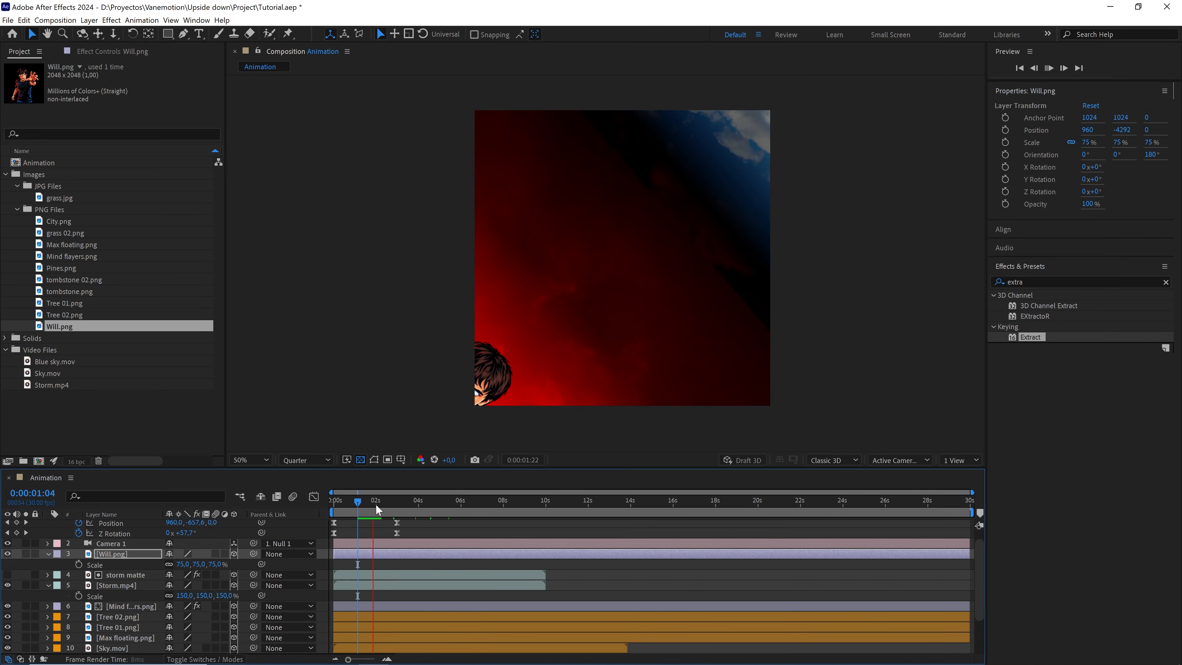
left_click(366, 504)
key("space")
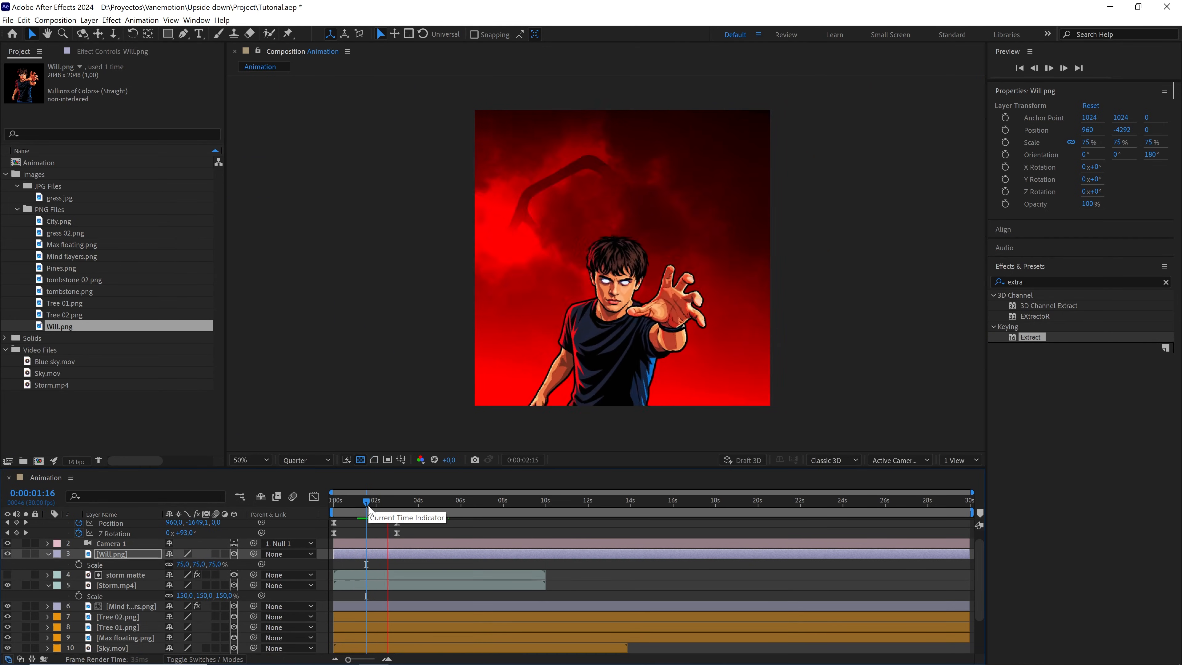
left_click(379, 504)
left_click_drag(381, 507, 399, 507)
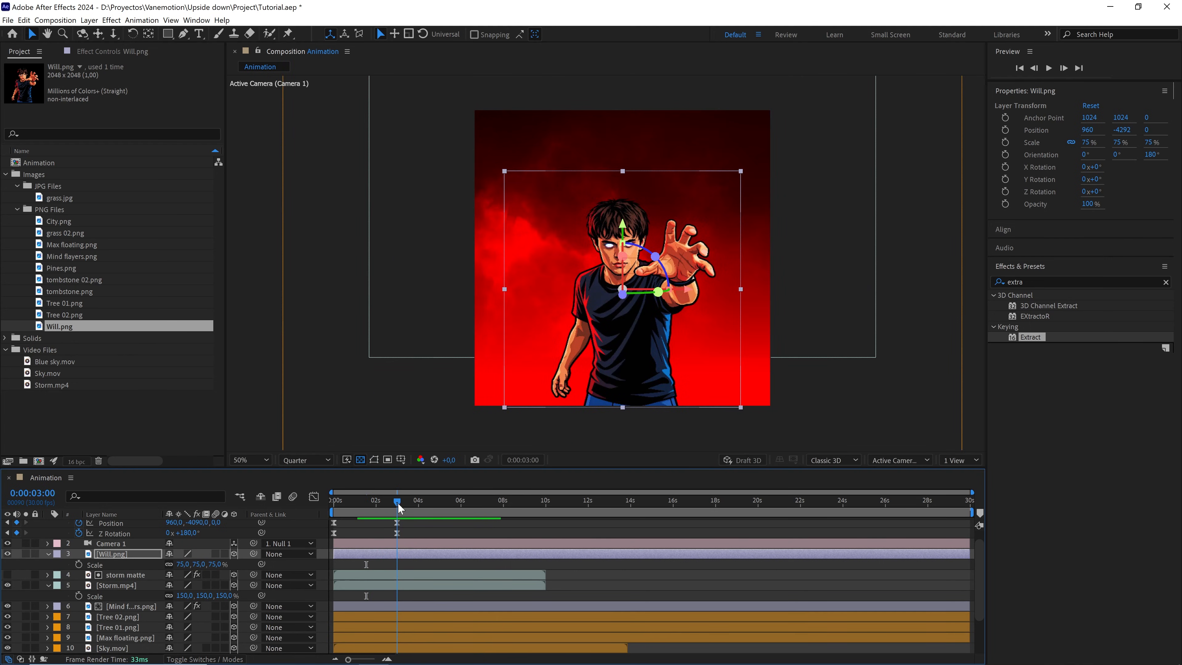
Clear the effects search and add Pines.png to the composition directly below the Will.png layer
left_click(424, 527)
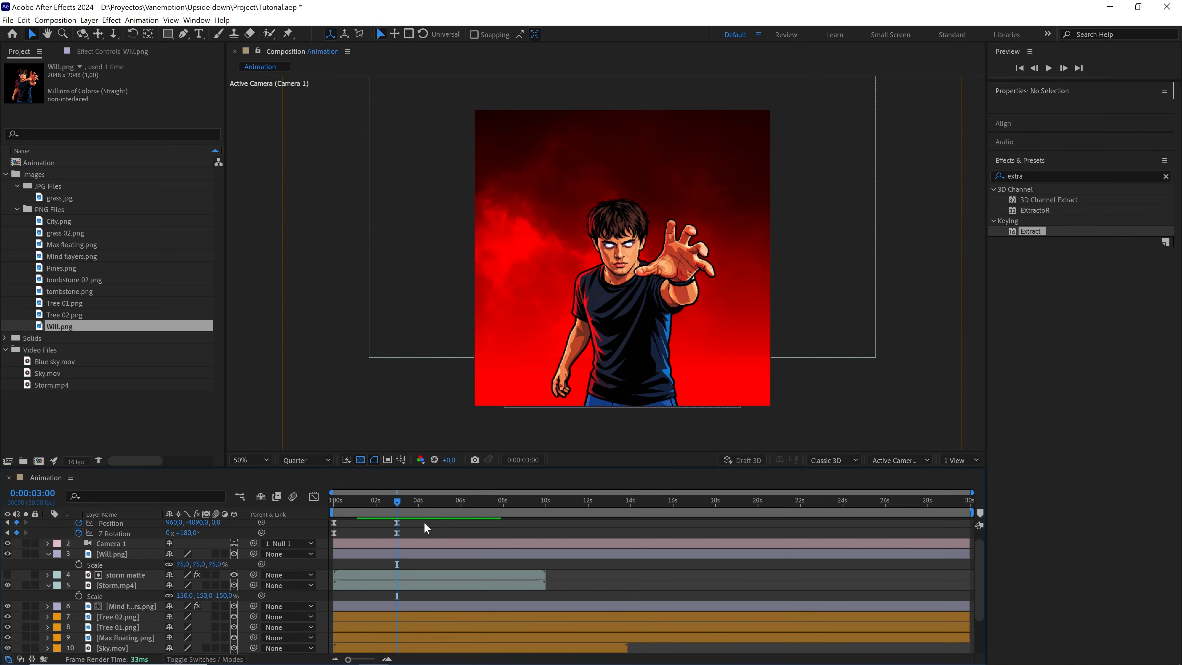
left_click(1166, 177)
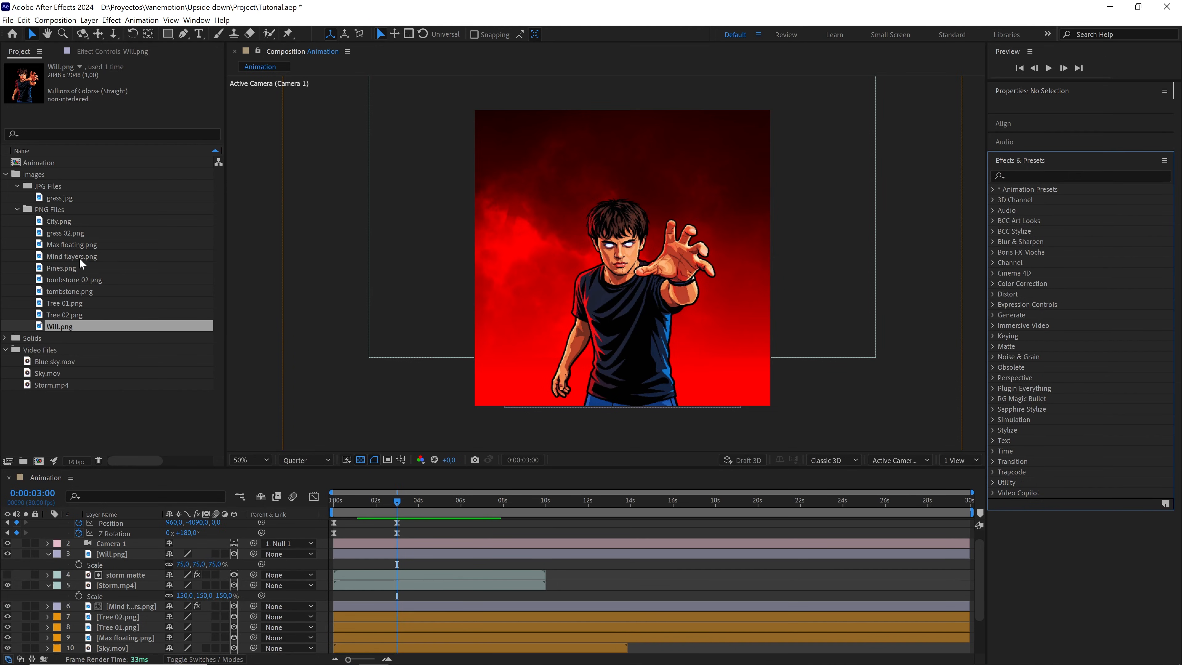
left_click_drag(61, 269, 121, 564)
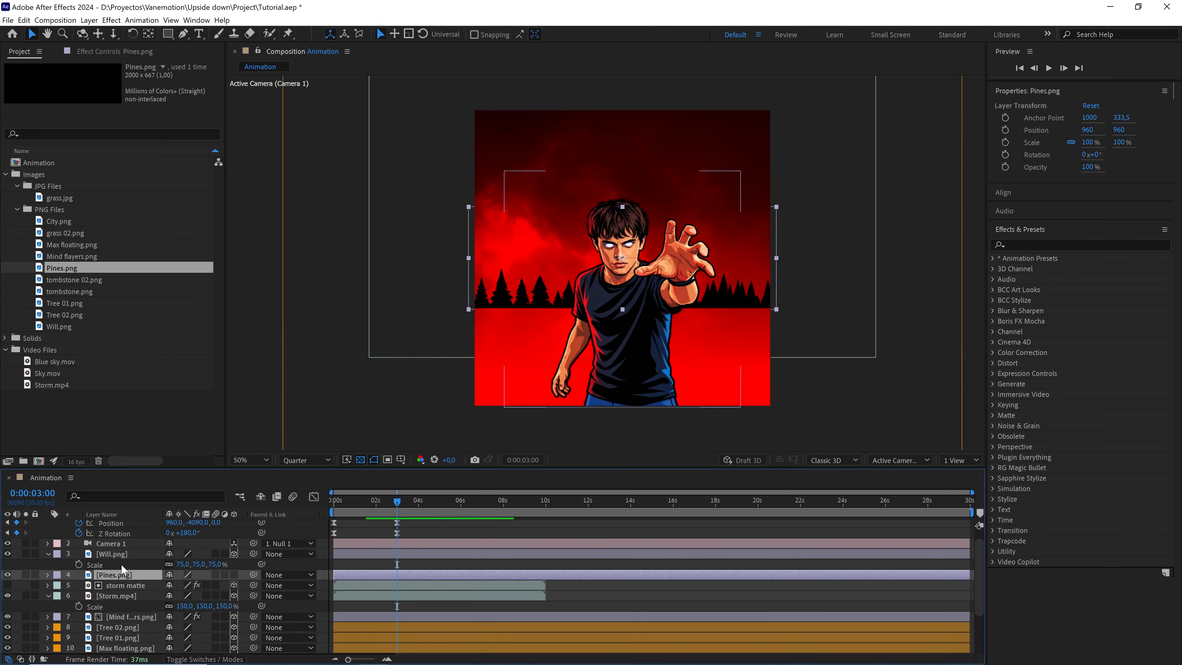
Make Pines.png a 3D layer centered in the camera view and rotate its Z orientation to 180°
left_click(233, 575)
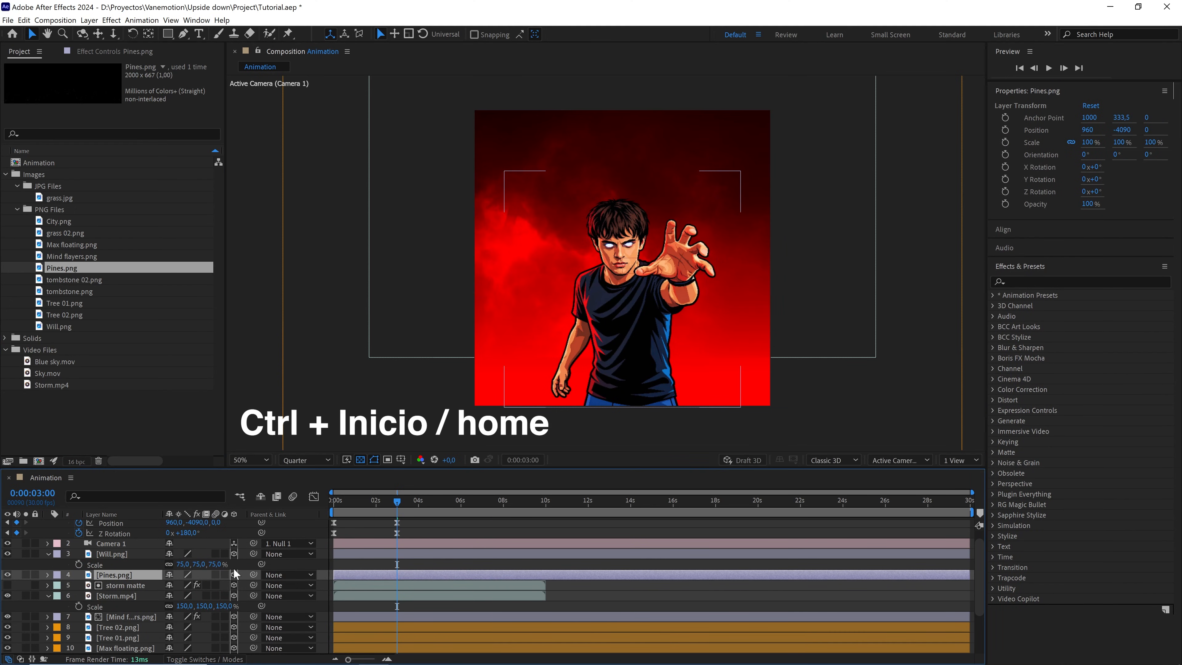
key("ctrl+Home")
left_click_drag(582, 285, 655, 225)
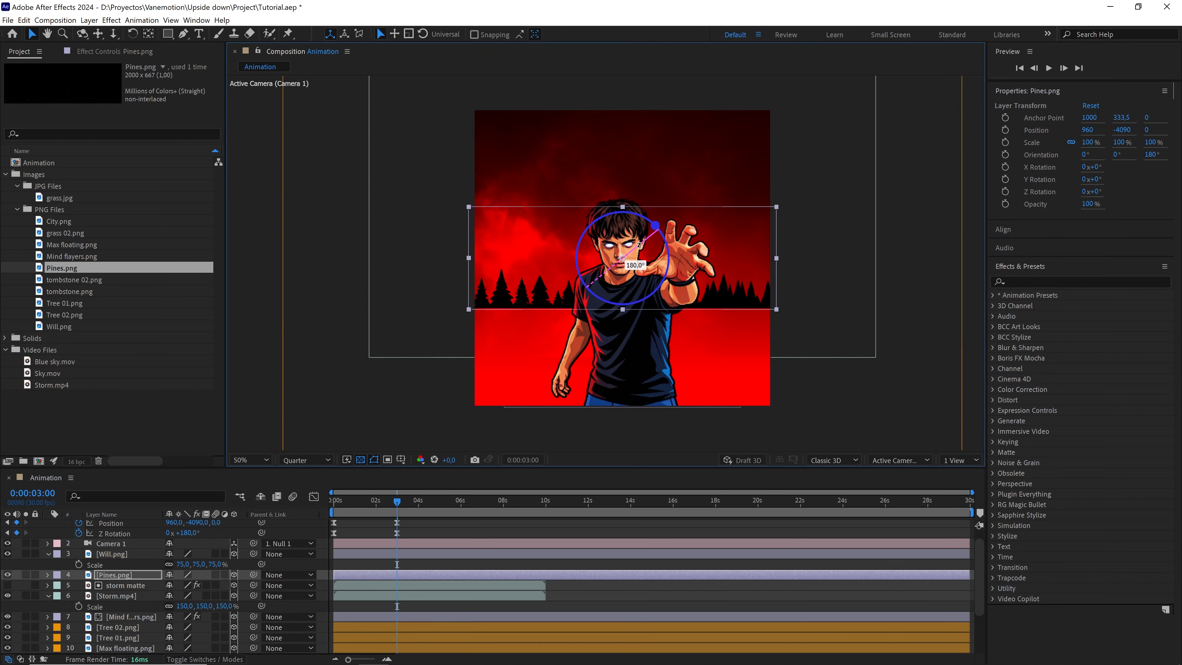
Switch the composition viewer to 2 Views, with the Left view framed on the camera beside the Active Camera view
left_click(958, 459)
left_click(959, 498)
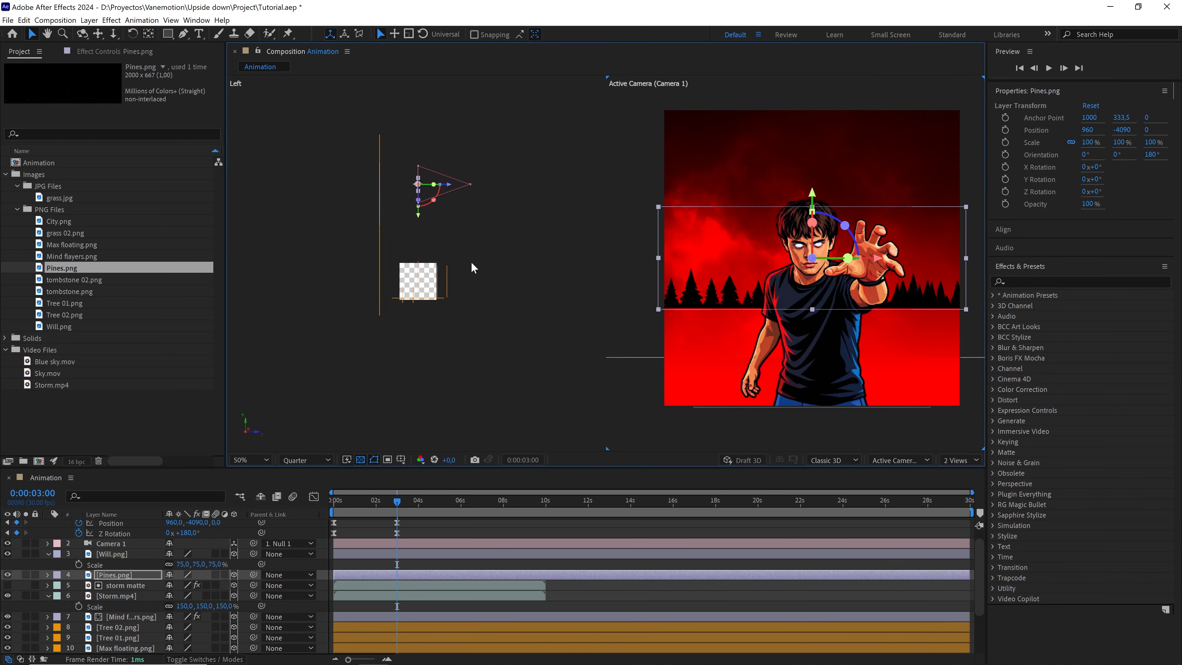
left_click_drag(465, 235, 465, 298)
scroll(467, 295, "up", 1)
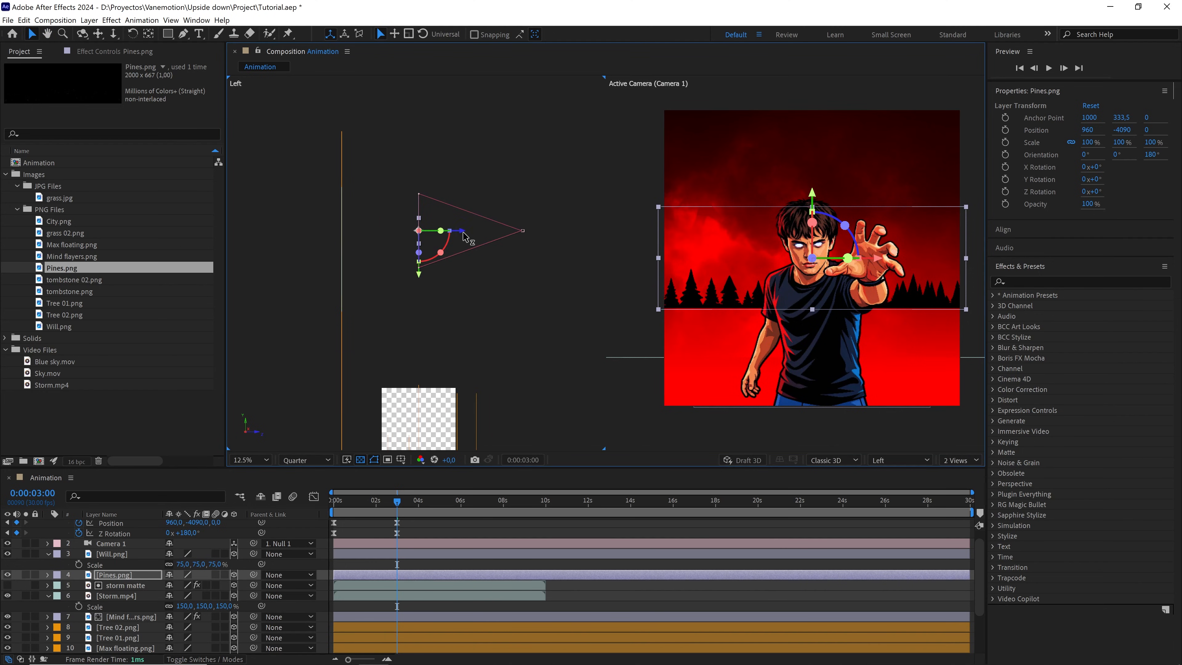
Position the Pines.png layer behind Will at Y -4485 and Z 1000, keeping its X at 960
left_click_drag(463, 235, 436, 235)
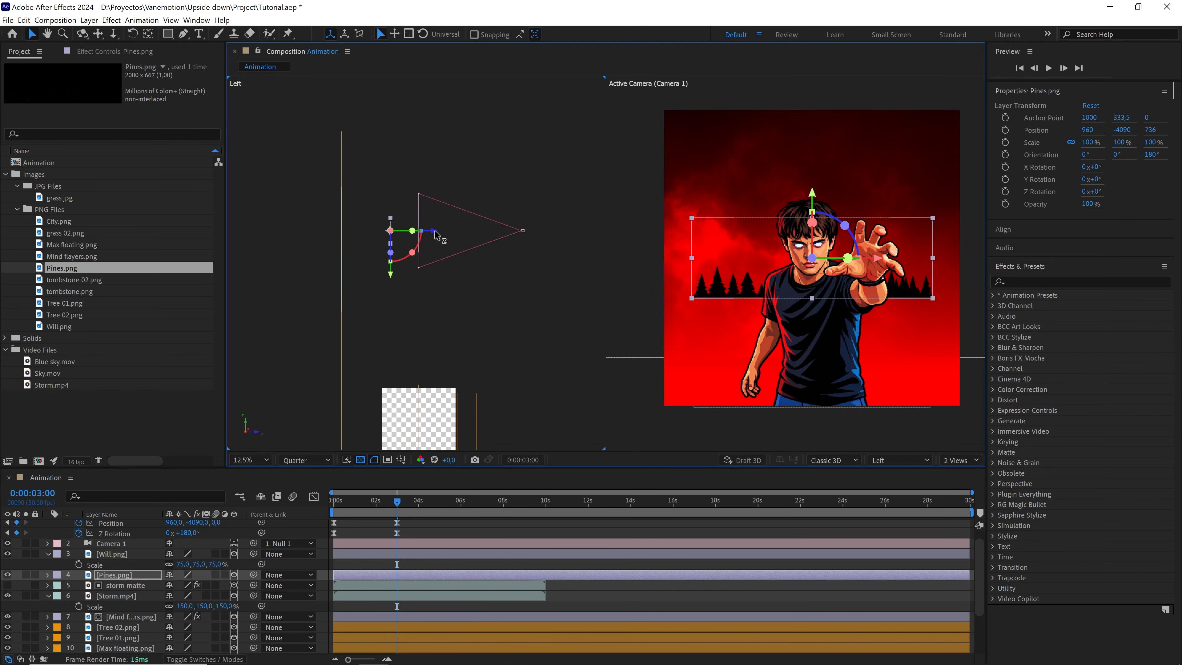
key("p")
left_click(218, 586)
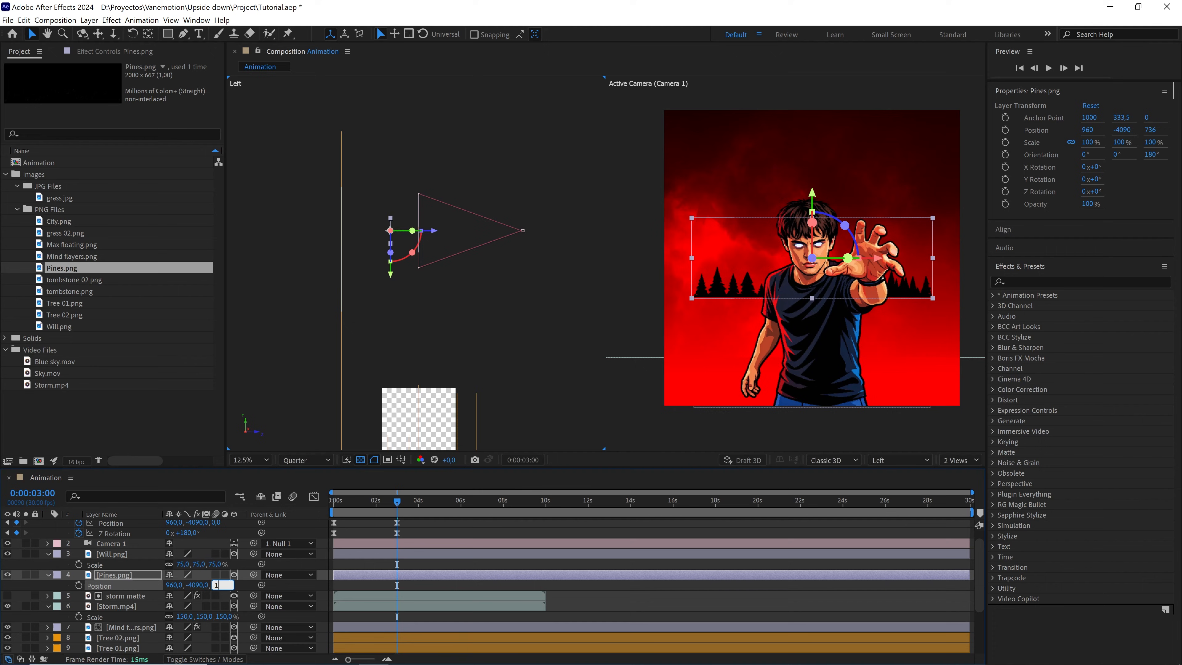
key("Return")
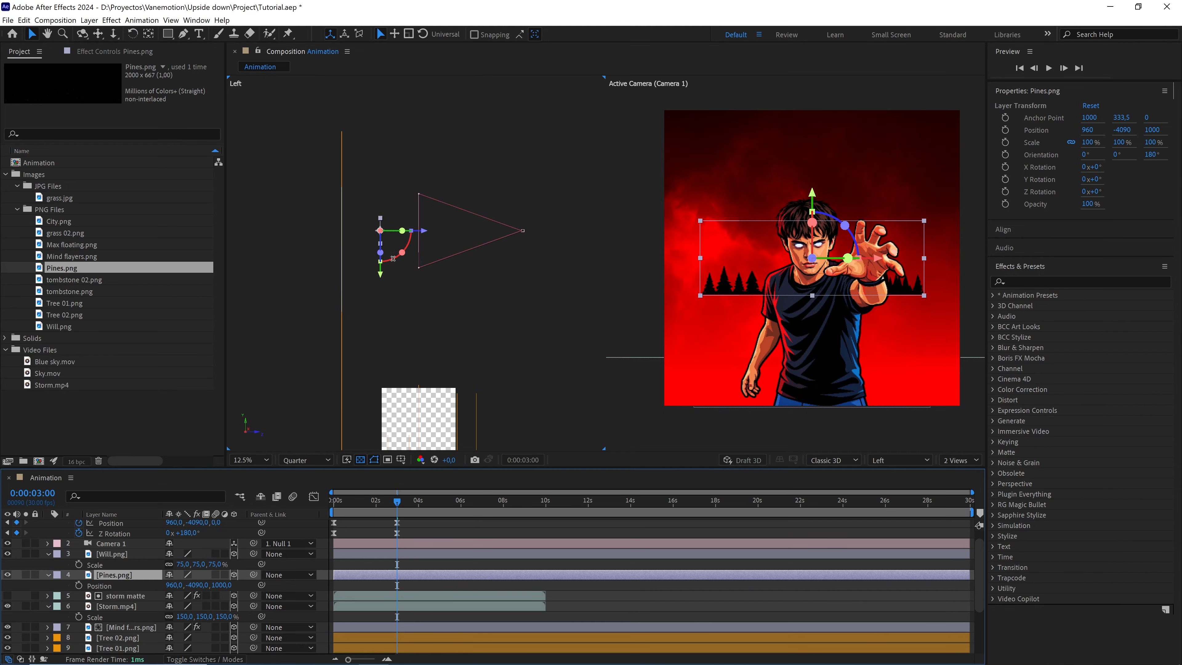
mouse_move(381, 280)
left_mouse_down()
mouse_move(386, 305)
mouse_move(390, 262)
left_mouse_up()
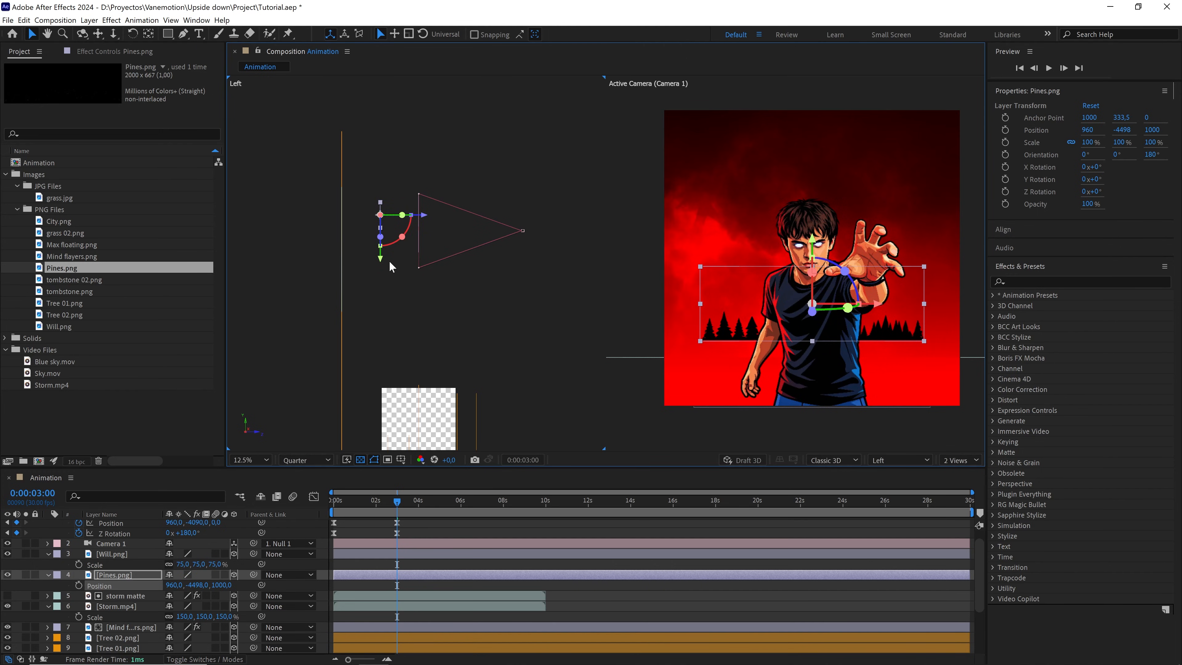
left_click(197, 585)
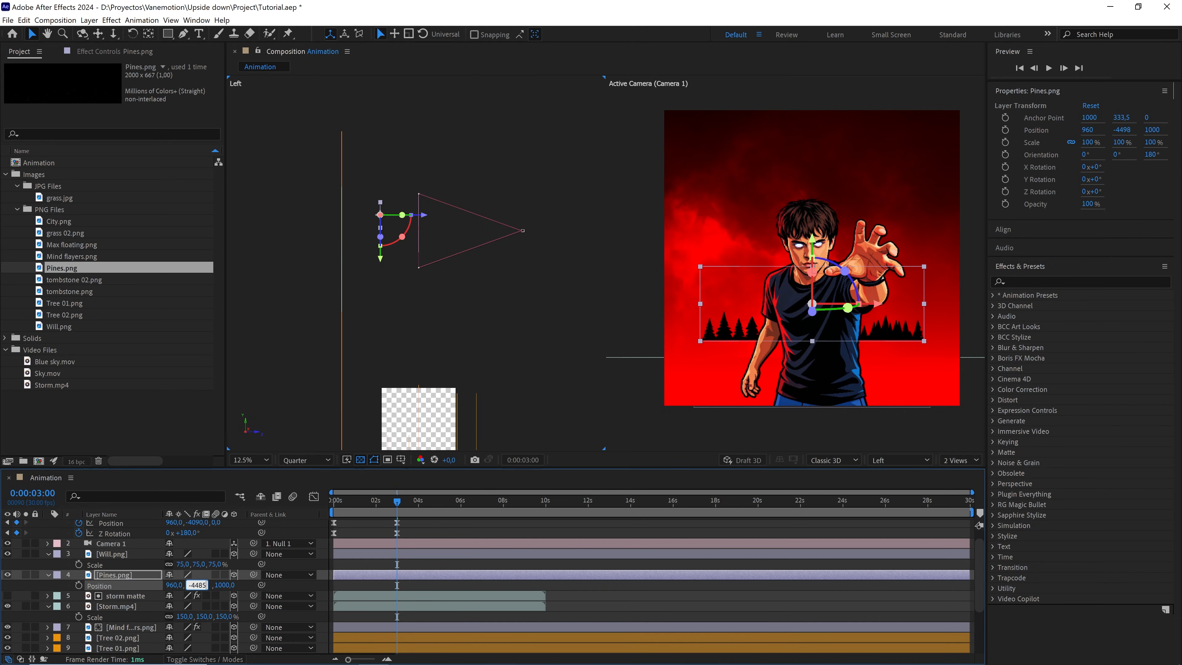
key("Return")
Scale the Pines.png layer to 150% and return the viewer to 1 View through the active camera
key("s")
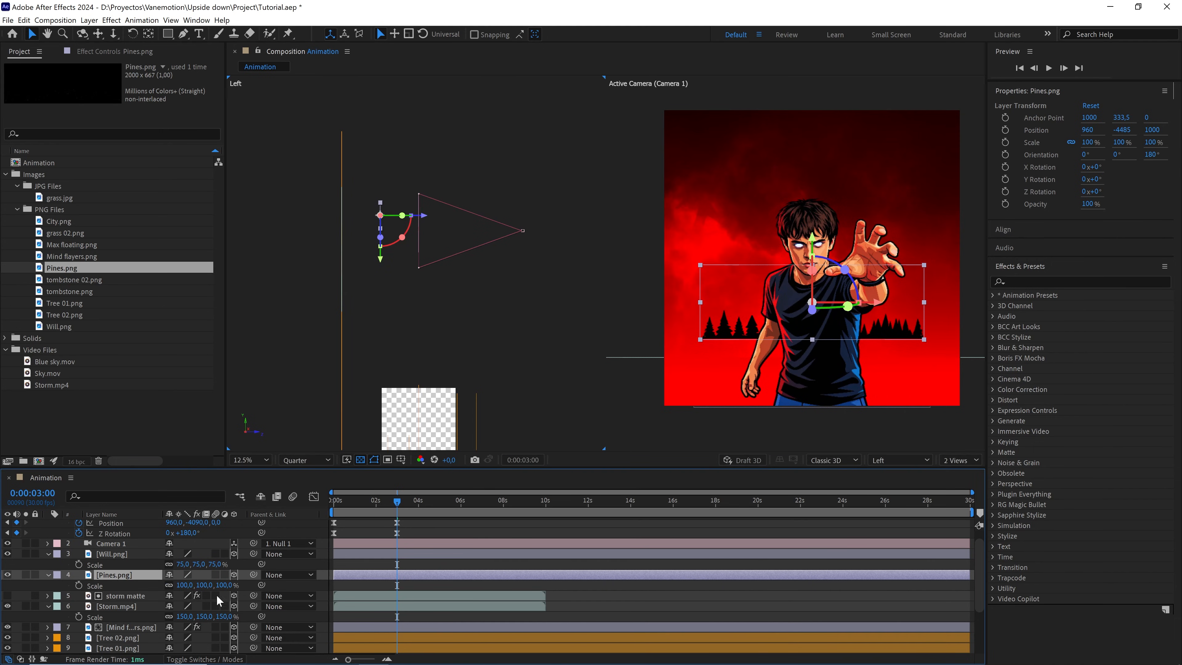
left_click(224, 586)
type("150")
key("Return")
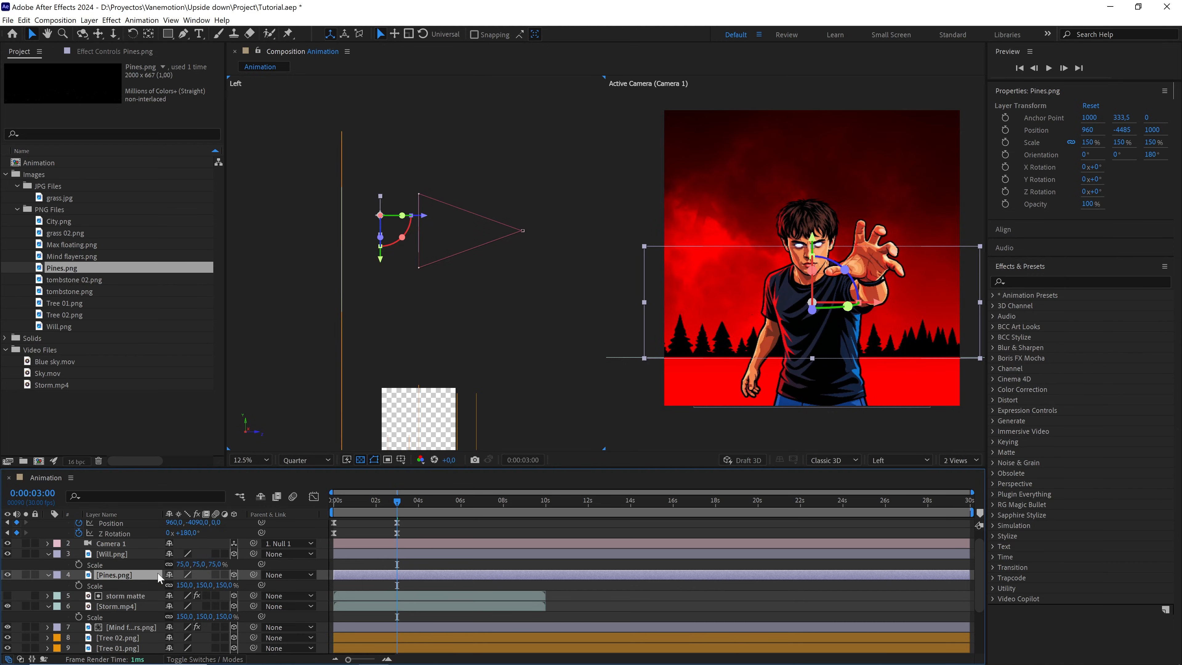
left_click(958, 460)
left_click(952, 472)
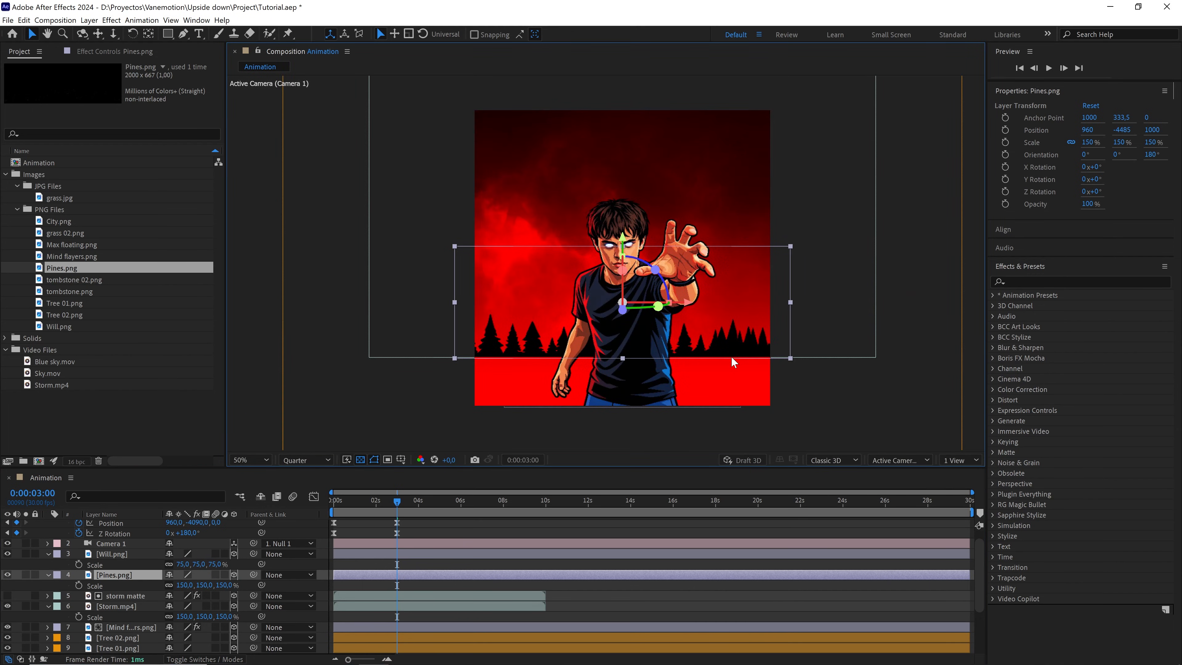
With no layer selected, draw a solid 0F0F0F rectangle about 5372 × 1784 px covering the ground from the pines' base downward
key("comma")
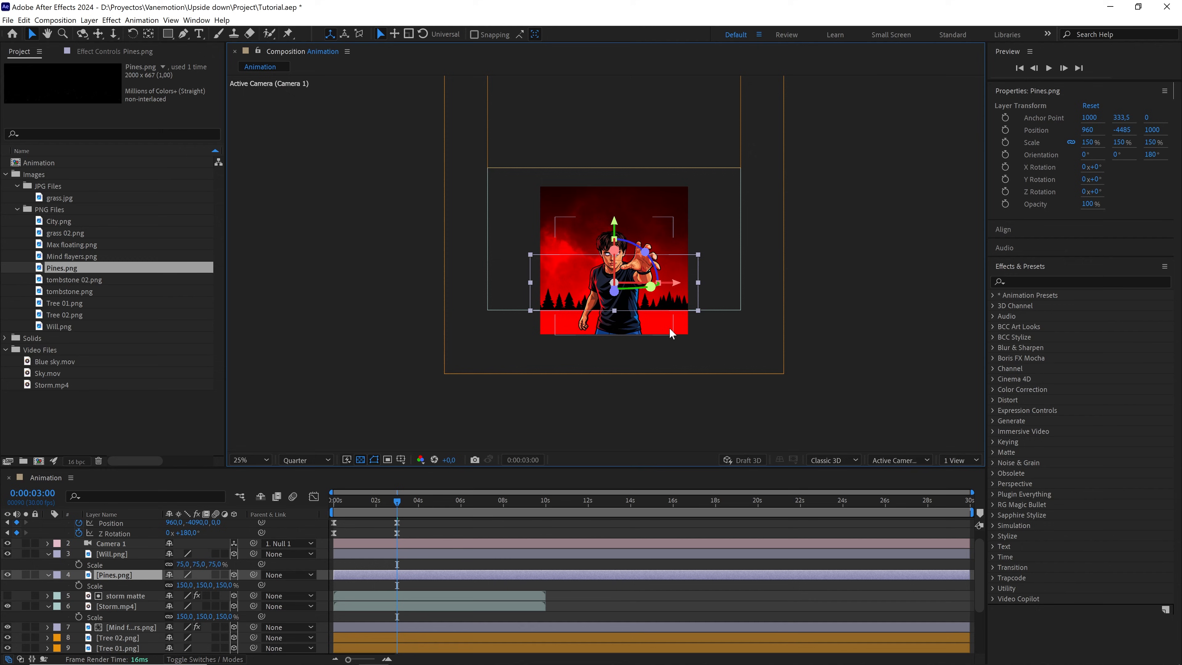
left_click(375, 253)
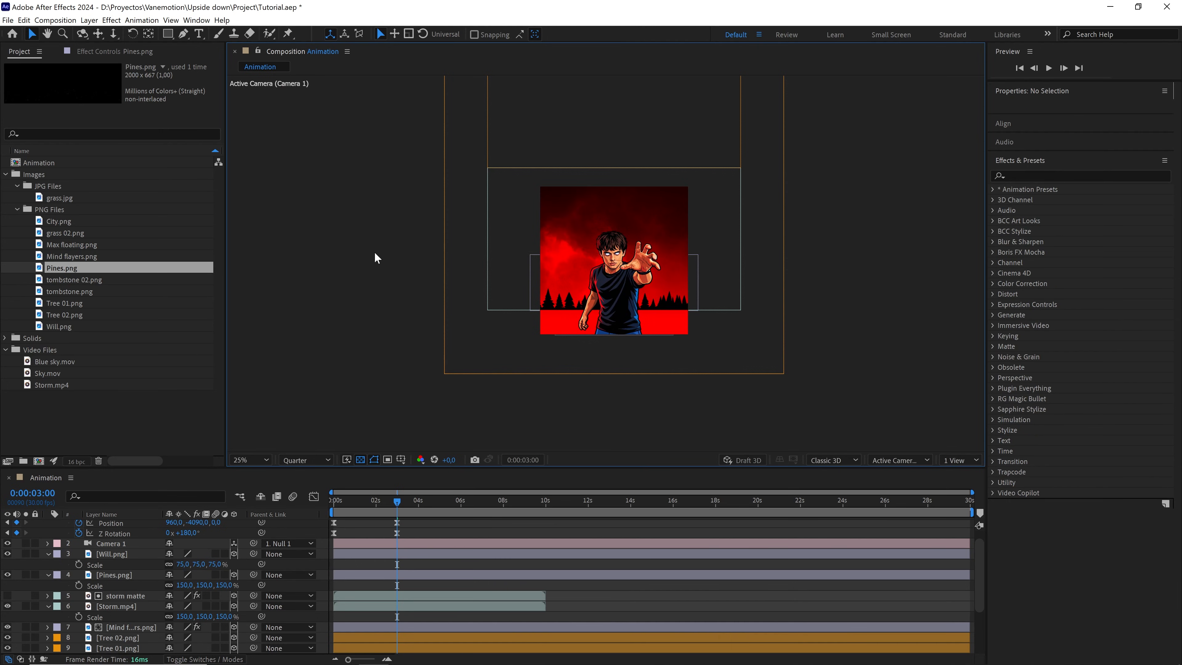
left_click(167, 34)
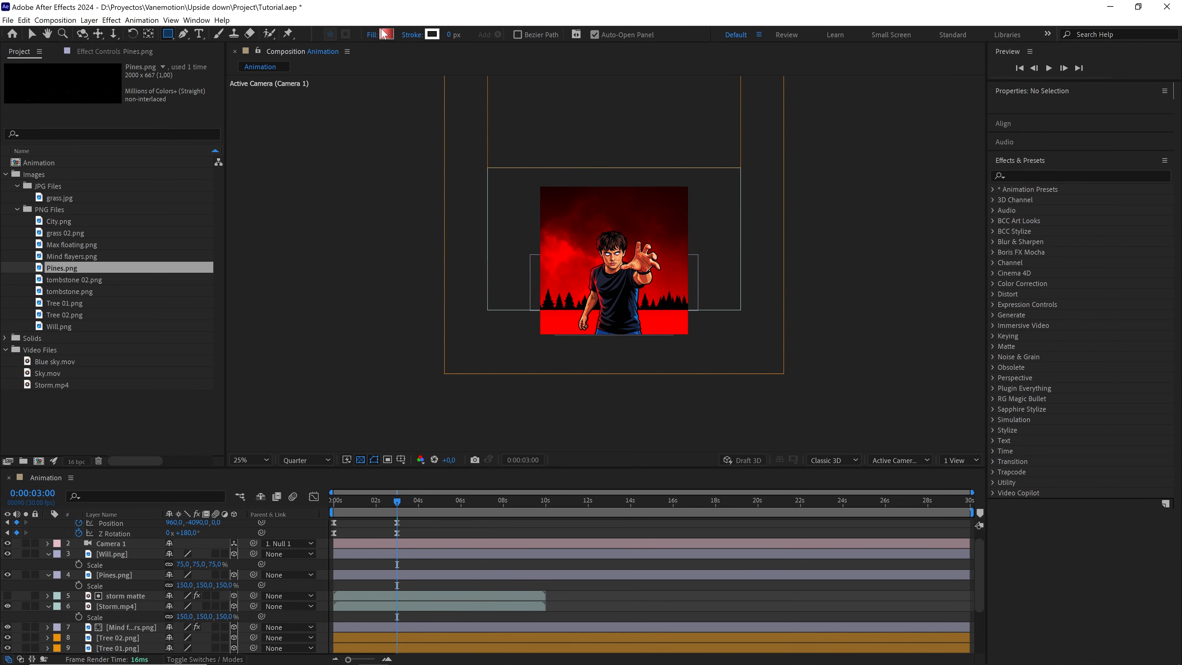
left_click(372, 34)
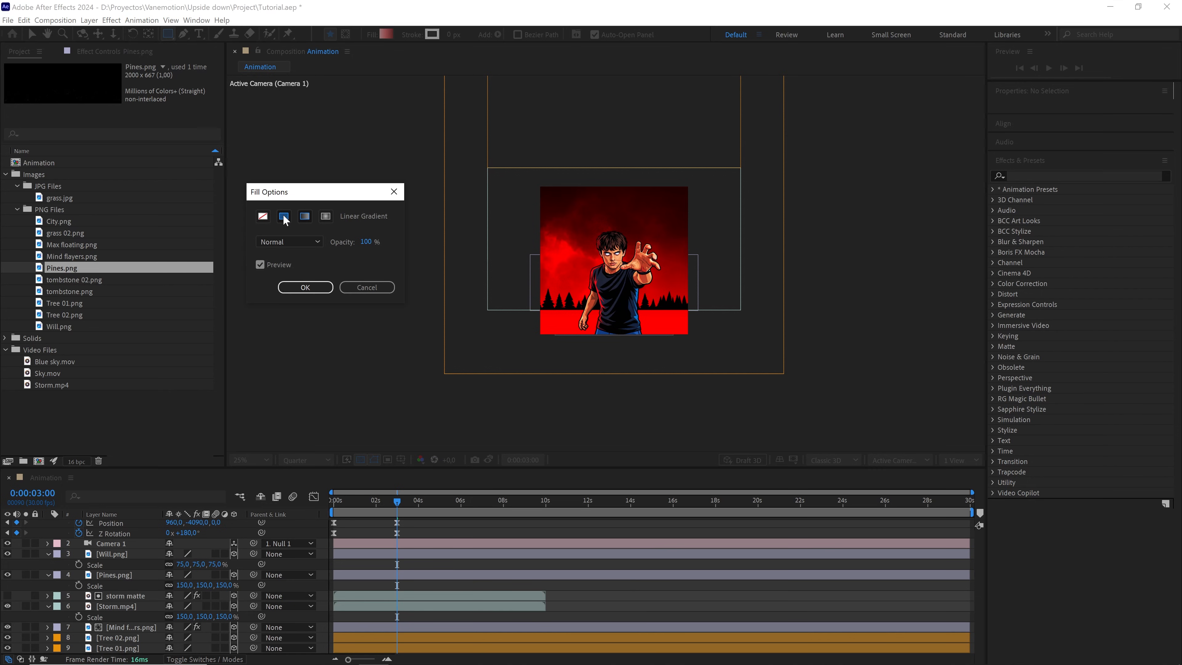
left_click(284, 217)
left_click(310, 286)
left_click(386, 34)
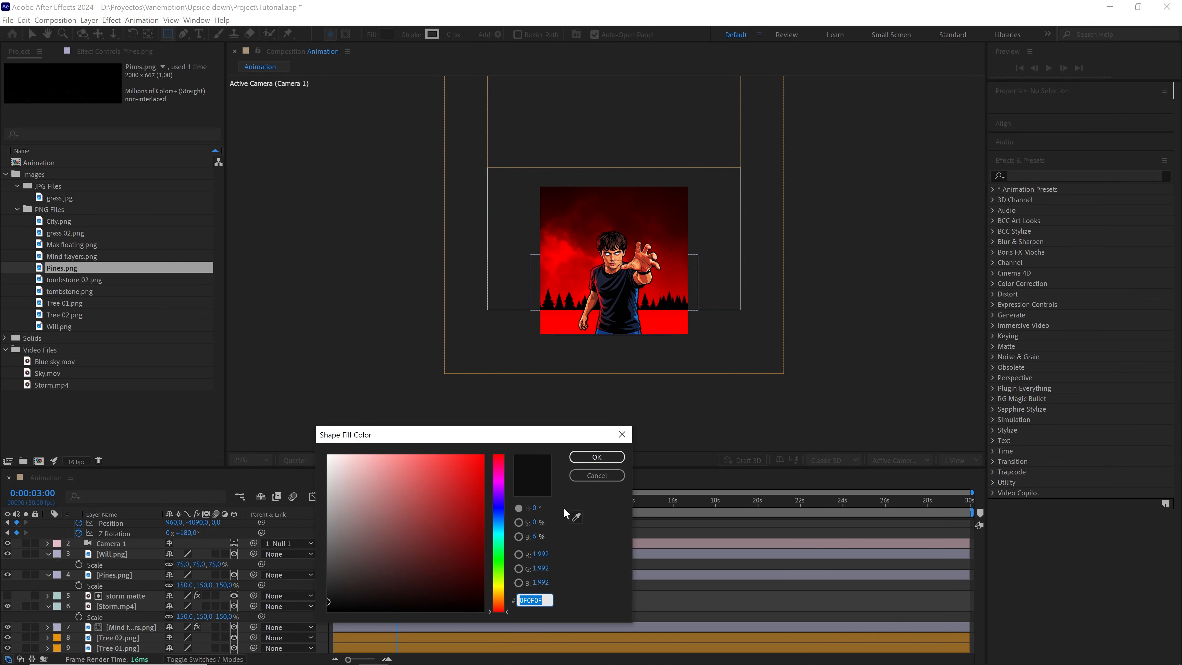
left_click(591, 457)
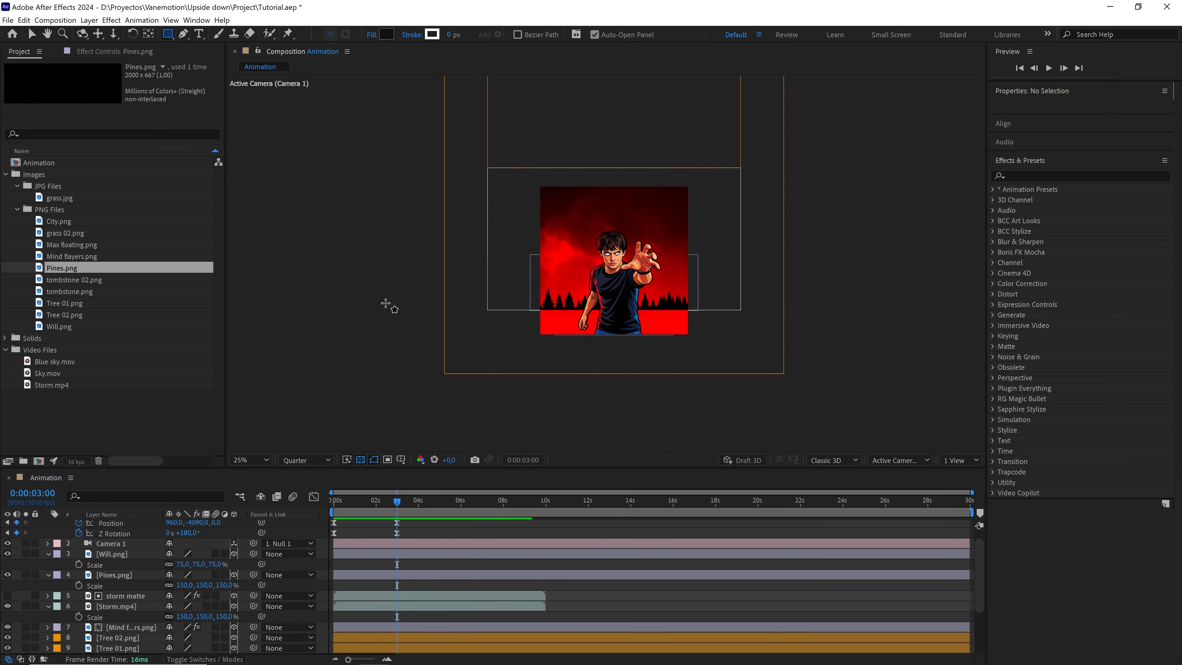
mouse_move(385, 303)
left_mouse_down()
mouse_move(634, 403)
mouse_move(798, 440)
left_mouse_up()
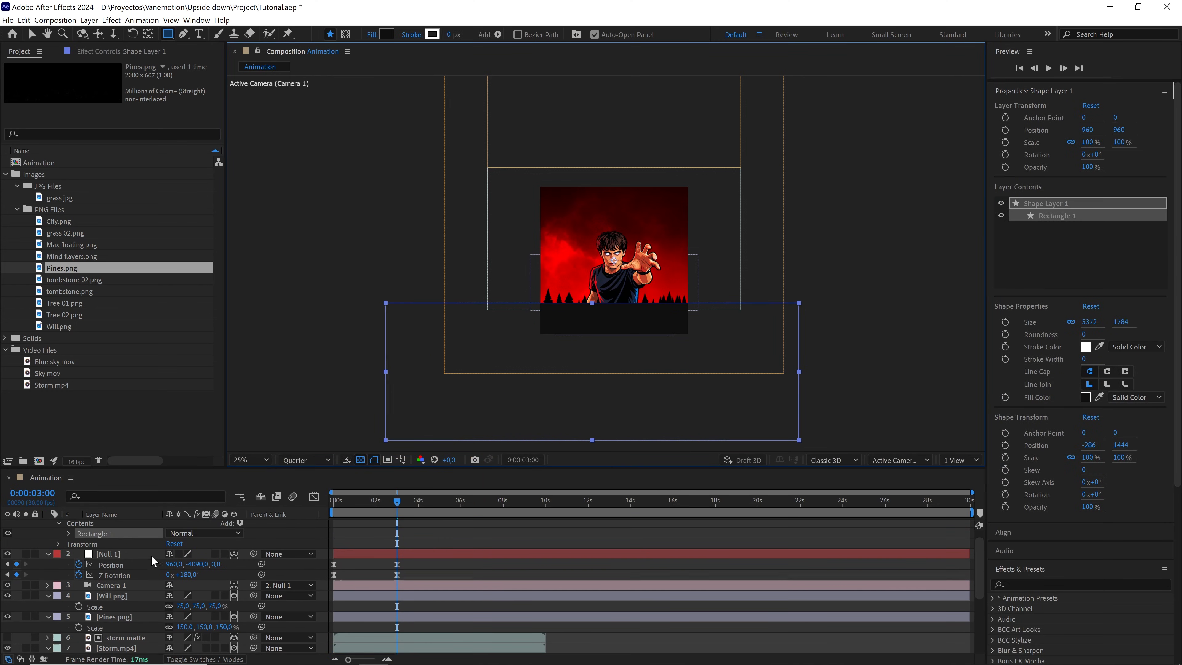
Rename the rectangle's shape layer as base, make it 3D, and place it between the Will.png and Pines.png layers
scroll(153, 561, "up", 1)
left_click(130, 525)
key("Return")
type("base")
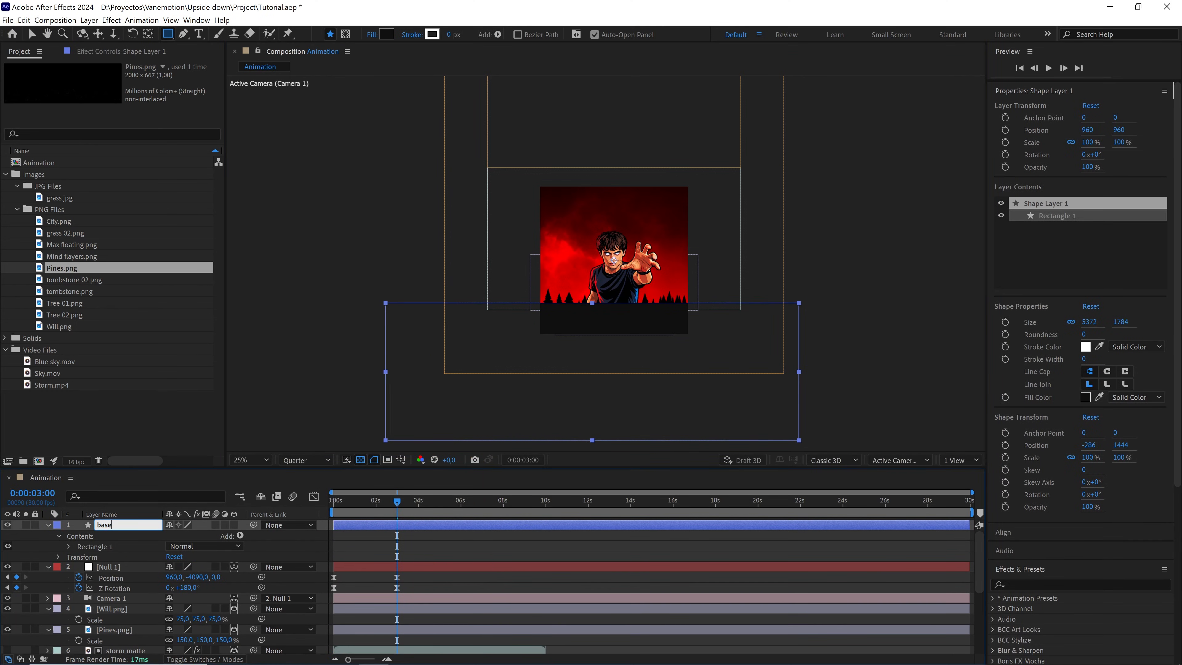
left_click(236, 526)
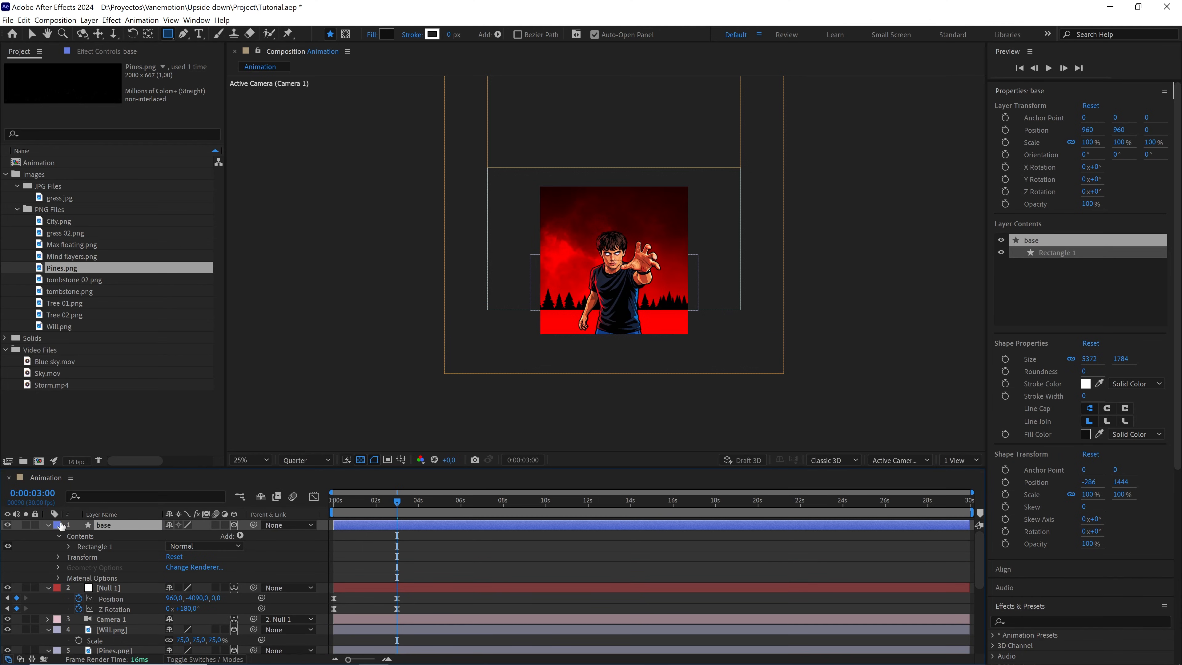
left_click(48, 525)
left_click_drag(116, 529, 124, 593)
In 2 Views, parent the base layer to Pines.png so that it jumps to the parent's position
left_click(959, 460)
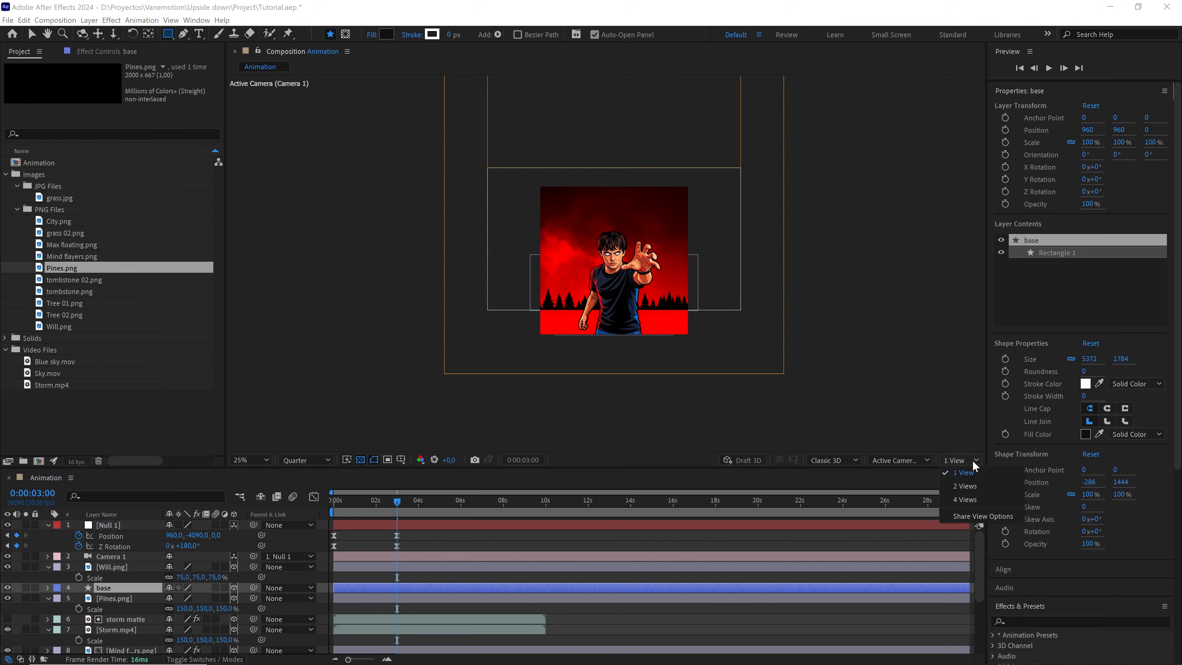
left_click(959, 489)
key("h")
key("v")
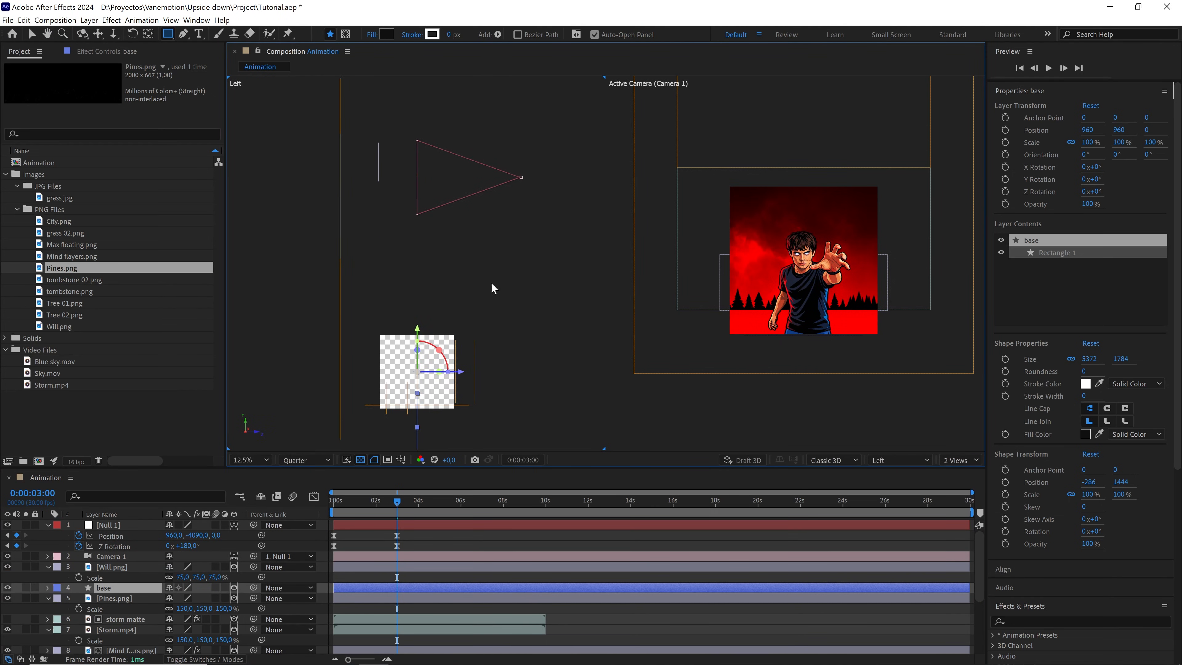
left_click(113, 599)
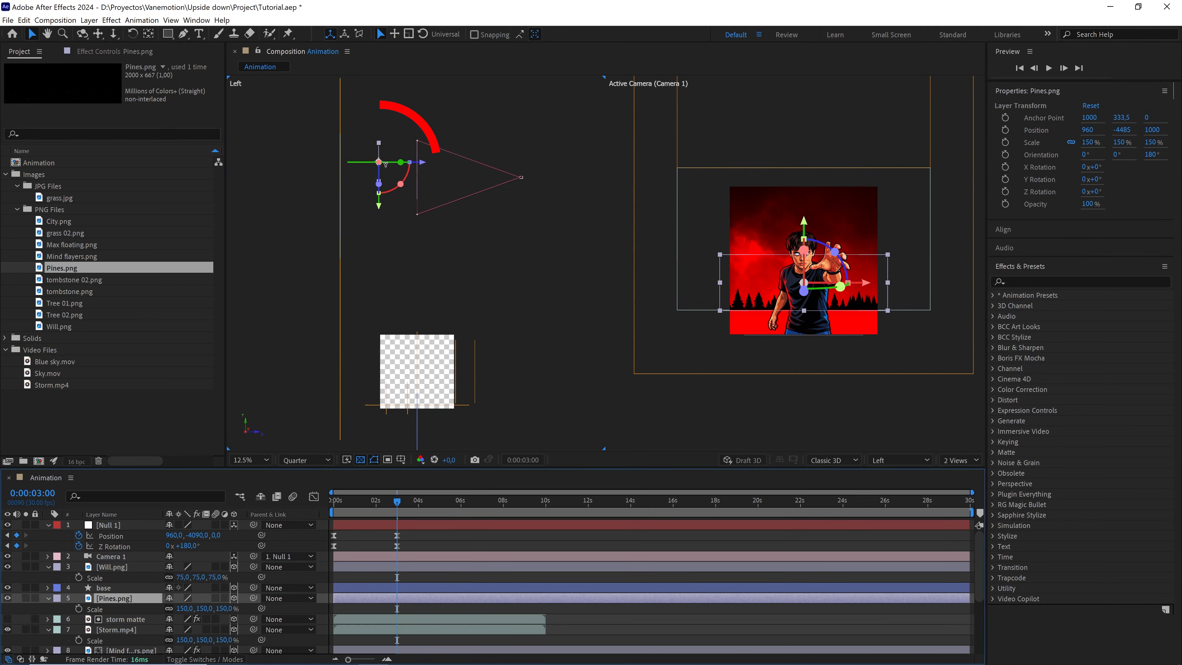
left_click(130, 588)
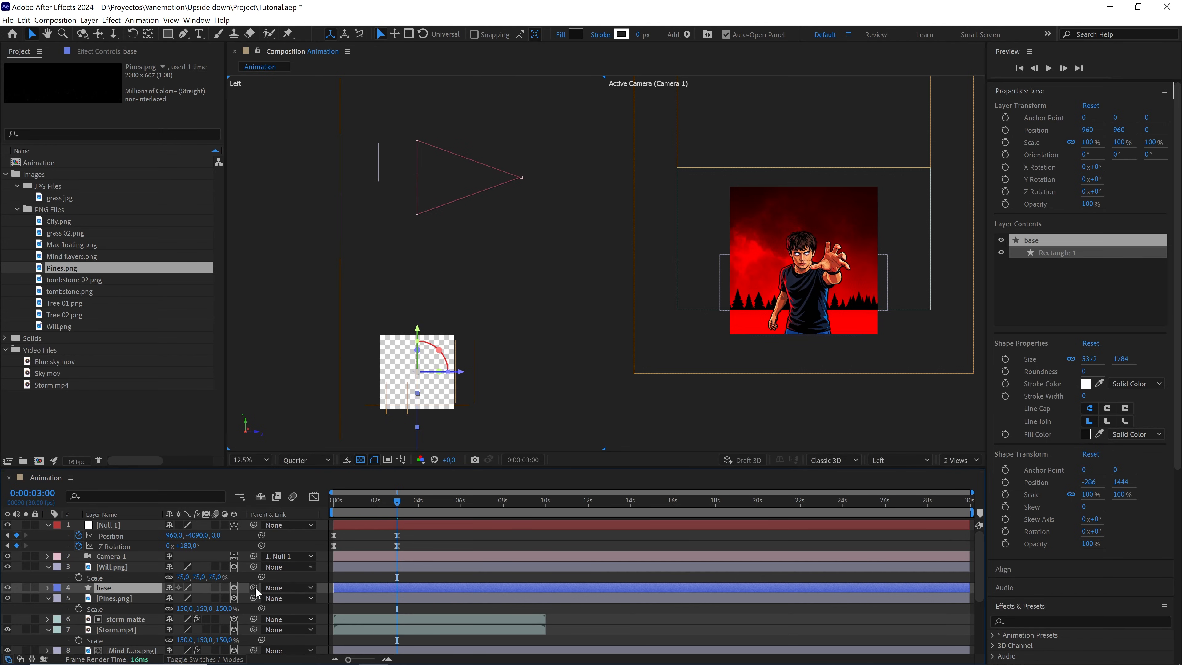
key("ctrl+shift")
left_click_drag(253, 588, 118, 603)
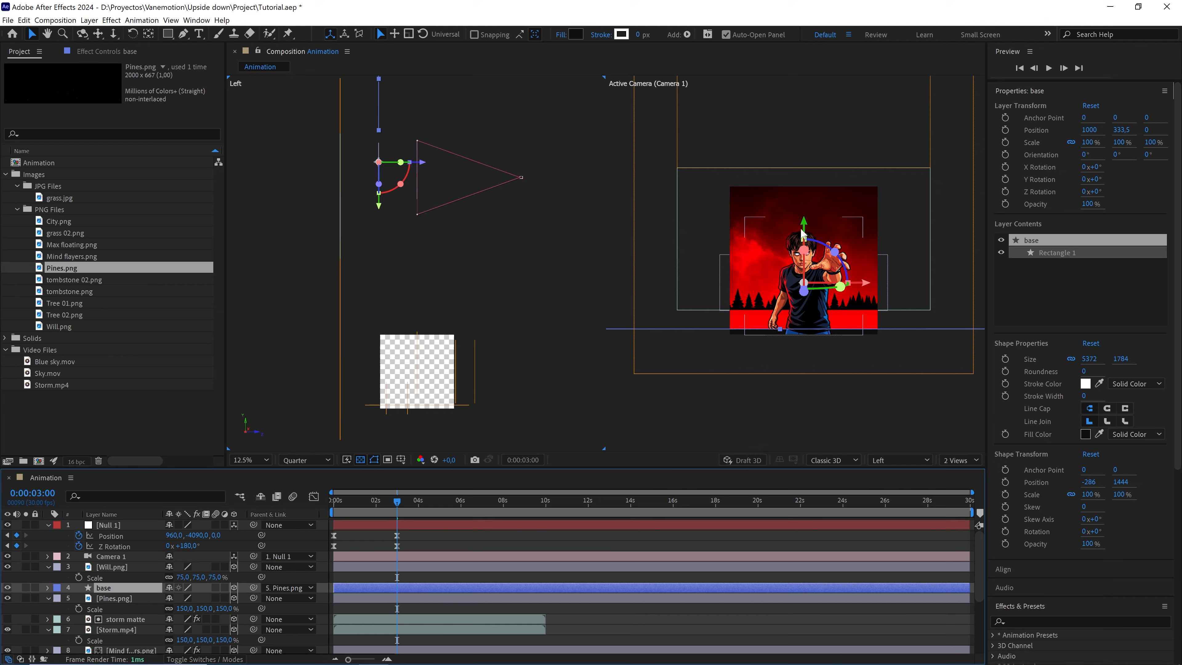
Move the base layer vertically to about Y 89.7 to meet the foot of the pines, and return to 1 View
left_click_drag(804, 226, 813, 199)
scroll(827, 259, "up", 1)
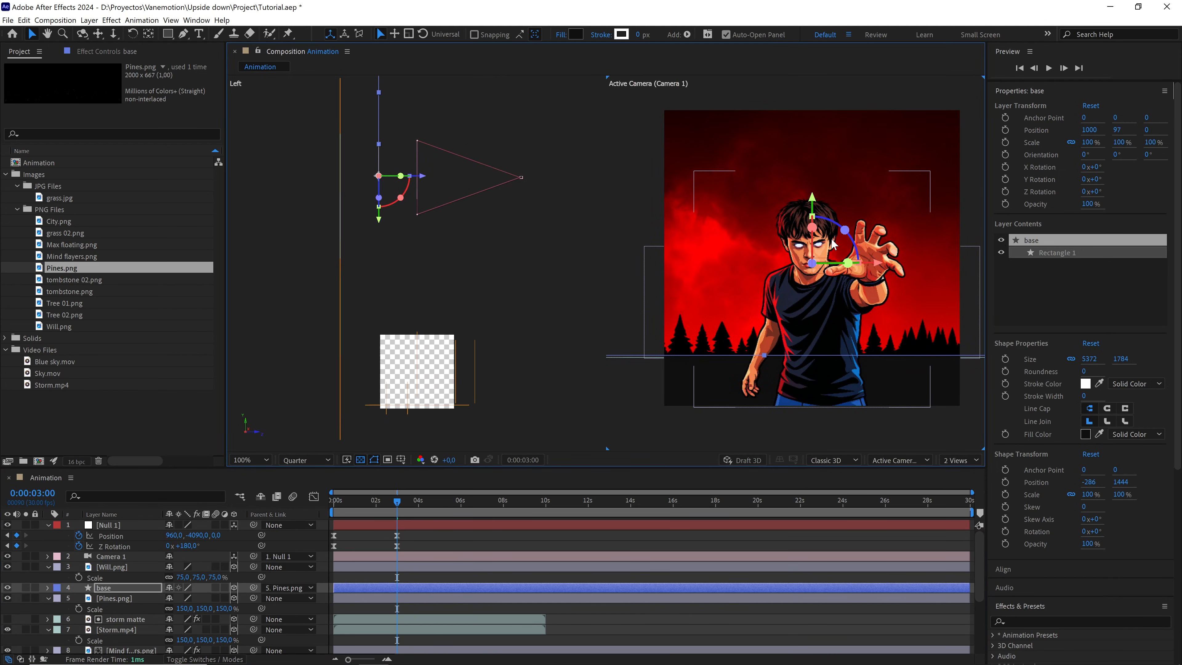
scroll(745, 368, "up", 2)
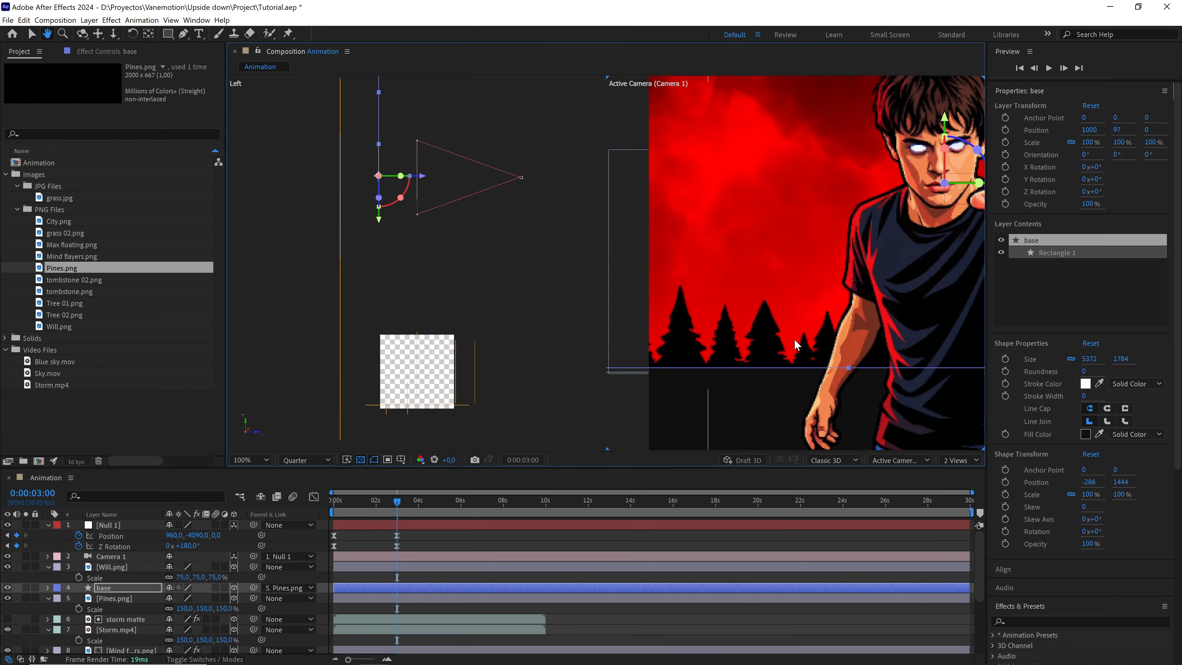
scroll(753, 374, "down", 2)
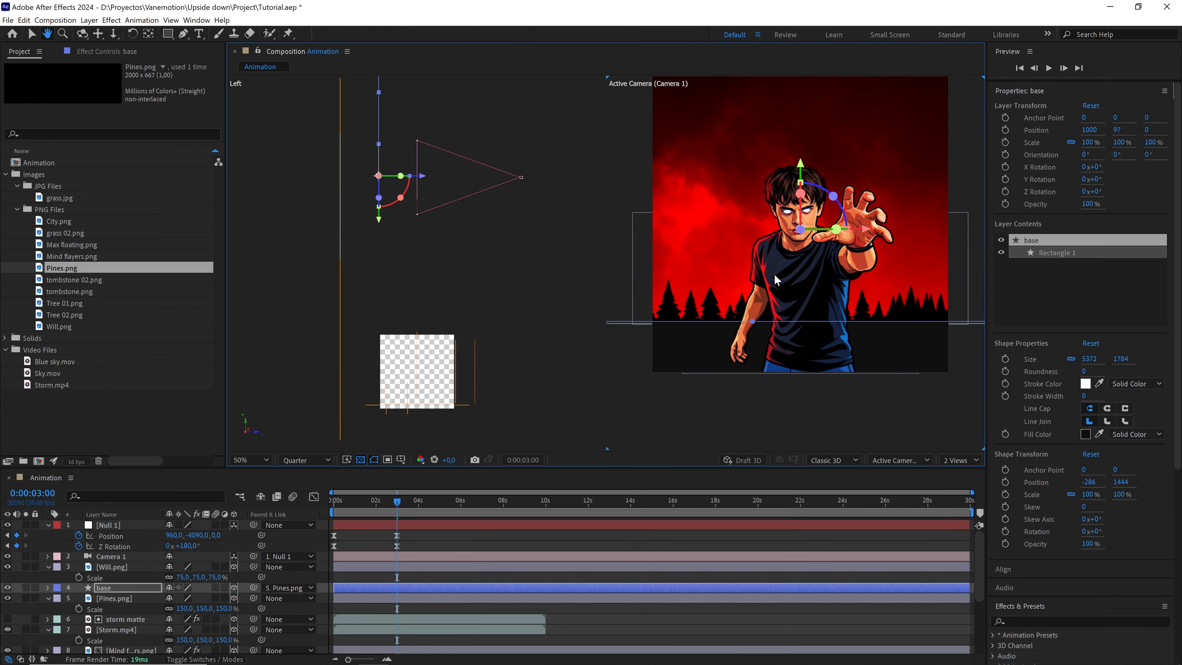
left_click_drag(804, 173, 804, 169)
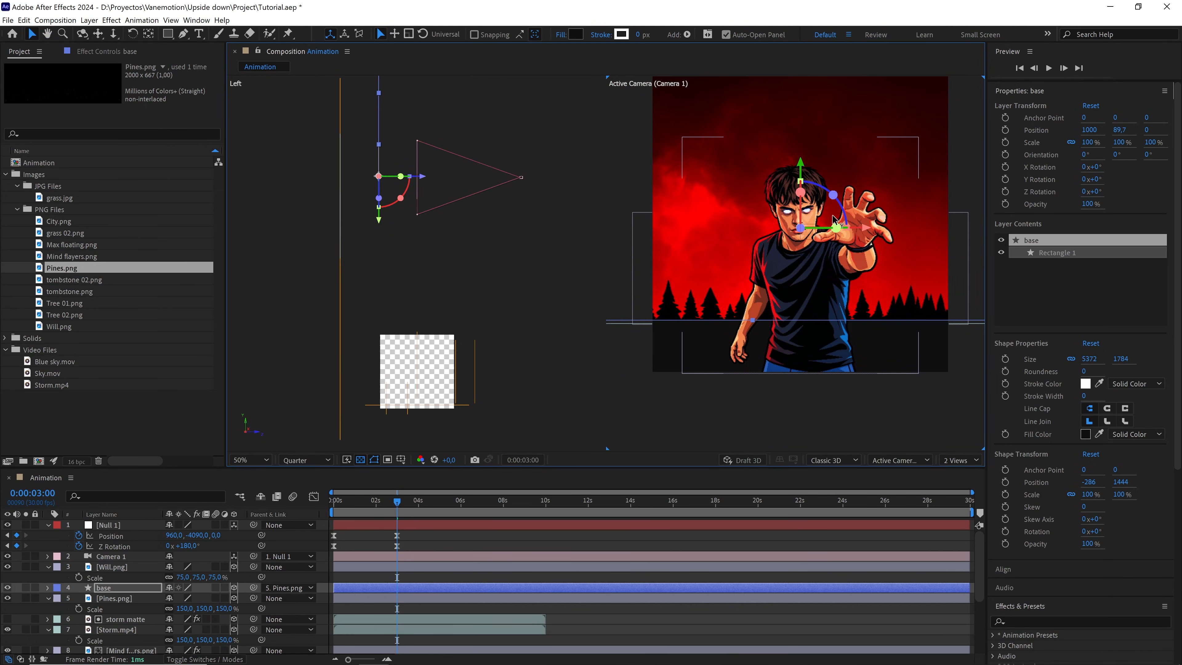
left_click(959, 458)
left_click(961, 472)
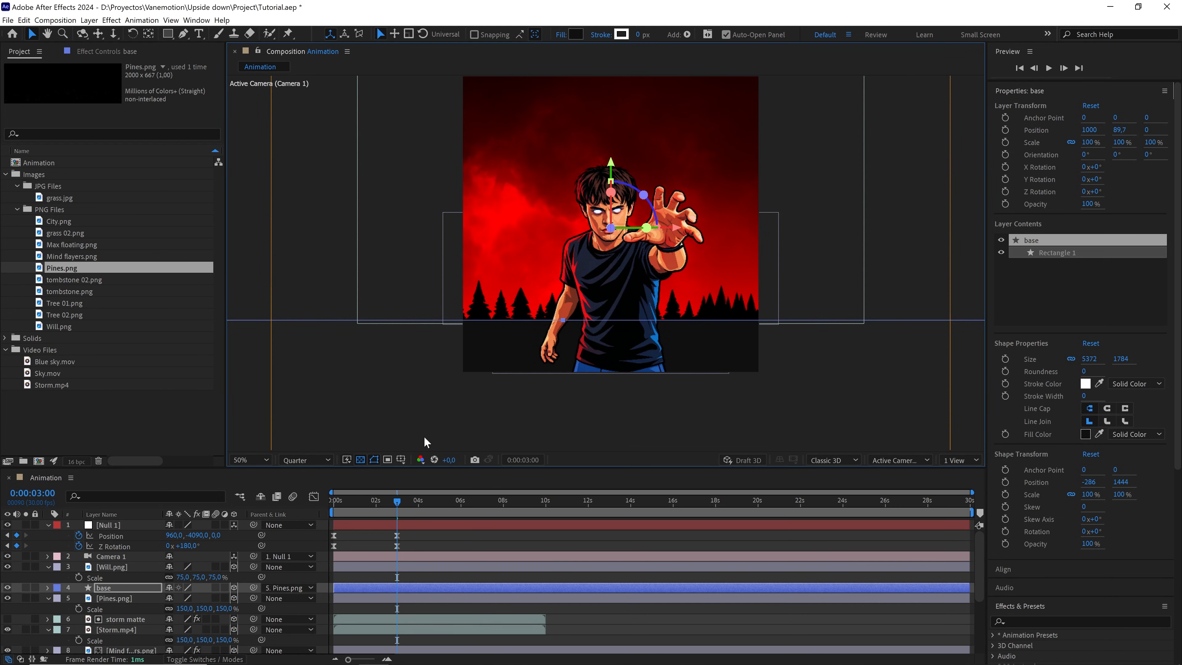
Apply the Fill effect to Pines.png with the color sampled from the dark base rectangle, and clear the effects search
left_click(114, 599)
left_click(1045, 281)
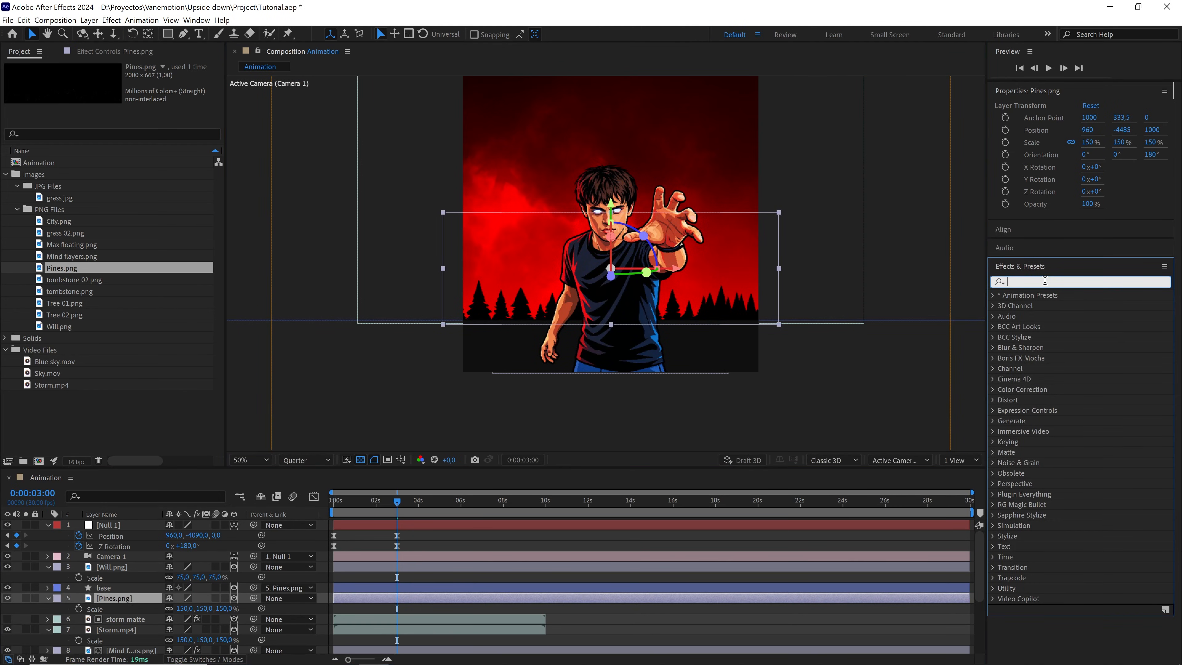
type("fill")
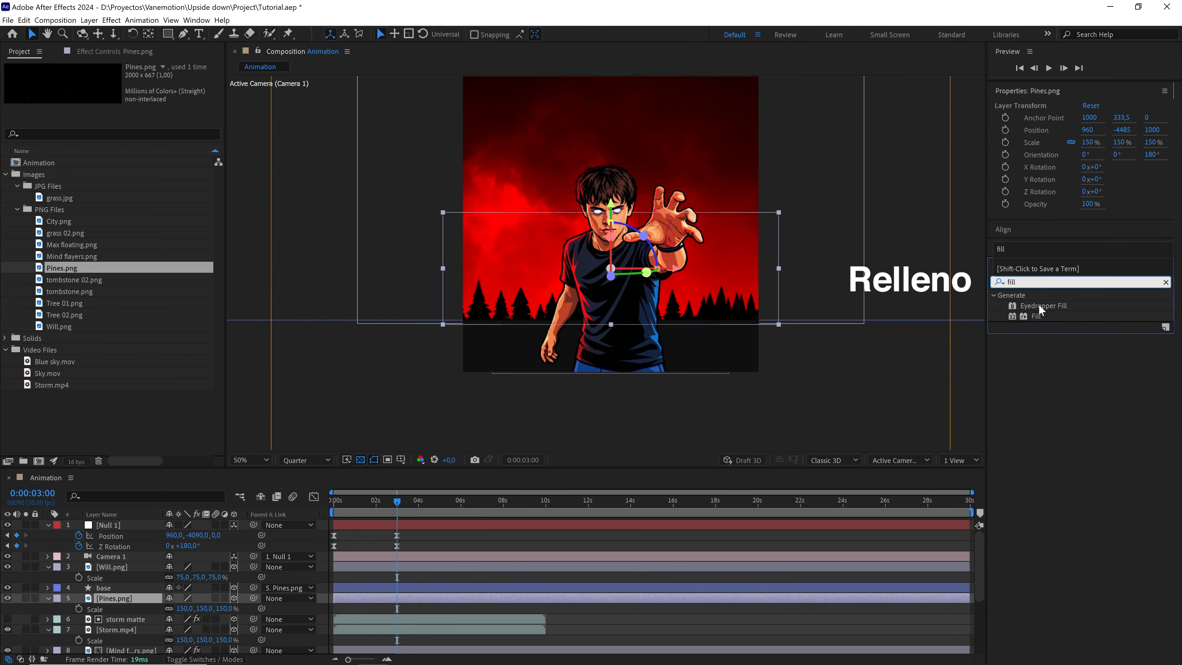
left_click_drag(1036, 316, 149, 602)
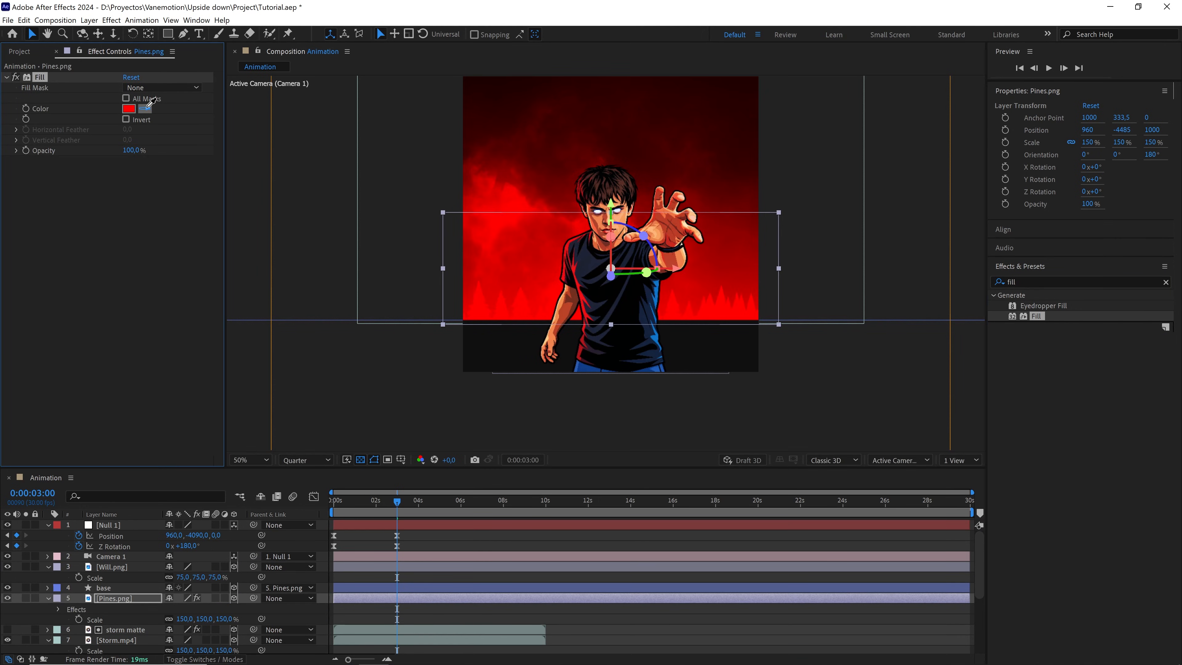
left_click(507, 351)
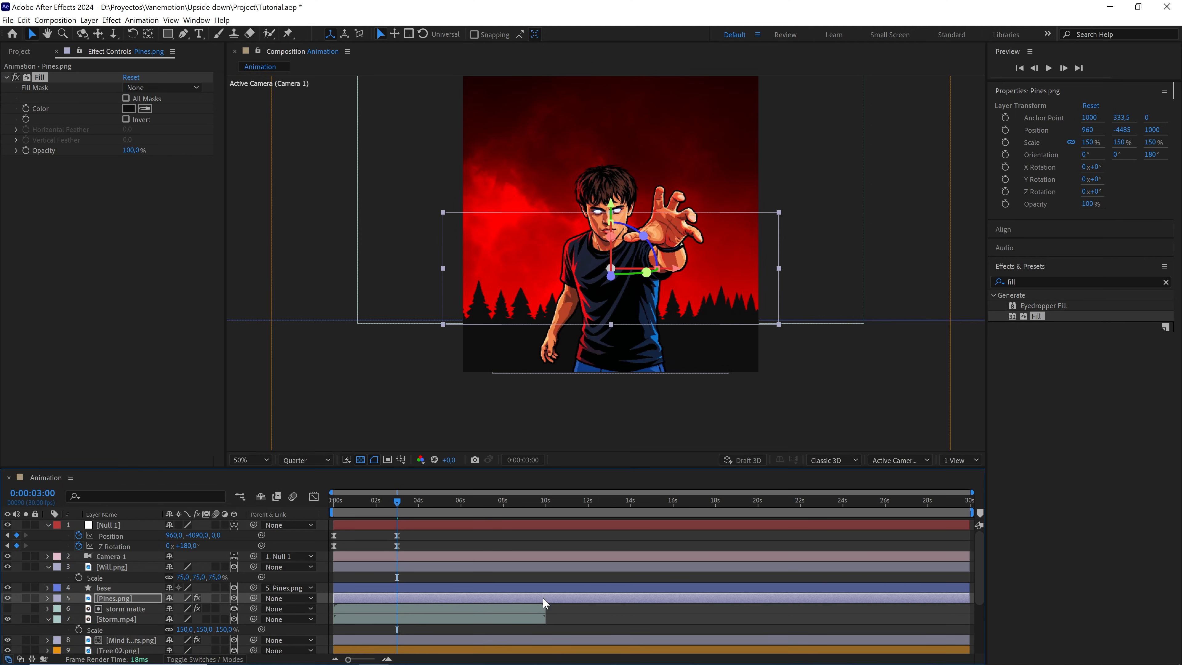
left_click(553, 610)
left_click_drag(622, 262, 605, 316)
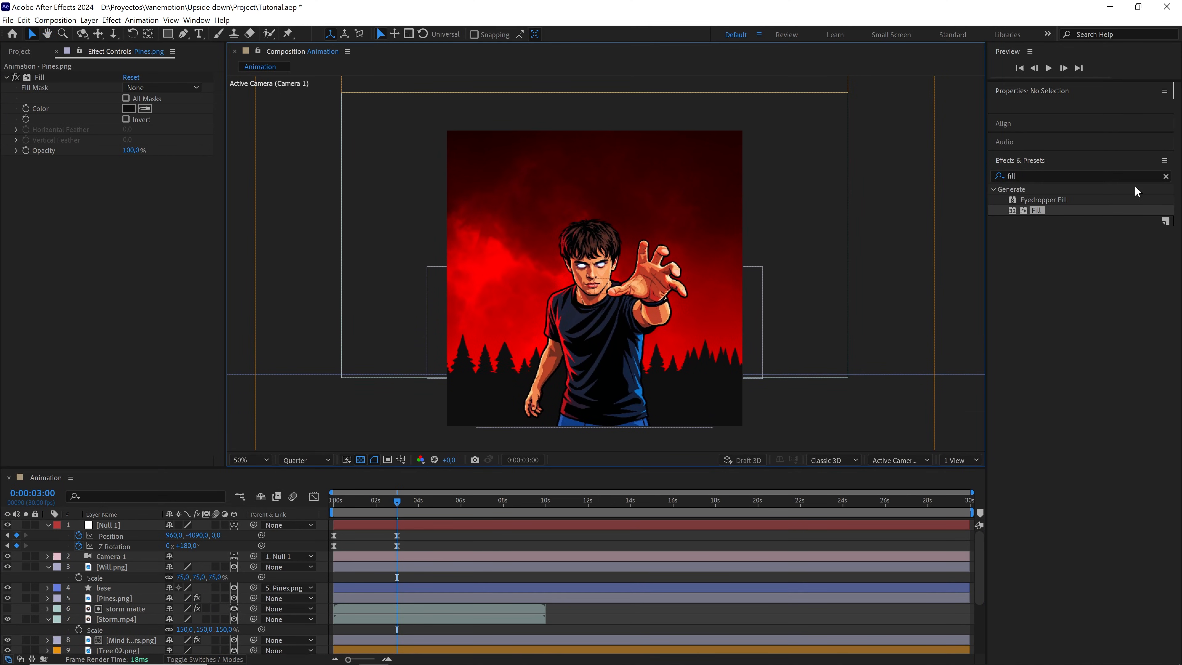
left_click(1165, 176)
At 0:00:01:18, edit the bg rectangle's gradient fill, placing the black stop at 48% and the cream stop at 18.6%
left_click_drag(390, 506, 368, 508)
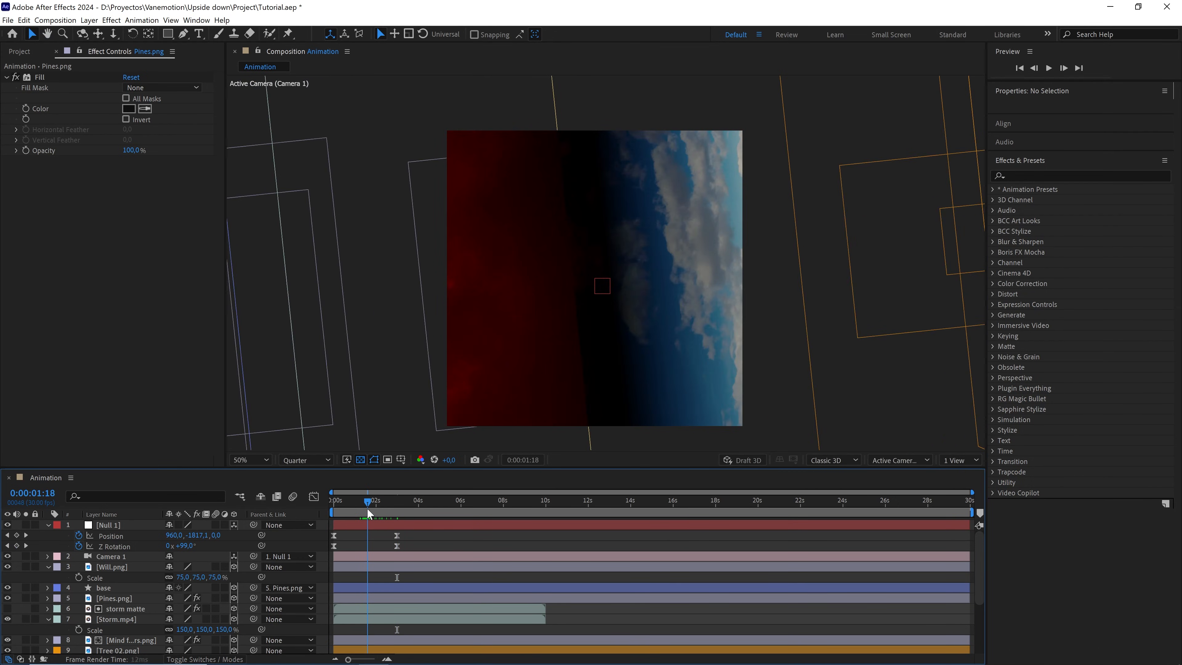
key("slash")
left_click_drag(605, 278, 630, 365)
key("comma")
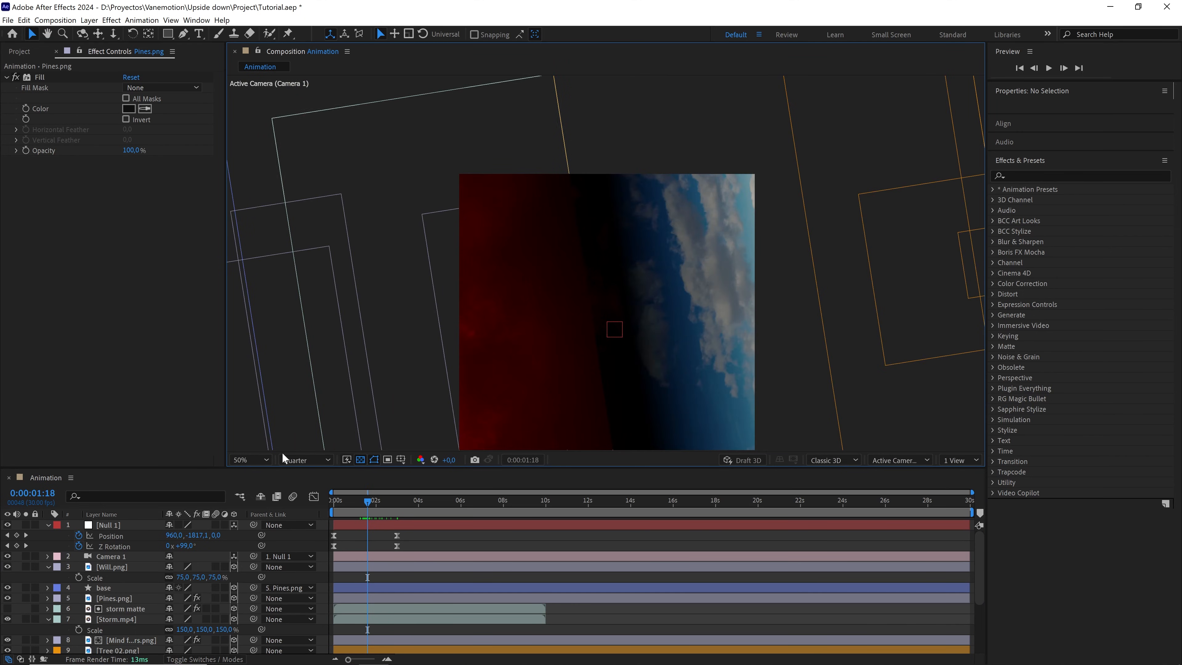
scroll(102, 645, "down", 5)
left_click(118, 648)
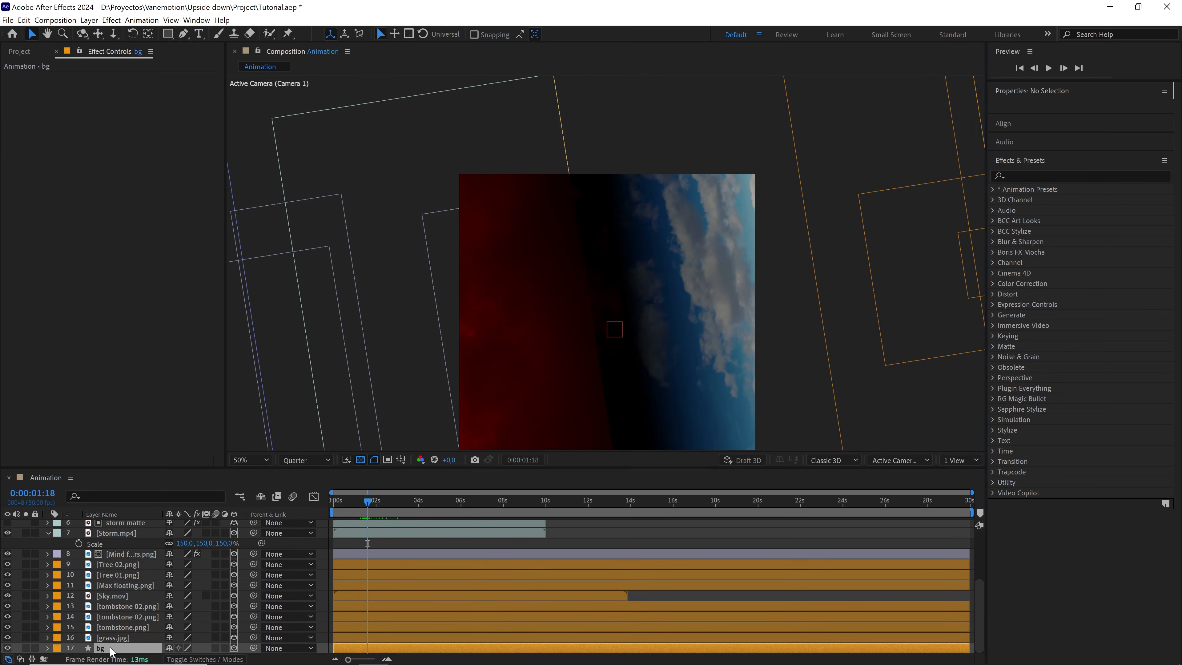
left_click(47, 647)
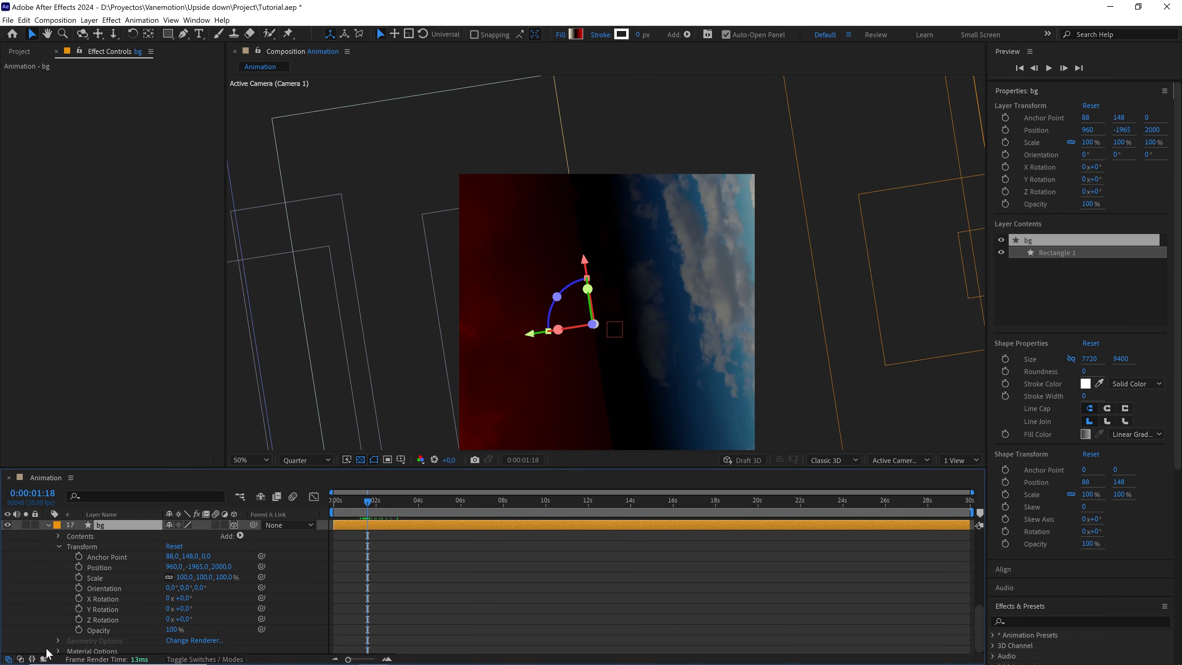
left_click(58, 535)
left_click(67, 546)
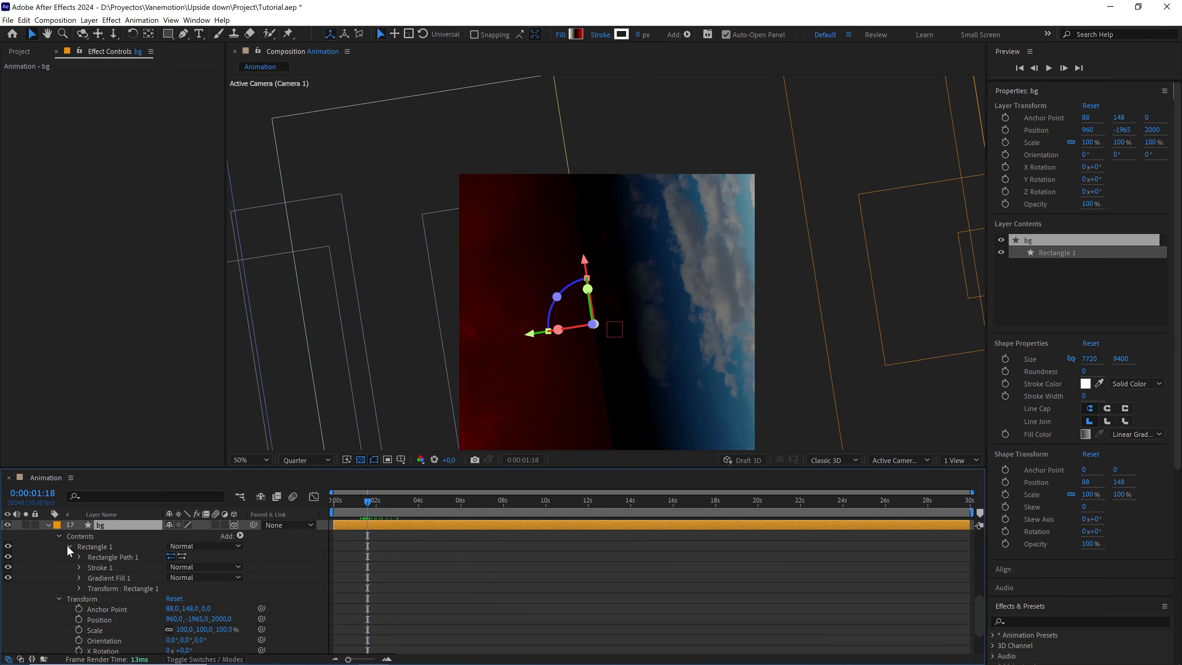
left_click(80, 578)
left_click(191, 637)
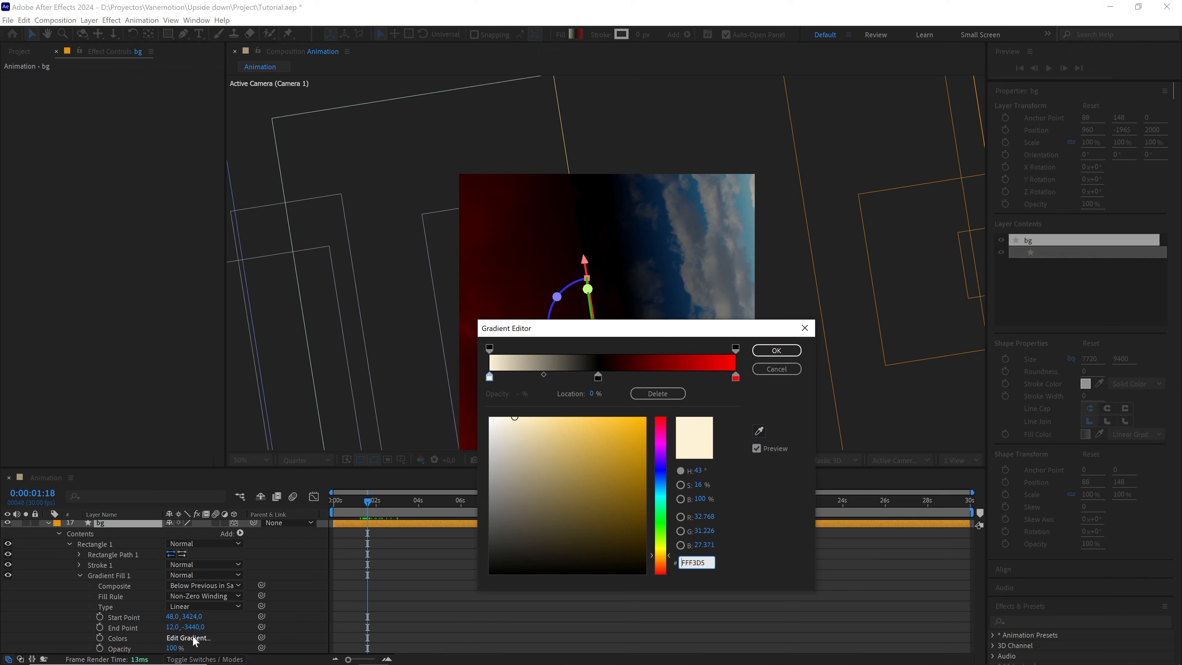
mouse_move(598, 378)
left_mouse_down()
mouse_move(699, 378)
mouse_move(558, 378)
mouse_move(602, 381)
left_mouse_up()
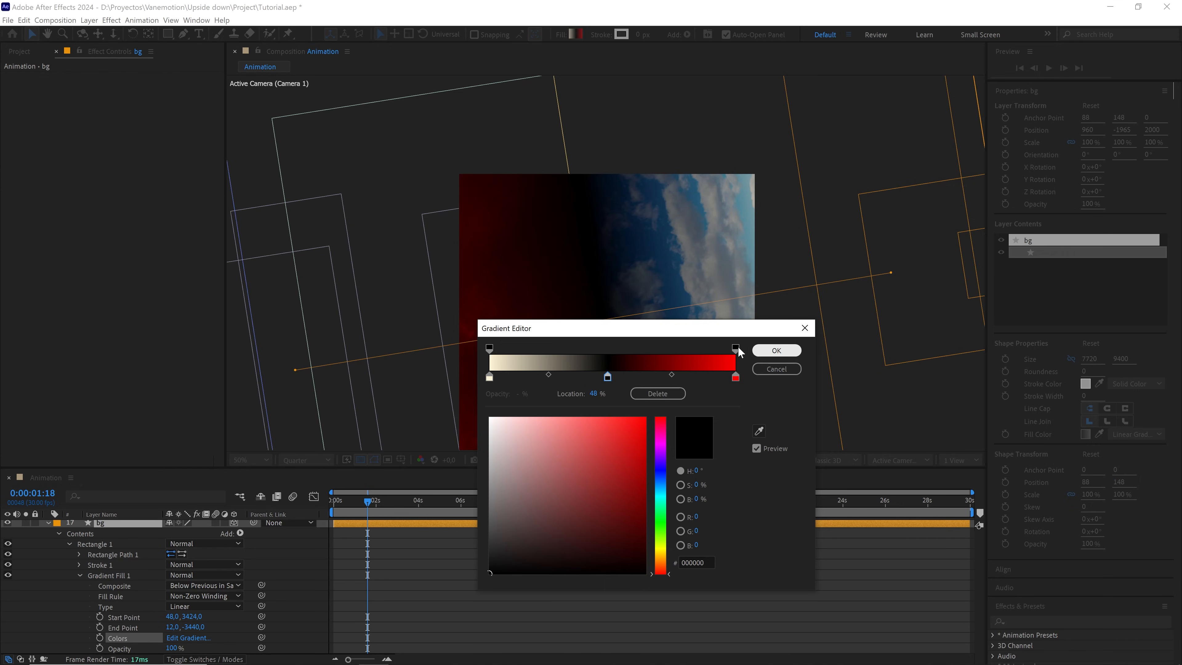
left_click_drag(489, 378, 535, 379)
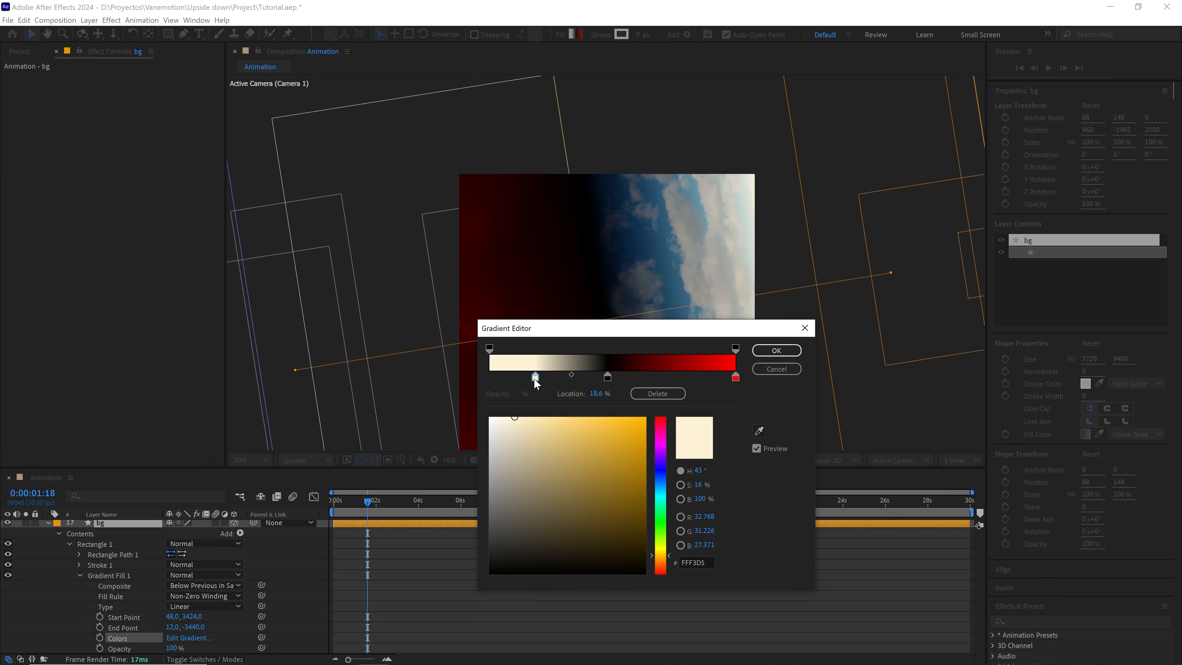
left_click(776, 350)
Inspect the blend between sky and storm, and preview the camera flip from the start of the timeline
key("period")
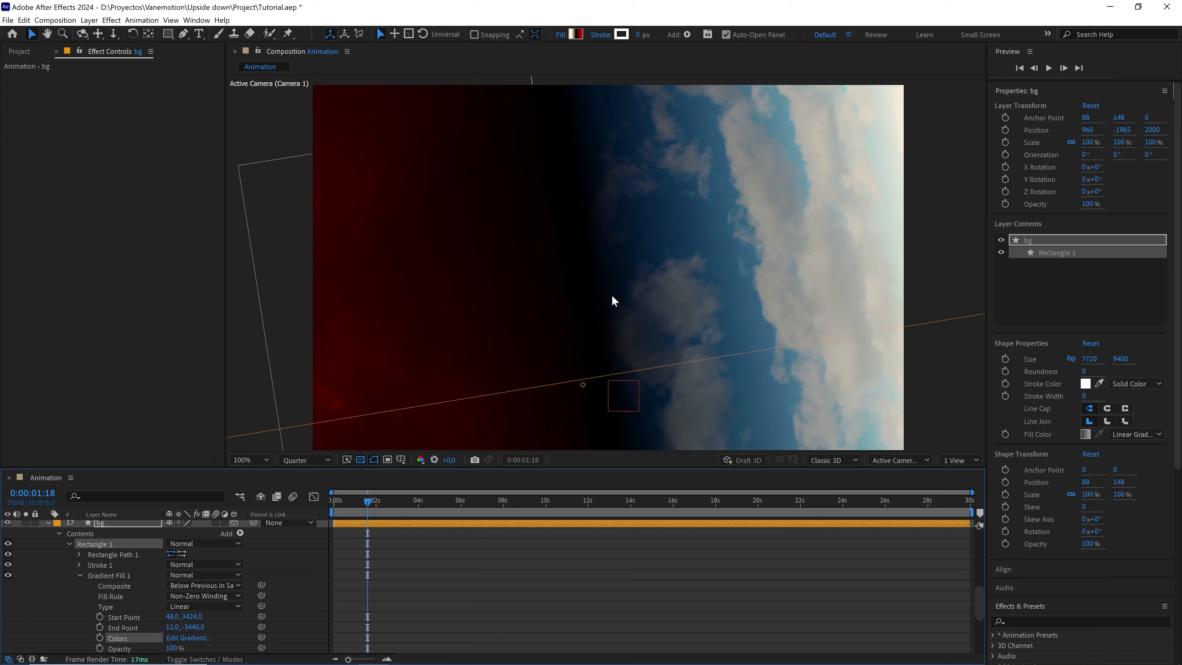
key("comma")
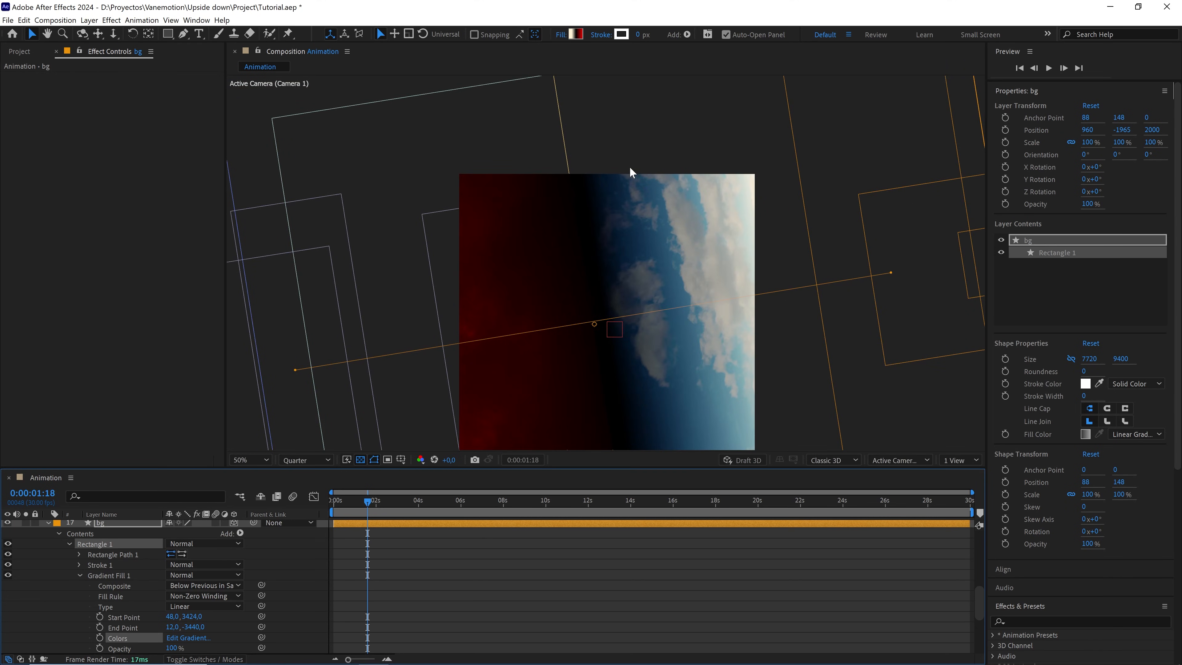
left_click_drag(366, 504, 335, 507)
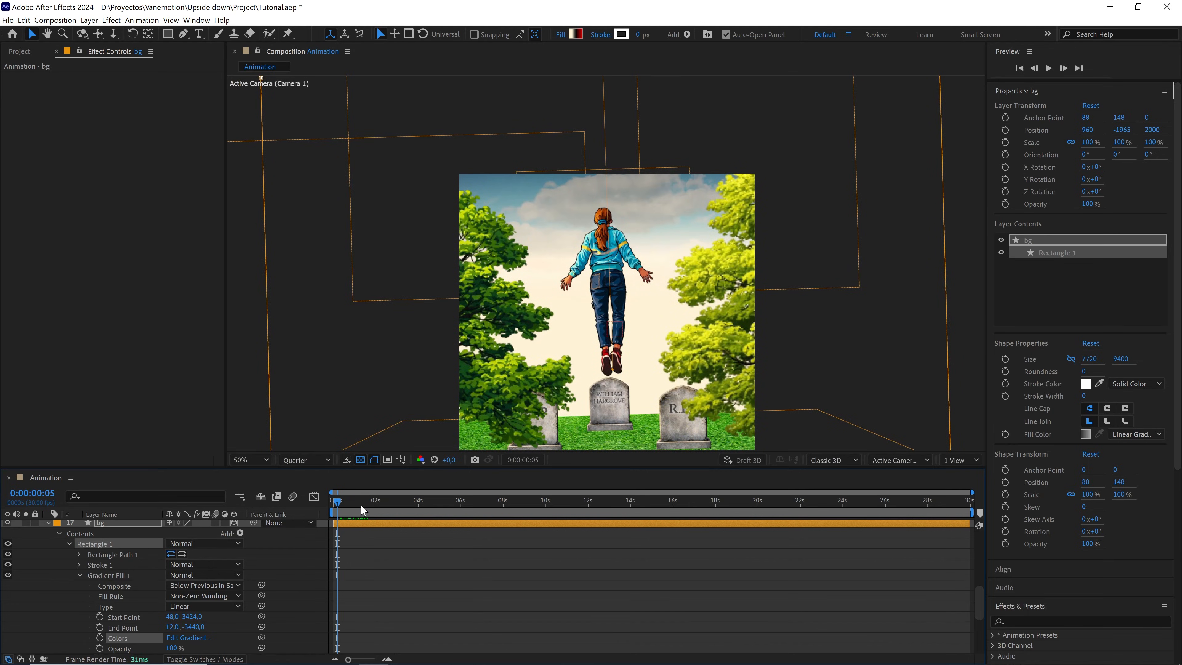
key("space")
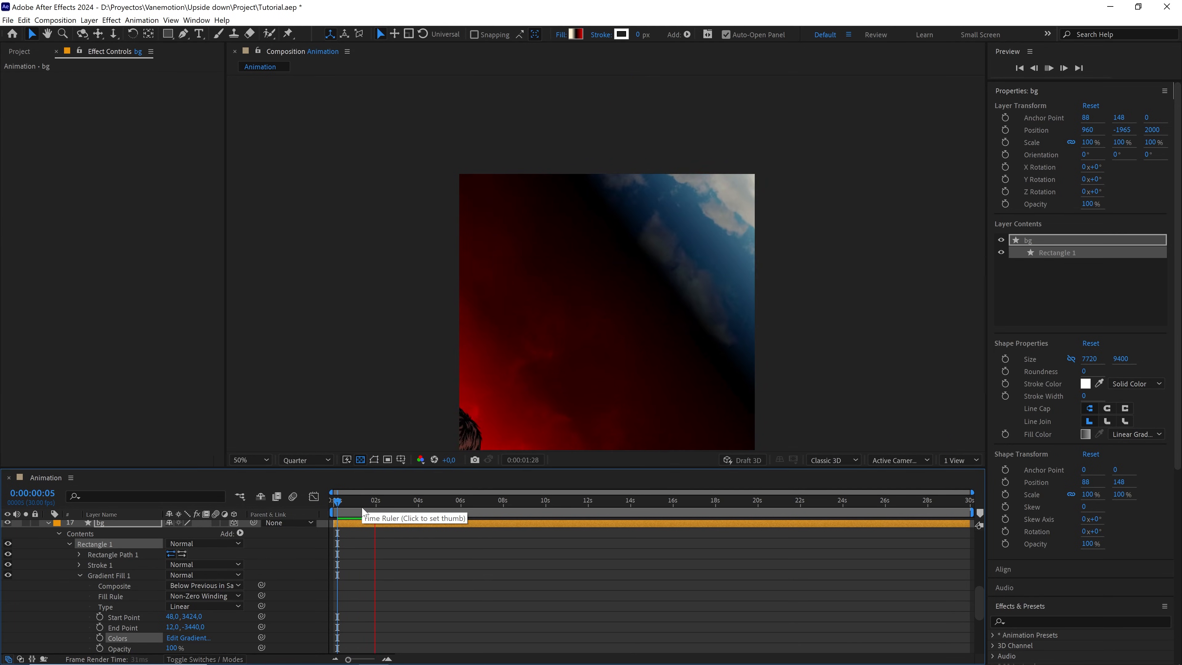
key("space")
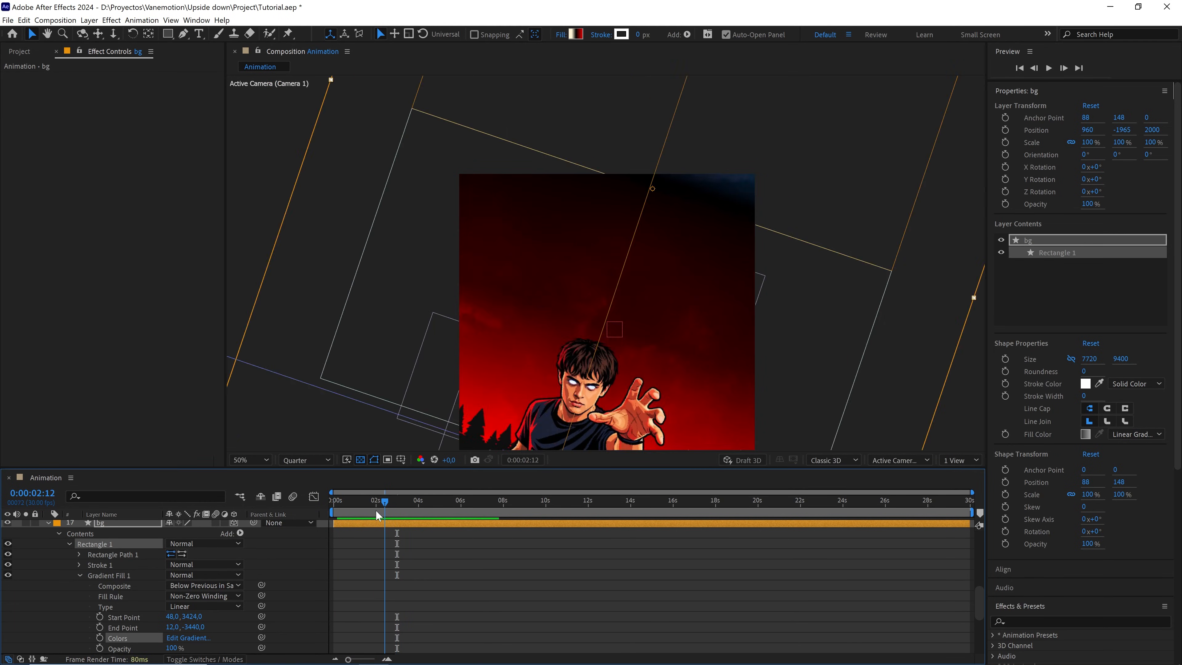
left_click_drag(377, 514, 311, 526)
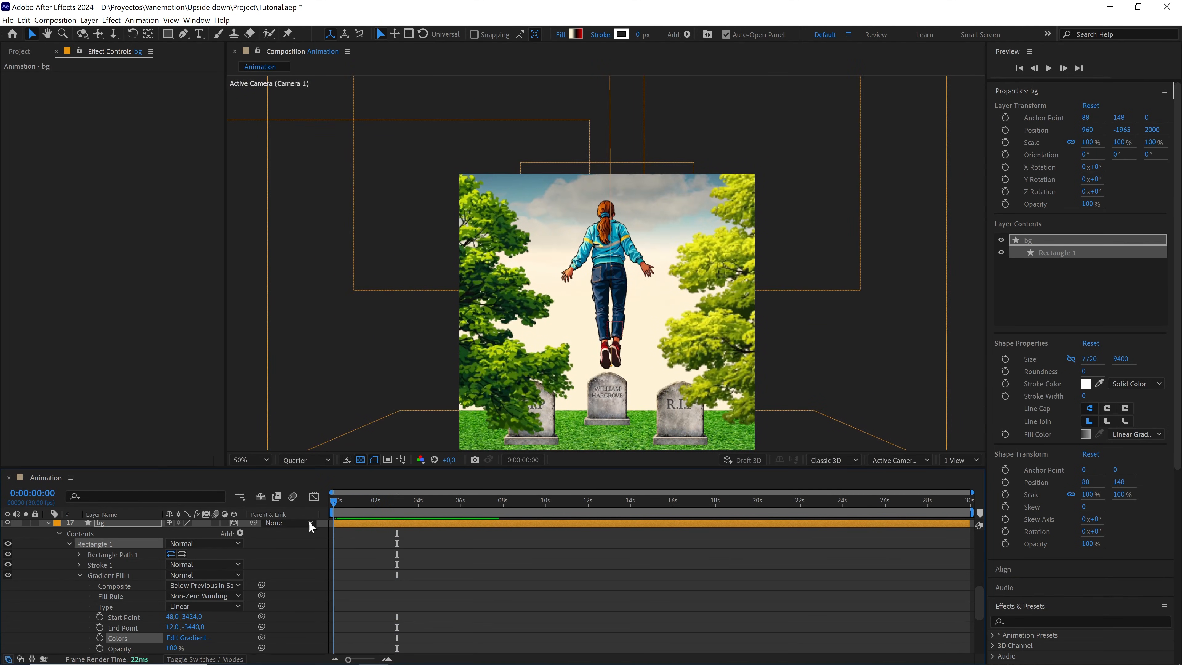
Shift the final Position and Z Rotation keyframes of Null 1 ten frames later, to 0:00:03:10
scroll(144, 554, "up", 3)
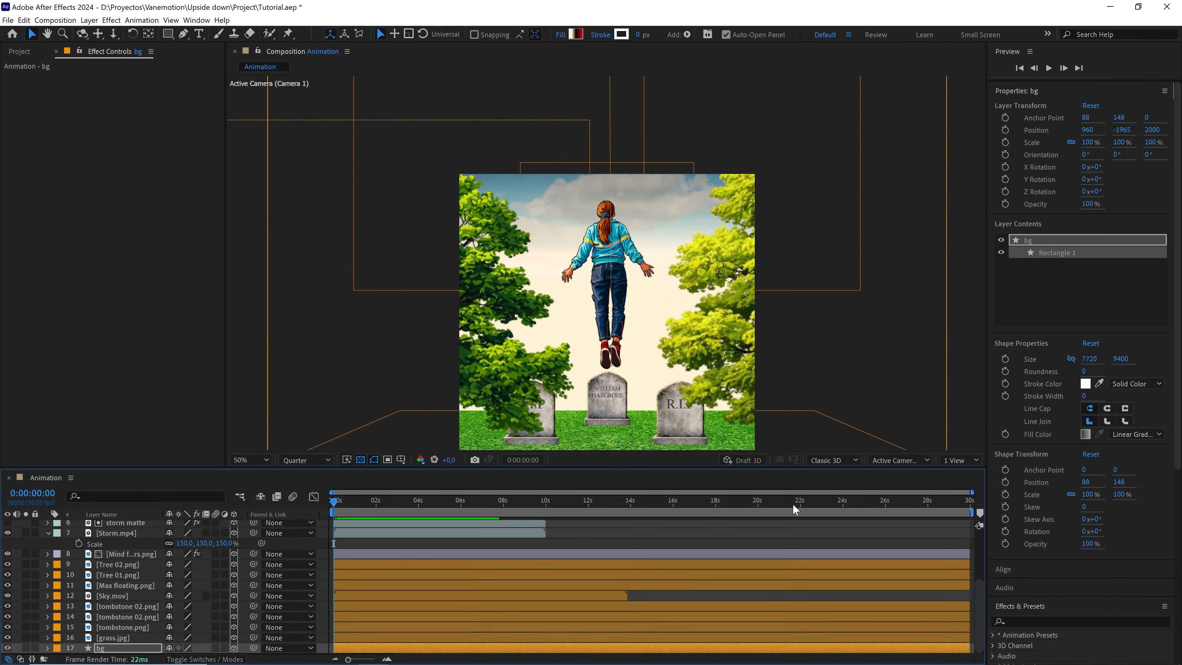
left_click(874, 520)
scroll(458, 510, "up", 4)
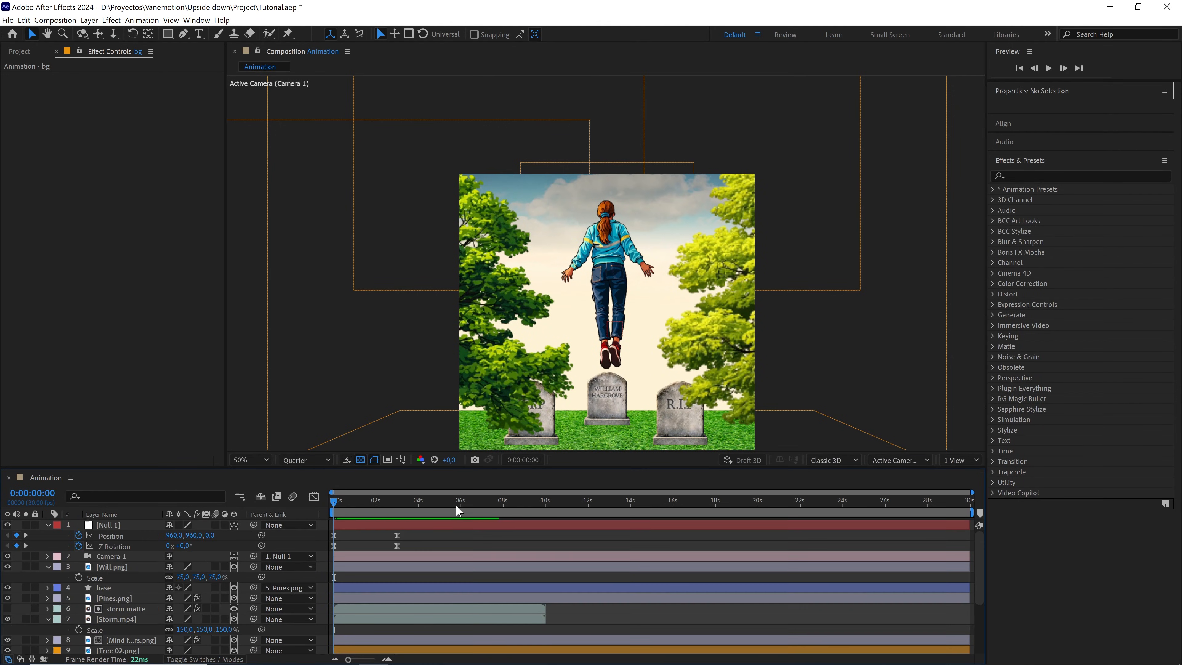
left_click_drag(336, 502, 395, 551)
key("j")
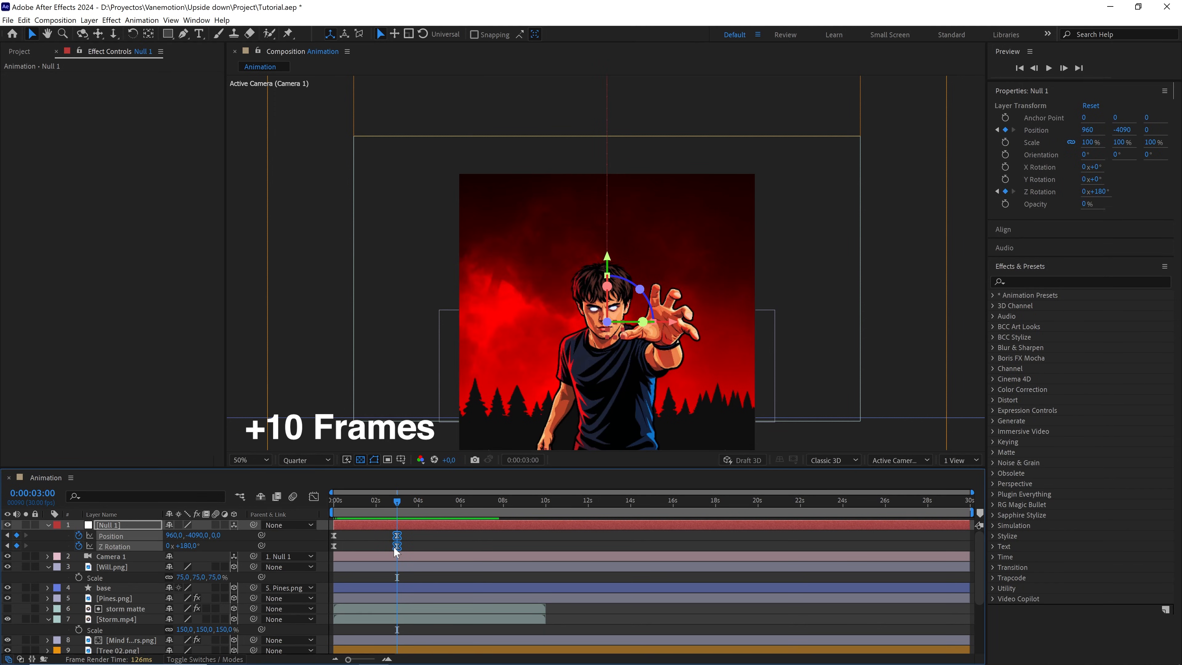
key("shift+Page_Down")
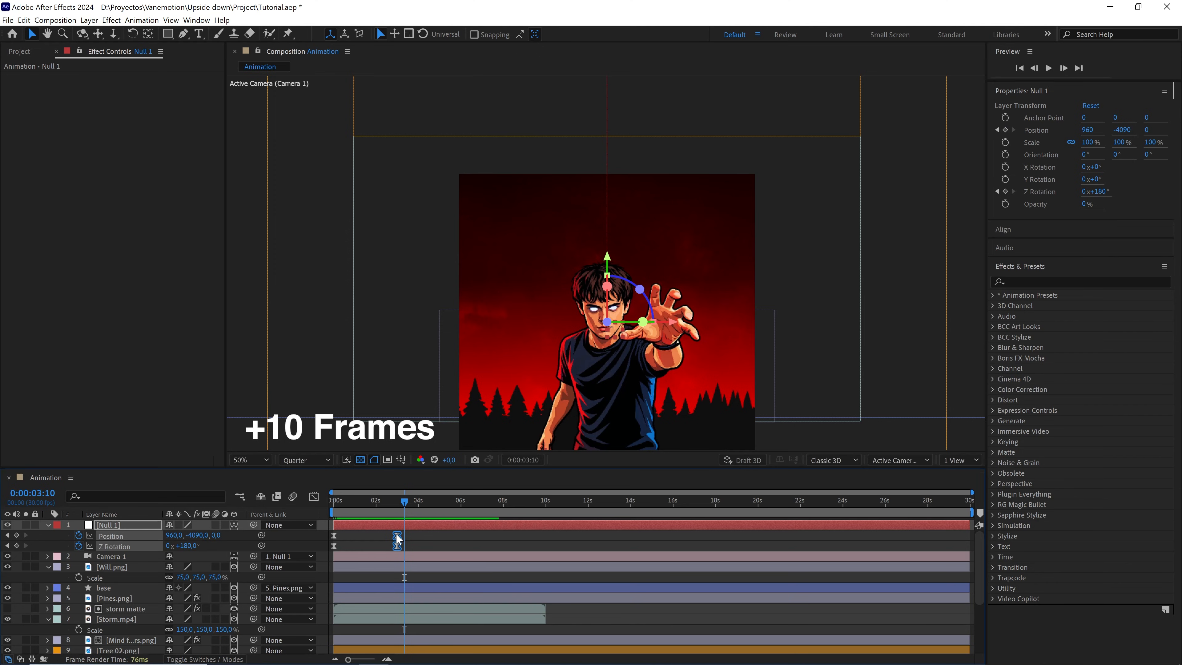
left_click_drag(397, 539, 407, 539)
Add Position and Z Rotation keyframes to Null 1 at 0:00:03:00
key("shift+Page_Up")
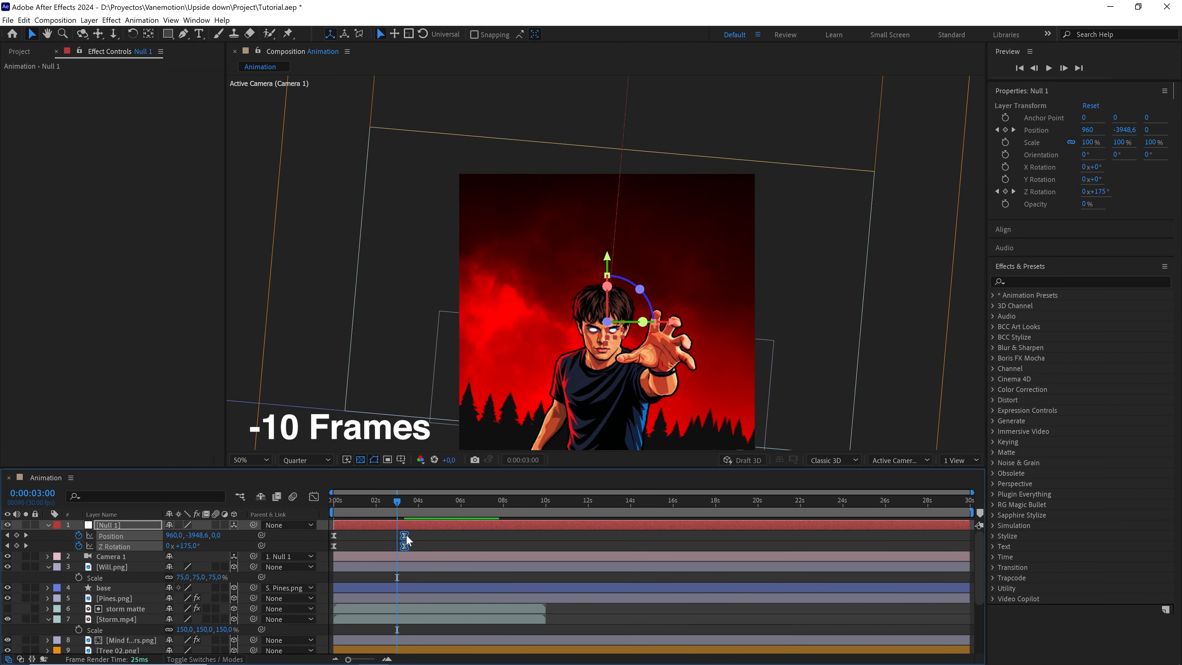
left_click(17, 535)
left_click(16, 545)
Move the last Position and Z Rotation keyframes of Null 1 out to 0:00:05:25
scroll(416, 544, "up", 5)
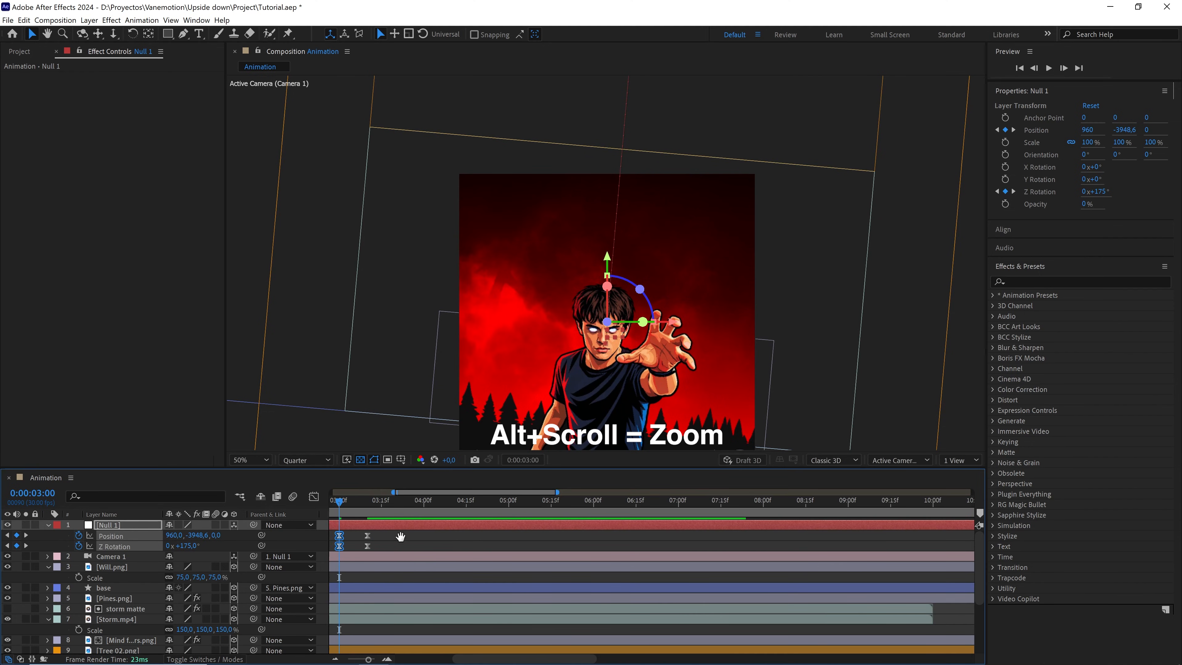
left_click_drag(609, 548, 680, 540)
left_click_drag(633, 503, 829, 517)
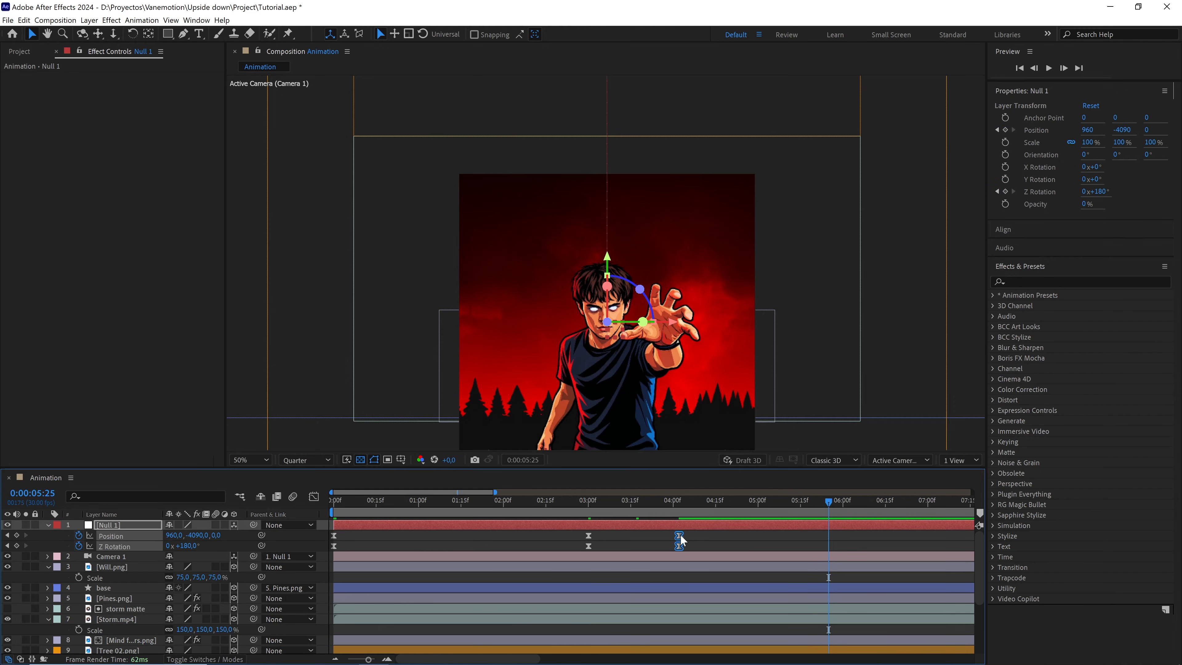
left_click_drag(681, 536, 814, 543)
key("minus")
key("minus")
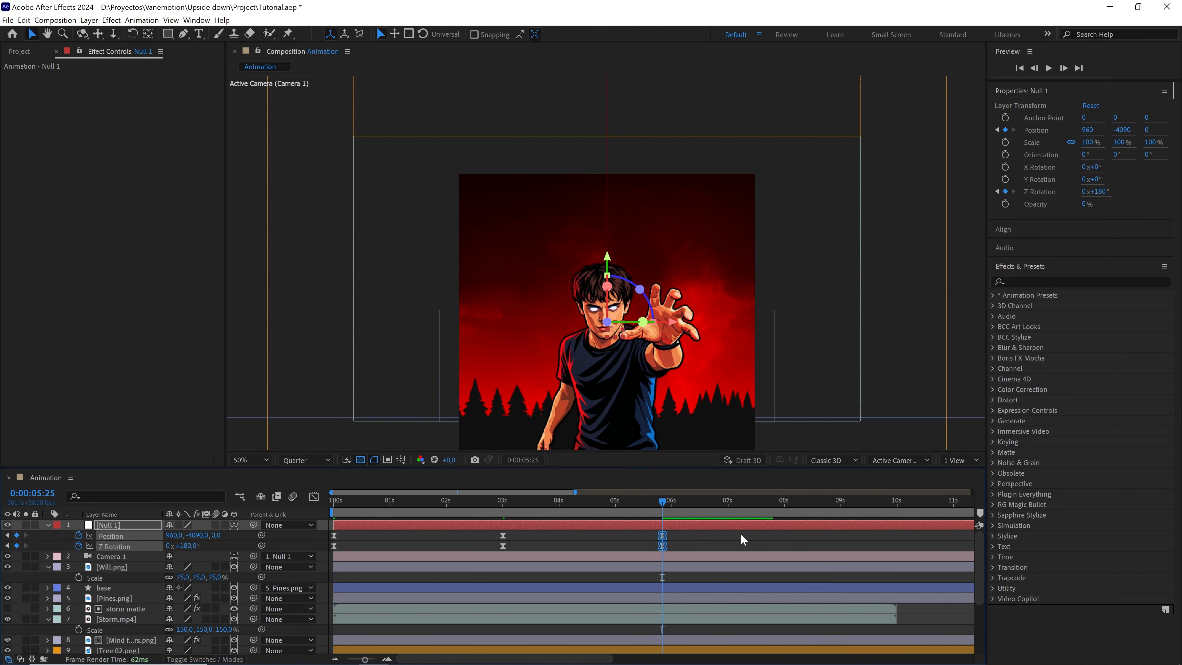
Apply Easy Ease to all Position and Z Rotation keyframes of Null 1, and show the Position speed graph
left_click_drag(731, 531, 320, 546)
key("F9")
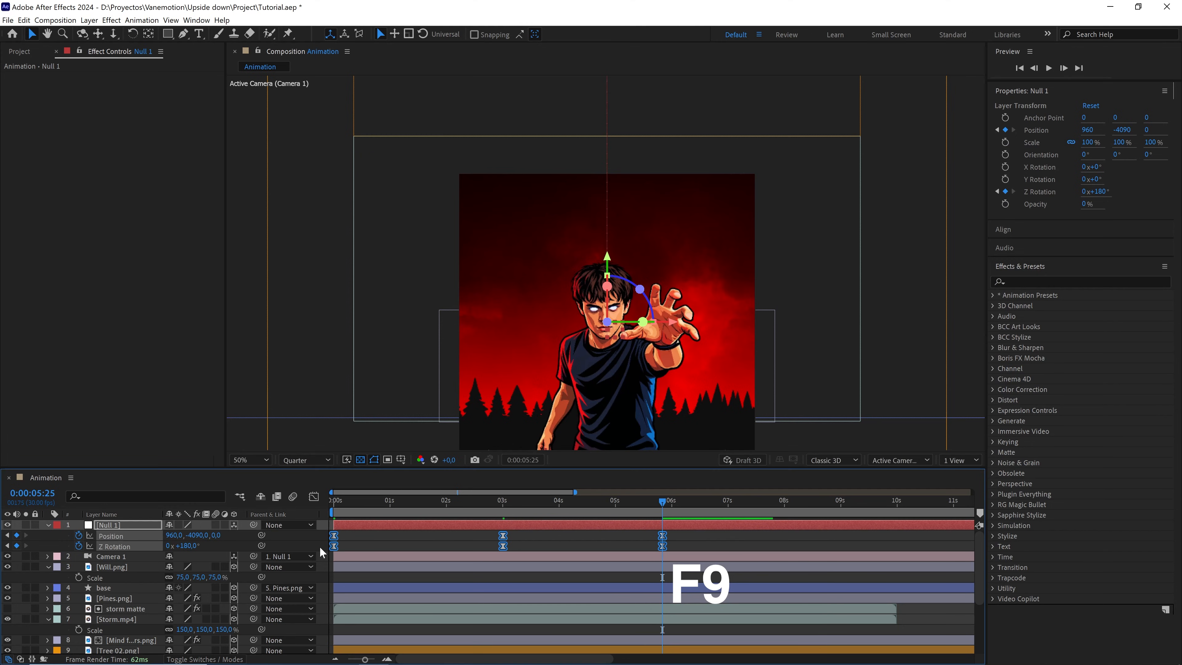
left_click(520, 533)
left_click_drag(687, 539, 312, 536)
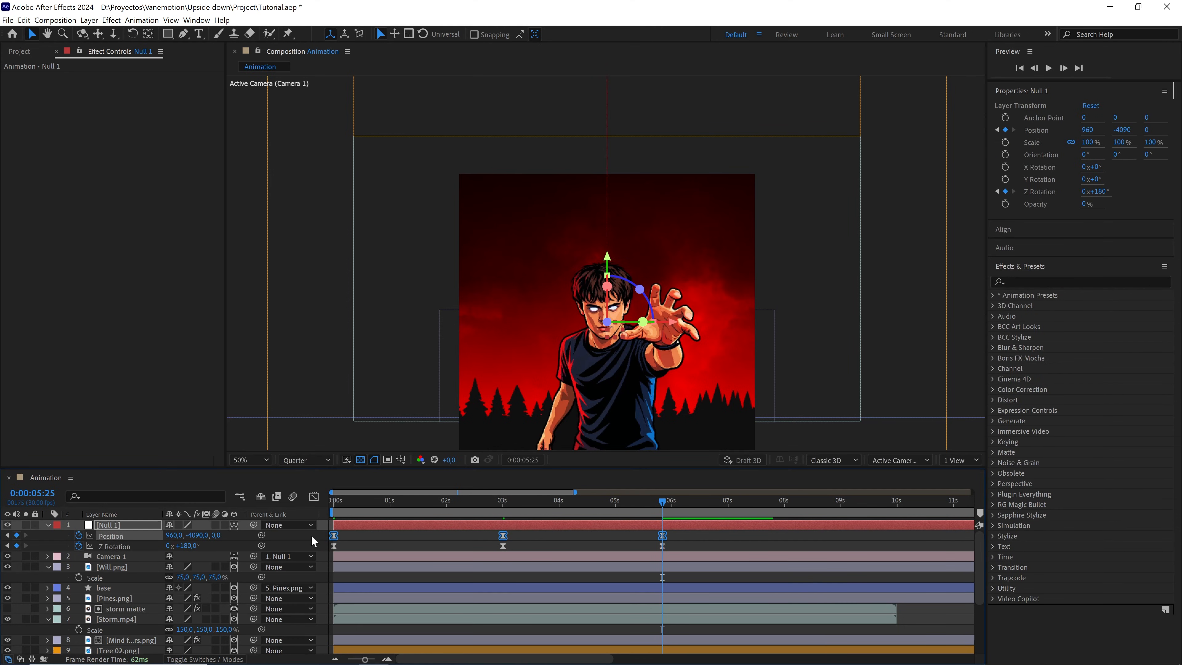
left_click(313, 497)
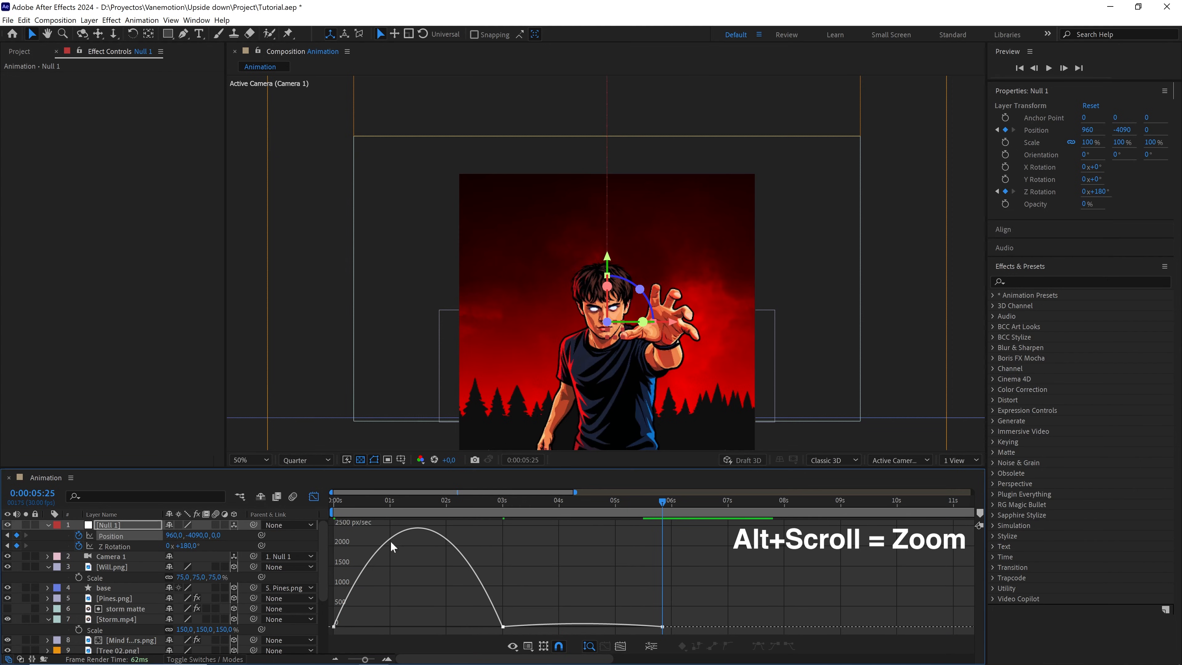
scroll(564, 612, "up", 1)
left_click_drag(507, 597, 694, 605)
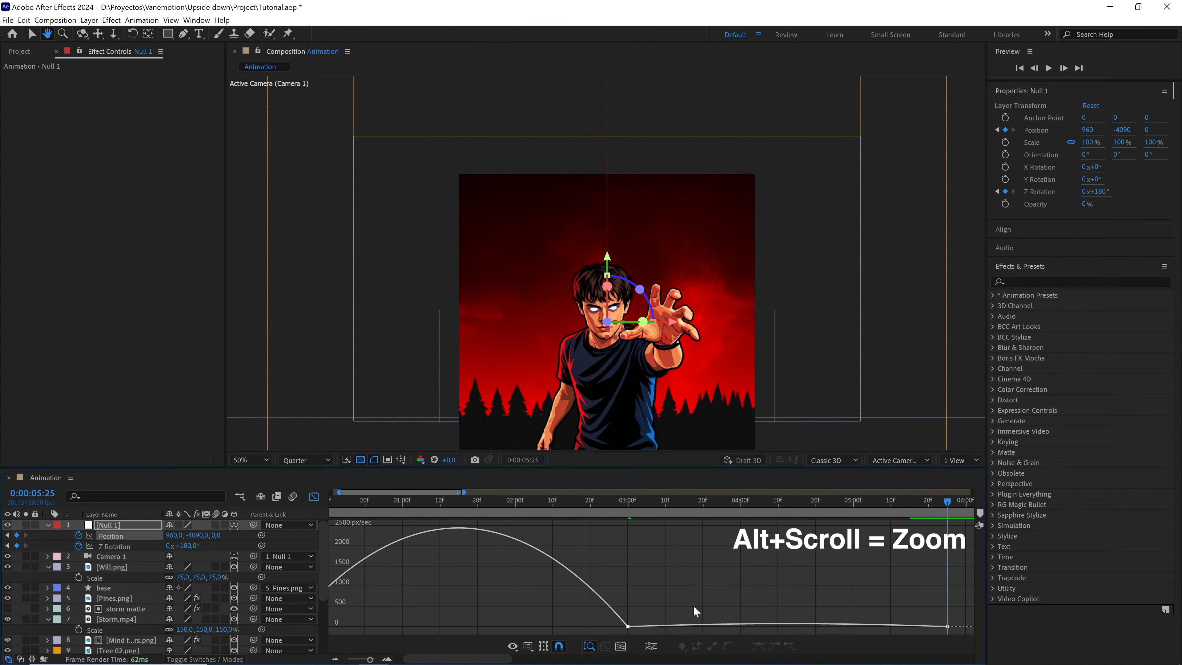
Try raising the speed handles separately on each side of the 0:00:03:00 Position keyframe, and reset it with Easy Ease
left_click(628, 627)
key("ctrl+shift+k")
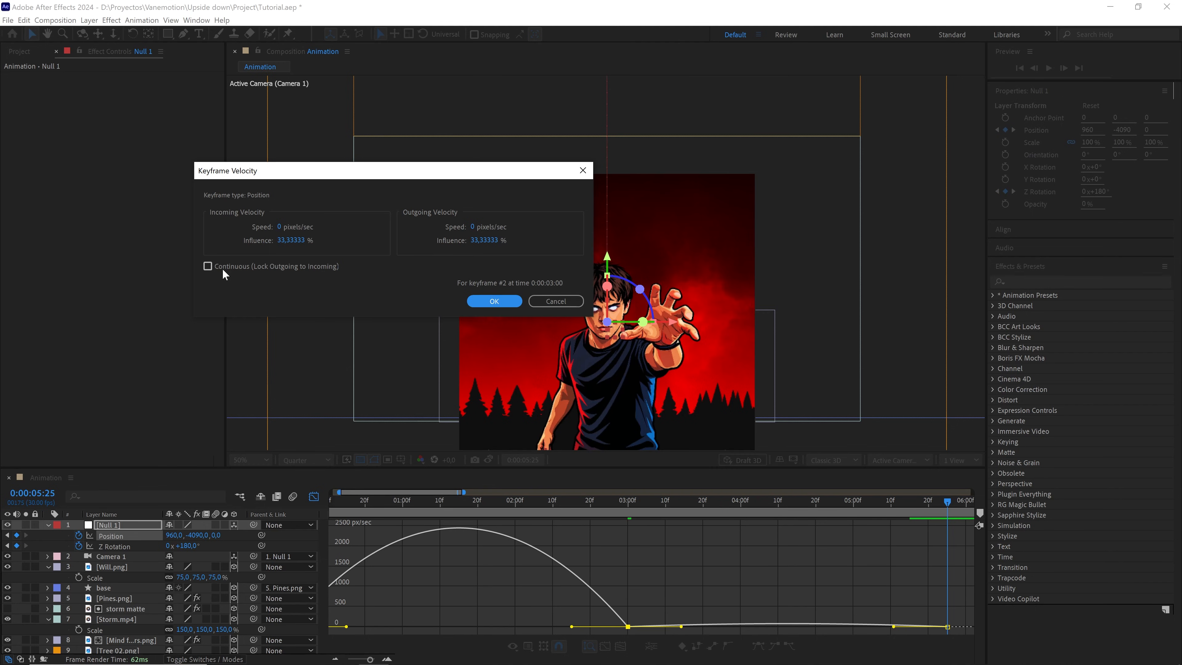
left_click(494, 301)
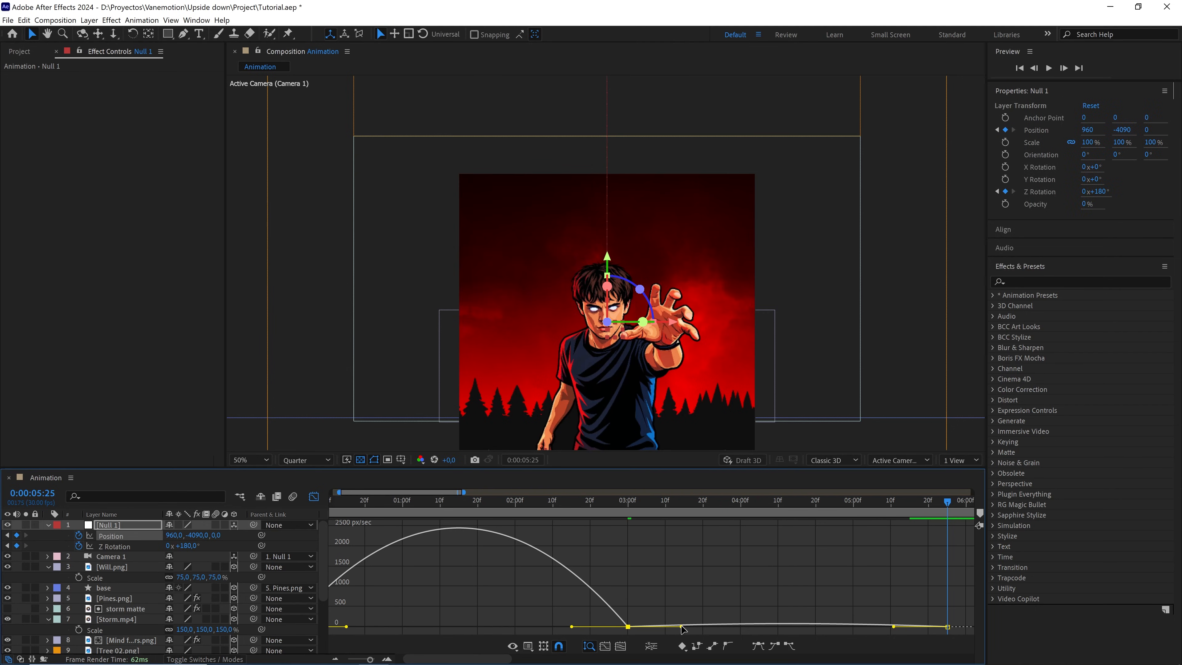
left_click_drag(682, 627, 684, 610)
left_click_drag(572, 627, 504, 615)
scroll(632, 618, "up", 2, "alt")
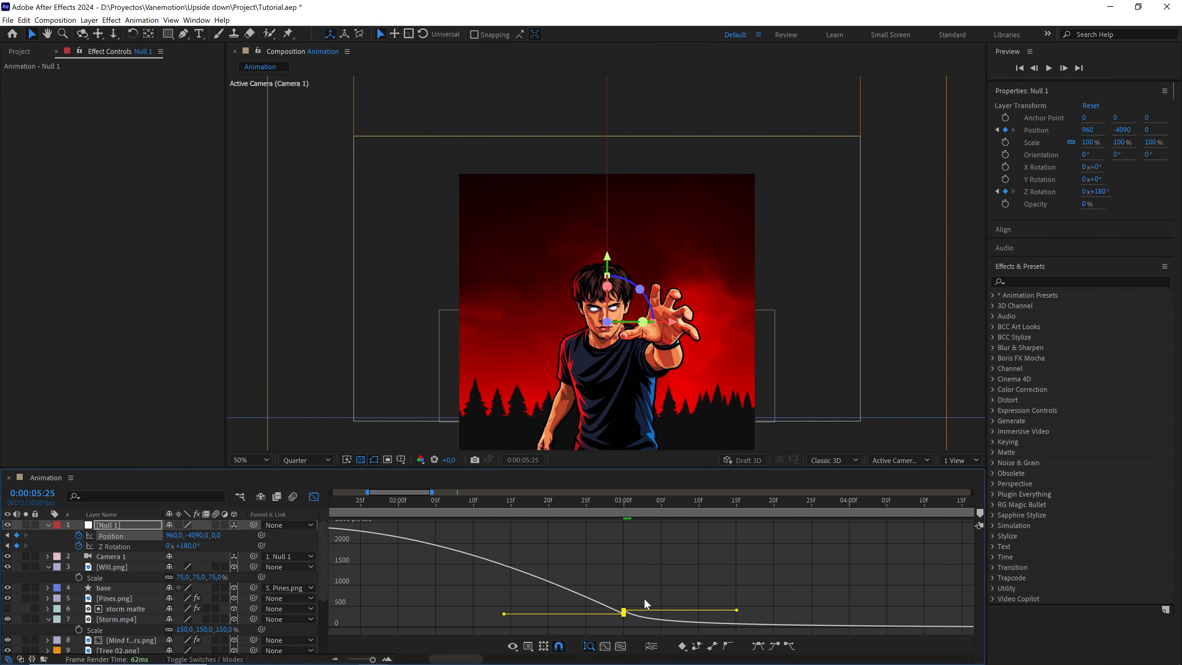
key("F9")
Set the 0:00:03:00 Position keyframe's velocity to Continuous with an incoming influence of 75%
double_click(624, 626)
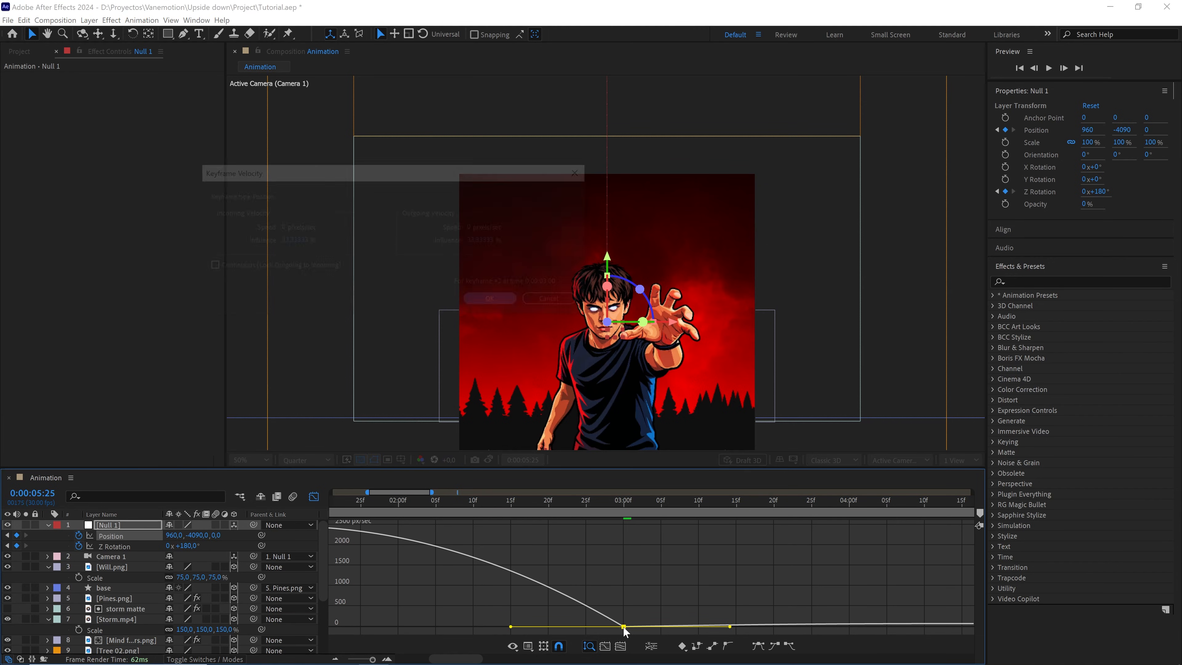
left_click(230, 267)
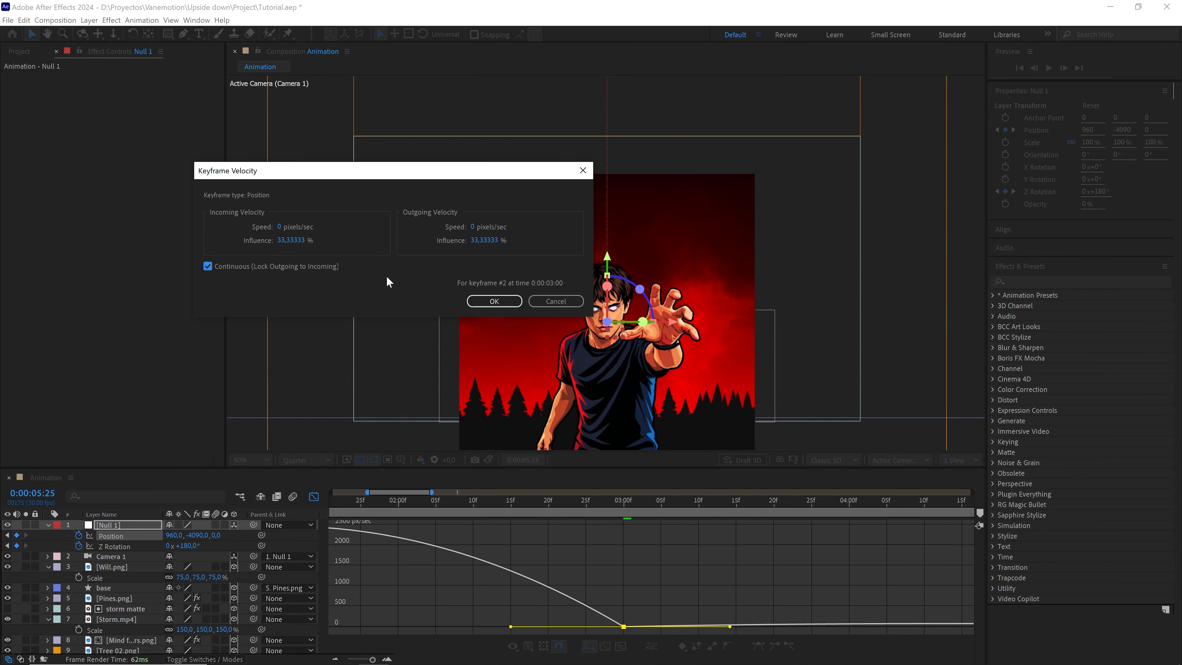
type("75")
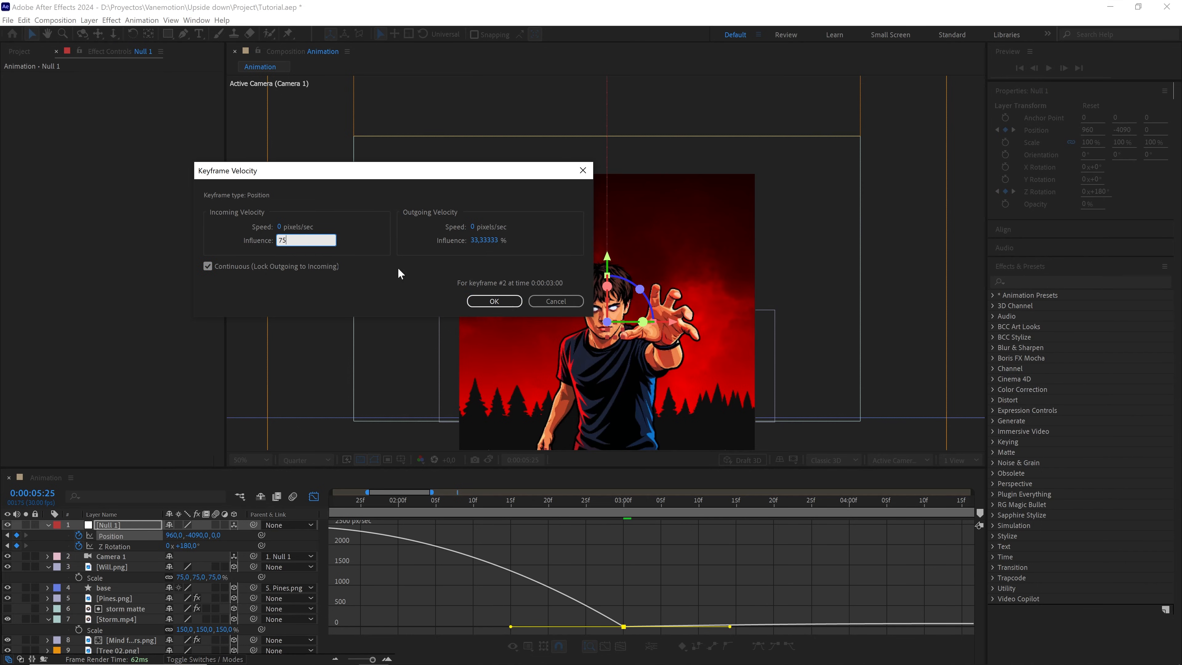
left_click(494, 301)
Raise the outgoing handle of the 0:00:03:00 Position keyframe above zero speed so both sides of the curve join smoothly
scroll(678, 599, "up", 2, "alt")
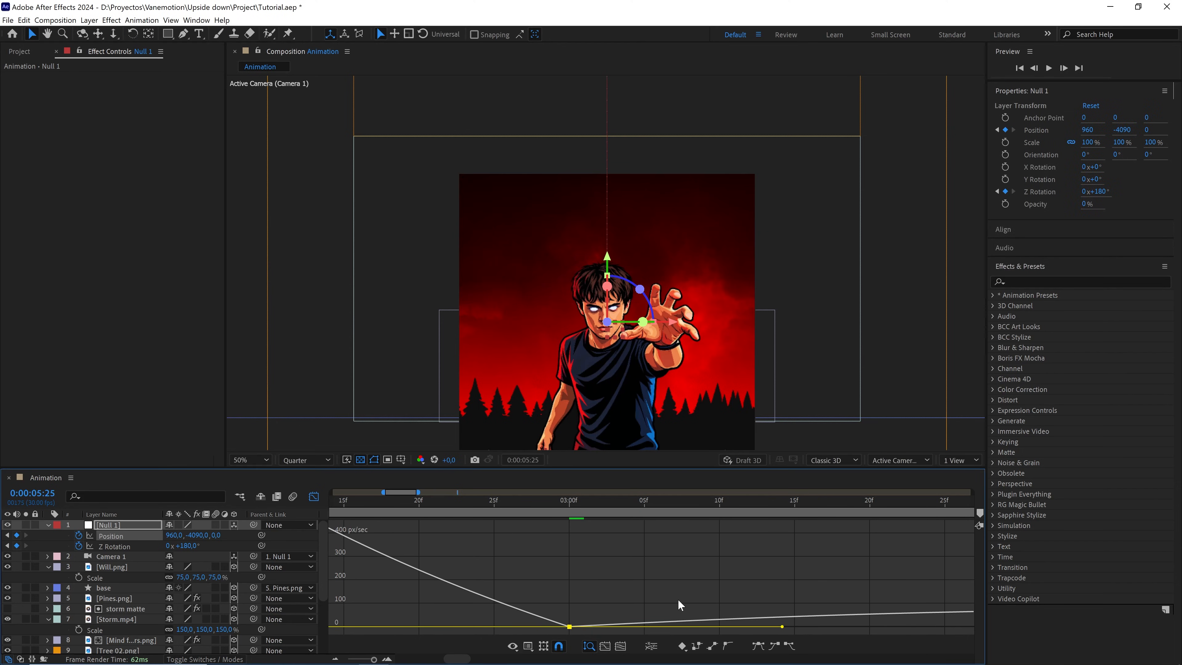
left_click_drag(782, 626, 745, 575)
scroll(745, 575, "down", 2, "alt")
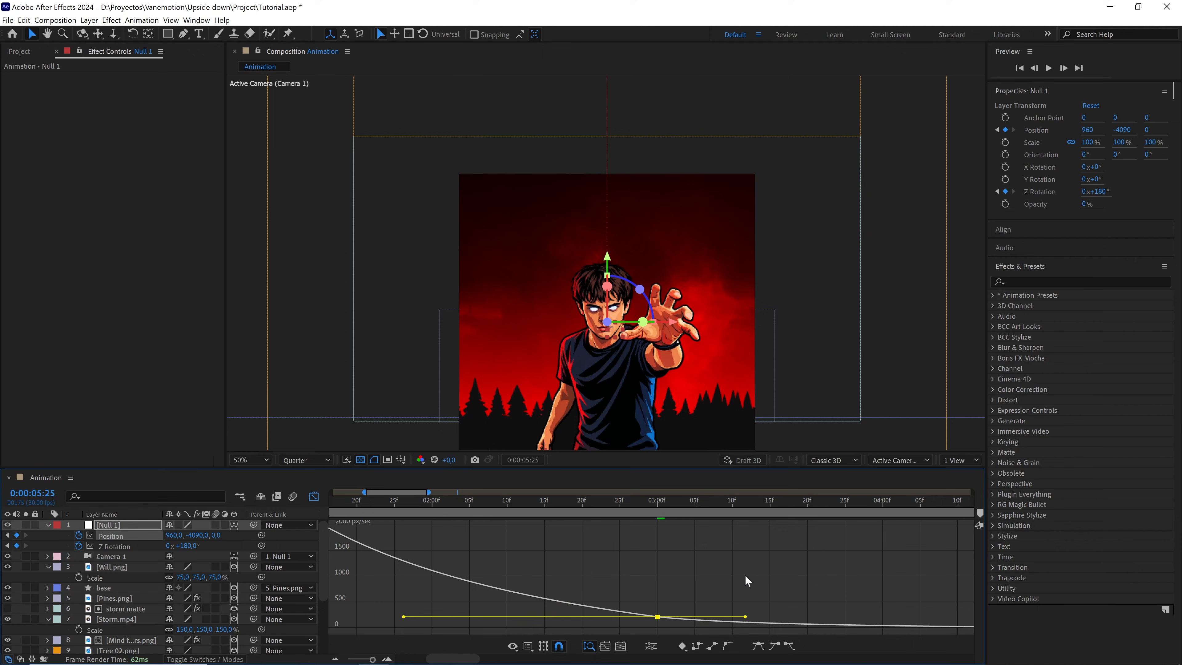
Set the outgoing velocity influence of Null 1's first Position keyframe to 70%
scroll(745, 574, "down", 2, "alt")
double_click(335, 627)
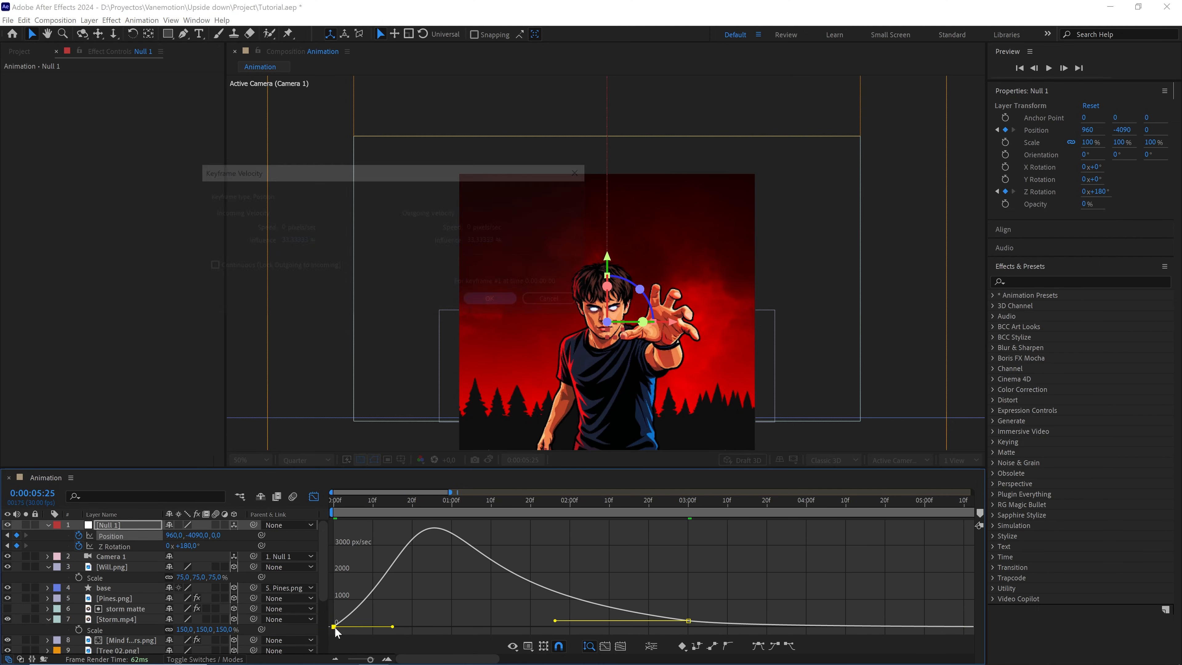
left_click(483, 241)
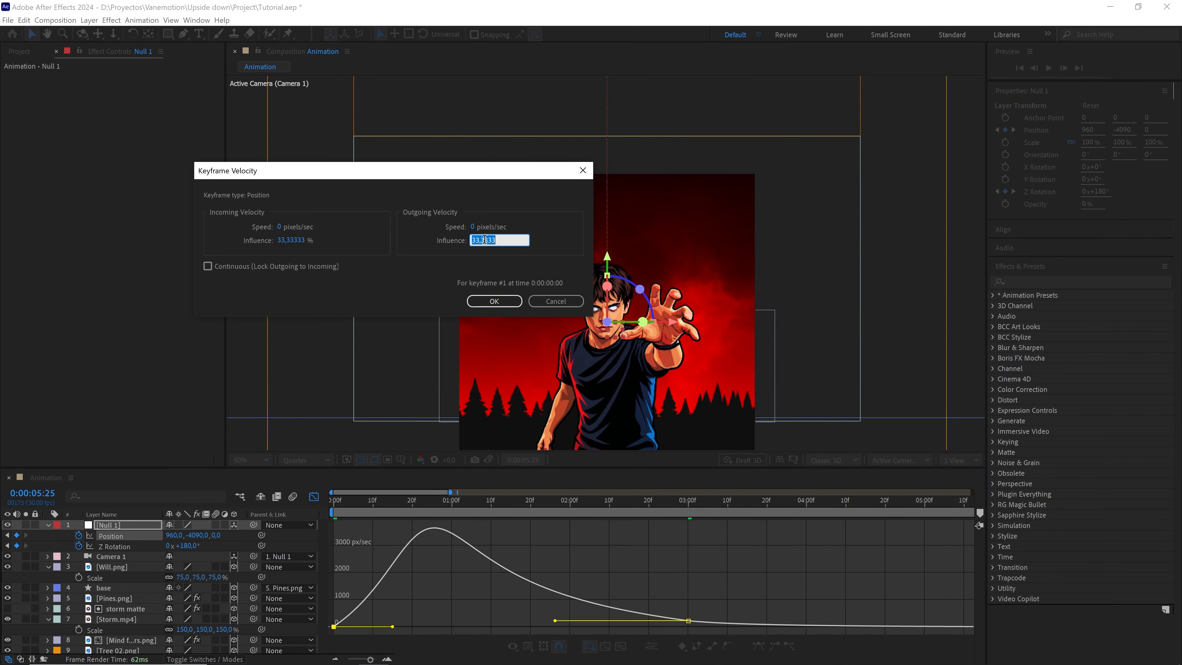
type("70")
left_click(496, 302)
scroll(710, 569, "down", 2, "alt")
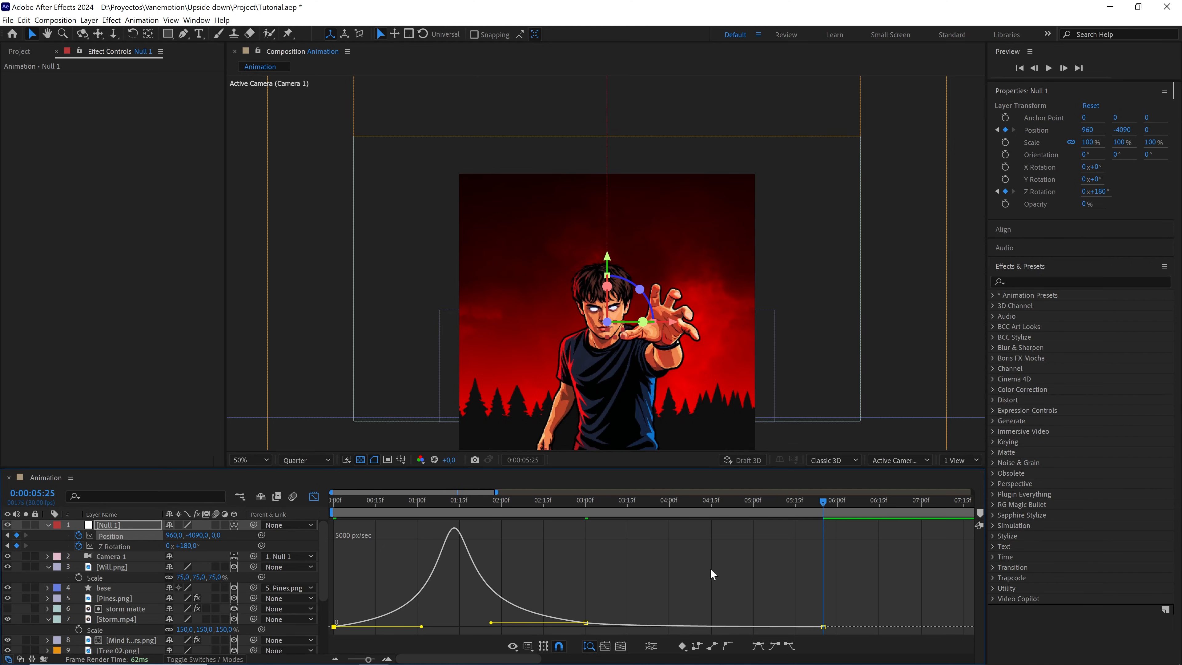
Scrub the camera move from 0:00:03:00 to 0:00:04:12 and inspect the Position speed handles around the middle keyframe
left_click(644, 547)
left_click(586, 503)
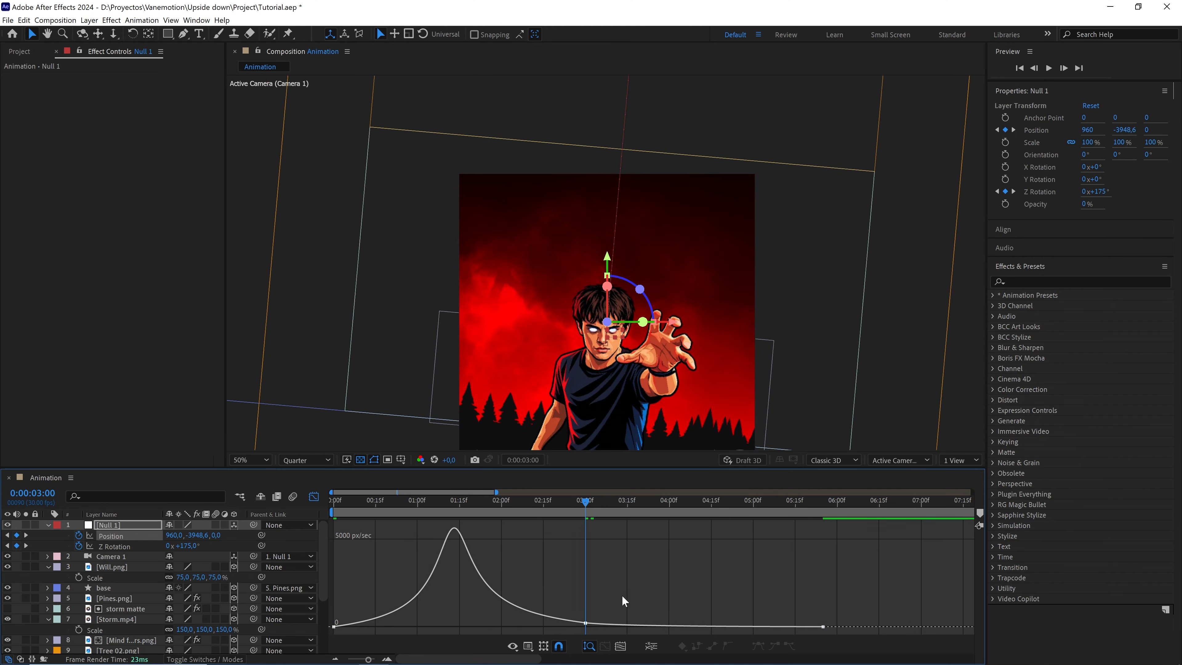
left_click_drag(625, 593, 531, 626)
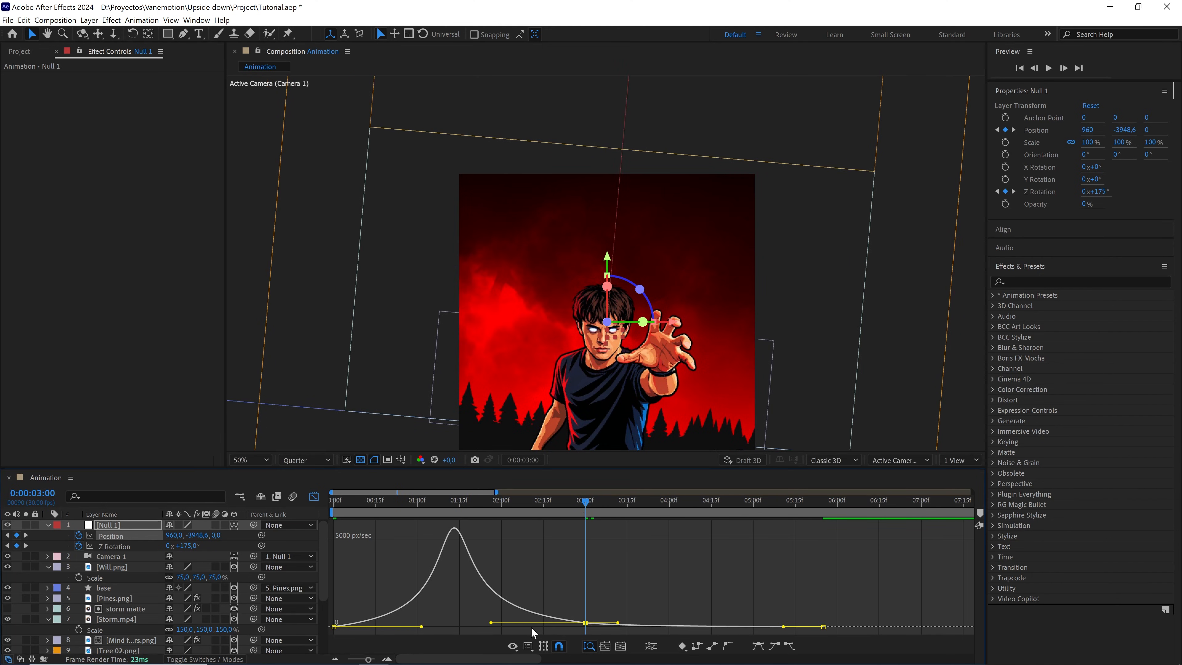
left_click_drag(589, 497, 702, 503)
left_click(390, 553)
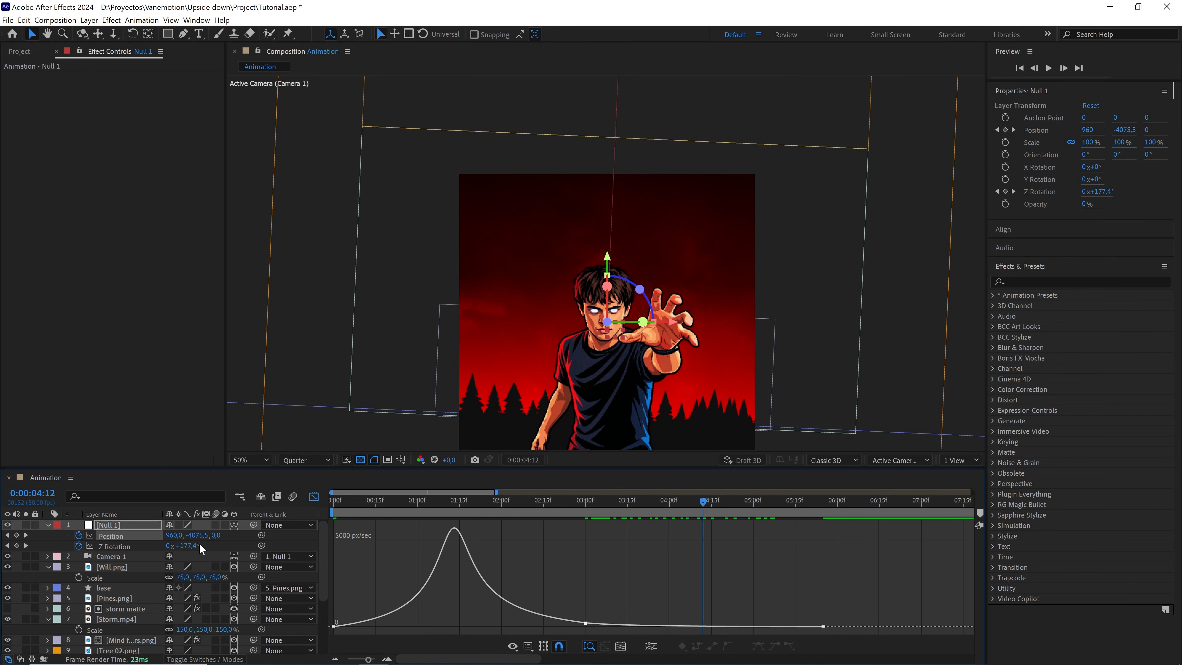
Make the velocity of Null 1's Z Rotation keyframe at 0:00:03:00 continuous and set its incoming influence to 75%
left_click(117, 544)
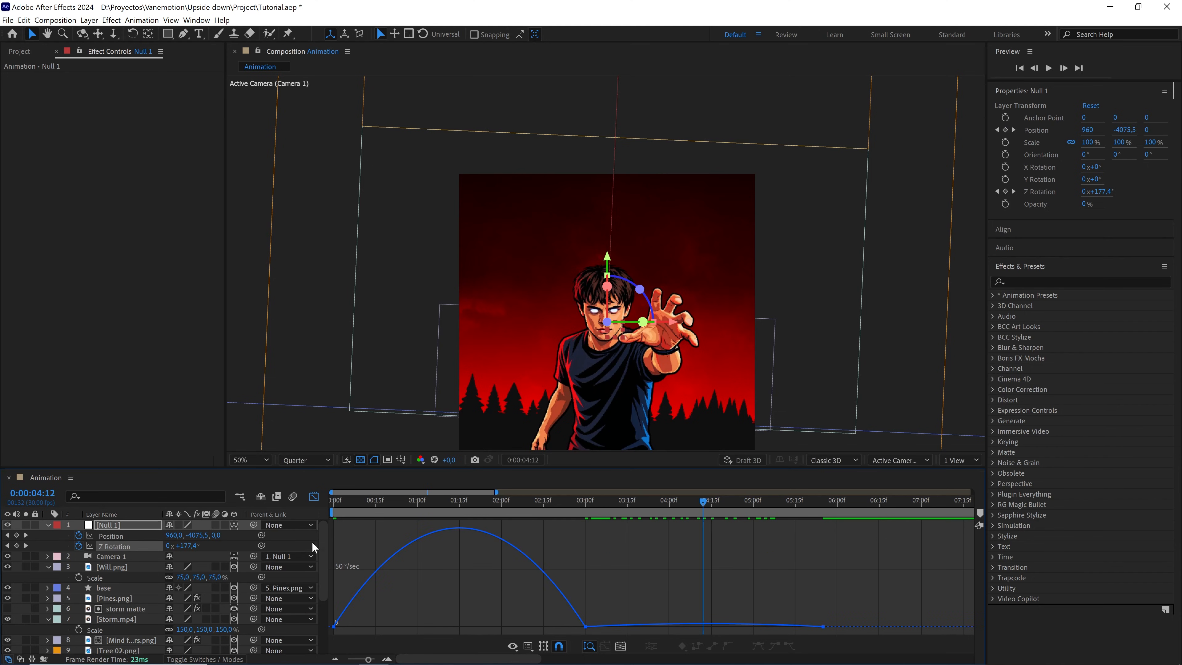
double_click(585, 626)
left_click(281, 262)
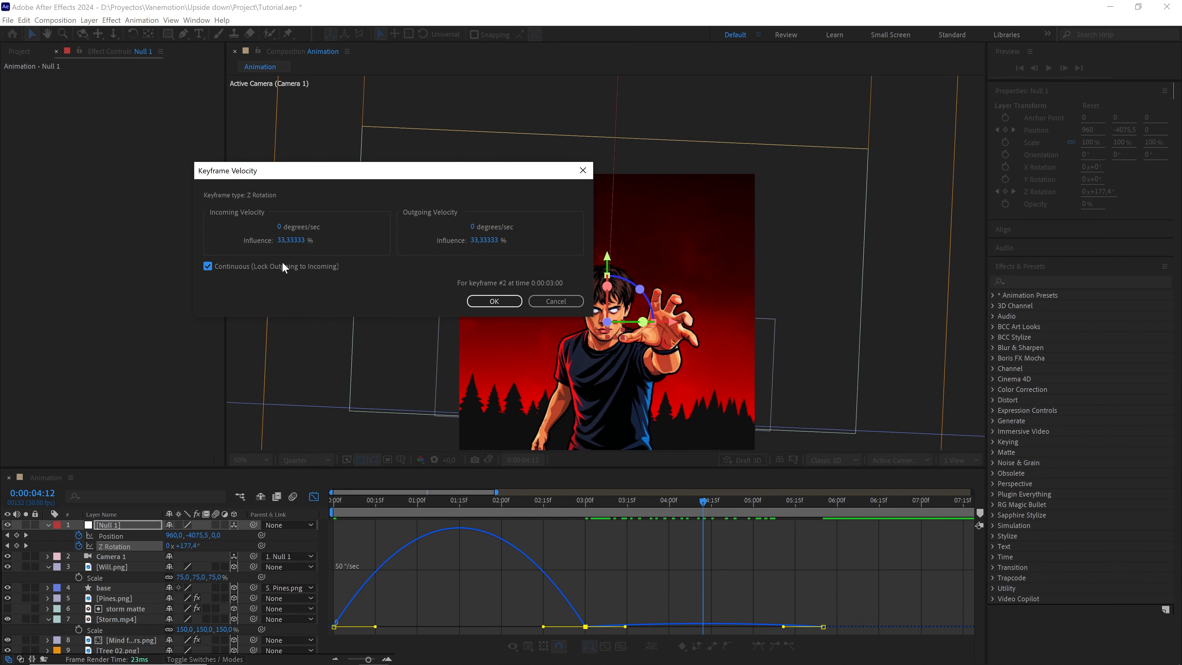
left_click(291, 238)
type("75")
left_click(484, 303)
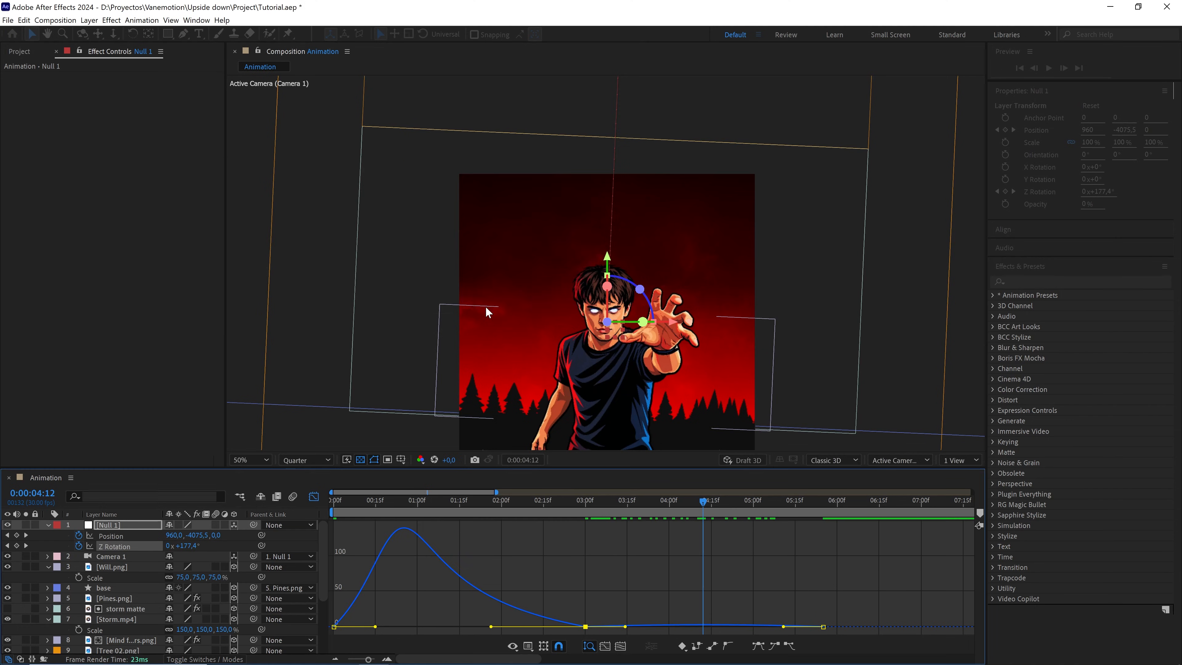
Set the outgoing velocity influence of Null 1's first Z Rotation keyframe to 75%
left_click(334, 627)
key("ctrl+shift+k")
left_click(486, 238)
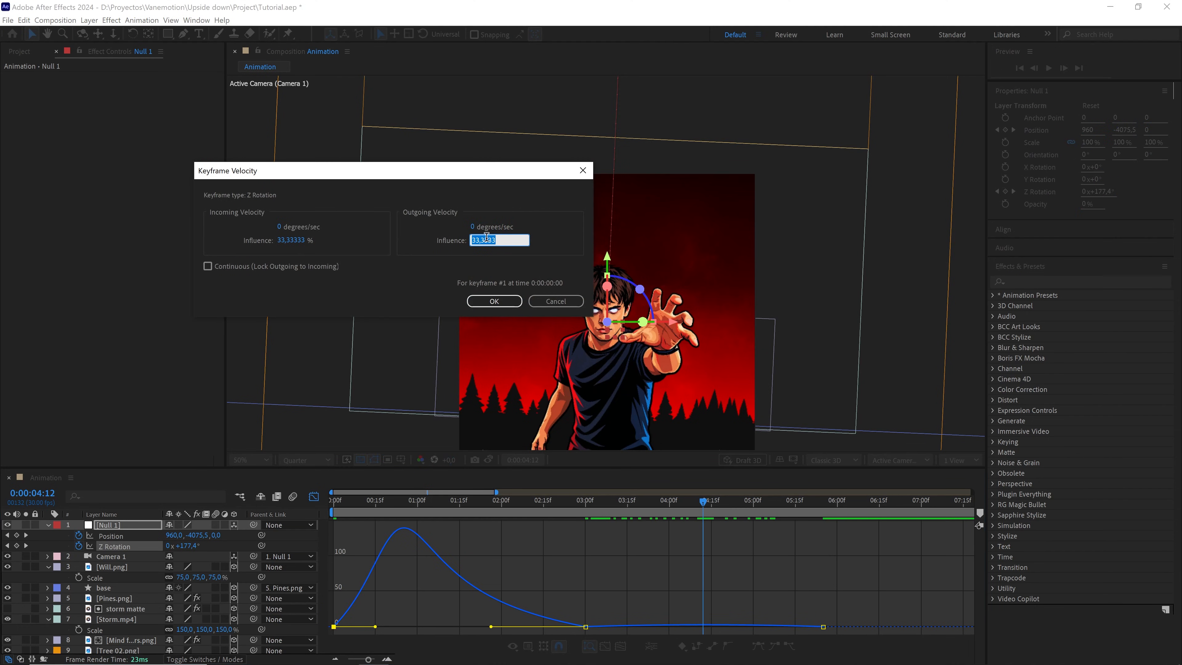
type("75")
left_click(494, 301)
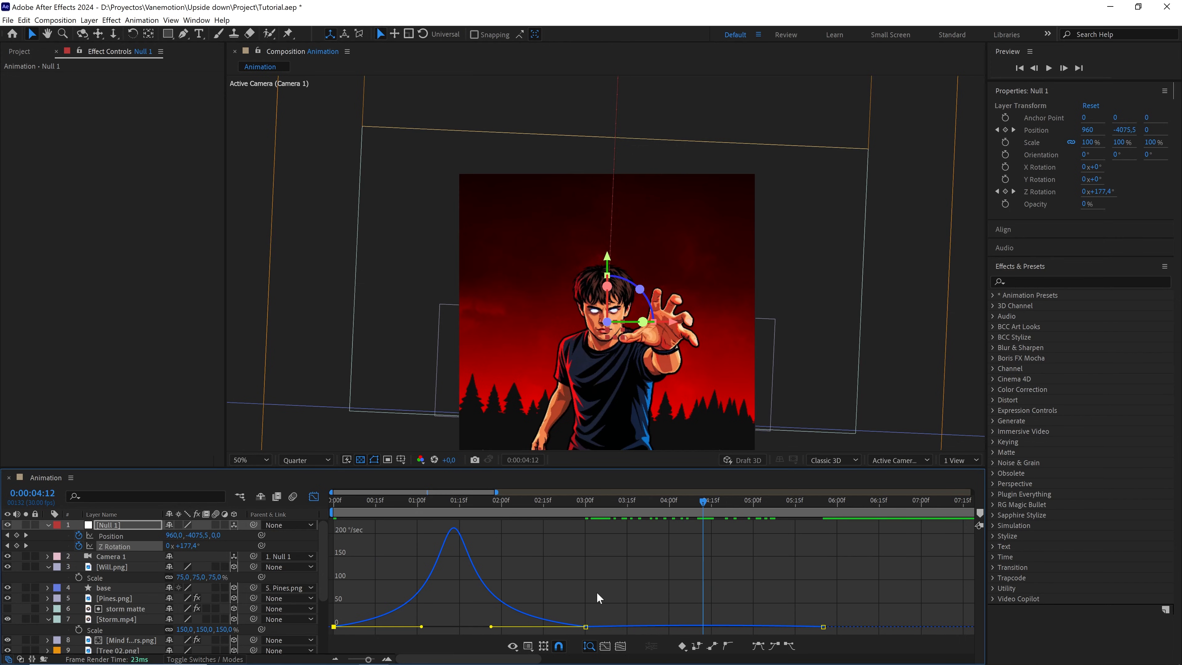
Raise and shorten the outgoing speed handle of the Z Rotation keyframe at 0:00:03:00 so the rotation flows through it
scroll(599, 595, "up", 3)
left_click_drag(597, 593, 531, 629)
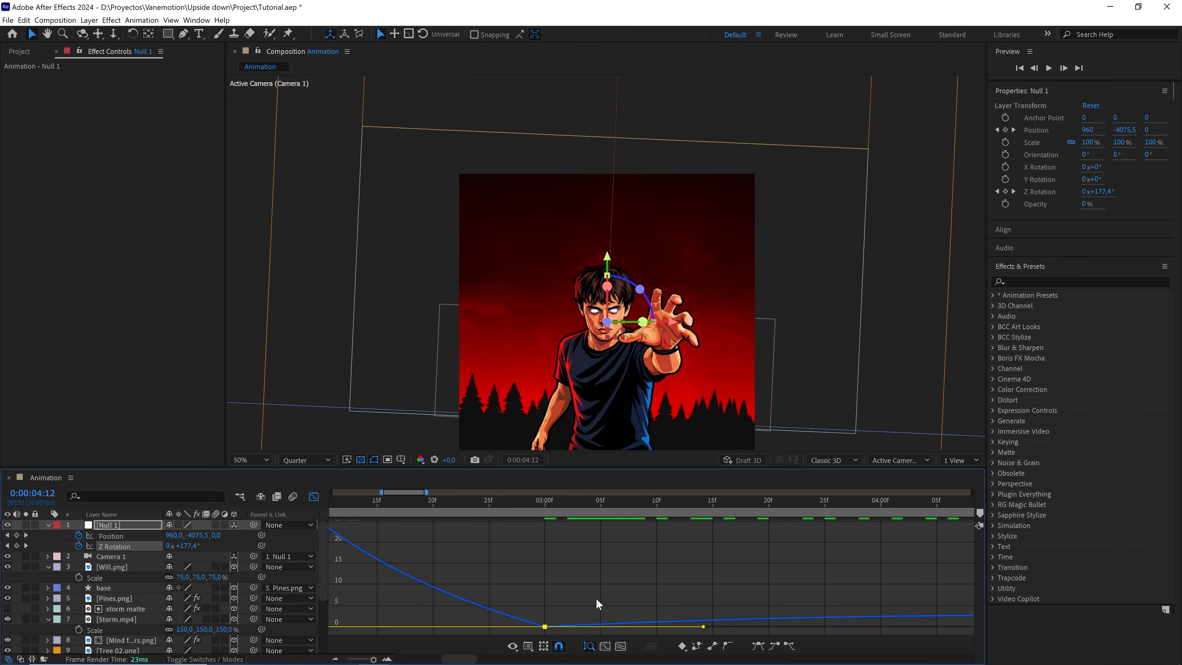
left_click_drag(703, 628, 684, 594)
scroll(683, 589, "down", 1)
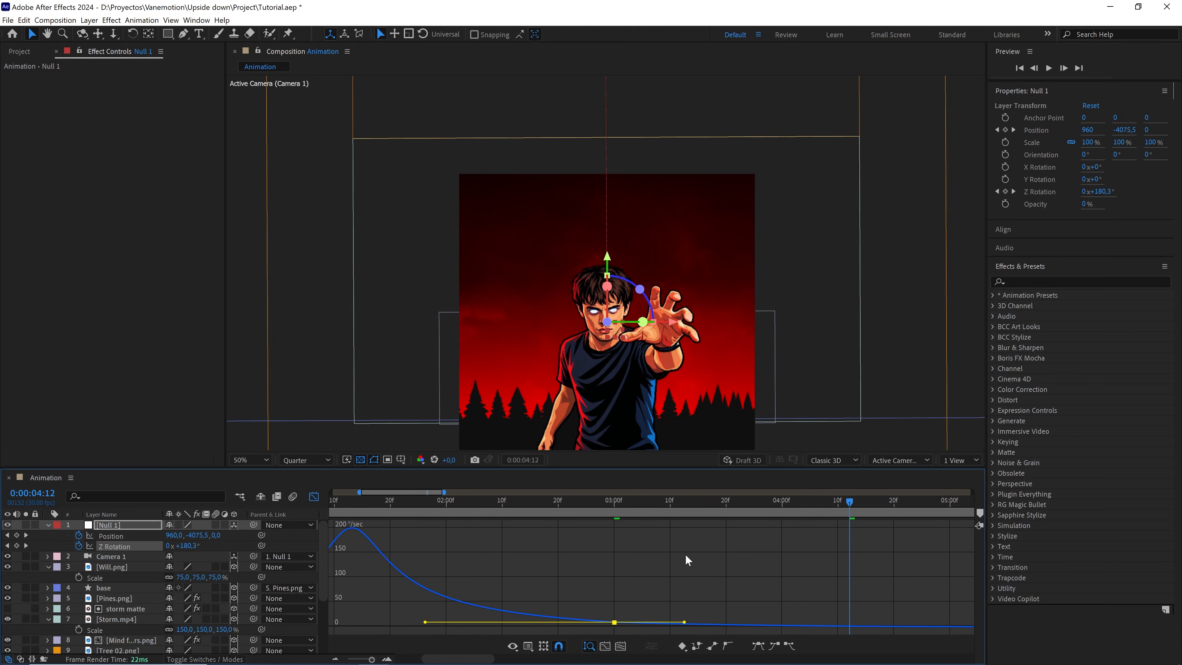
left_click_drag(786, 578, 674, 579)
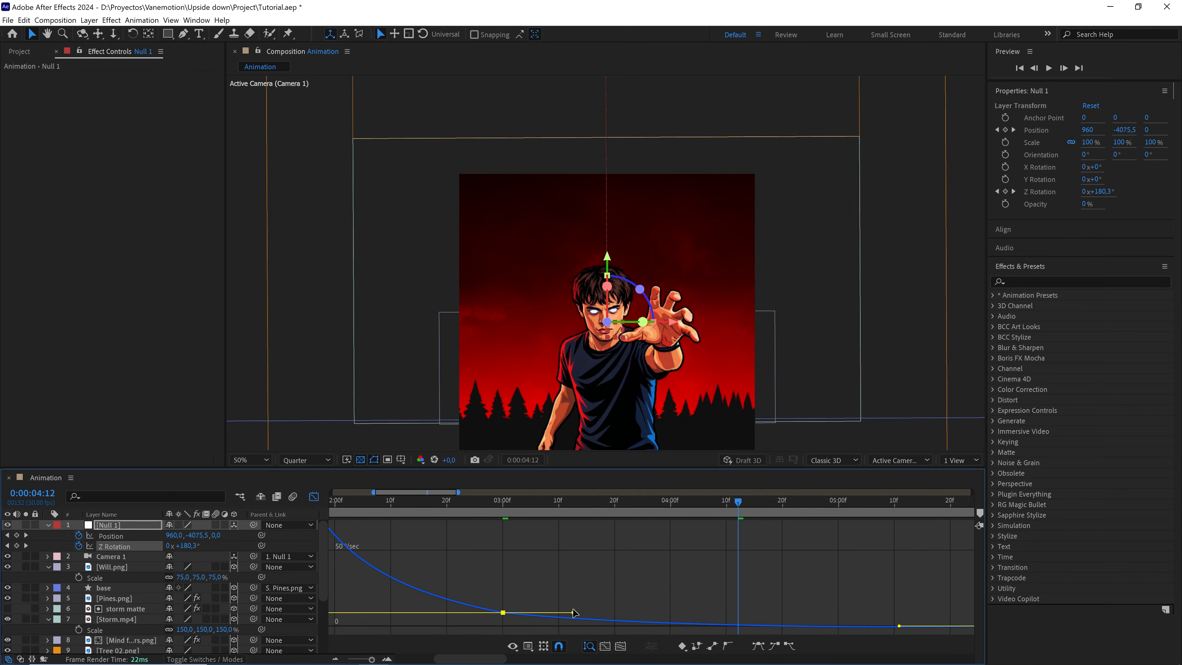
left_click_drag(574, 612, 576, 603)
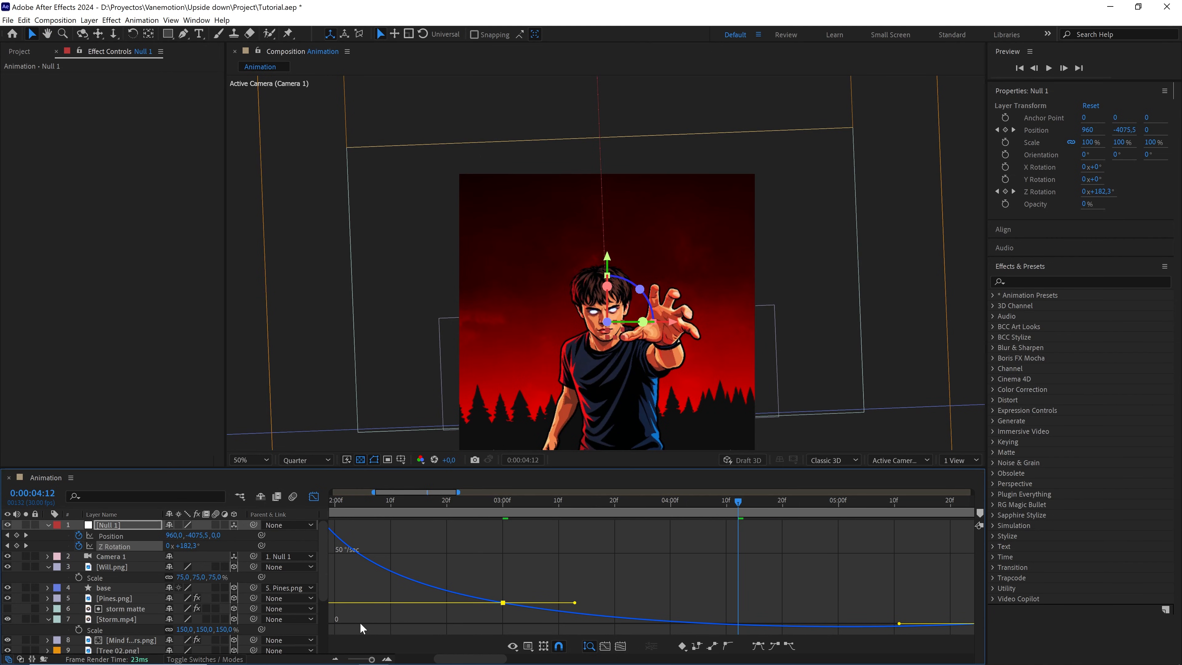
Scrub the end of the camera move up to 0:00:05:25 to check whether the Z Rotation overshoots
left_click_drag(667, 510, 827, 502)
scroll(797, 580, "down", 2)
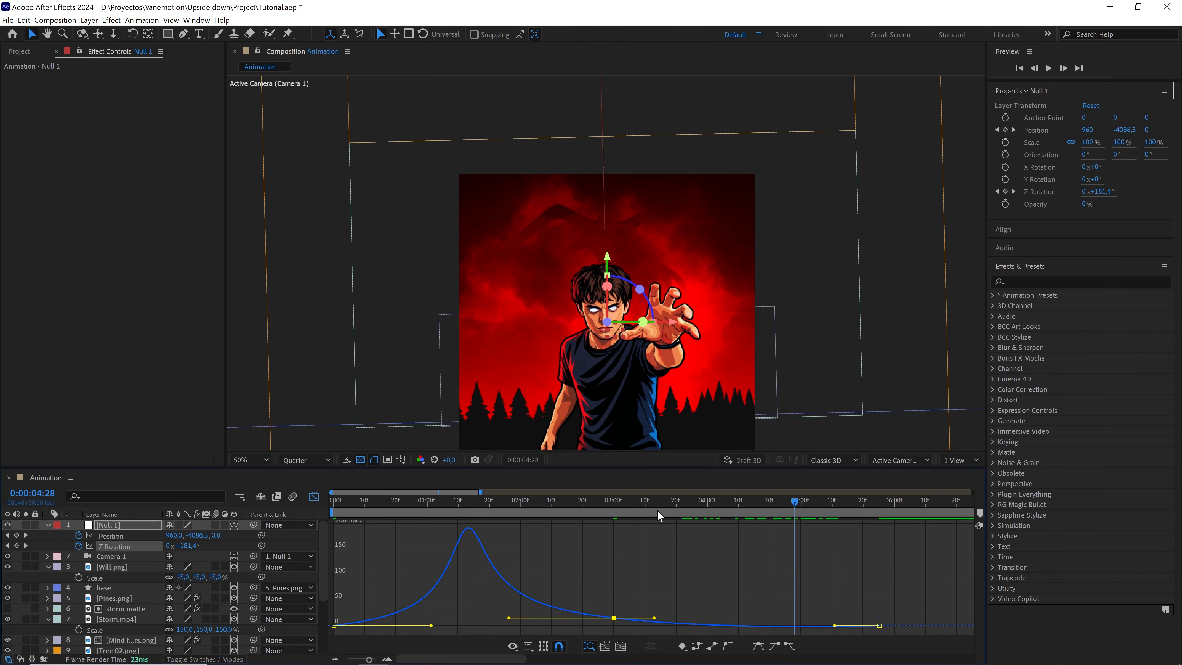
left_click_drag(656, 506, 880, 624)
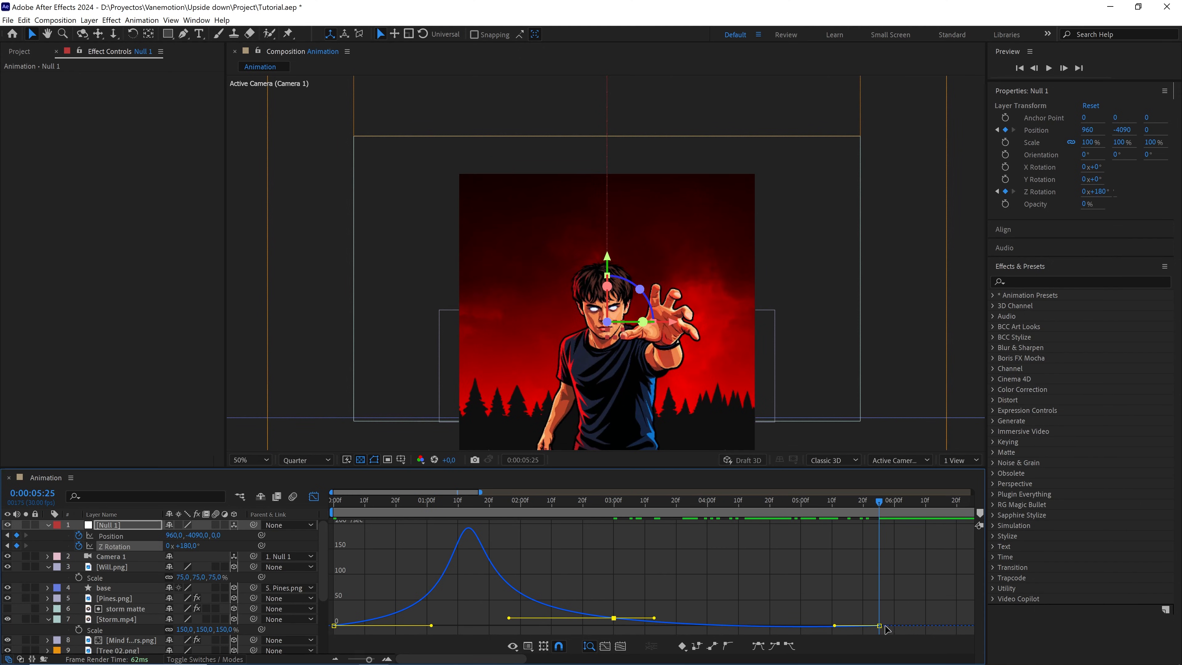
left_click_drag(847, 514, 774, 520)
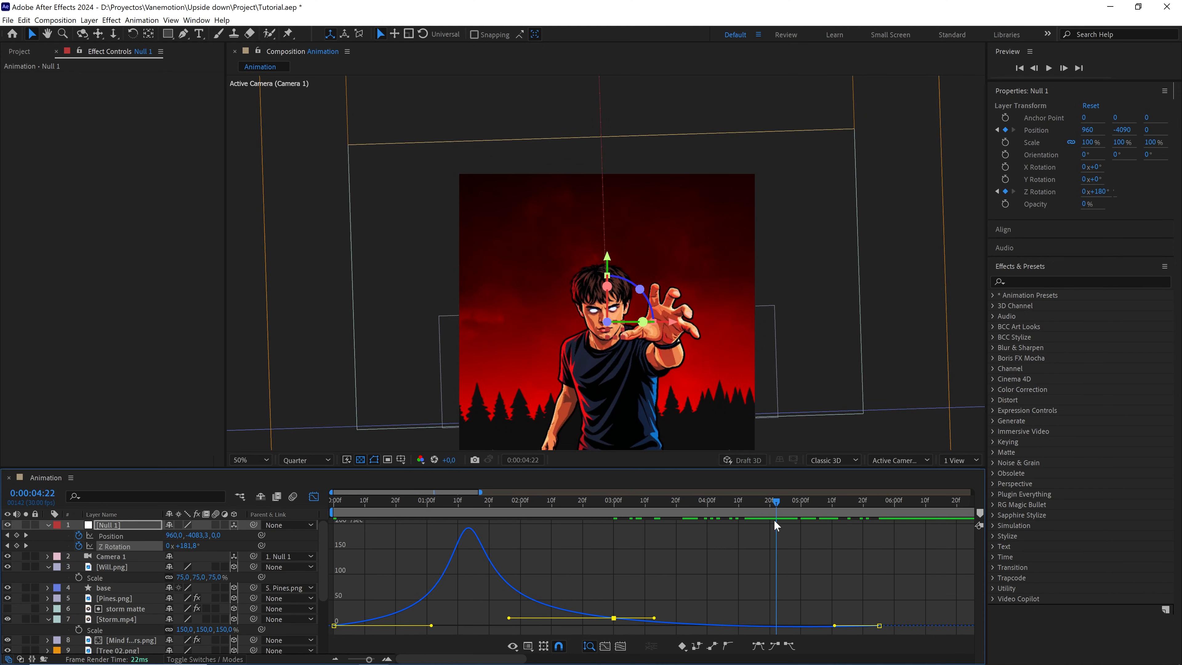
Lower and shorten the Z Rotation speed handle at 0:00:03:00 so the rotation settles near 180°, and scrub the ending to check it
scroll(646, 596, "up", 2, "alt")
scroll(661, 618, "up", 2, "alt")
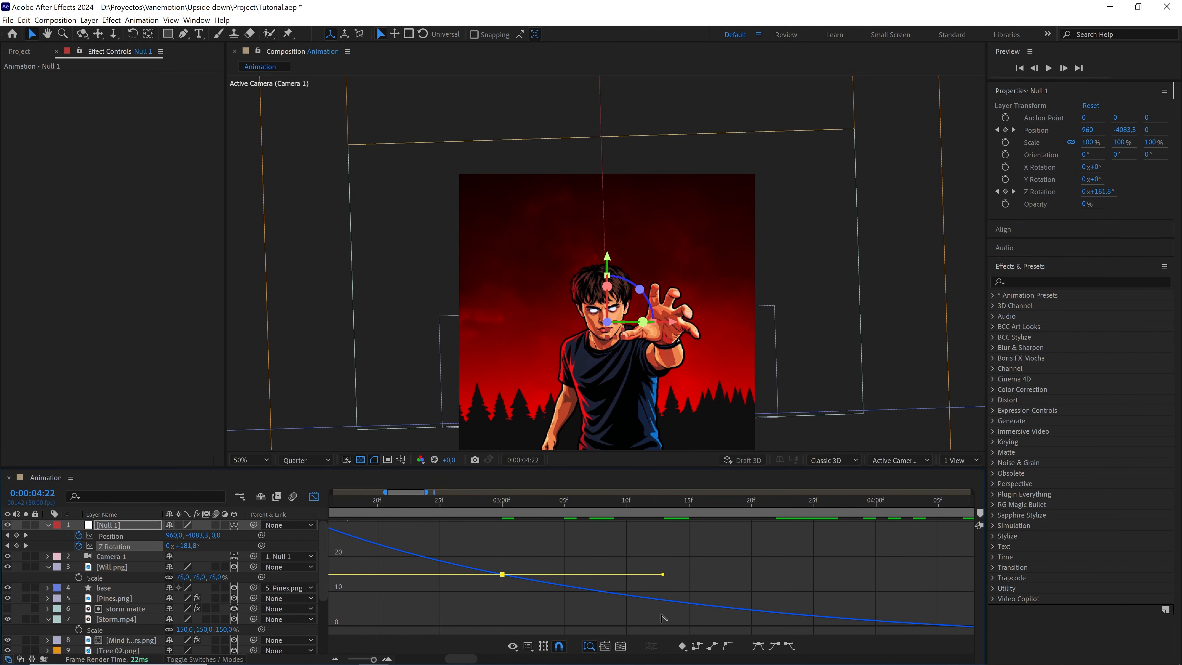
left_click_drag(663, 577, 624, 598)
scroll(649, 580, "down", 1)
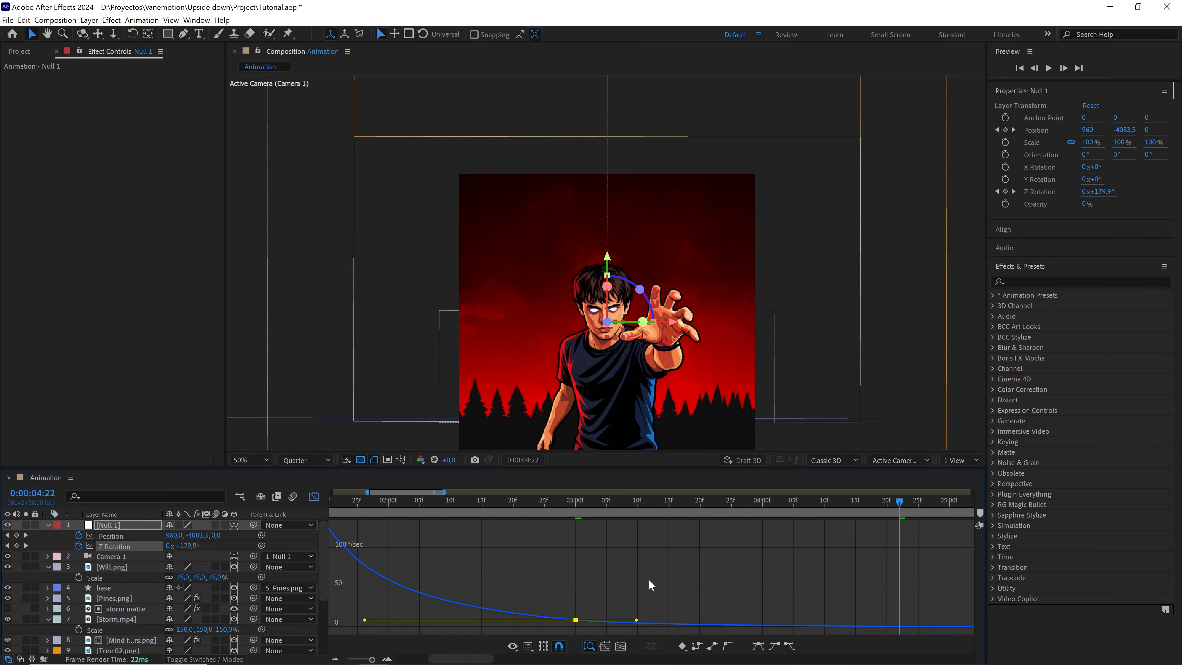
left_click_drag(804, 568, 747, 569)
scroll(746, 570, "down", 1)
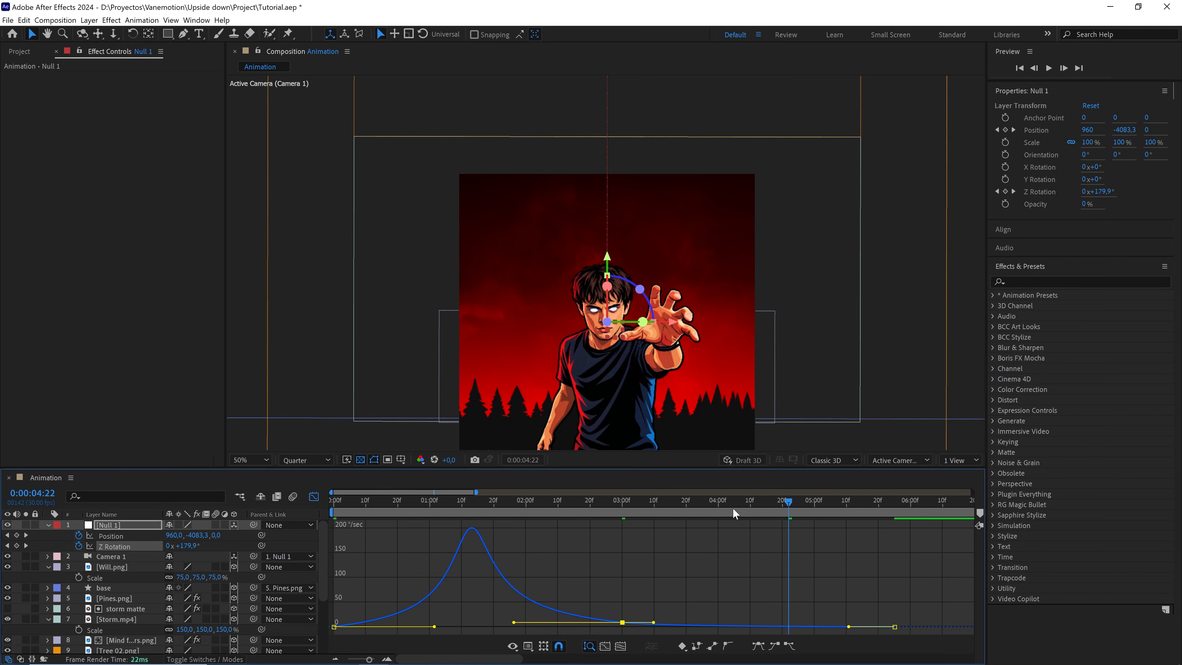
left_click_drag(732, 507, 829, 522)
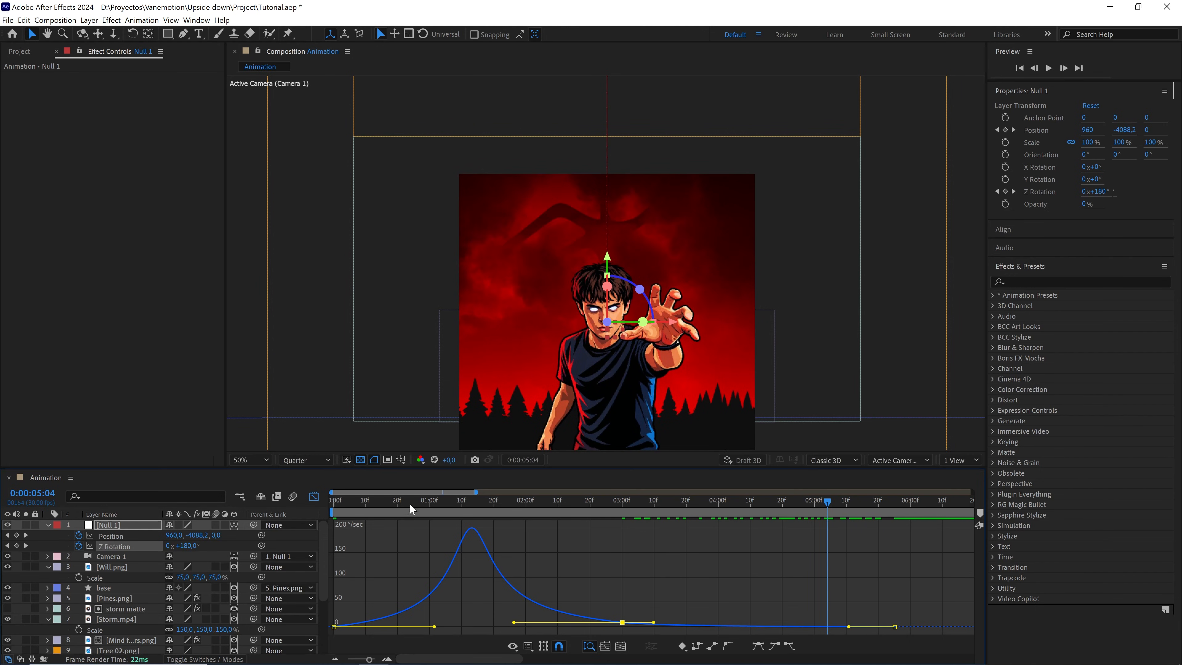
Return the timeline to layer bars, end the work area at about 6.5 seconds and go back to the first frame
left_click(314, 496)
scroll(680, 546, "down", 2)
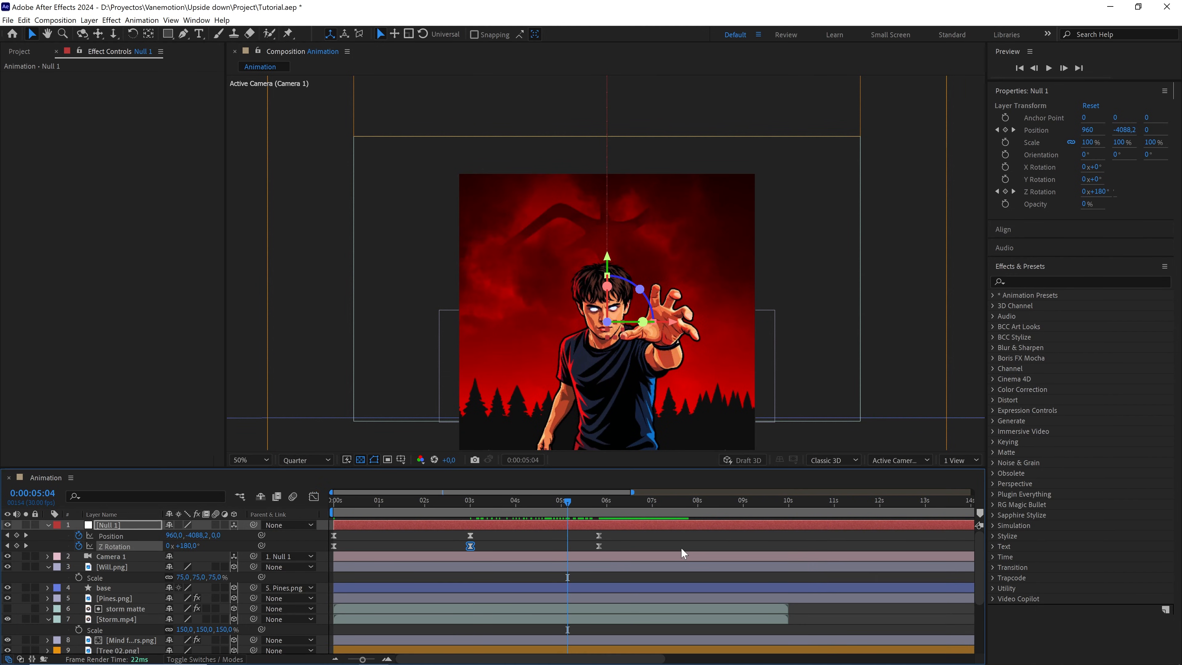
left_click_drag(586, 504, 389, 503)
key("n")
key("Home")
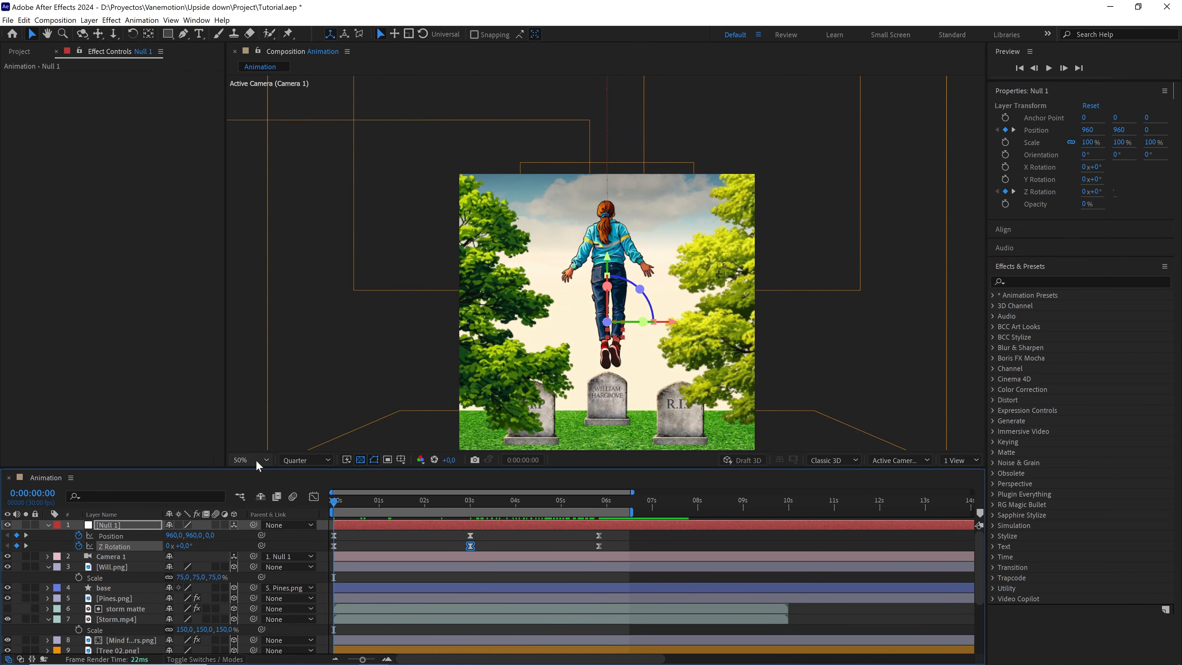
Fit the composition to the viewer and preview the camera flip from the start
left_click(251, 460)
left_click(261, 241)
key("space")
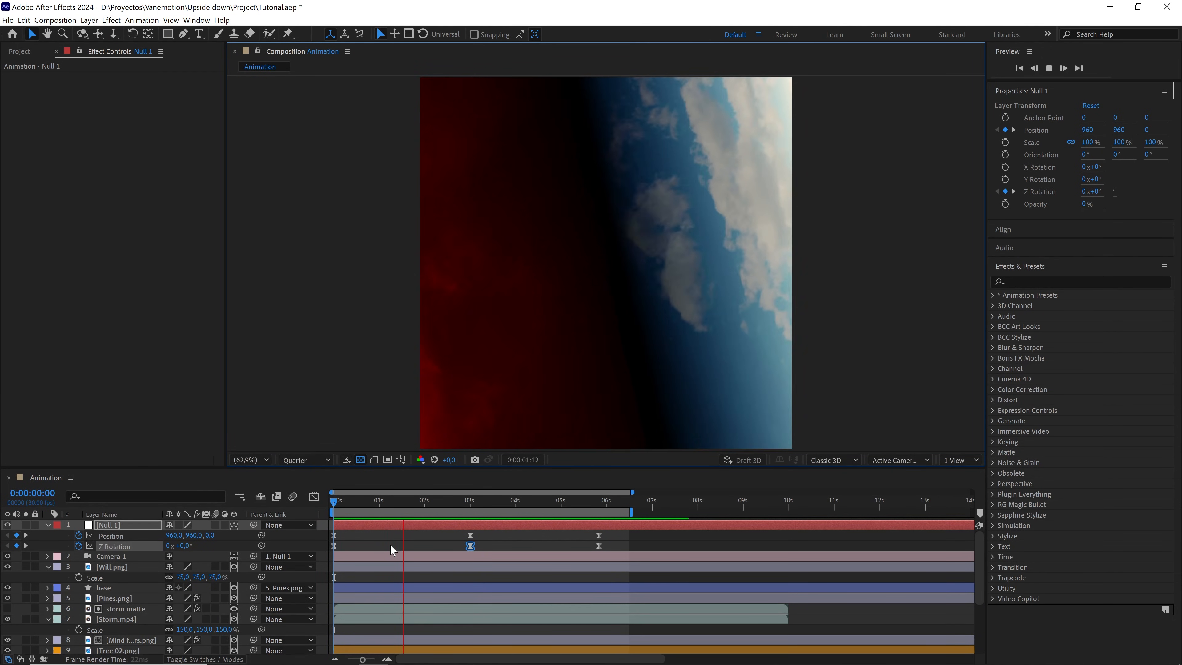
Shift the storm matte and Storm.mp4 layers together so they start at 0:00:00:16
left_click(370, 506)
mouse_move(364, 508)
left_mouse_down()
mouse_move(350, 506)
mouse_move(403, 510)
mouse_move(357, 503)
left_mouse_up()
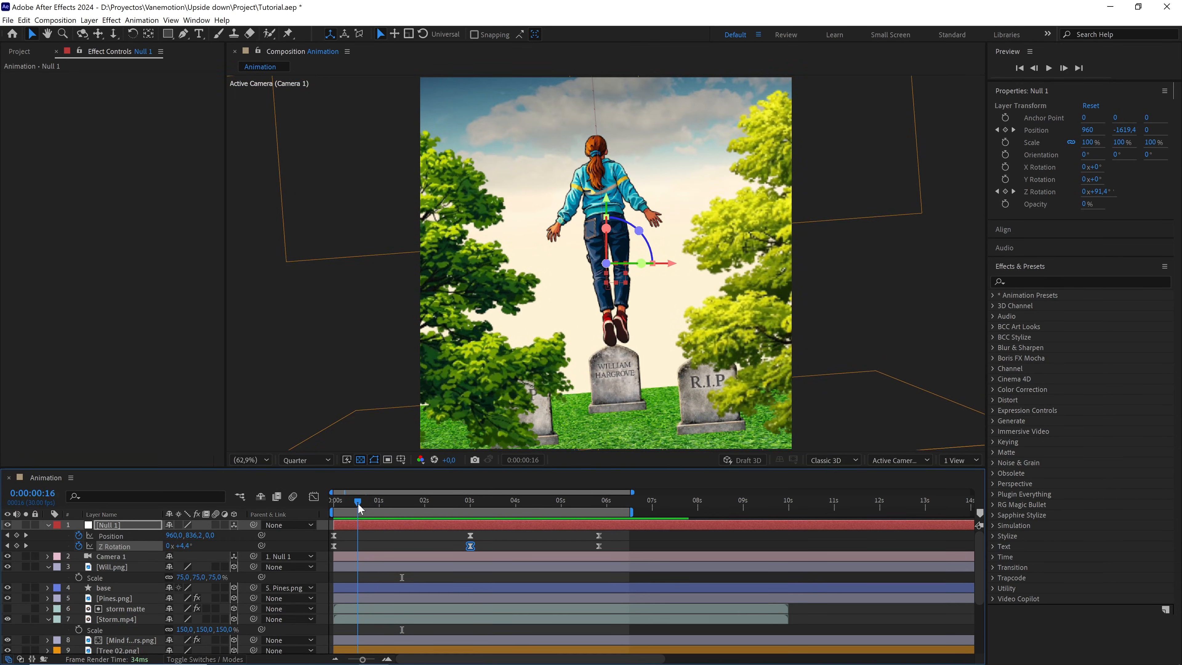
left_click(354, 608)
left_click(348, 618, "shift")
left_click_drag(345, 615, 369, 619)
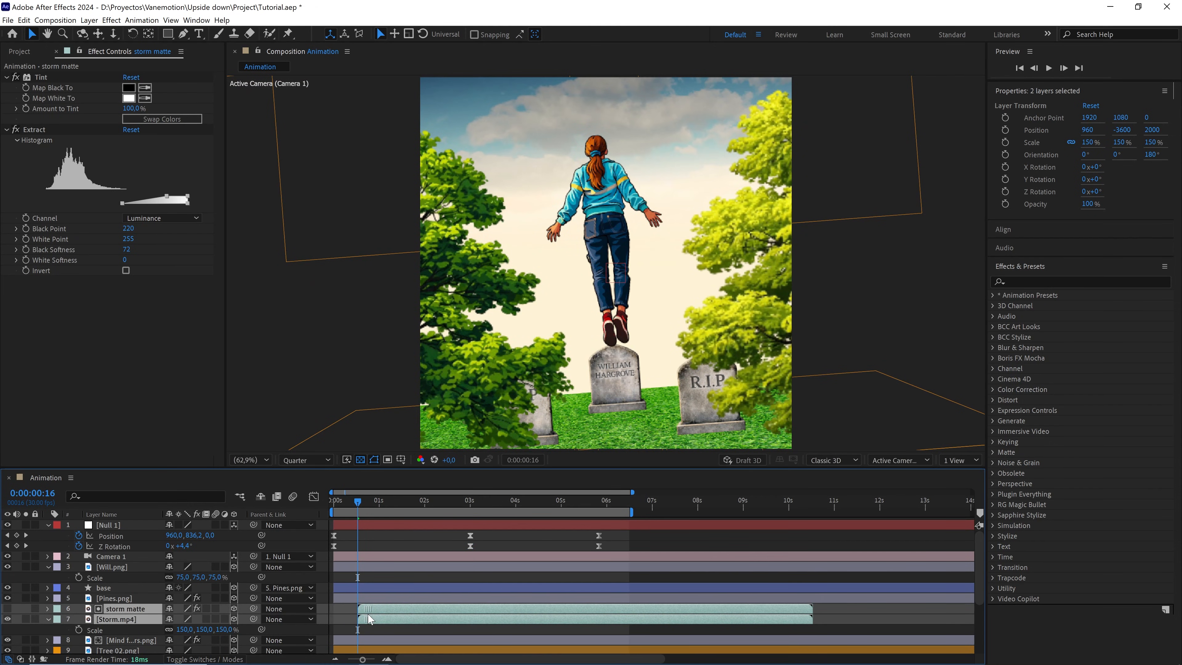
Preview the flip animation with the shifted storm layers
key("space")
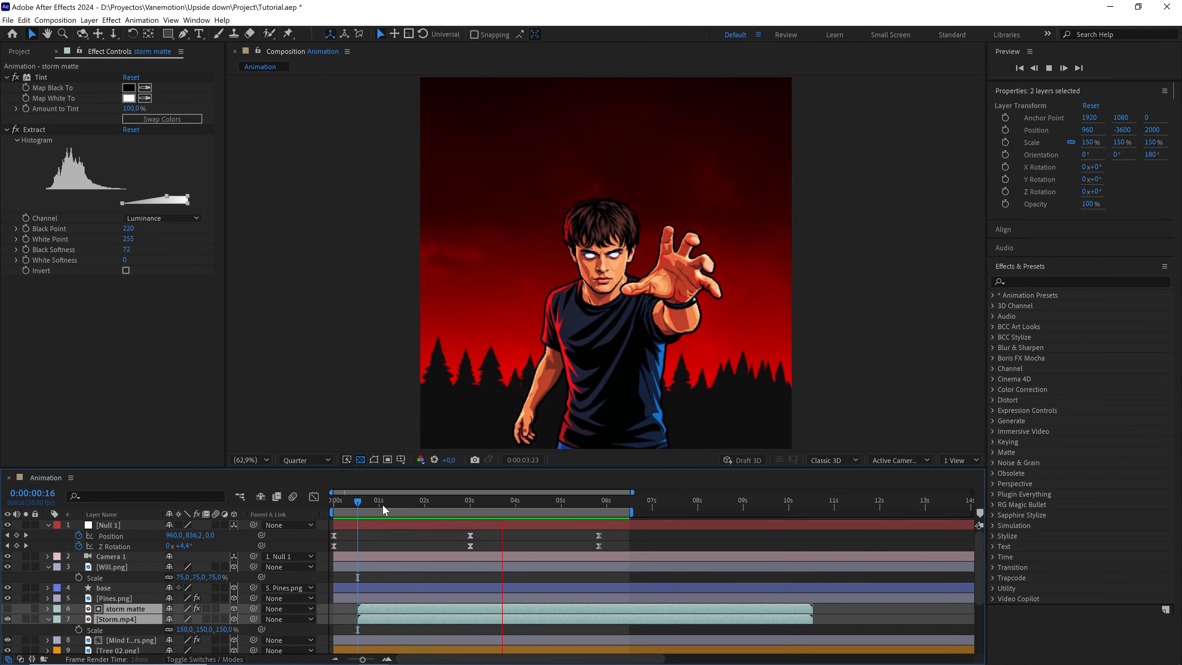
key("space")
left_click(367, 501)
key("space")
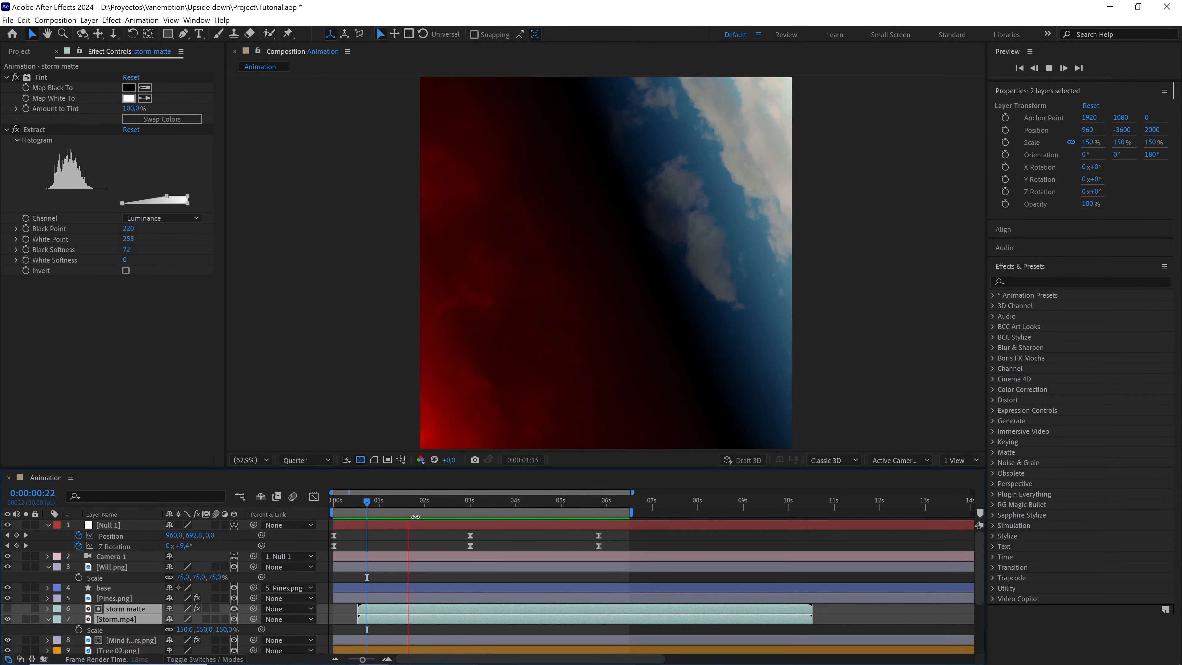
key("space")
Reset the work area to the full composition and add holding Position and Z Rotation keyframes to Null 1 at 0:00:08:00
left_click_drag(362, 659, 347, 659)
double_click(438, 510)
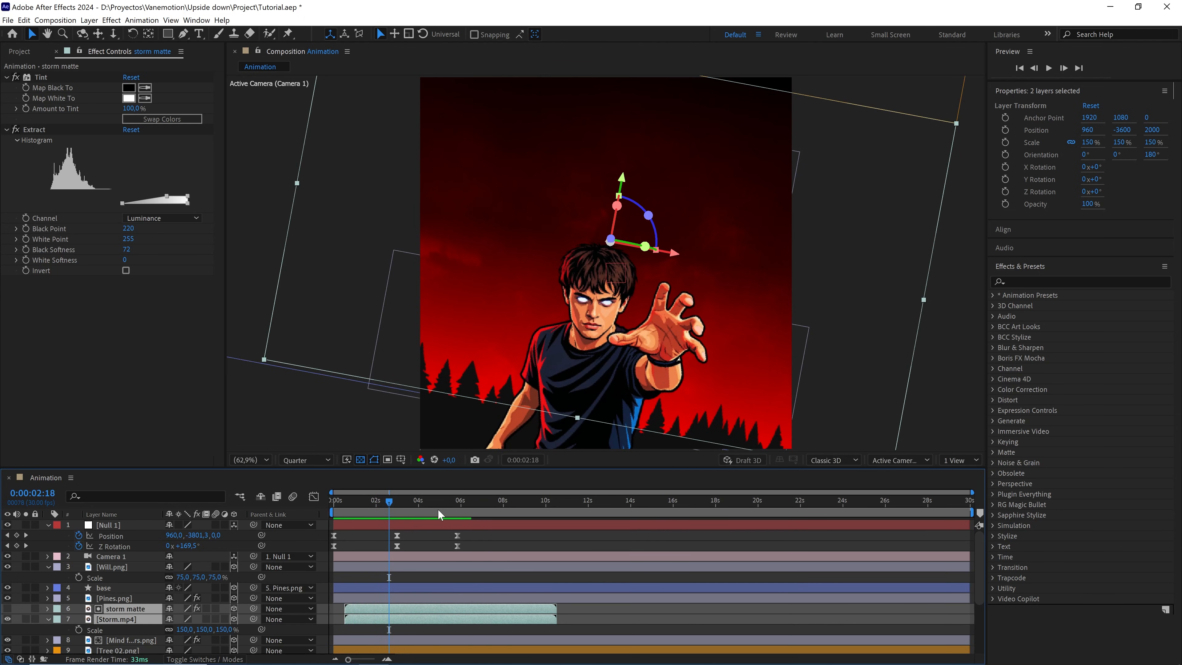
left_click(457, 502)
left_click_drag(470, 503, 503, 512)
key("Page_Down")
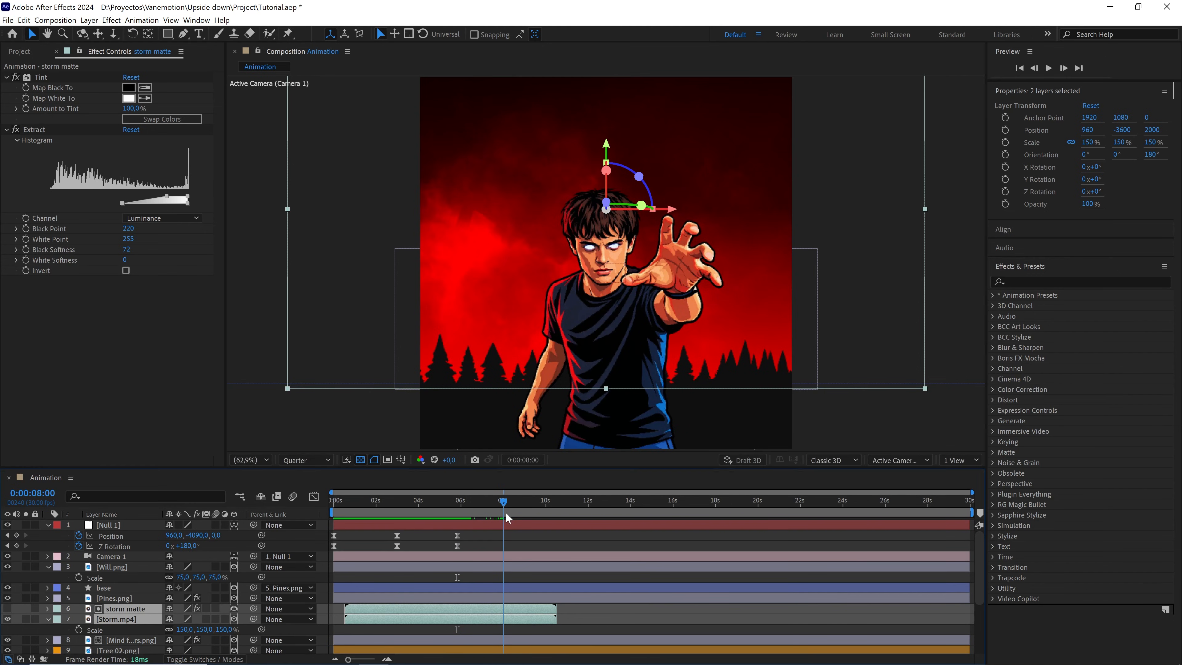
left_click(16, 536)
left_click(17, 546)
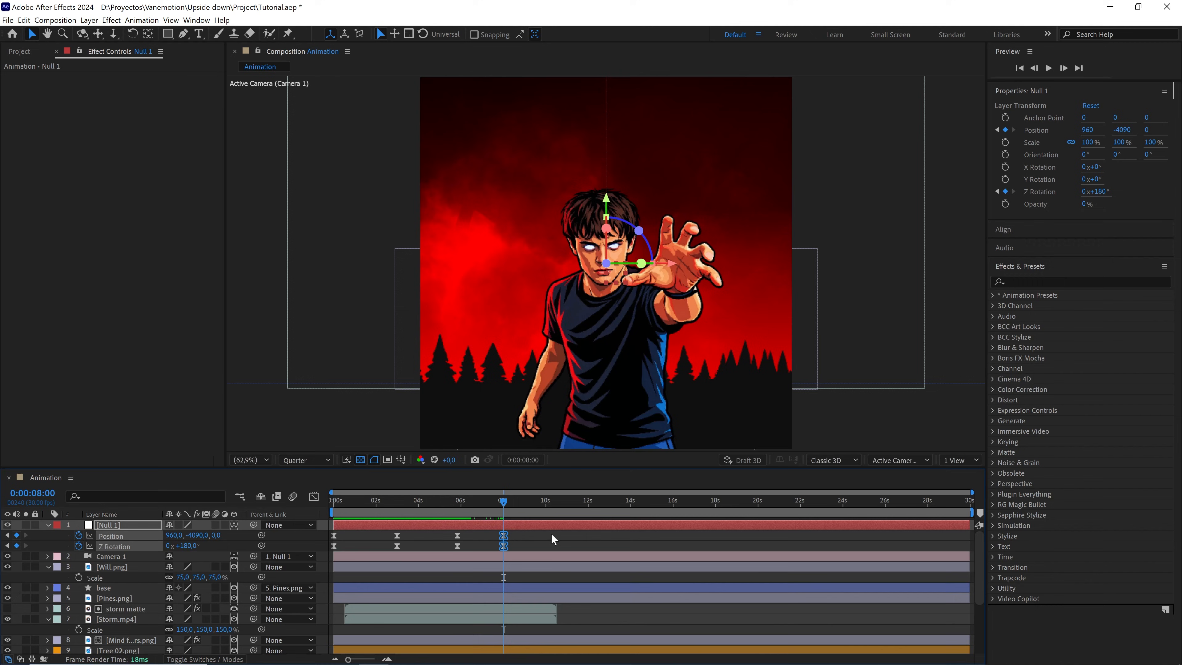
Keyframe Null 1's Z Rotation at 1x+0° at 0:00:11:00
left_click_drag(515, 510, 567, 514)
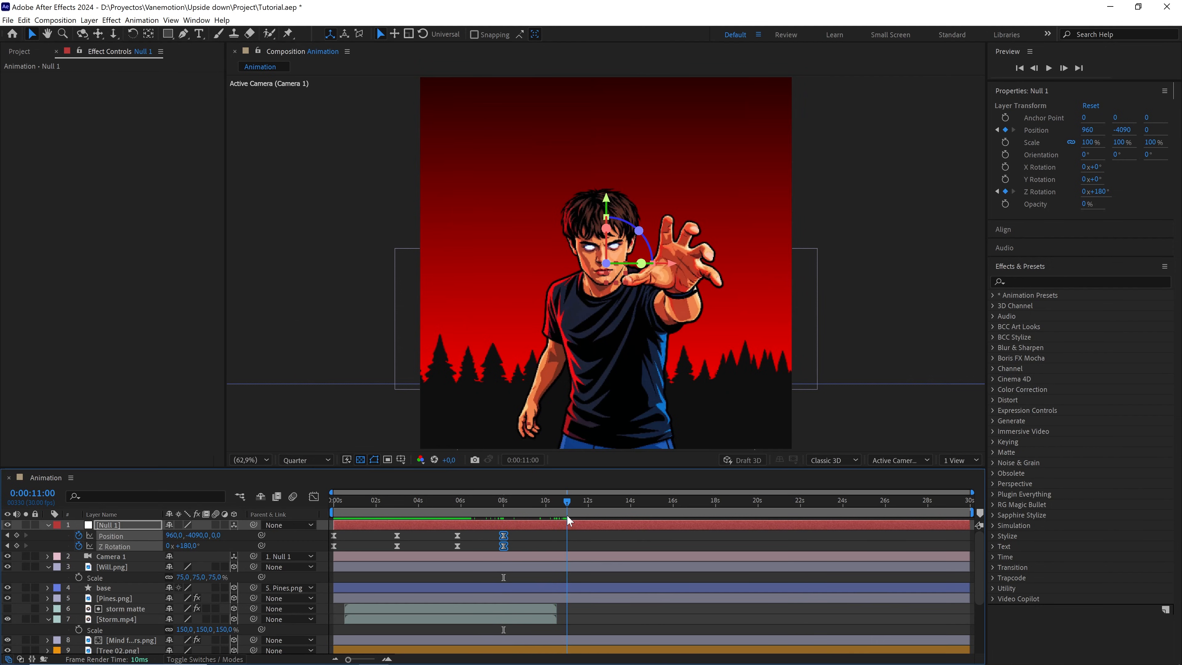
mouse_move(208, 547)
left_mouse_down()
mouse_move(230, 547)
mouse_move(210, 548)
left_mouse_up()
left_click(194, 544)
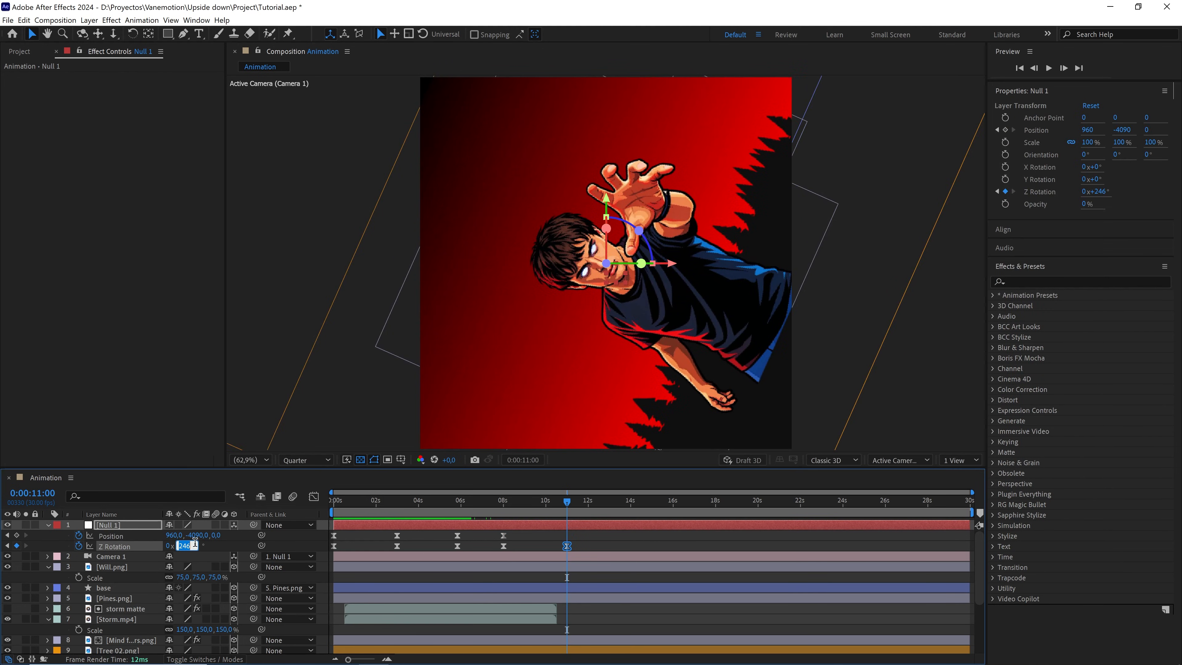
key("Return")
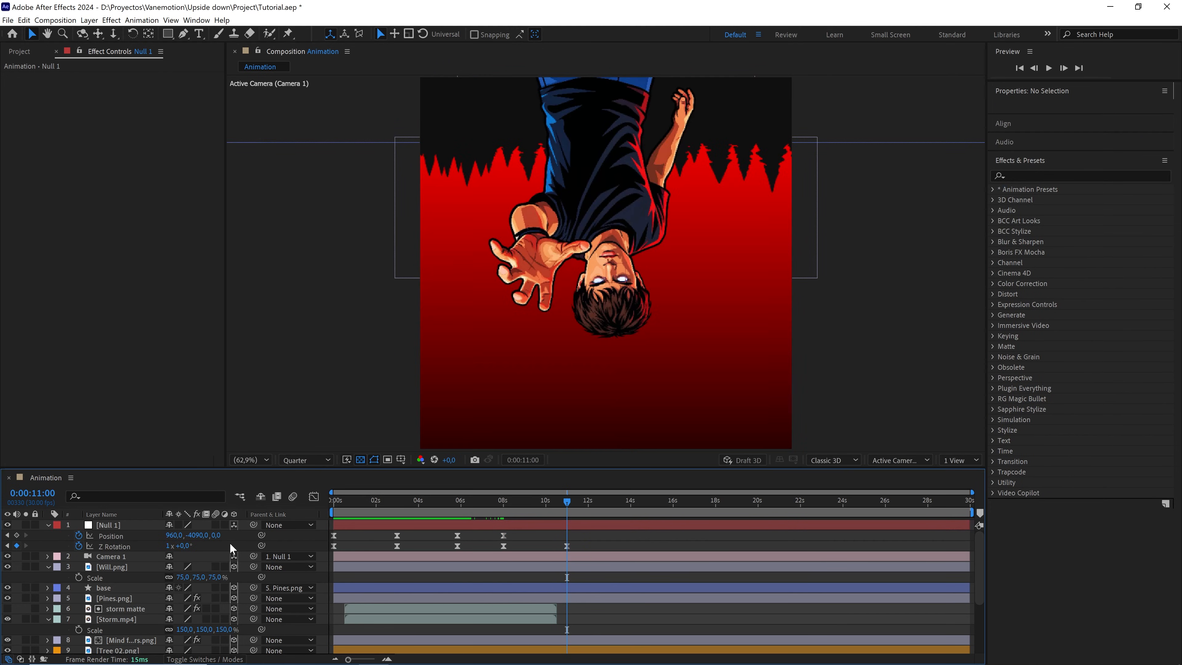
Keyframe Null 1's Y Position at 960 at 0:00:11:00
left_click_drag(198, 535, 534, 477)
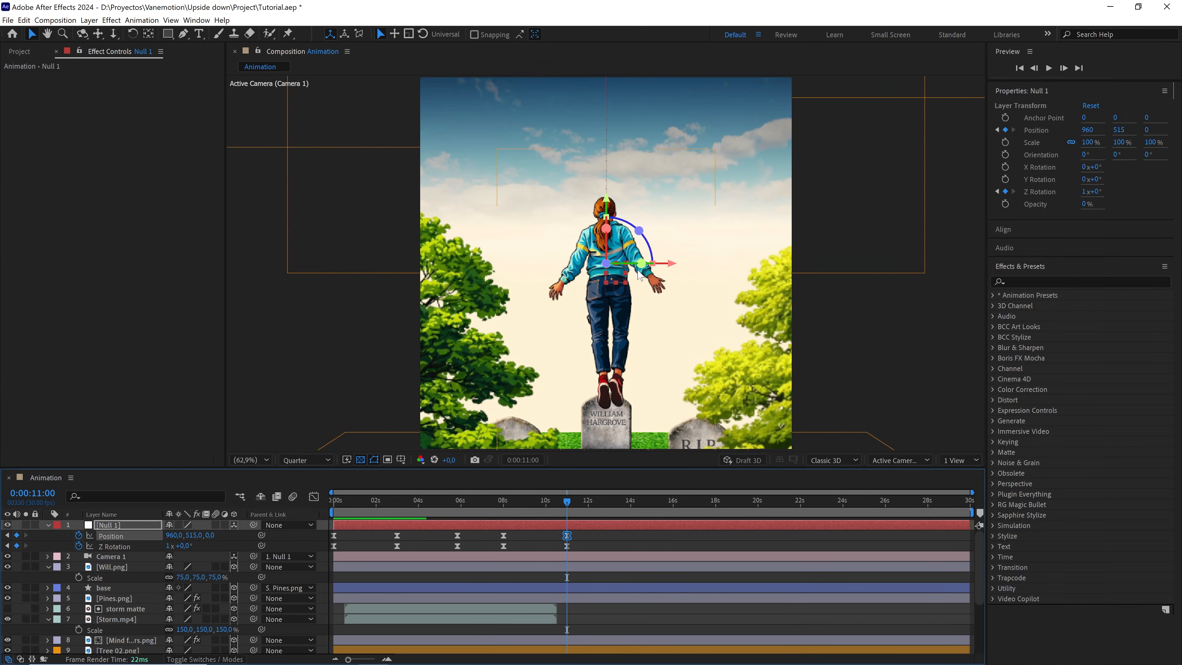
left_click_drag(199, 535, 208, 536)
left_click(198, 534)
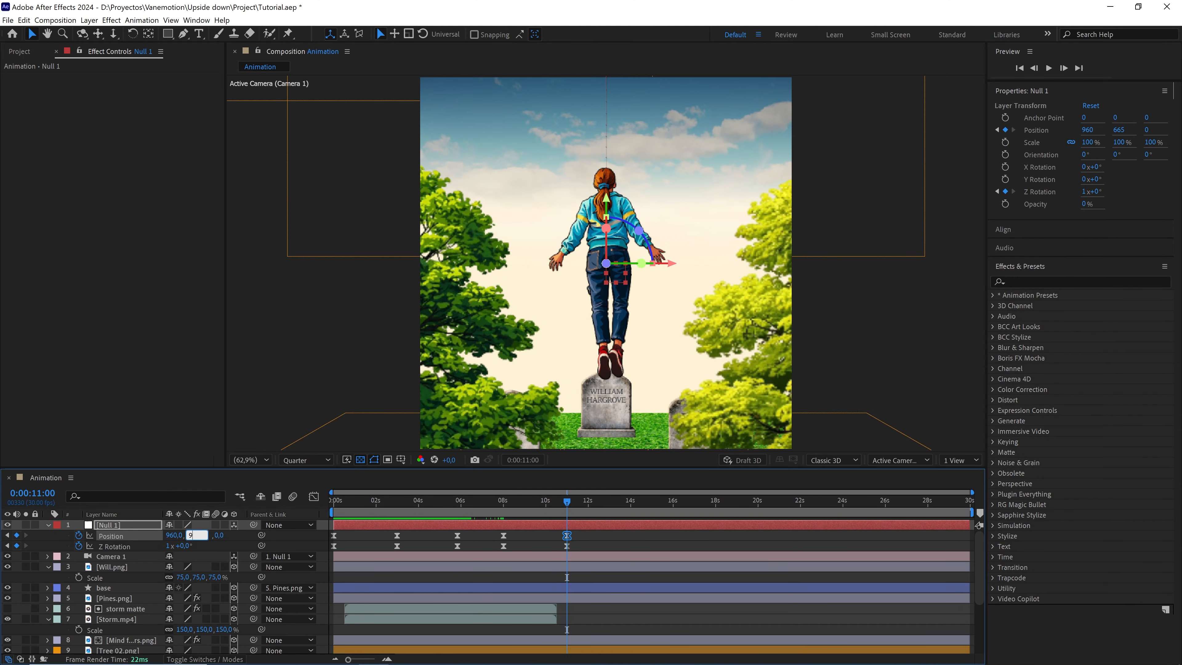
left_click(238, 547)
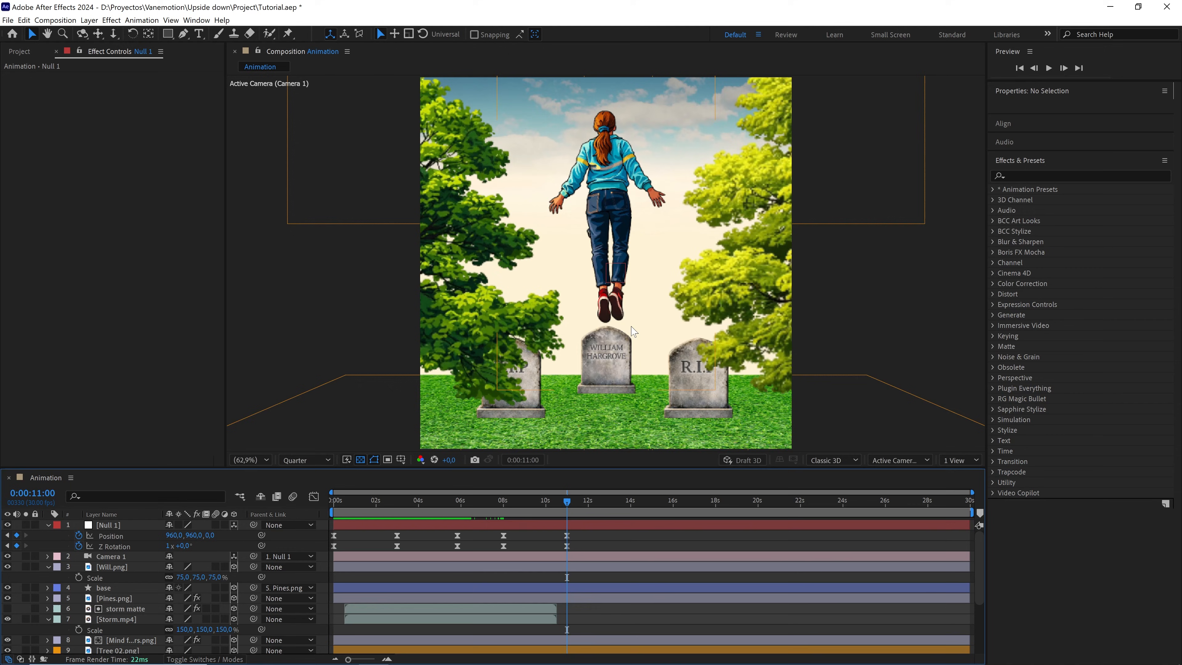
Apply Easy Ease to Null 1's Position and Z Rotation keyframes at 0:00:08:00 and 0:00:11:00
scroll(633, 331, "down", 1)
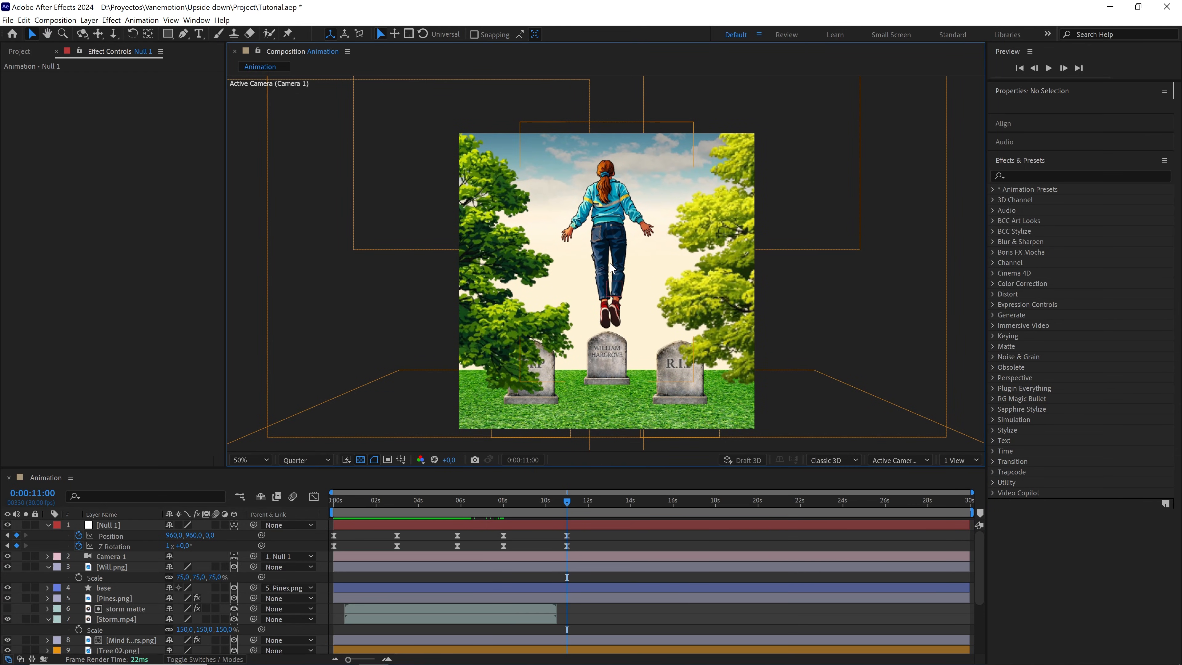
left_click_drag(591, 534, 491, 557)
key("F9")
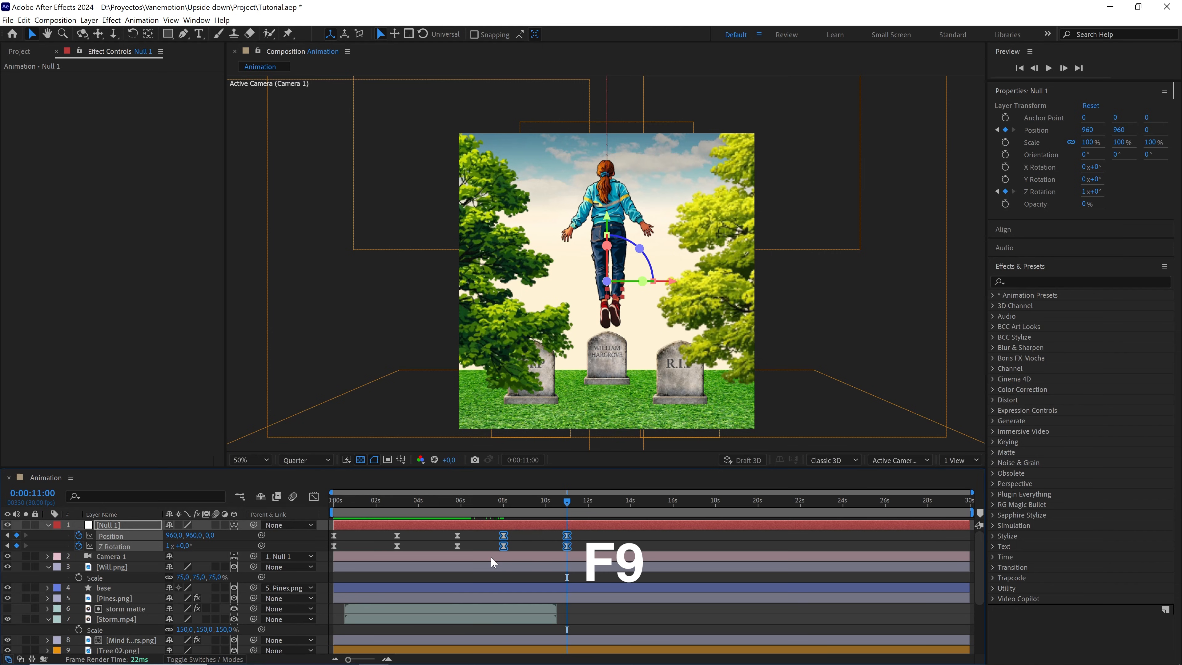
Move Null 1's final Position and Z Rotation keyframes to 0:00:11:10 and add new keyframes for both at 0:00:11:00
key("shift+Page_Down")
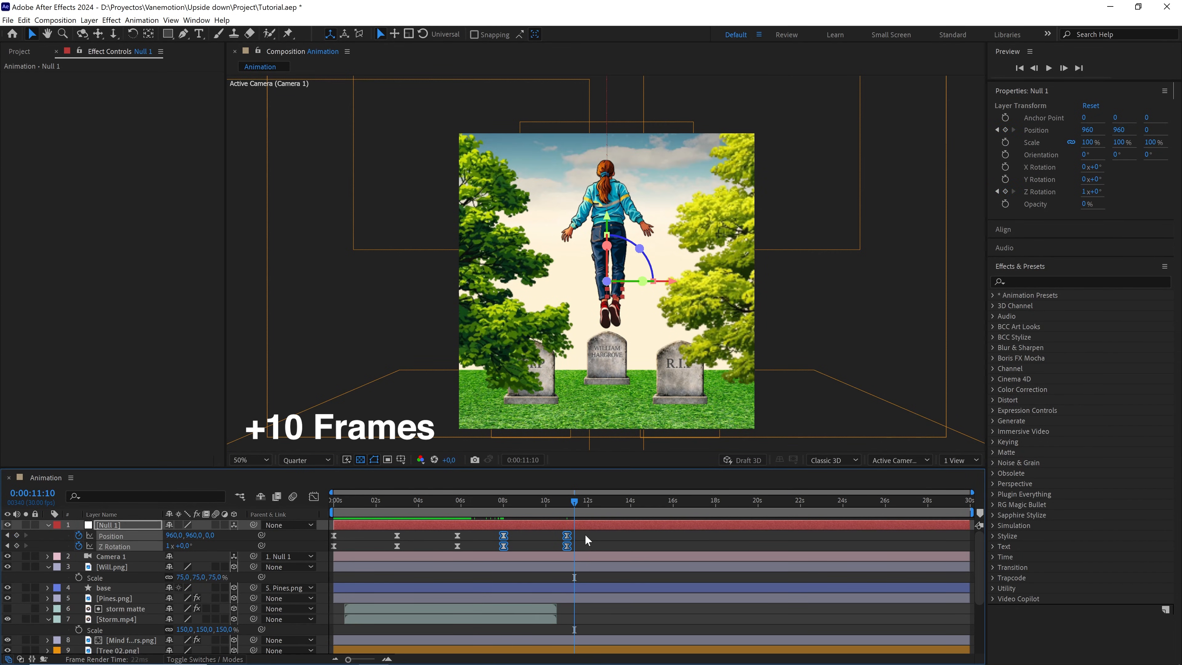
left_click_drag(588, 540, 577, 548)
key("shift+Page_Up")
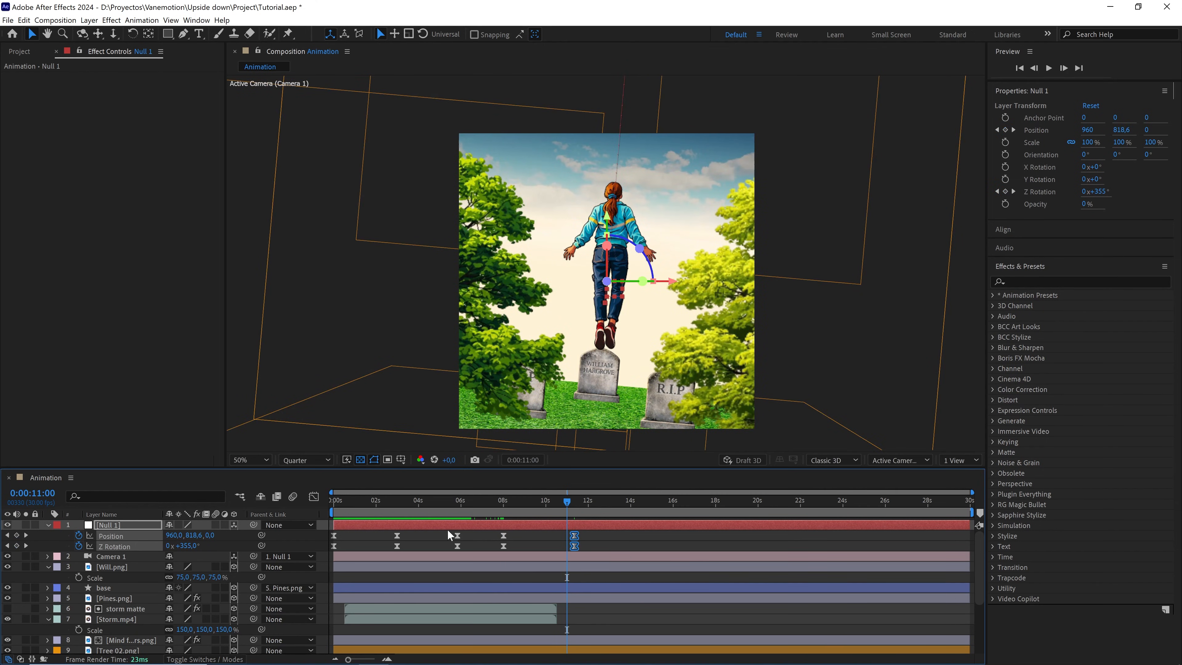
left_click(17, 535)
Shift Null 1's final keyframe pair to about 0:00:13:25 and apply Easy Ease to all its keyframes from 0:00:08:00 onward
scroll(606, 543, "up", 1)
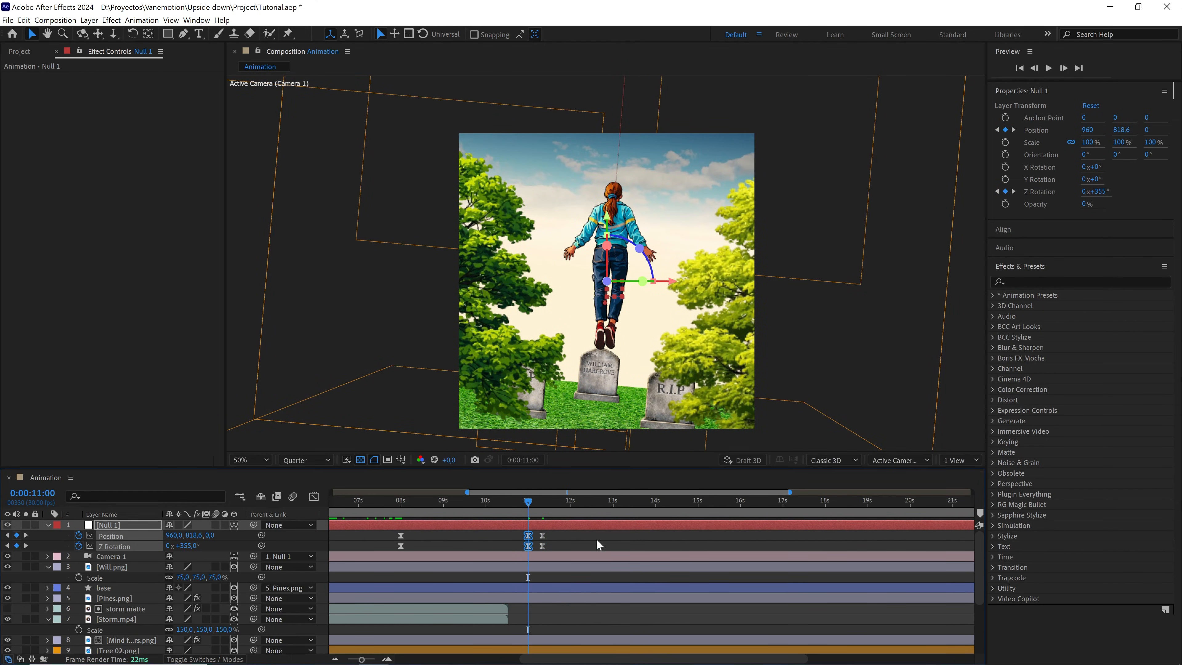
left_click_drag(575, 540, 661, 546)
scroll(606, 544, "down", 2)
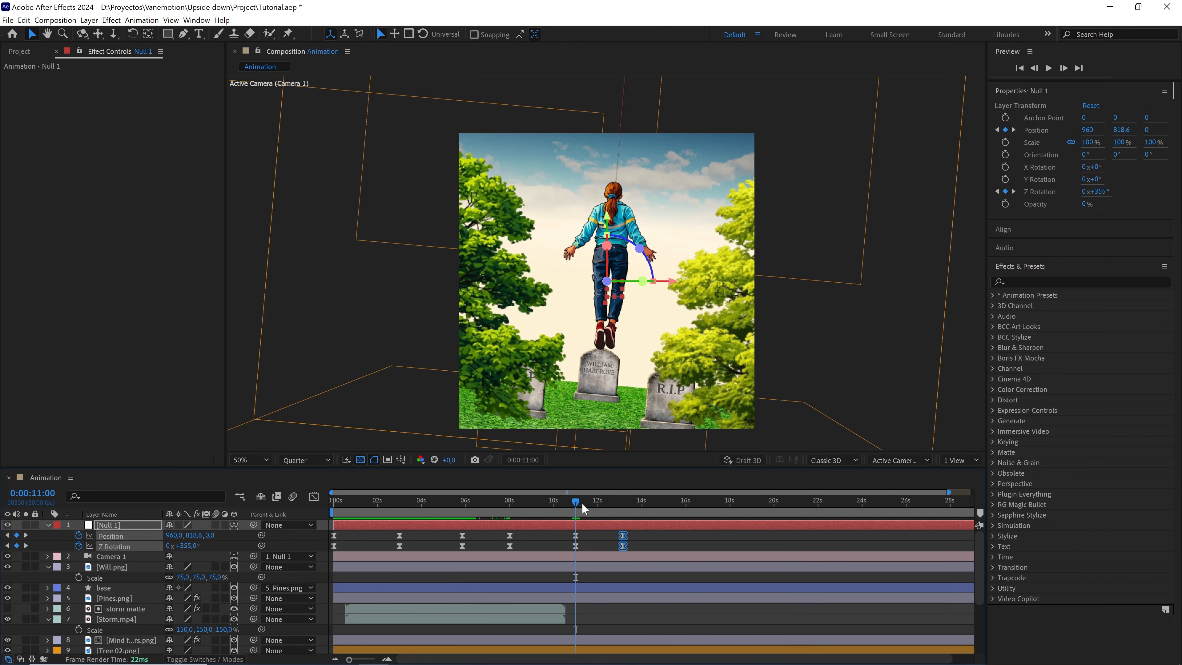
left_click_drag(581, 503, 505, 556)
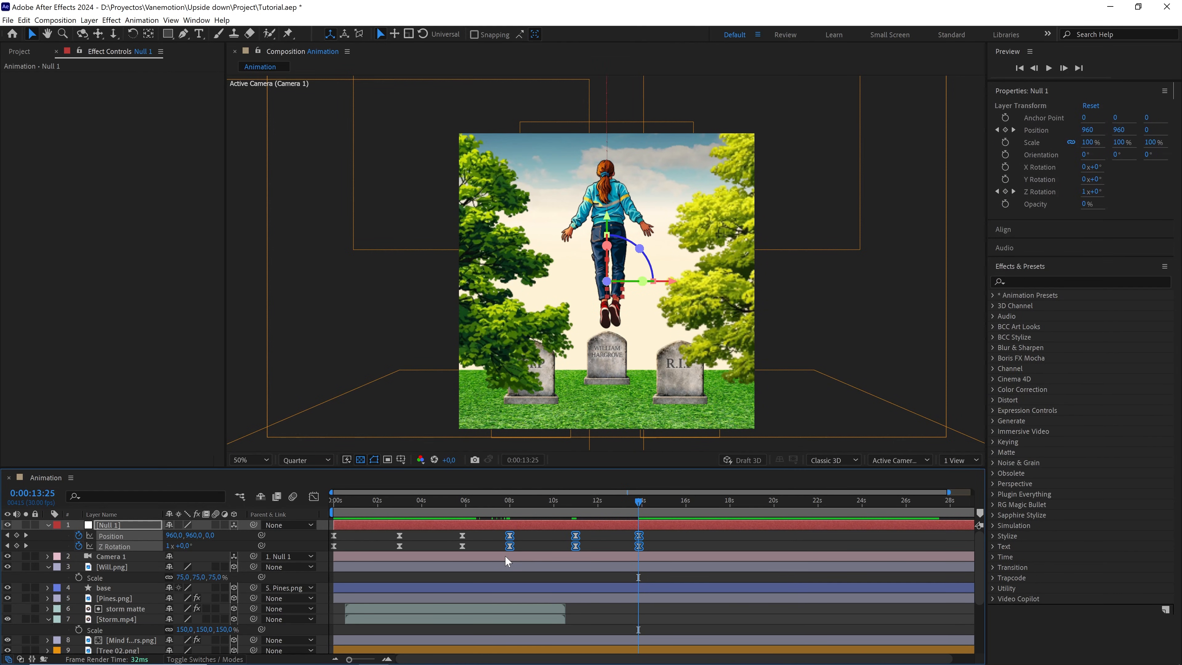
key("F9")
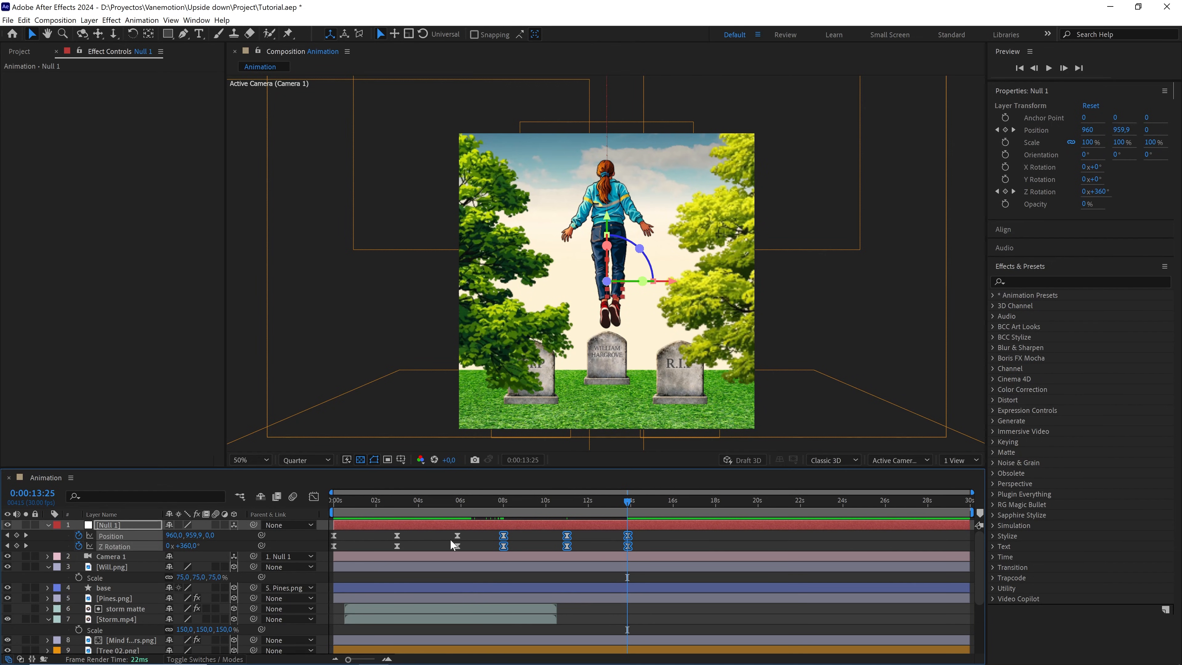
Label Null 1's return-flip Position and Z Rotation keyframes yellow
right_click(503, 540)
mouse_move(581, 419)
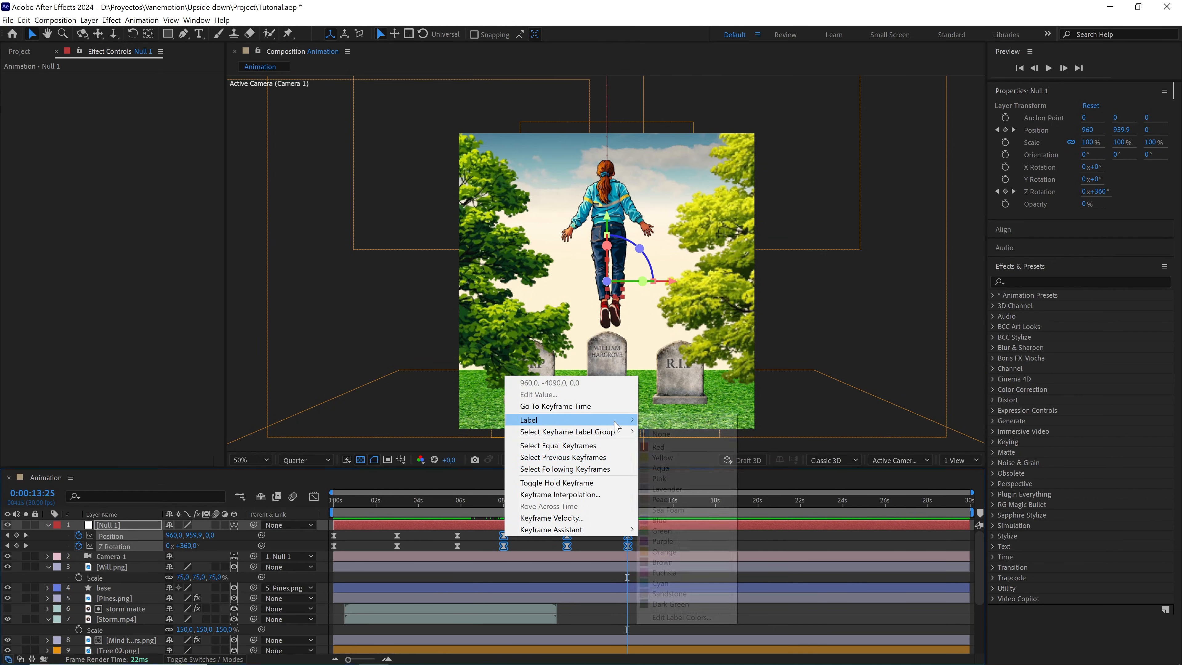
left_click(663, 457)
left_click(646, 537)
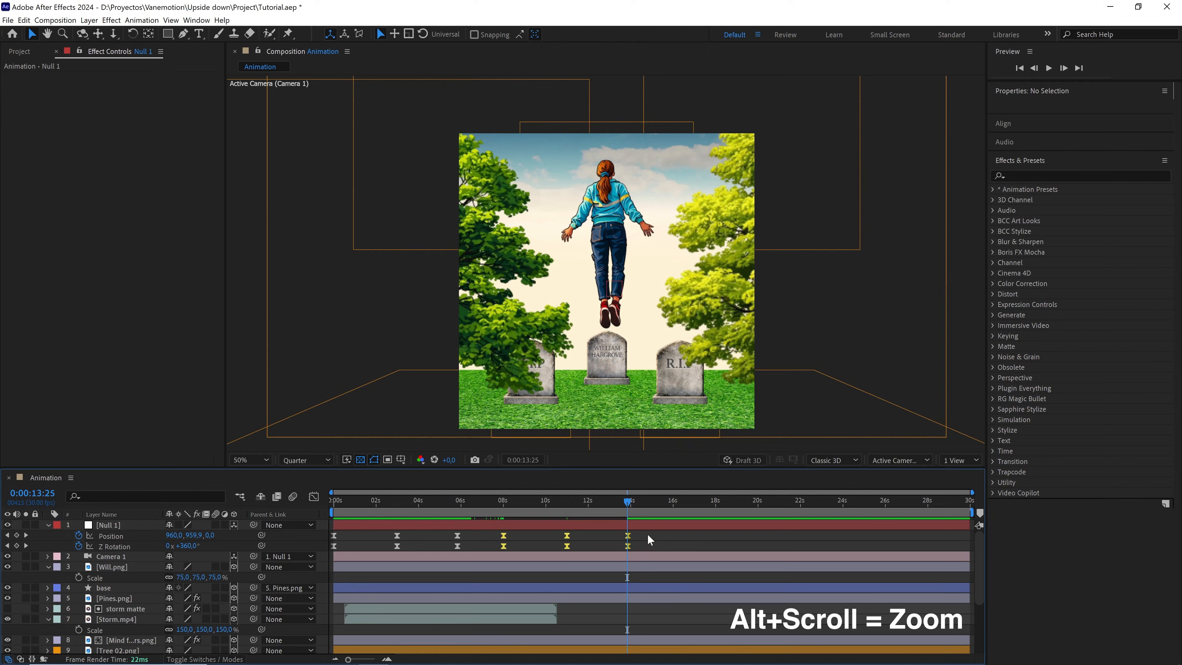
Align Null 1's final keyframe pair exactly with 0:00:13:25 and select the yellow Position keyframes
left_click_drag(647, 534, 498, 530)
scroll(620, 536, "up", 5, "alt")
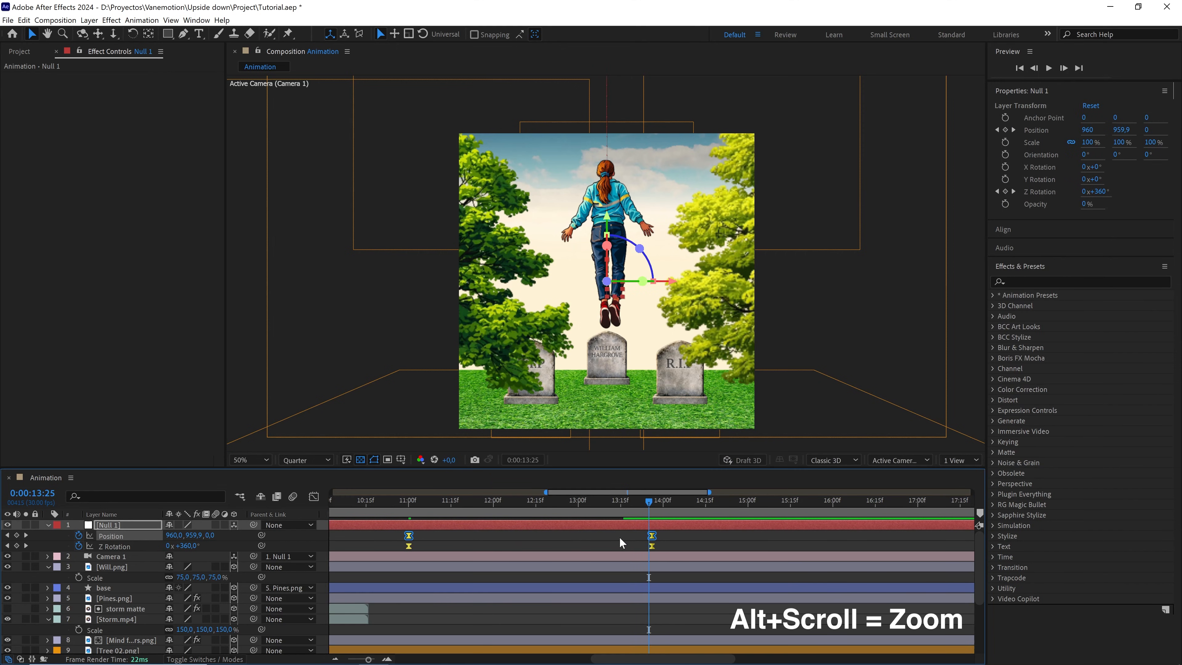
left_click_drag(635, 531, 507, 535)
scroll(652, 535, "down", 5, "alt")
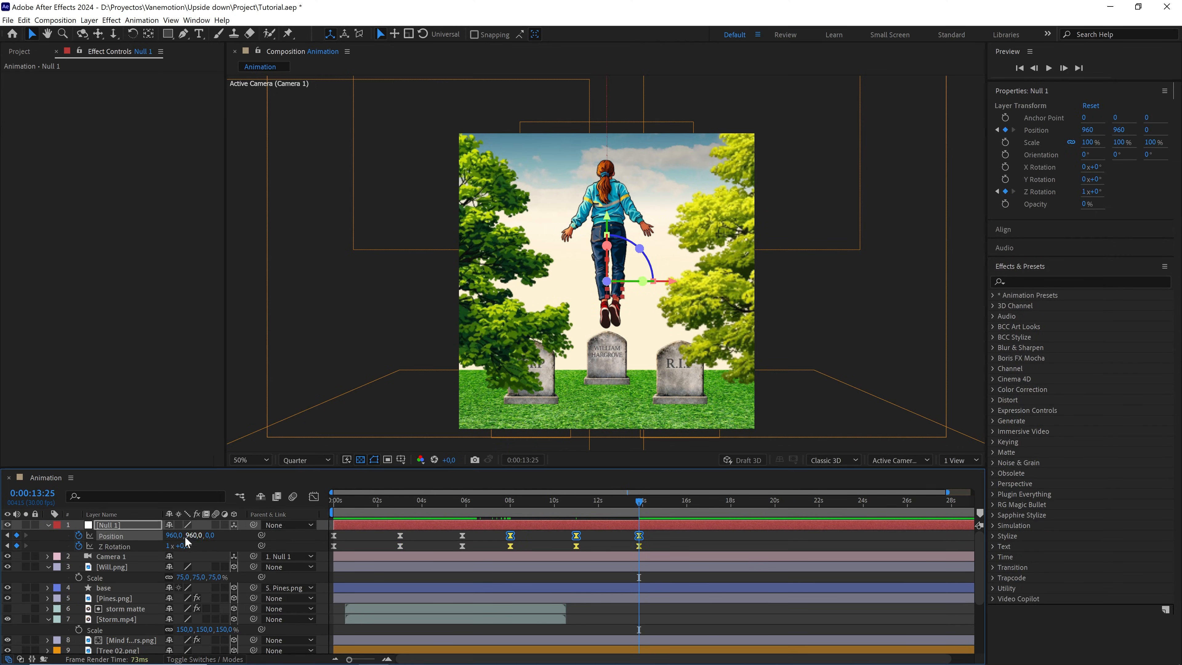
In the speed graph, make the Position keyframe at 0:00:11:00 continuous with 75% incoming influence
left_click(313, 497)
scroll(540, 580, "up", 5, "alt")
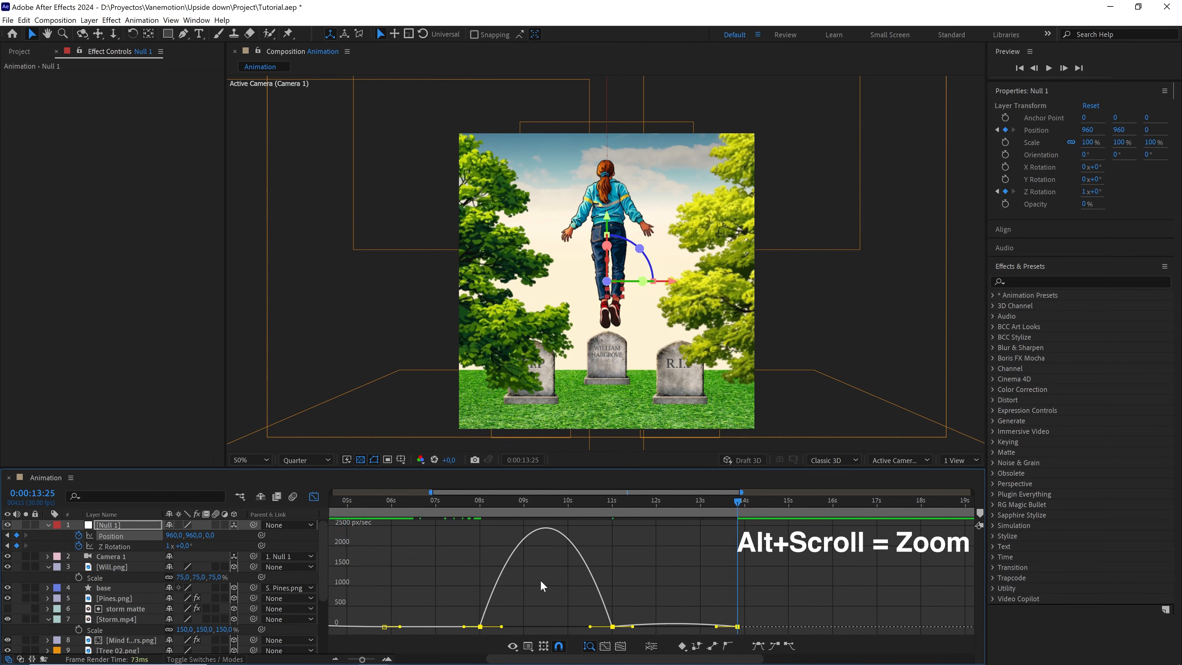
double_click(684, 626)
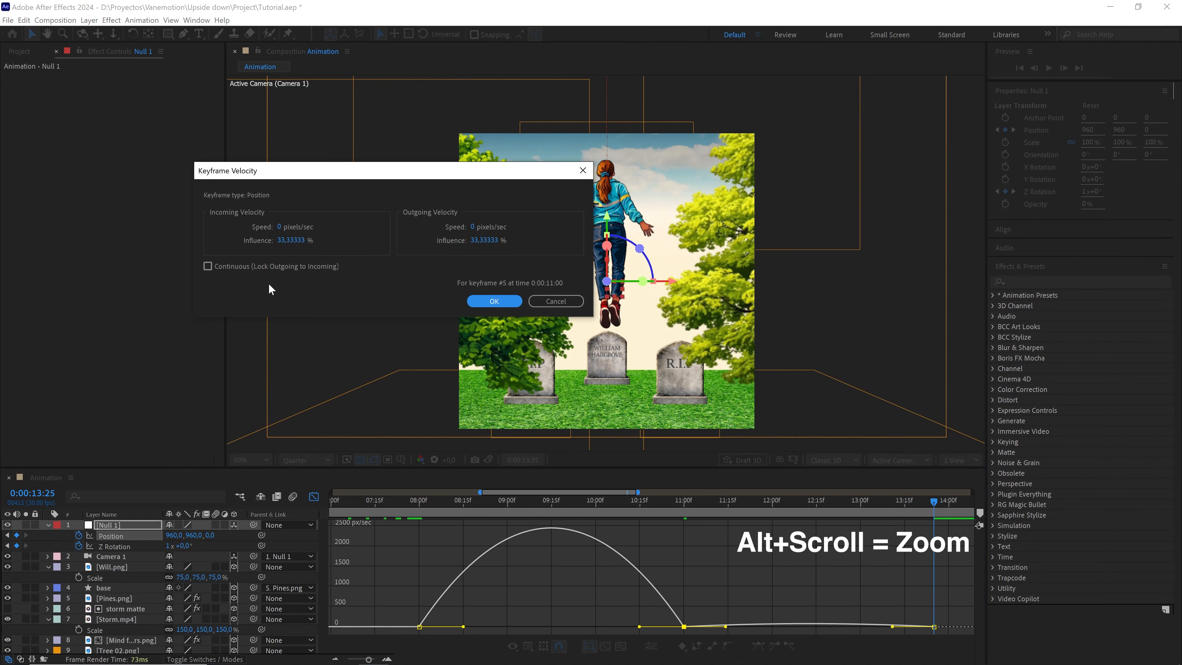
left_click(245, 264)
left_click(292, 241)
type("75")
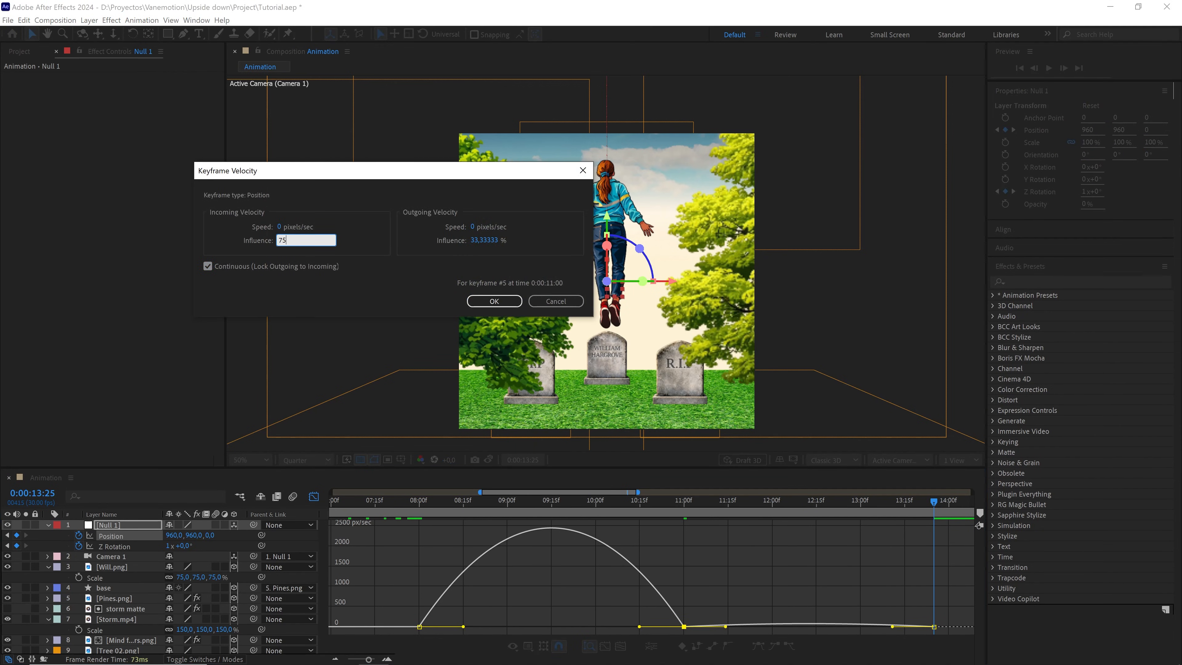
left_click(493, 302)
Raise the speed of the Position keyframe at 0:00:11:00 to about 200 px/sec in the speed graph
scroll(719, 573, "up", 5)
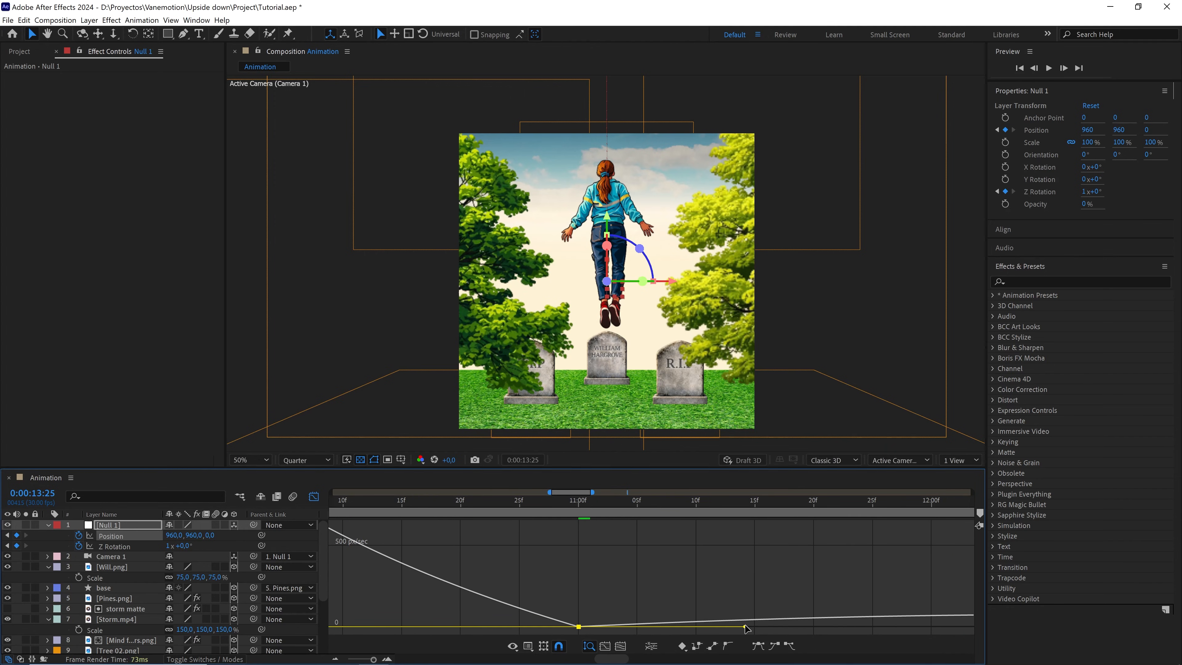
left_click_drag(745, 609, 730, 585)
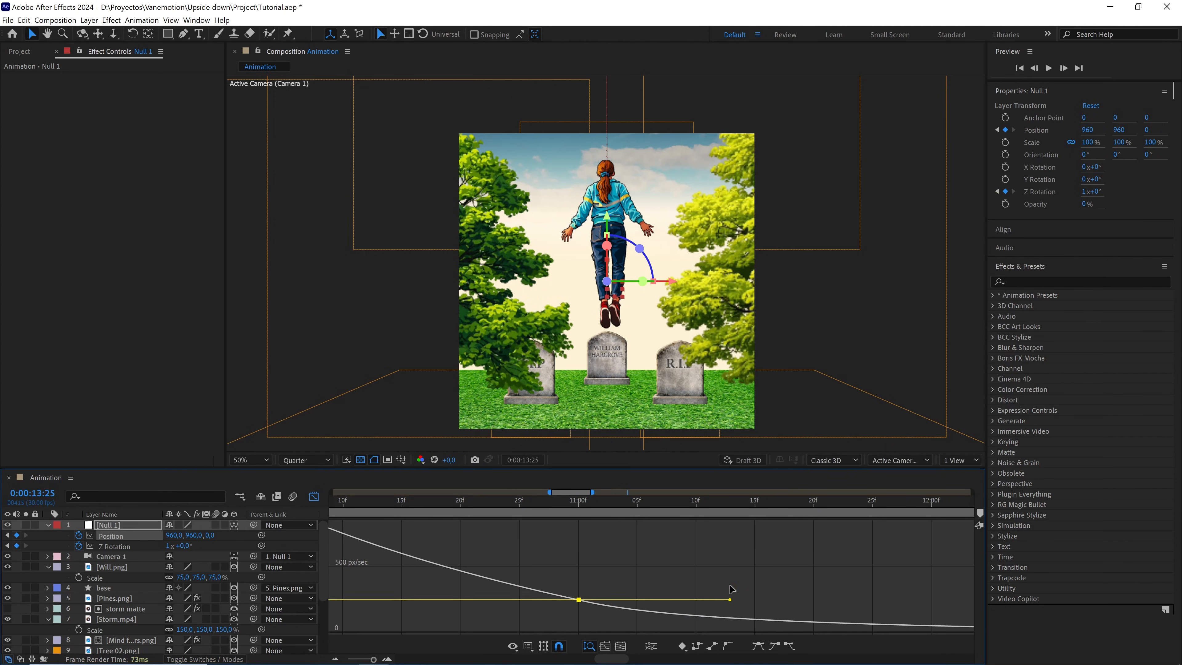
scroll(731, 586, "down", 2)
scroll(731, 588, "down", 3)
Set the outgoing influence of the Position keyframe at 0:00:08:00 to 70%
double_click(579, 626)
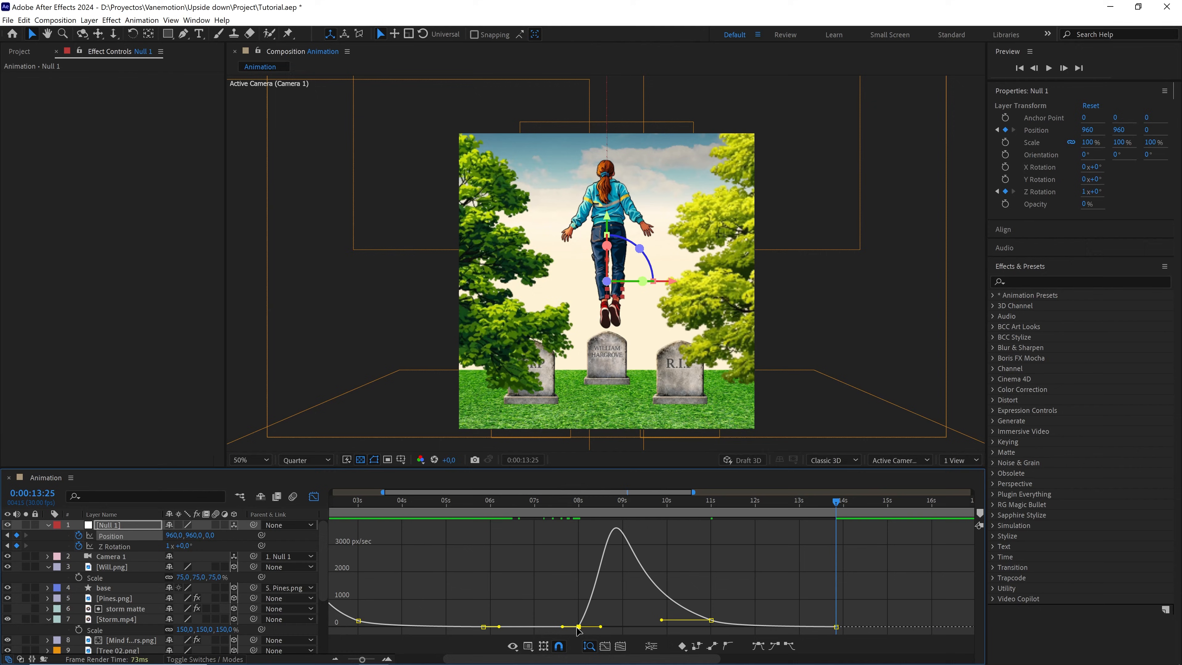
left_click(489, 243)
type("70")
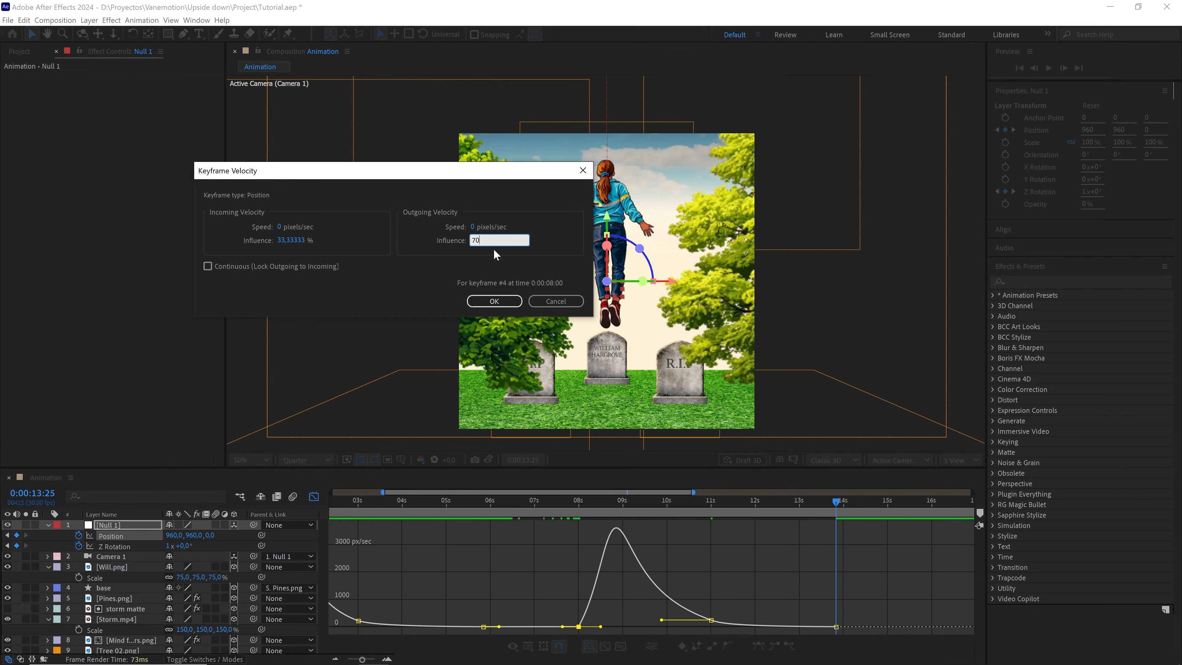
left_click(494, 301)
Make Null 1's Z Rotation keyframe at 0:00:11:00 continuous with 100% incoming influence
left_click(114, 546)
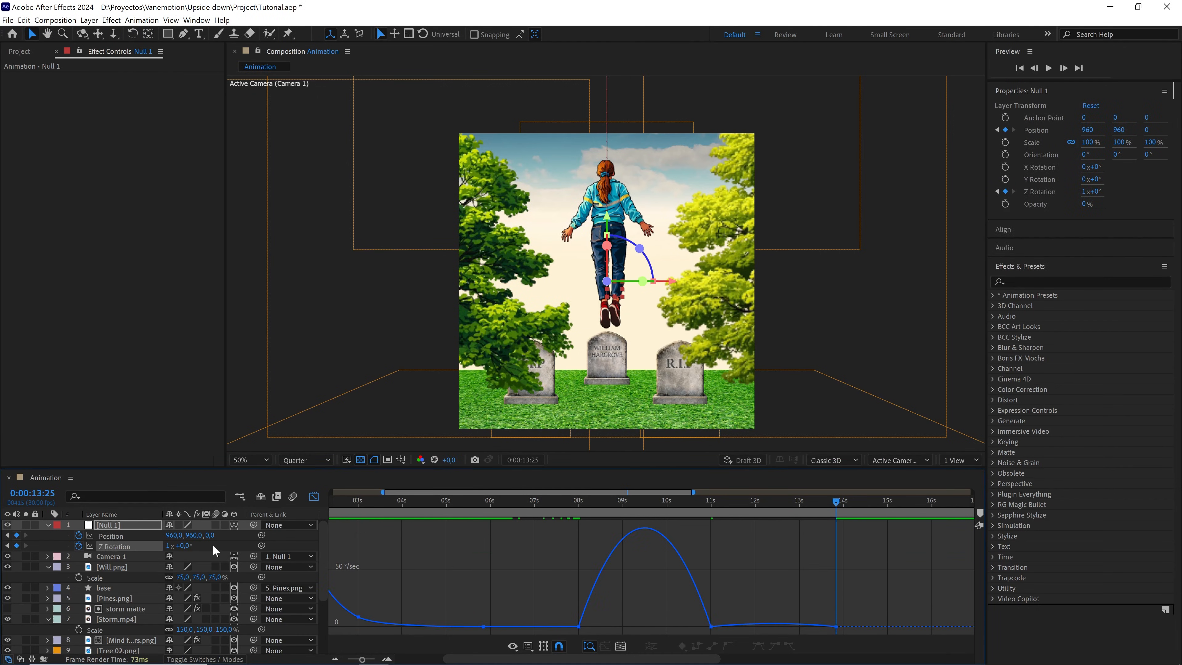
scroll(718, 601, "up", 3)
left_click(705, 626)
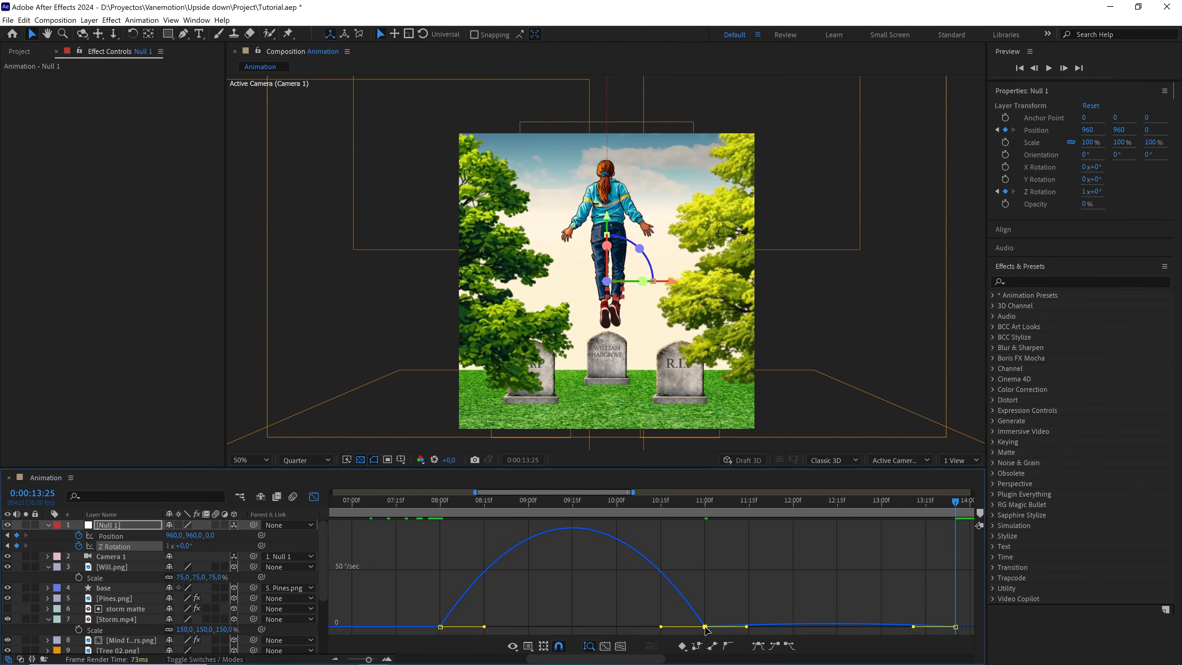
key("ctrl+shift+k")
left_click(298, 267)
left_click(290, 239)
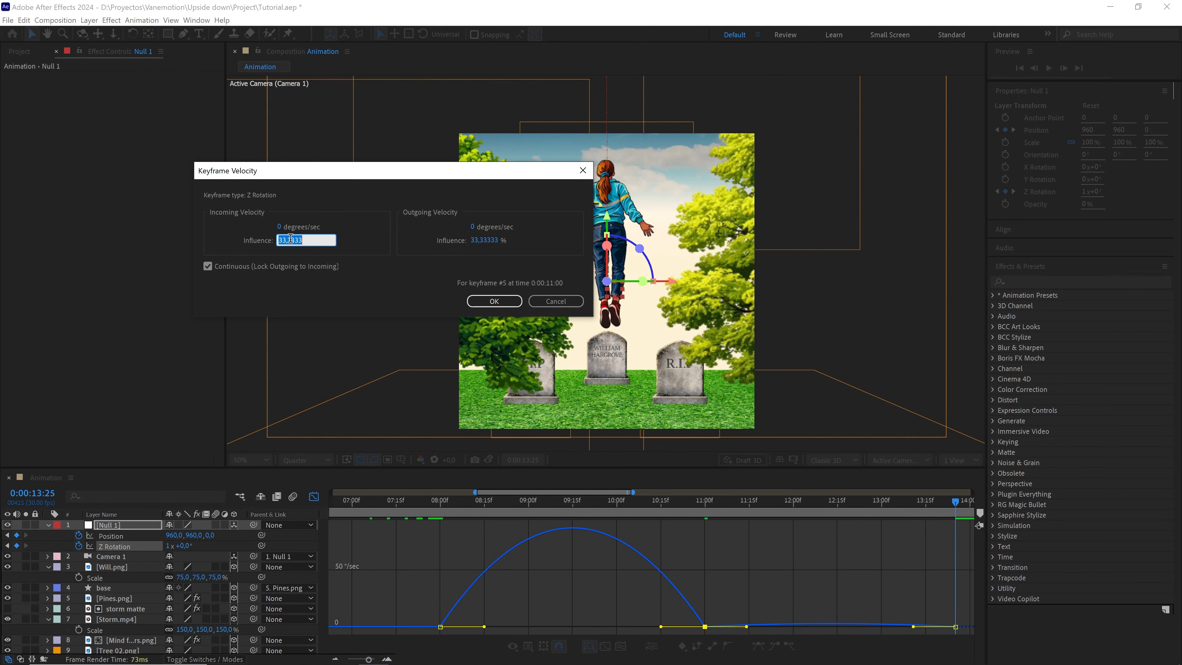
type("100")
left_click(494, 301)
Raise the speed of the Z Rotation keyframe at 0:00:11:00 slightly above zero and scrub through the end of the flip
scroll(740, 596, "up", 2)
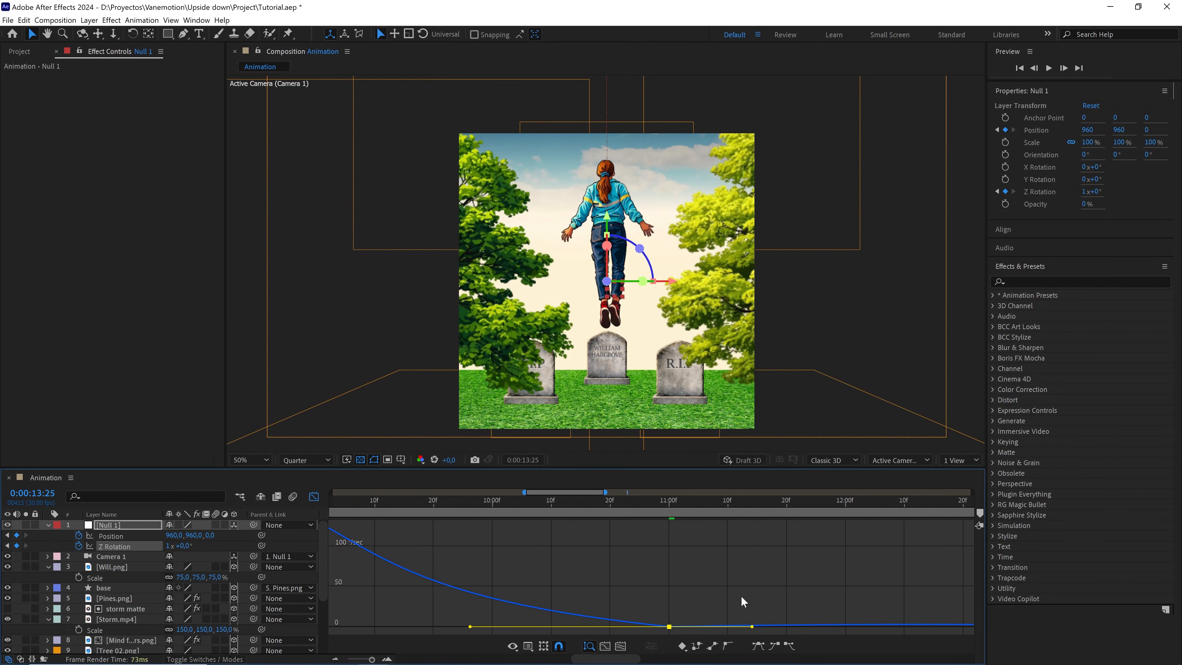
scroll(740, 596, "up", 2)
left_click_drag(762, 626, 707, 596)
scroll(706, 595, "down", 4)
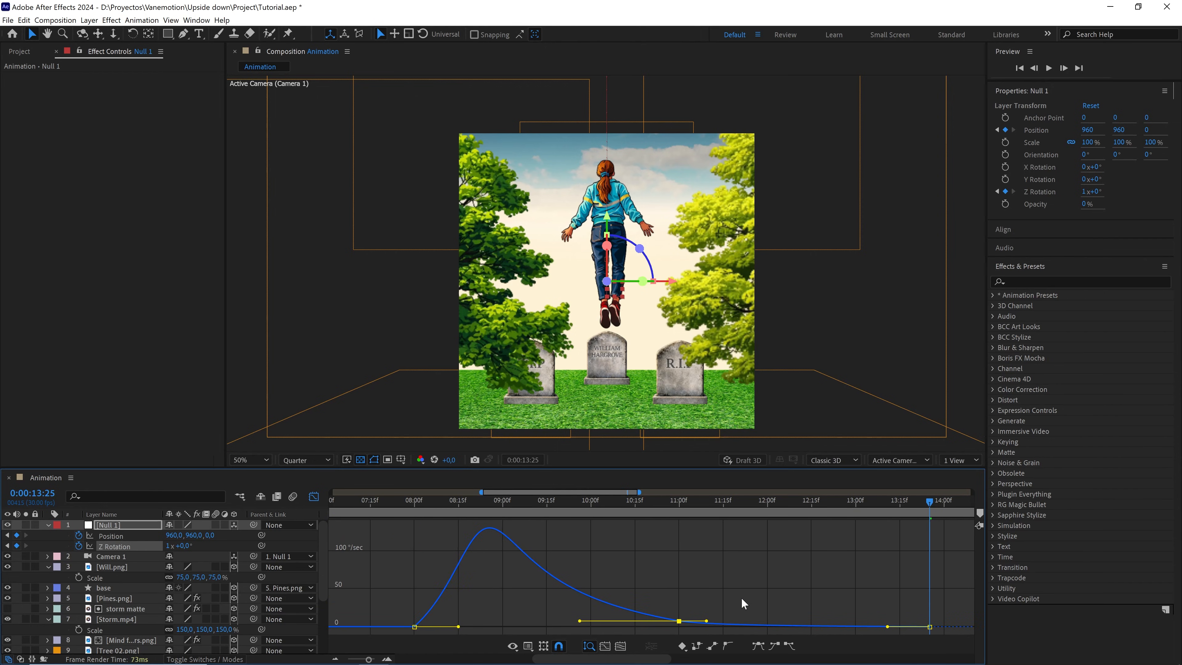
scroll(791, 573, "right", 2)
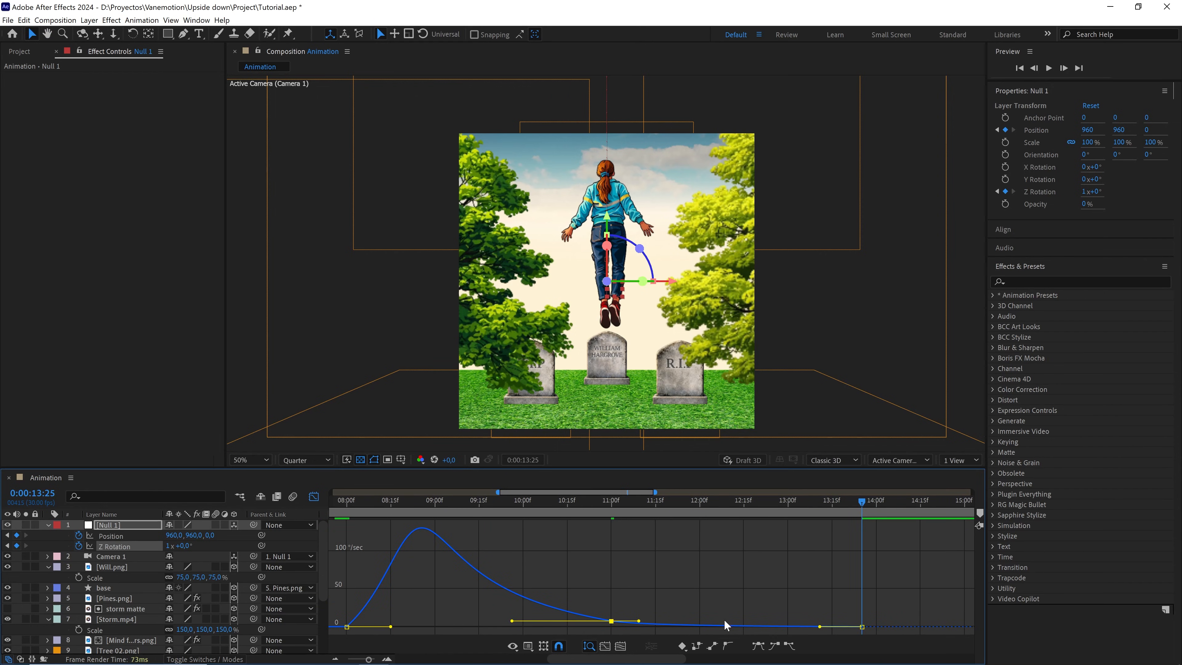
mouse_move(817, 508)
left_mouse_down()
mouse_move(611, 502)
mouse_move(828, 510)
left_mouse_up()
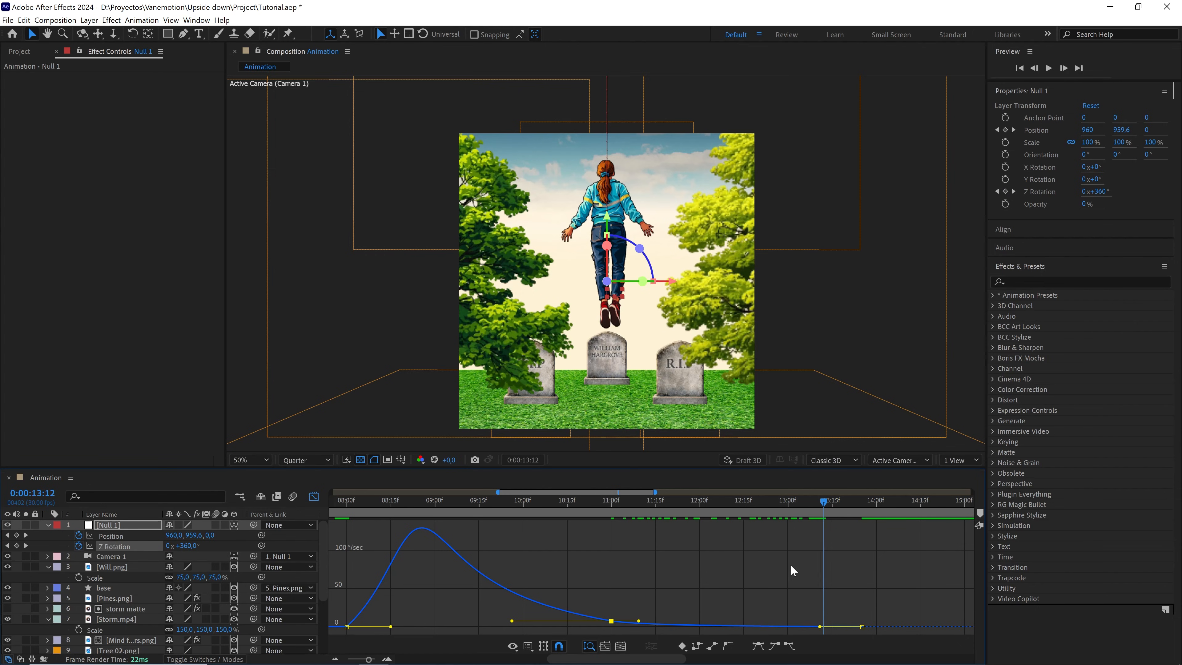
Set the outgoing influence of the Z Rotation keyframe at 0:00:08:00 to 70% and return to the layer timeline
left_click(346, 627)
key("ctrl+shift+k")
left_click(480, 241)
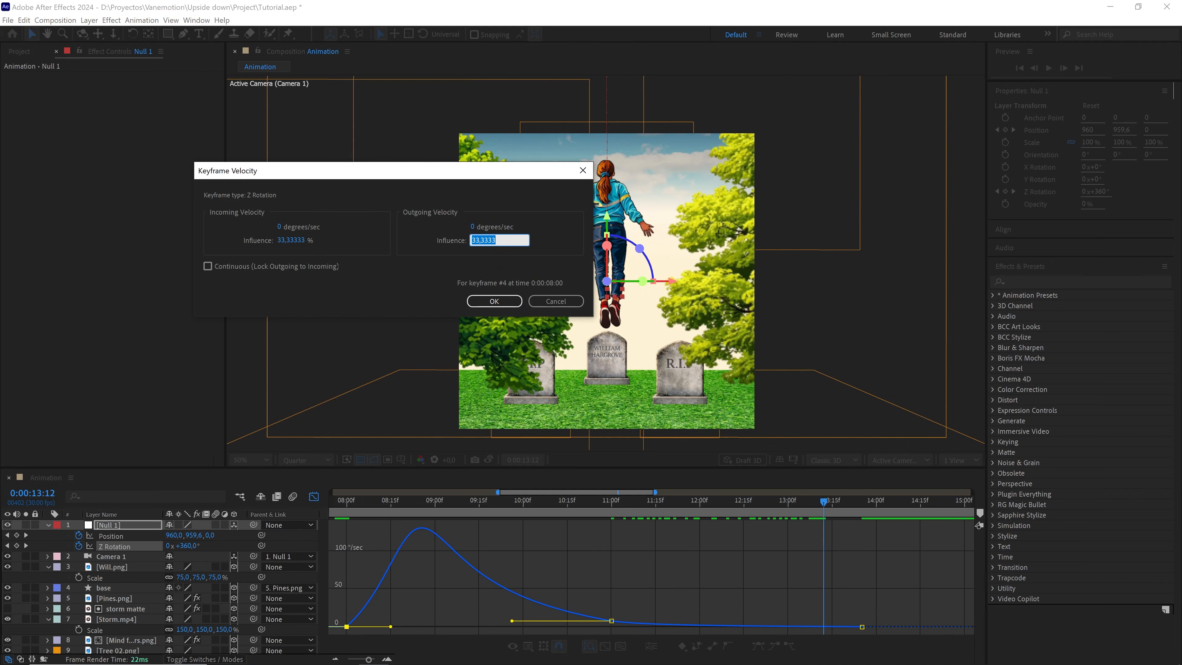
type("70")
left_click(497, 305)
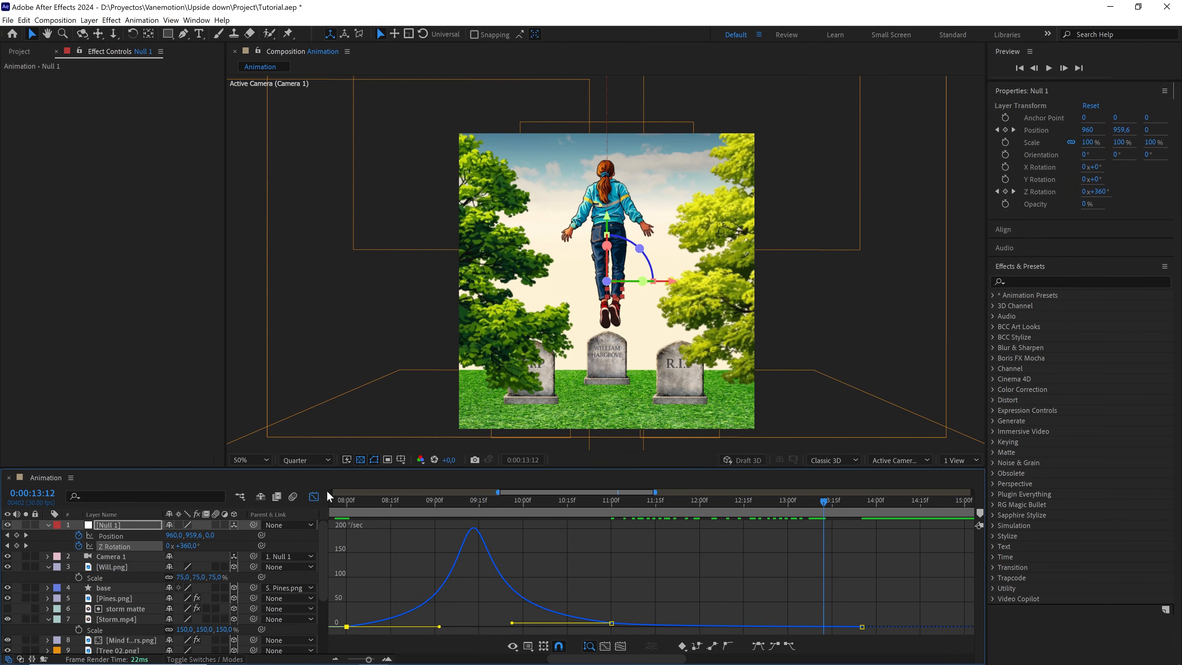
left_click(313, 496)
Preview the return flip from about 0:00:08:05, then place the current time at 0:00:16:00 with no keyframes selected
left_click_drag(369, 660, 342, 657)
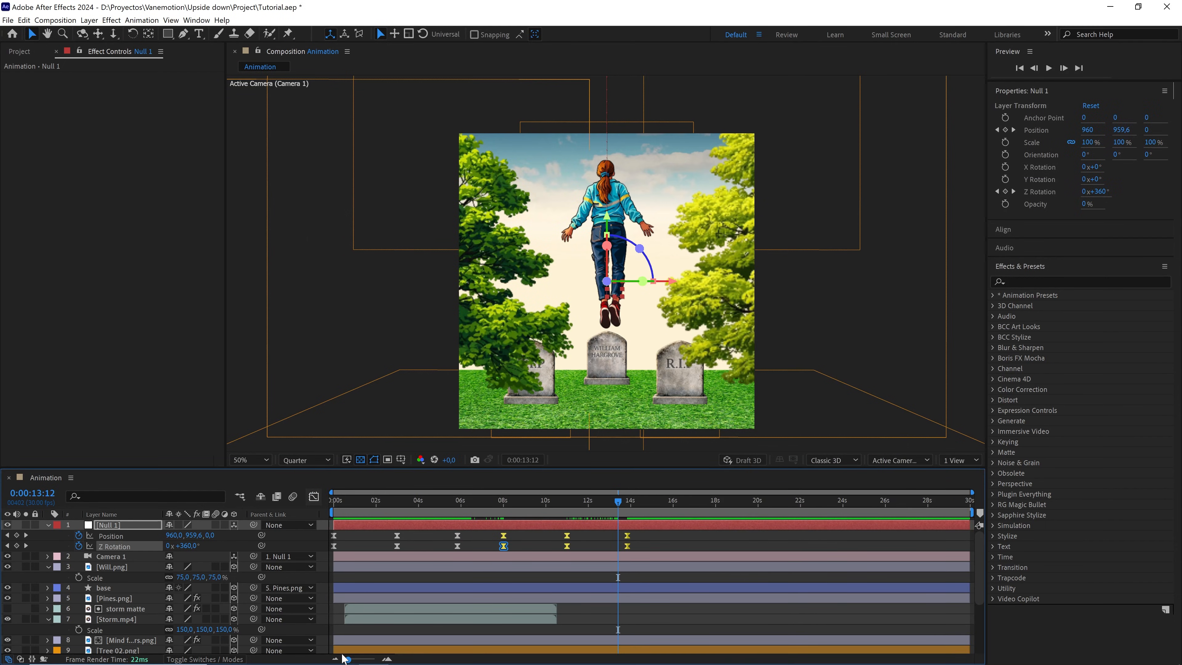
left_click_drag(615, 501, 506, 506)
key("space")
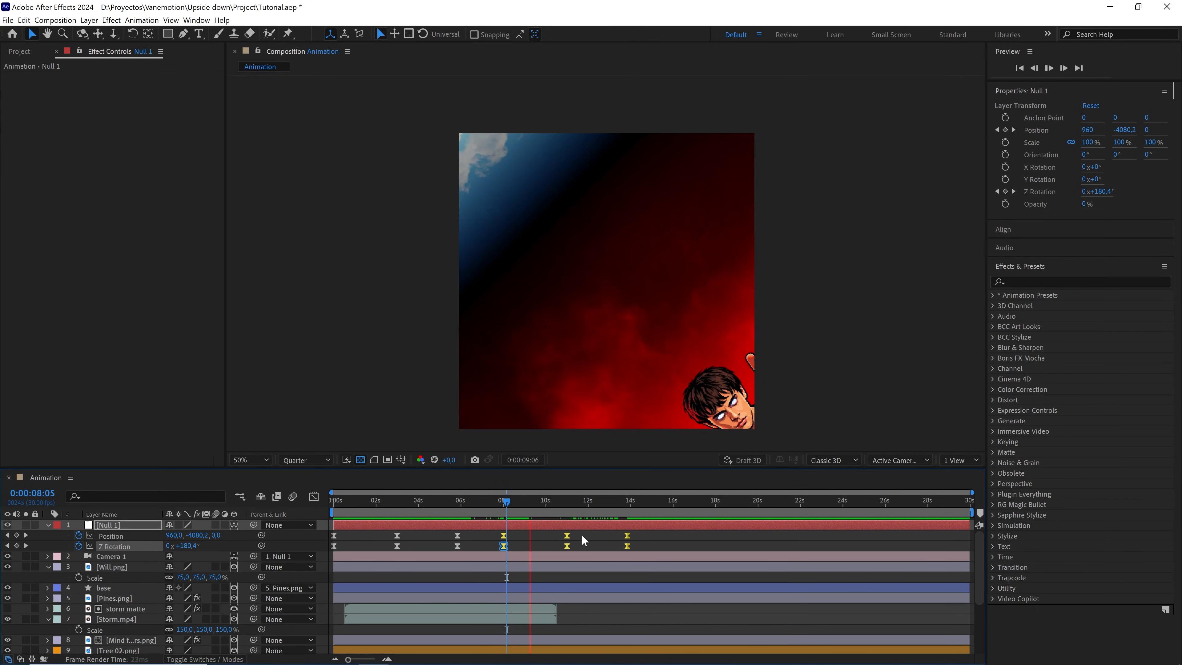
left_click(637, 507)
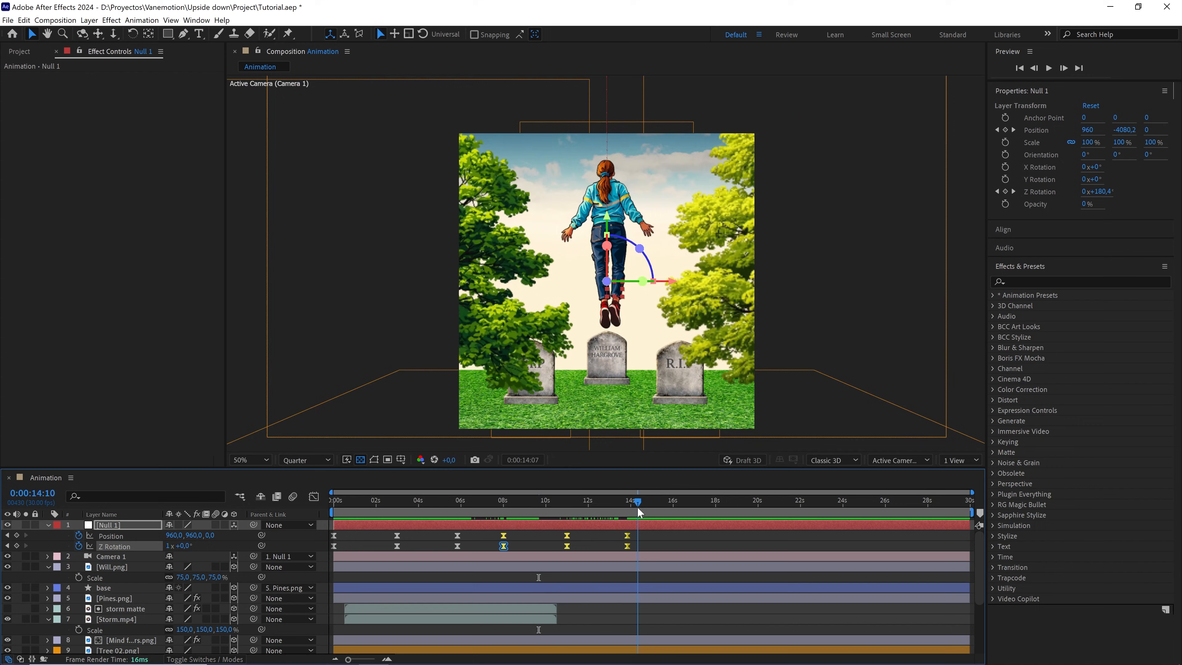
left_click_drag(637, 506, 673, 514)
left_click(649, 541)
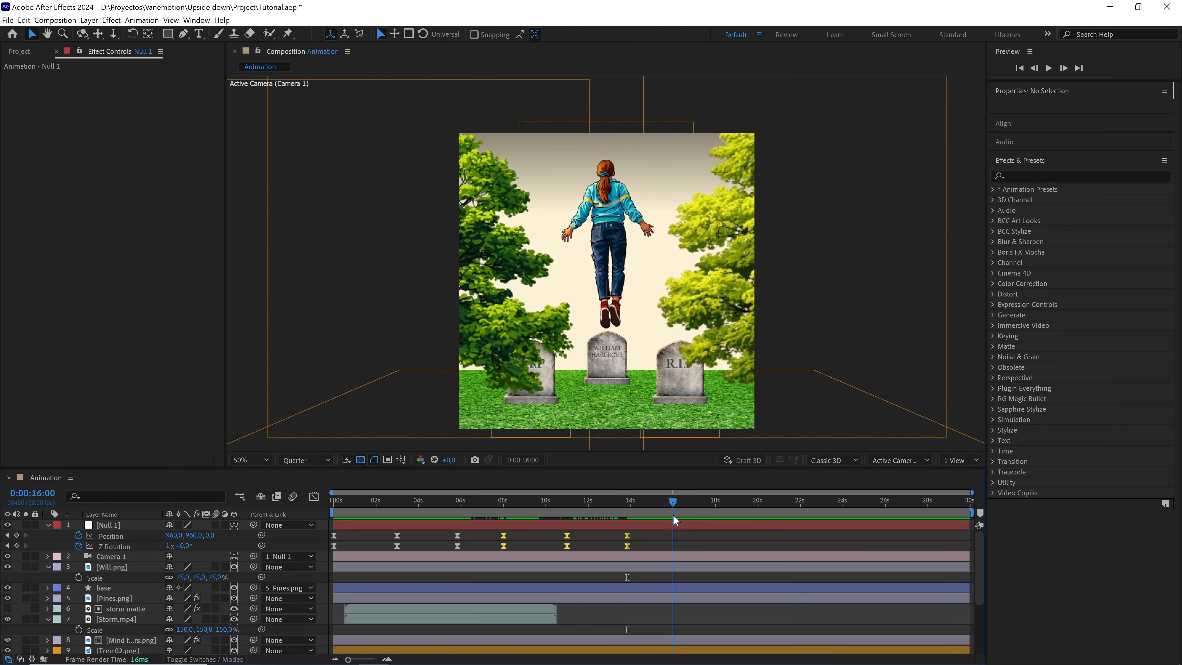
Paste copies of Null 1's first three Position and Z Rotation keyframe pairs at 0:00:16:00
left_click(16, 535)
left_click(17, 545)
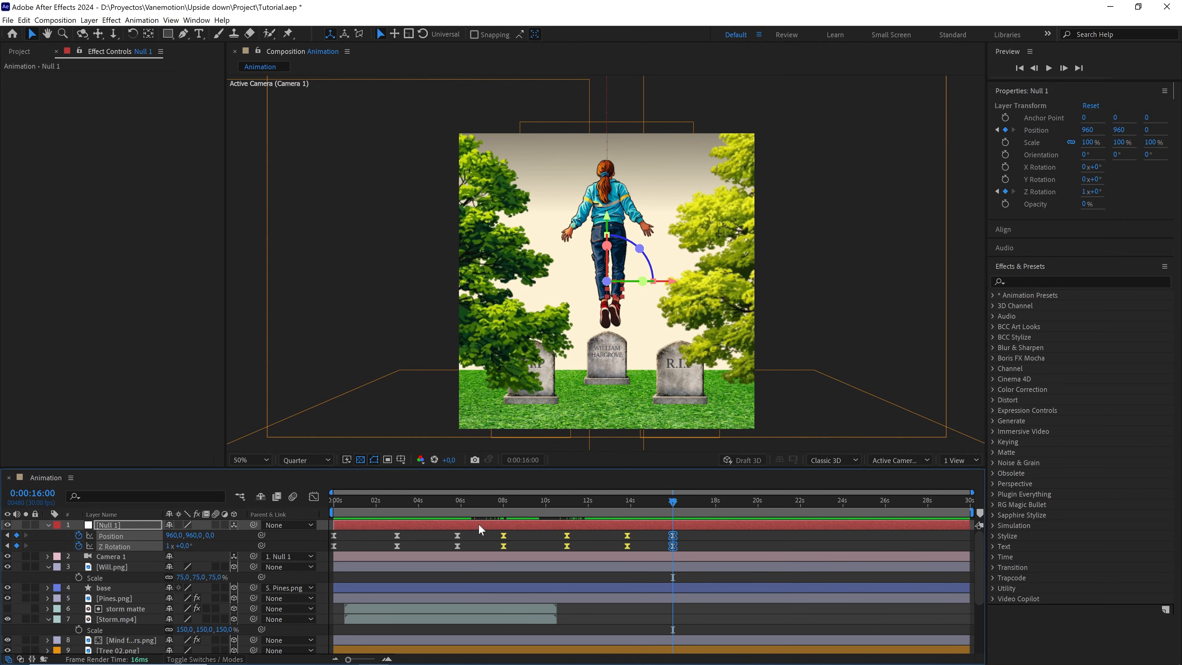
left_click_drag(474, 533, 324, 549)
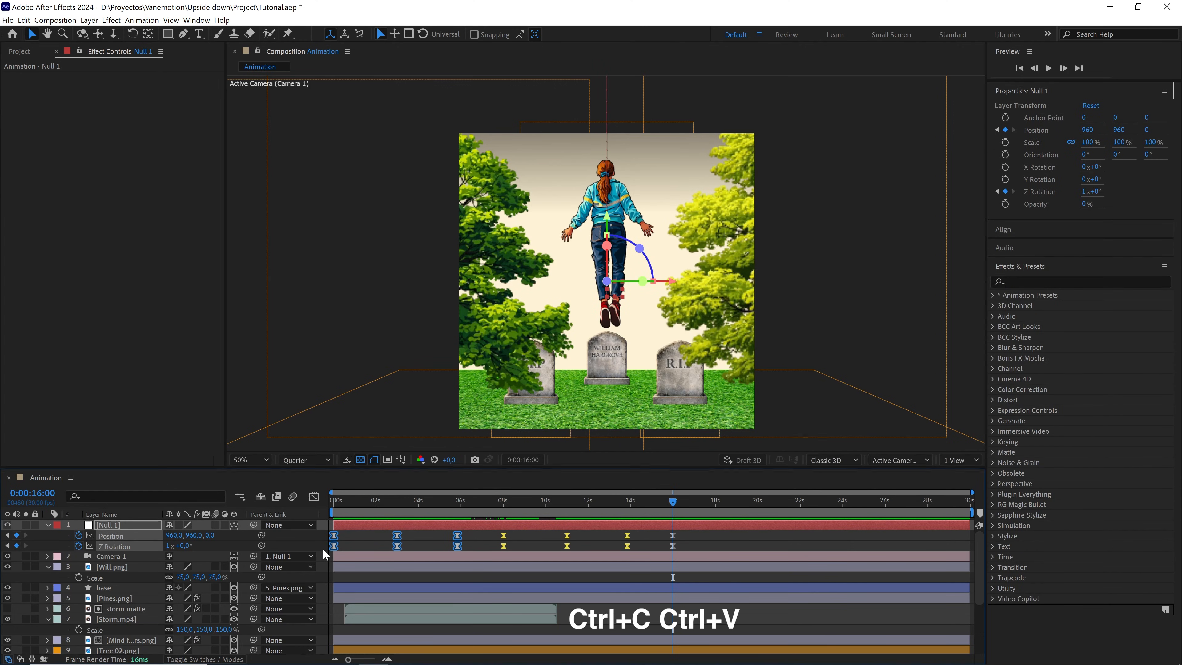
key("ctrl+v")
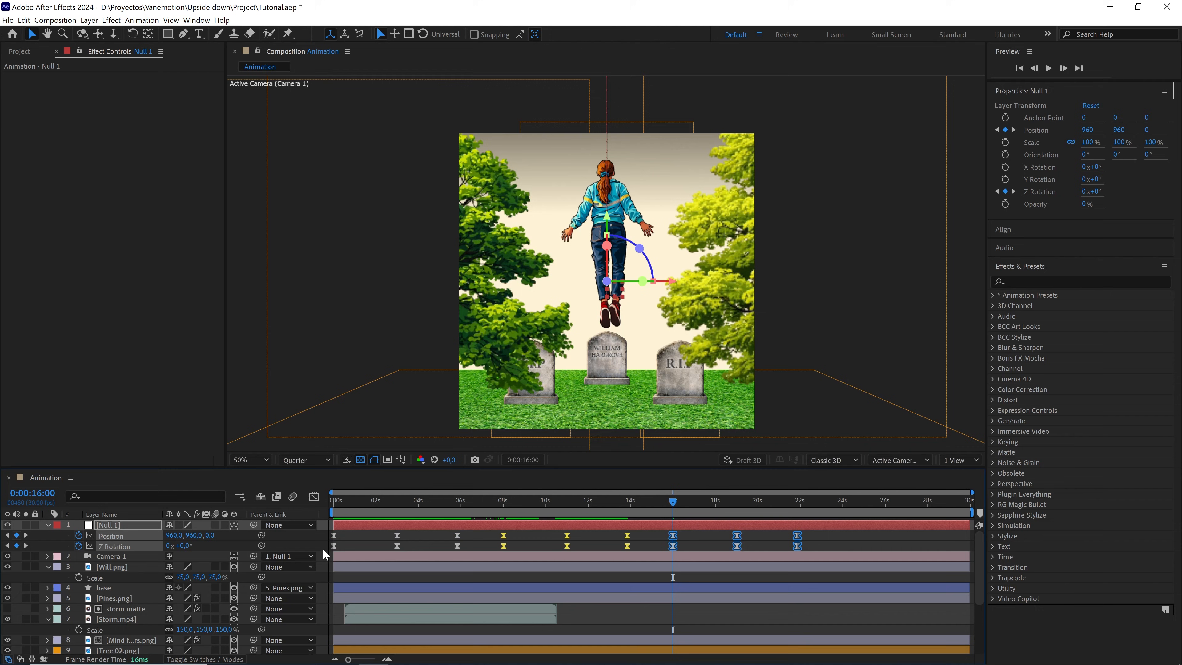
mouse_move(673, 506)
left_mouse_down()
mouse_move(614, 509)
mouse_move(677, 512)
left_mouse_up()
Offset the three pasted Z Rotation keyframes of Null 1 together by one full turn, making the value at 0:00:16:00 1x+0,0°
left_click_drag(820, 550, 662, 547)
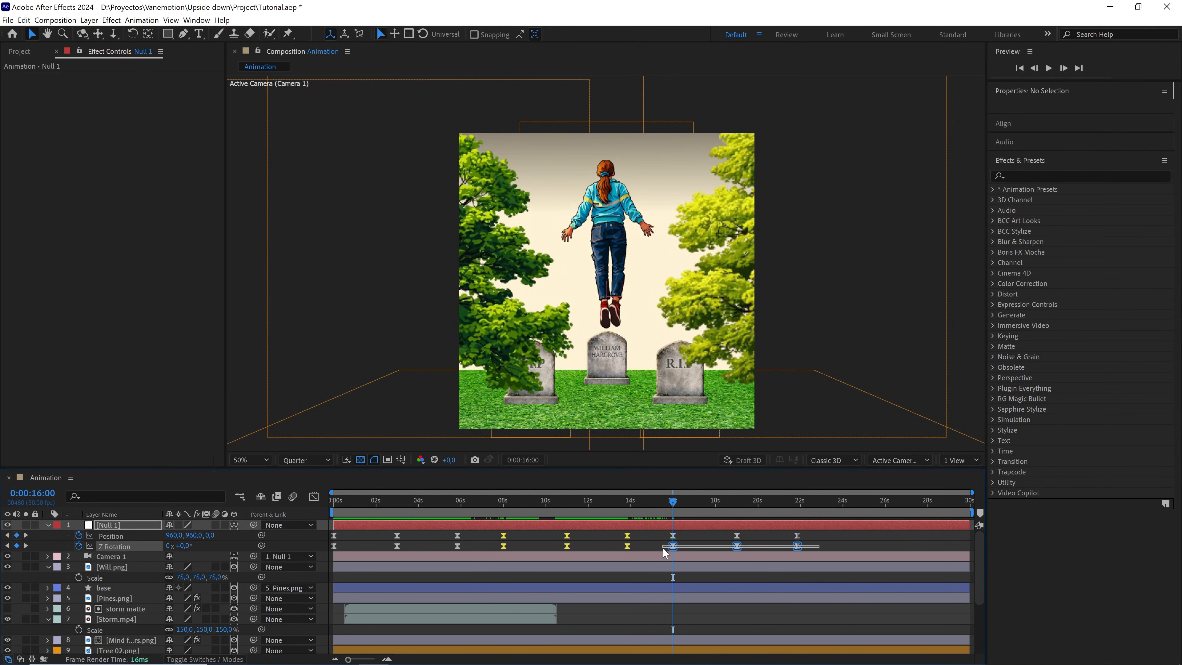
left_click(313, 497)
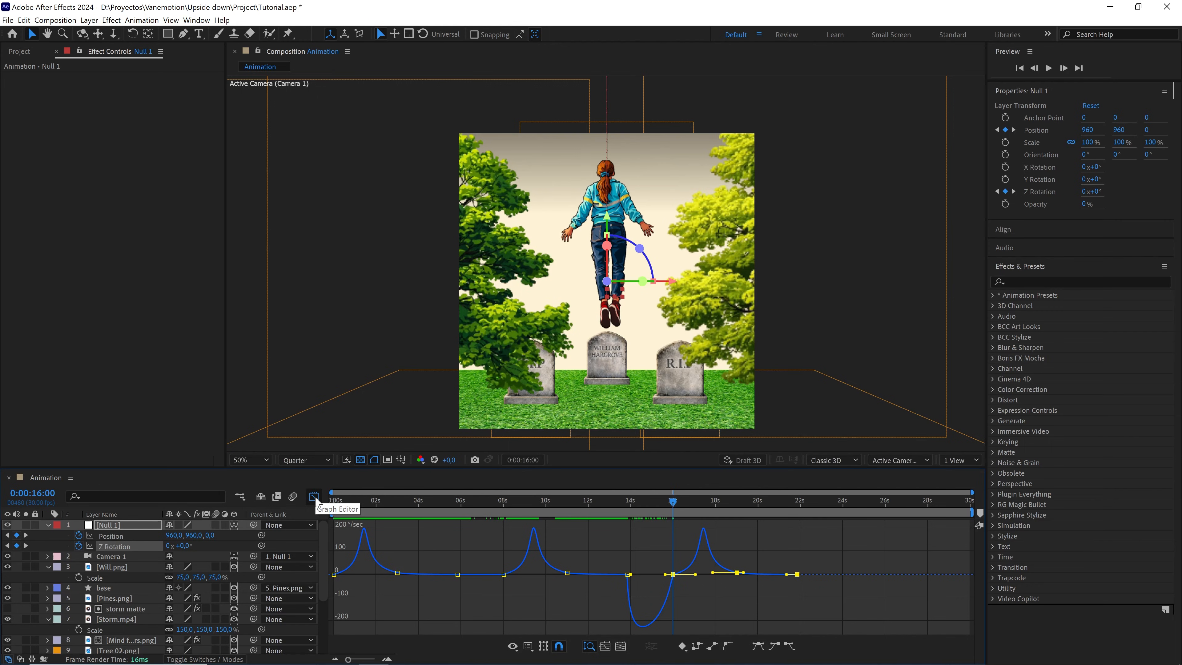
left_click(314, 497)
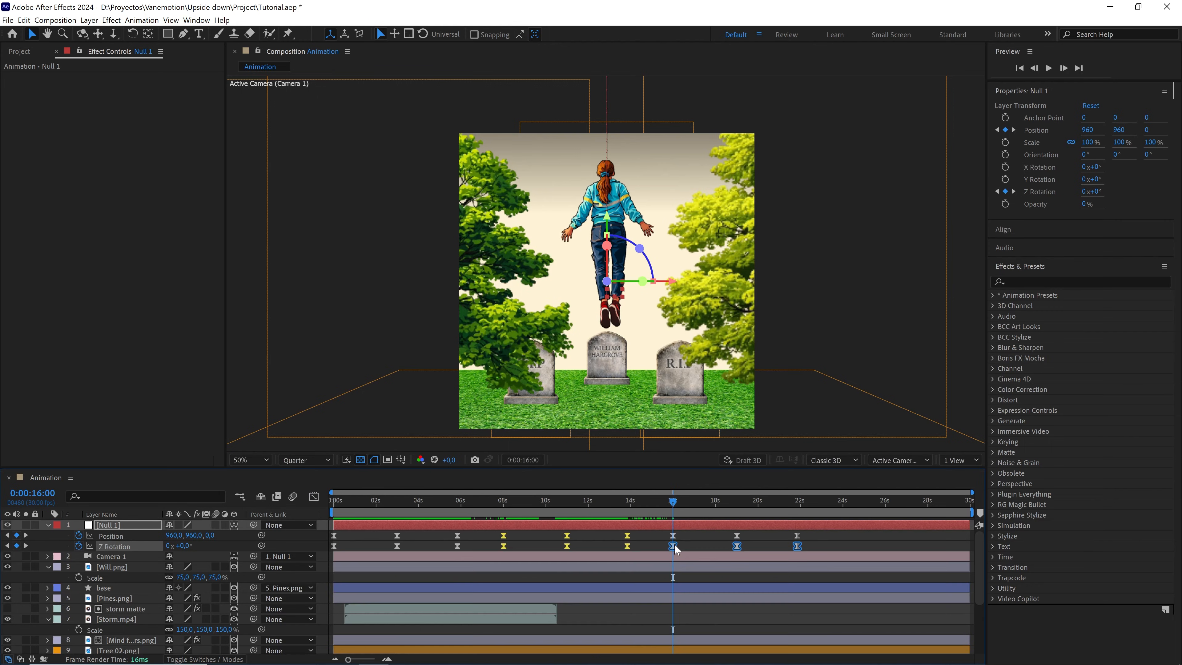
left_click(314, 497)
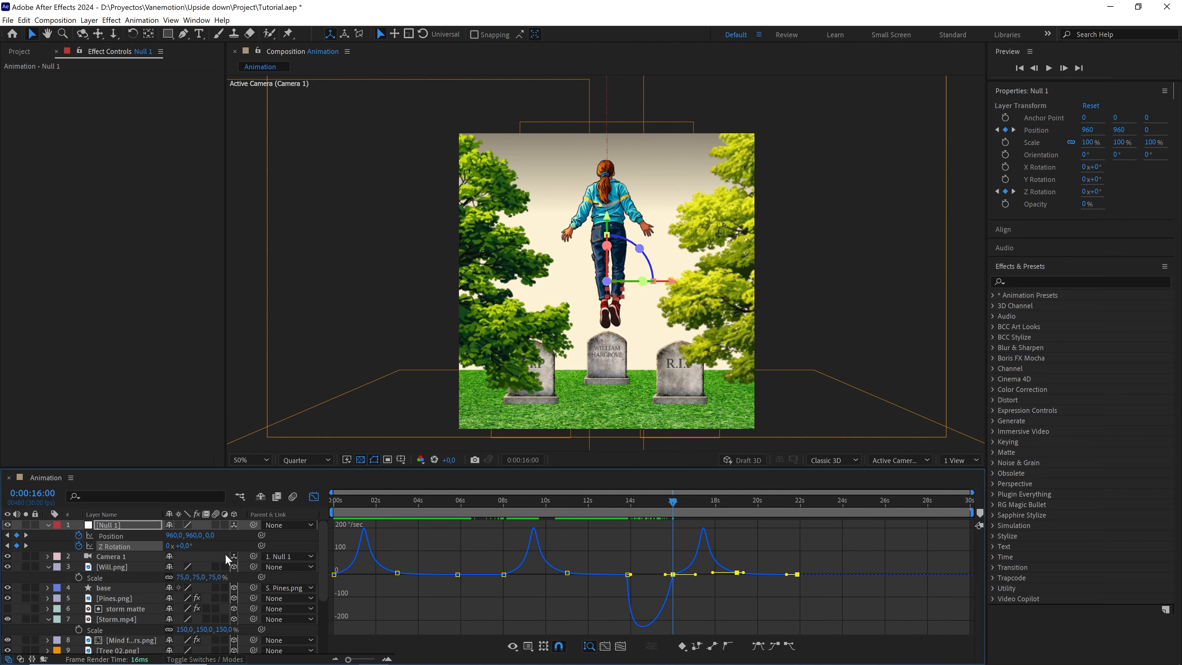
left_click(314, 496)
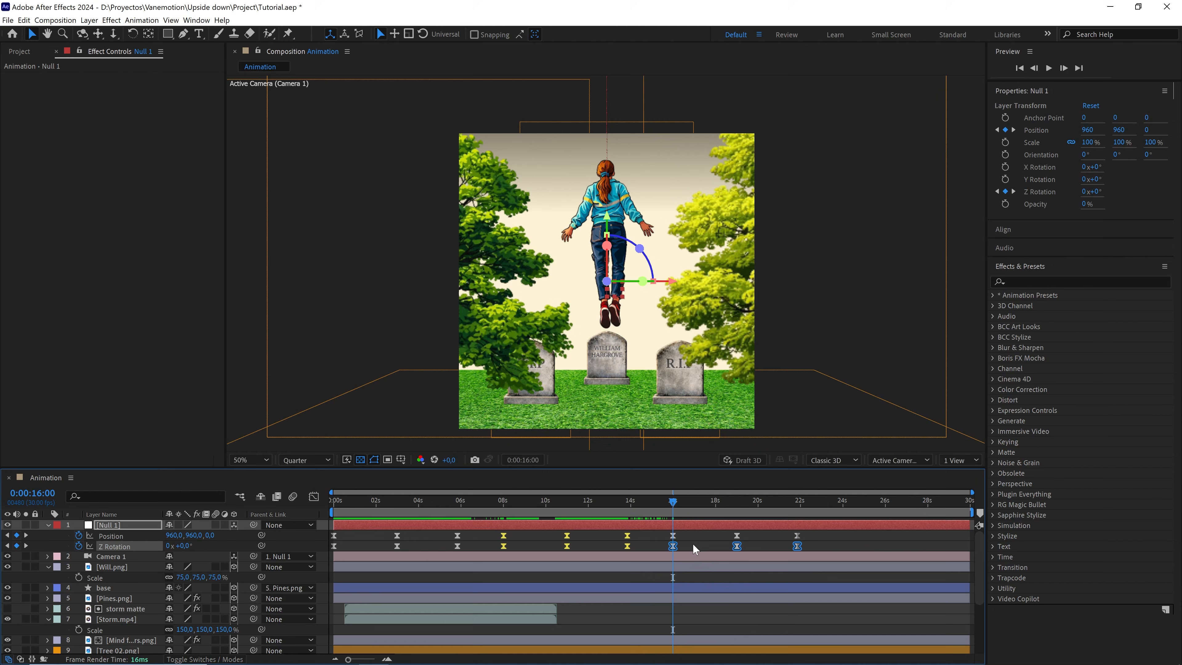
left_click(314, 497)
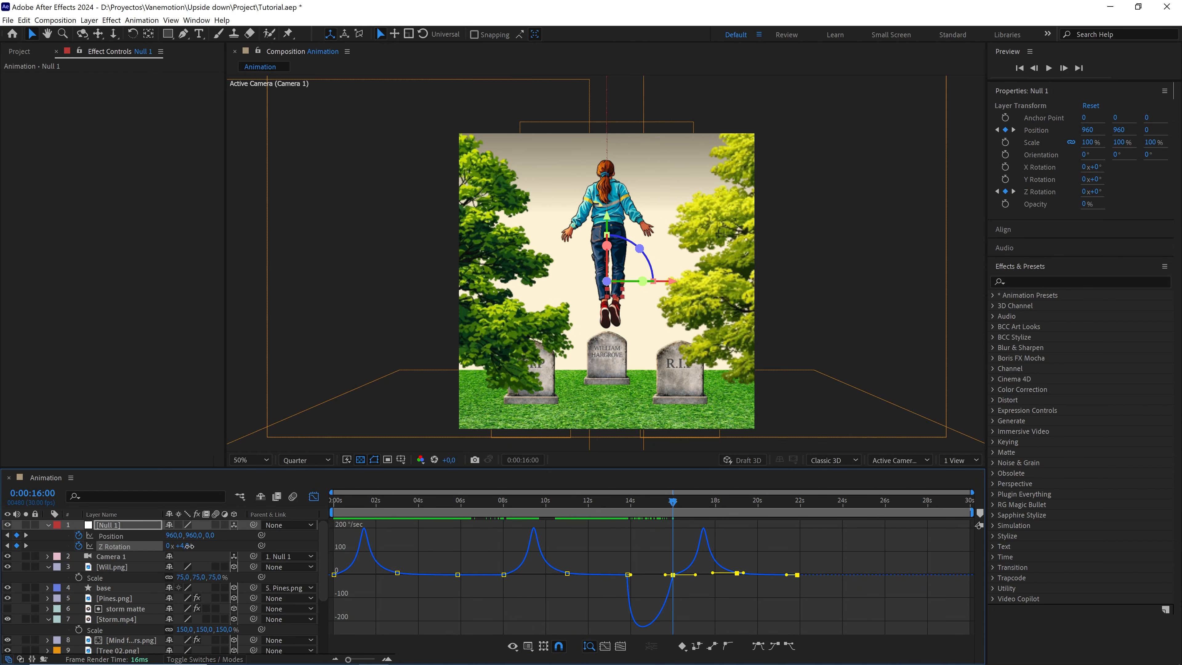
left_click_drag(188, 546, 397, 537)
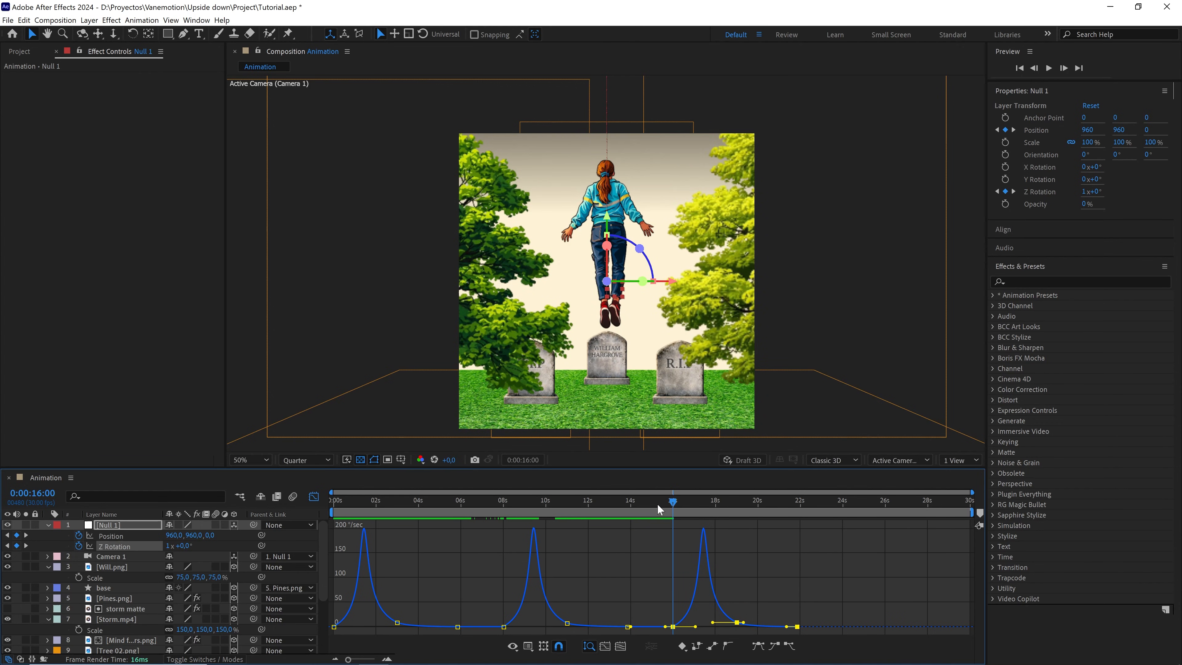
Examine the Z Rotation speed curve between about 0:00:14:00 and 0:00:16:00, and preview the repeated flip from 0:00:15:11
left_click_drag(658, 503, 631, 504)
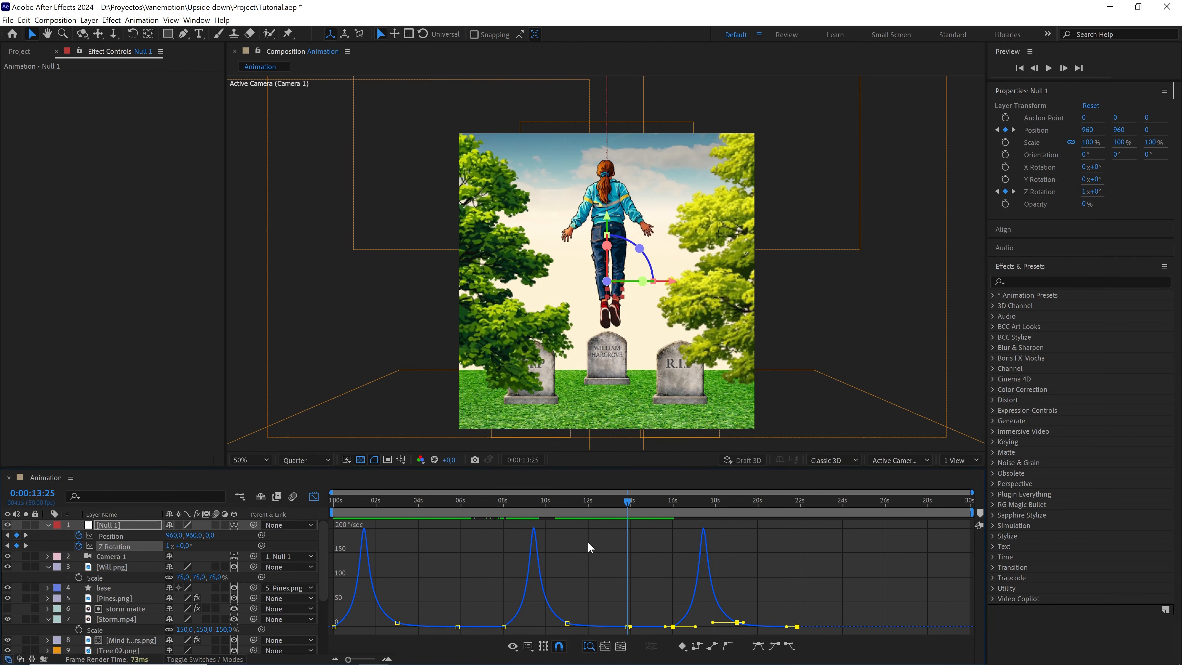
left_click(628, 626)
left_click_drag(637, 504, 652, 507)
left_click(656, 508)
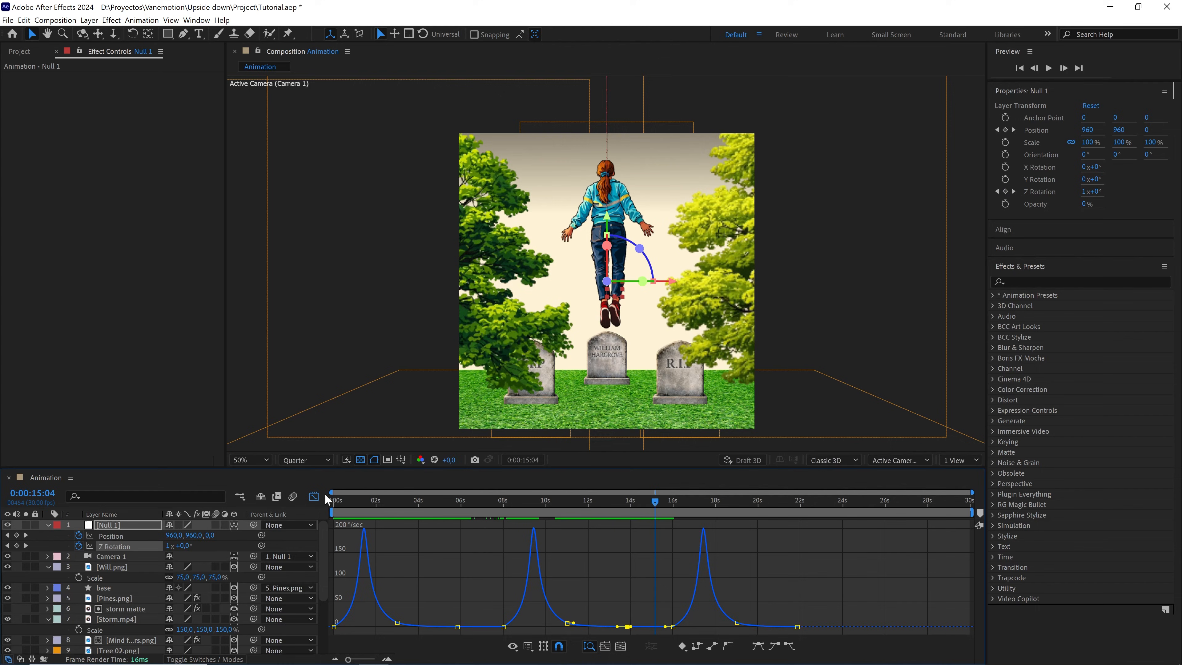
left_click(313, 496)
left_click_drag(660, 499, 778, 502)
left_click(659, 503)
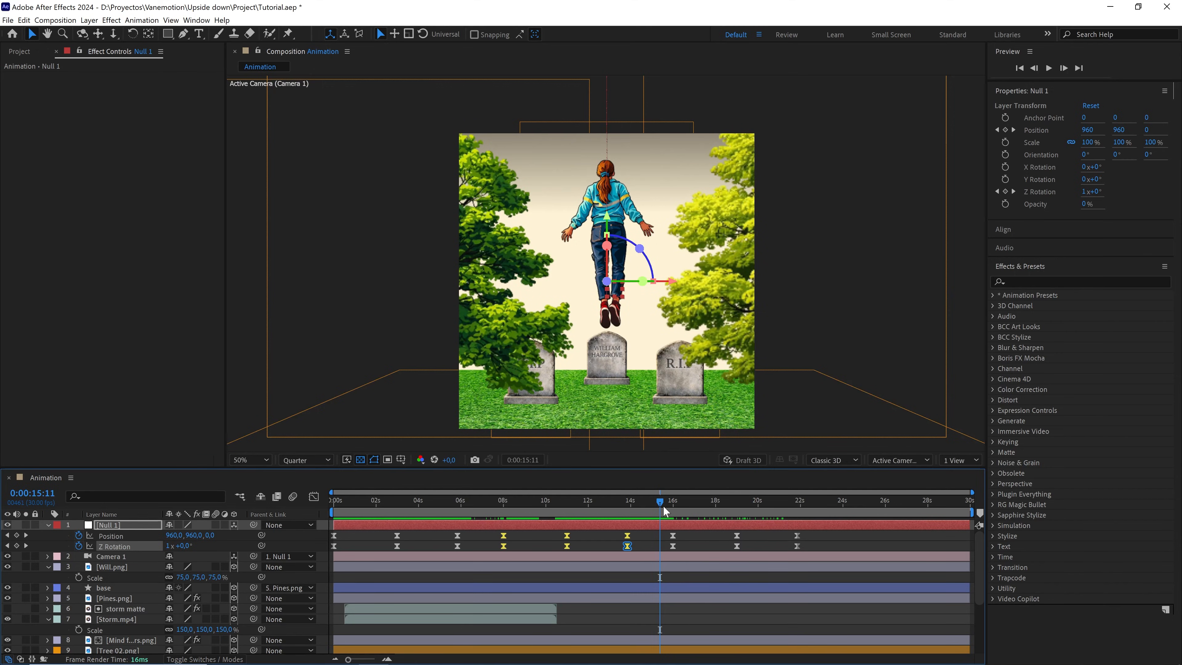
key("space")
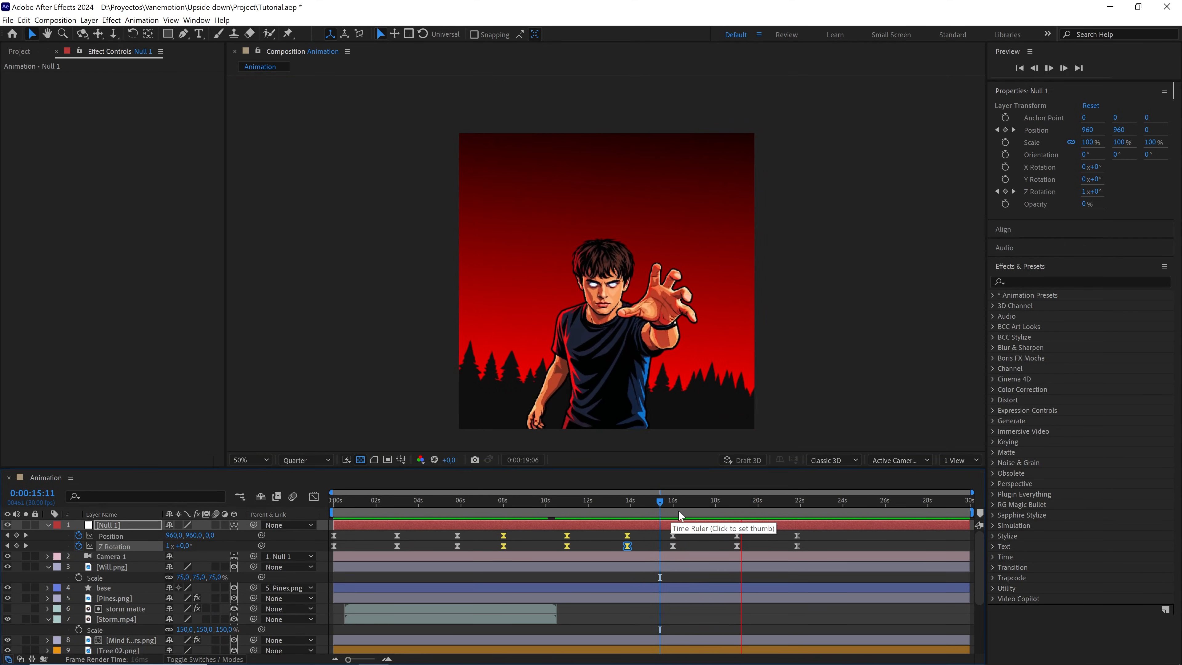
key("space")
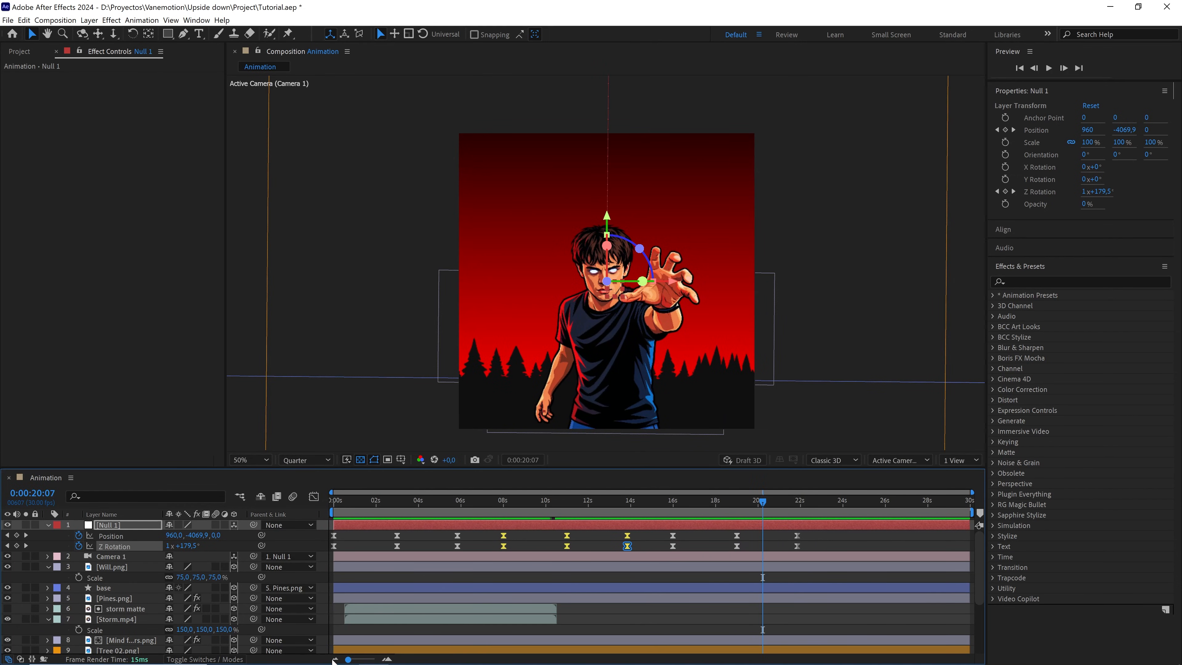
left_click_drag(763, 501, 680, 504)
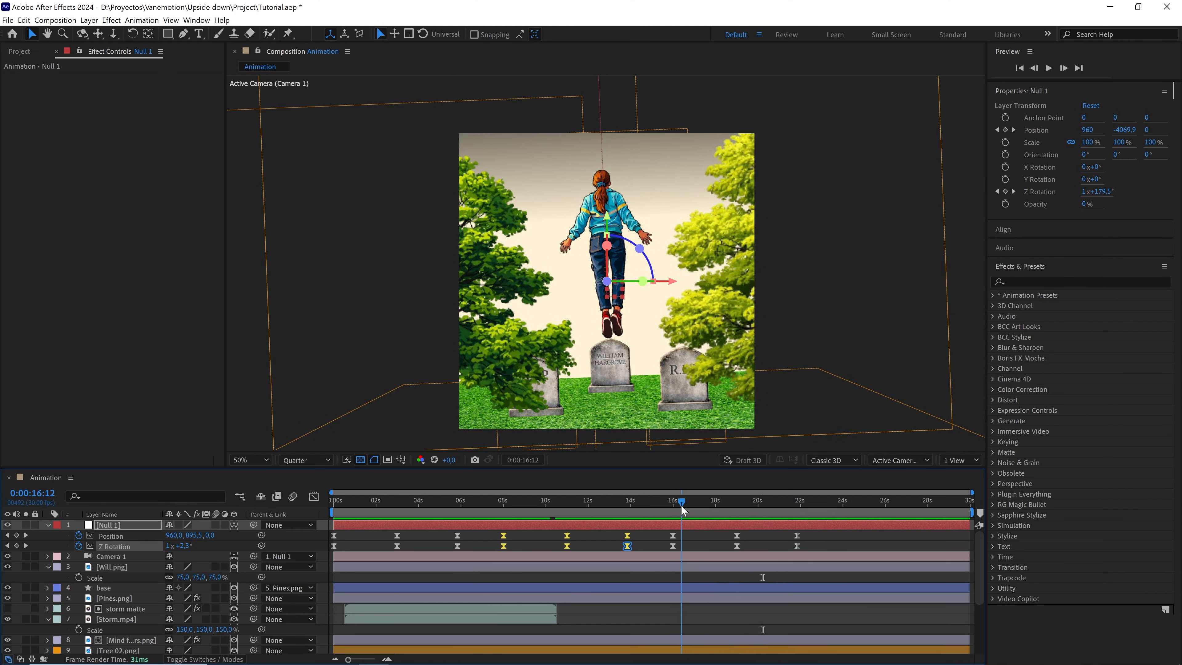
Collapse all expanded layer properties in the Animation timeline and clear the selection
key("ctrl+a")
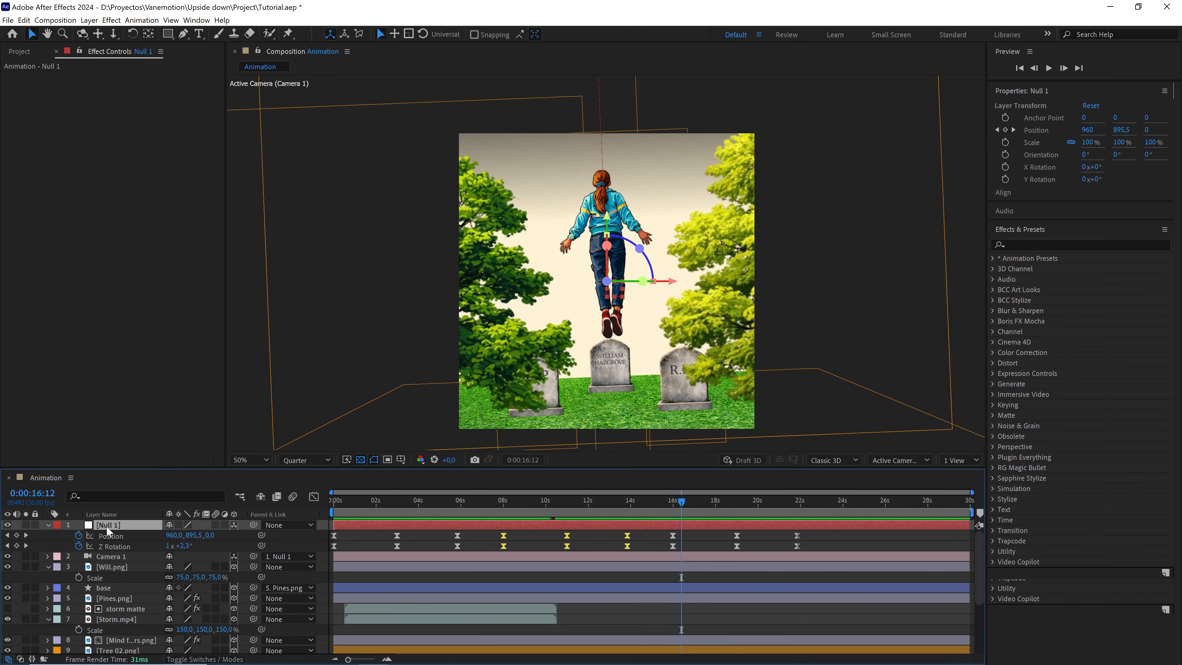
left_click(47, 525)
left_click(661, 577)
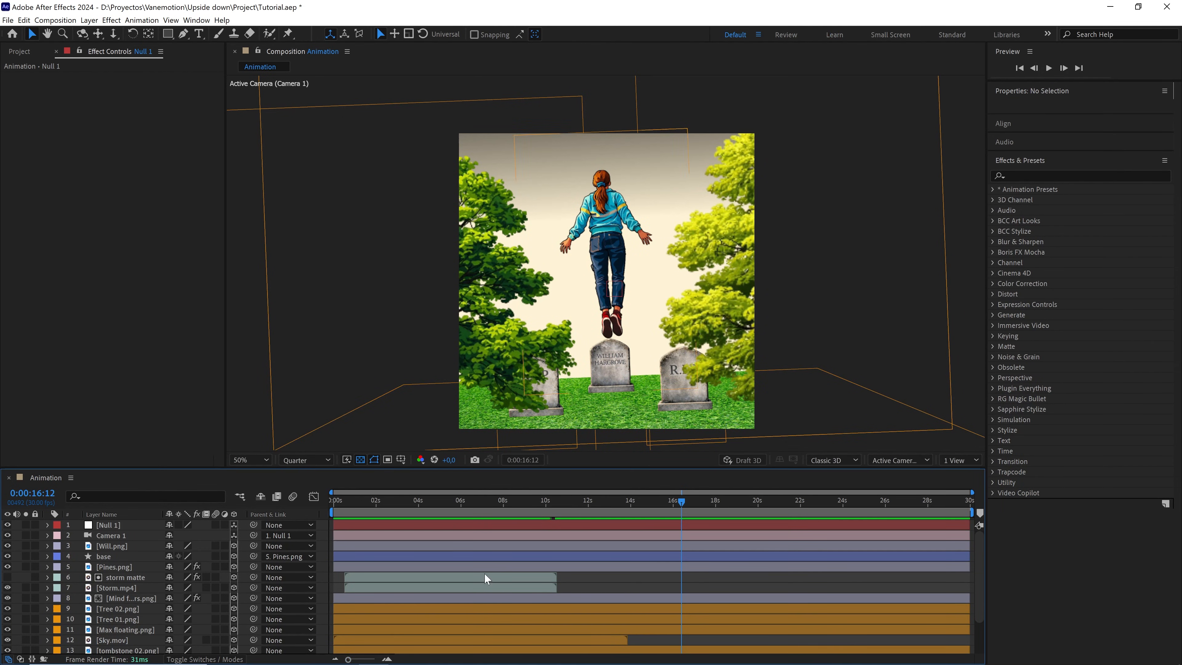
Duplicate the Animation composition in the project and rename the copy "Animation loop"
left_click(21, 51)
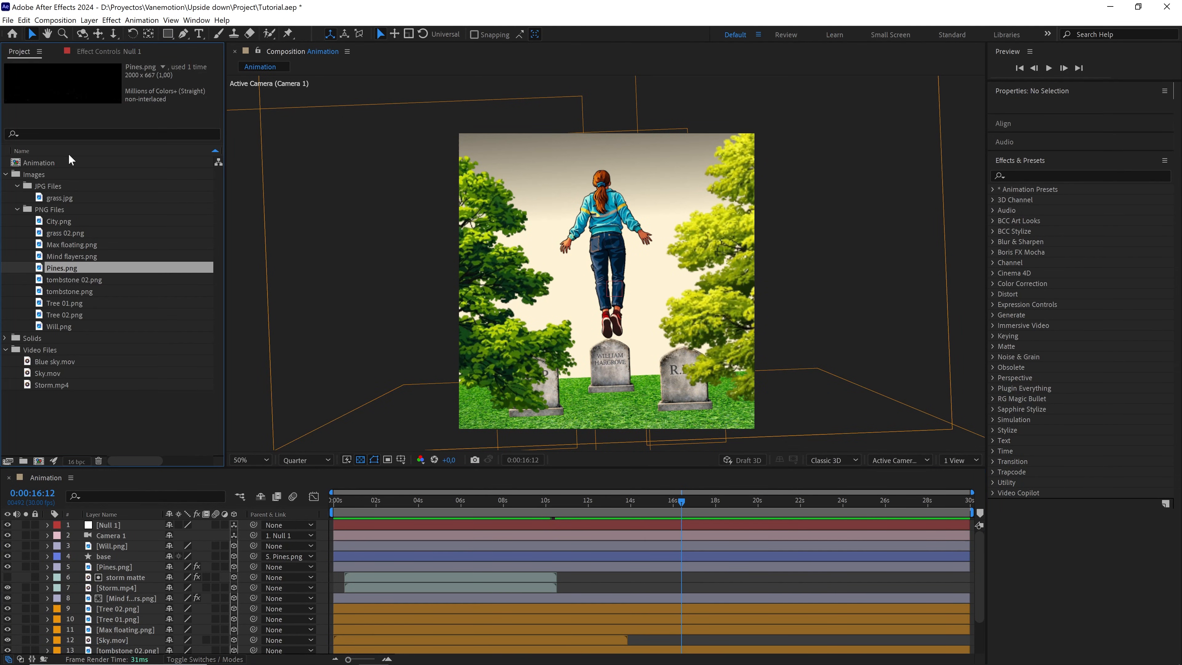
left_click(65, 162)
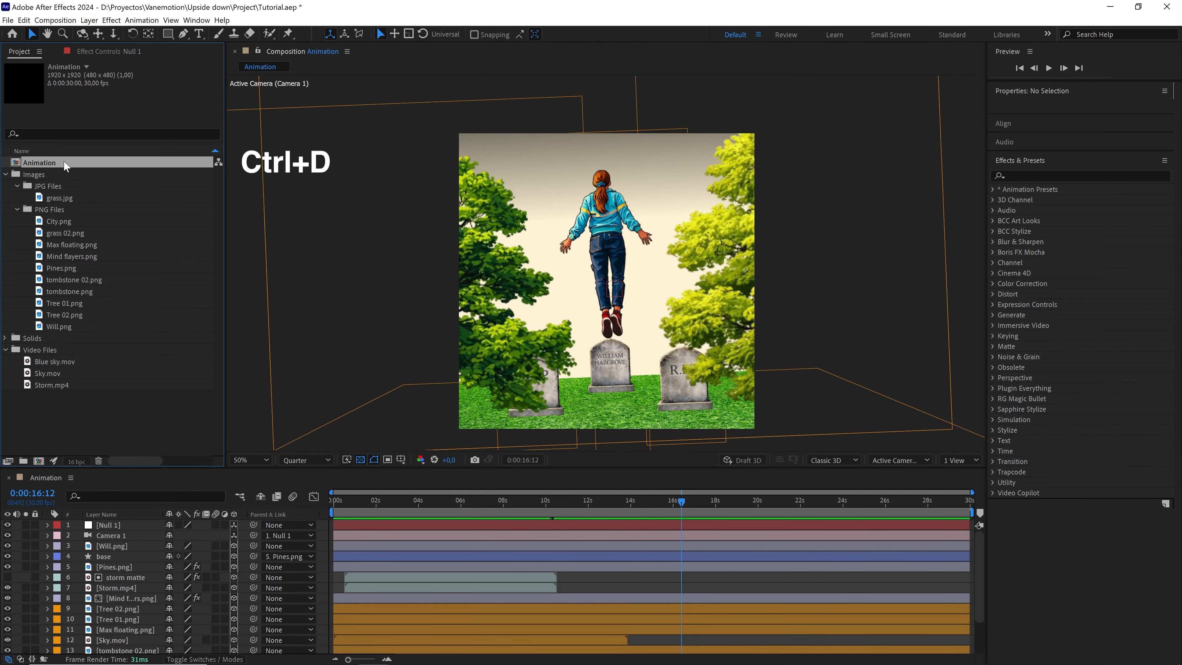
key("ctrl+d")
right_click(62, 173)
left_click(120, 345)
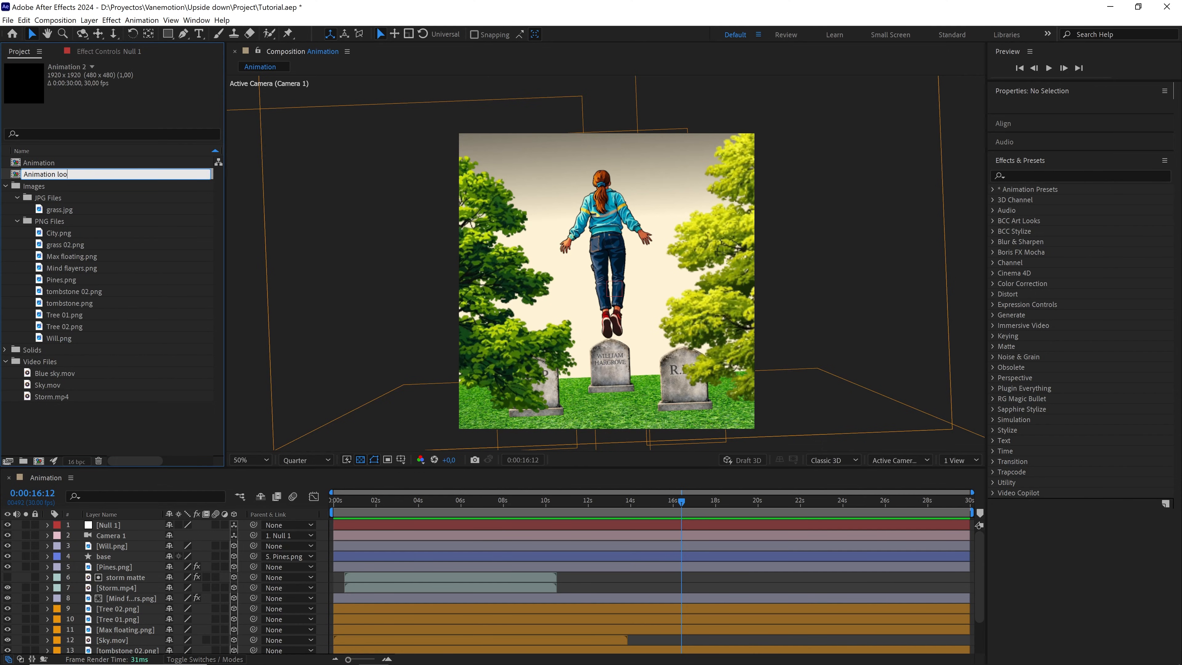
key("Return")
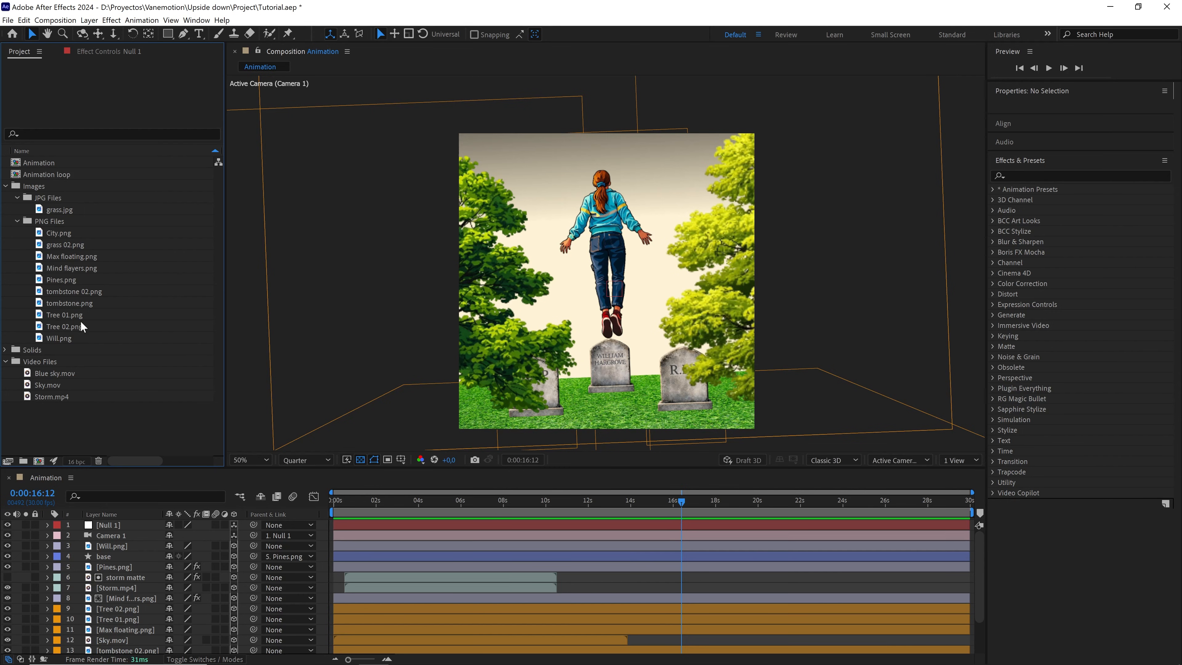
Open the Animation loop composition, reveal Null 1's keyframed properties and show its Position speed graph
double_click(67, 173)
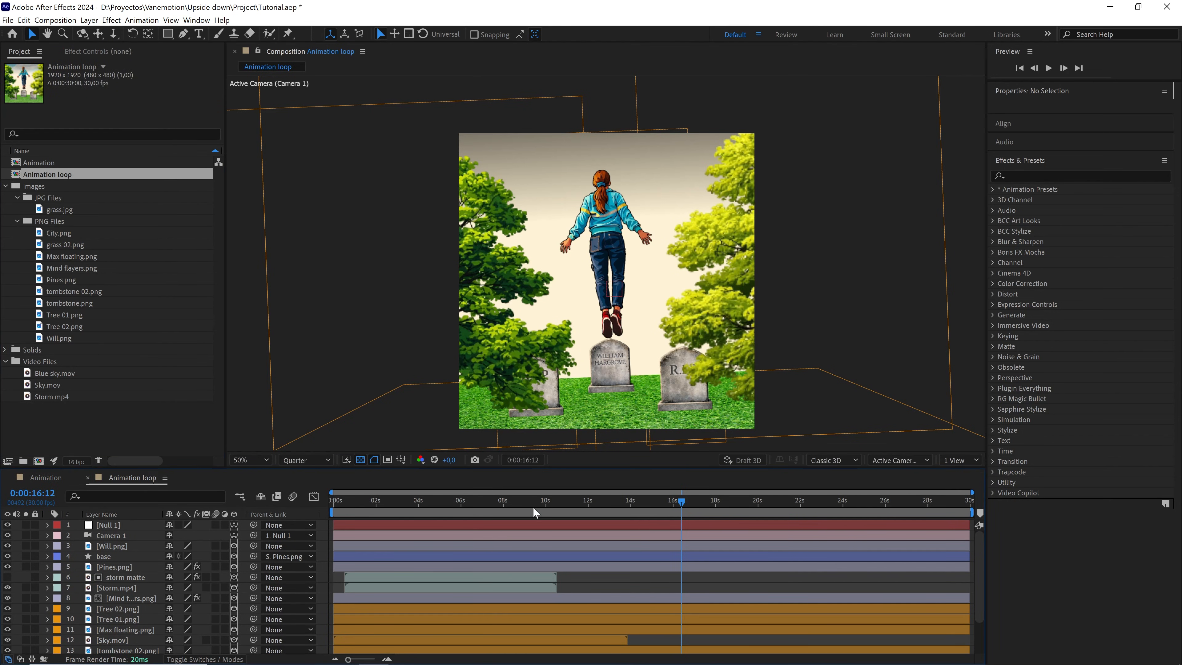
left_click(523, 523)
key("u")
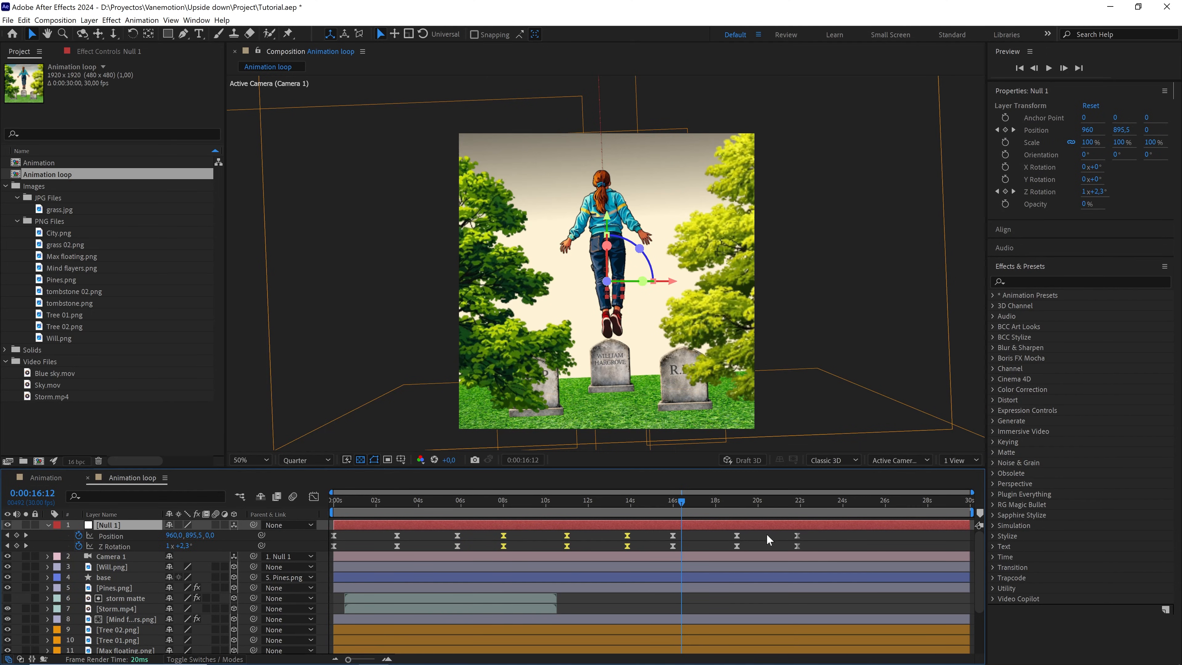
left_click_drag(818, 532, 320, 501)
left_click(315, 496)
Start the work area at 0:00:01:13, the first peak of Null 1's Position speed curve, with the full layer timeline in view
scroll(485, 552, "up", 1)
left_click_drag(485, 552, 712, 553)
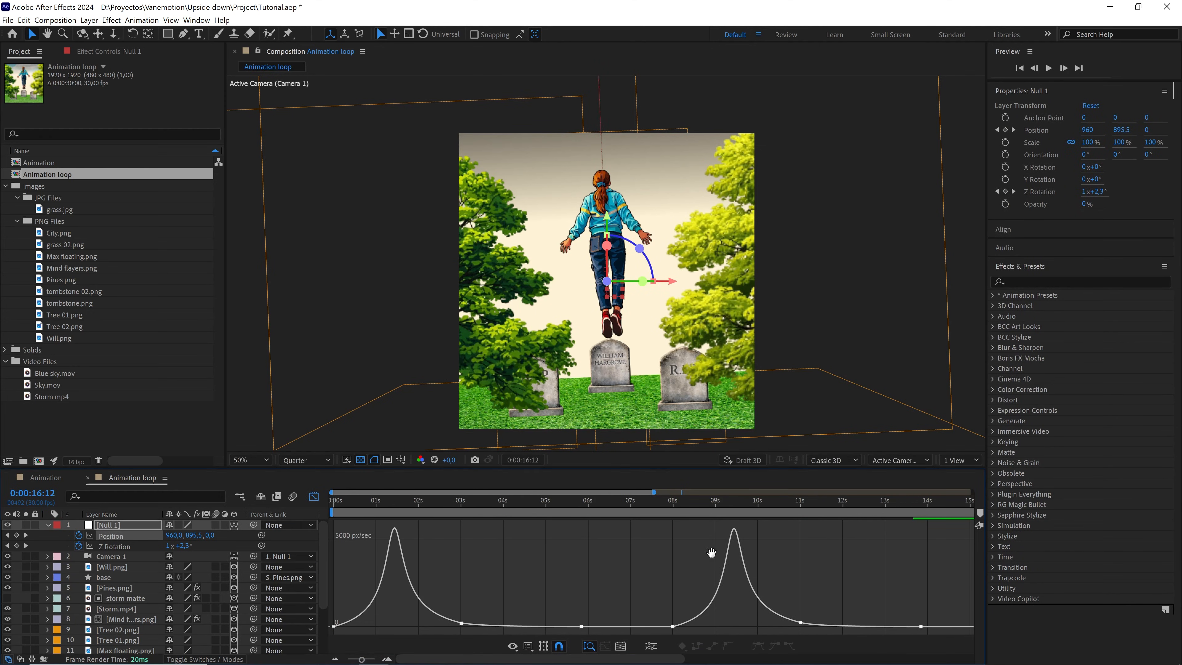
left_click_drag(409, 501, 400, 497)
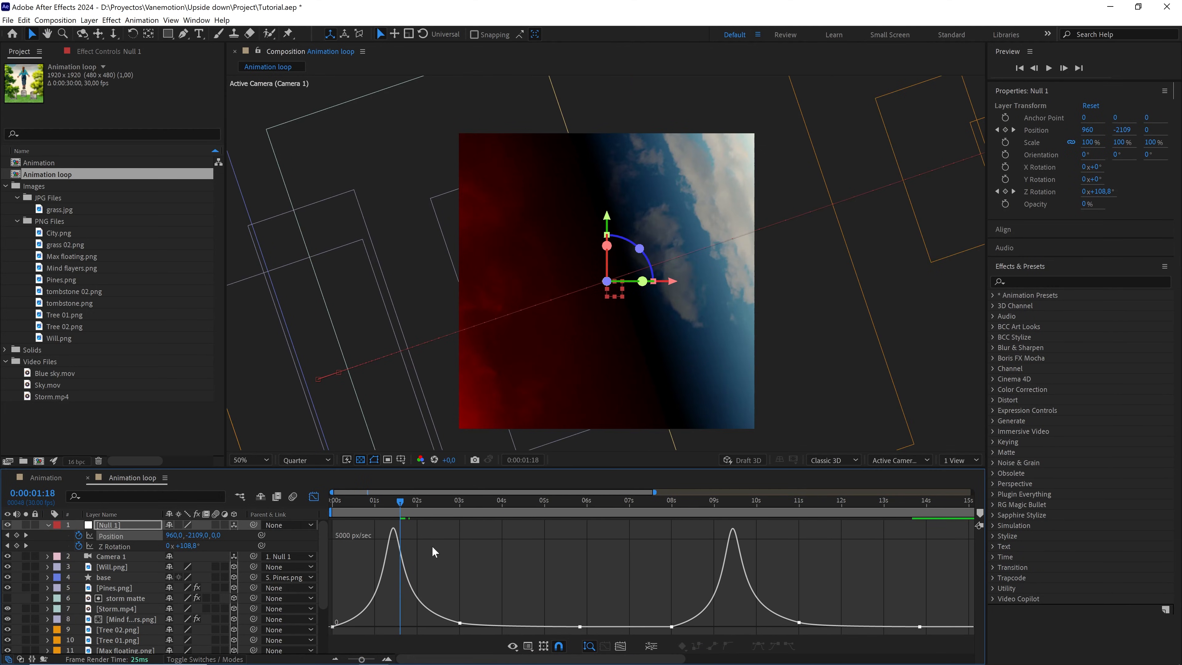
scroll(433, 546, "up", 4)
scroll(410, 533, "left", 4)
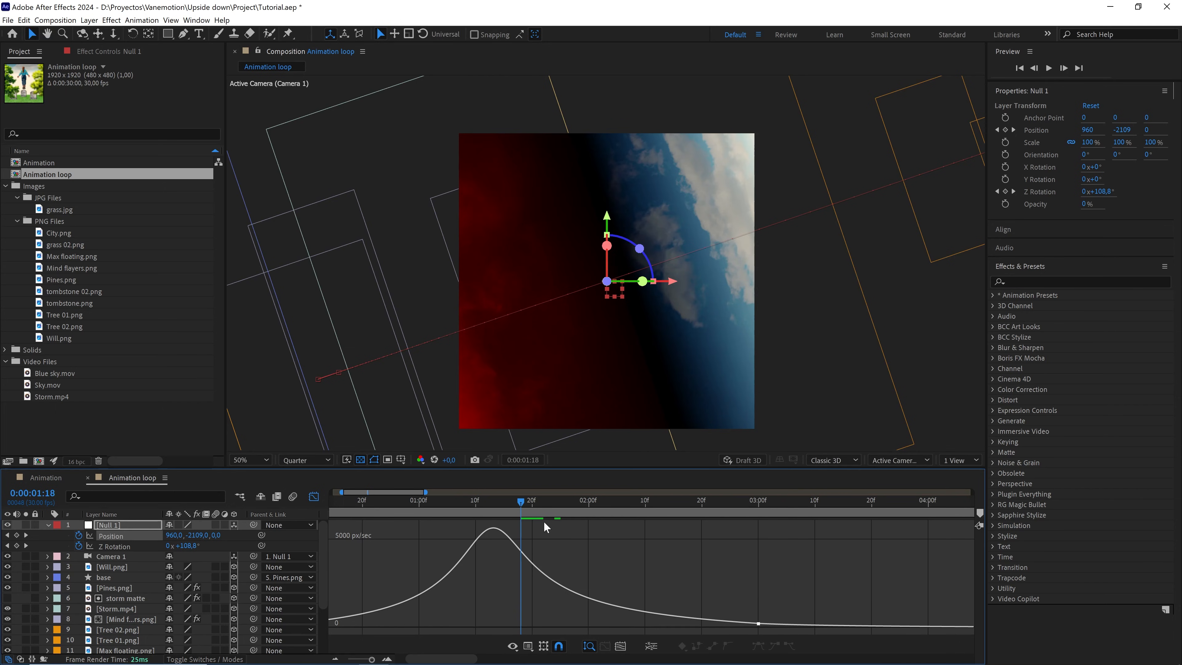
left_click_drag(514, 500, 492, 502)
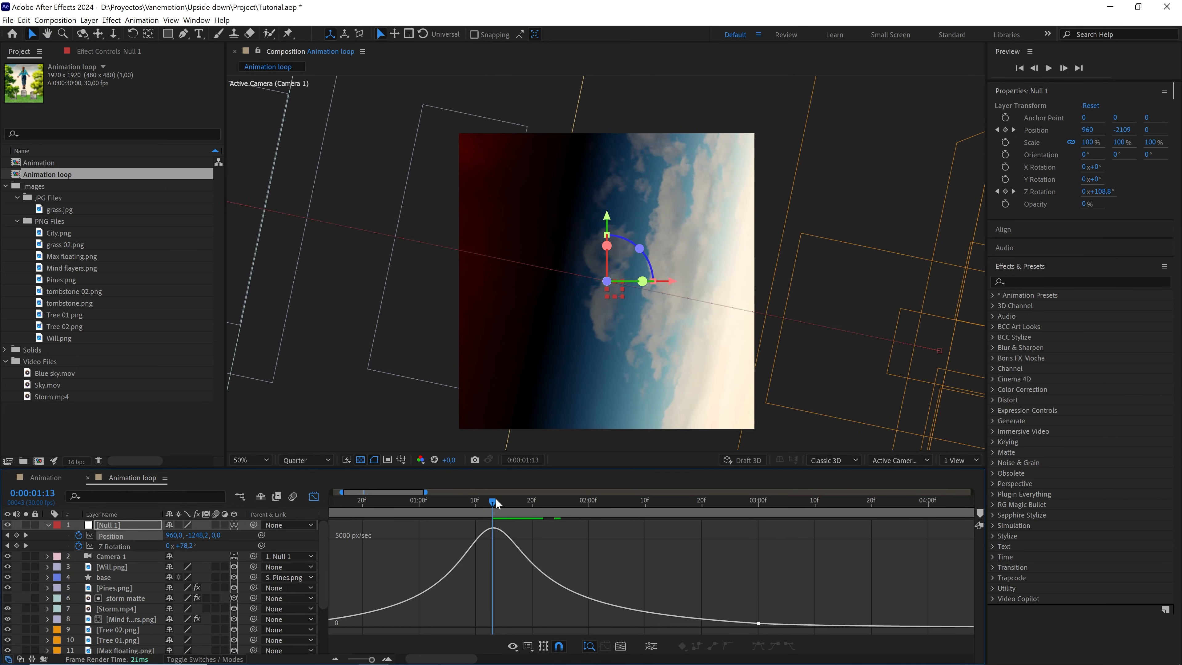
key("shift+F3")
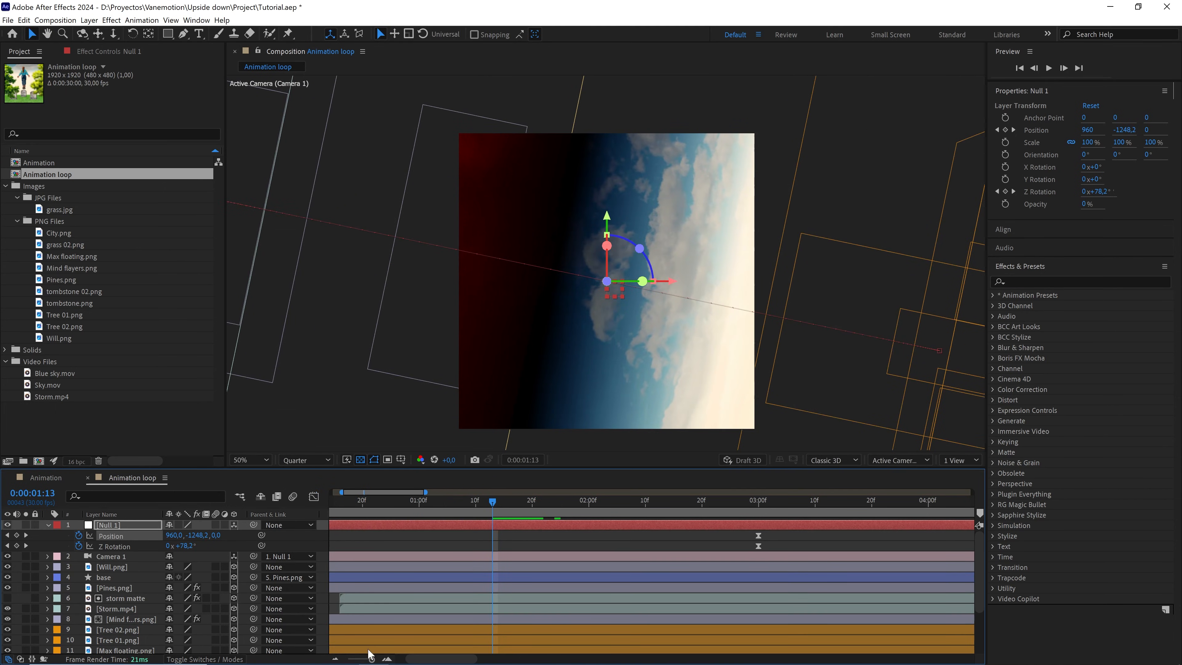
left_click_drag(368, 659, 348, 659)
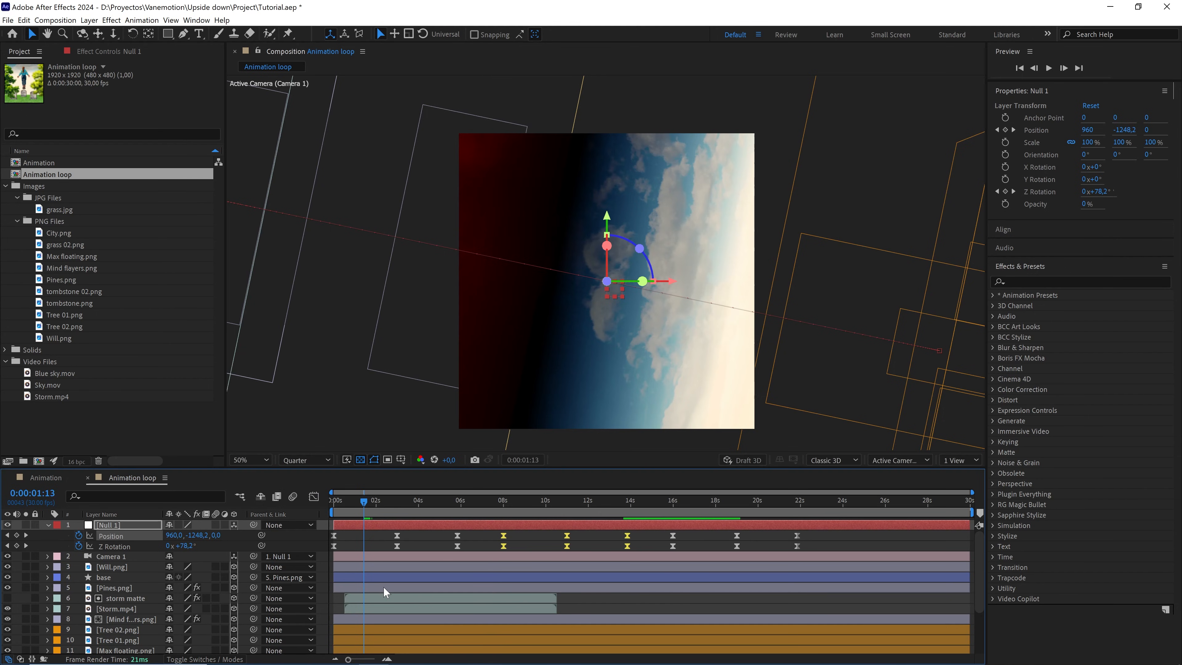
key("b")
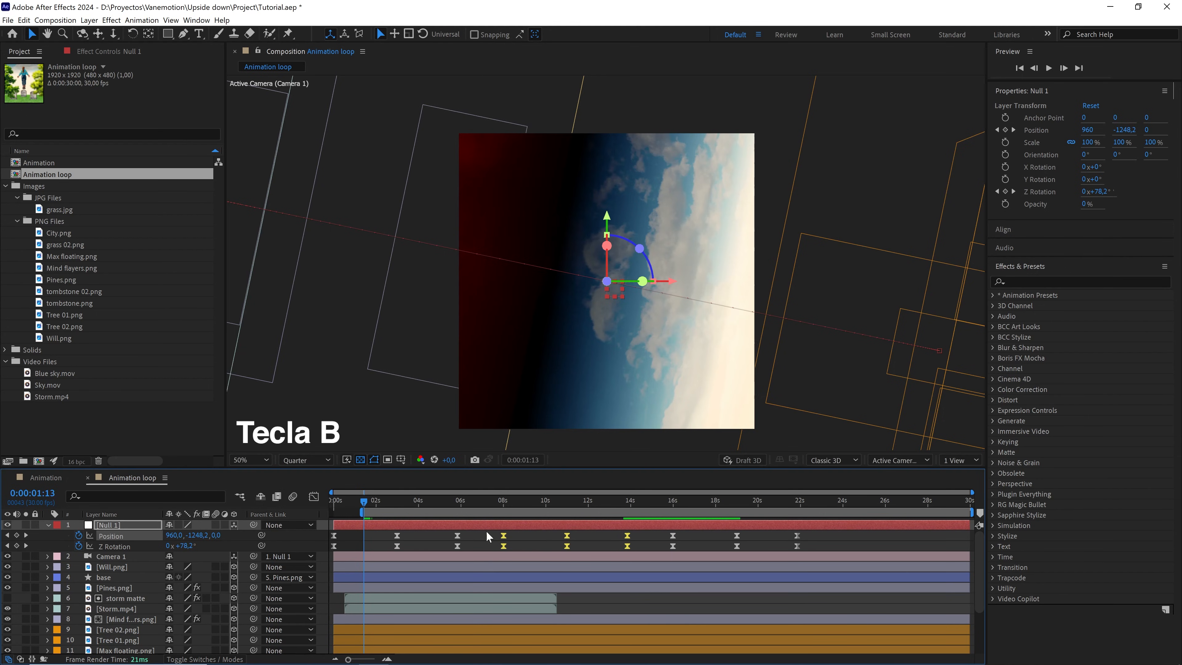
End the work area at 0:00:17:13, the matching third peak of Null 1's Position speed curve
left_click(314, 496)
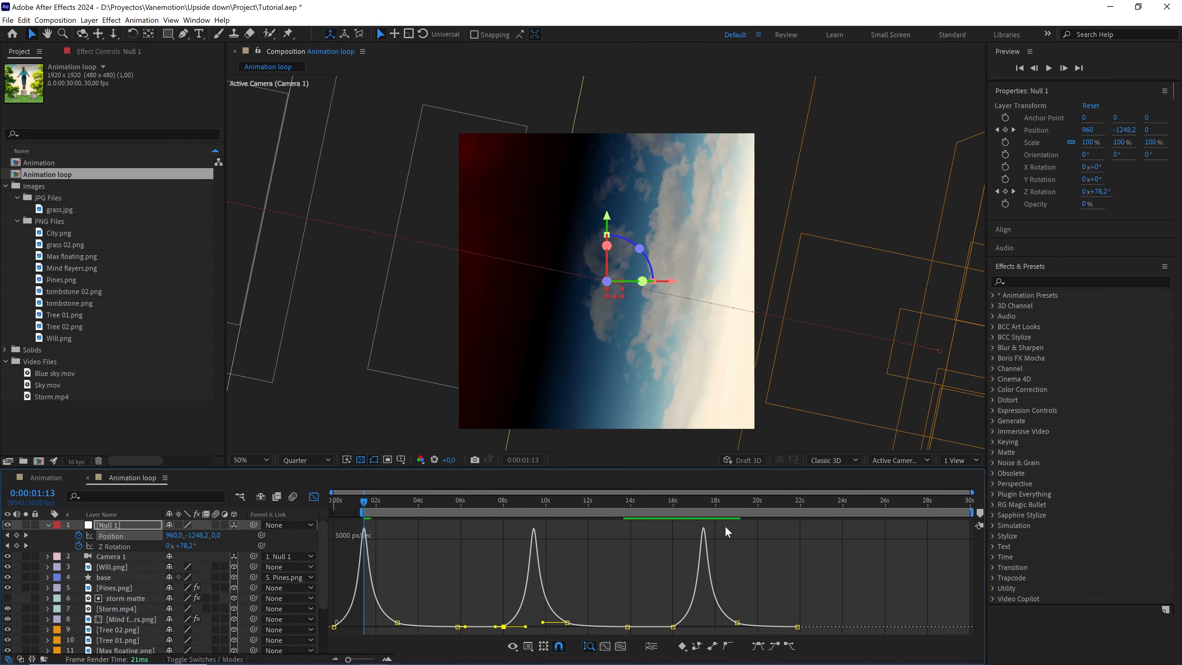
left_click_drag(671, 503, 698, 507)
scroll(716, 546, "up", 5)
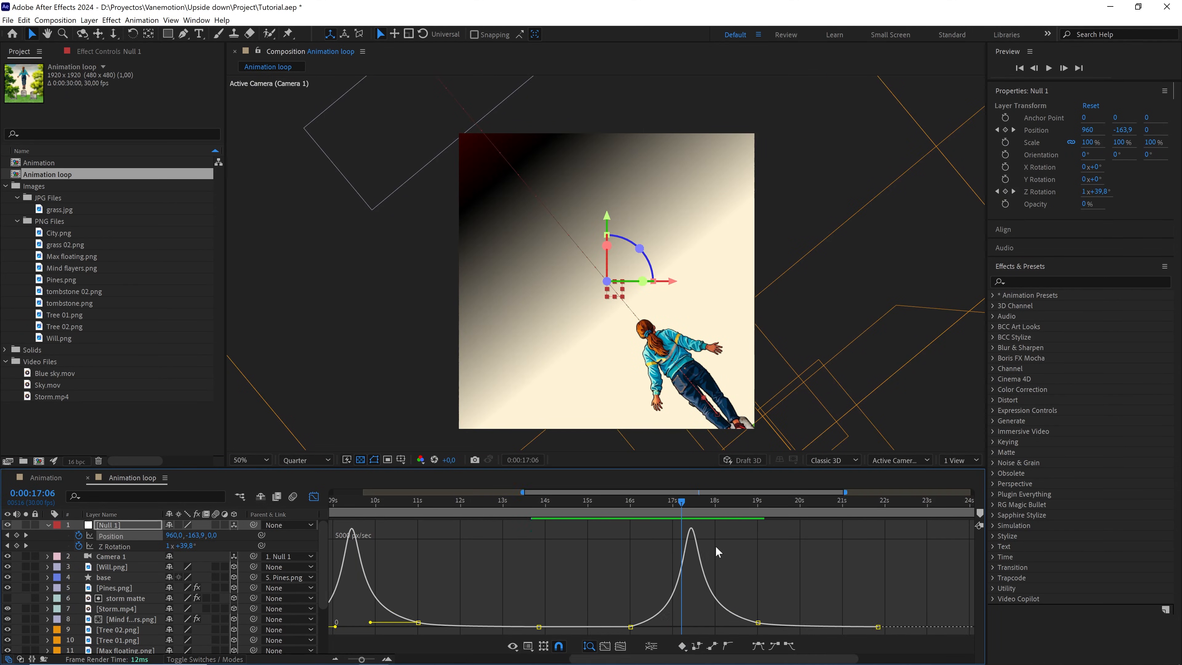
left_click_drag(591, 504, 616, 502)
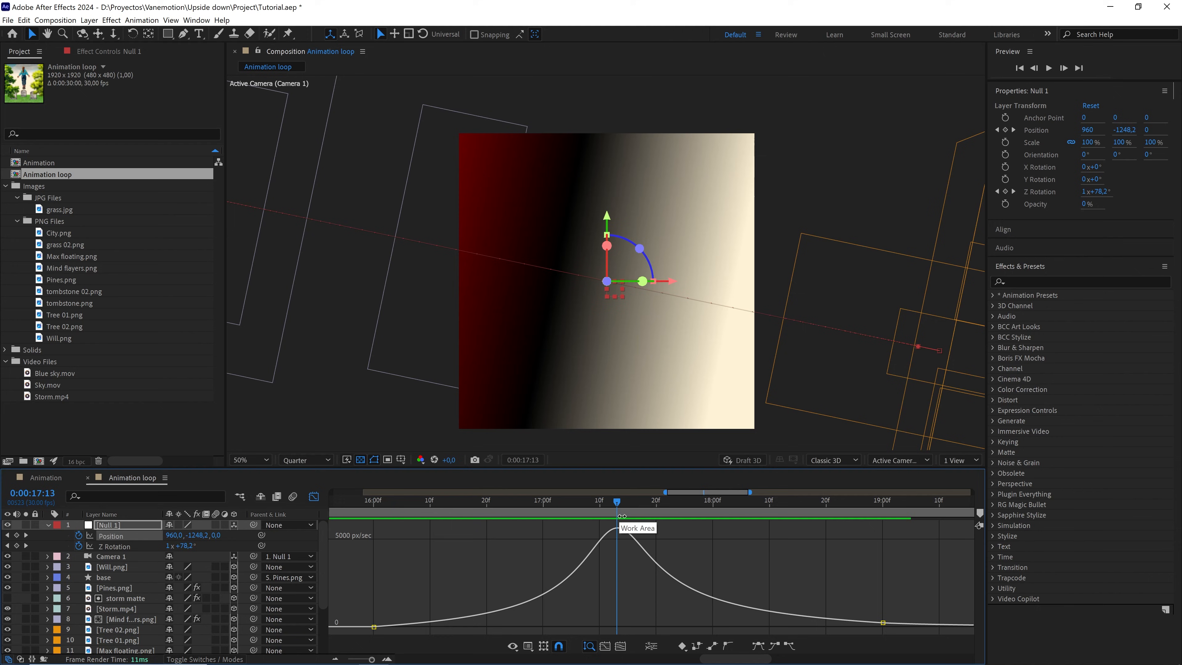
key("n")
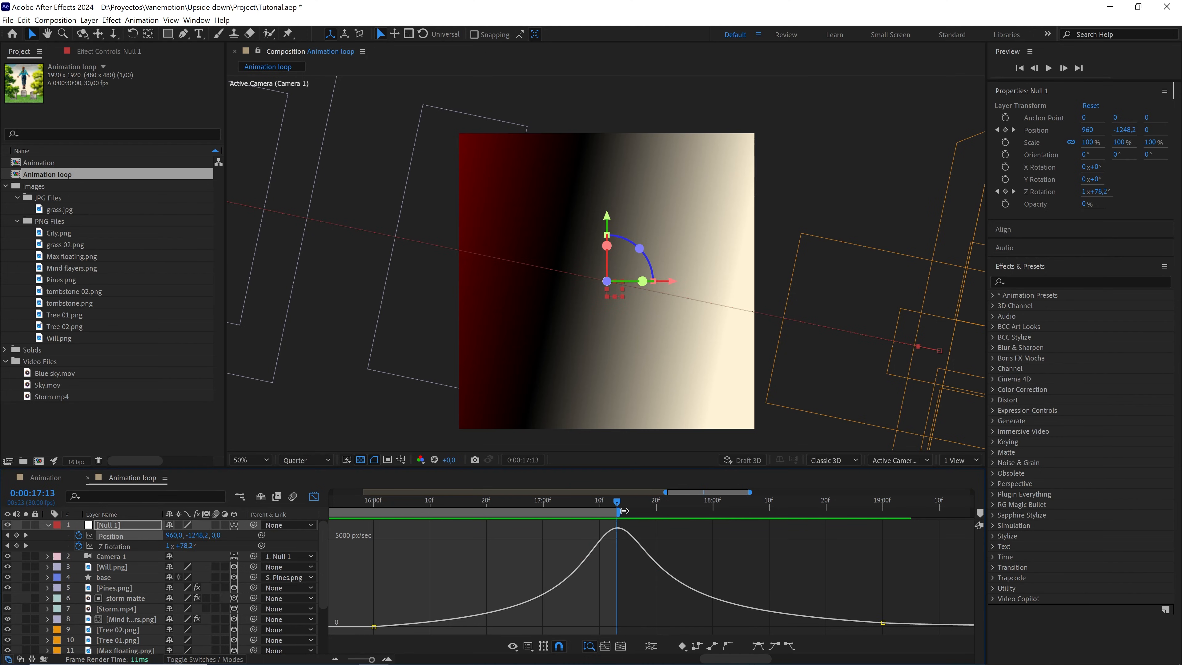
Return the timeline to layer bars and preview the loop across the work area's end and start
left_click(314, 497)
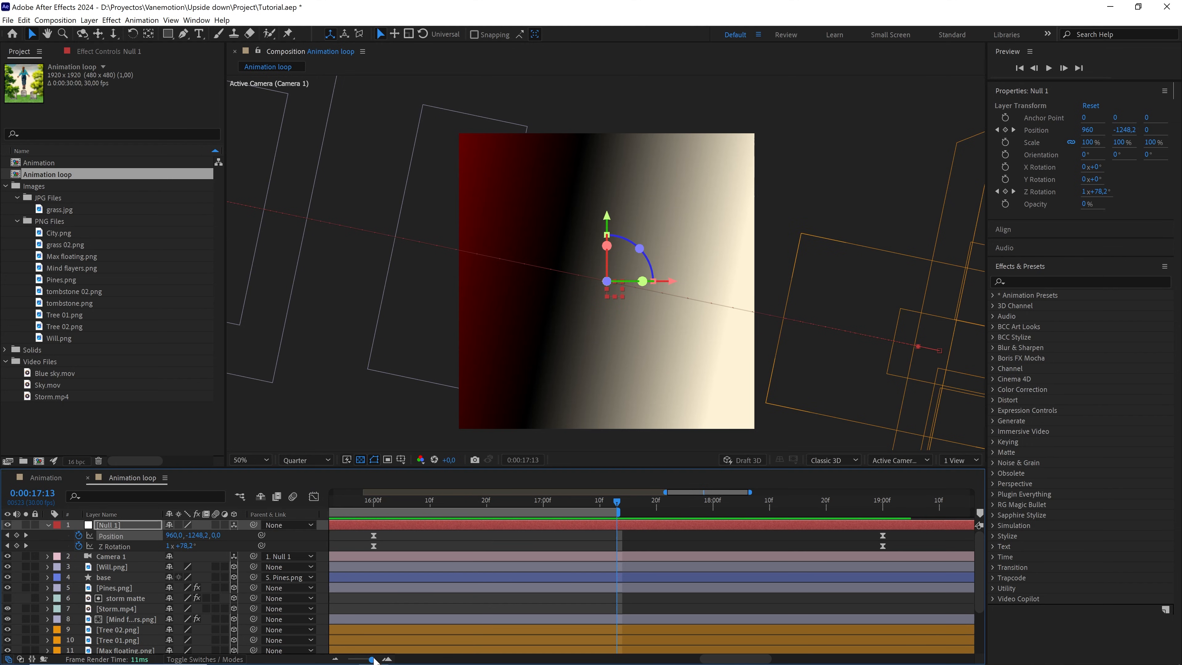
left_click_drag(372, 660, 347, 657)
left_click_drag(711, 502, 671, 501)
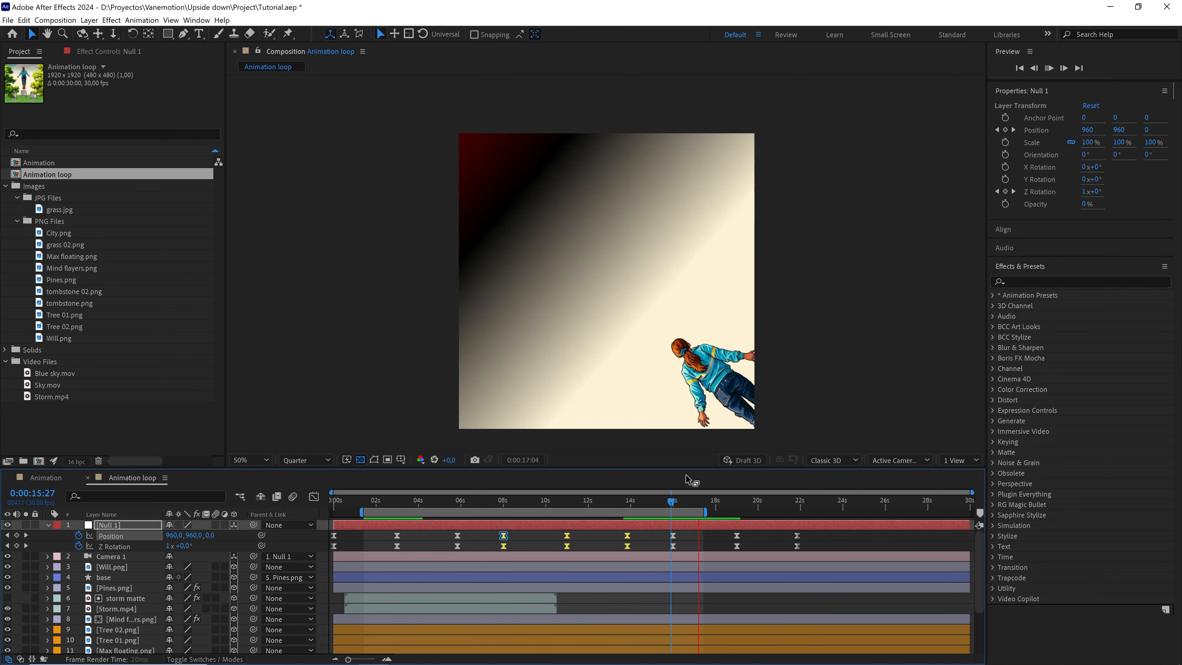
left_click_drag(683, 495, 676, 498)
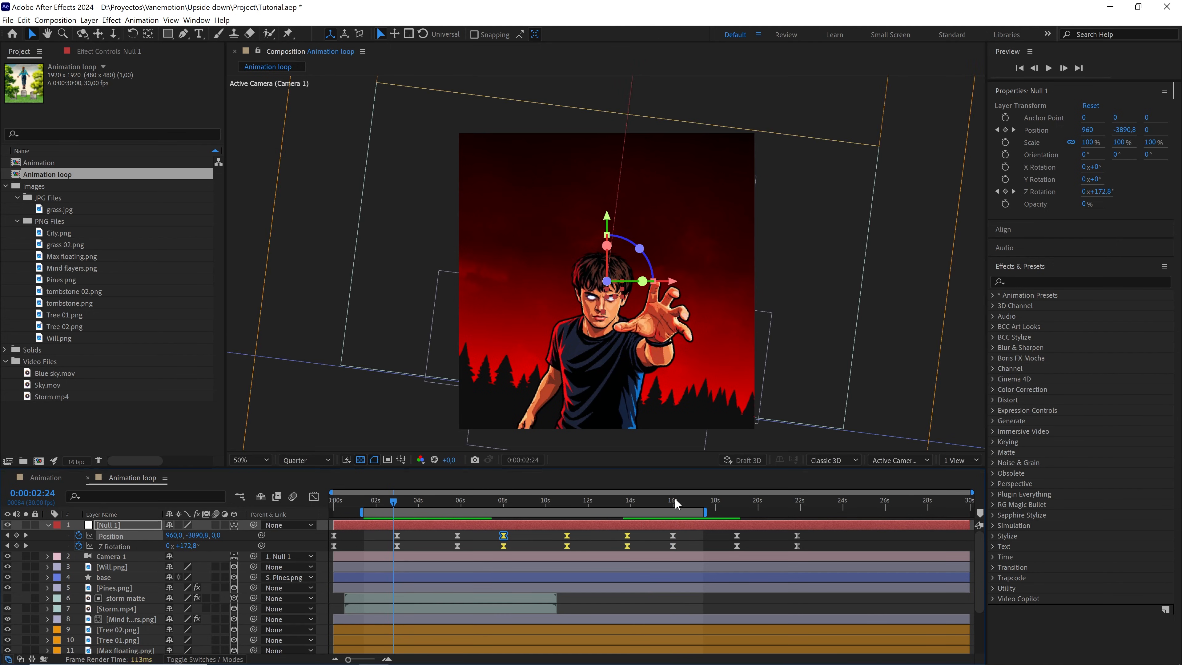
key("space")
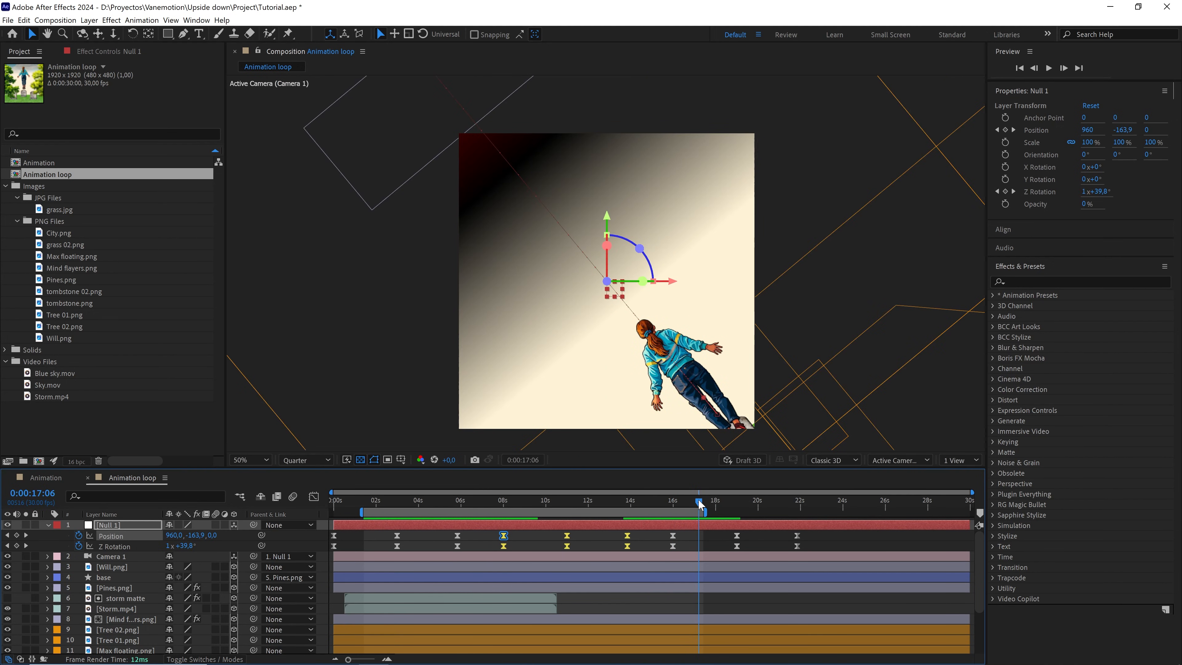
left_click_drag(699, 497, 683, 501)
key("space")
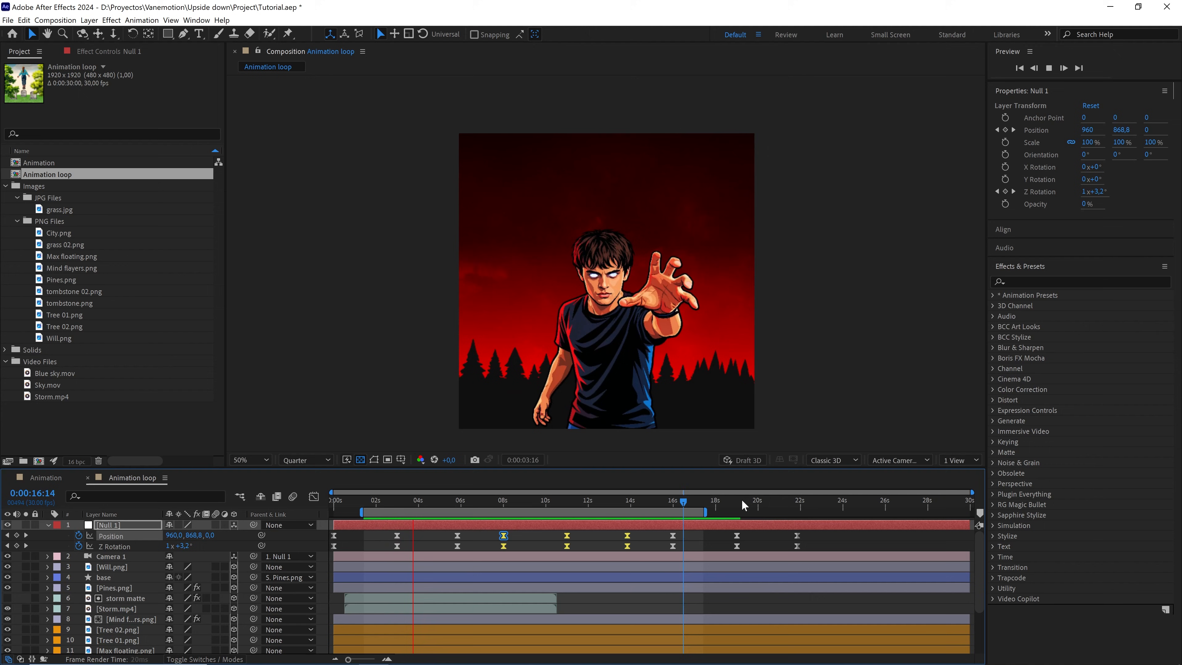
Shift the Sky.mov layer in time so that it starts at 0:00:08:00
left_click_drag(744, 503, 508, 500)
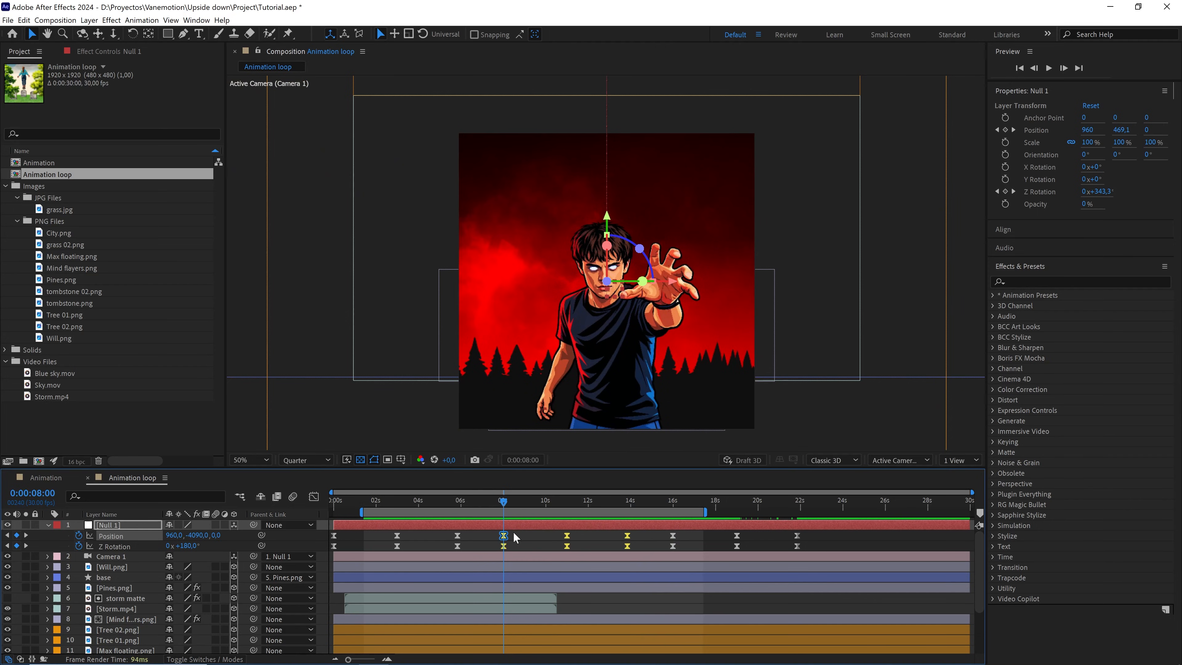
scroll(518, 578, "down", 3)
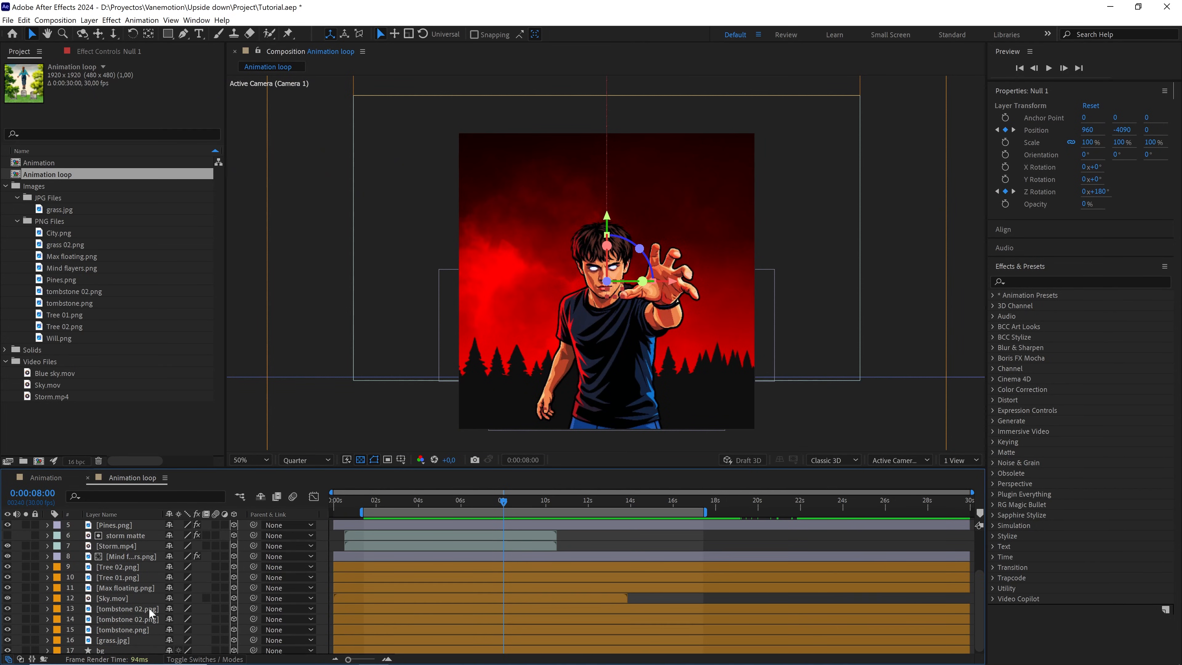
left_click(112, 595)
left_click_drag(359, 600, 516, 600)
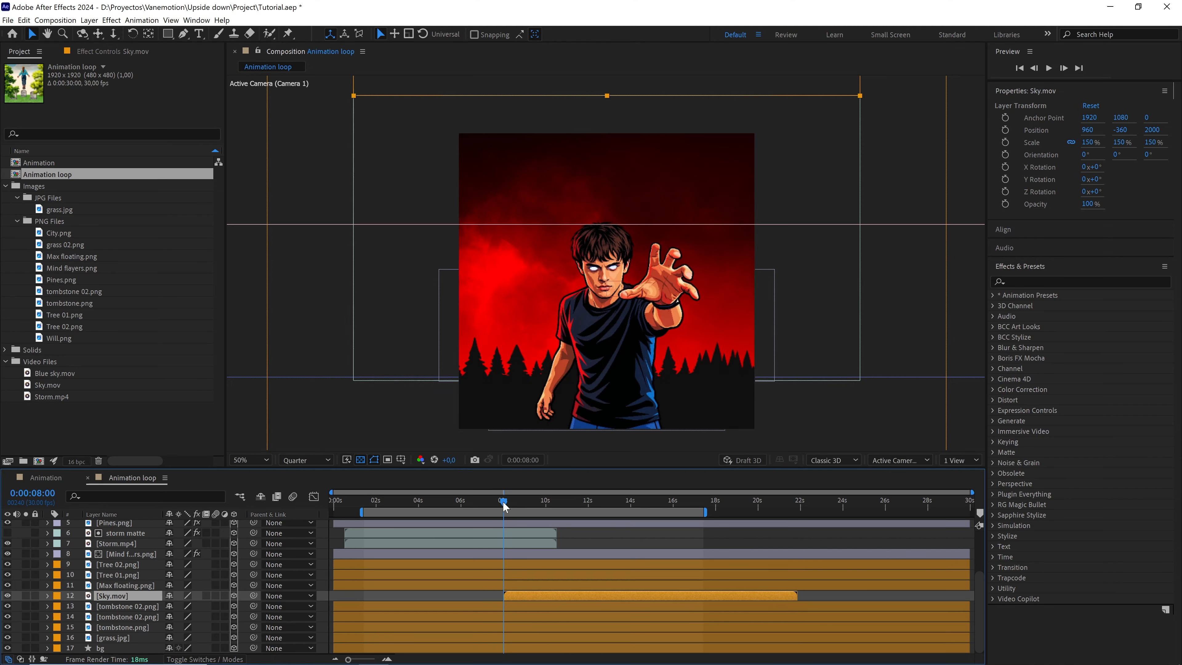
Preview the loop from about 0:00:16:15 to check the sky footage across the seam
left_click_drag(504, 501, 684, 520)
key("space")
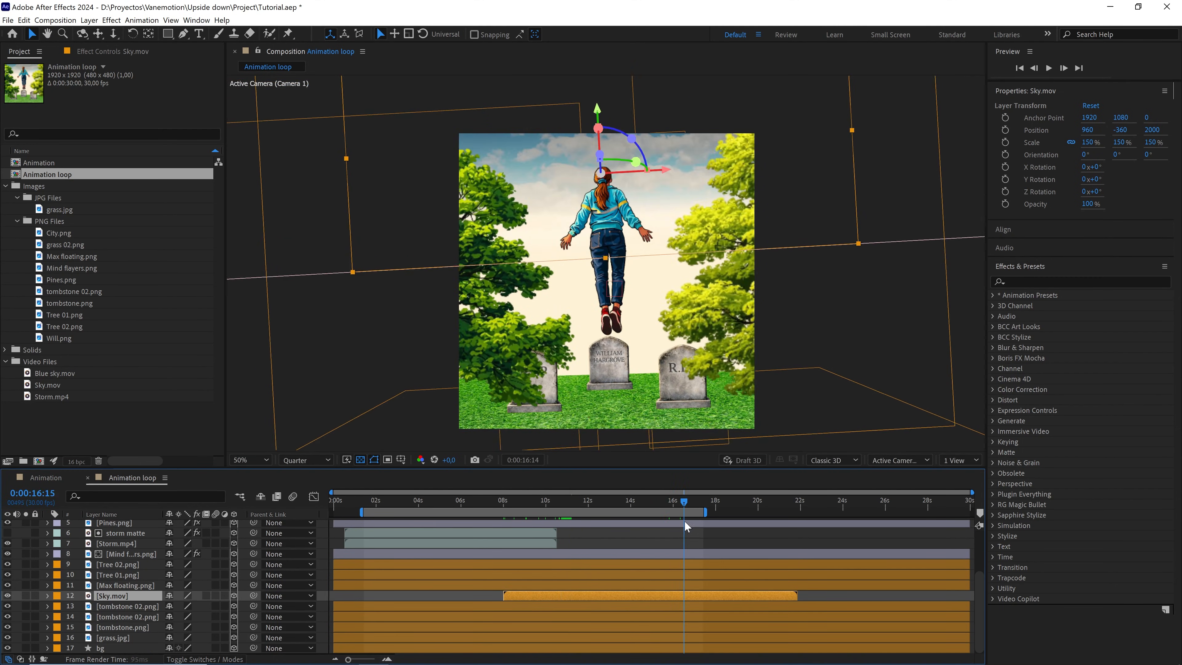
key("space")
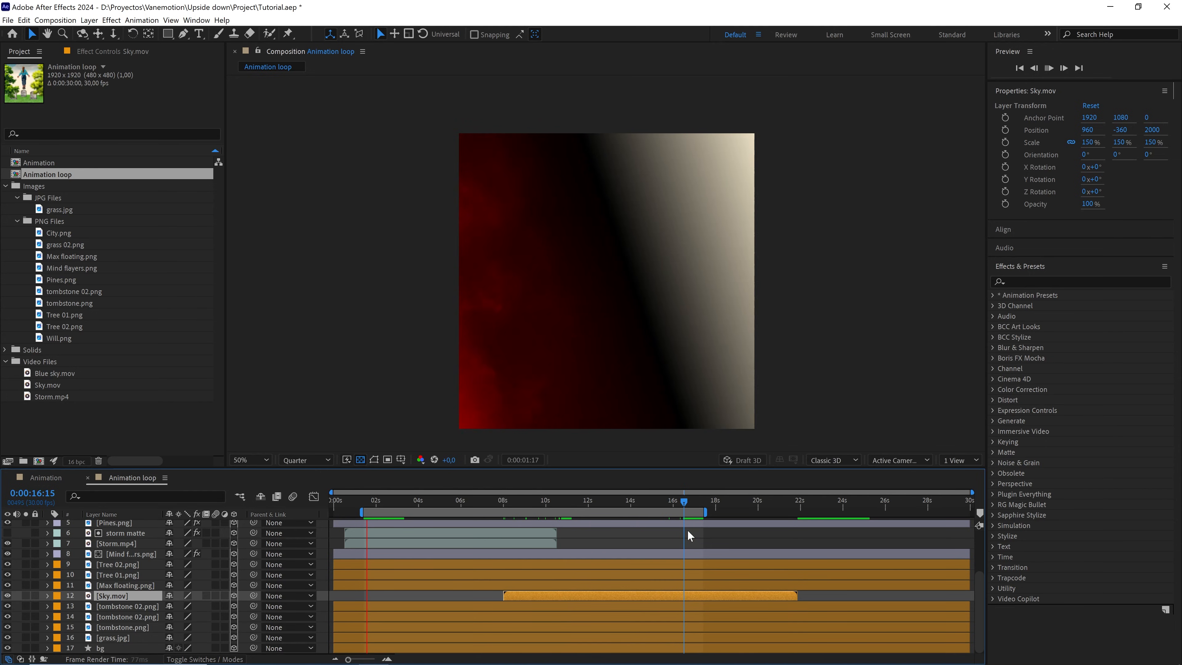
key("space")
left_click(681, 501)
key("space")
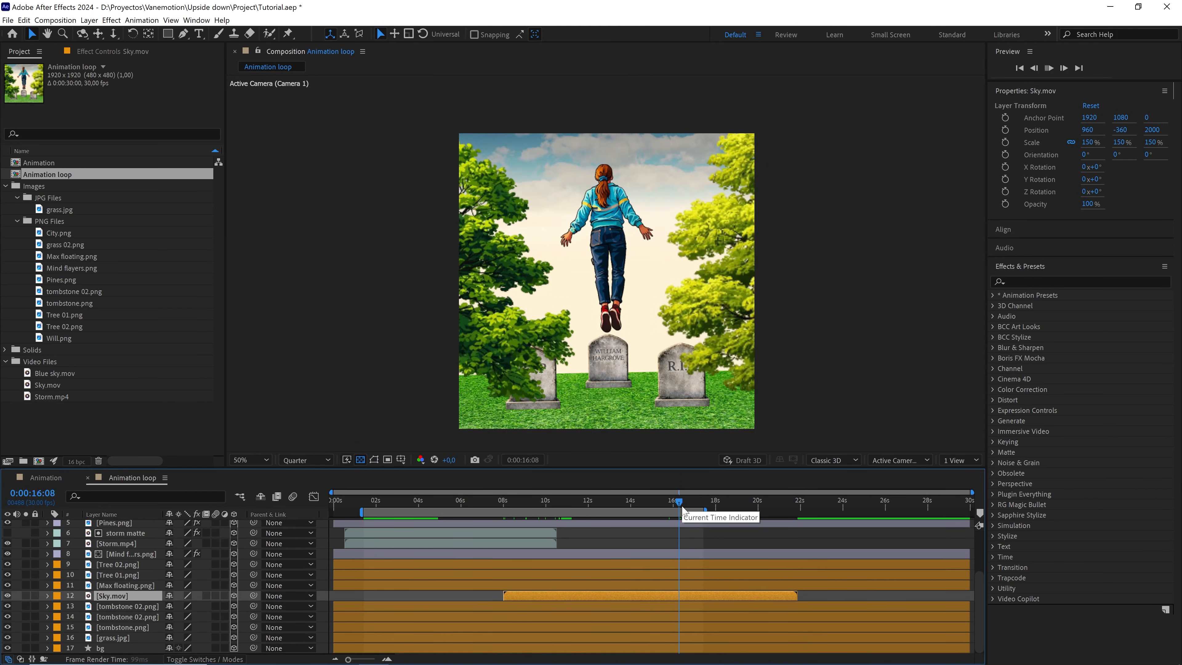
key("space")
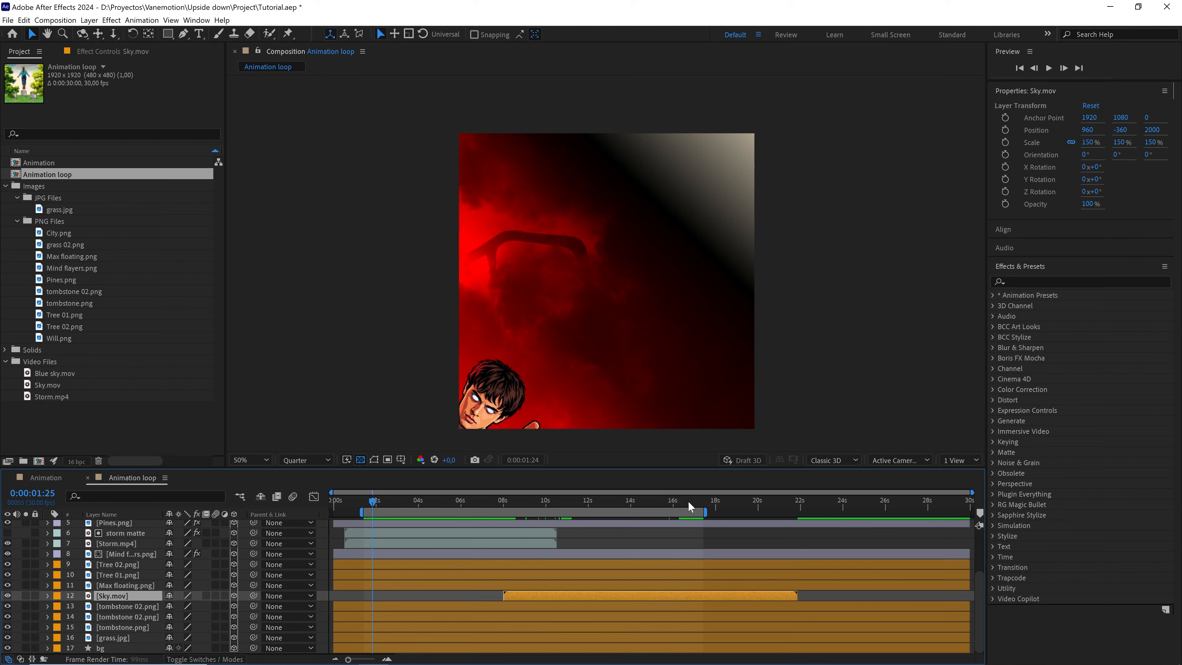
Split Sky.mov at 0:00:17:13 and move the trailing piece to start at 0:00:01:13, the beginning of the work area
mouse_move(688, 502)
left_mouse_down()
mouse_move(700, 504)
mouse_move(686, 505)
left_mouse_up()
scroll(710, 524, "up", 2)
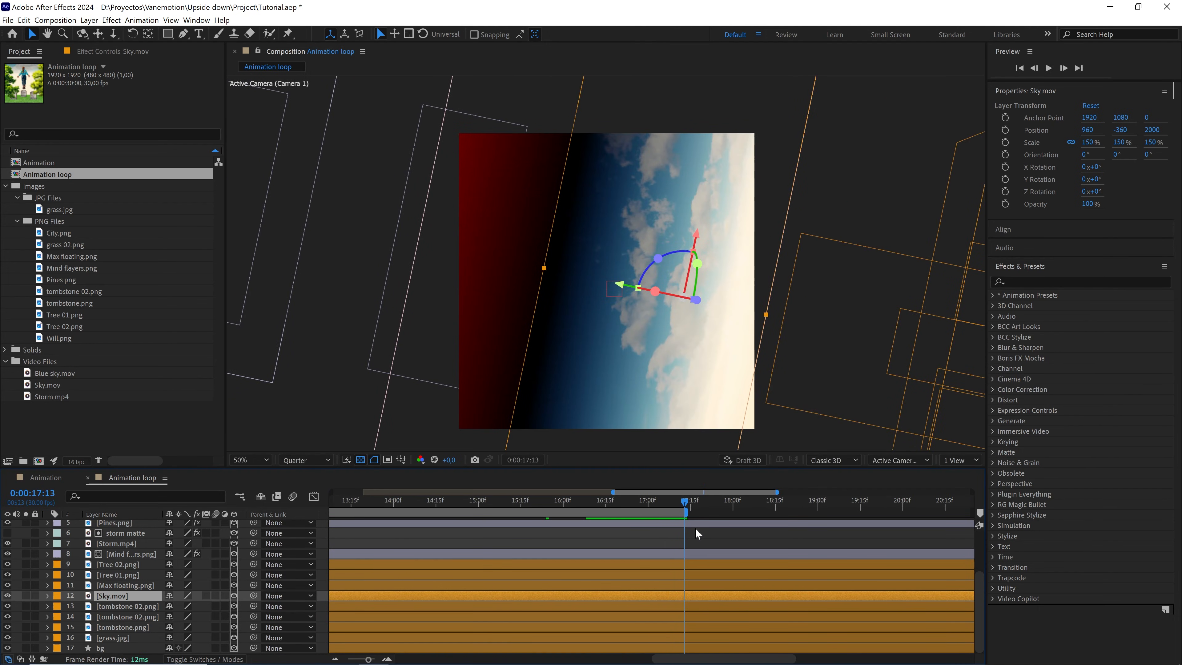
scroll(696, 529, "down", 3)
key("ctrl+shift+d")
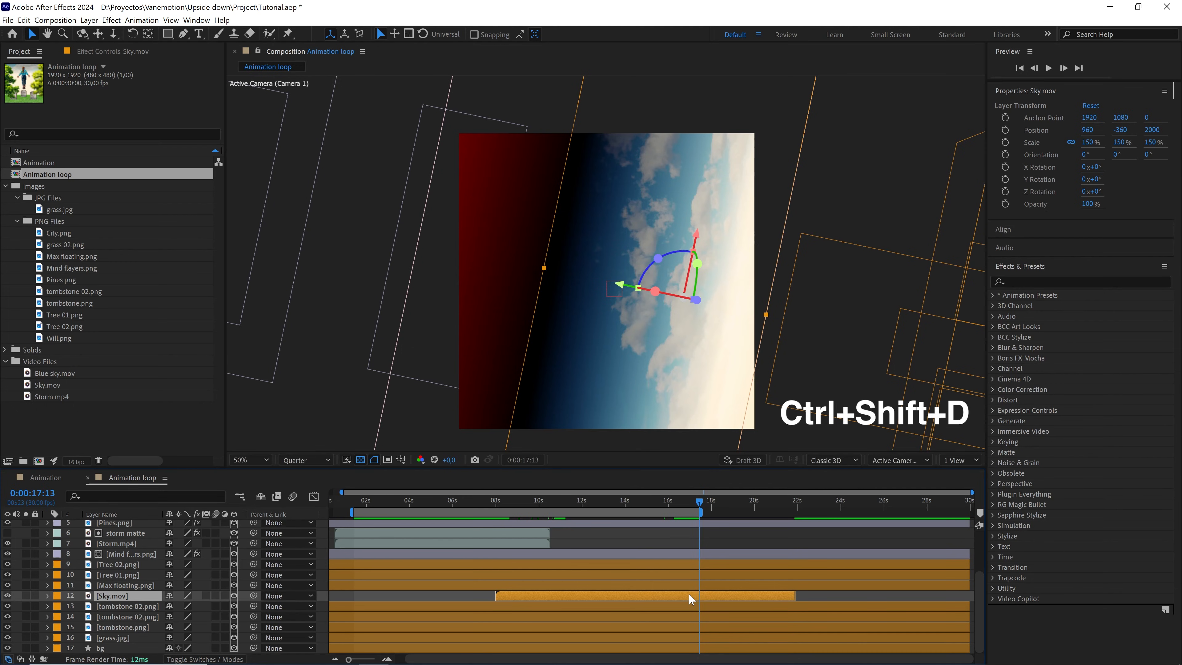
key("ctrl+shift+d")
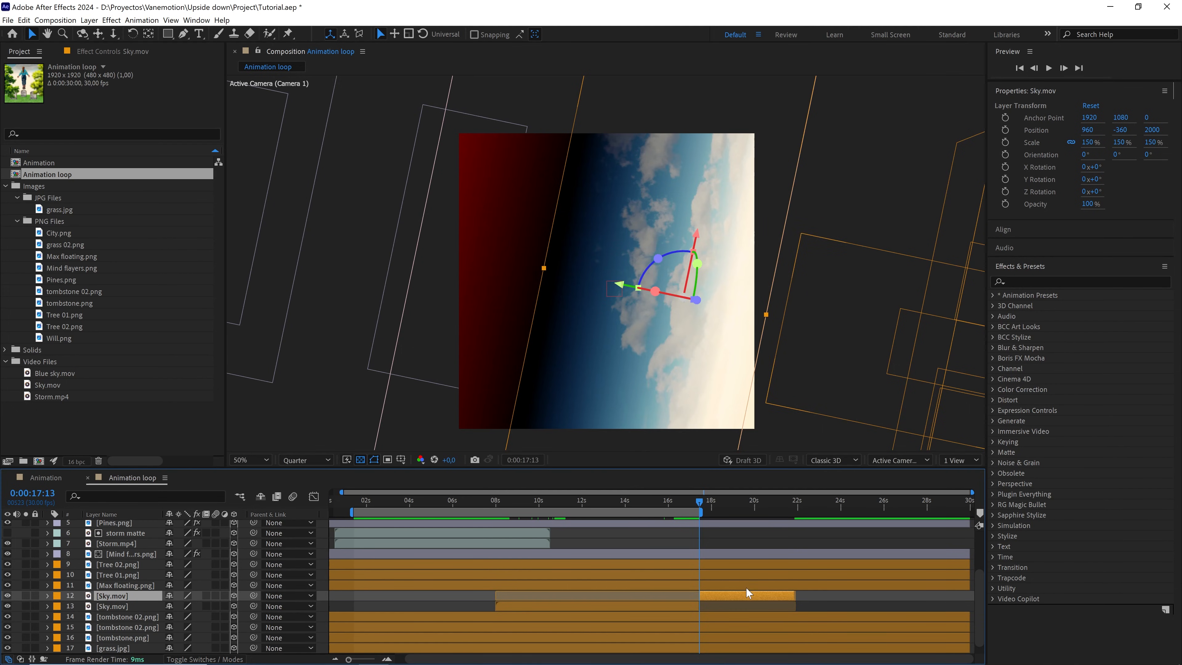
left_click_drag(729, 593, 380, 591)
left_click(353, 502)
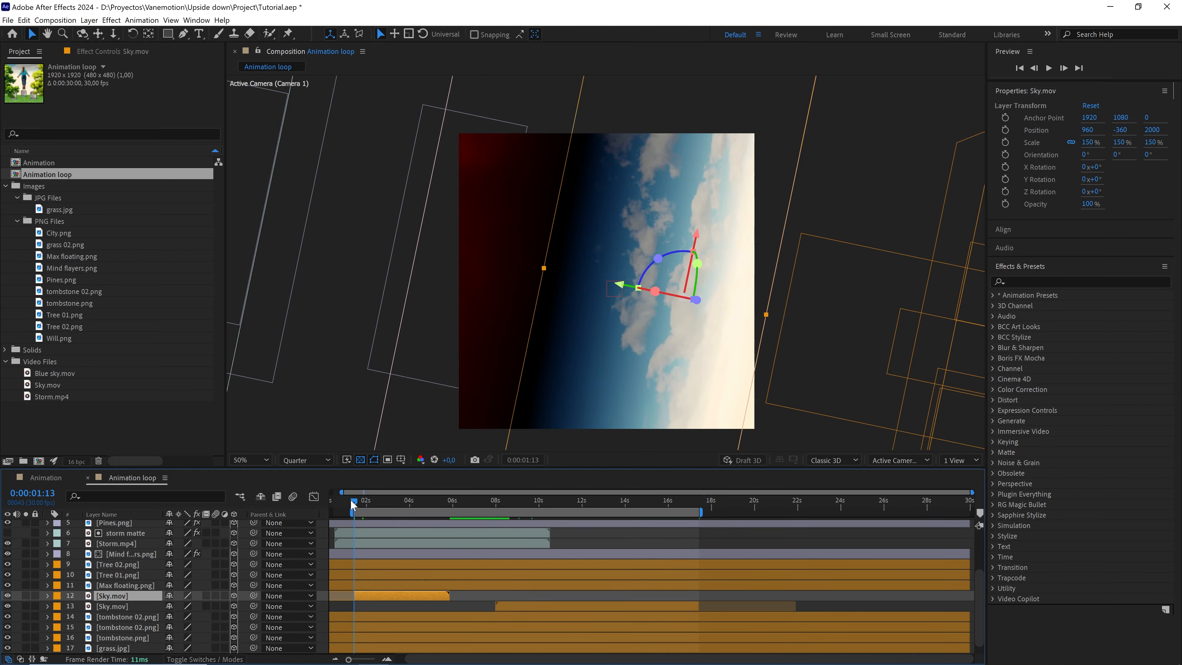
Solo both Sky.mov pieces and preview the sky's continuity across the loop seam
left_click_drag(358, 503, 688, 508)
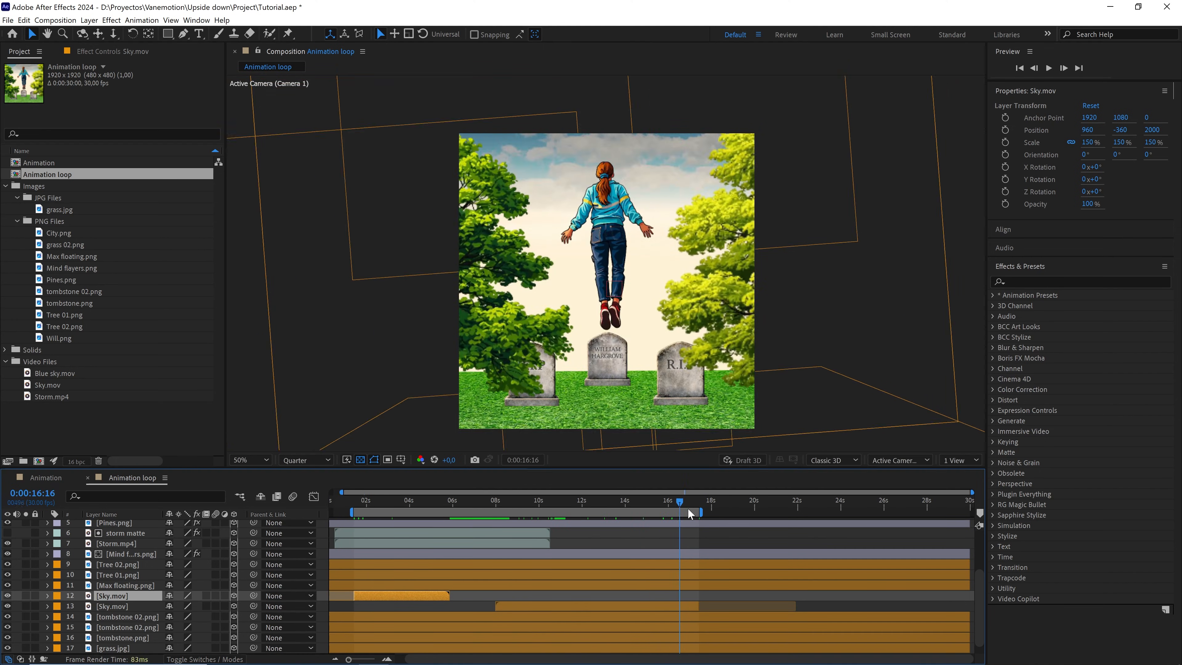
left_click(518, 605, "shift")
left_click_drag(27, 597, 27, 606)
key("space")
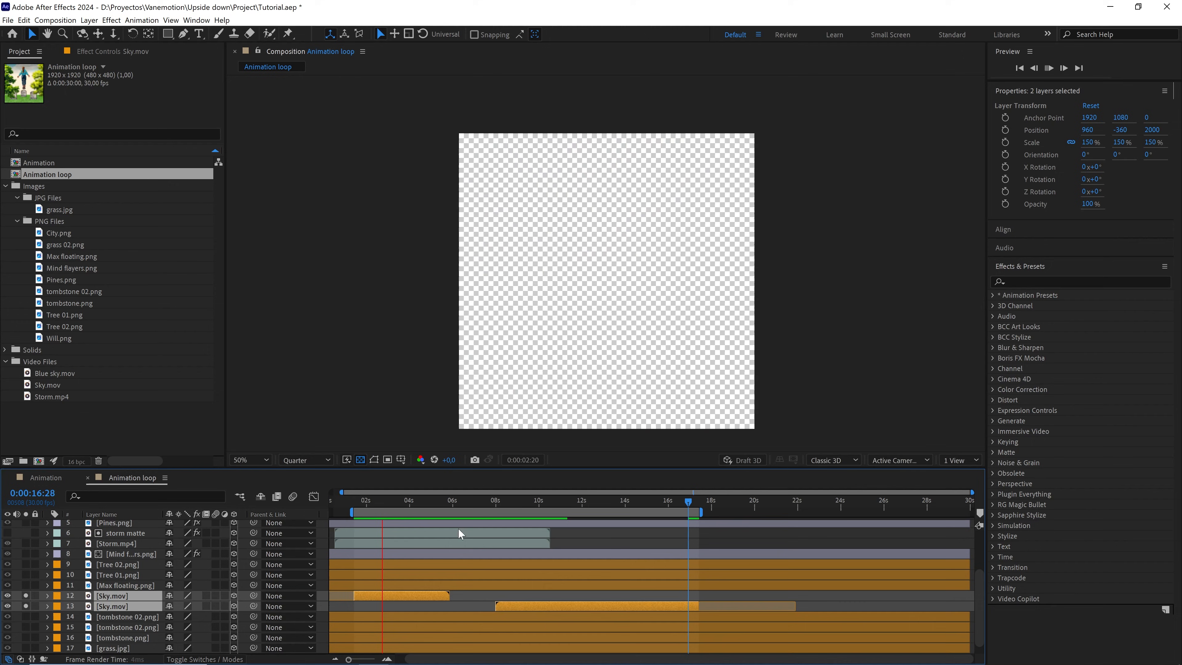
key("space")
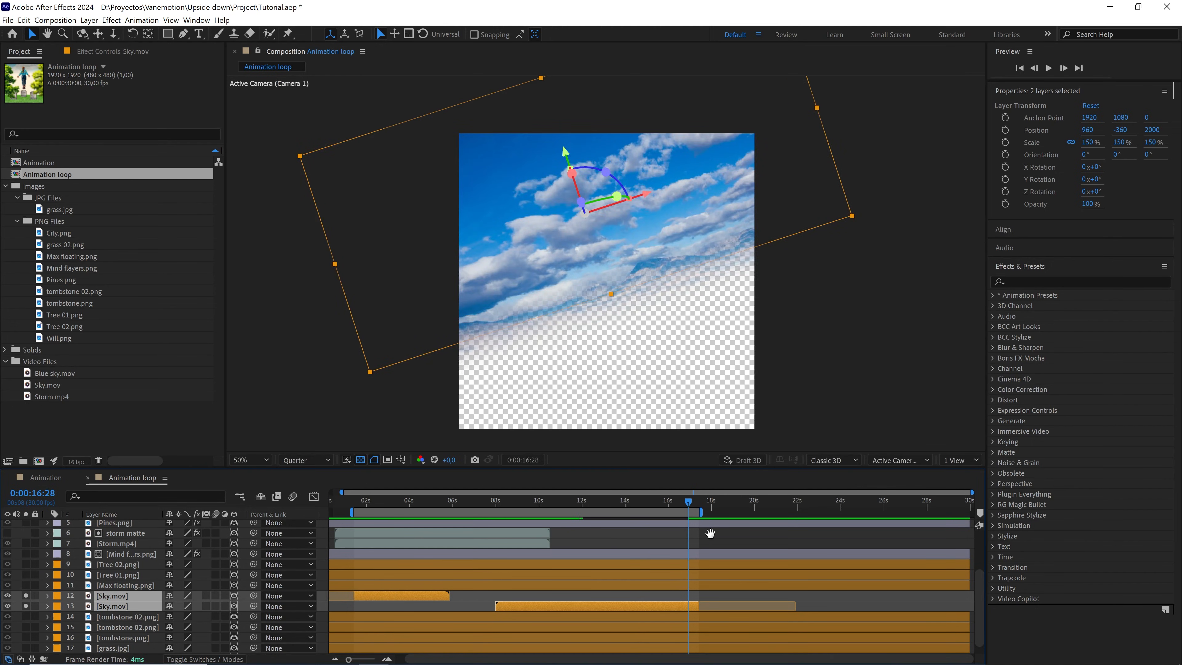
key("space")
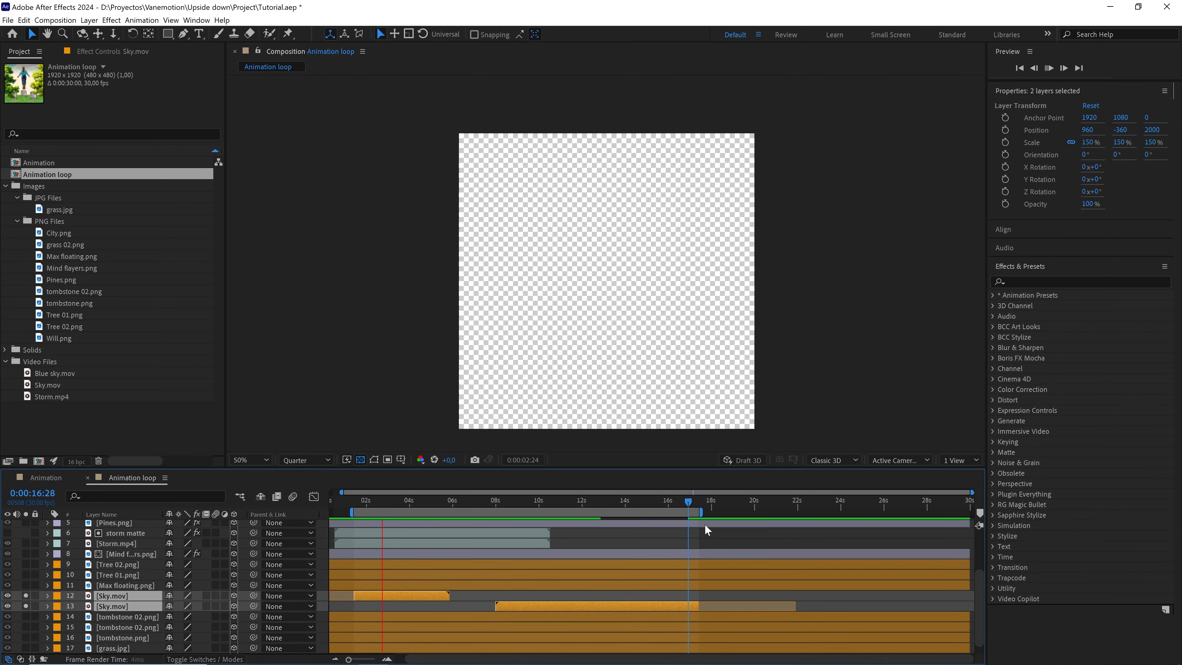
left_click_drag(688, 501, 715, 502)
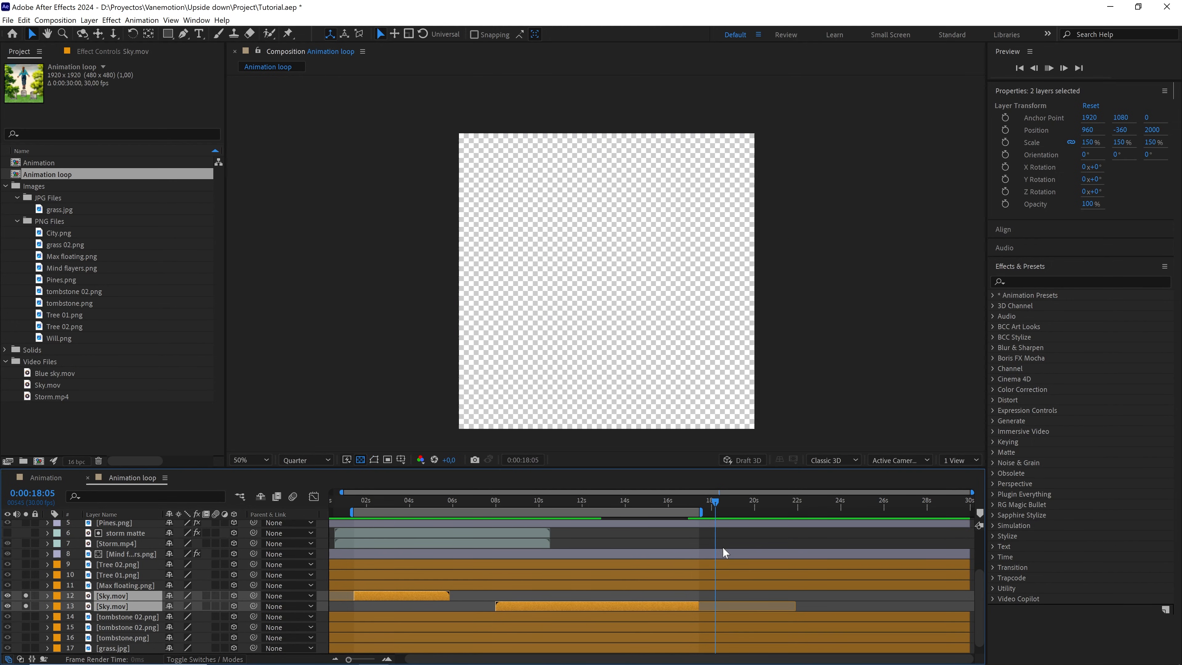
left_click(683, 501)
key("space")
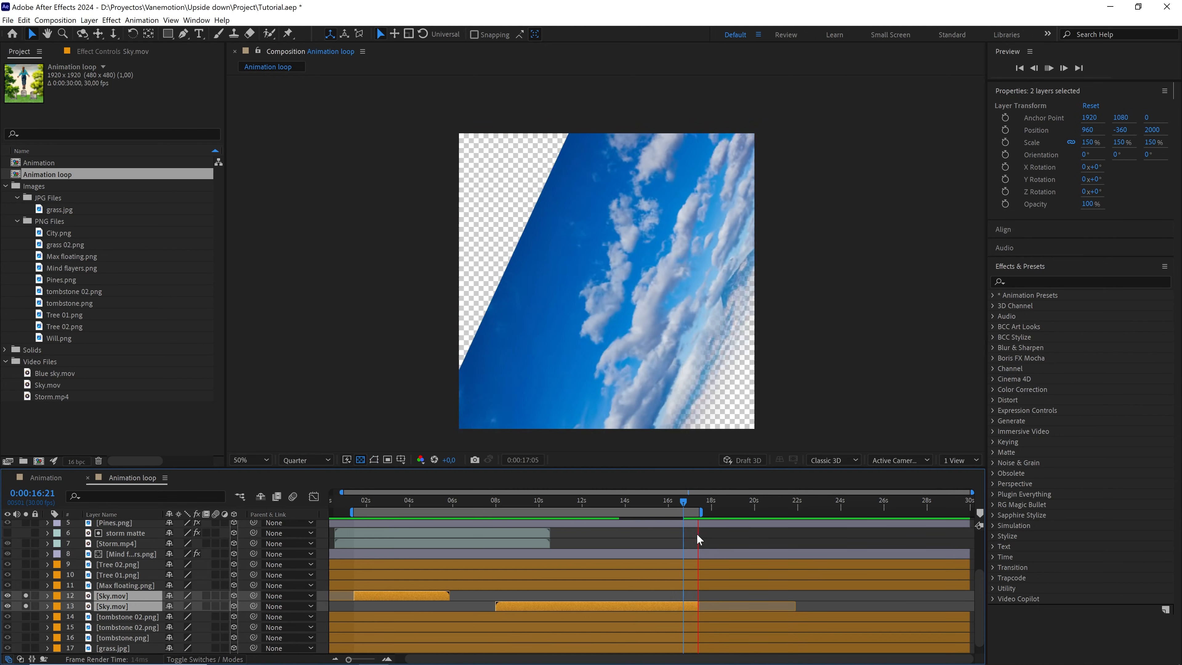
key("space")
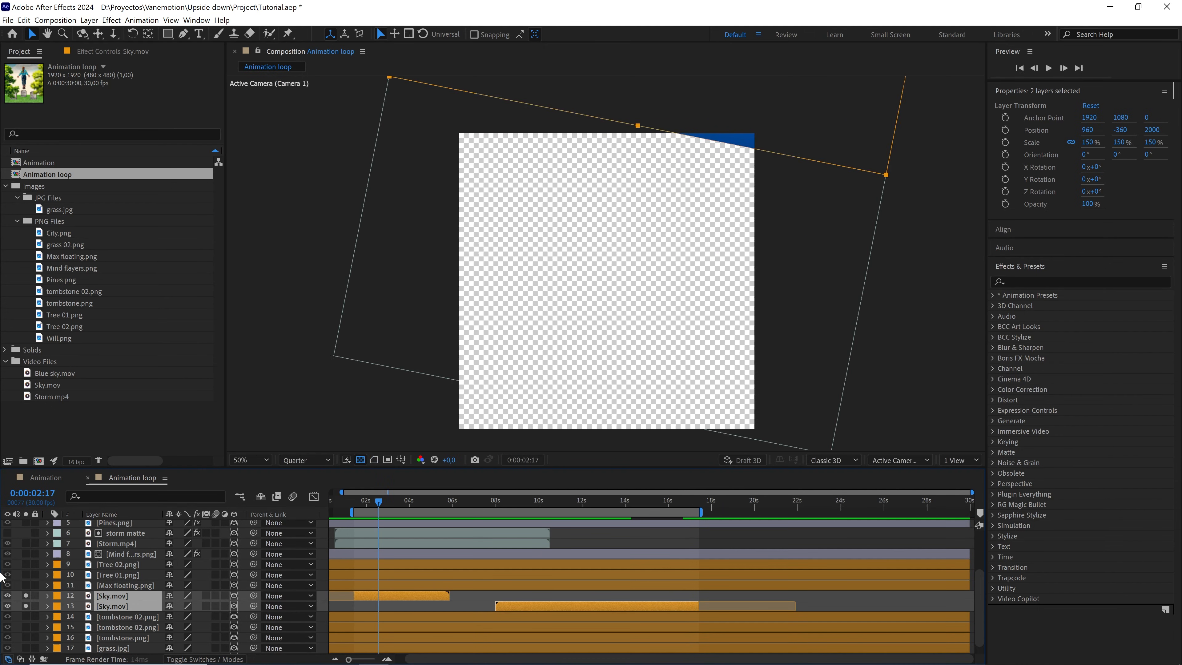
Turn off solo for both Sky.mov pieces and preview the loop seam with all layers showing
left_click(26, 595)
left_click_drag(631, 507, 676, 518)
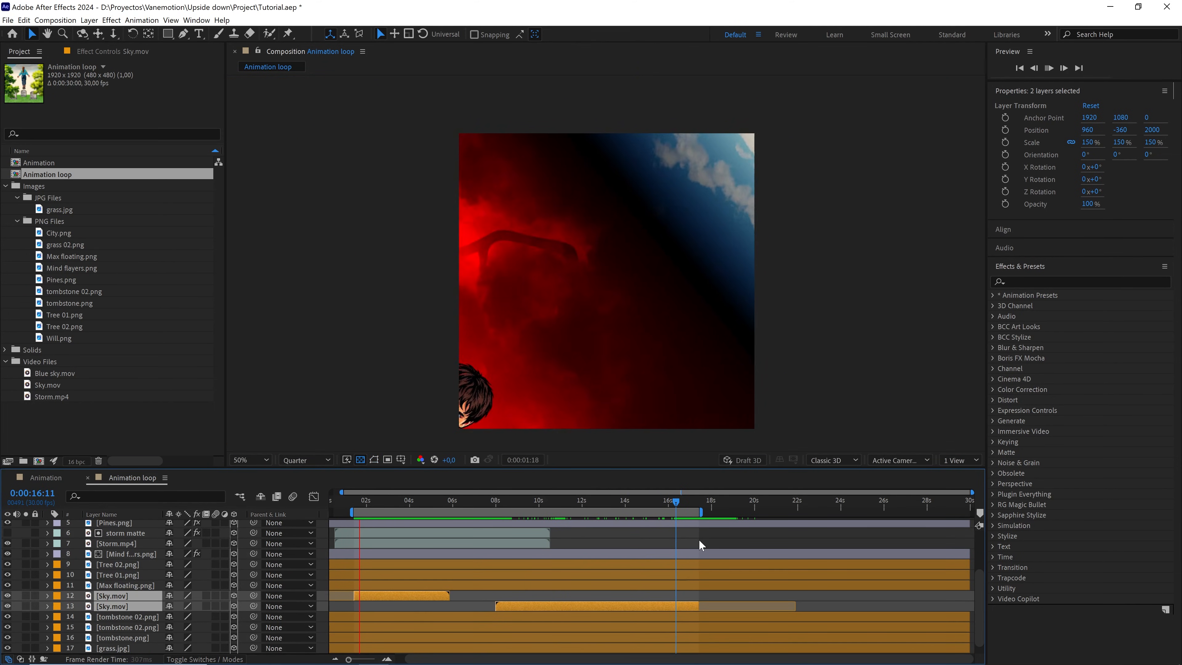
left_click(681, 504)
left_click_drag(685, 503, 697, 503)
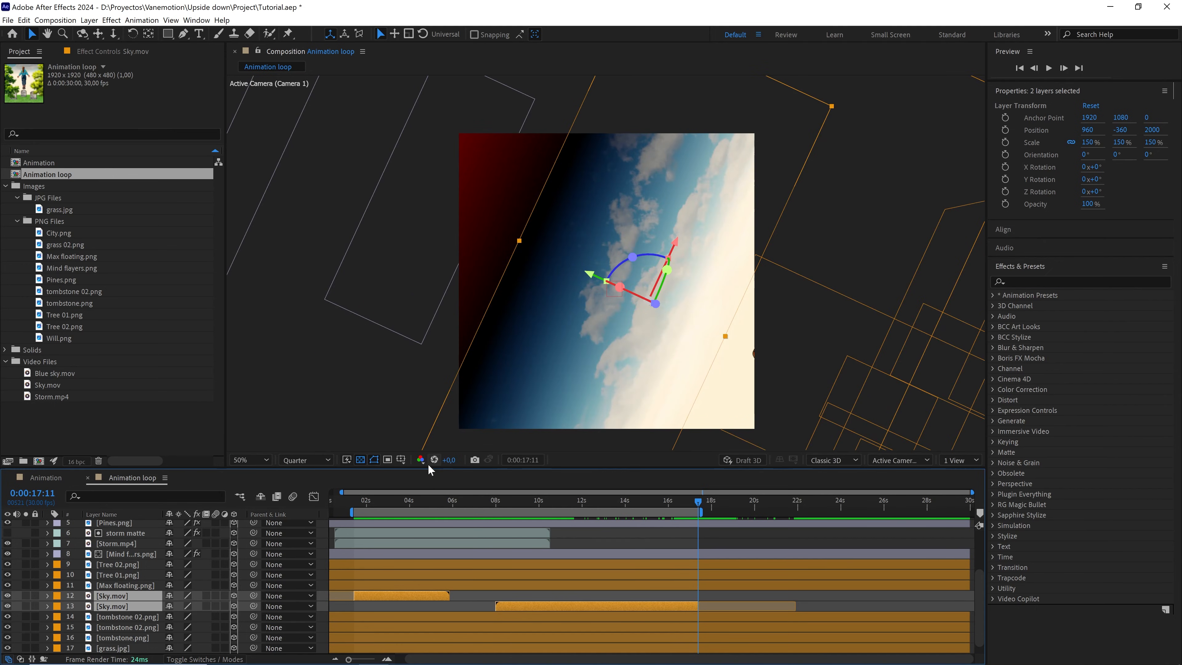
Split the storm matte and Storm.mp4 layers at 0:00:01:13, the start of the work area
left_click_drag(387, 501, 358, 503)
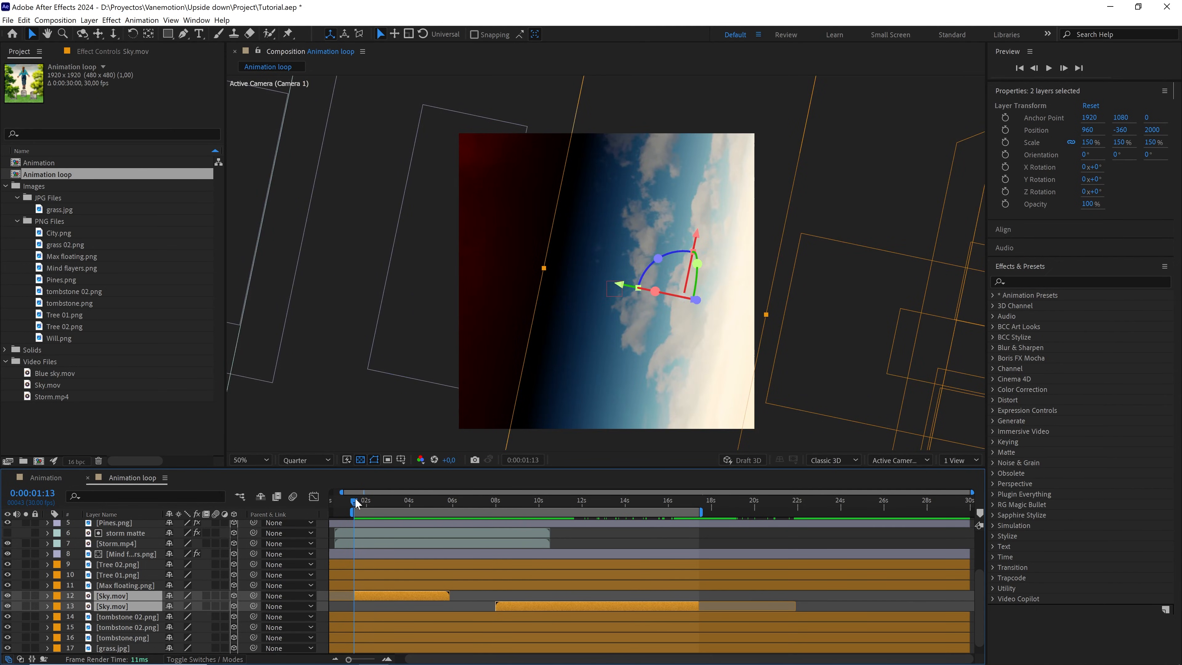
scroll(378, 543, "up", 1)
left_click_drag(378, 543, 544, 550)
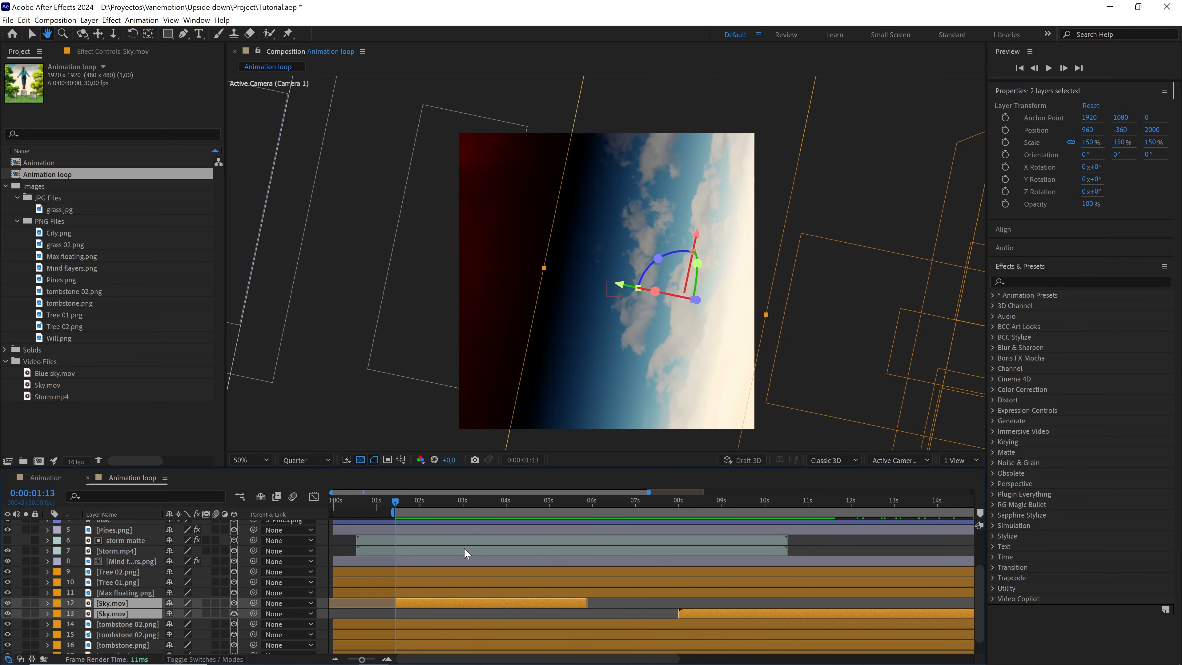
key("v")
left_click(400, 539)
left_click(402, 549, "shift")
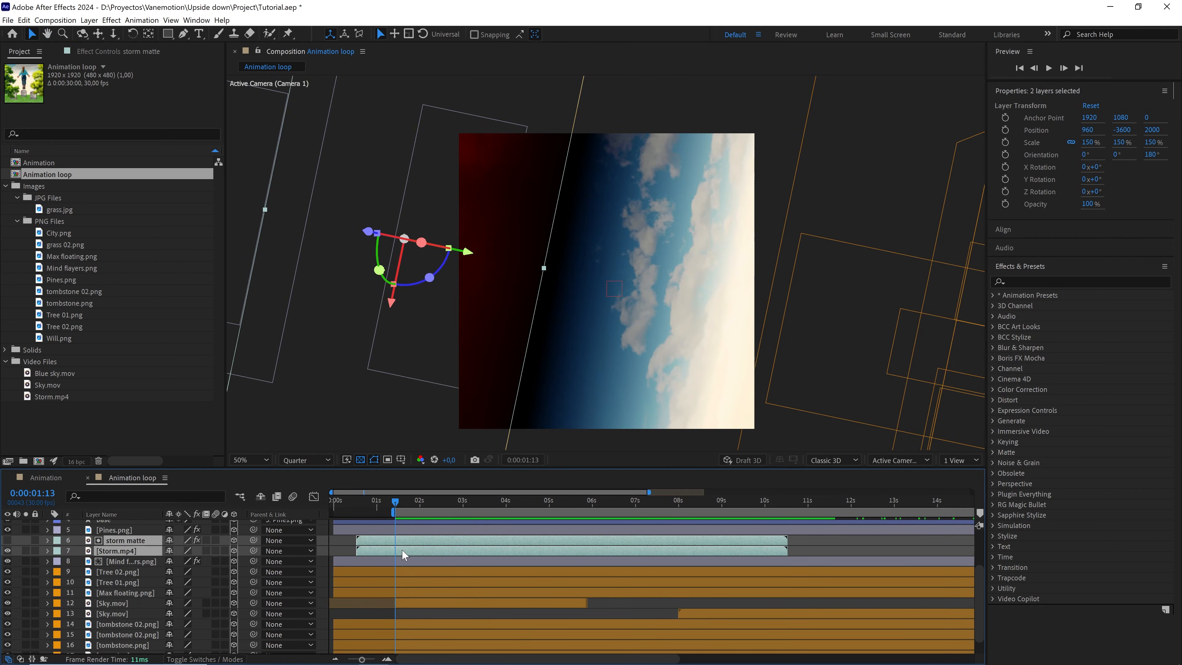
key("ctrl+shift+d")
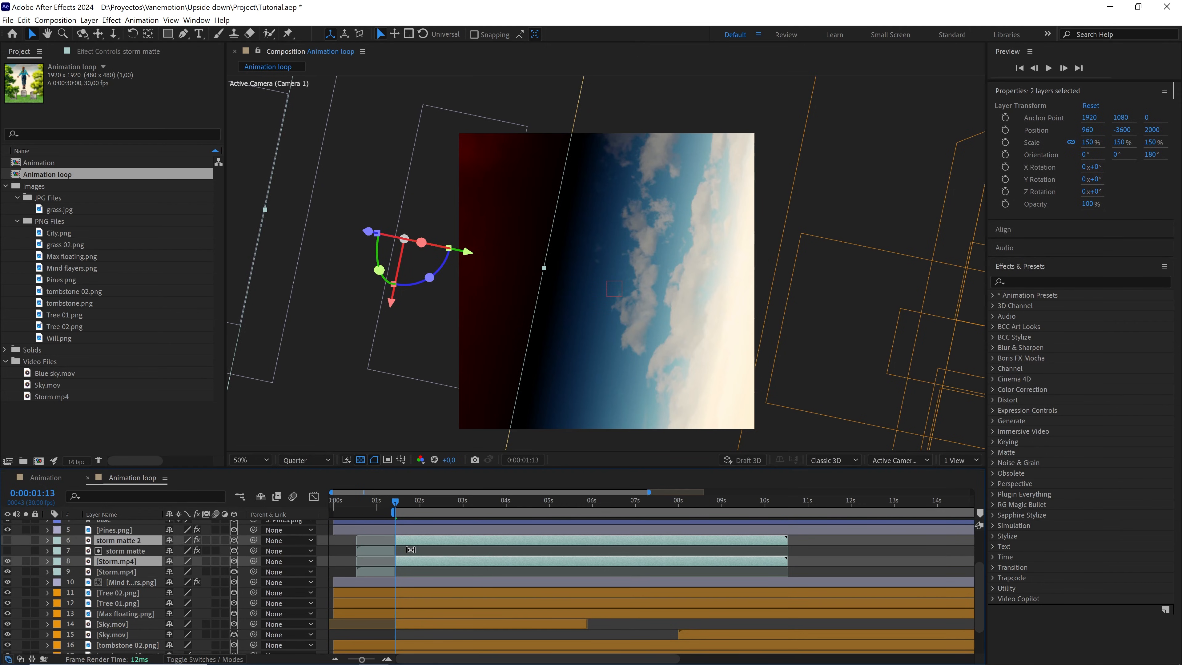
Stack the leading storm matte and Storm.mp4 pieces together directly above the two trailing pieces
left_click(136, 551)
left_click(134, 572, "ctrl")
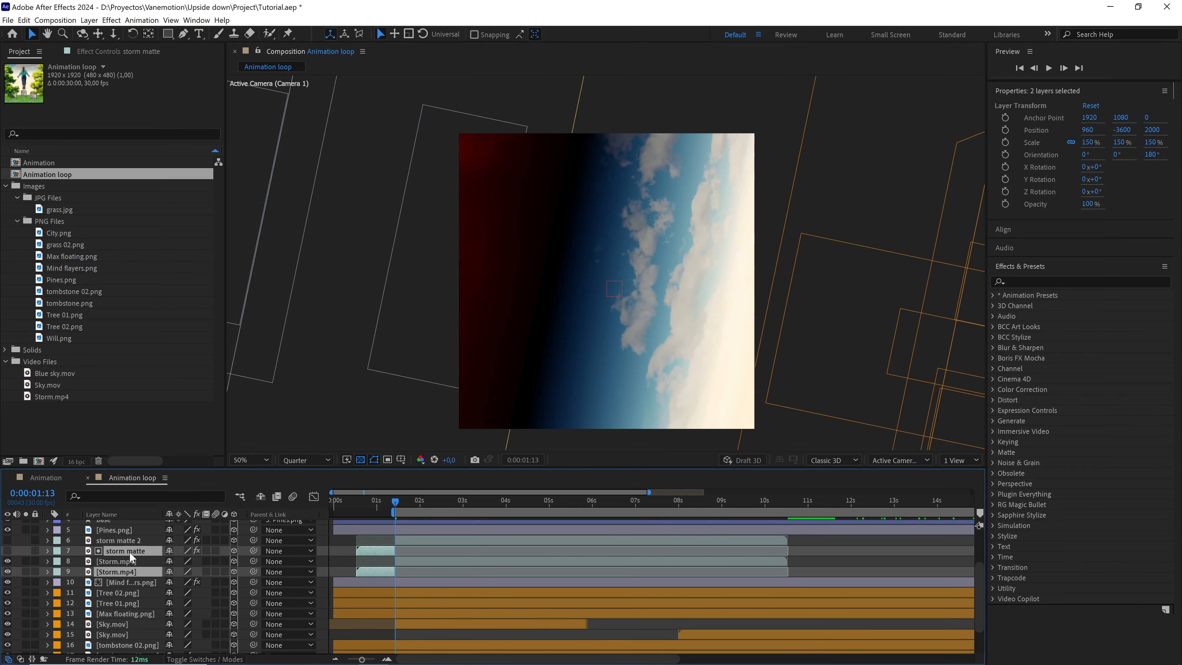
left_click_drag(129, 549, 130, 537)
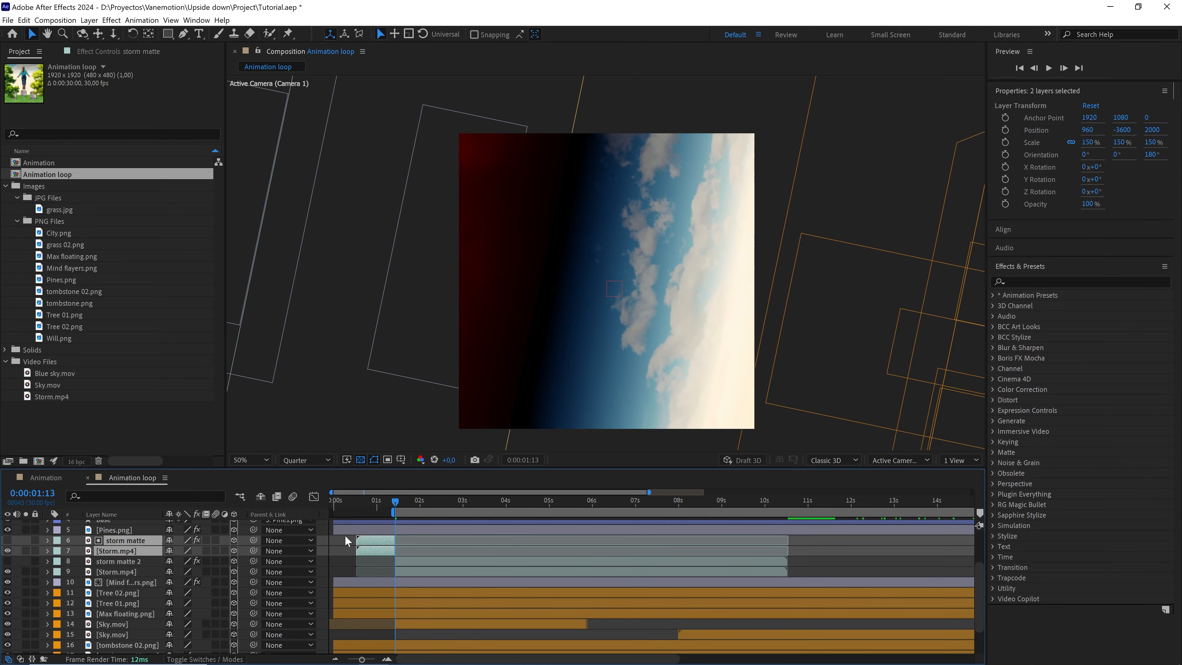
Move the leading storm matte and Storm.mp4 pieces to end at the work area's end, 0:00:17:13, and preview the loop seam
scroll(657, 550, "down", 2)
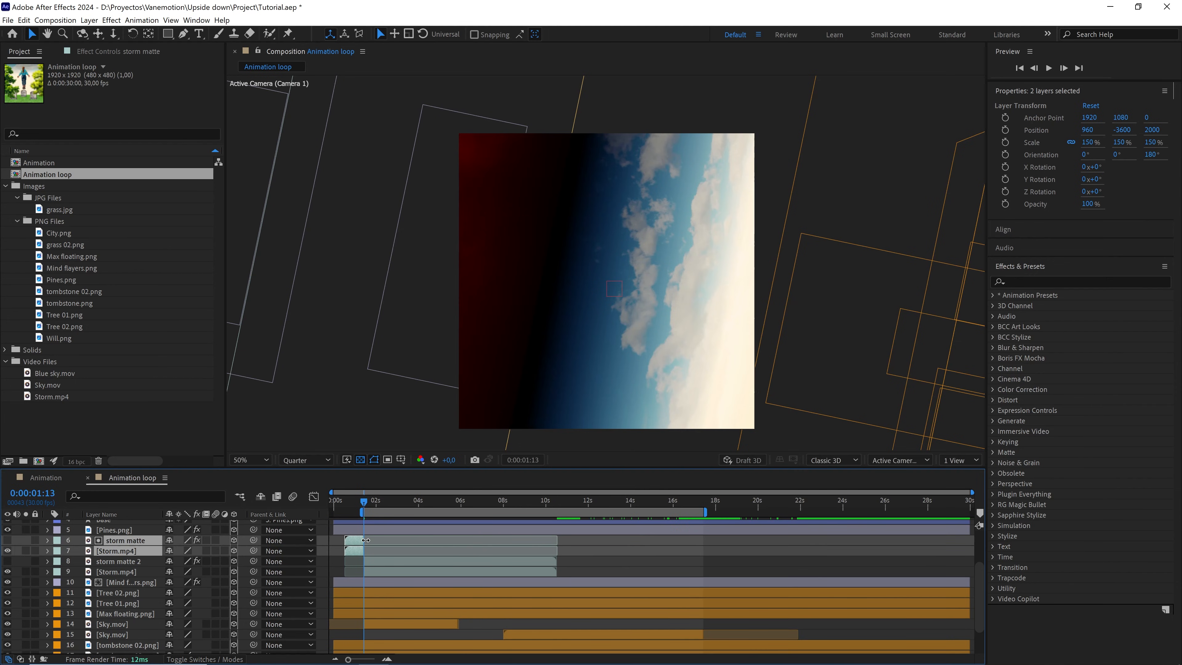
left_click_drag(413, 549, 691, 550)
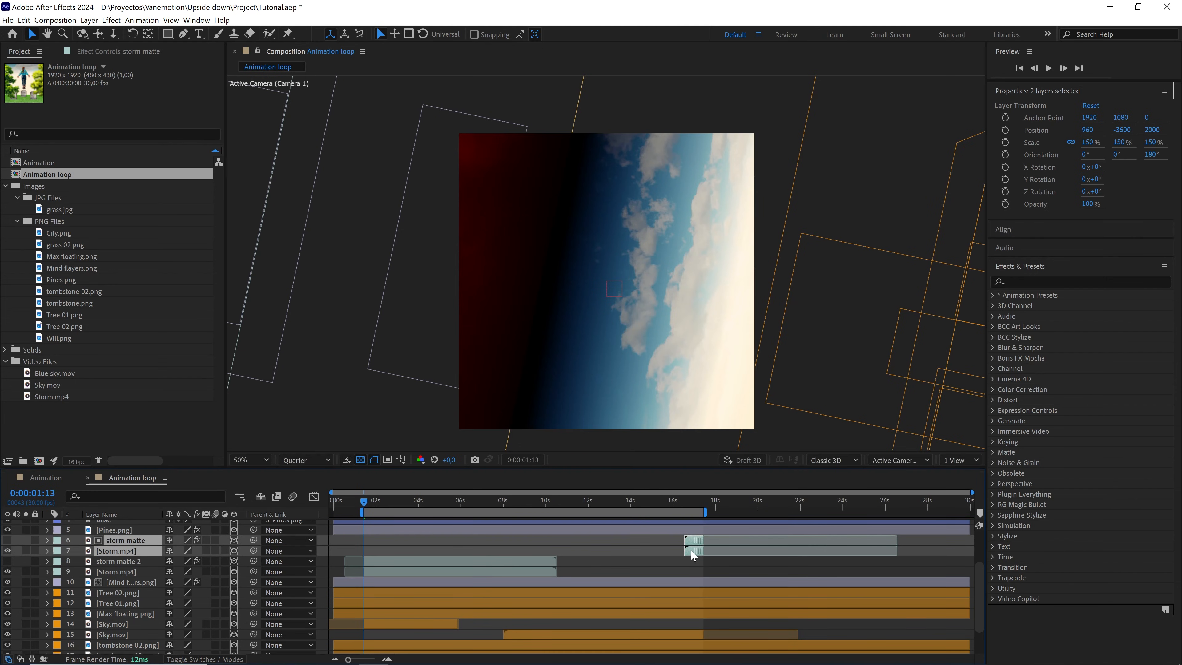
scroll(694, 550, "up", 3)
scroll(698, 552, "up", 2)
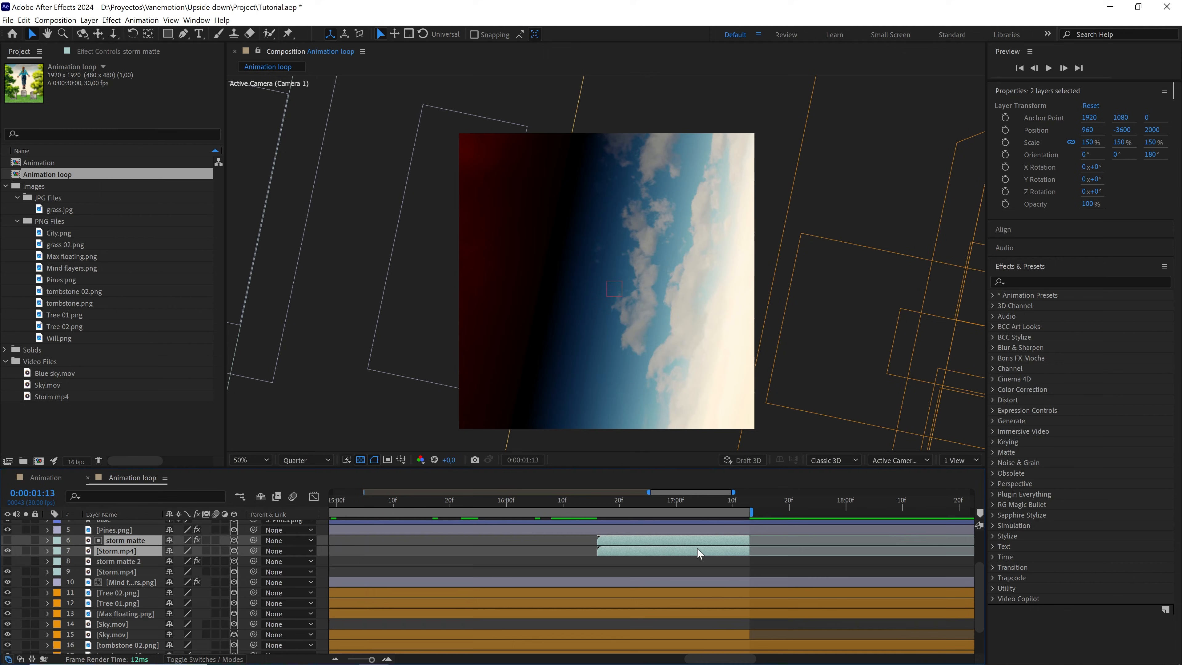
left_click_drag(743, 503, 673, 507)
key("space")
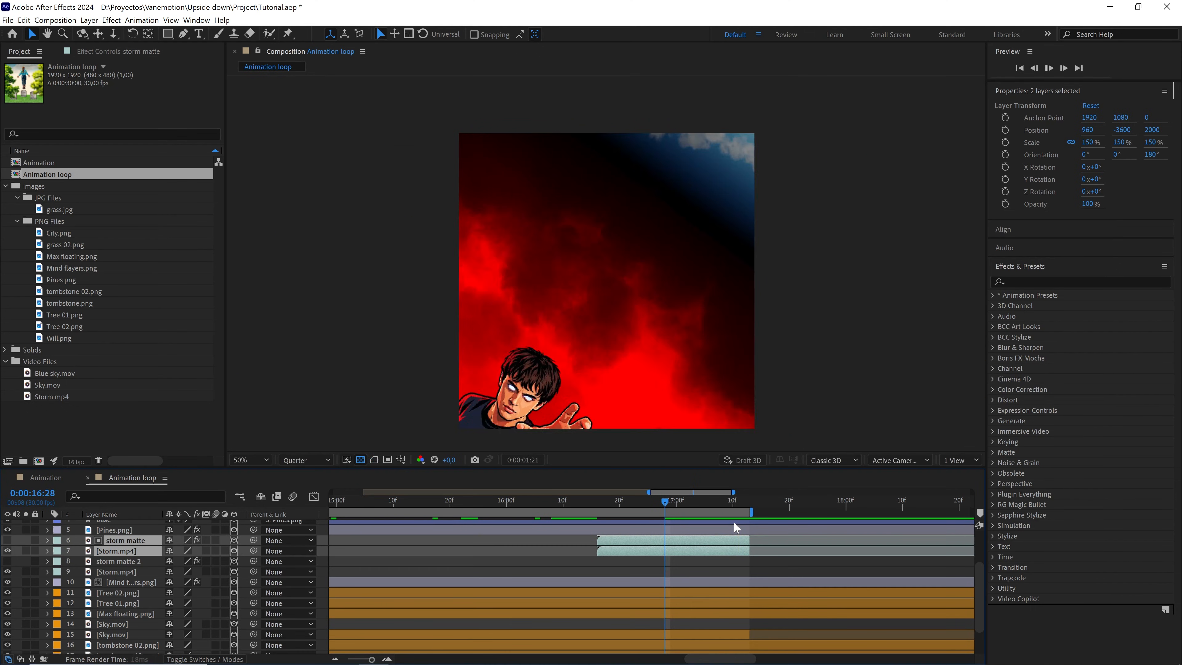
Preview the animation from 0:00:16:06 across the loop seam to check the repositioned storm footage
key("space")
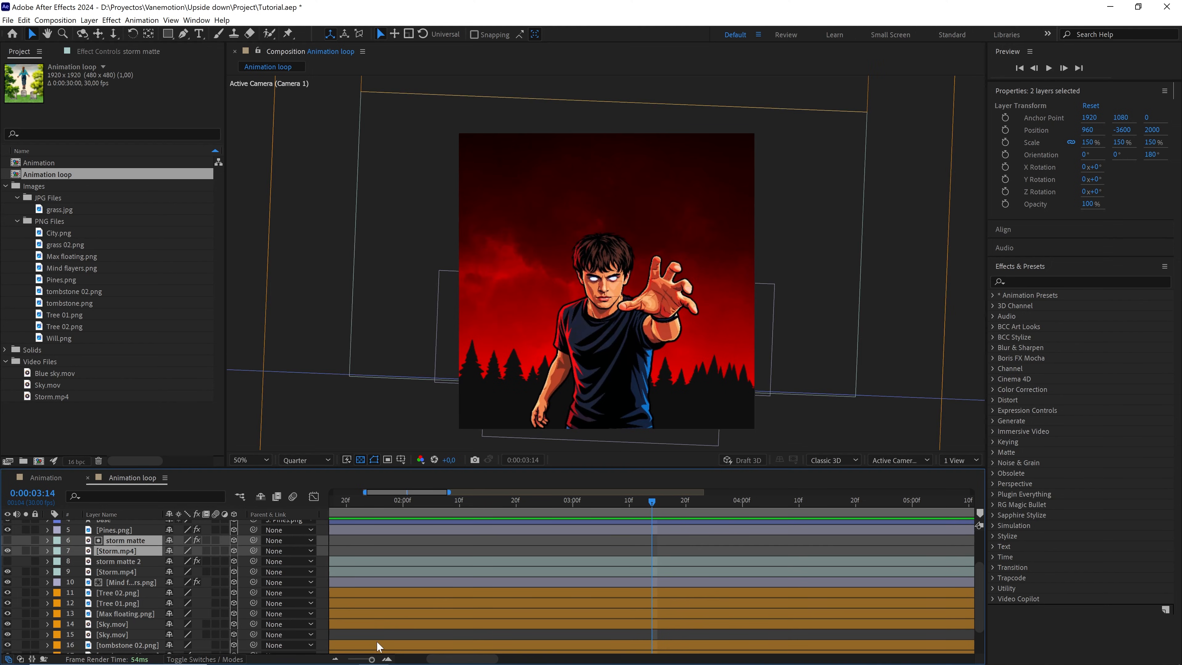
left_click_drag(372, 660, 350, 659)
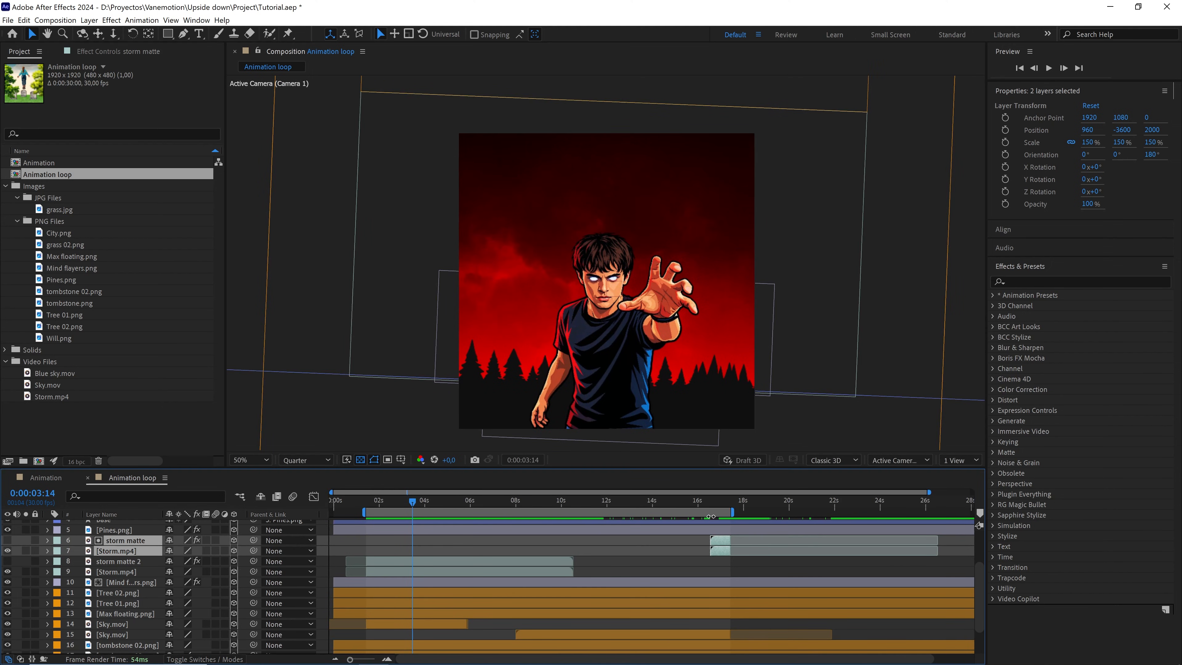
left_click(703, 501)
key("space")
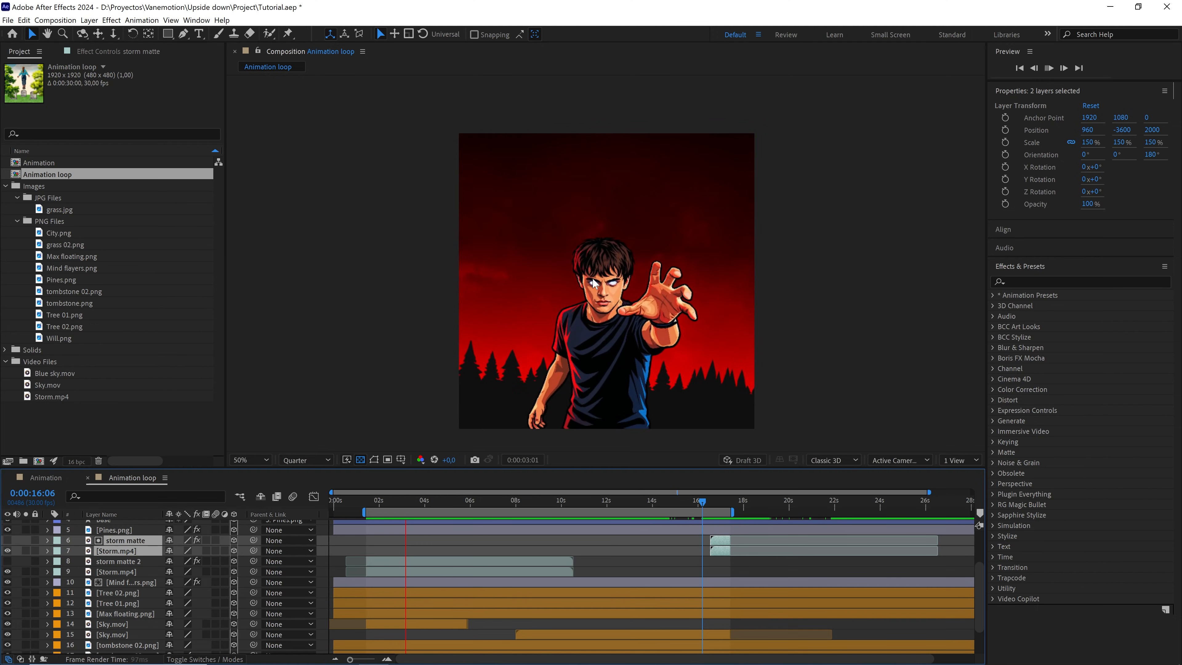
key("space")
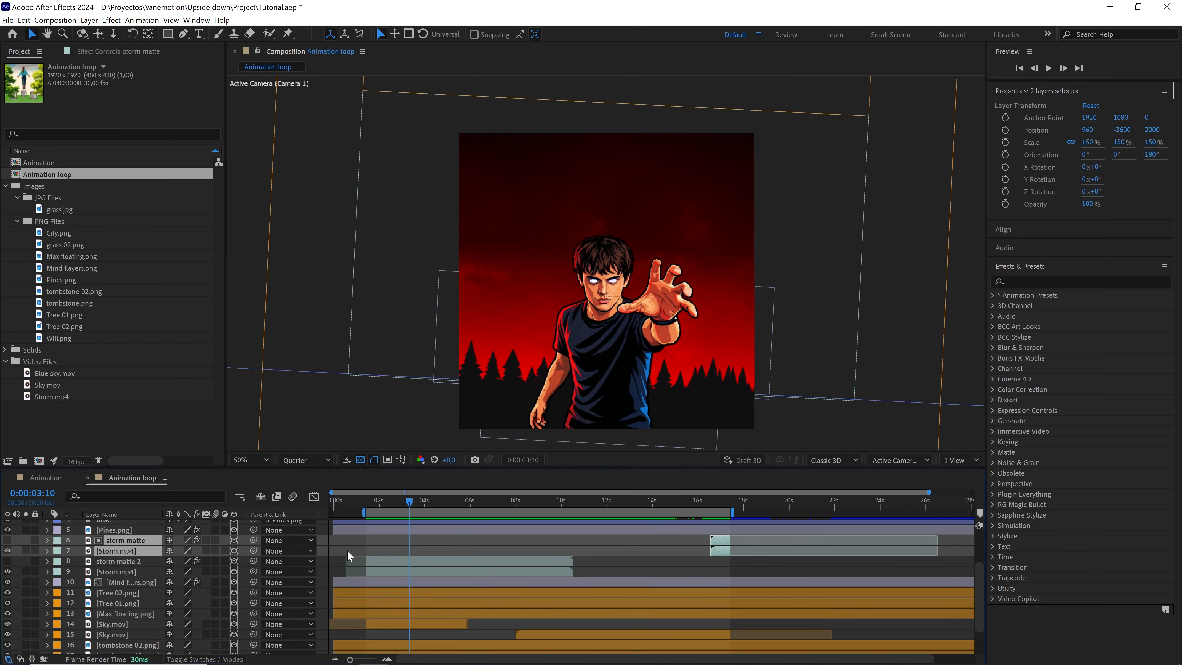
left_click(340, 560)
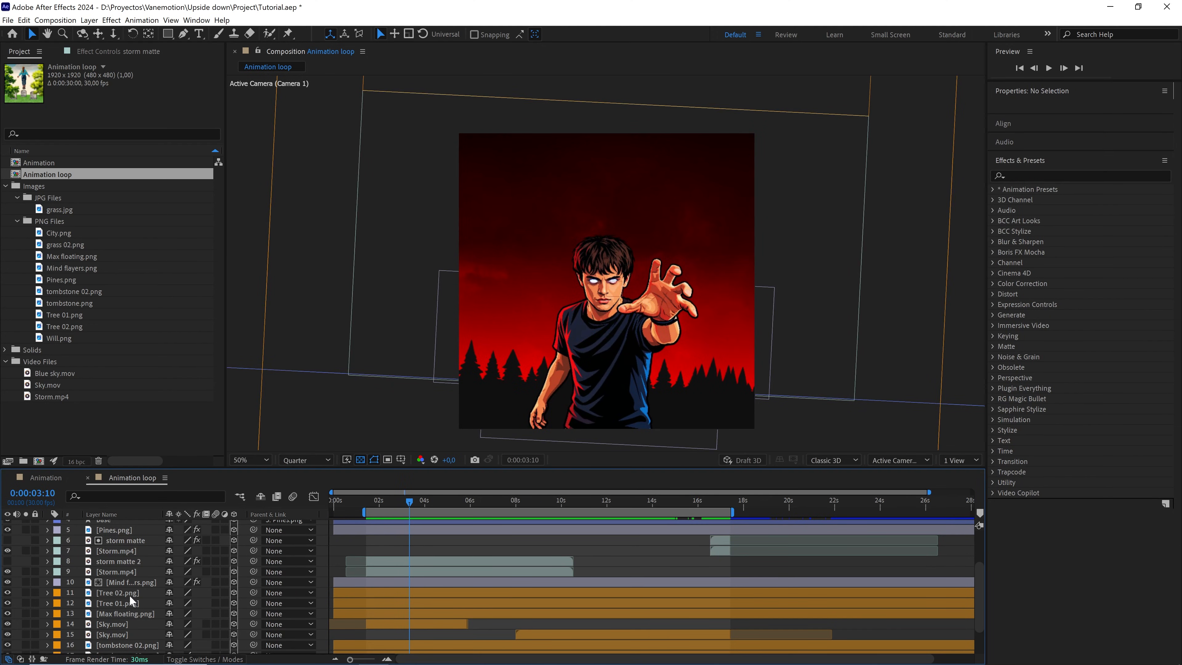
Set storm matte 2 as the track matte of the Mind flayers.png layer and preview the loop from 0:00:15:26
left_click(132, 581)
key("F4")
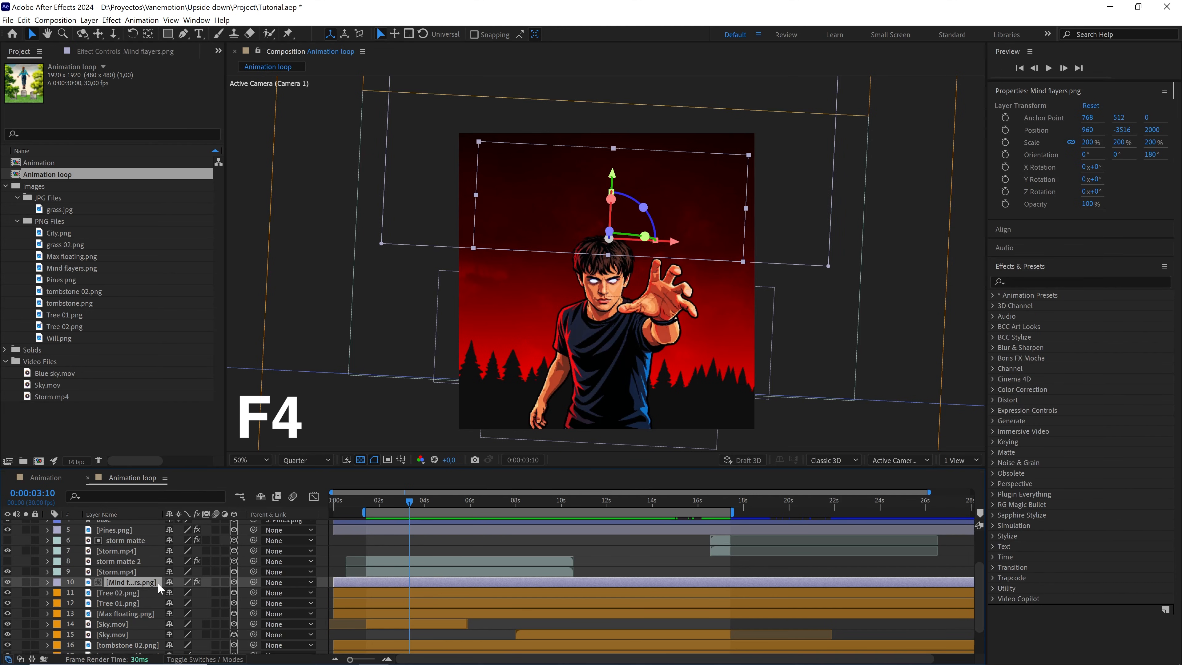
left_click(111, 561)
left_click(120, 581)
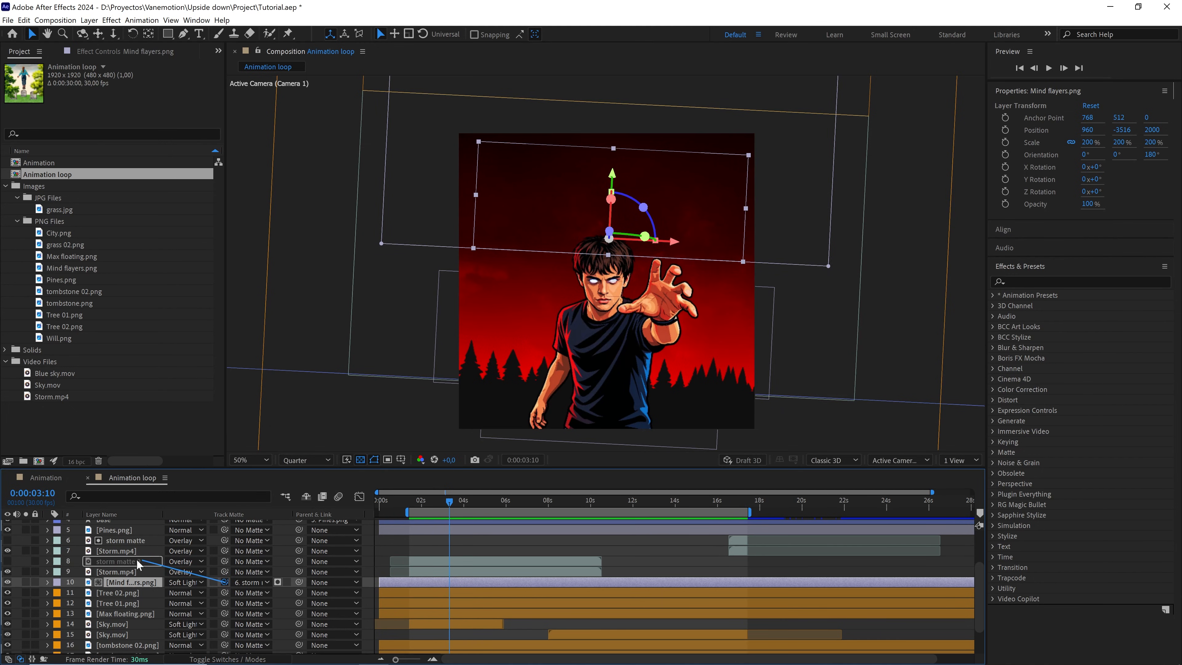
left_click_drag(137, 562, 134, 564)
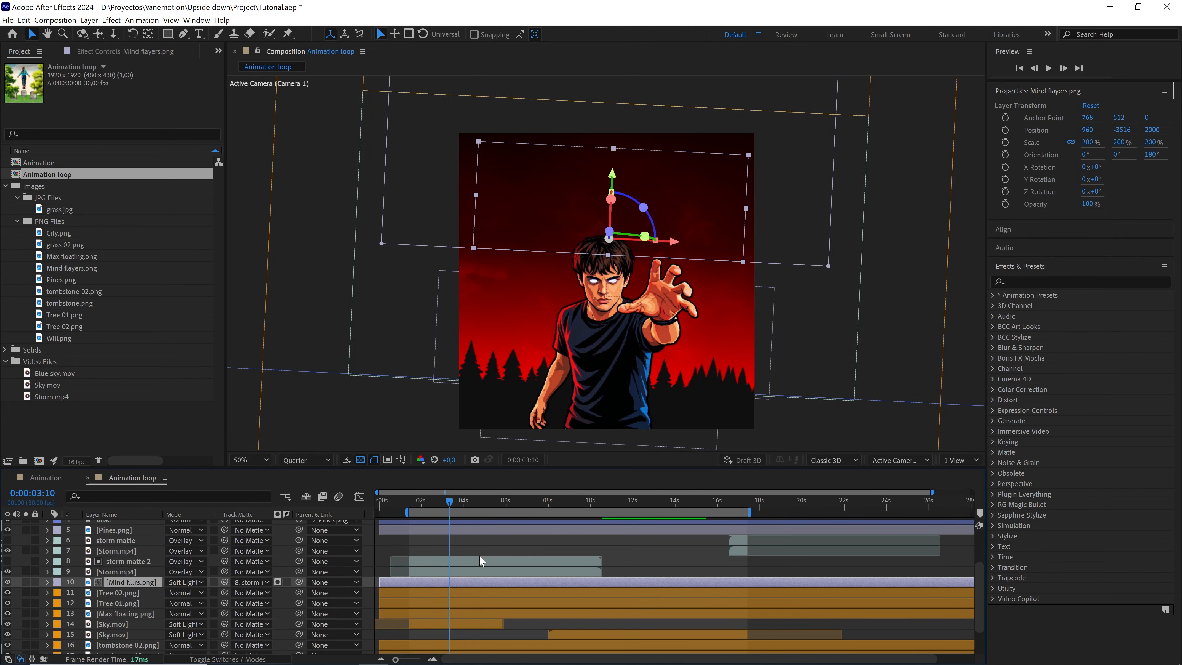
key("space")
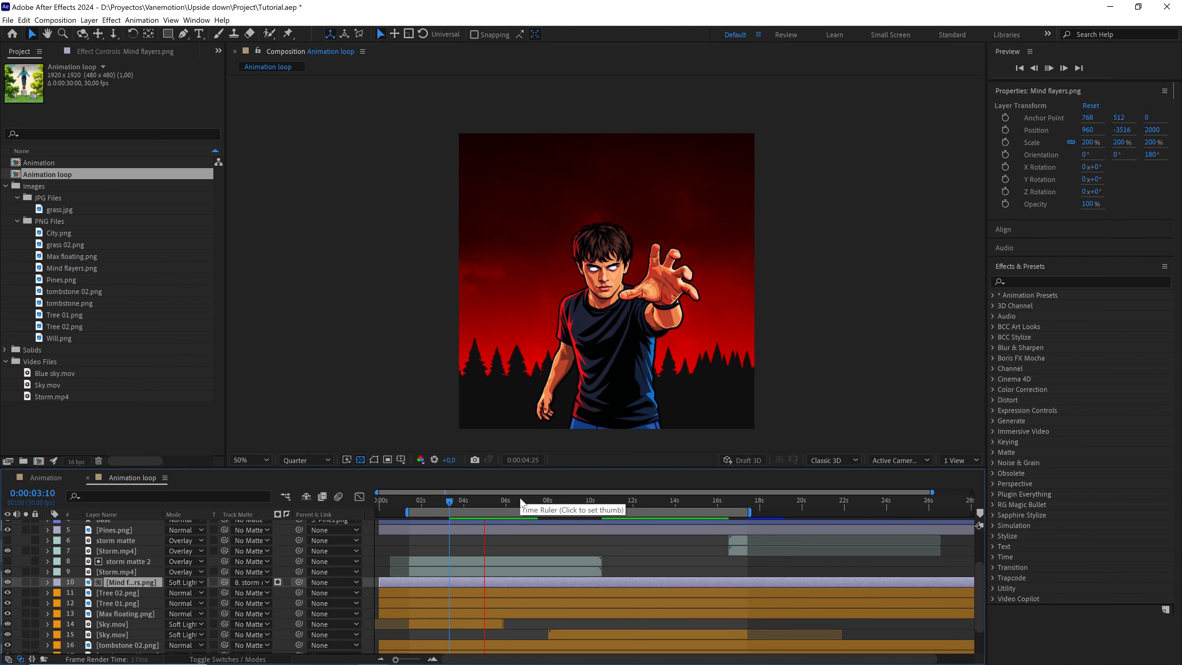
key("space")
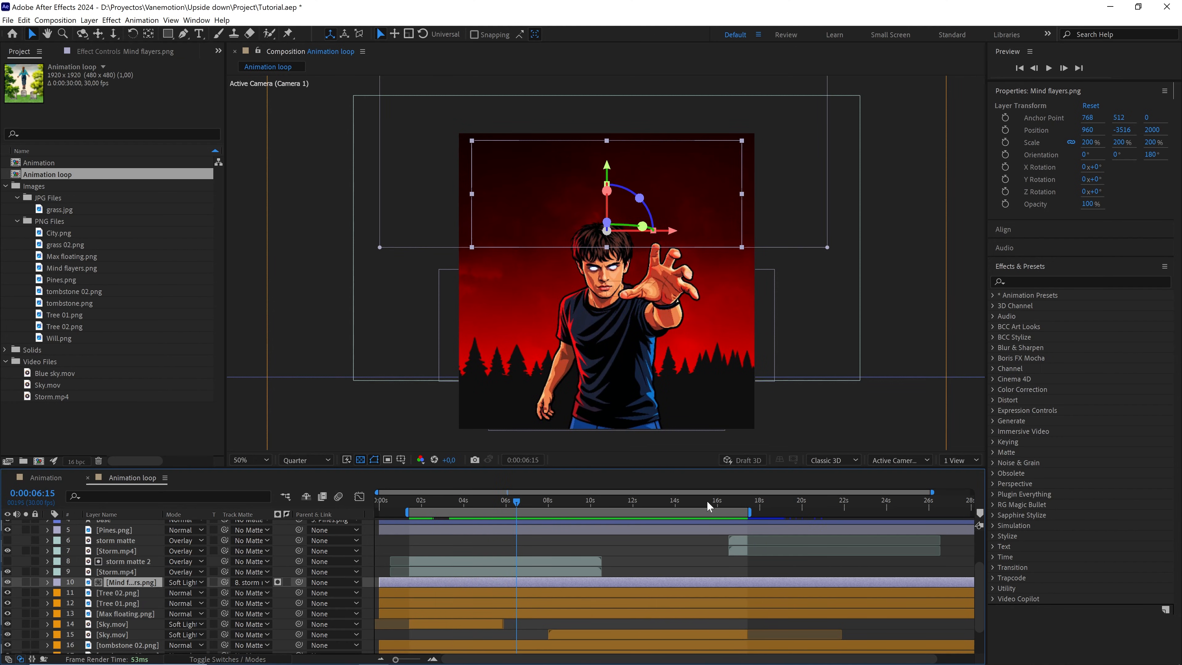
left_click(715, 502)
key("space")
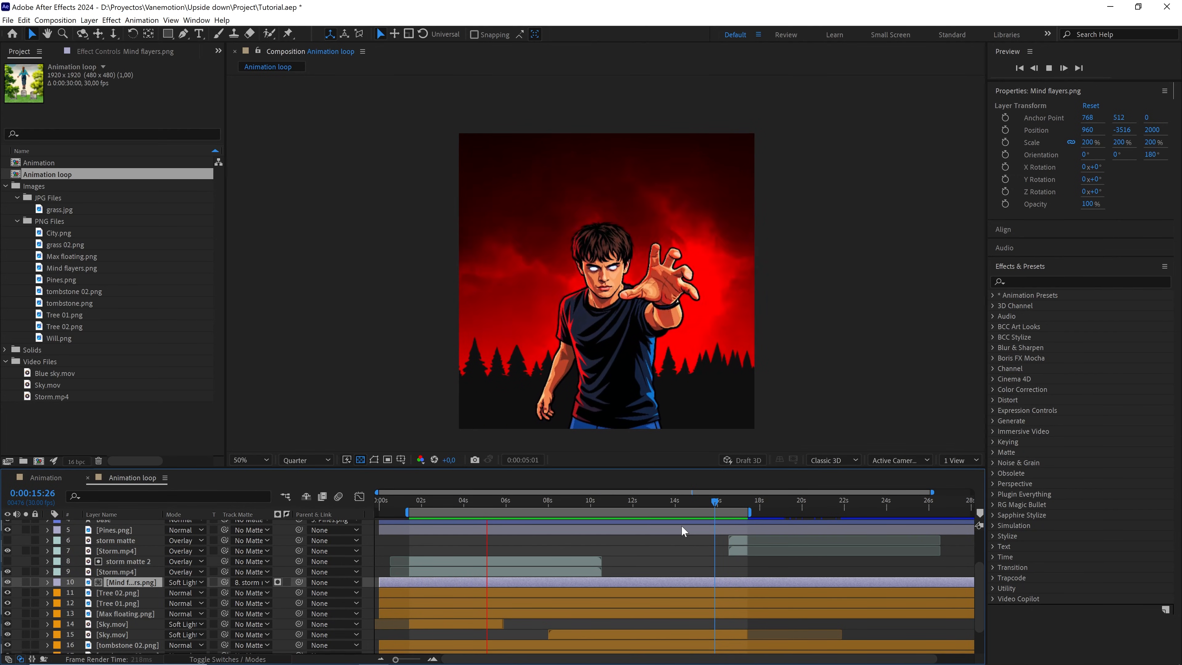
left_click(515, 502)
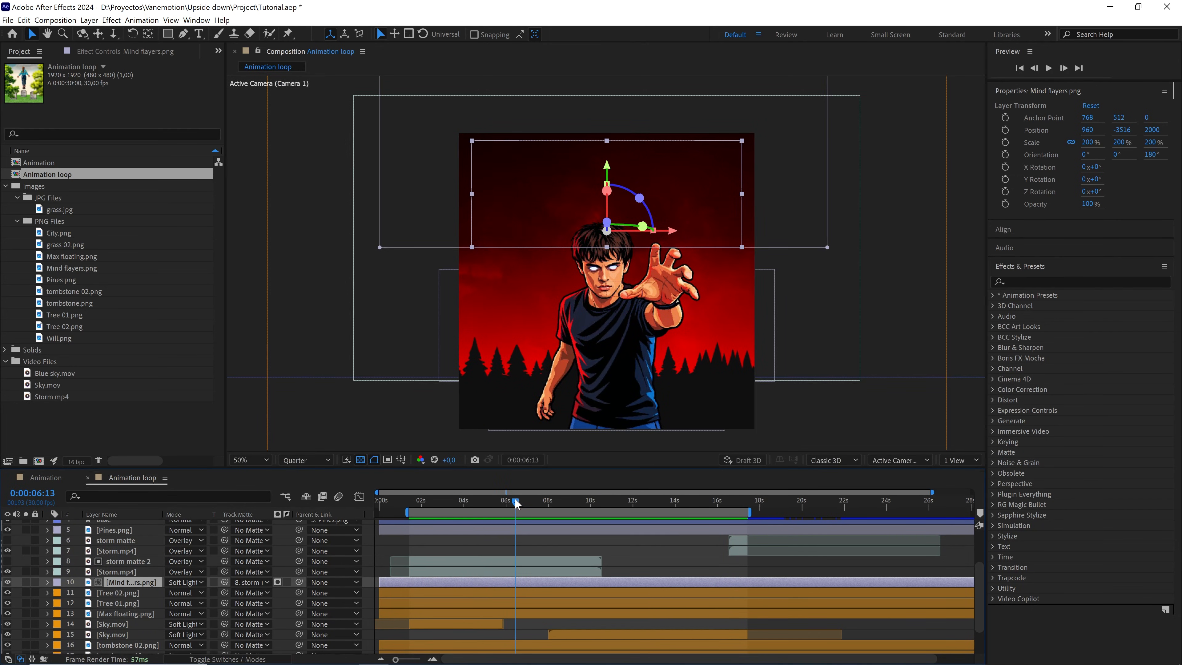
left_click_drag(514, 500, 526, 508)
Duplicate the Null 1 layer and remove all Position and Z Rotation keyframes from the copy at 0:00:21:25
scroll(119, 573, "up", 3)
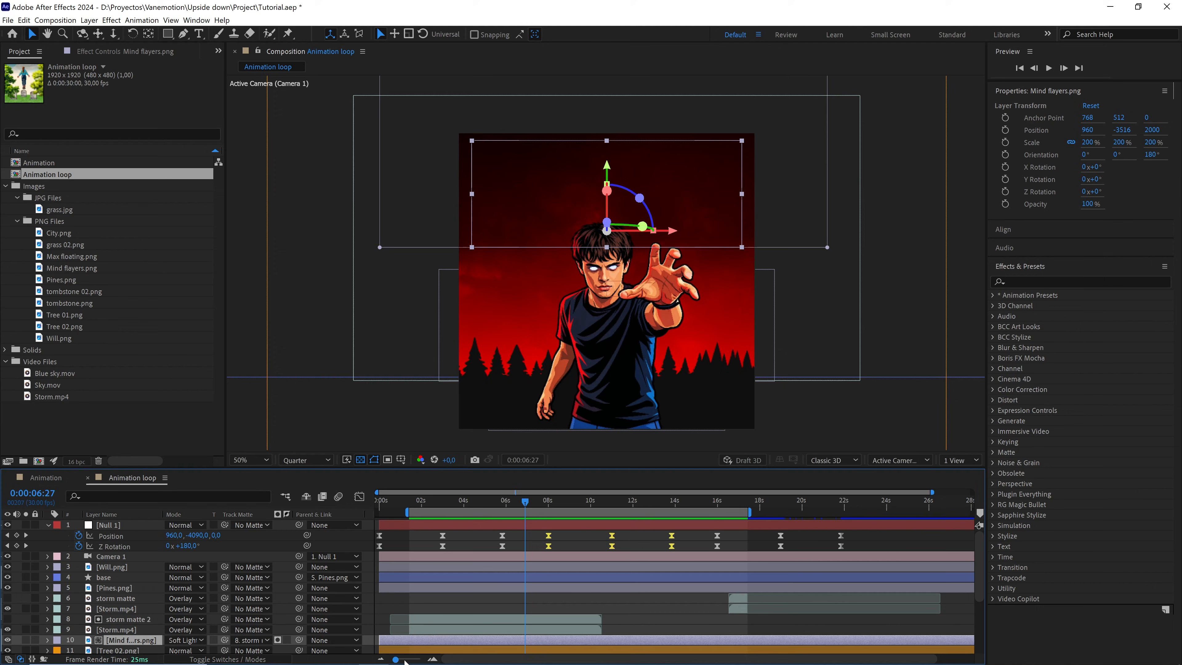
left_click_drag(404, 660, 362, 660)
left_click_drag(790, 513, 804, 508)
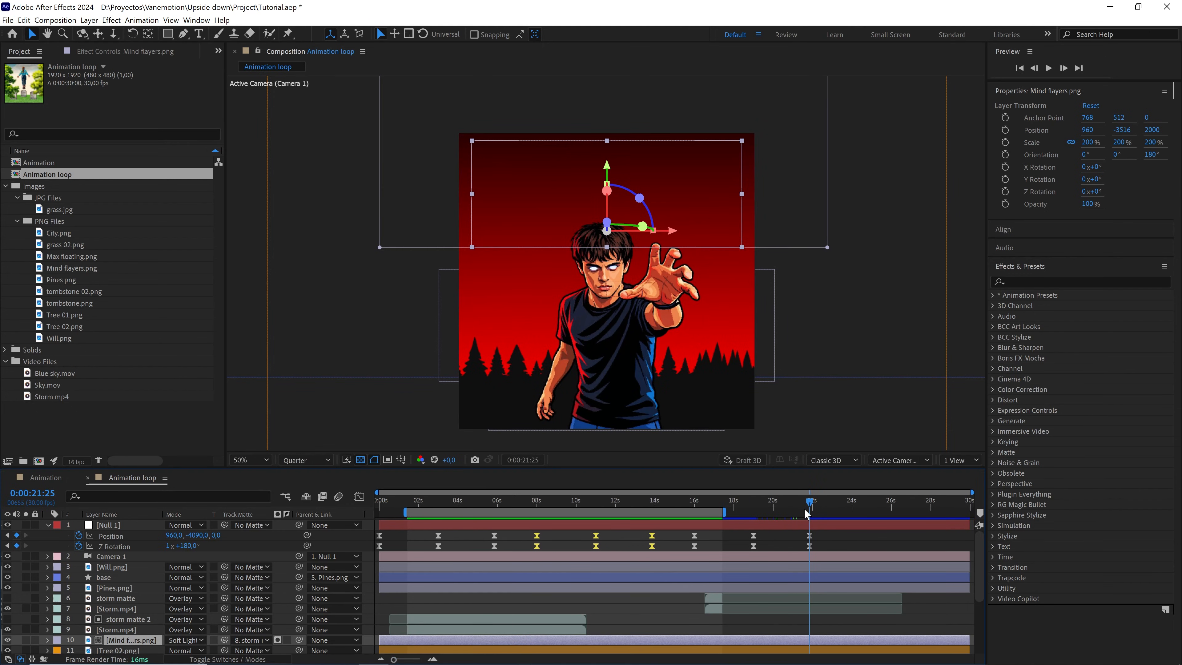
left_click(814, 525)
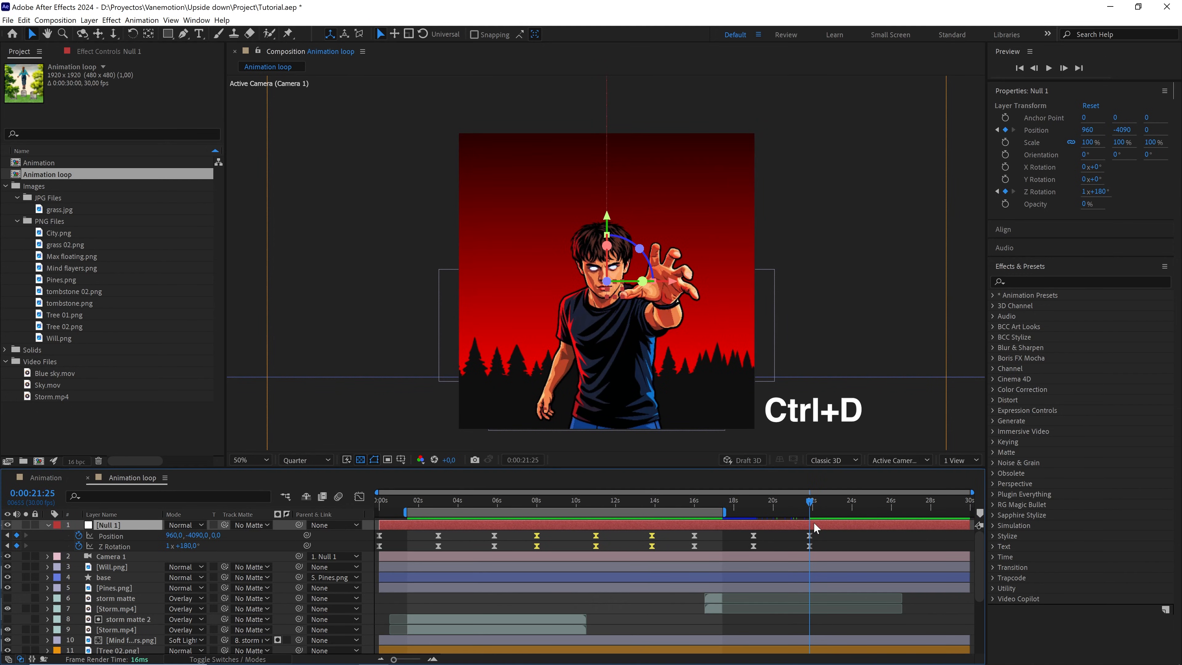
key("ctrl+d")
key("u")
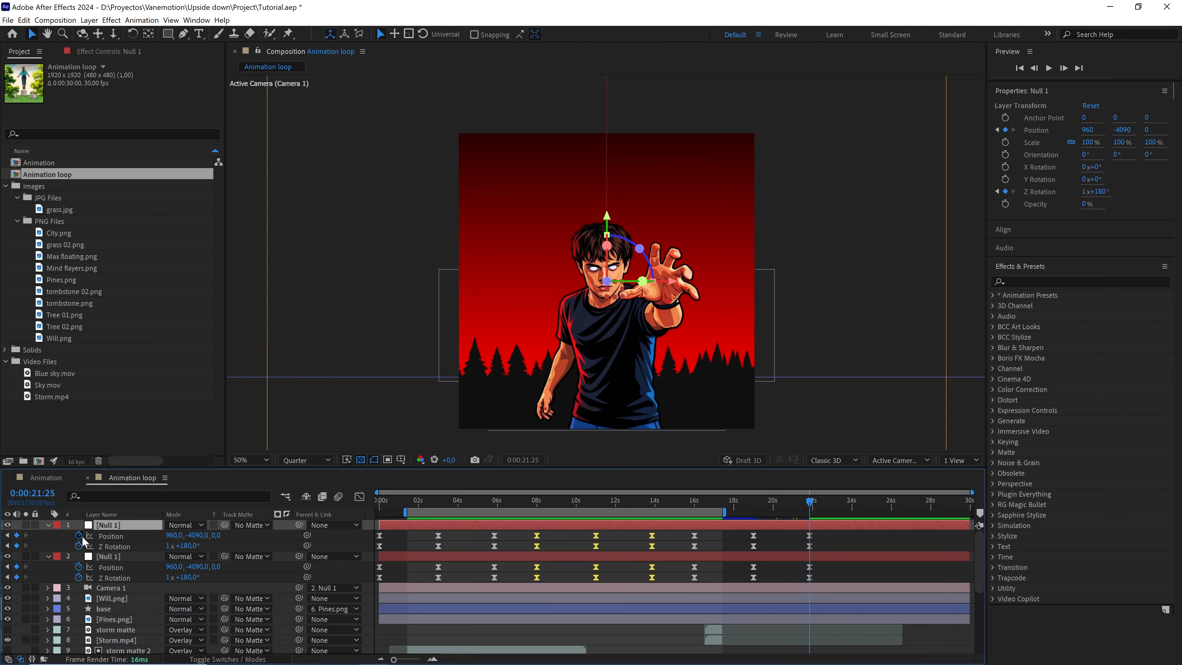
left_click(236, 543)
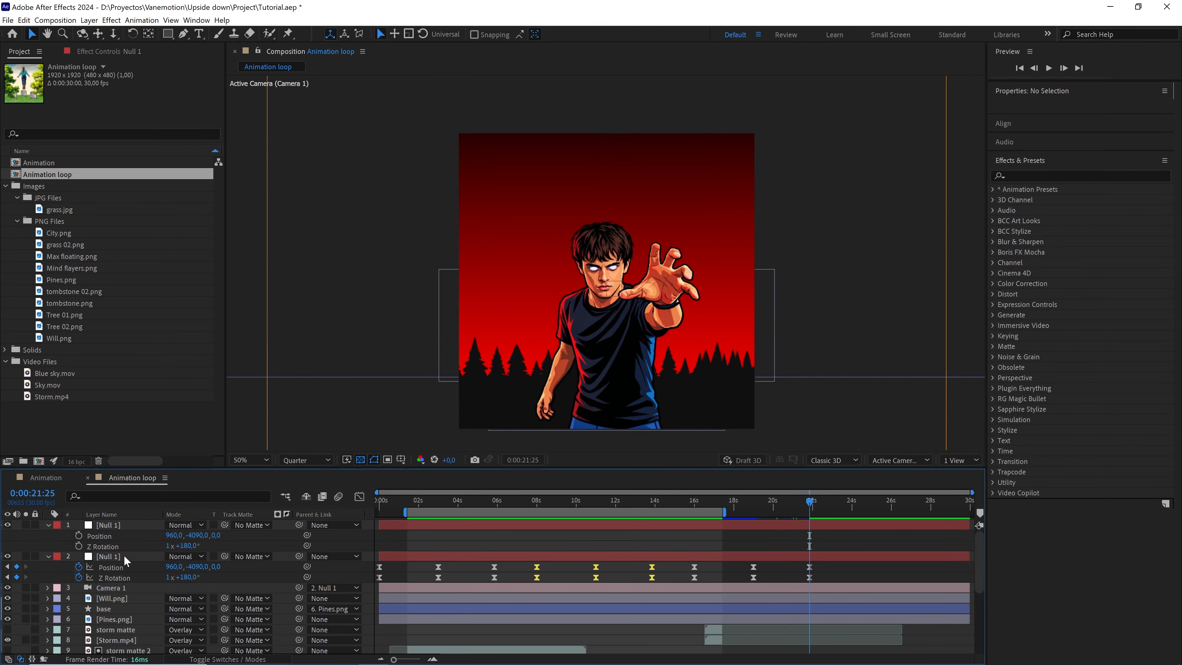
Parent the original Null 1 to the duplicate and add a Position keyframe to the duplicate at 0:00:01:13
left_click(123, 558)
left_click_drag(164, 540, 135, 526)
left_click(407, 503)
scroll(418, 538, "up", 3)
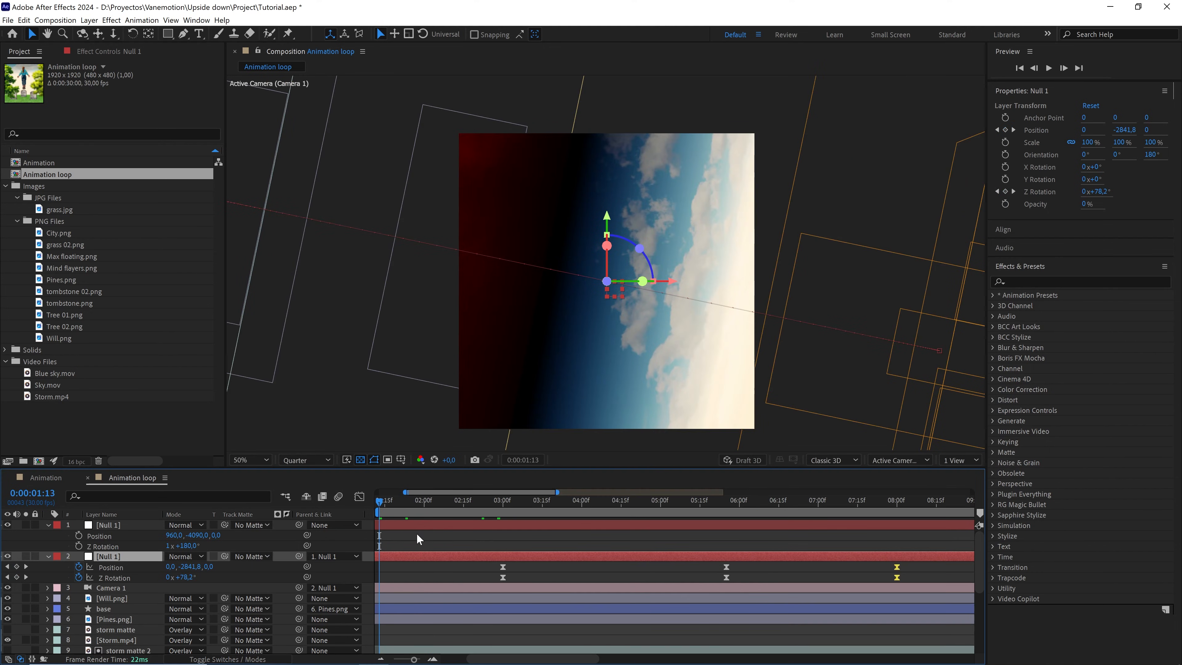
left_click_drag(423, 536, 491, 540)
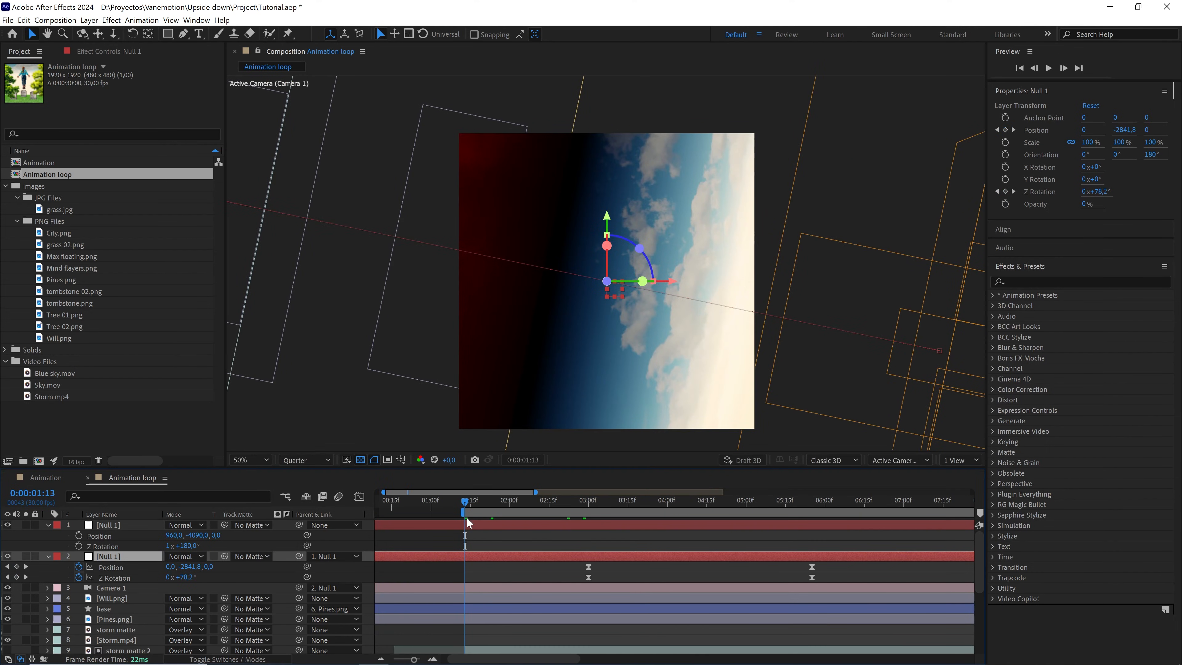
left_click(78, 535)
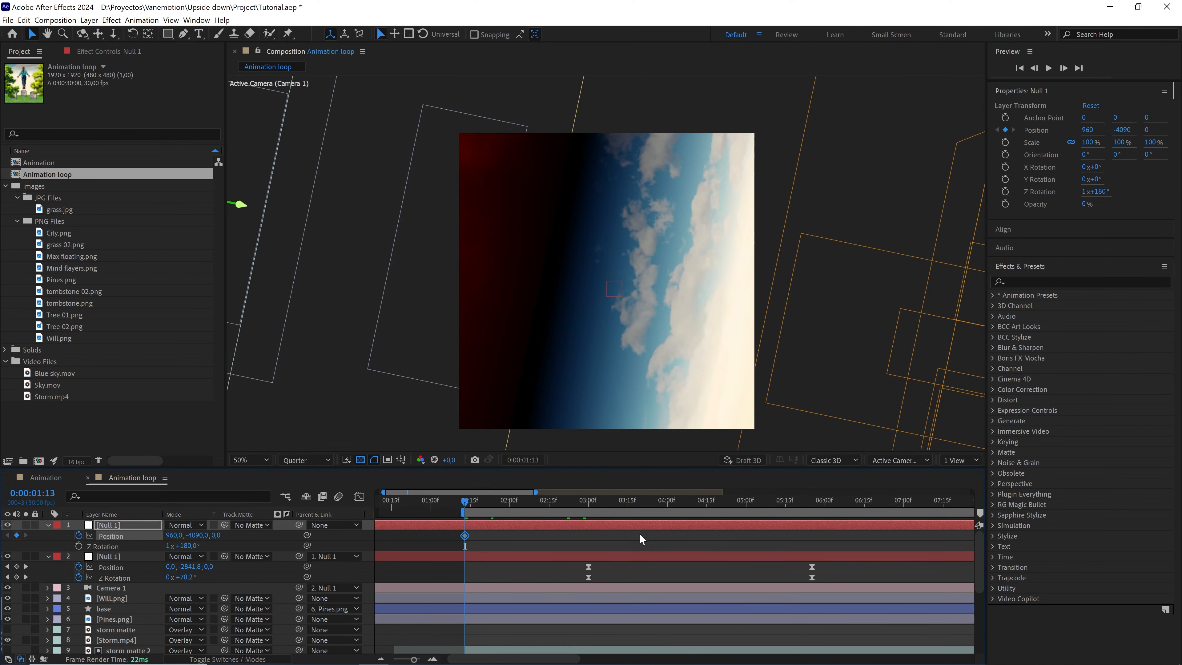
Keyframe the parent null's Z position at 300 at 0:00:09:13, the middle peak of the original null's speed graph
scroll(721, 541, "down", 4)
left_click_drag(623, 564, 567, 580)
left_click(359, 497)
scroll(621, 559, "up", 2)
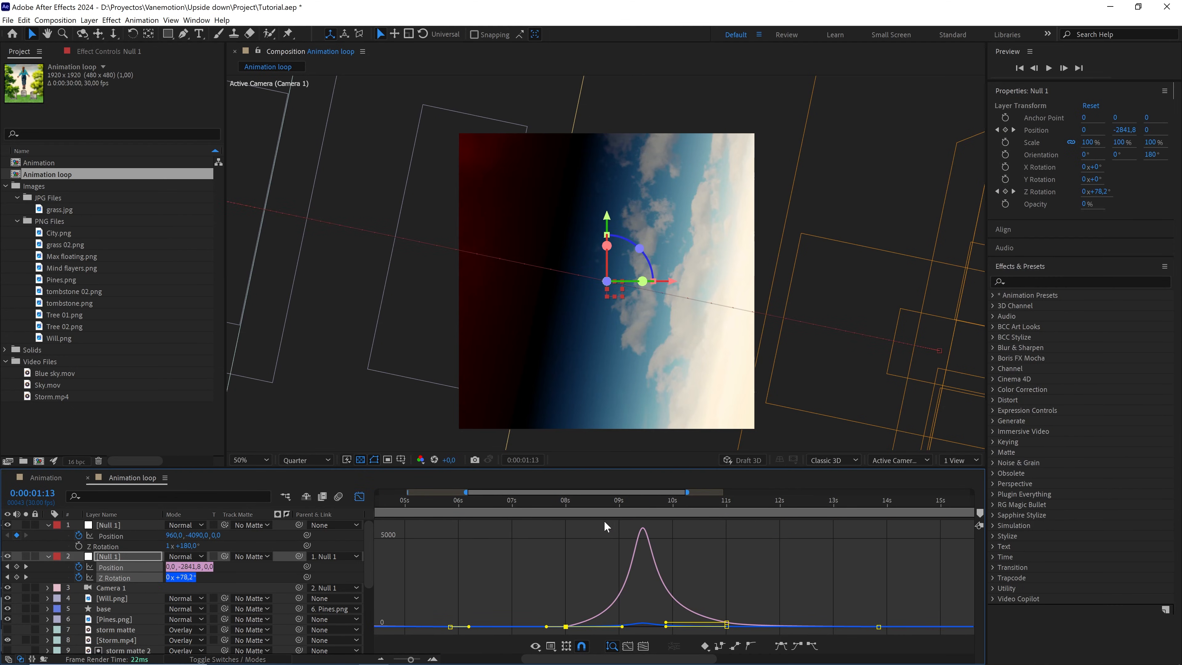
left_click_drag(594, 508, 629, 508)
scroll(628, 512, "up", 3)
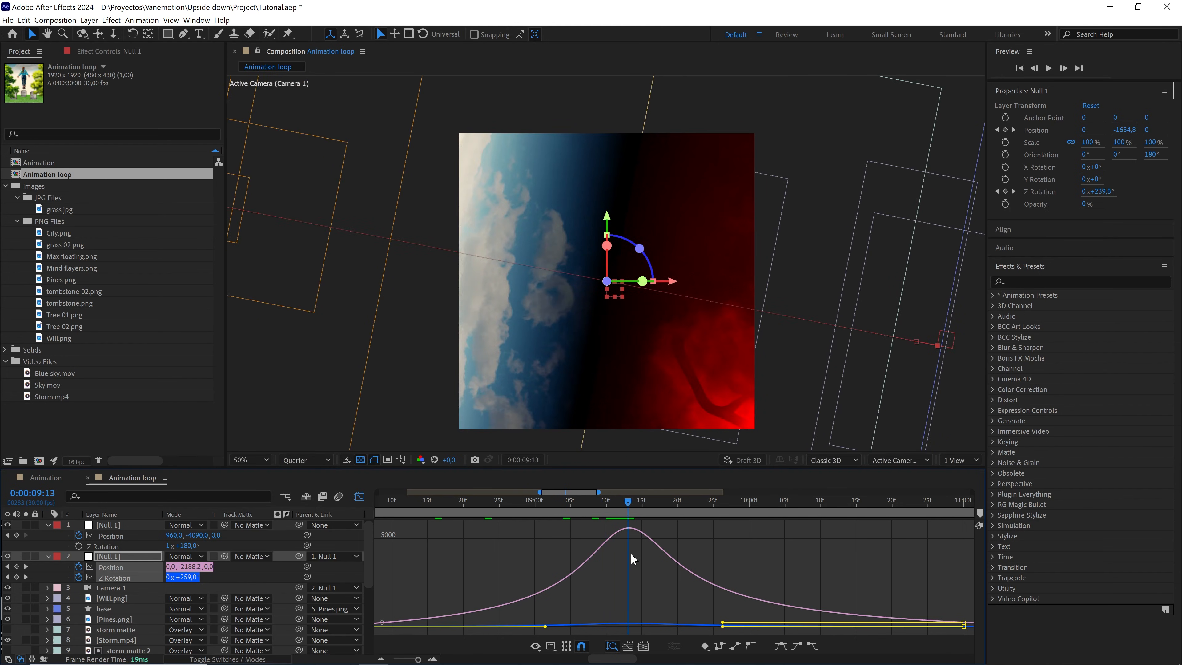
scroll(631, 545, "down", 6)
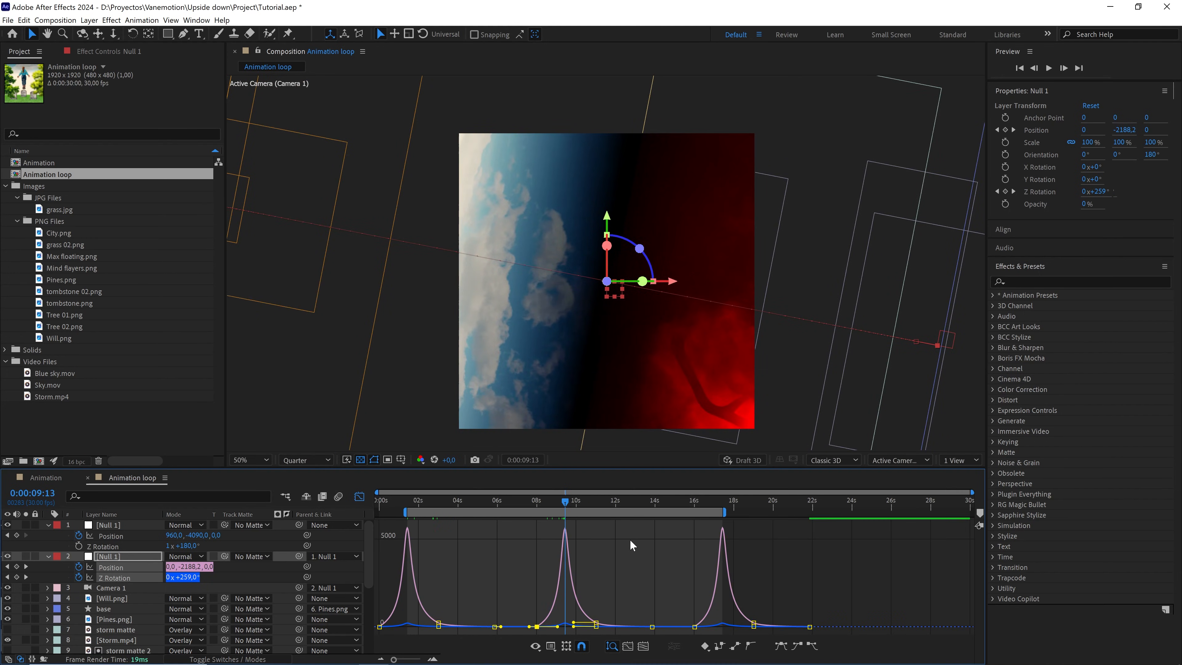
left_click(360, 498)
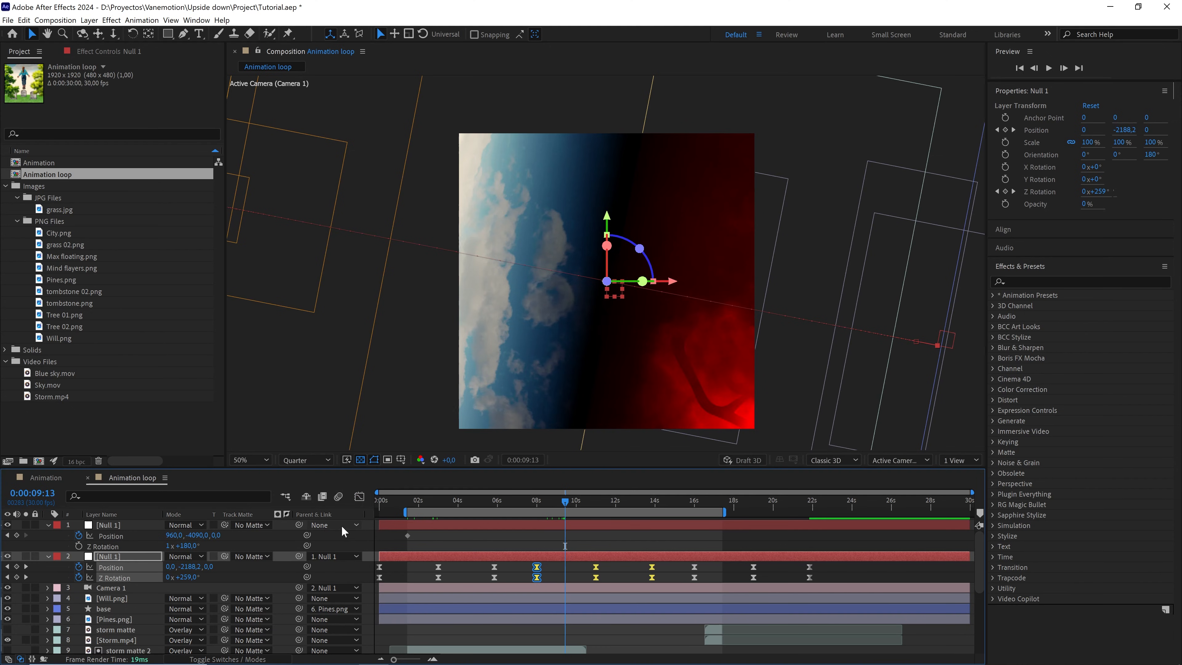
left_click_drag(224, 536, 333, 529)
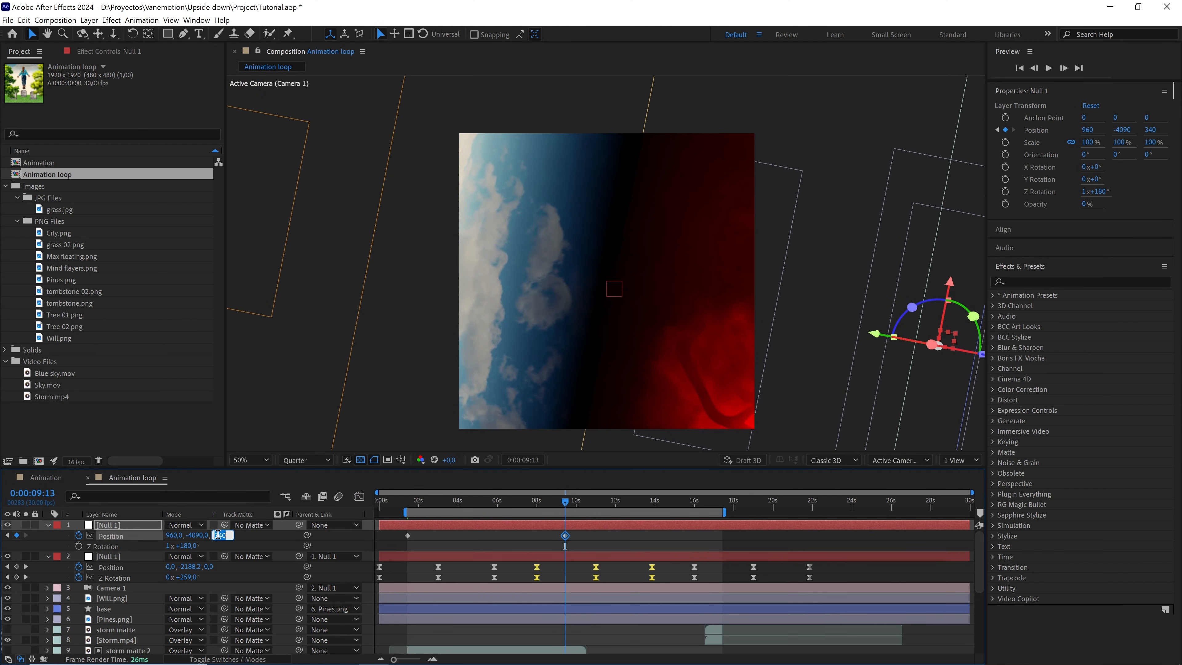
left_click(254, 546)
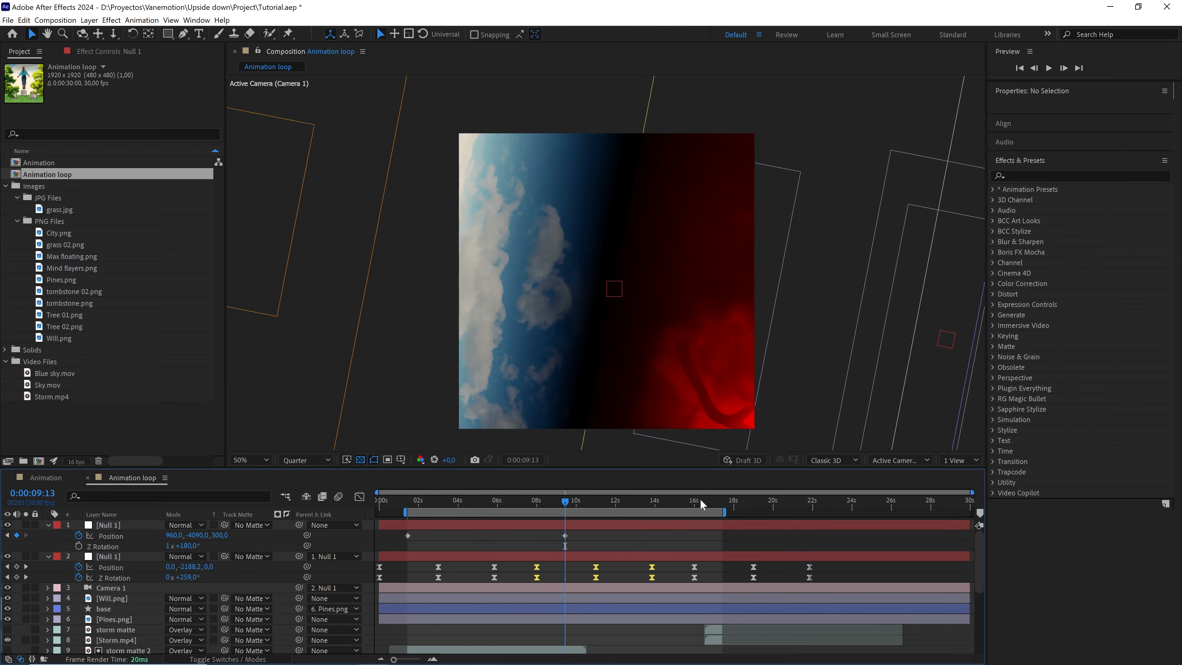
Copy the parent null's first Position keyframe to the work area's end at 0:00:17:13 and preview the motion from 0:00:12:22
left_click_drag(702, 504, 722, 504)
scroll(734, 531, "up", 3)
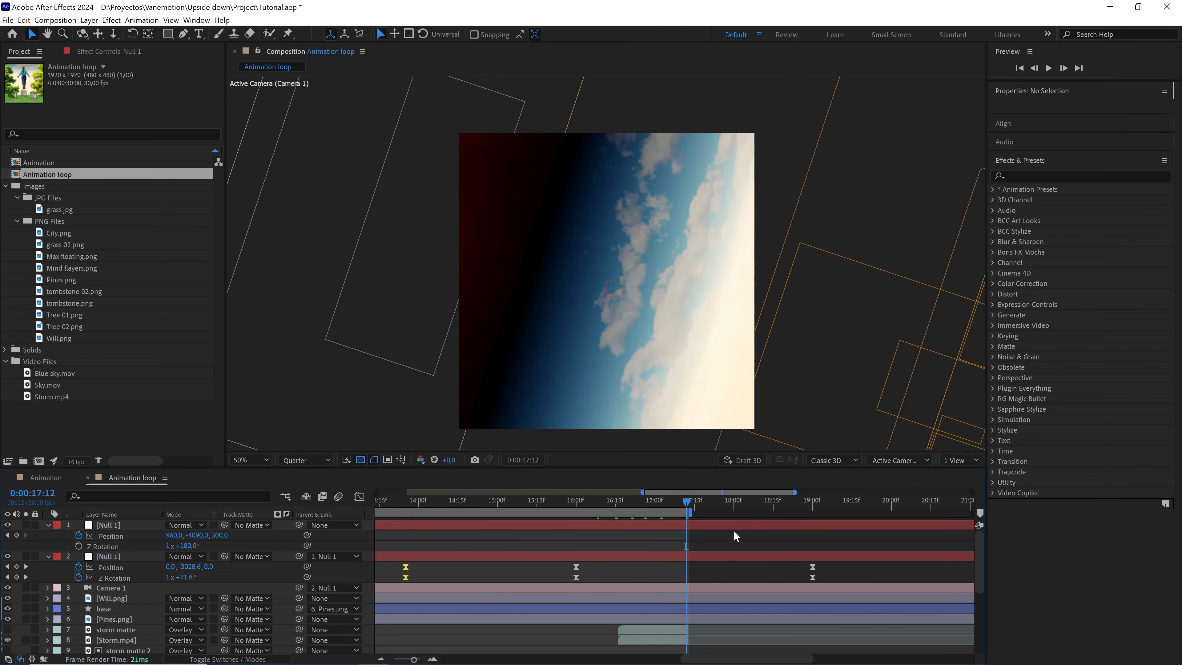
left_click_drag(637, 502, 641, 502)
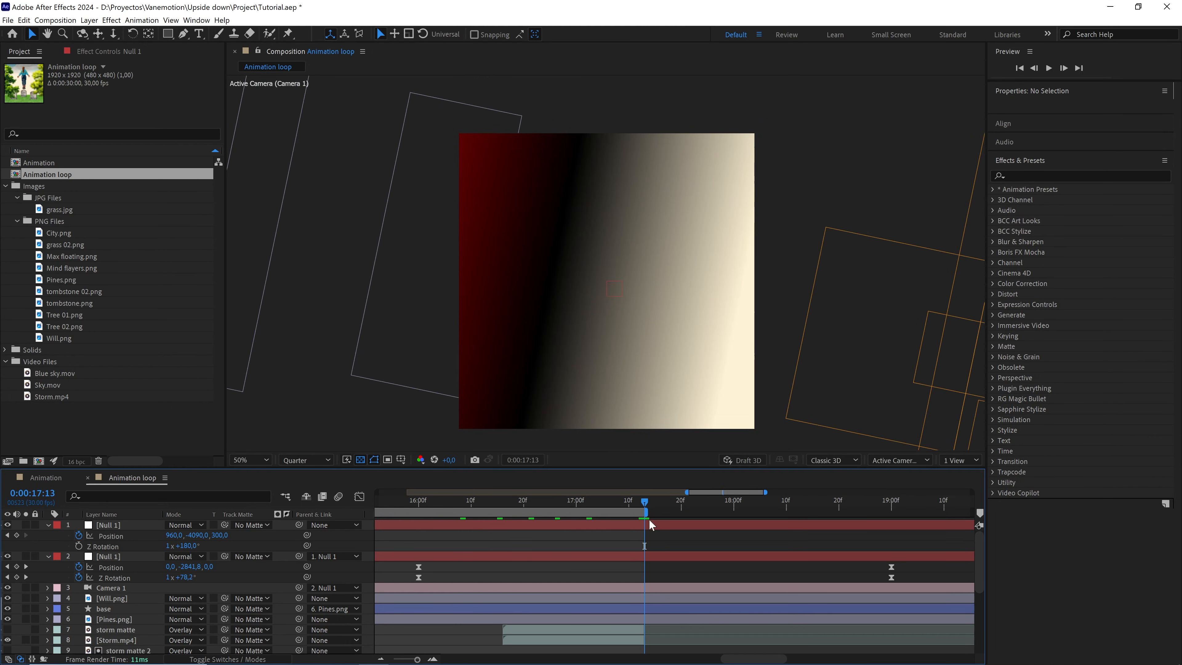
scroll(661, 537, "down", 5)
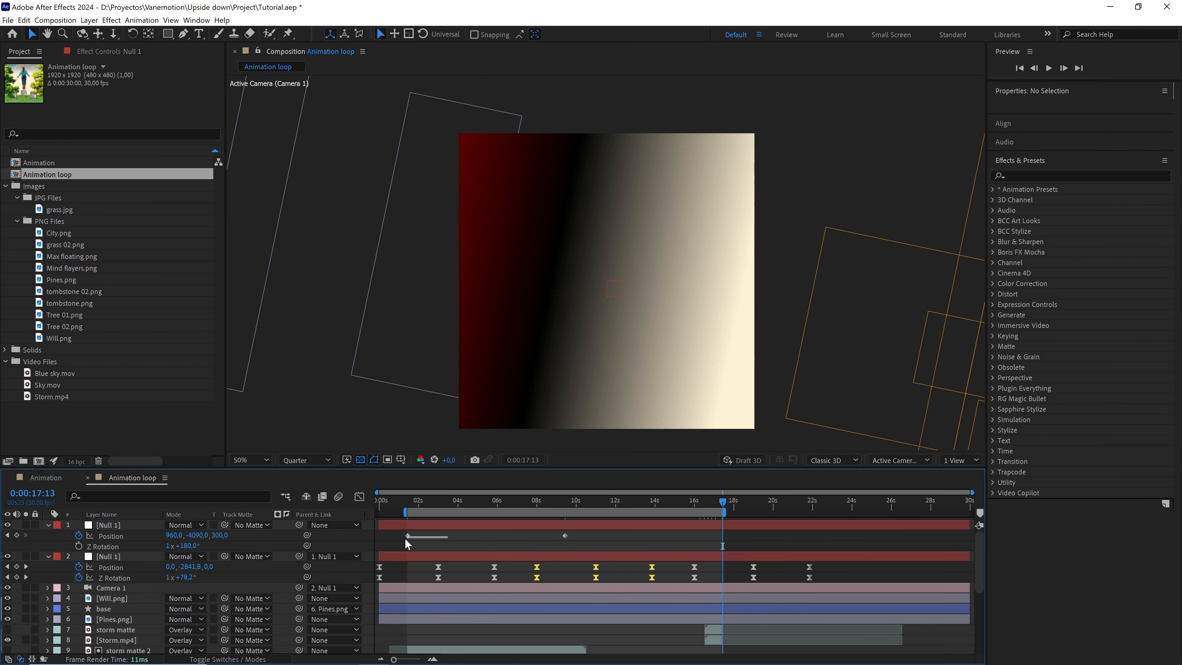
left_click(407, 537)
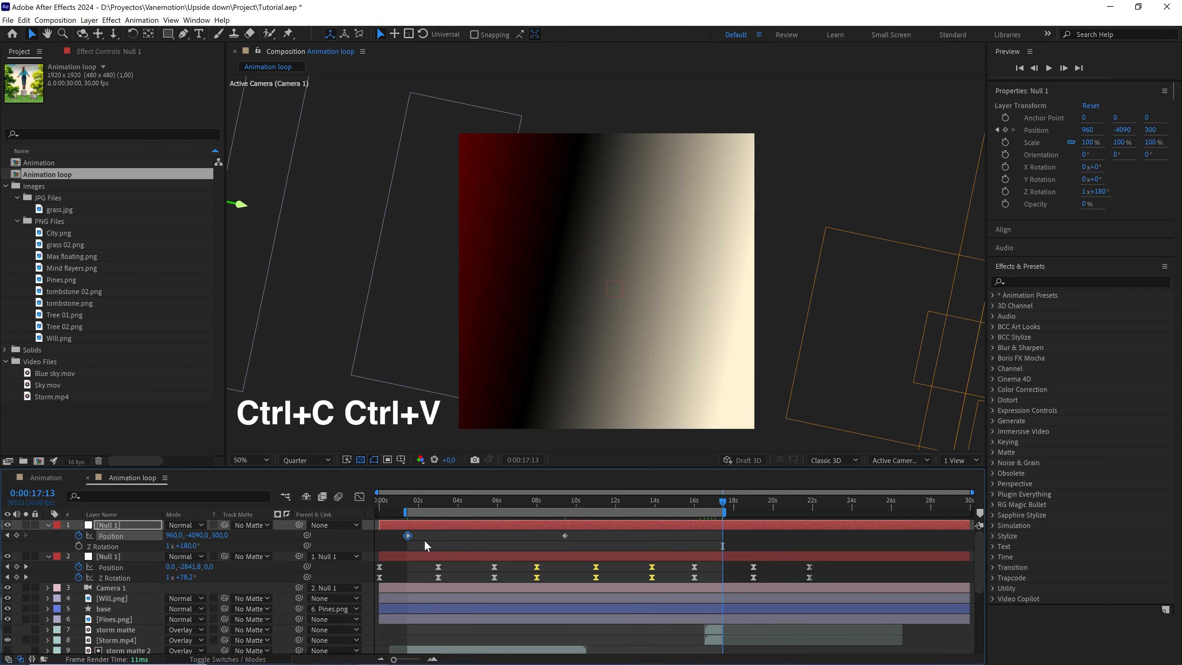
key("ctrl+v")
left_click_drag(717, 507, 625, 510)
left_click(589, 543)
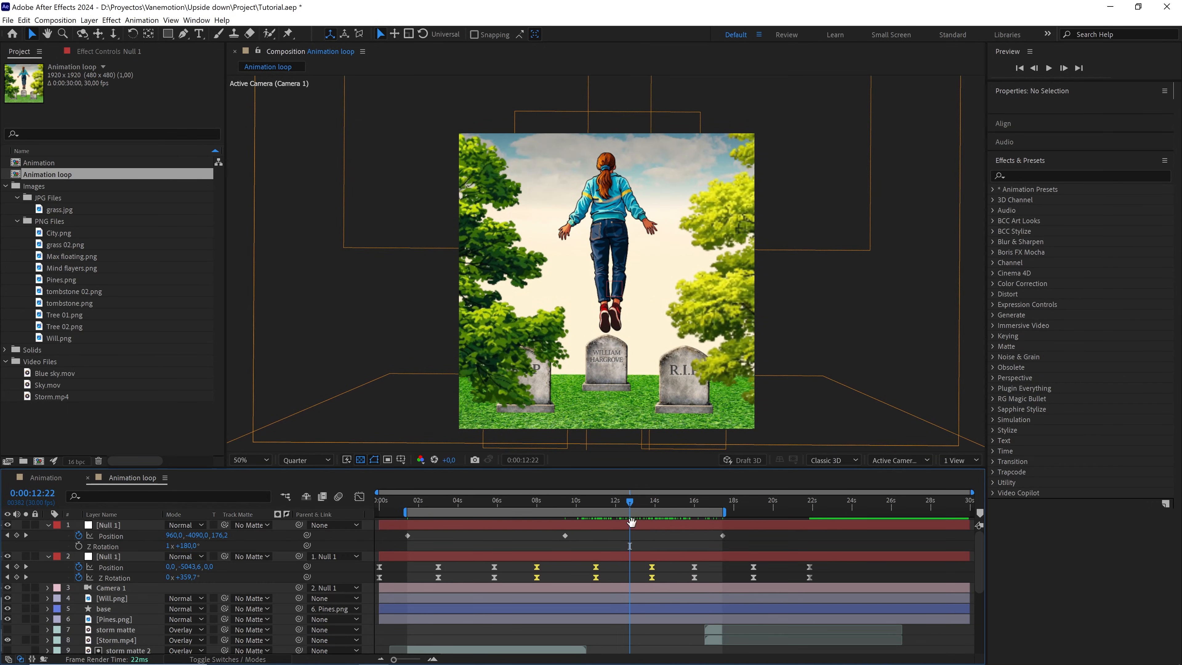
key("space")
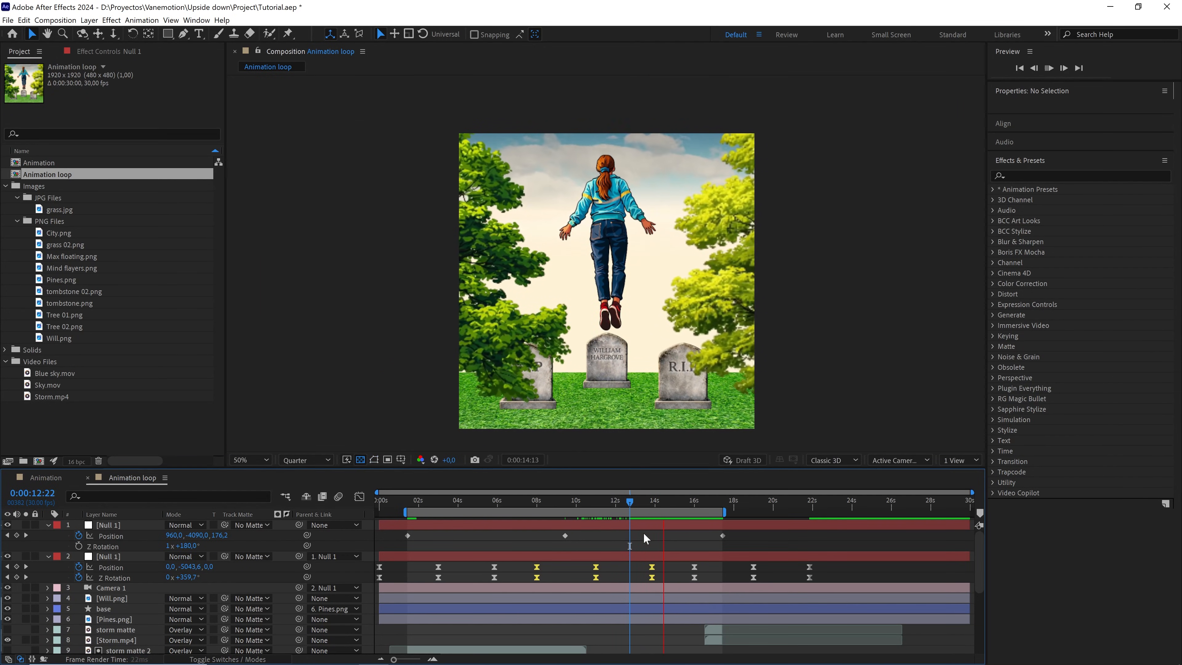
left_click_drag(632, 505, 408, 505)
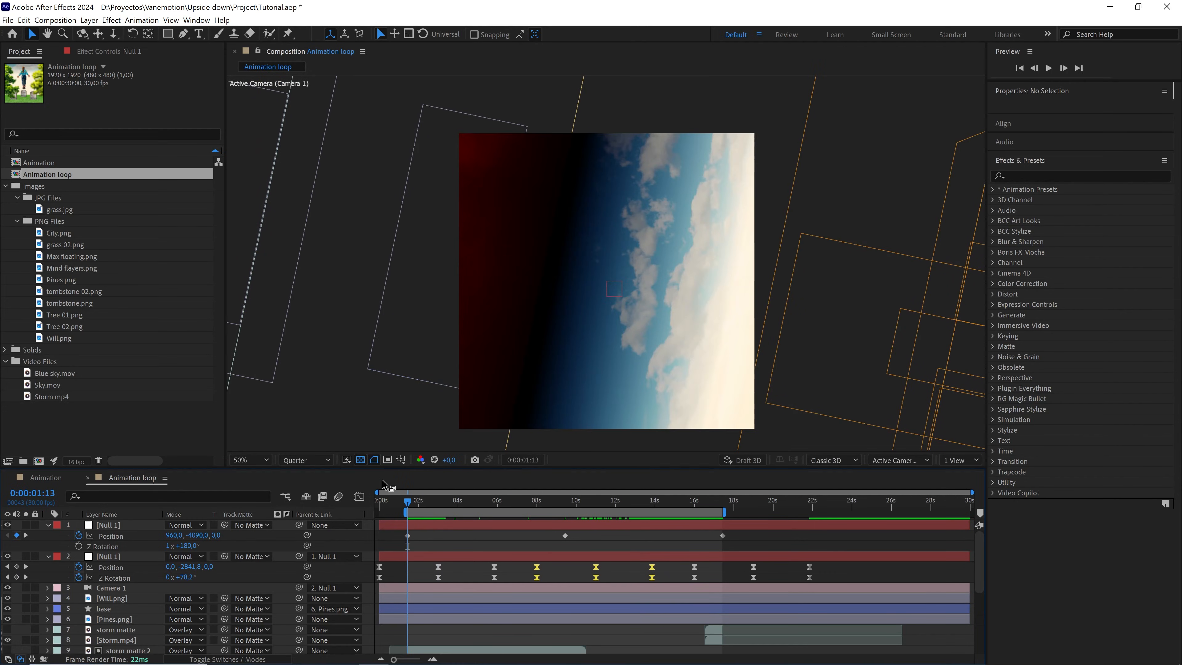
Collapse the PNG Files, JPG Files, Images and Video Files folders in the project and deselect everything
left_click(17, 221)
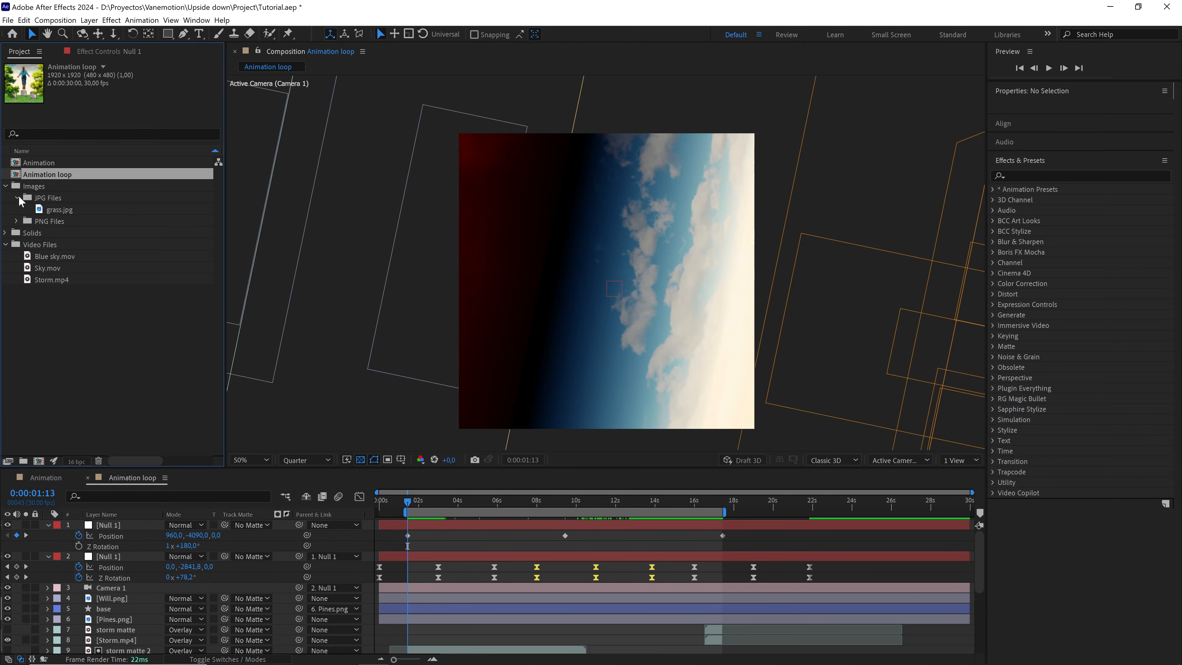
left_click(19, 197)
left_click(5, 186)
left_click(83, 265)
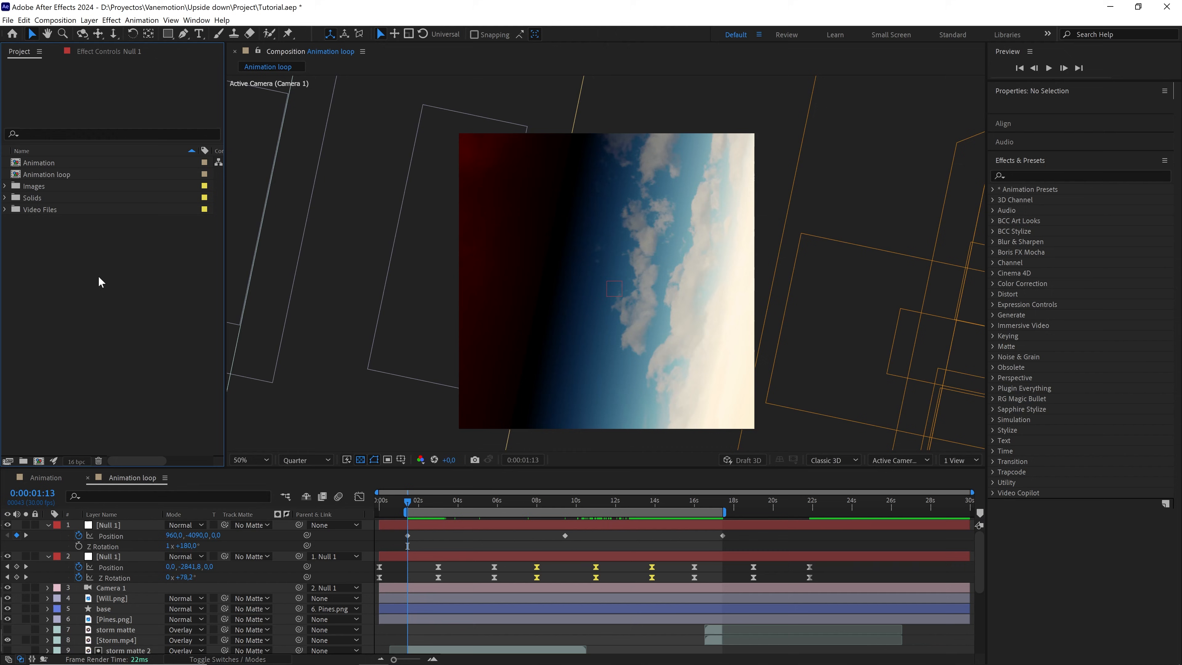
Collapse the revealed keyframed properties of all layers in the Animation loop composition and deselect everything
left_click(115, 524)
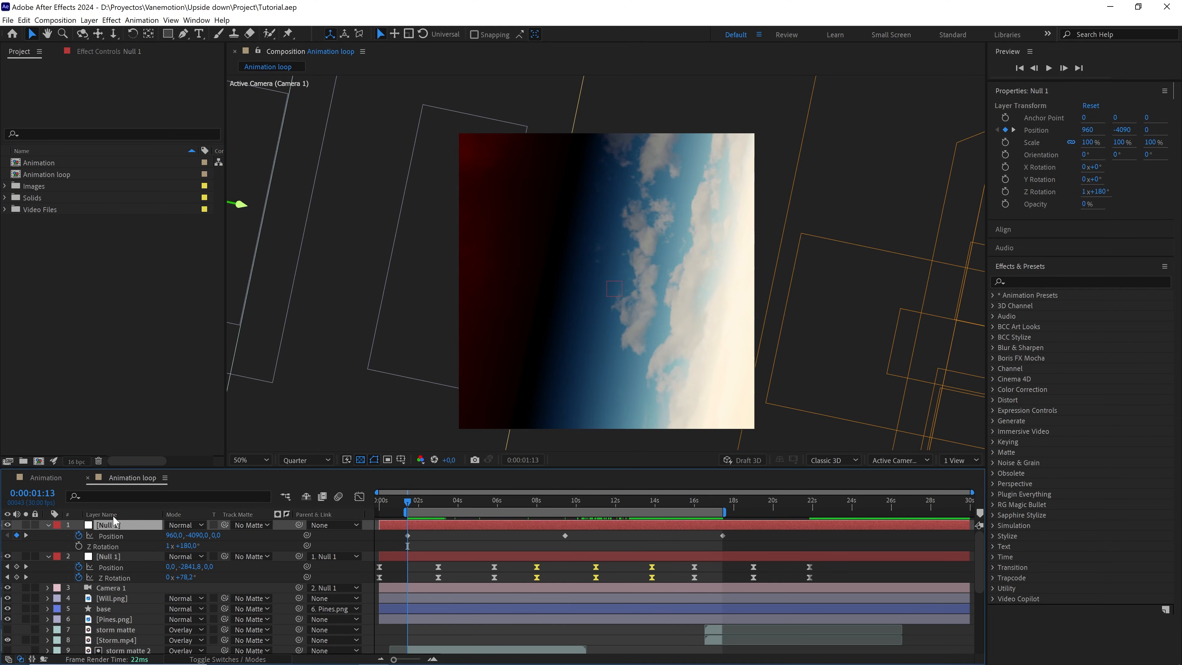
key("ctrl+a")
key("u")
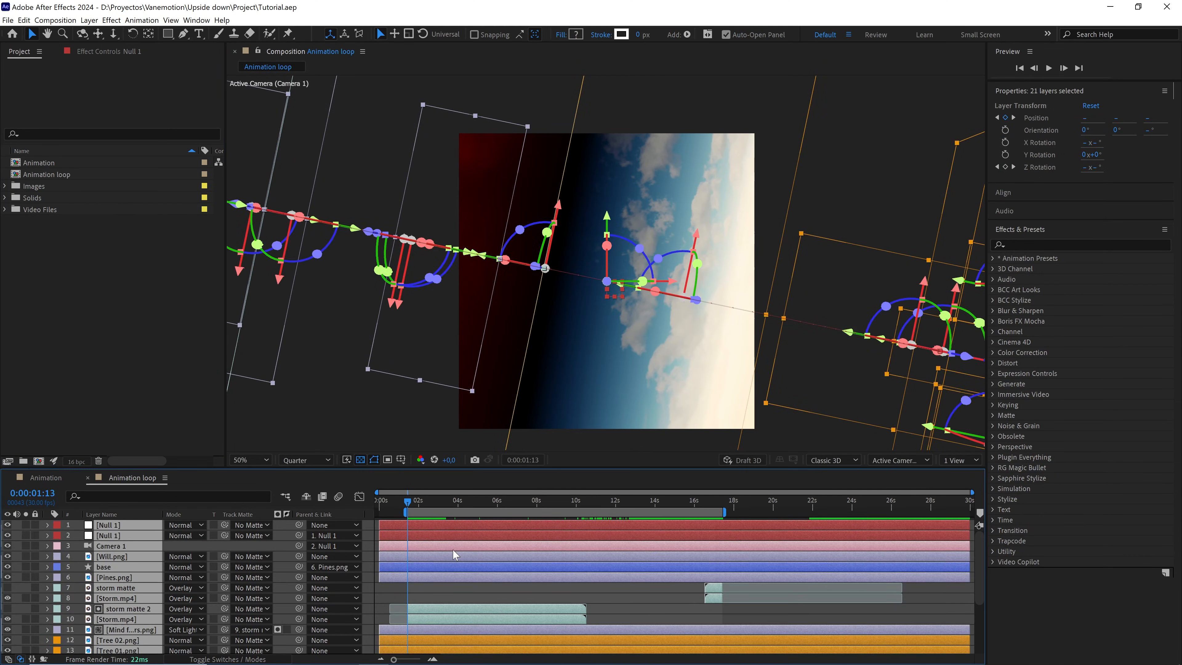
left_click(473, 588)
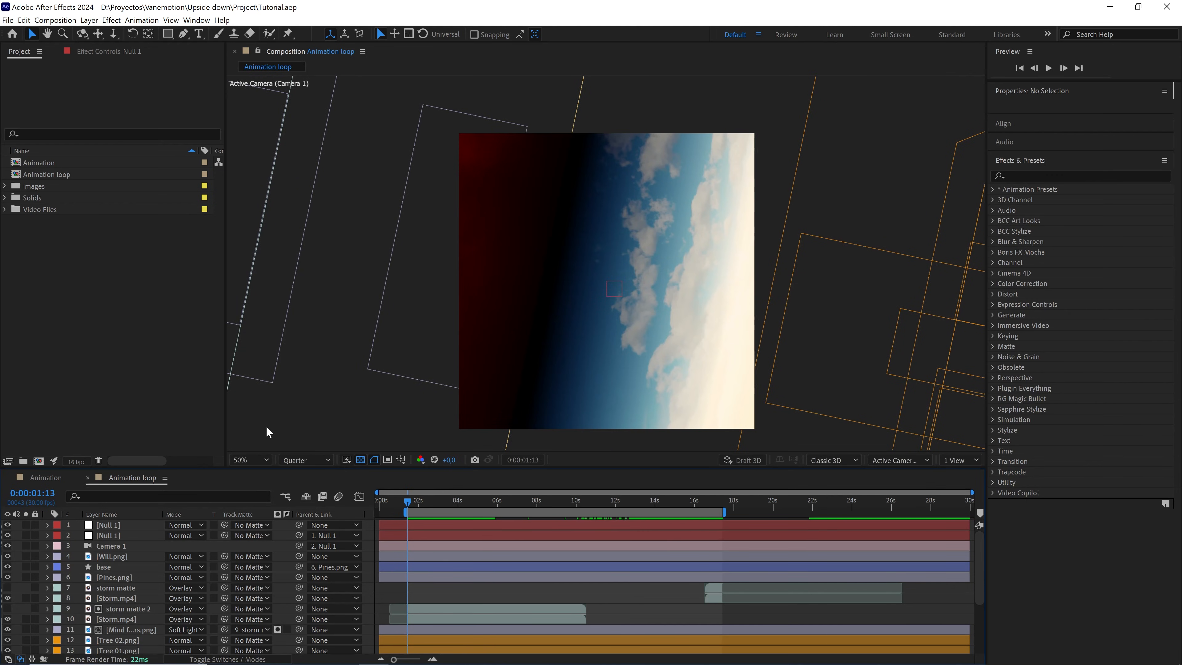
Preview the Animation loop composition from 0:00:01:13 and scrub to 0:00:11:05
left_click(198, 411)
key("space")
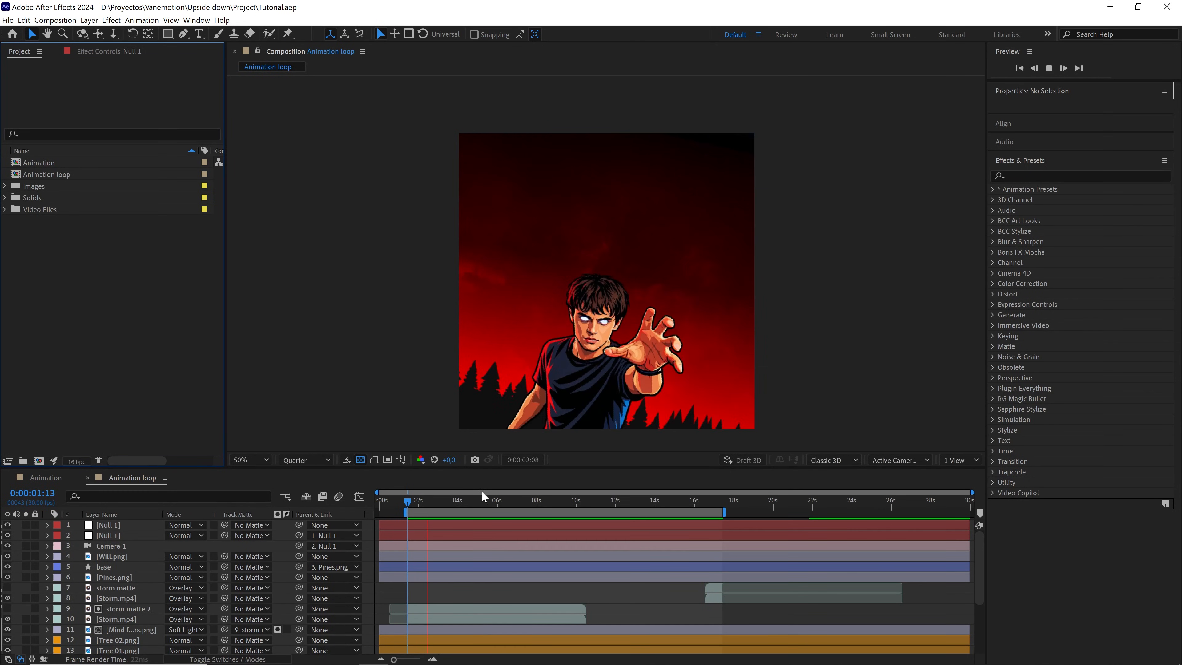
left_click_drag(503, 500, 599, 510)
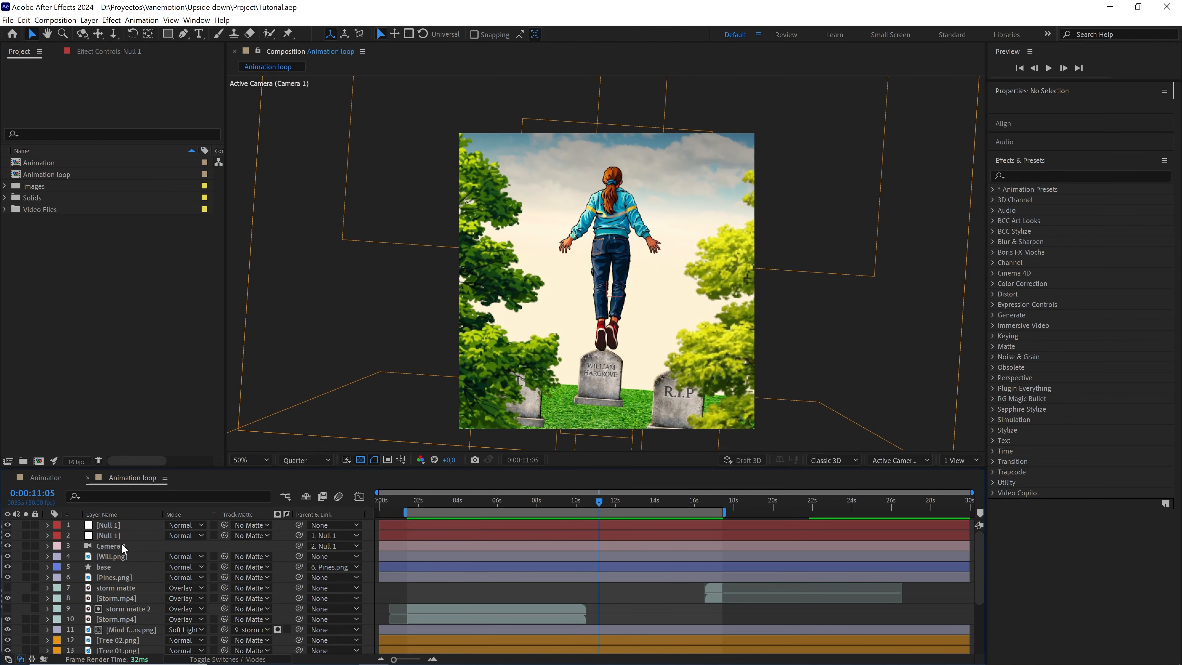
Switch to the browser, copy the Loop a Wiggle expression from the AE Reference page, and return to After Effects
key("alt+Tab")
key("alt+Tab")
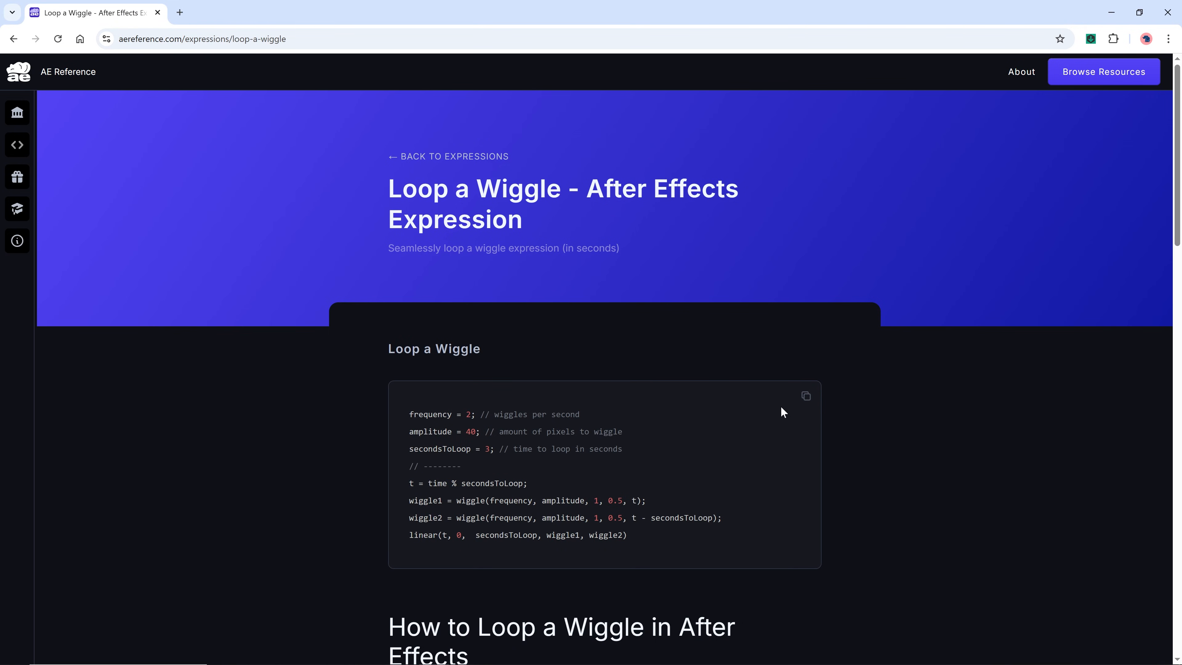
left_click(807, 408)
key("alt+Tab")
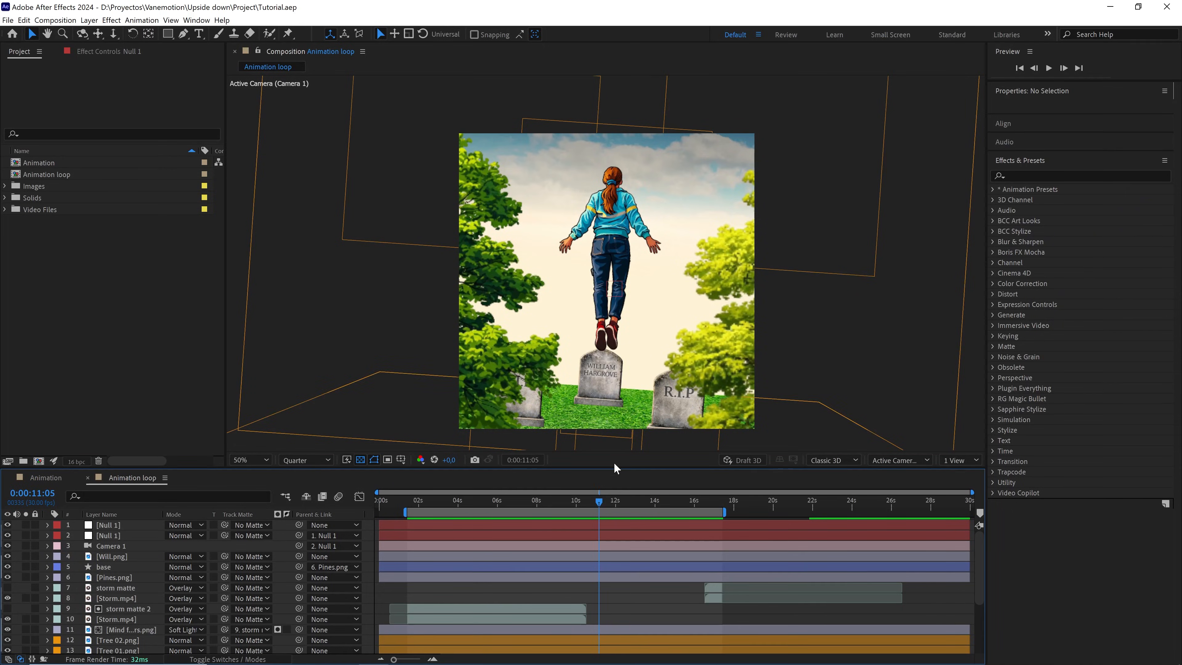
Duplicate the Animation loop composition in the project and rename the copy "Animation wiggle"
left_click(66, 173)
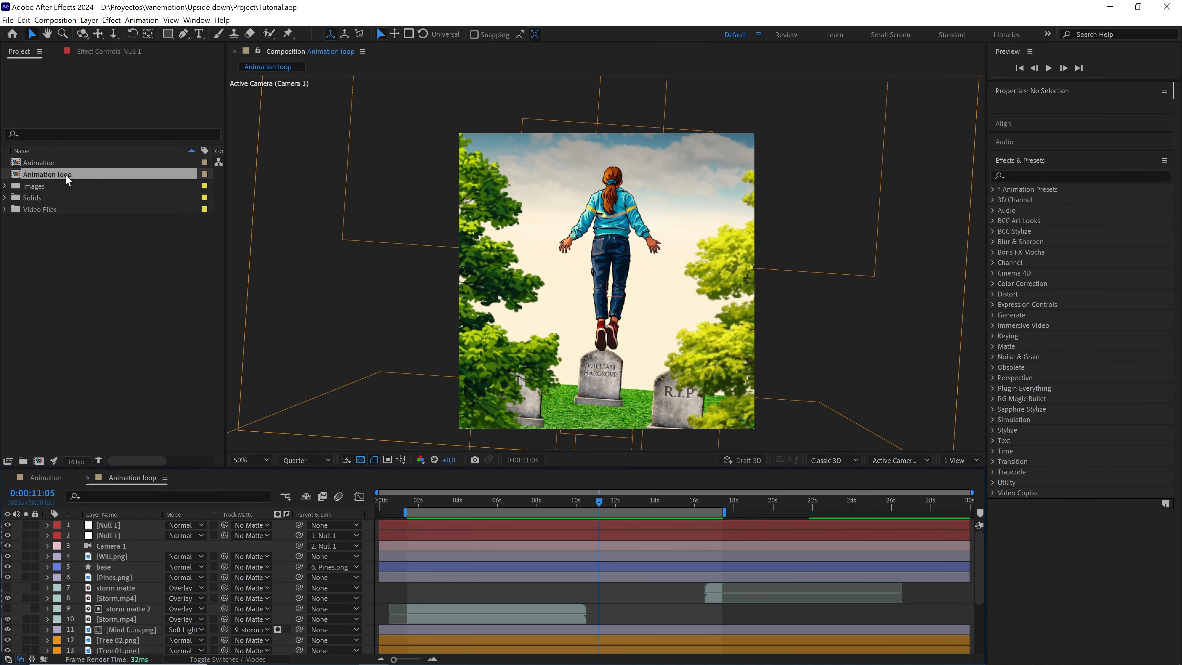
key("ctrl+d")
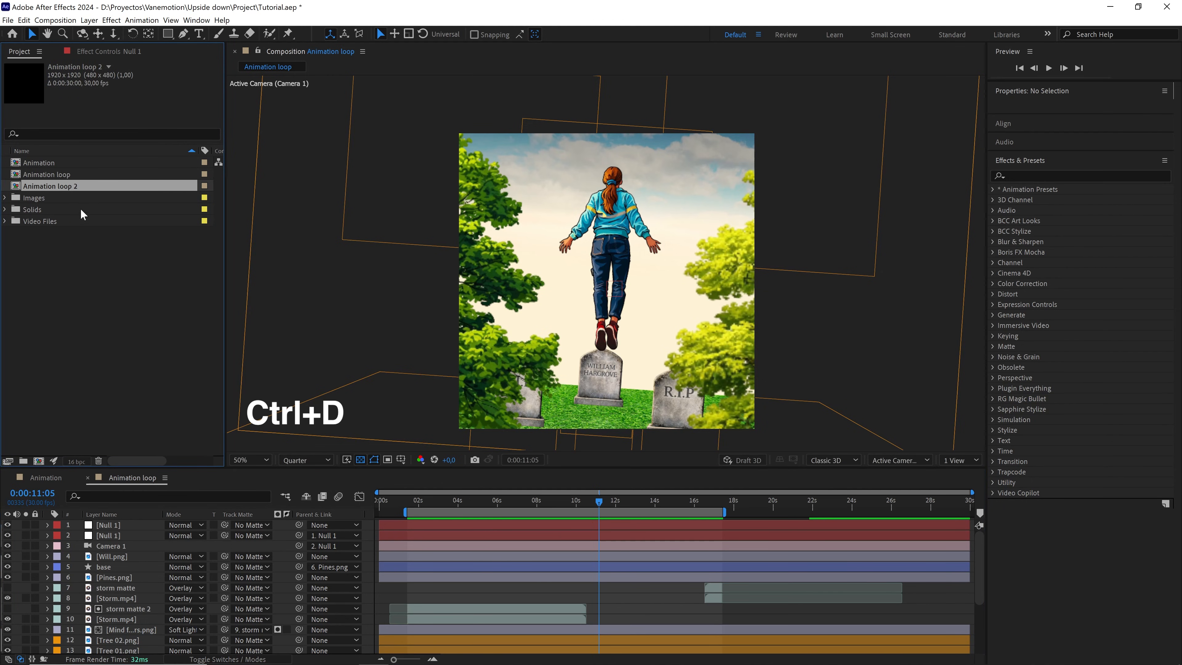
right_click(78, 185)
left_click(118, 357)
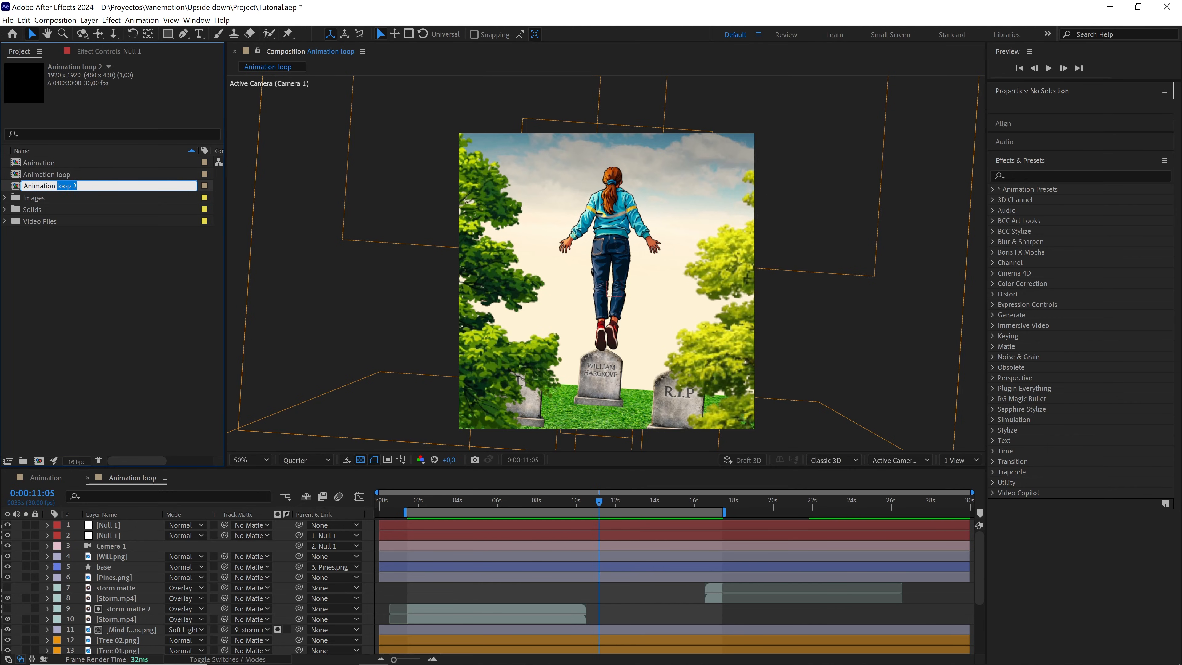
type("Animation wiggle")
key("Return")
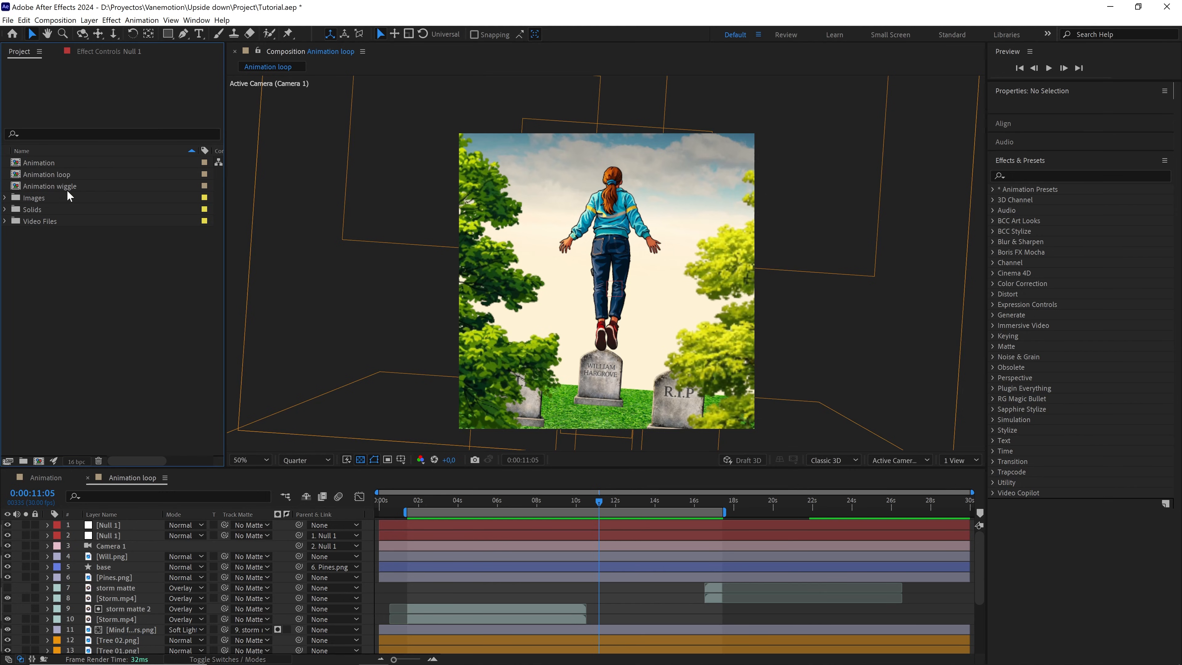
Open the Animation wiggle composition and trim it to its work area
double_click(67, 185)
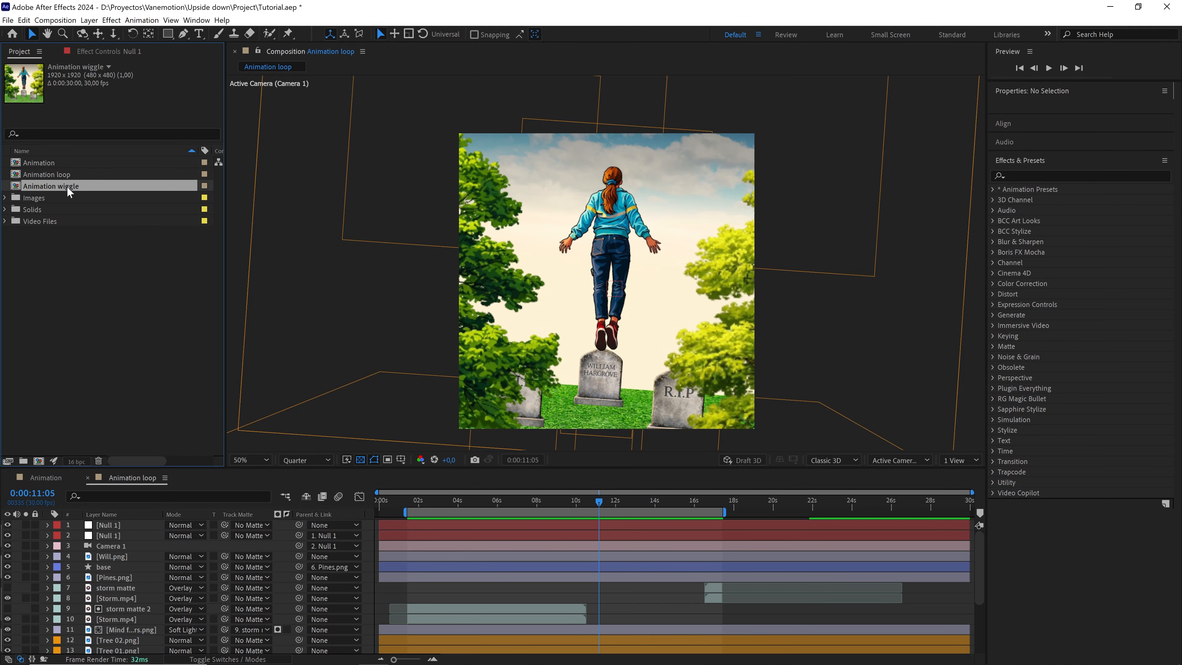
right_click(532, 513)
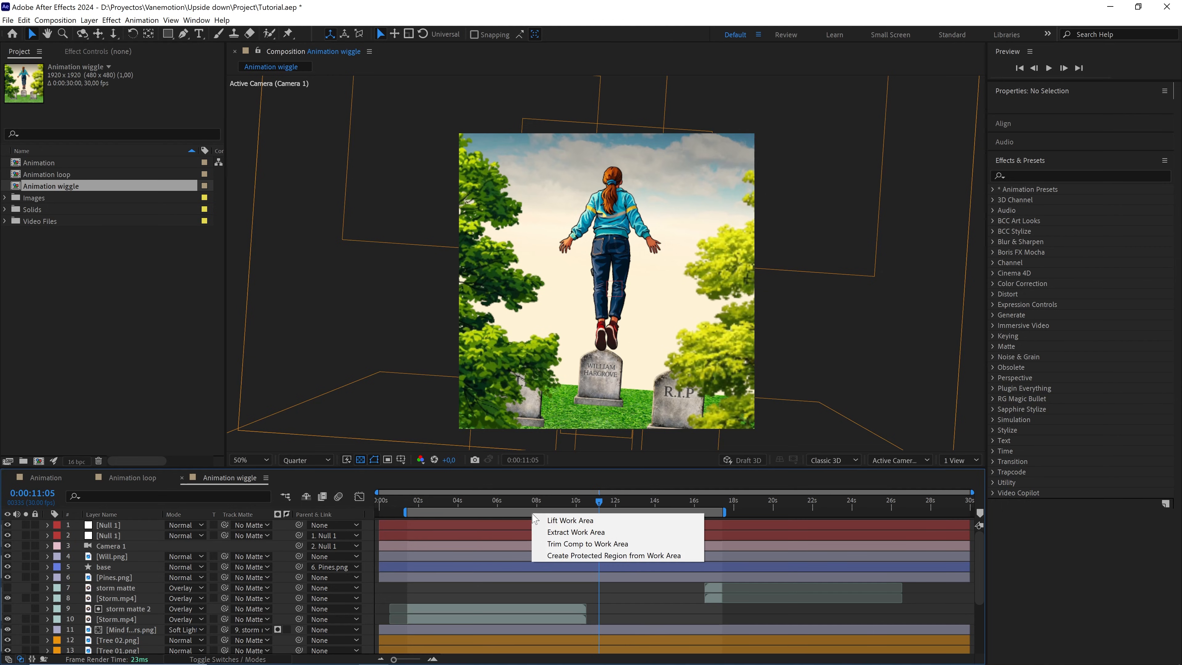
left_click(603, 544)
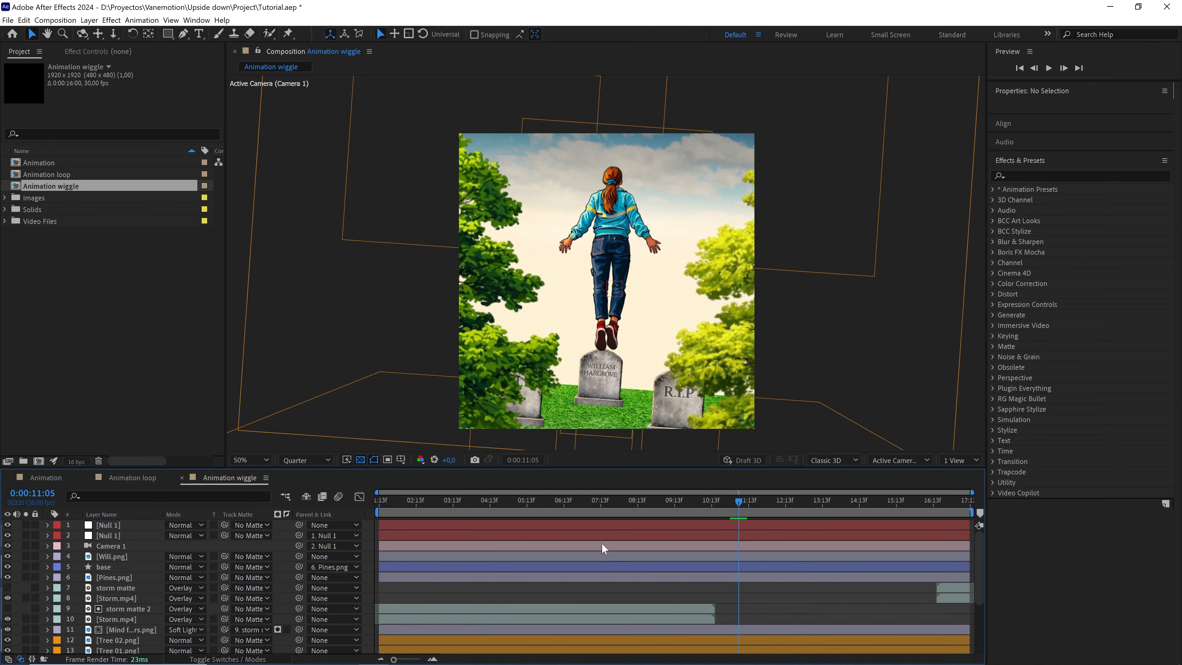
Add an expression to Camera 1's Orientation and paste the copied looping wiggle code into it
left_click(94, 545)
left_click(48, 545)
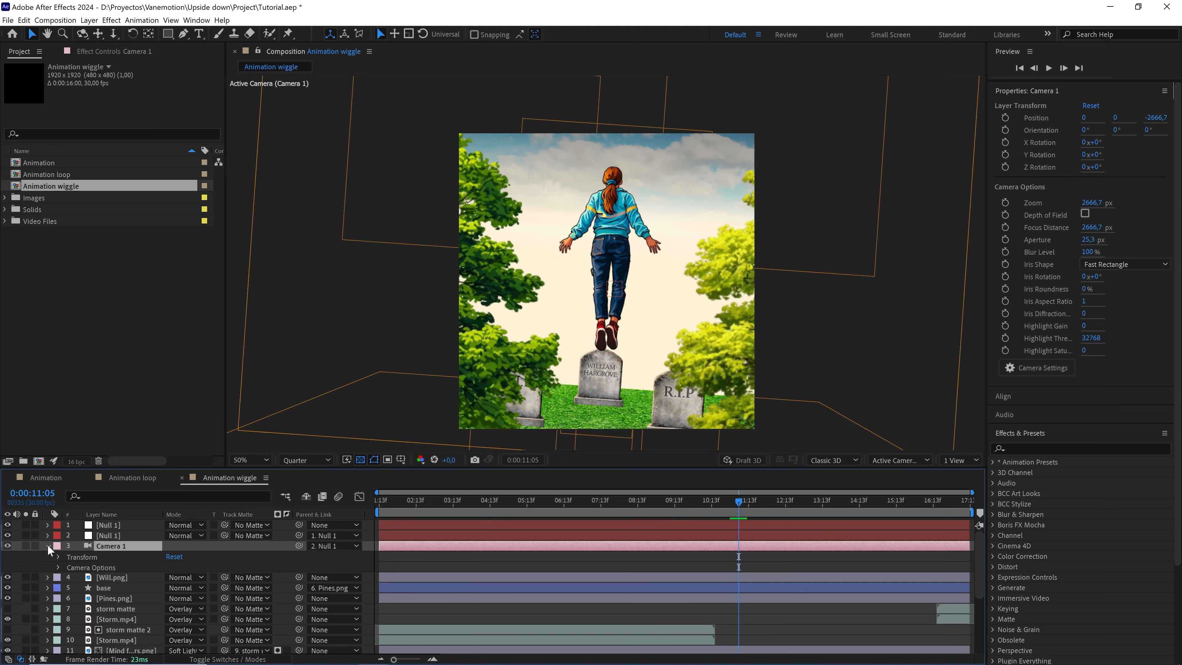
left_click(59, 557)
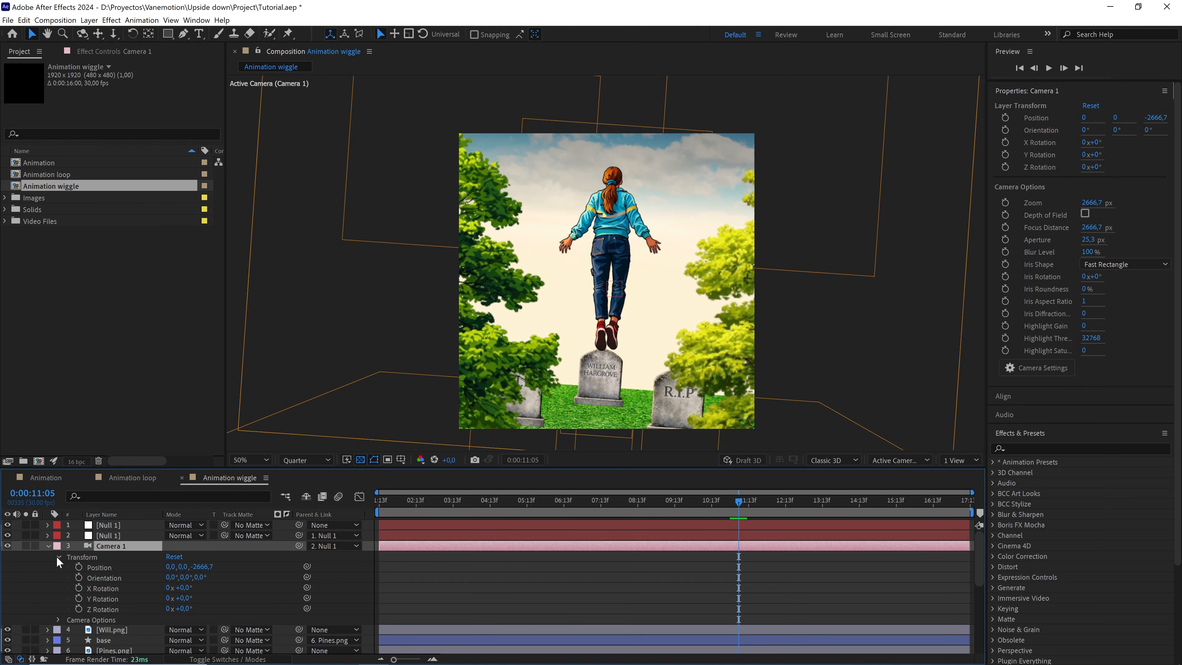
left_click(79, 577, "alt")
key("ctrl+v")
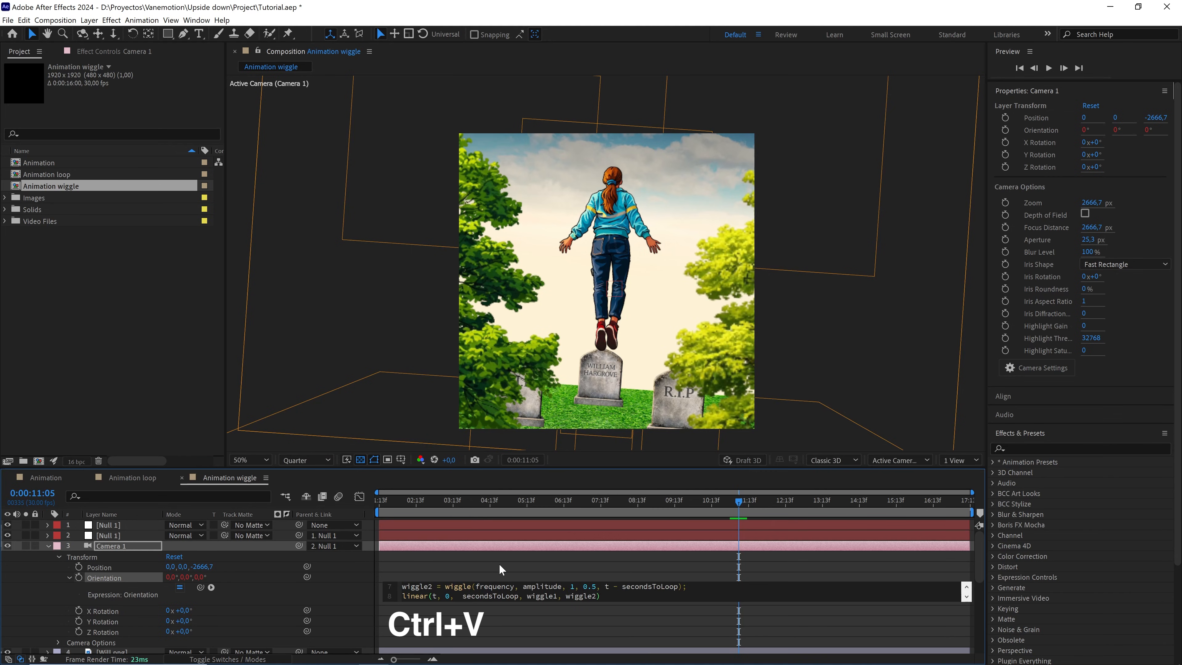
left_click(501, 569)
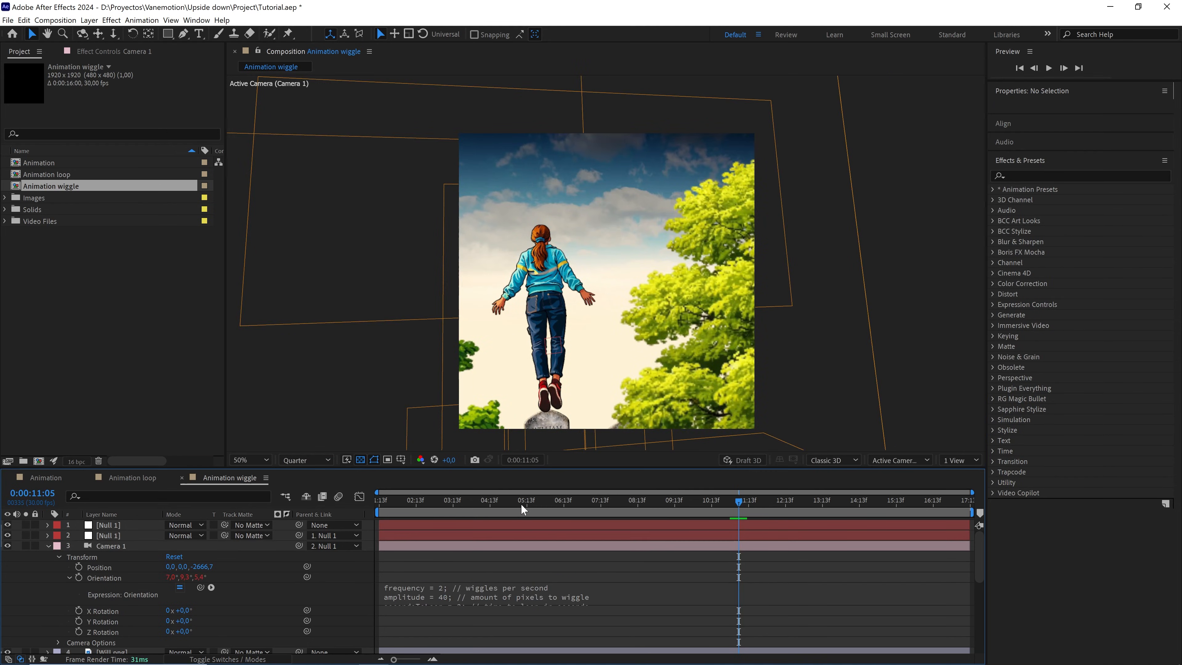
Preview the camera wiggle from 0:00:02:02 and again across the loop point from about 0:00:16:15
left_click_drag(521, 503, 402, 503)
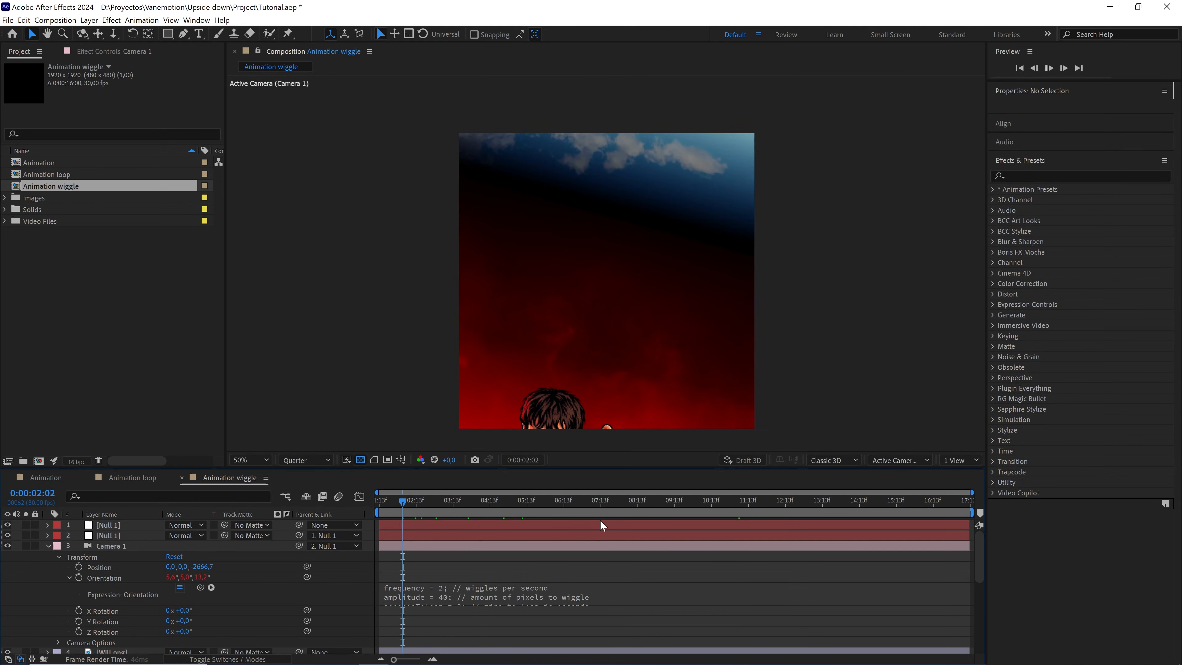
key("space")
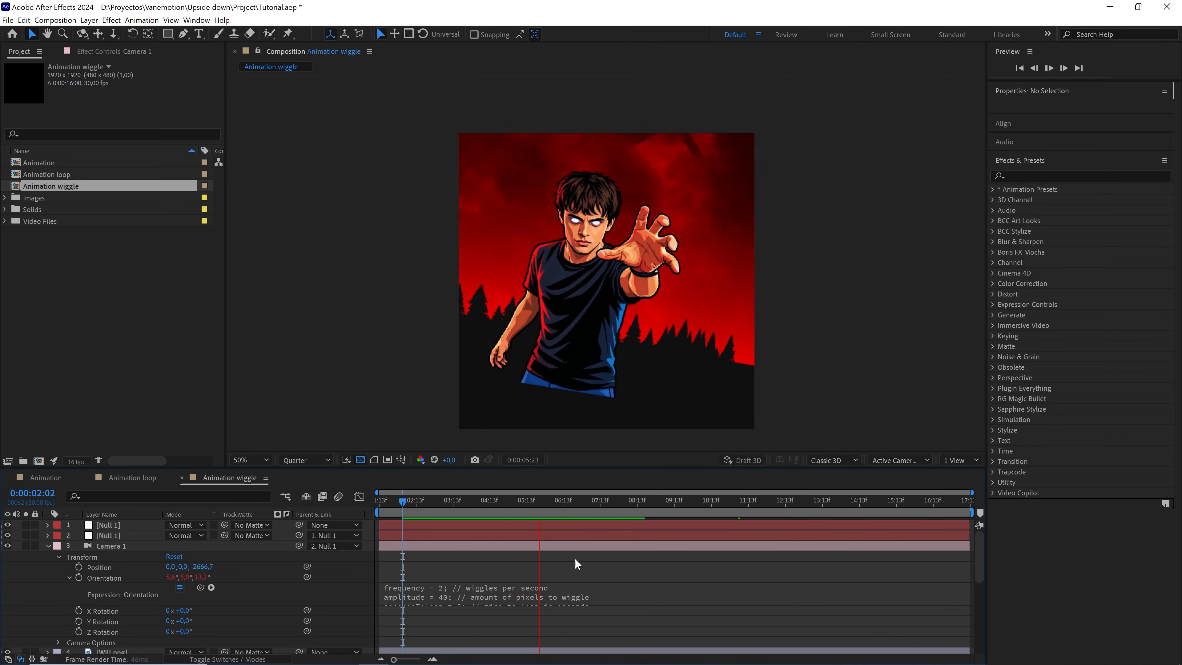
left_click(955, 501)
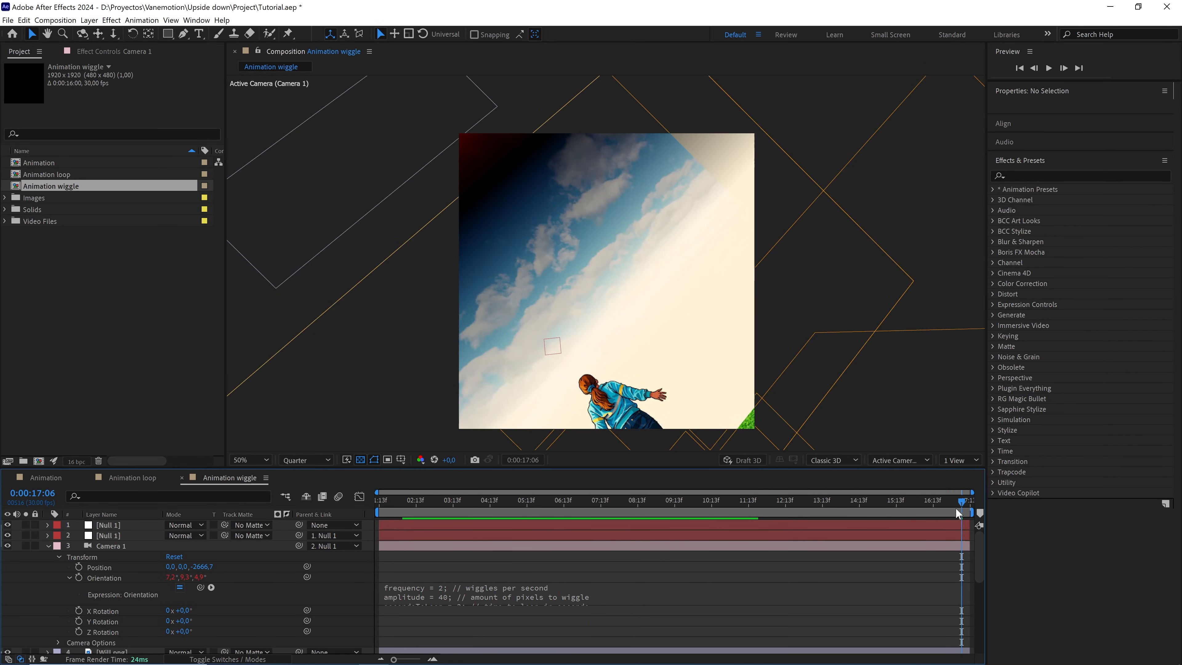
left_click(938, 501)
key("space")
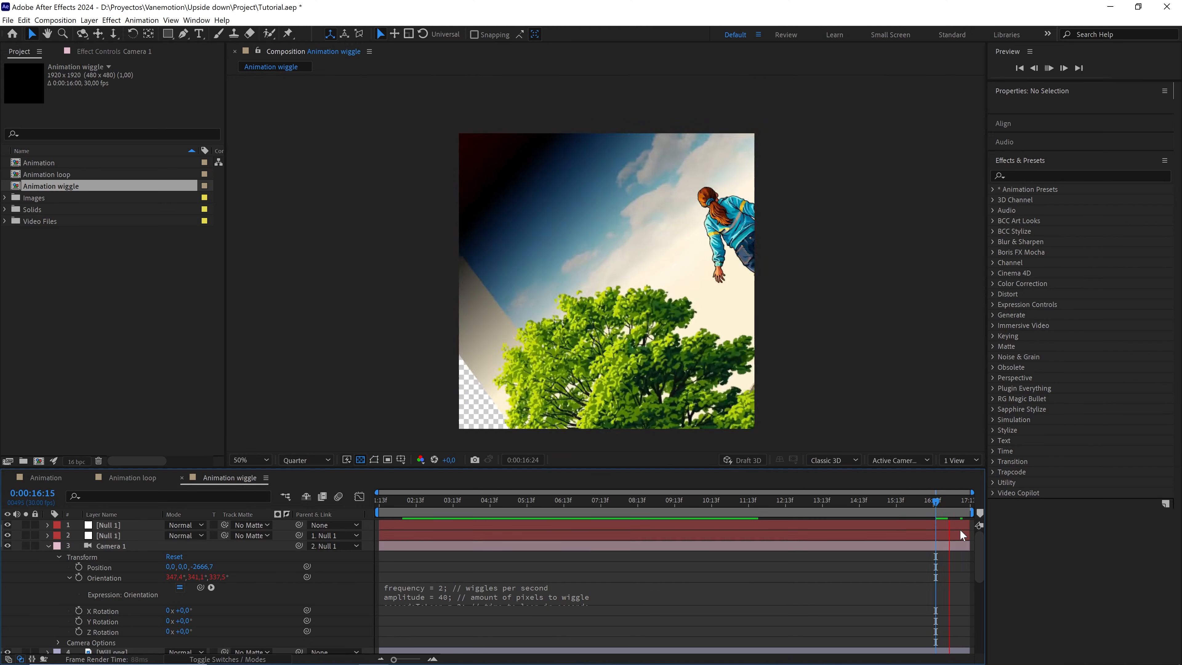
key("space")
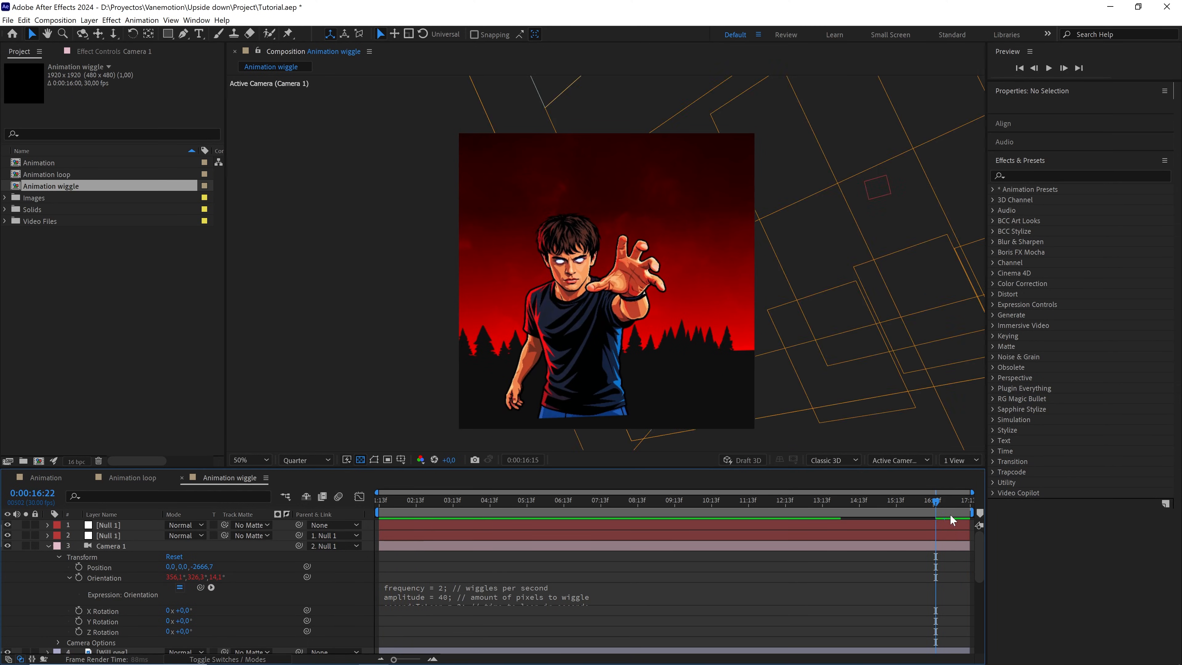
key("space")
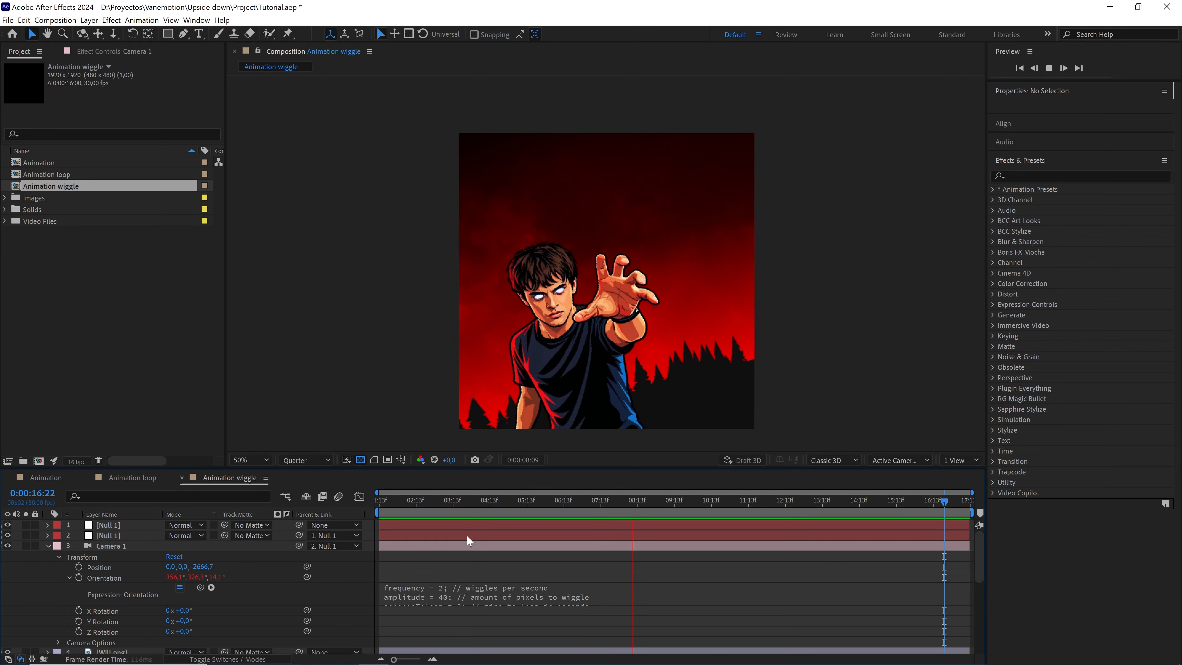
Set the frequency to 0.2 and the amplitude to 2 in Camera 1's Orientation wiggle expression
left_click(449, 589)
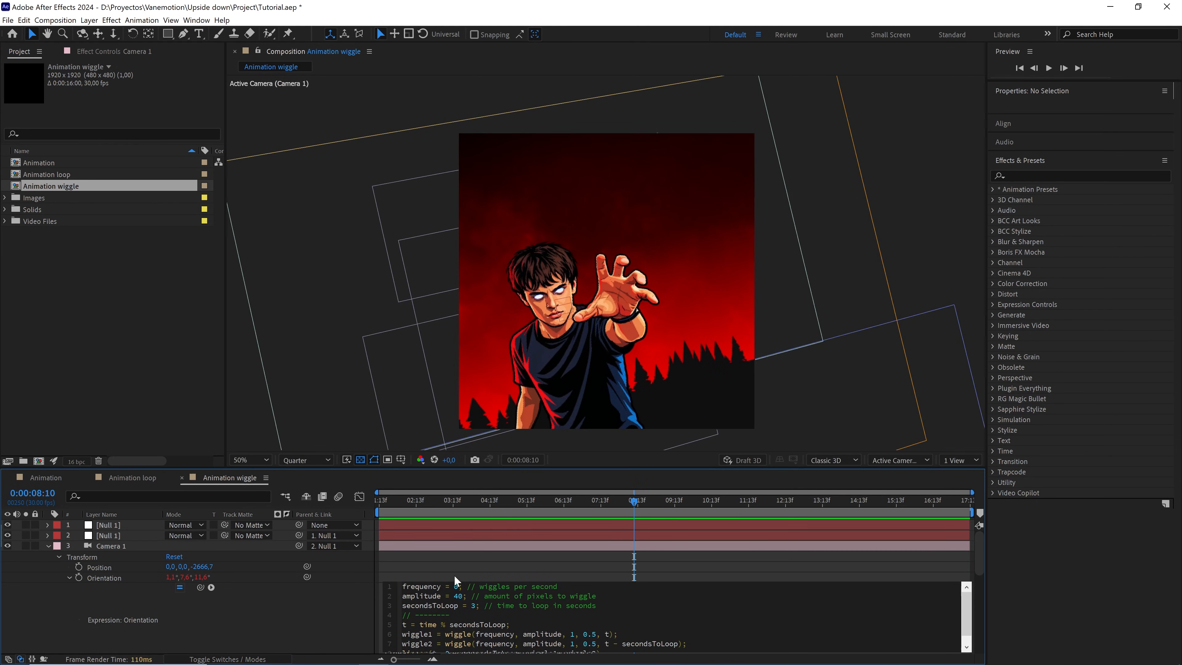
type(".2")
type("2")
left_click(501, 556)
Collapse Camera 1's properties and preview the adjusted wiggle from the composition's start at 0:00:01:13
left_click_drag(616, 510, 379, 500)
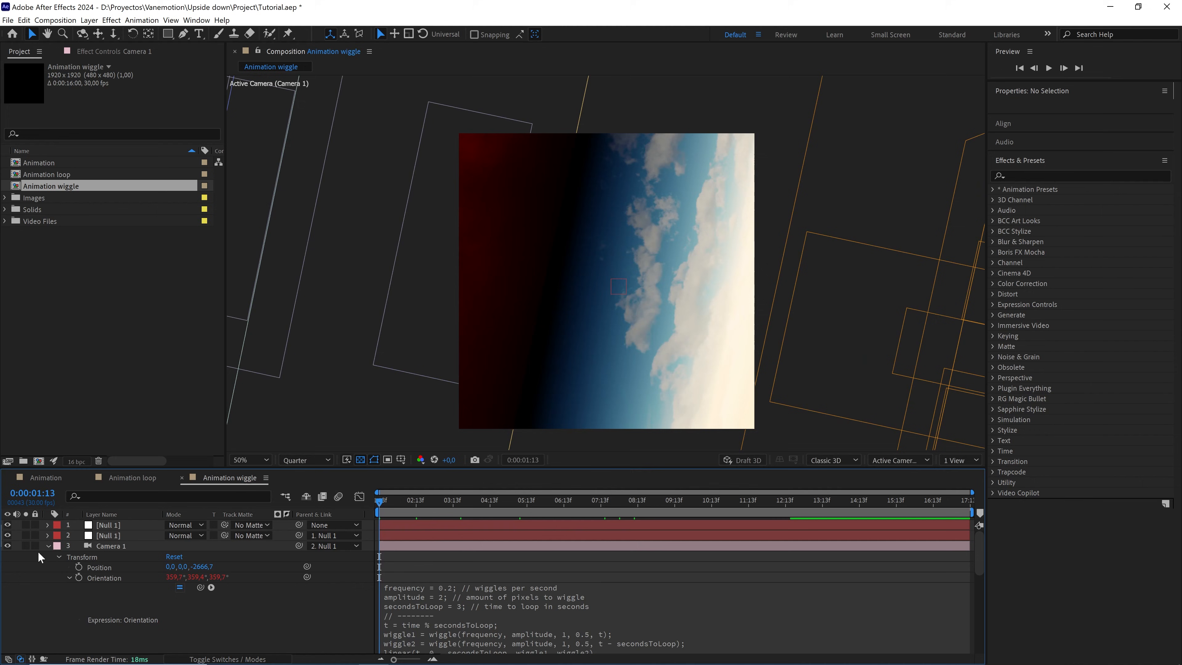
left_click(47, 546)
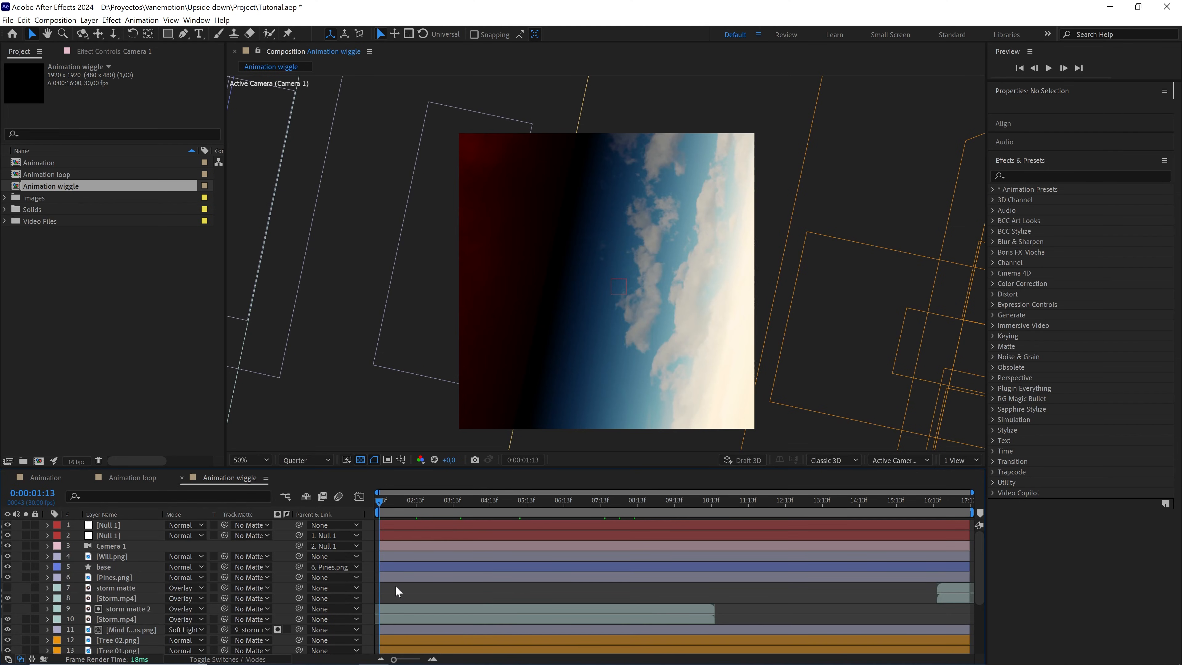
key("space")
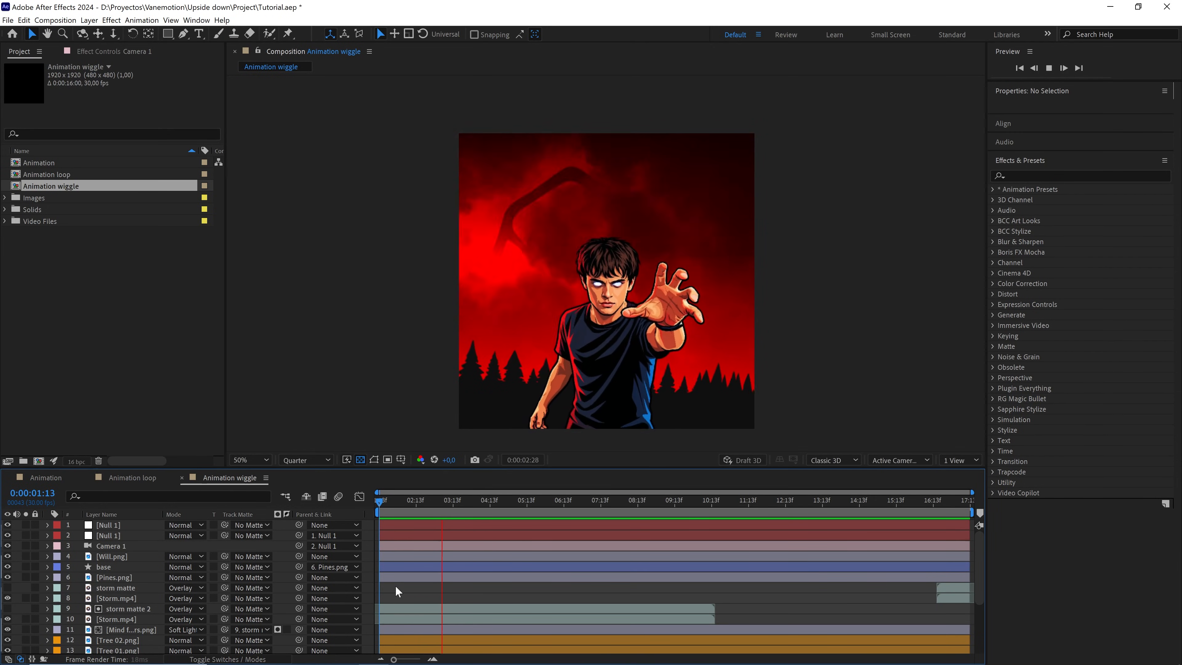
key("space")
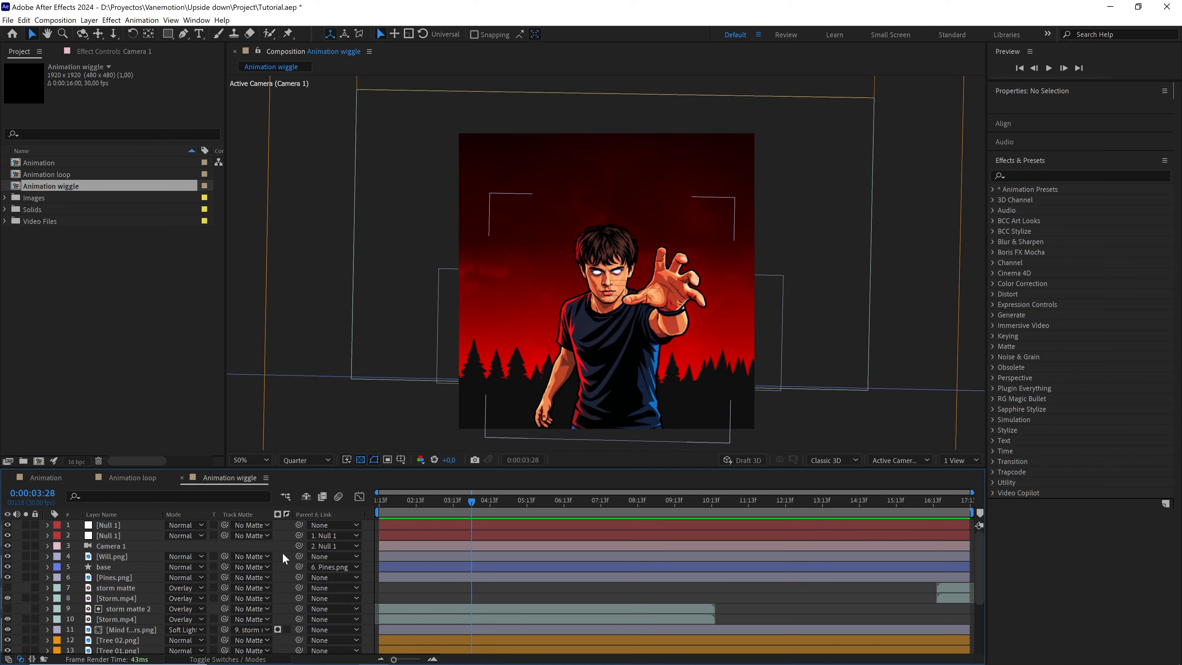
Create a 1920 x 1920 px light gray solid named "particles" and place it between Camera 1 and Will.png
right_click(281, 546)
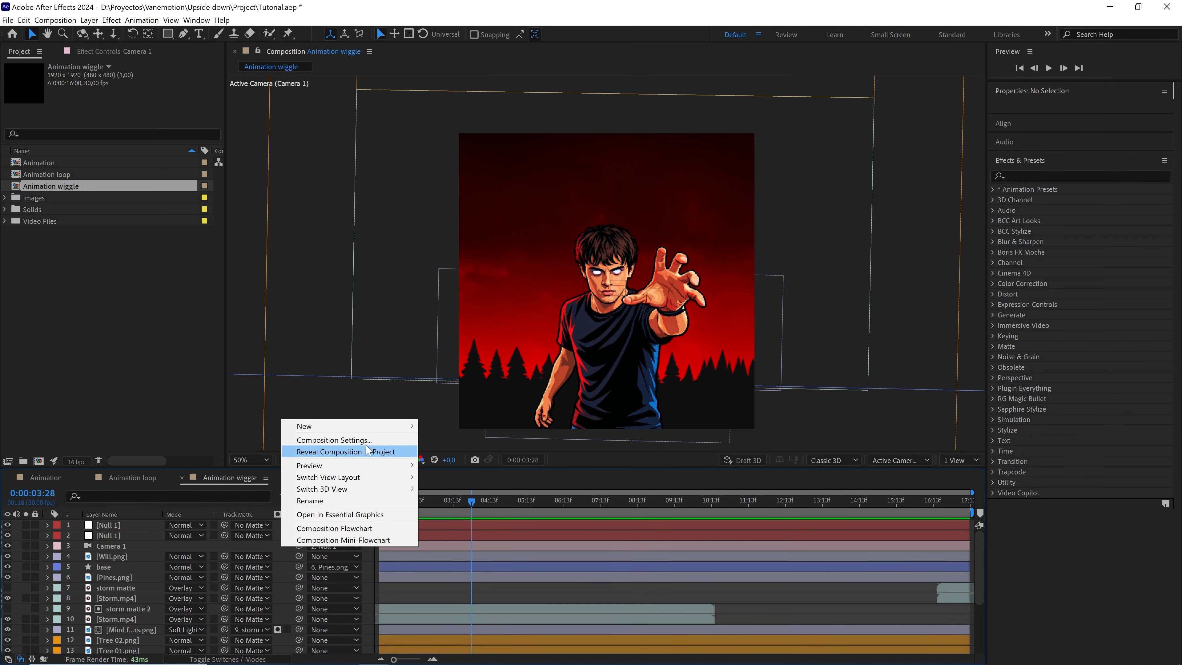
mouse_move(372, 427)
left_click(440, 452)
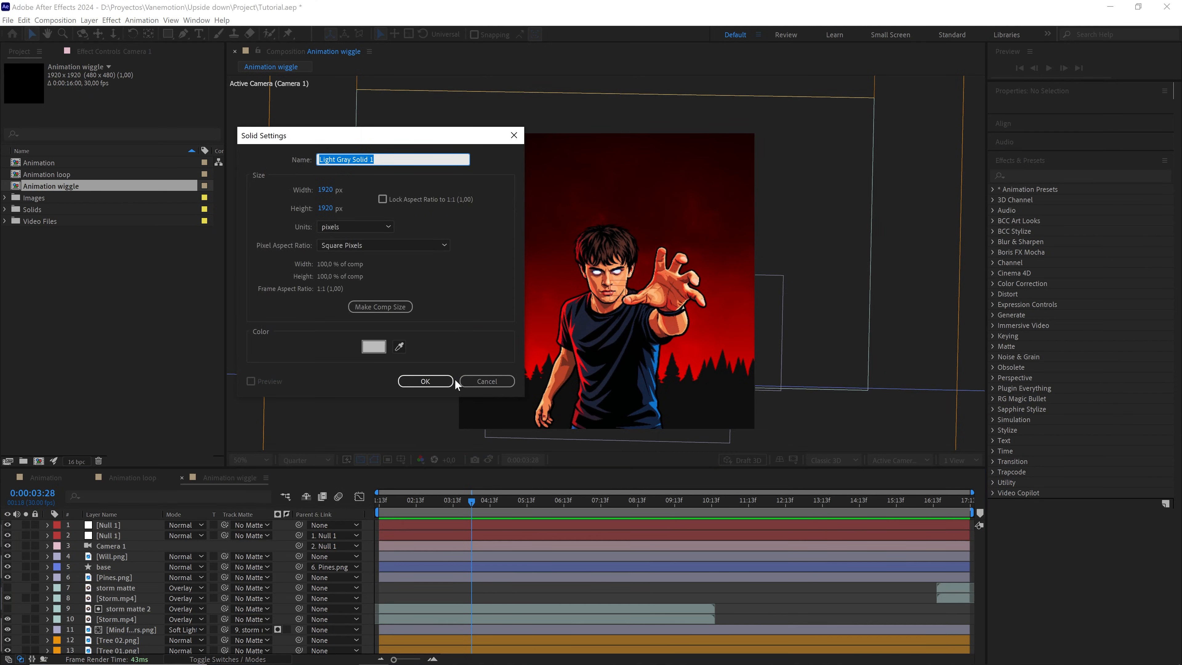
type("particles")
left_click(445, 384)
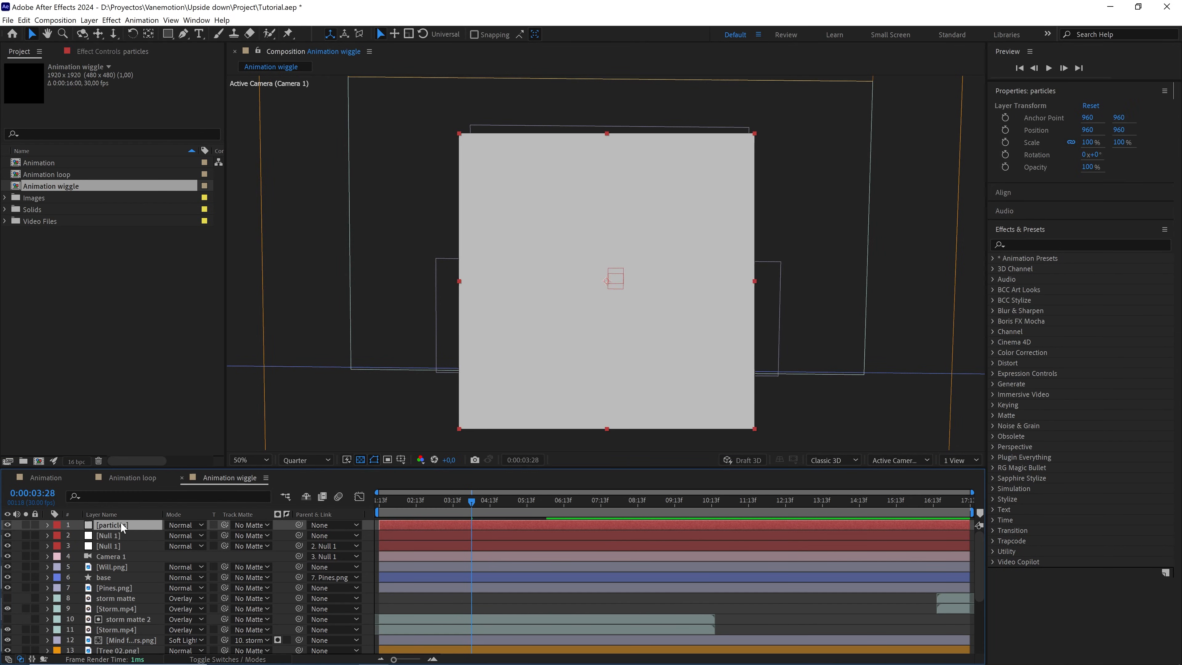
left_click_drag(122, 526, 122, 565)
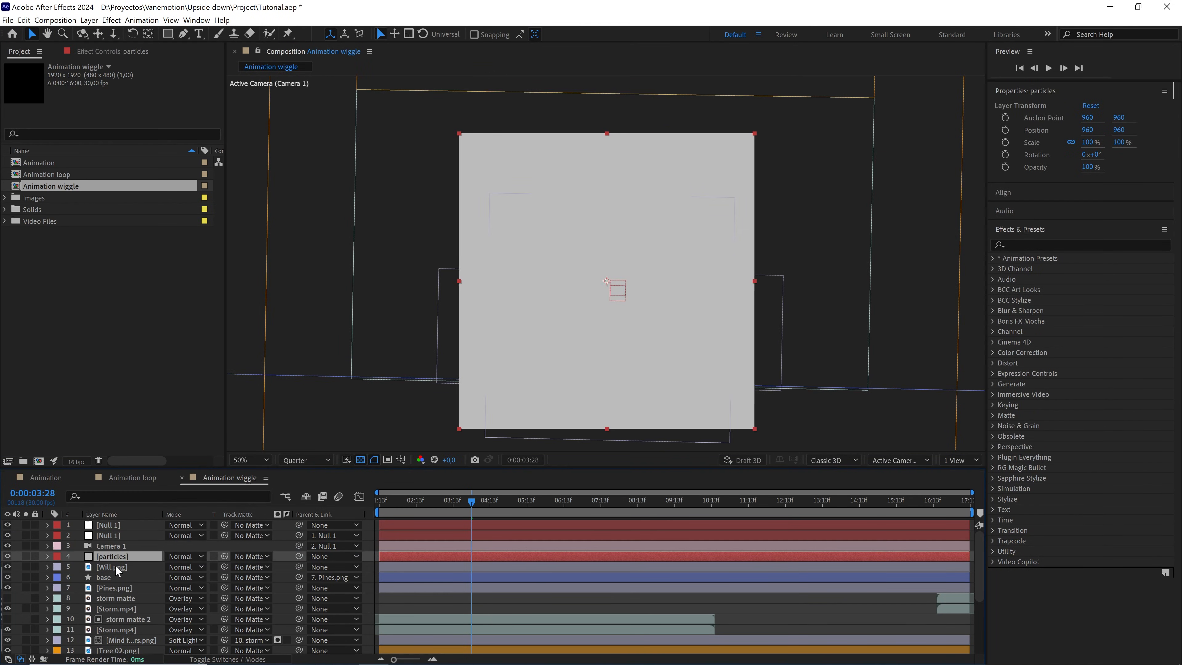
Change the label color of layers 5 to 12, from Will.png through the Mind Flayer's image layer, to green
left_click(116, 567)
left_click(69, 640, "shift")
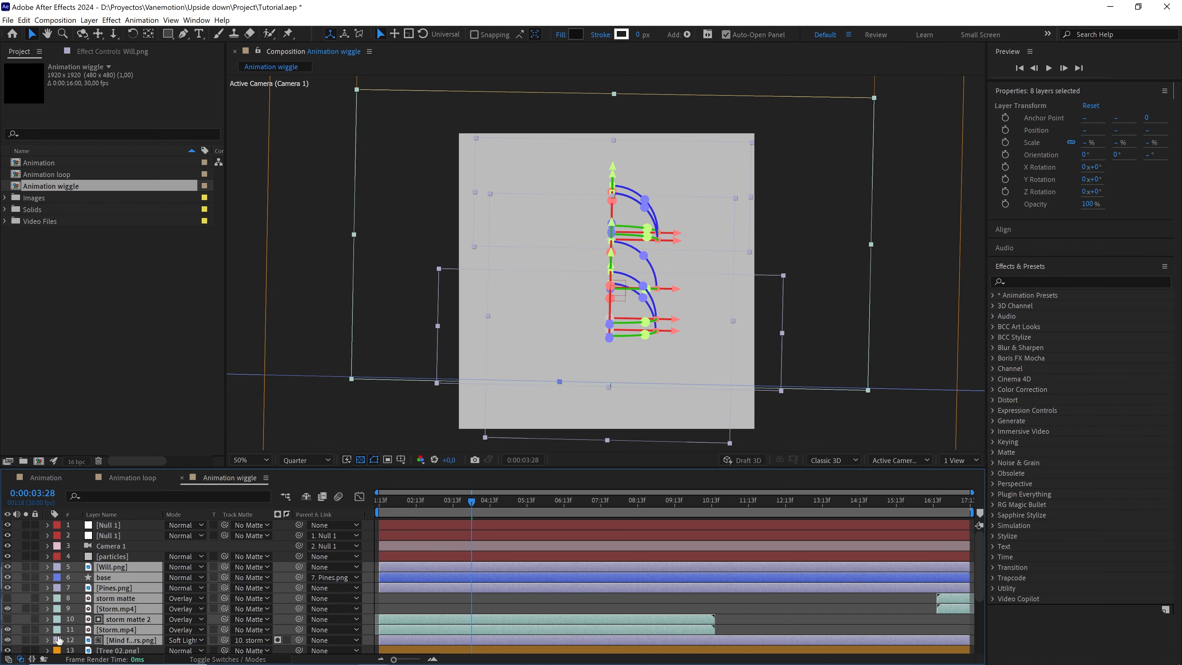
left_click(58, 640)
left_click(104, 556)
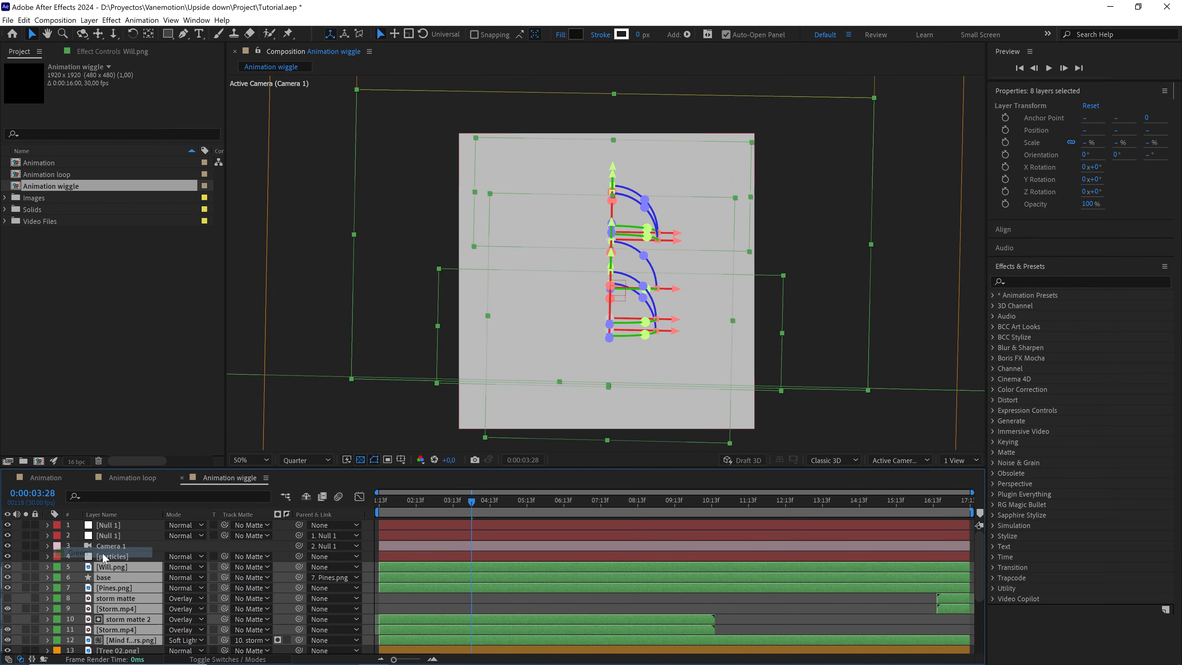
Apply the CC Particle World effect to the particles layer
left_click(111, 557)
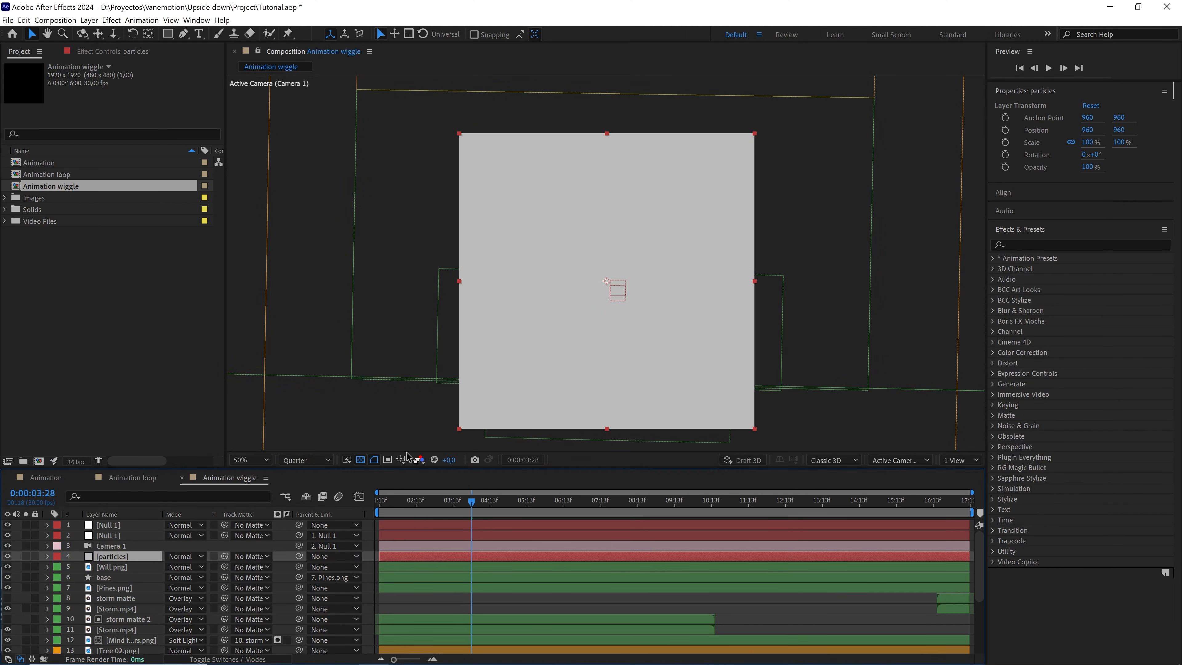
left_click(1069, 243)
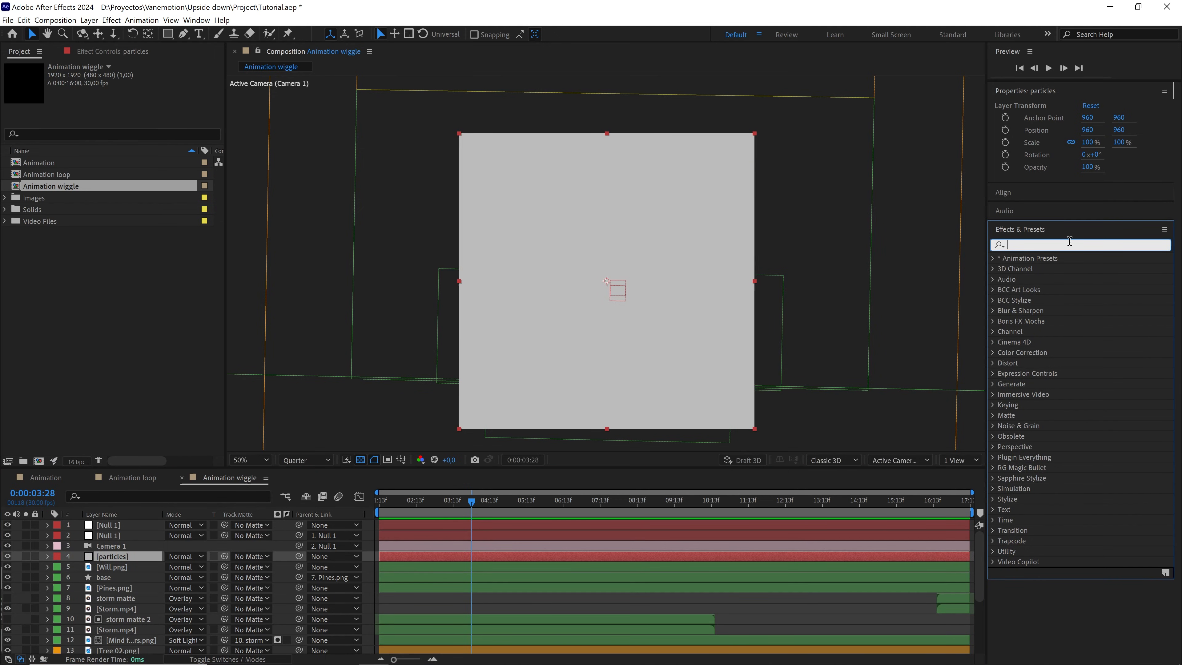
type("particl")
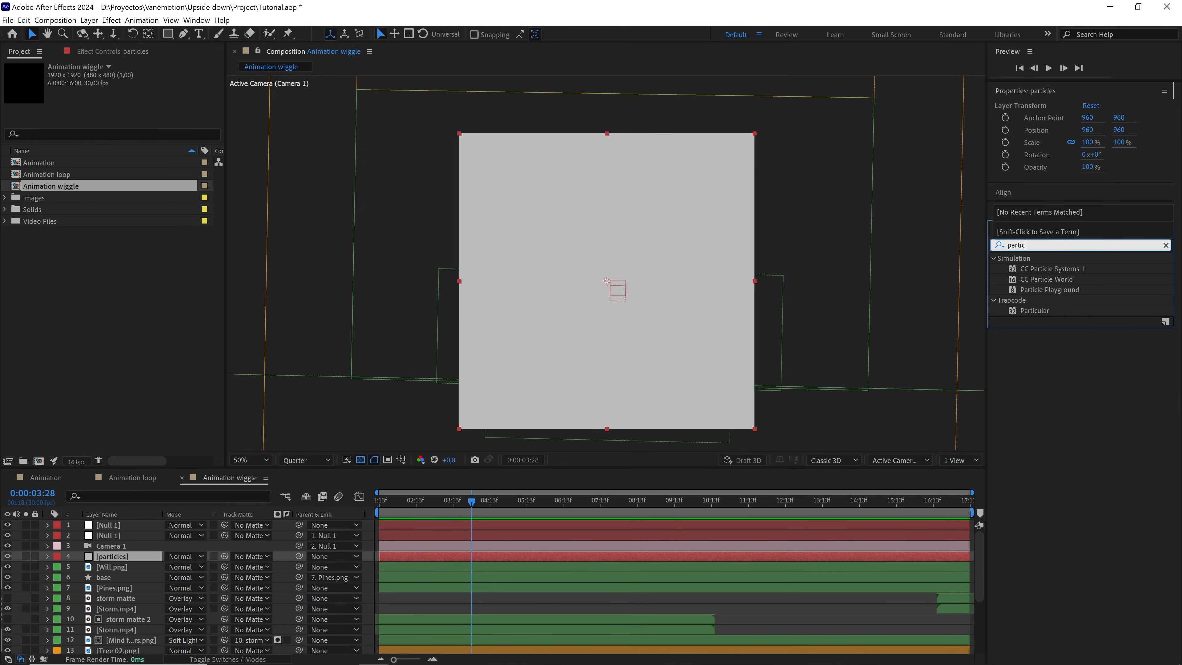
double_click(1063, 280)
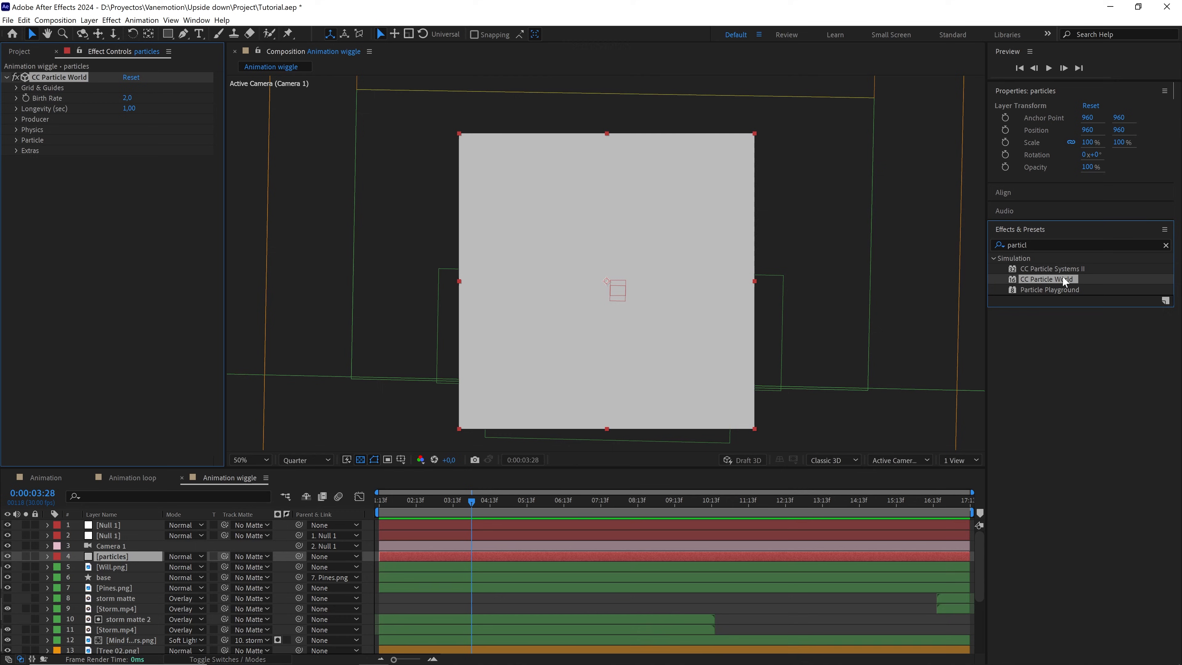
Lower the CC Particle World emitter into the frame by setting the Producer's Position Y to -2.63
scroll(683, 267, "down", 4)
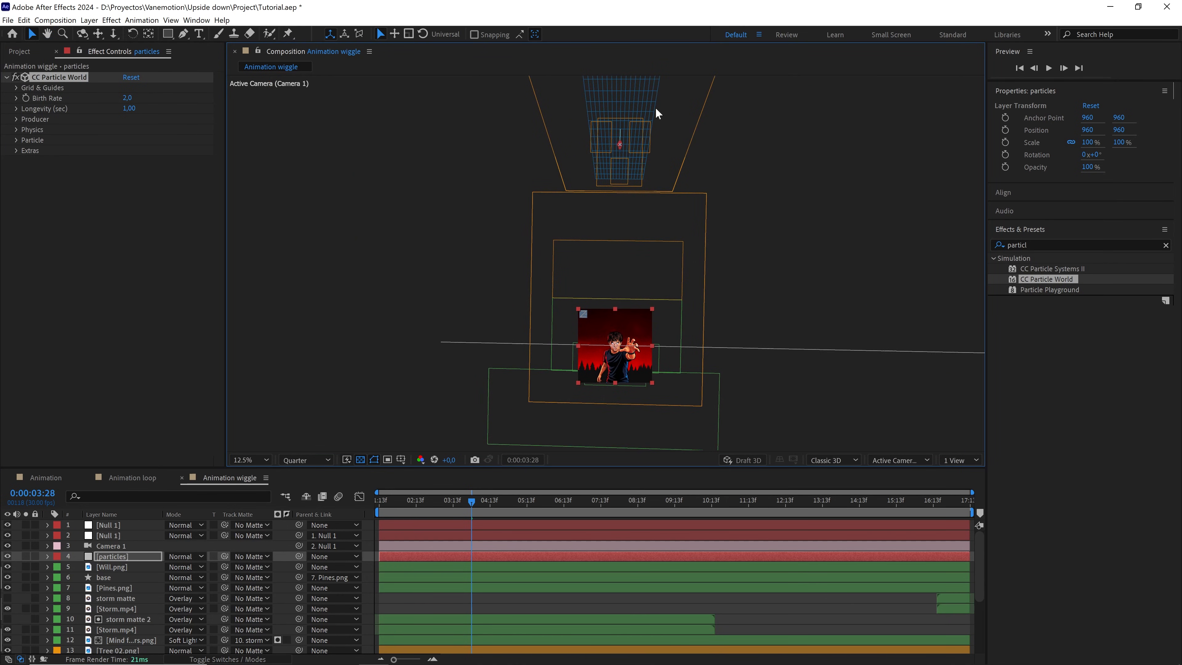
left_click(16, 119)
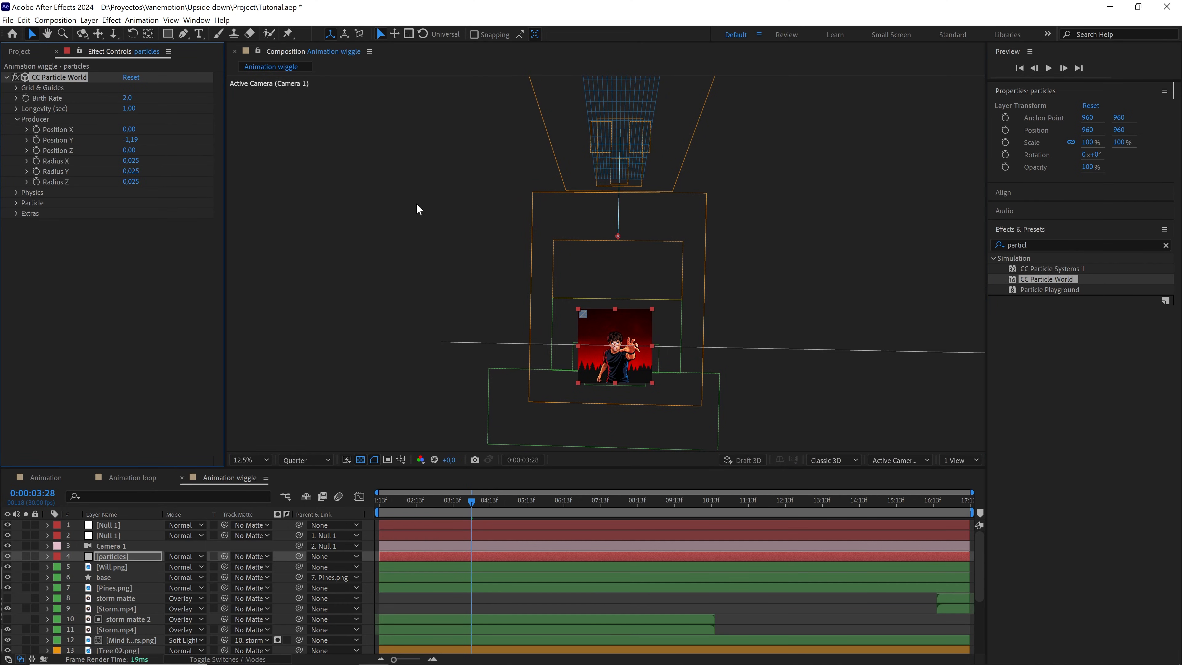
scroll(619, 243, "up", 1)
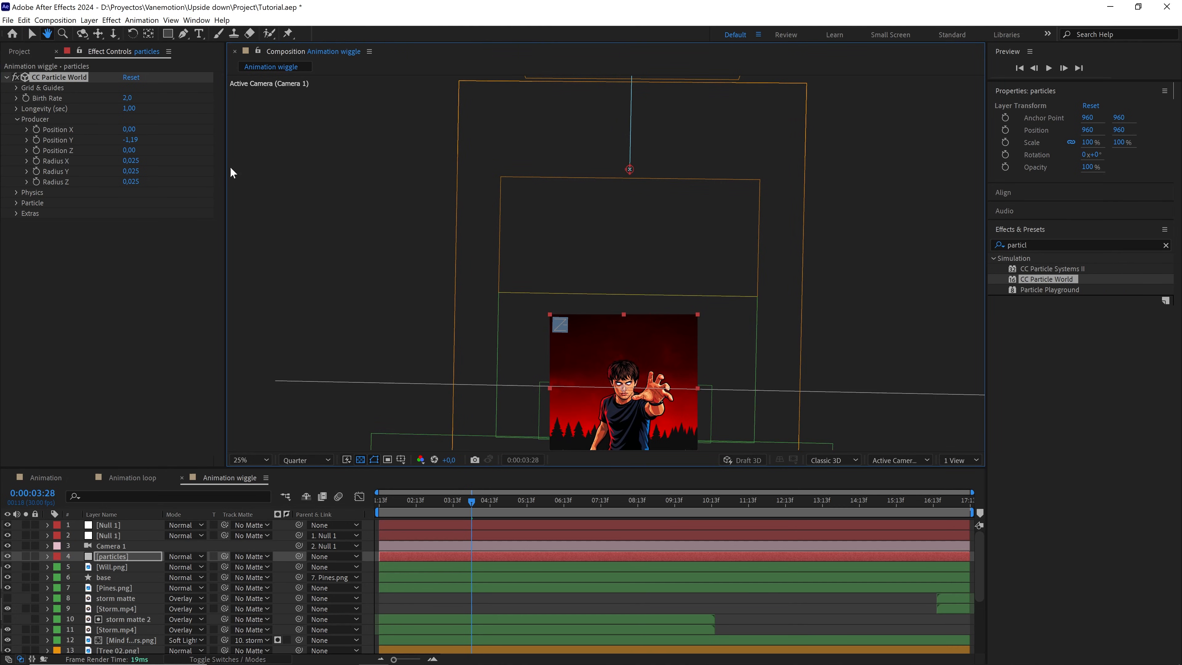
left_click_drag(132, 145, 71, 149)
key("h")
left_click_drag(568, 279, 545, 187)
scroll(593, 259, "up", 2)
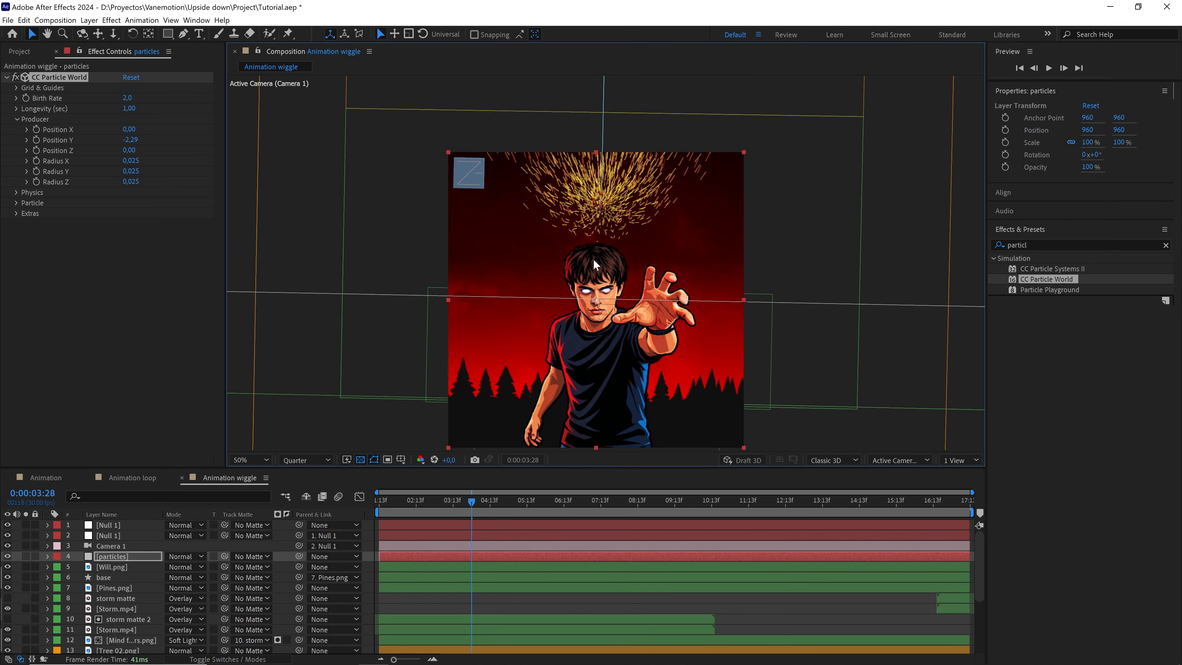
key("v")
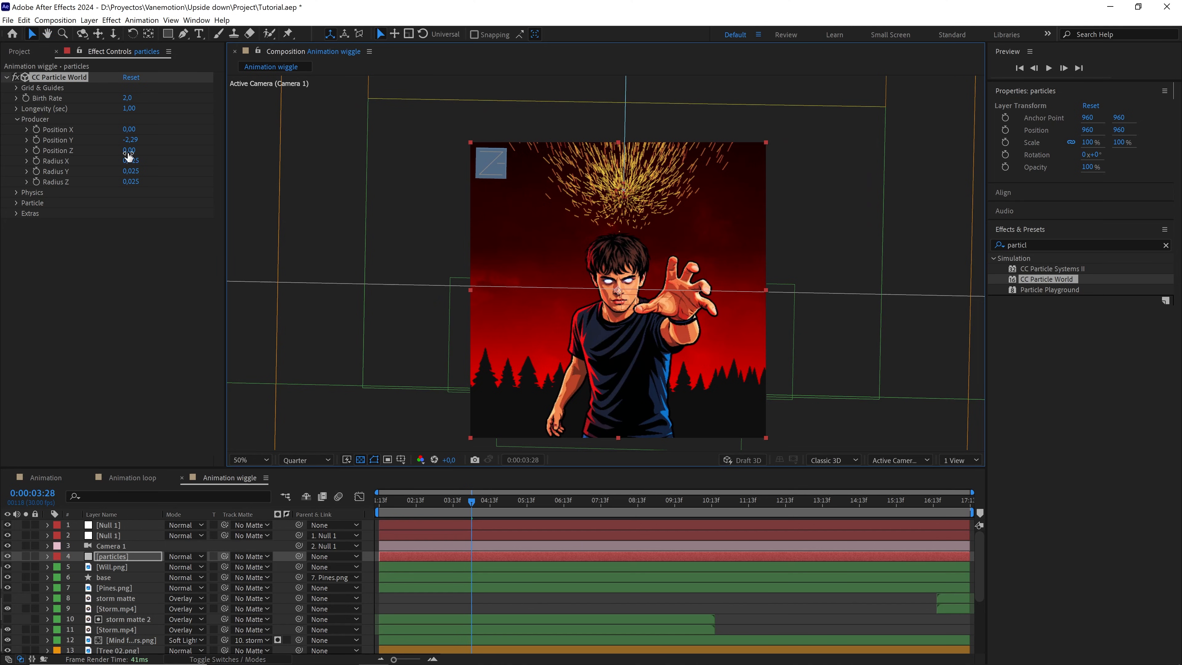
left_click_drag(130, 140, 108, 145)
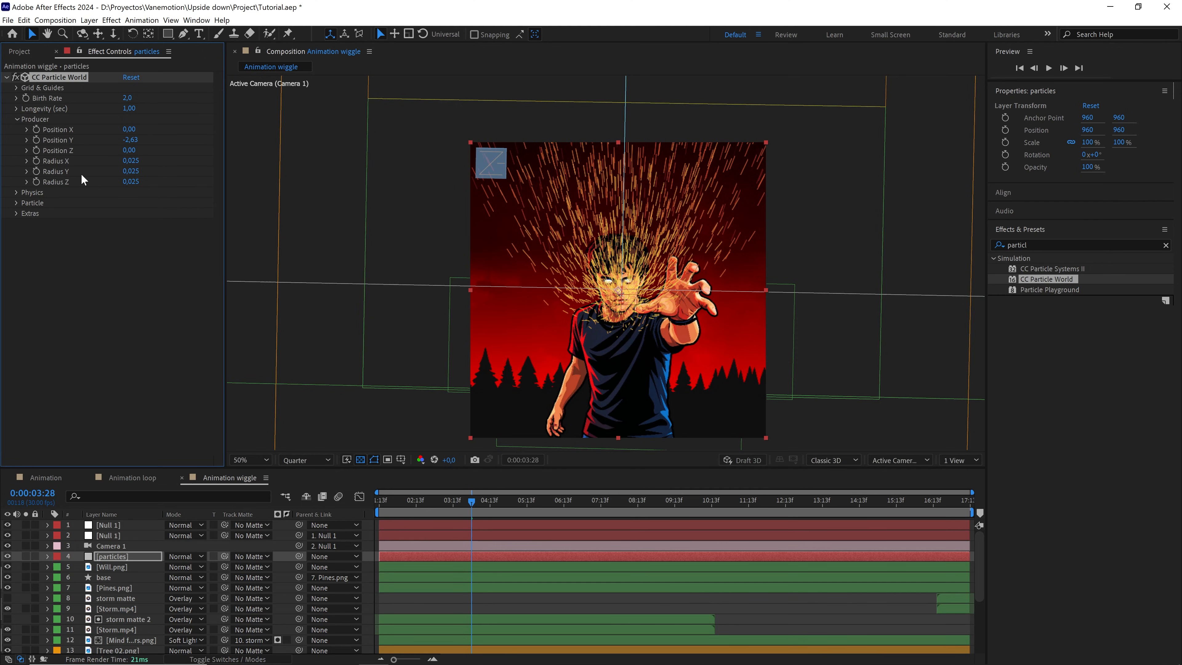
Set the Physics animation of CC Particle World to Vortex and its velocity to 0.10
left_click(17, 192)
left_click(164, 203)
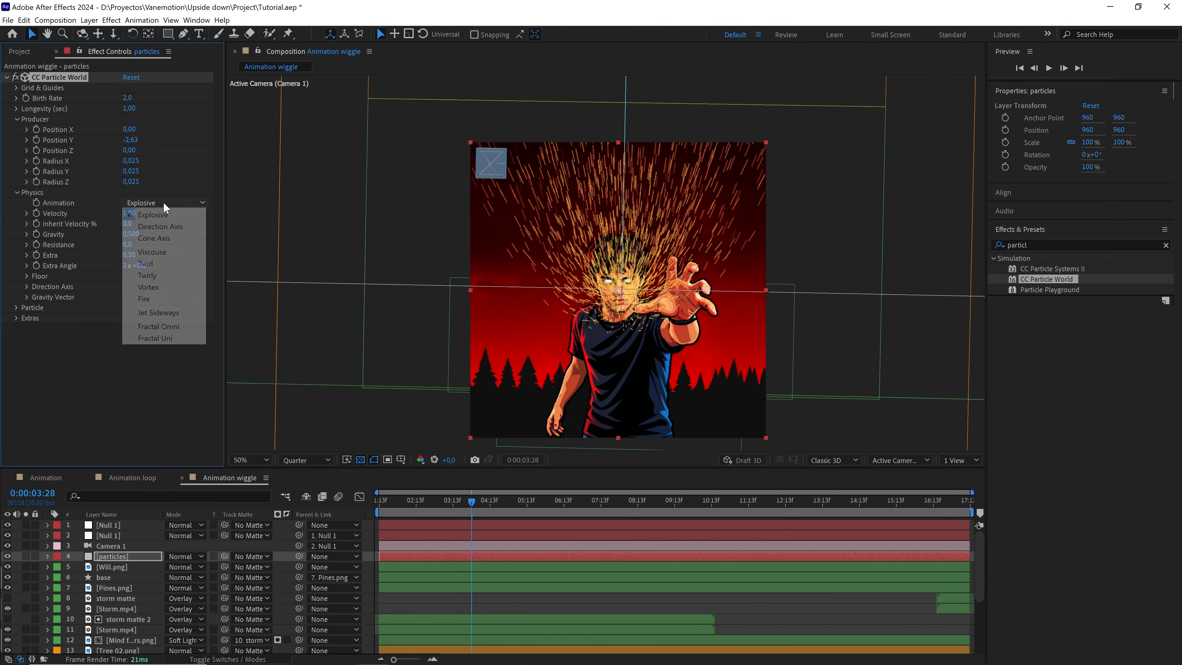
left_click(160, 288)
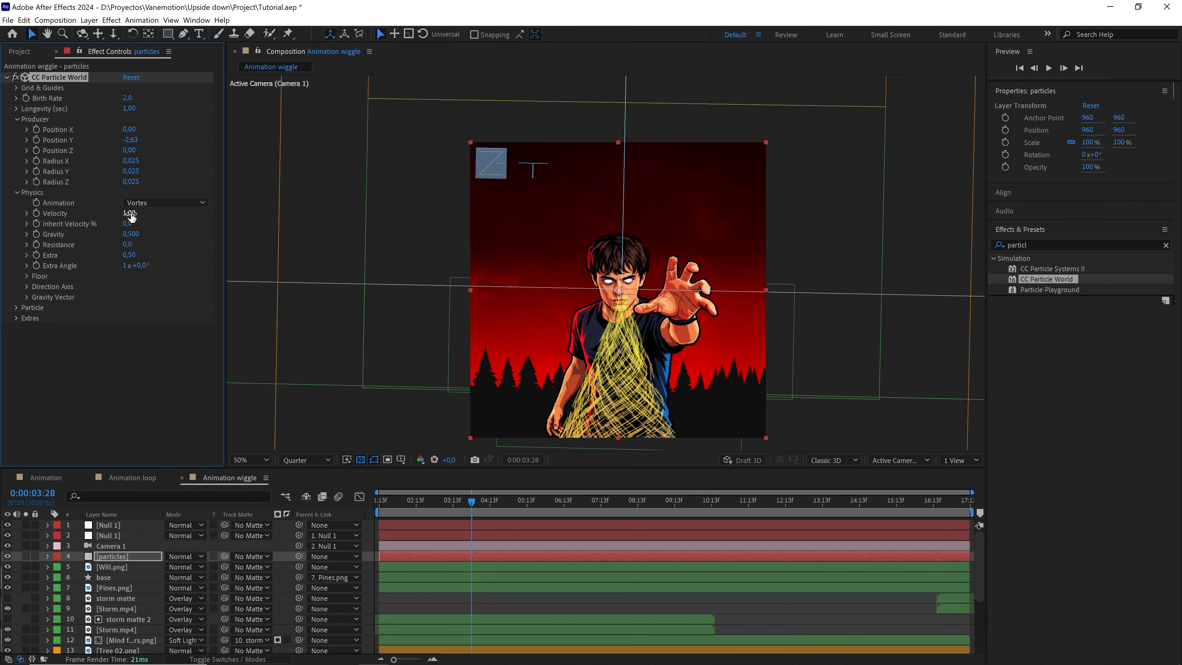
left_click_drag(129, 213, 86, 217)
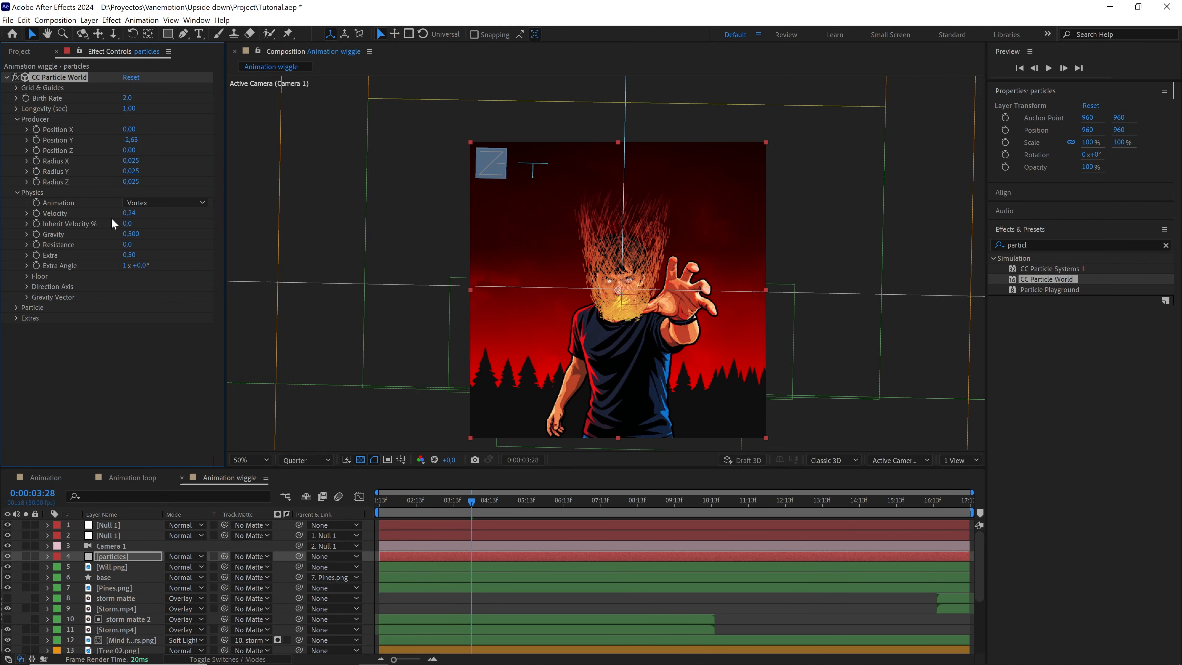
left_click(130, 214)
key("Return")
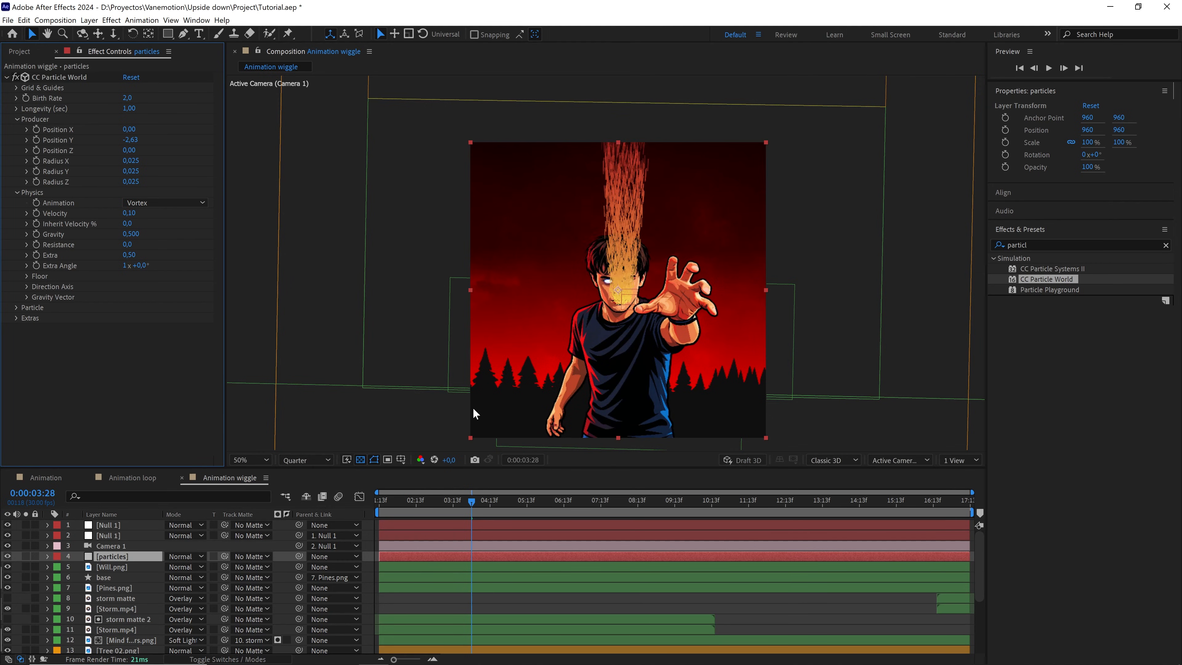
Preview the particle motion, set the Physics gravity to 0, and play the result from 0:00:05:19
key("space")
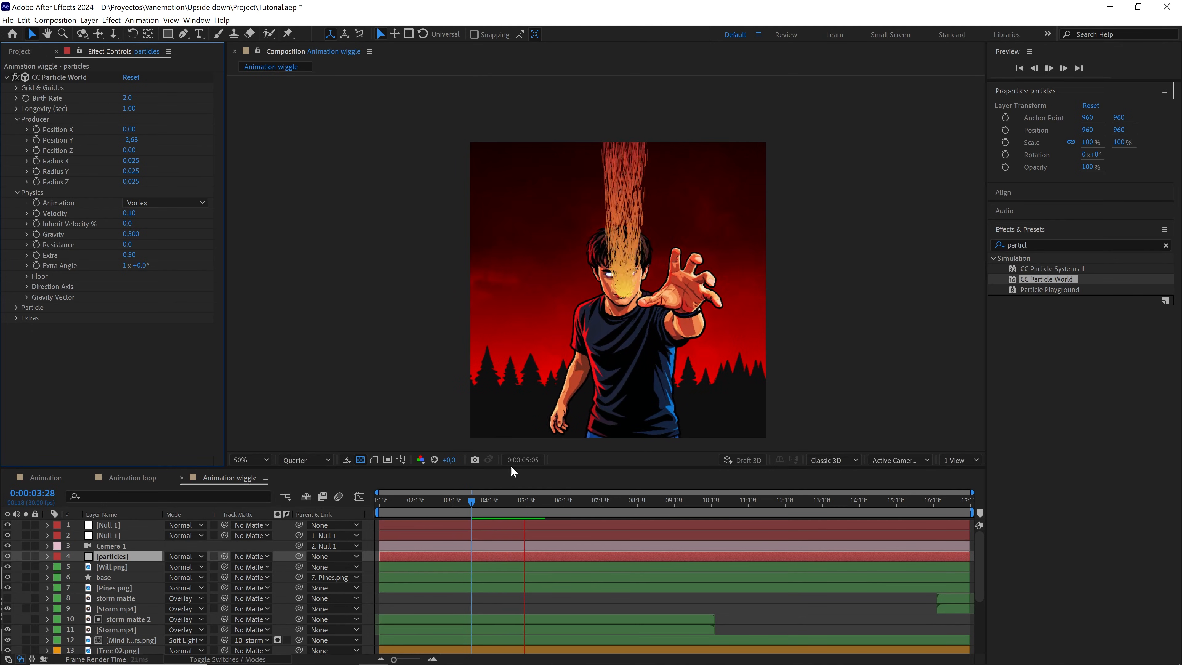
key("space")
left_click_drag(540, 500, 482, 499)
key("space")
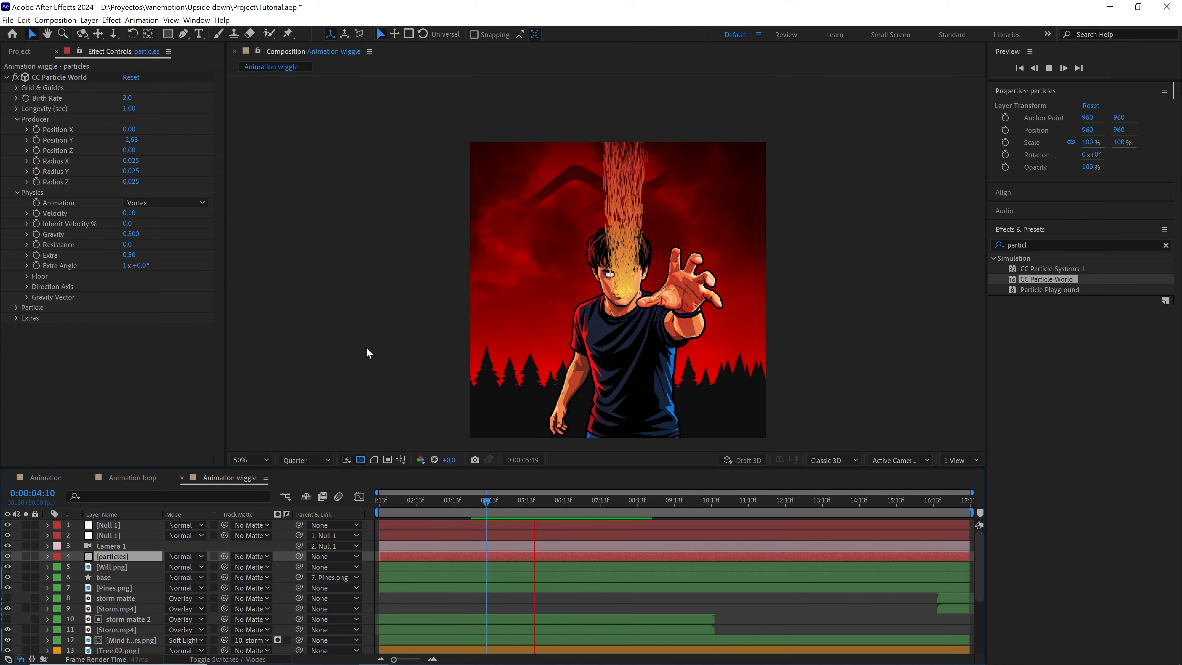
key("space")
left_click(135, 233)
type("0")
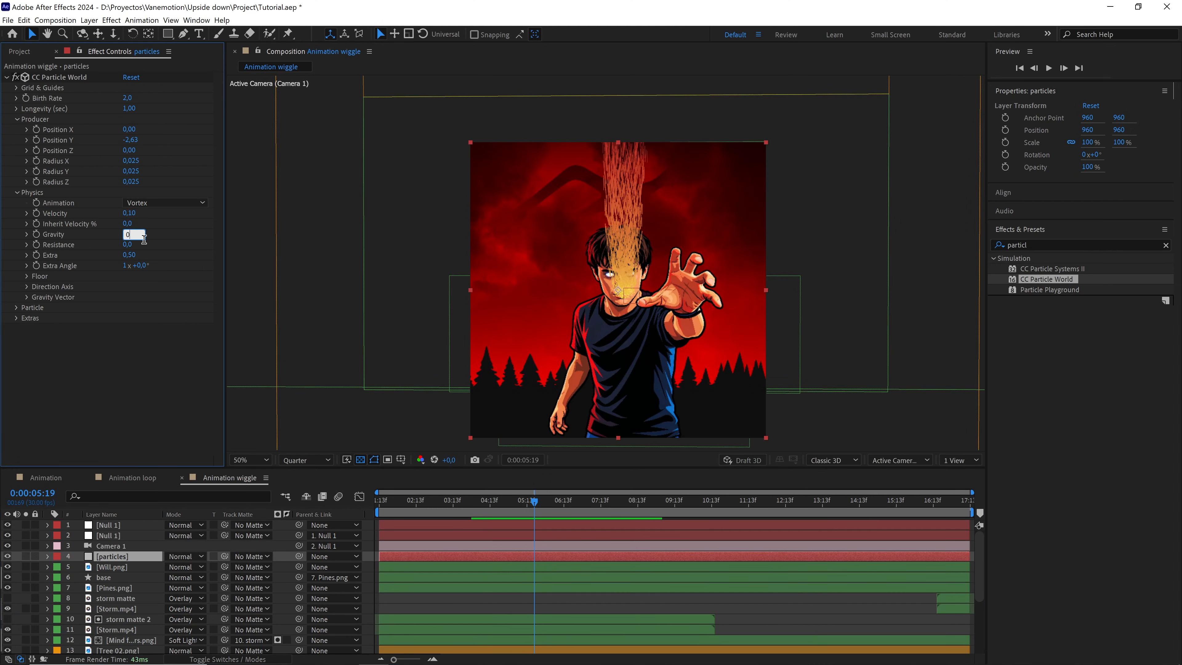
key("space")
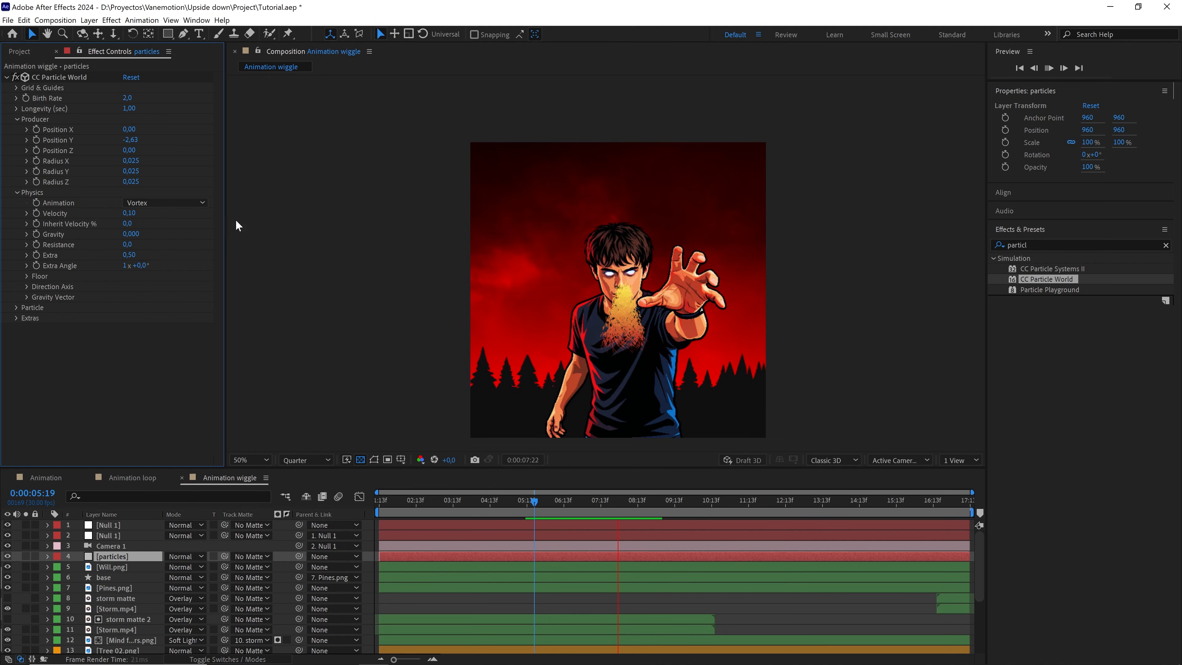
key("space")
Change the particle type of CC Particle World to Faded Sphere
left_click(17, 308)
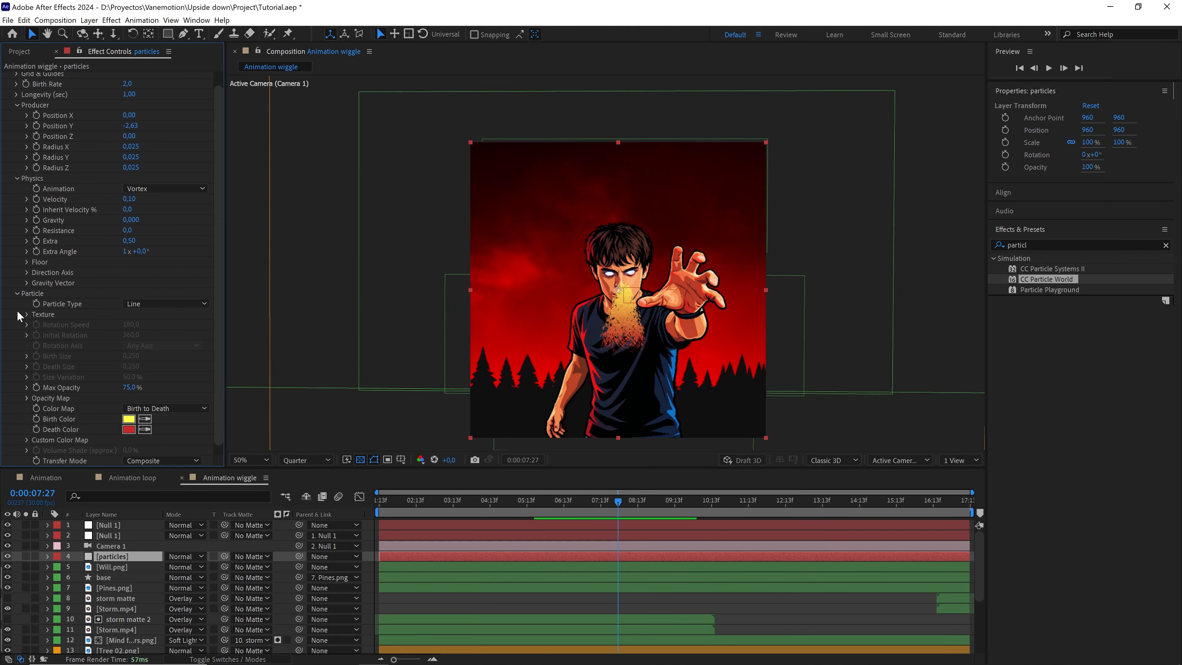
left_click(148, 305)
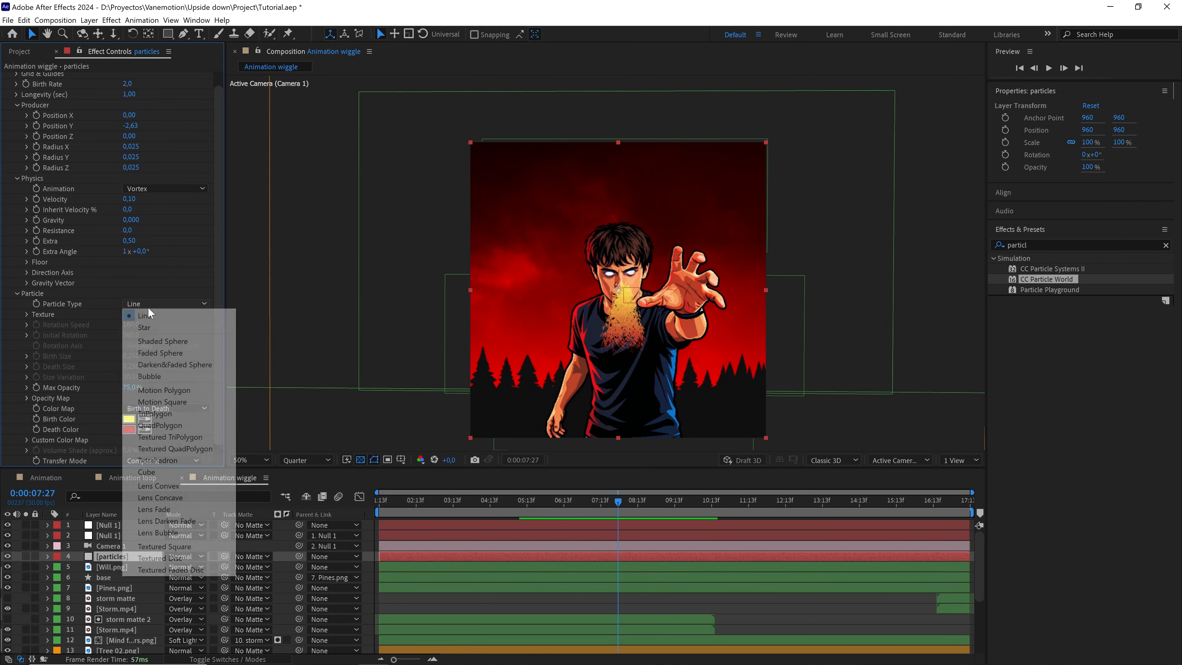
left_click(168, 353)
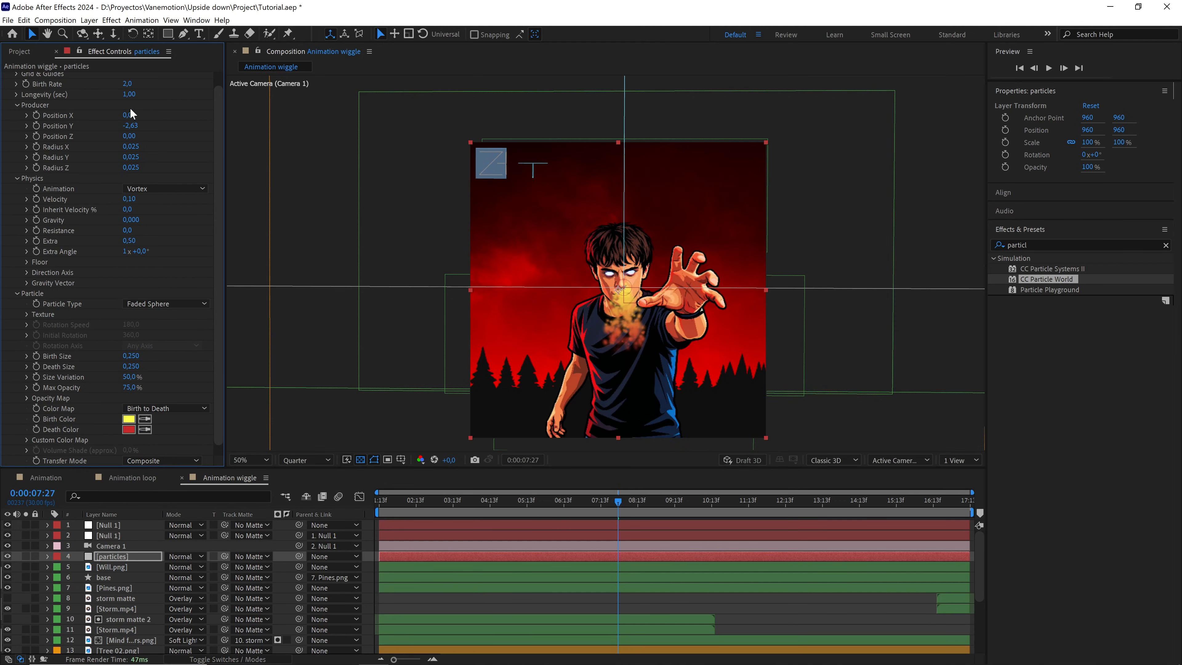
Set the particles' longevity to 10 seconds and their birth rate to 0.2
left_click(128, 95)
key("Return")
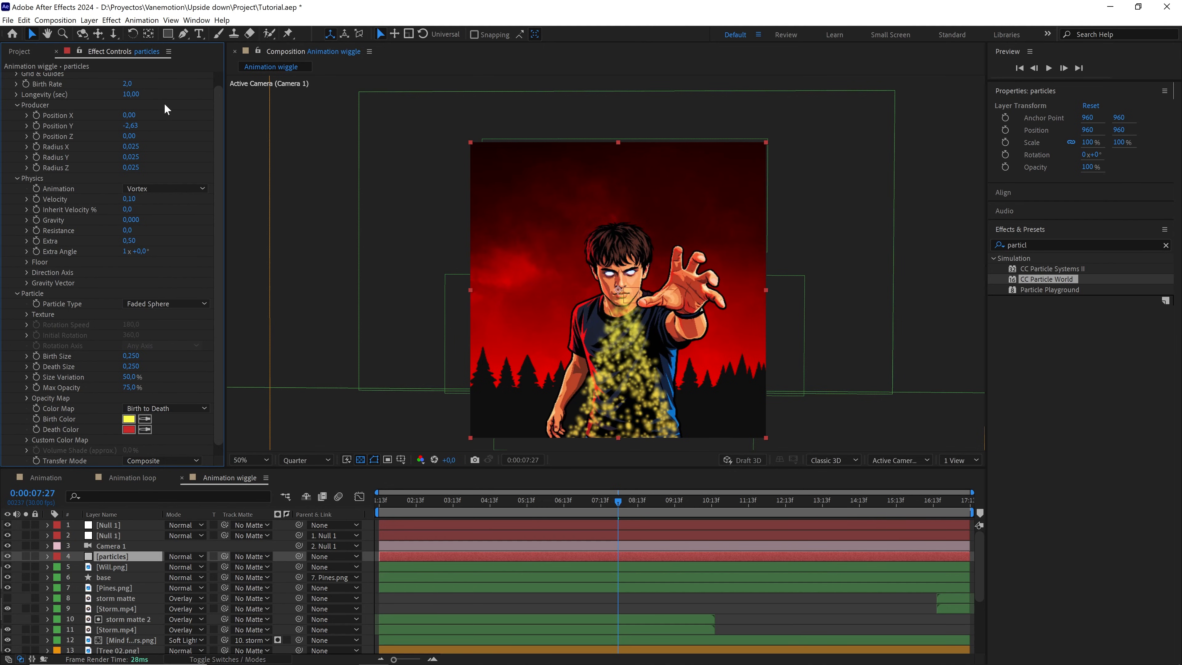
left_click_drag(129, 85, 115, 84)
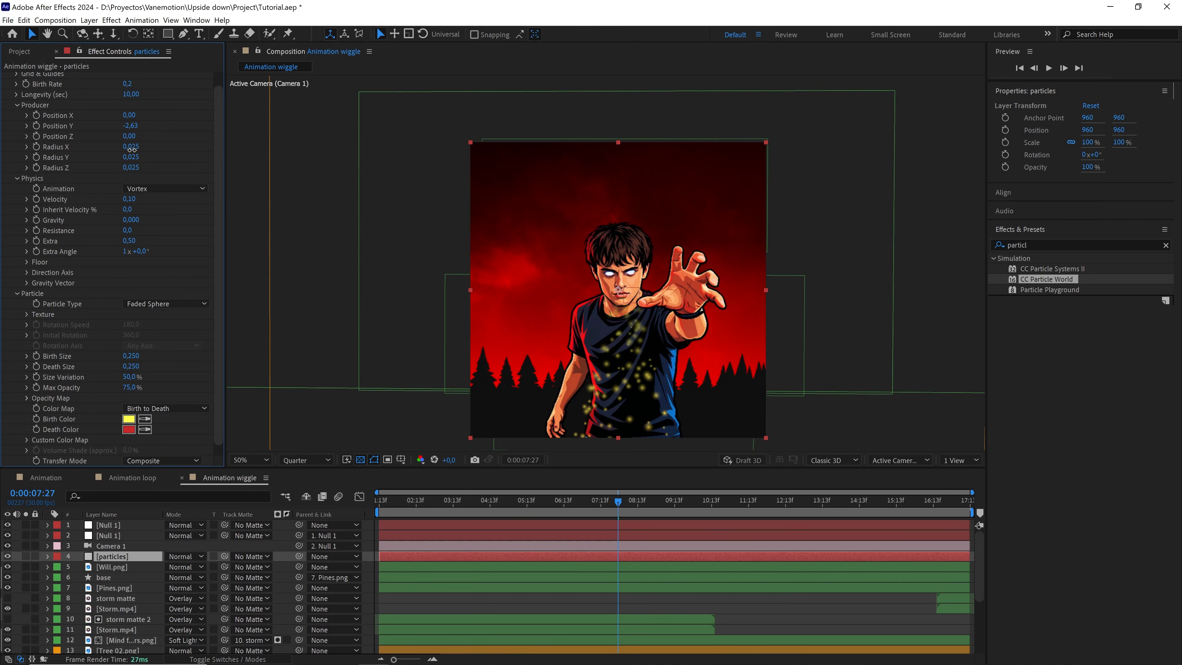
Spread the particle emitter by setting the Producer's Radius X to 35 and Radius Y to 0.415
left_click_drag(132, 149, 193, 149)
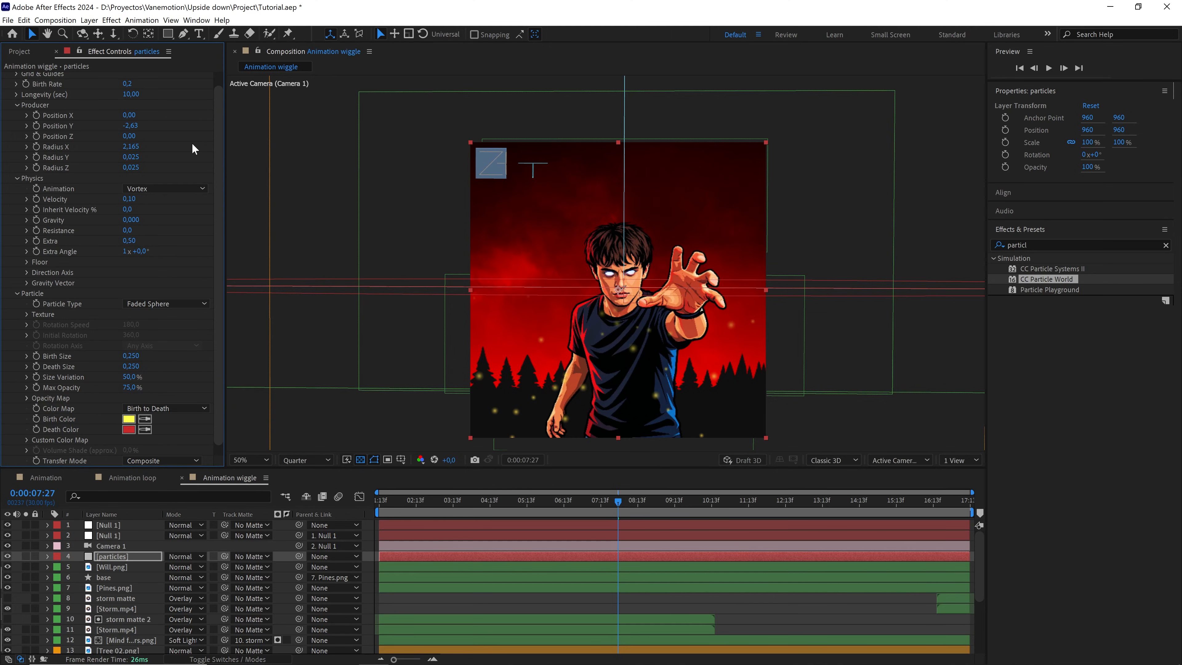
left_click(133, 146)
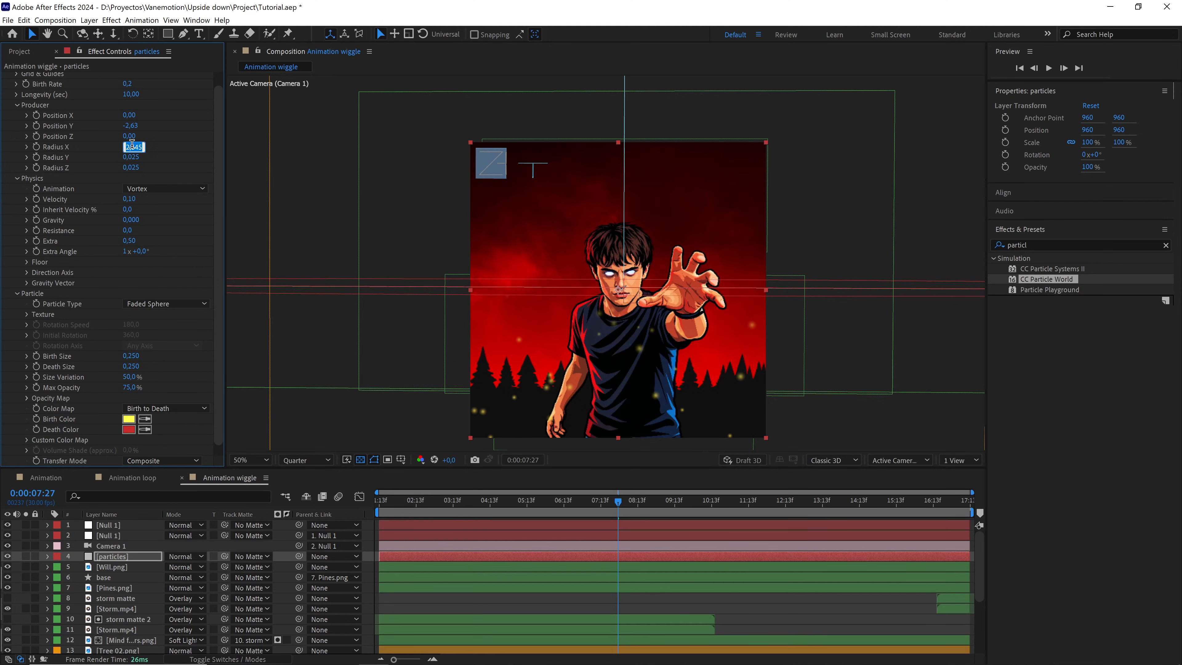
key("Return")
mouse_move(141, 157)
left_mouse_down()
mouse_move(113, 159)
mouse_move(140, 159)
left_mouse_up()
left_click(135, 158)
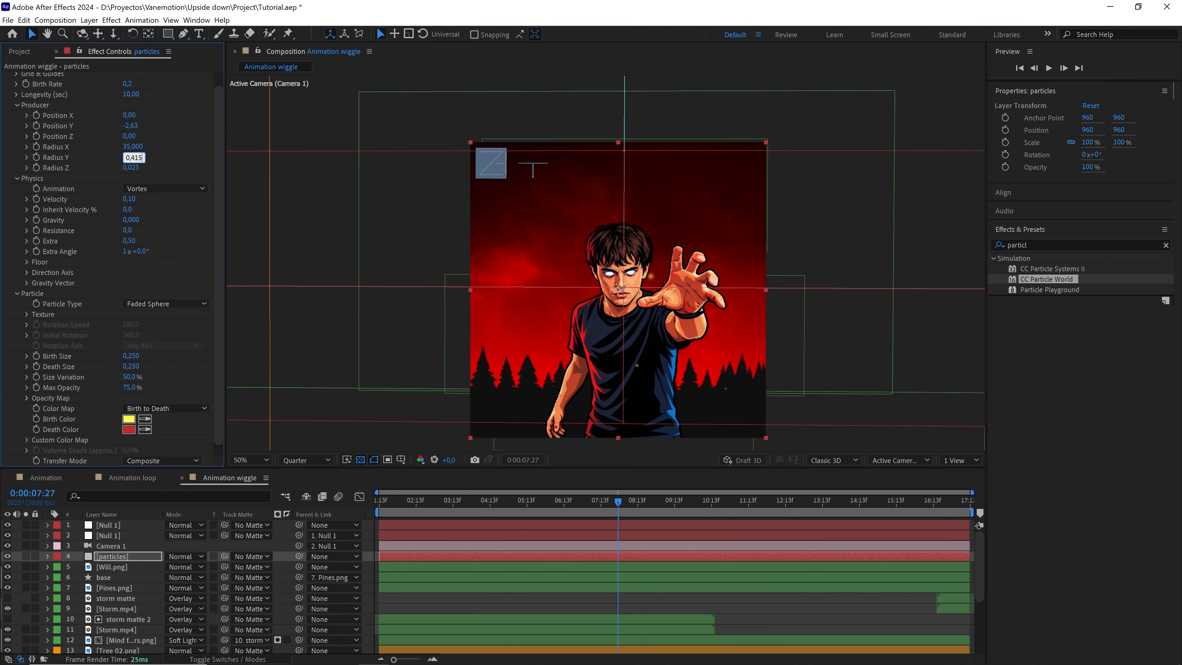
type("0,415")
key("Return")
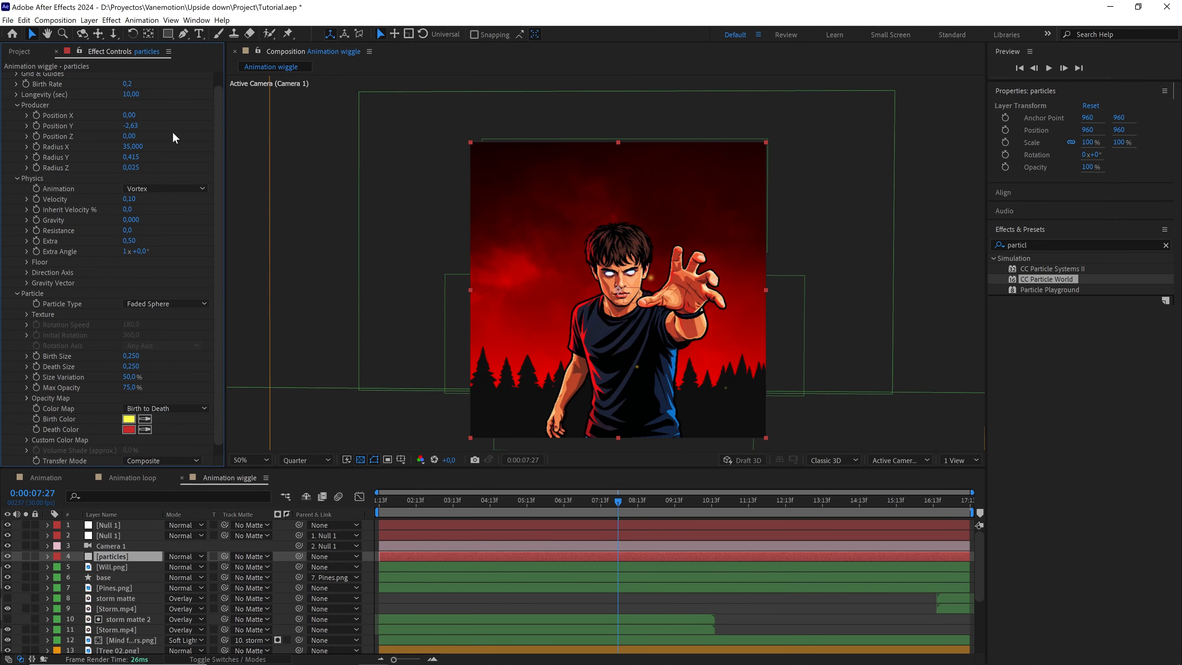
Set the particles' birth color to white (FFFFFF) and preview the animation from 0:00:06:03
left_click(128, 419)
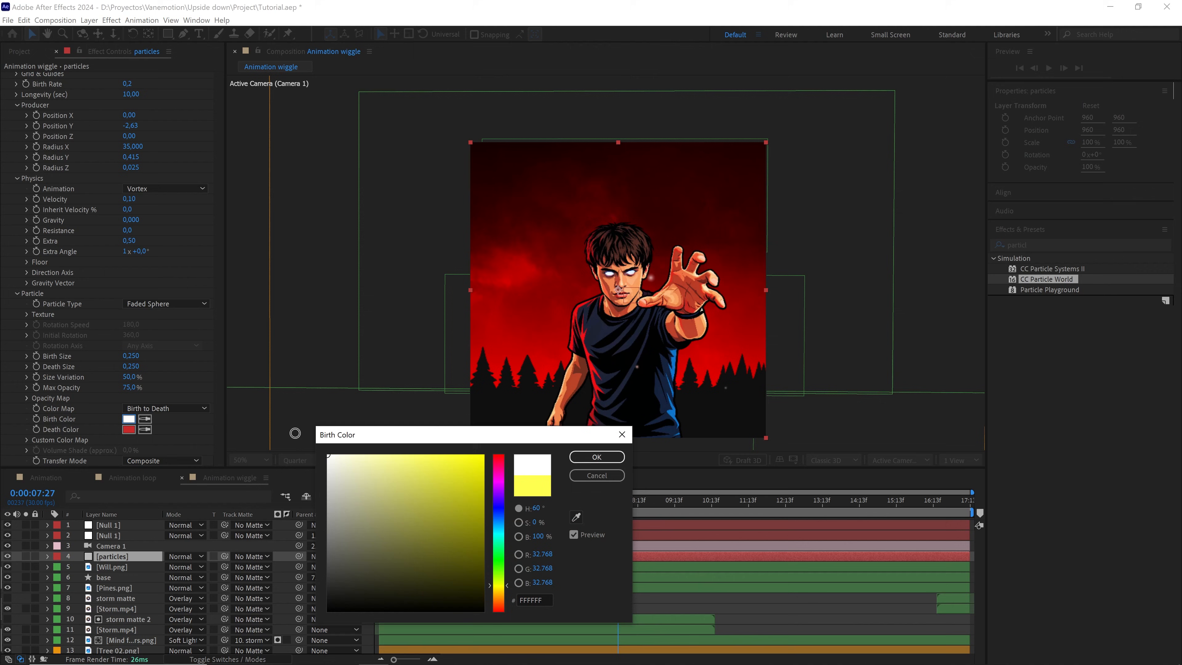
left_click(597, 456)
scroll(604, 256, "up", 1)
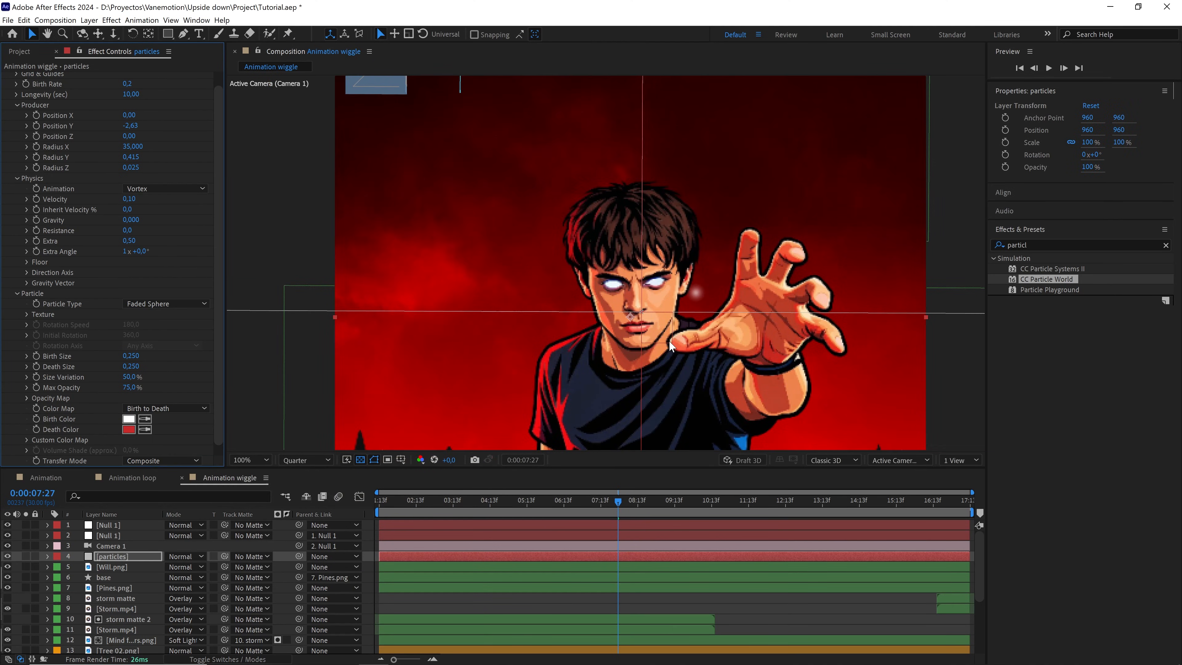
scroll(694, 306, "down", 1)
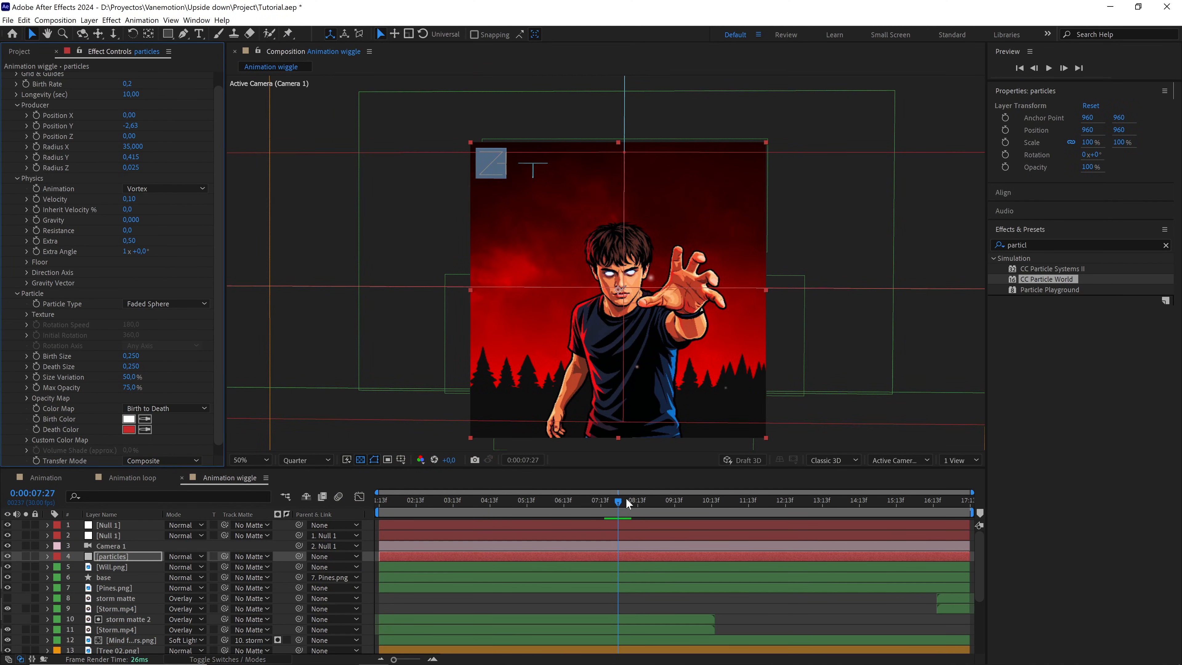
left_click_drag(626, 498, 554, 495)
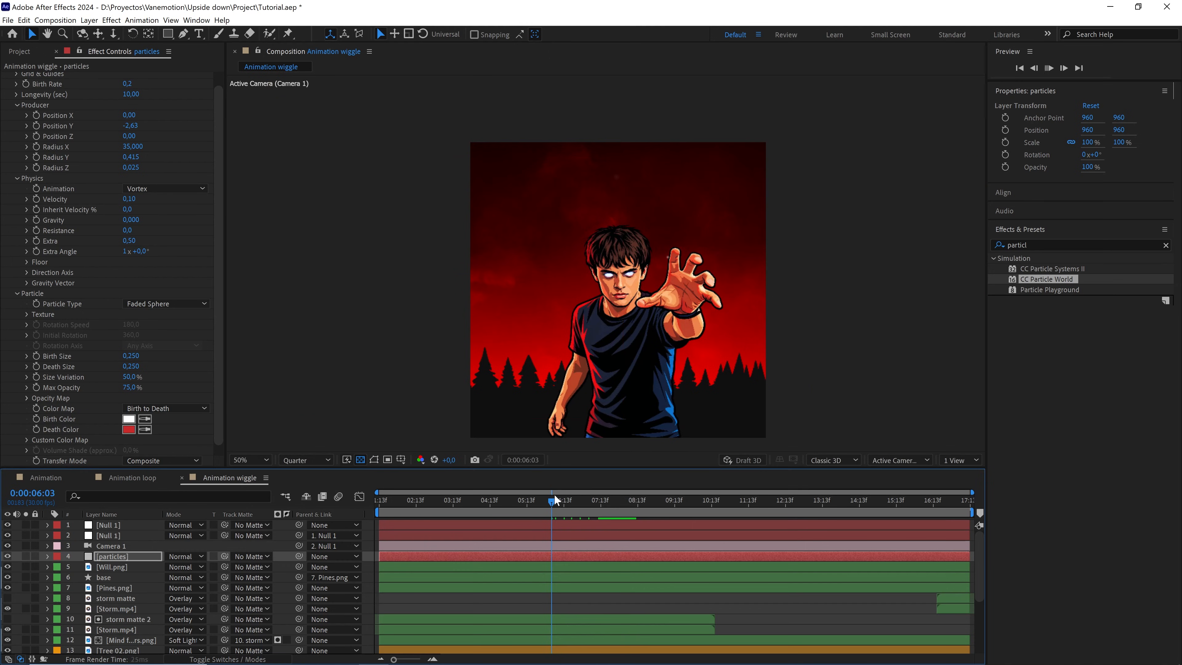
key("space")
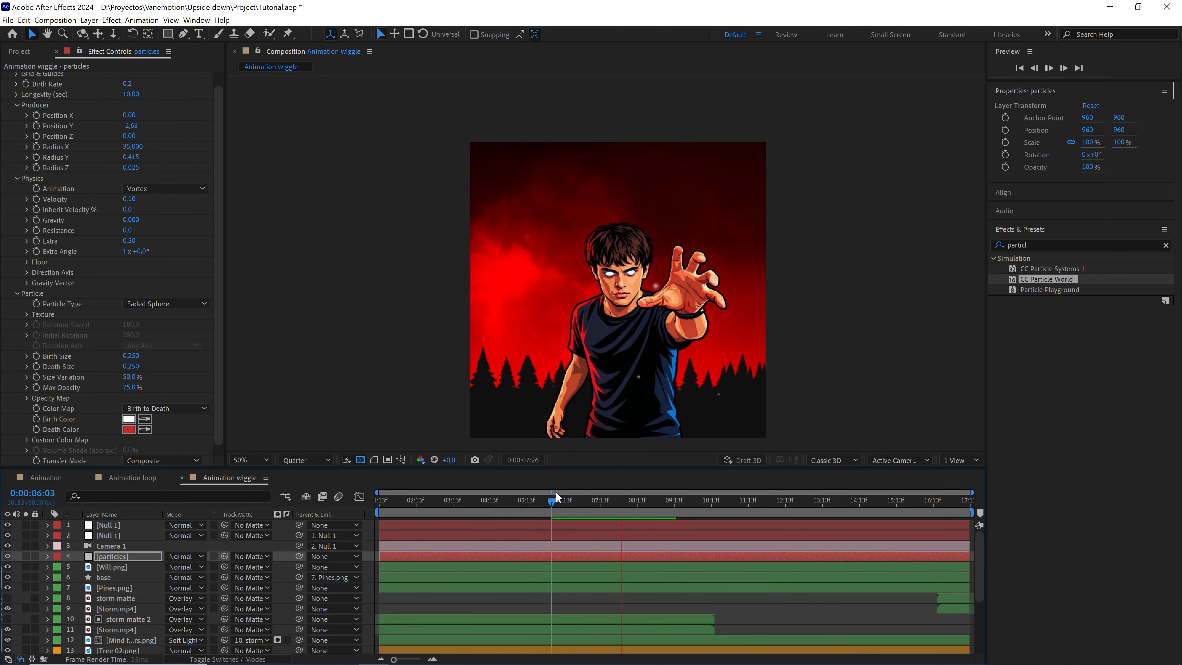
key("space")
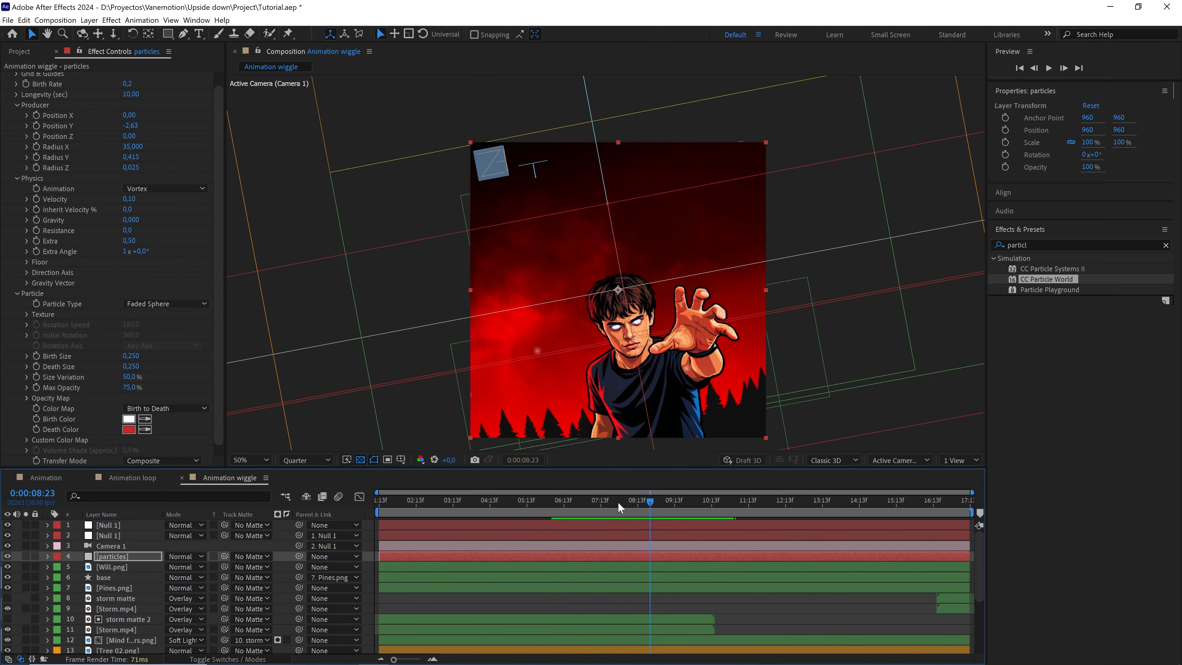
Go to 0:00:07:07 and set the Physics velocity of CC Particle World to 0.01
left_click_drag(618, 502, 593, 500)
left_click(130, 199)
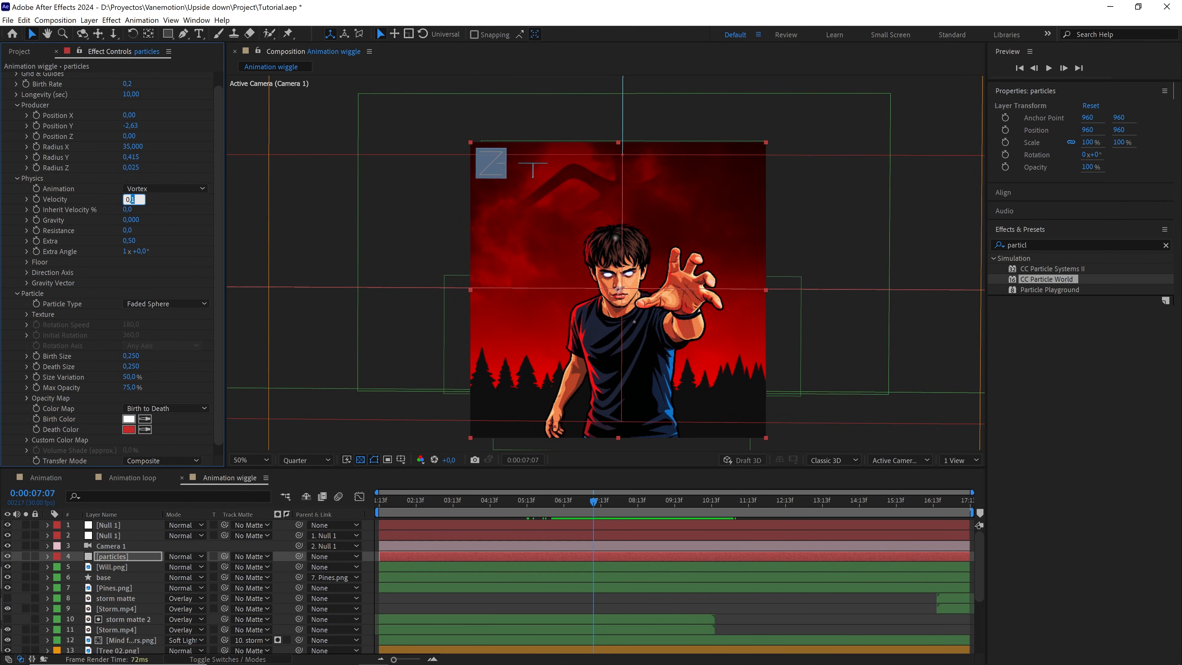
type("0,01")
key("Return")
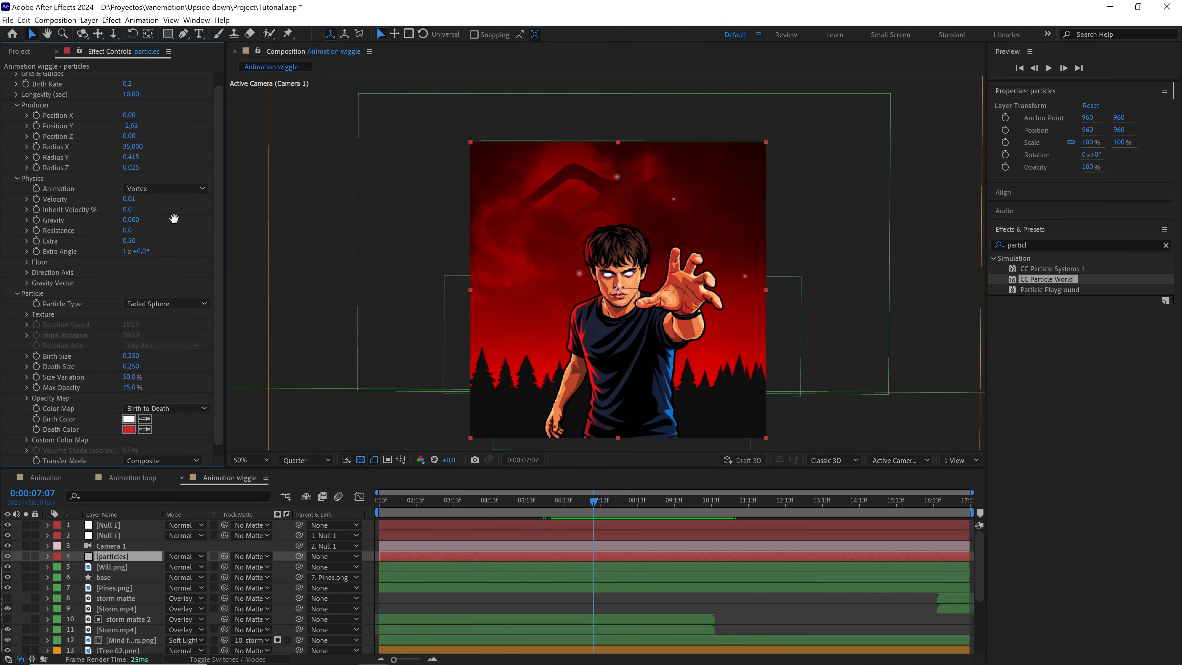
Preview the particle animation from 0:00:07:07 and from the start at 0:00:01:13, then review the CC Particle World settings
key("space")
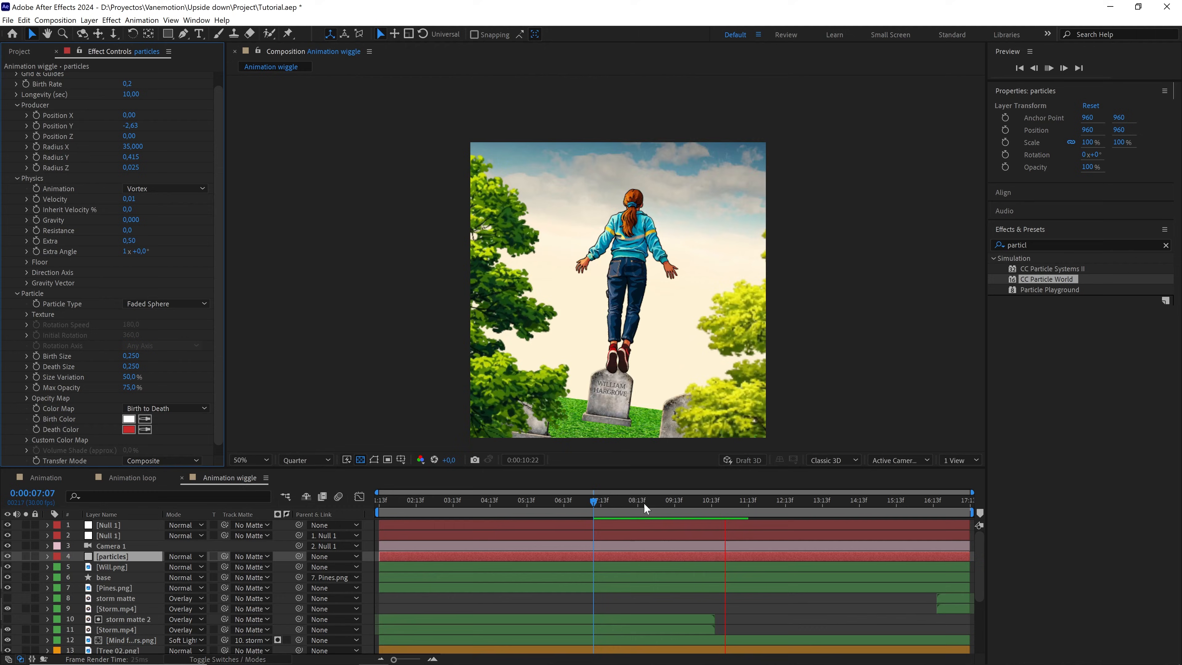
key("space")
left_click_drag(539, 496, 354, 506)
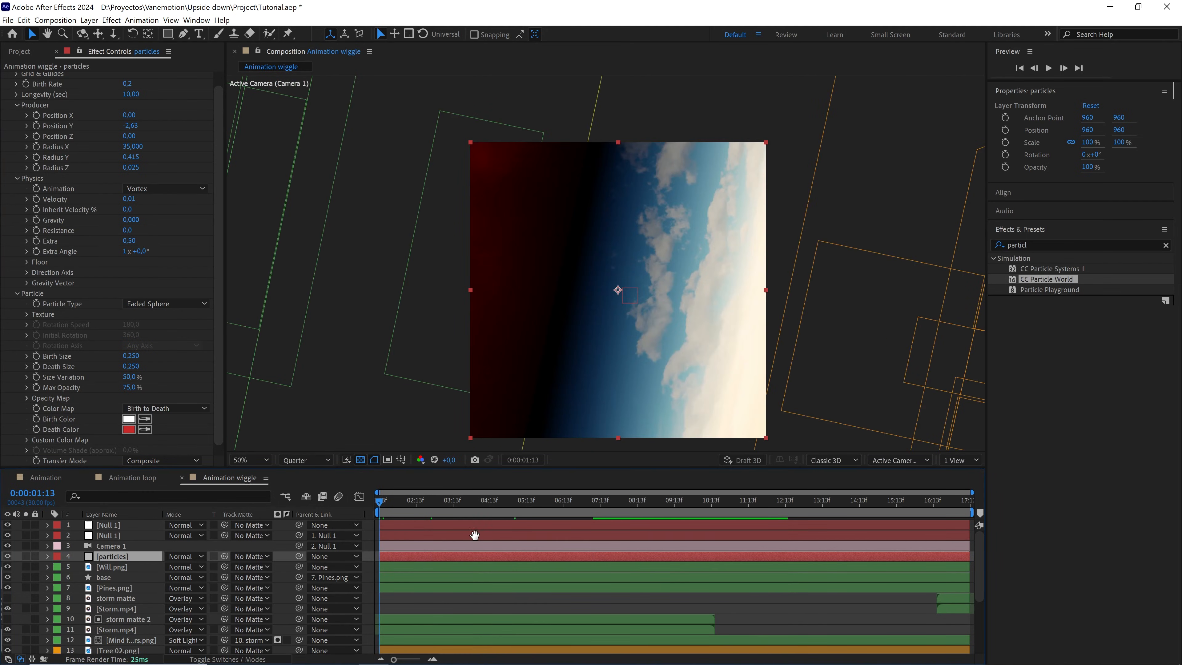
key("space")
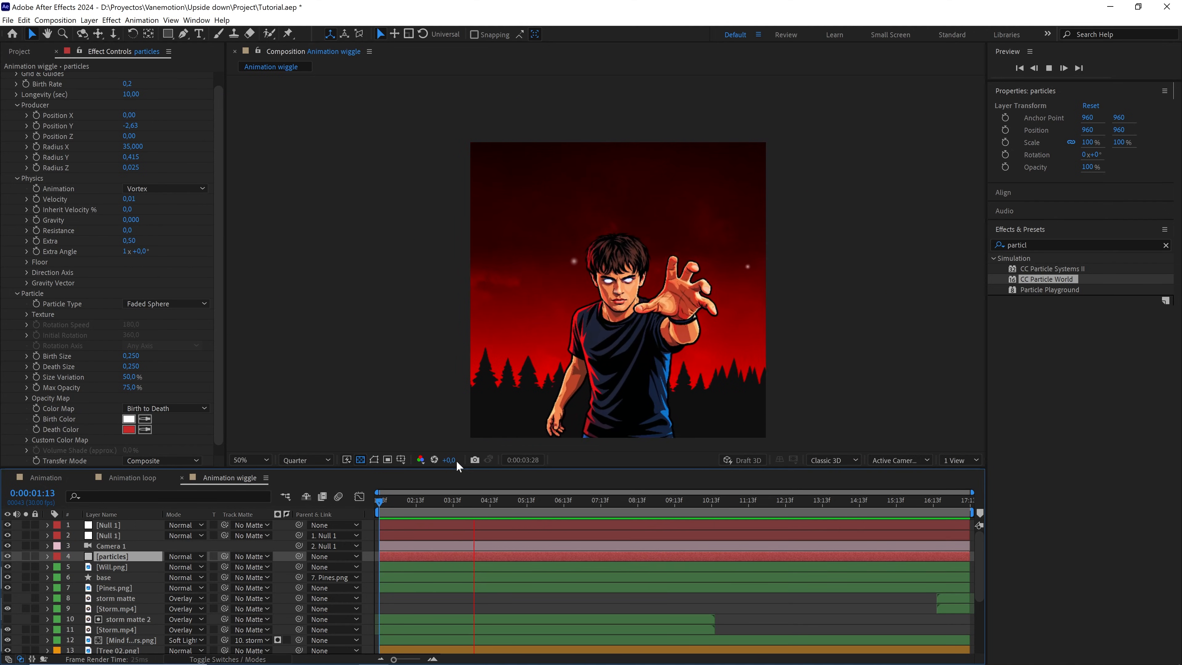
key("space")
scroll(152, 274, "down", 1)
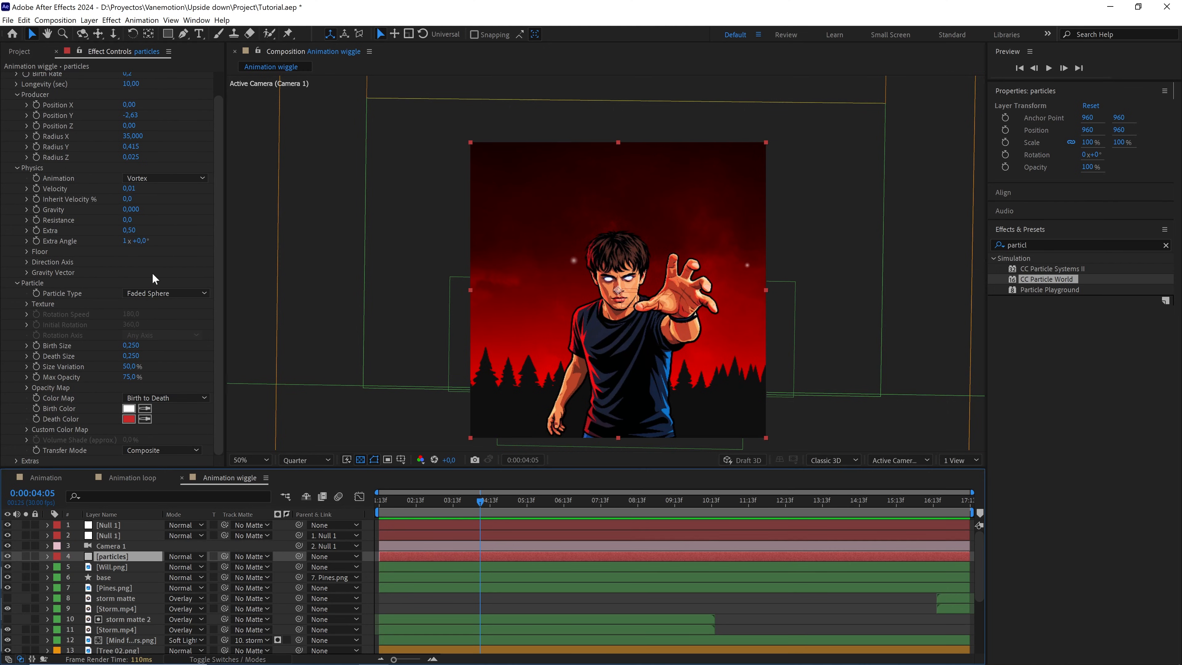
scroll(138, 266, "up", 2)
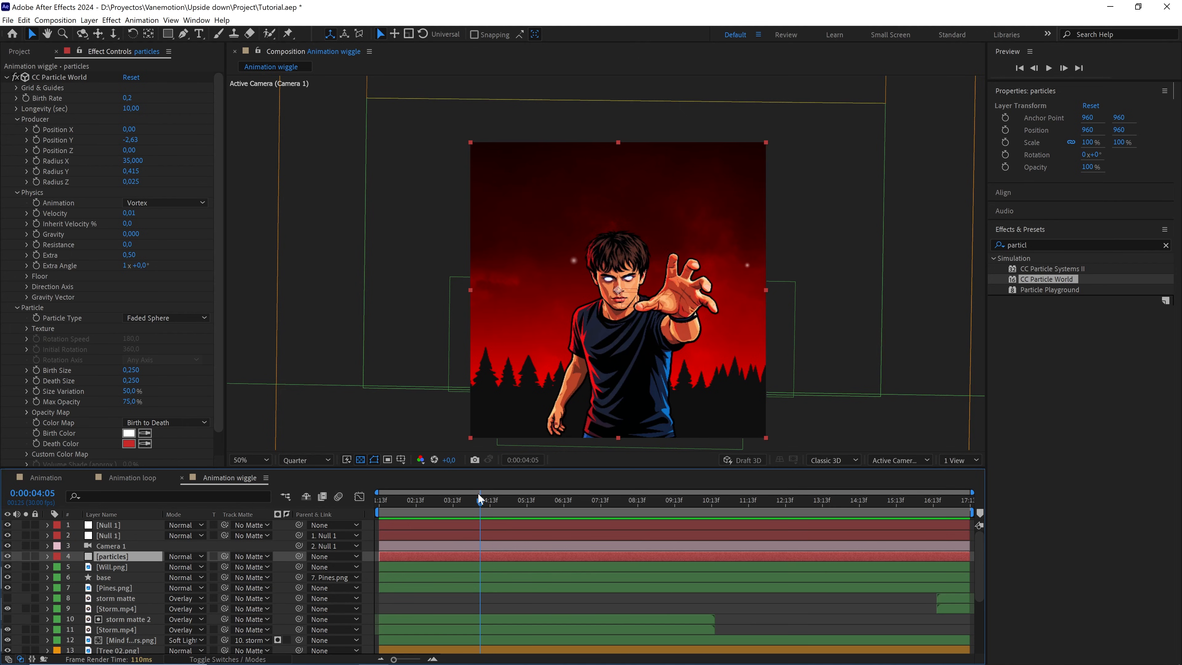
At 0:00:09:05, enable motion blur for all layers and inspect the blurred particles up close
left_click_drag(478, 494, 664, 496)
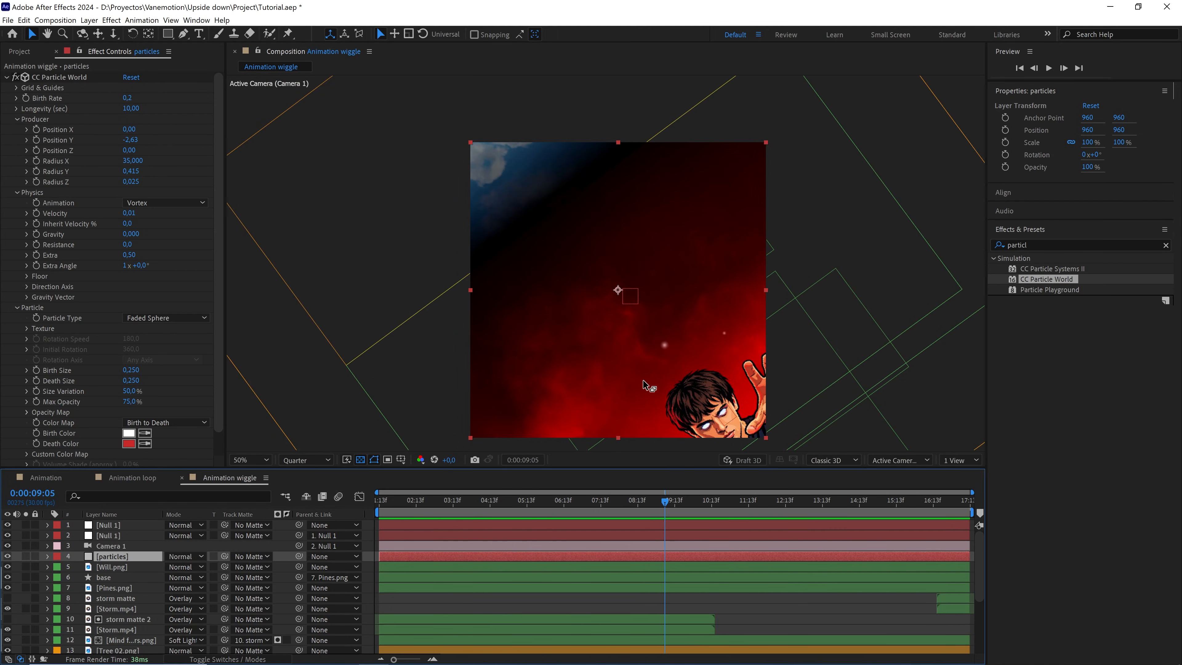
key("ctrl+a")
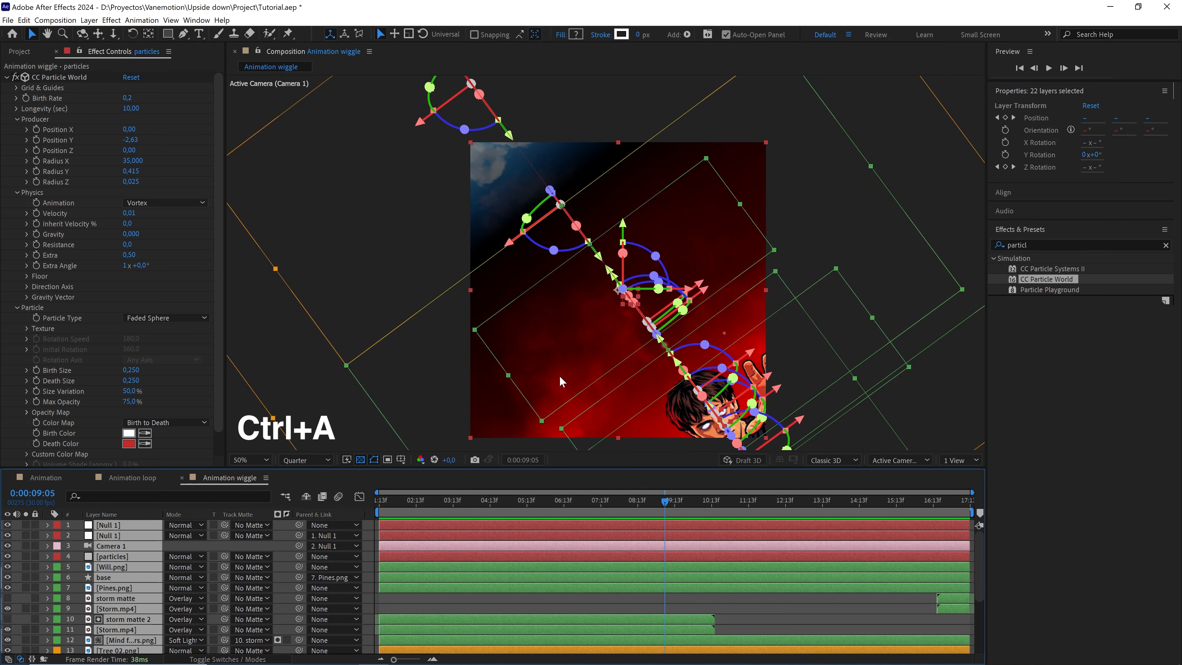
key("F4")
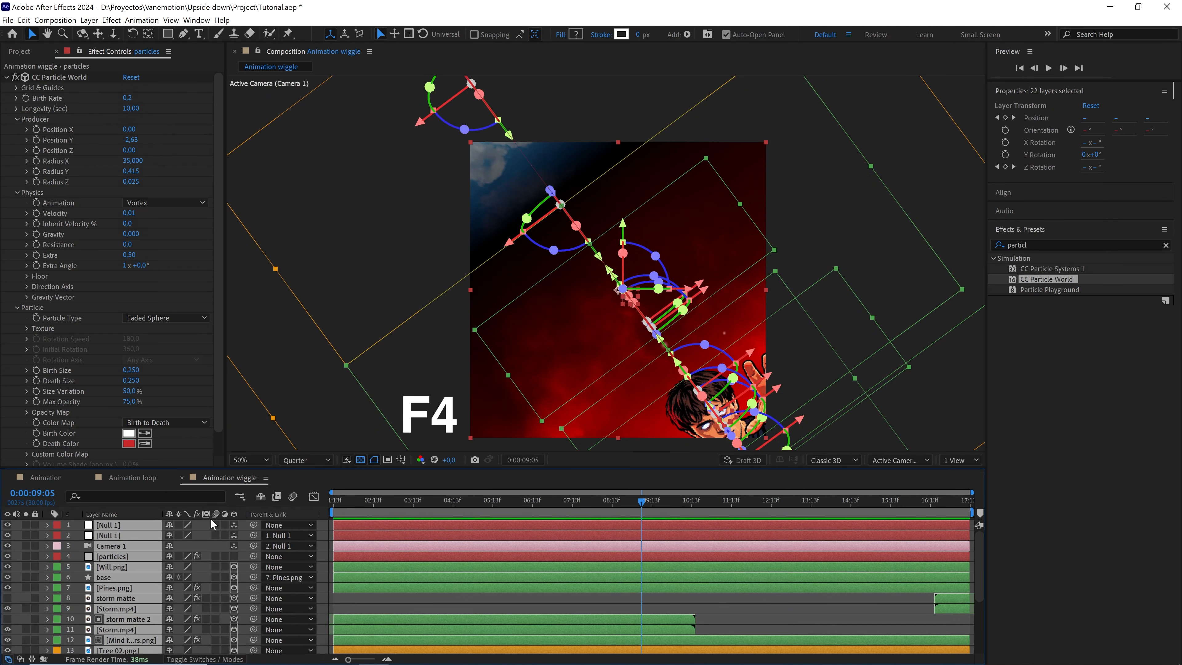
left_click(216, 525)
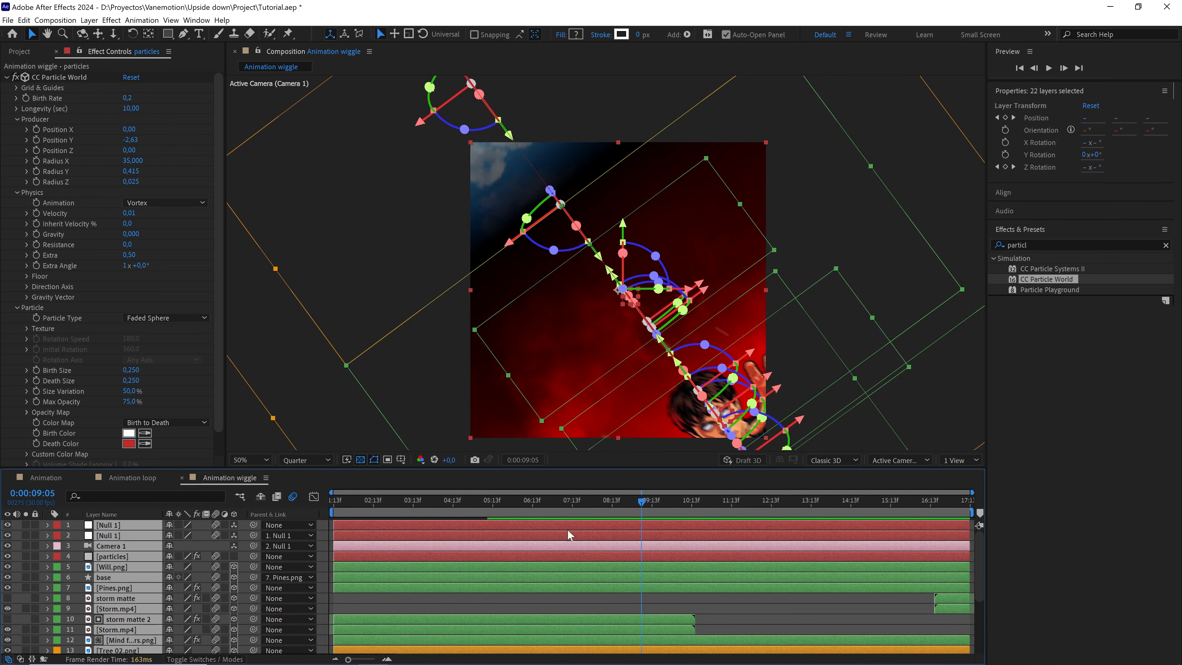
left_click(599, 597)
key("period")
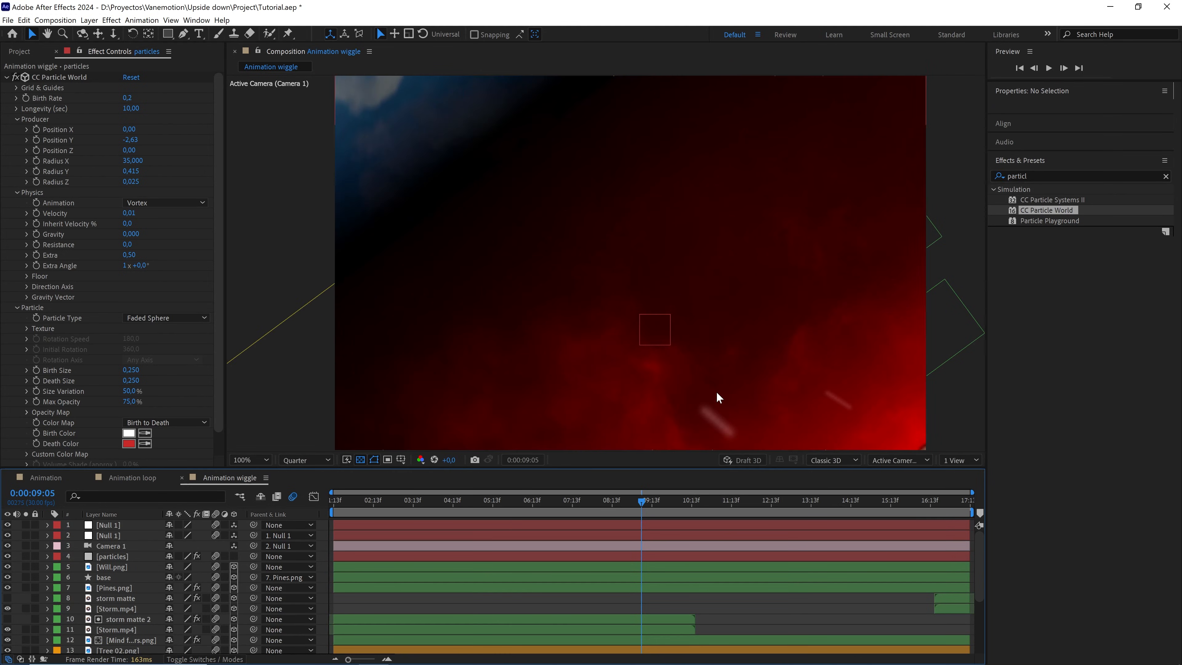
left_click_drag(699, 327, 691, 309)
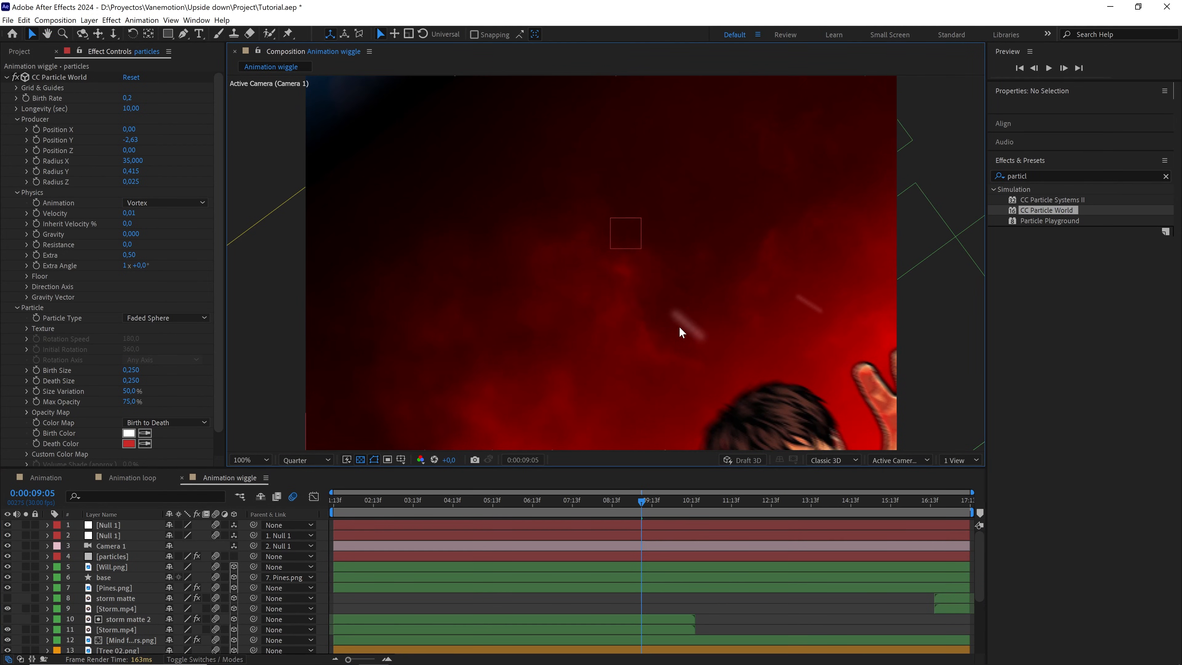
key("comma")
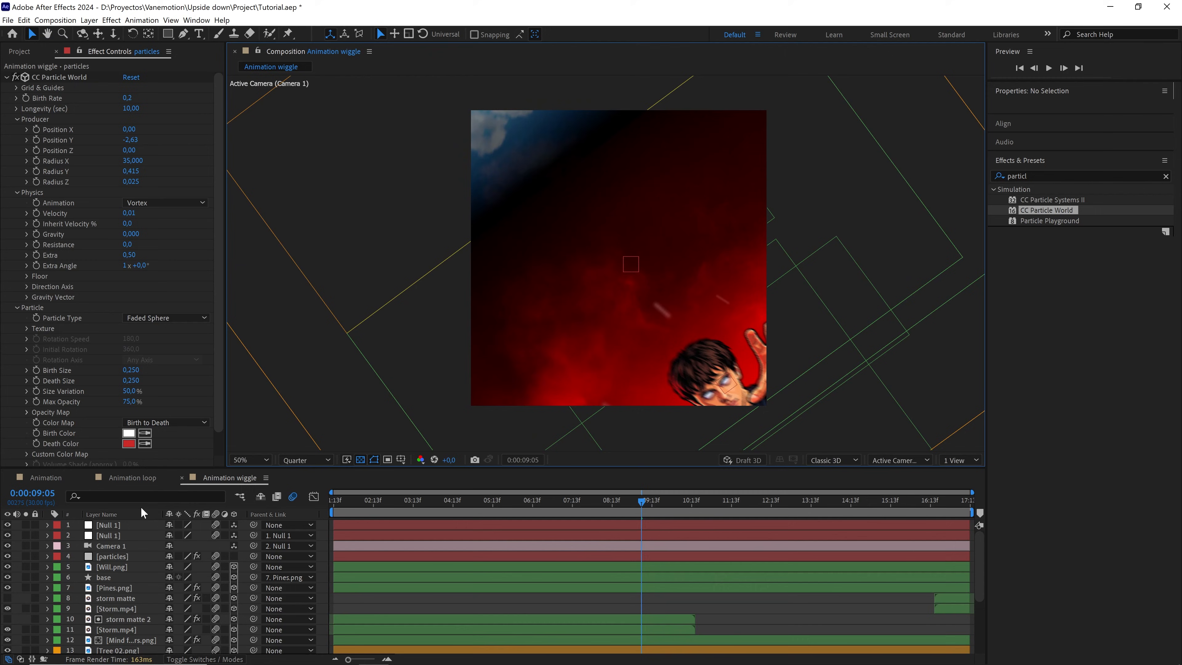
Turn off motion blur on the two null layers and go to 0:00:05:27
left_click(140, 524)
left_click(138, 534, "shift")
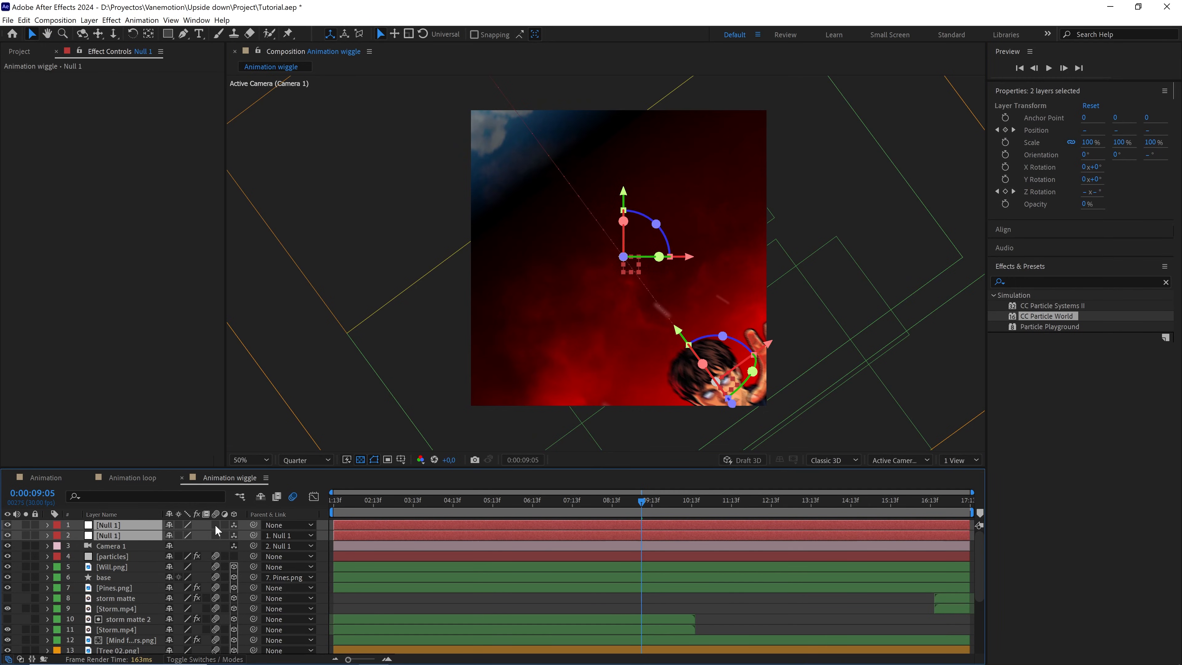
left_click_drag(631, 508, 510, 502)
Duplicate the Will.png layer and rename the copy "will glow"
scroll(100, 598, "down", 2)
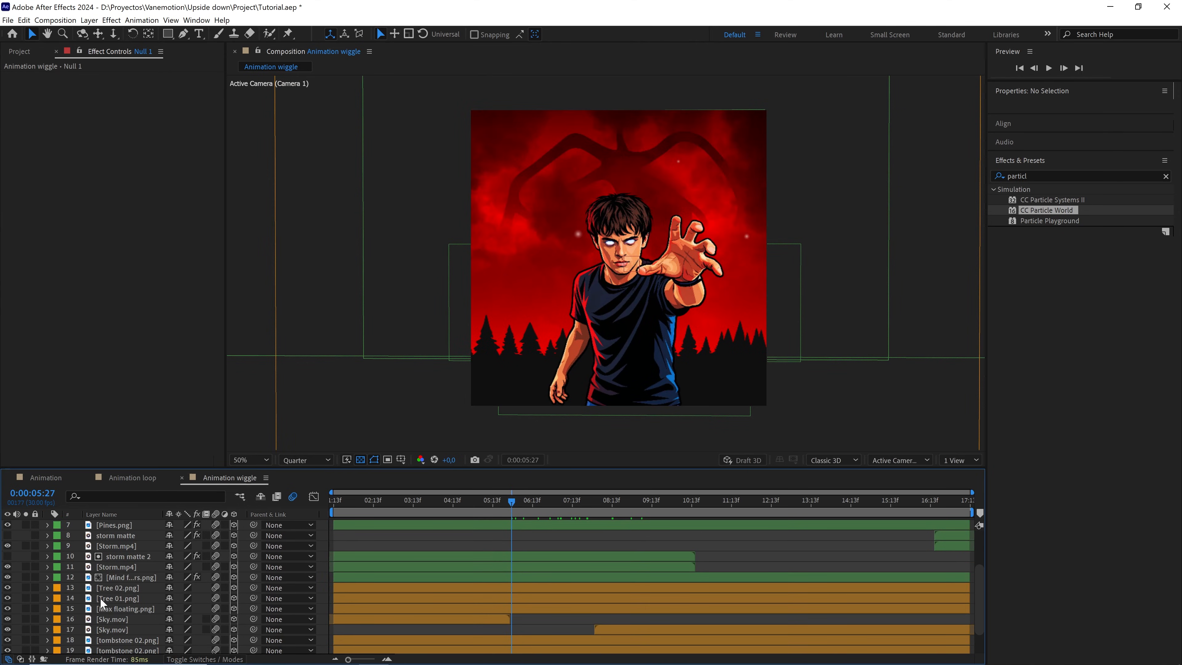
scroll(99, 598, "down", 1)
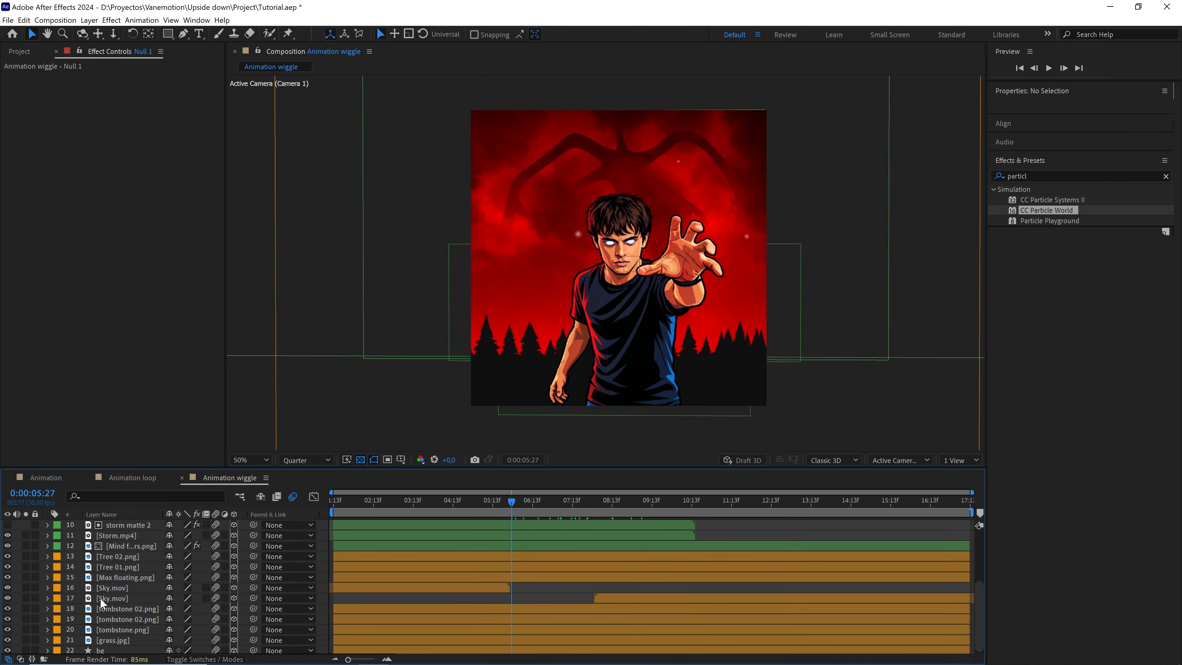
scroll(99, 598, "up", 2)
left_click(121, 534)
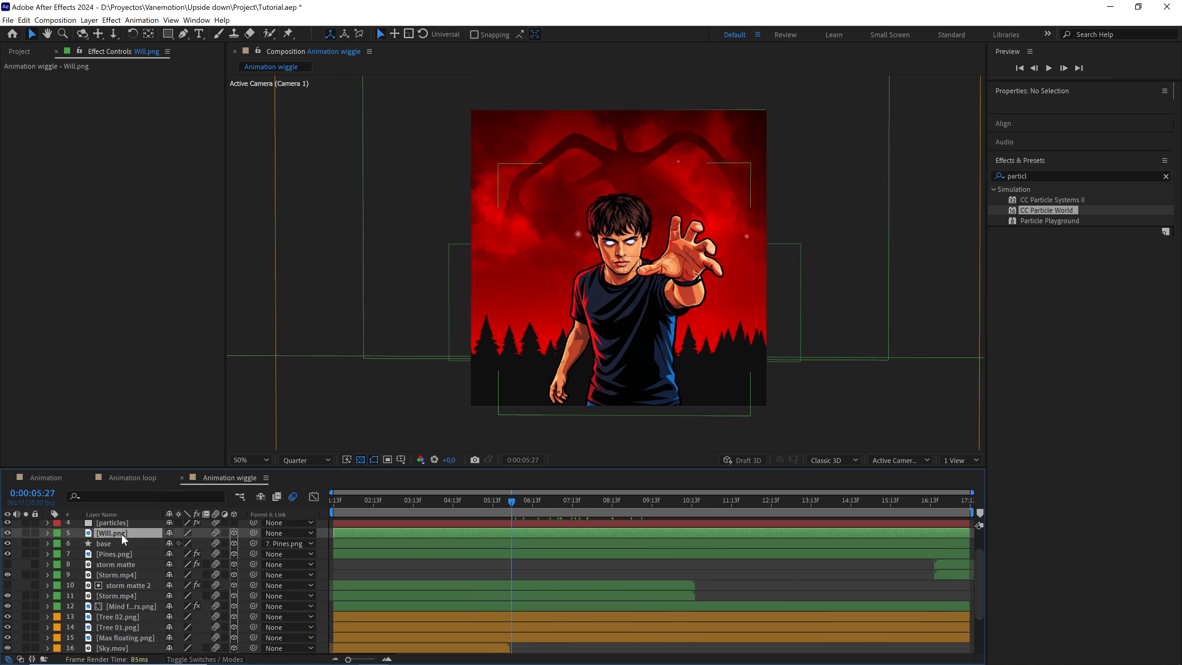
key("ctrl+d")
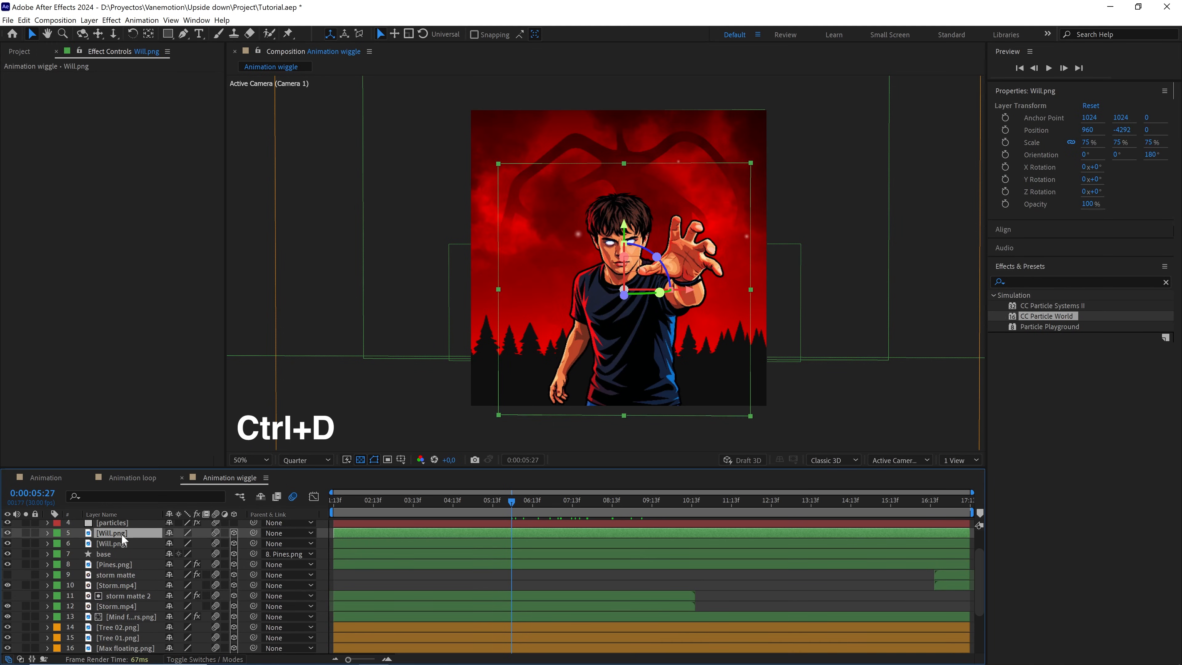
key("Return")
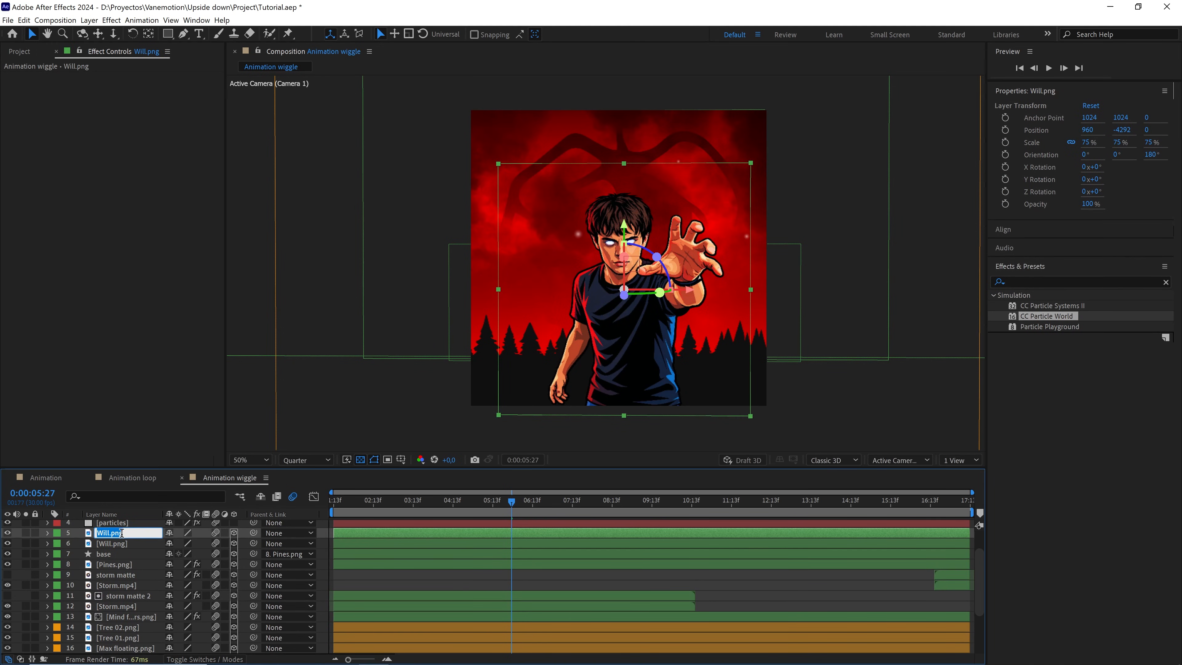
type("will glow")
Apply the Tint effect to the will glow layer and solo the layer
left_click(1166, 282)
left_click(1114, 279)
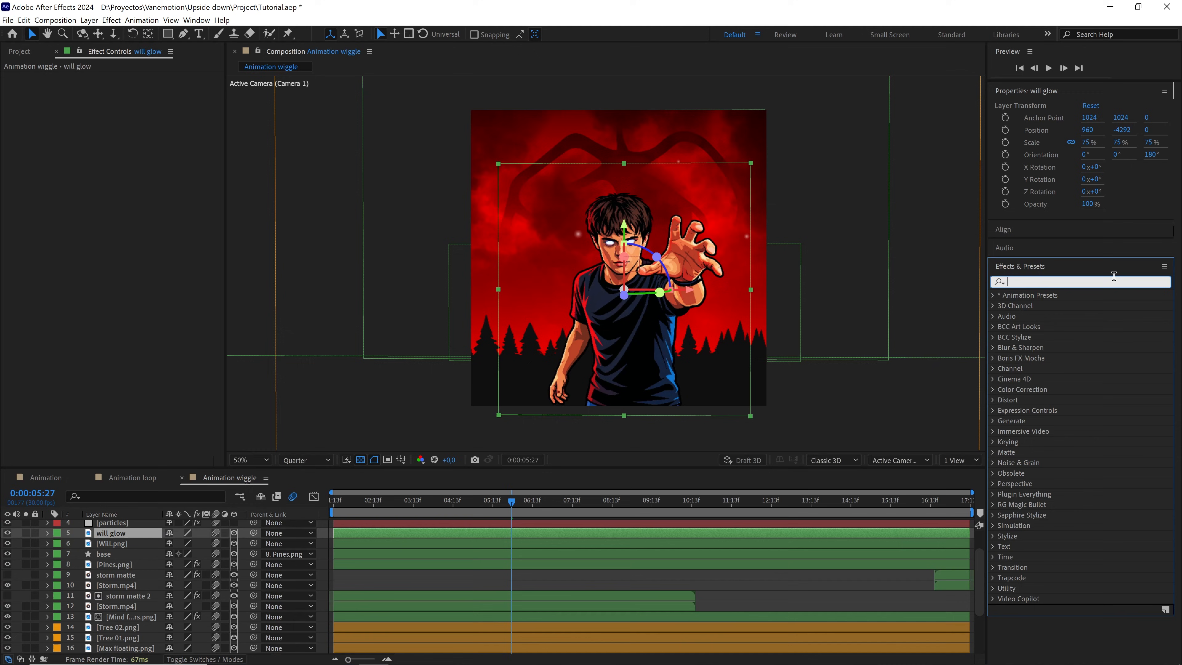
type("tint")
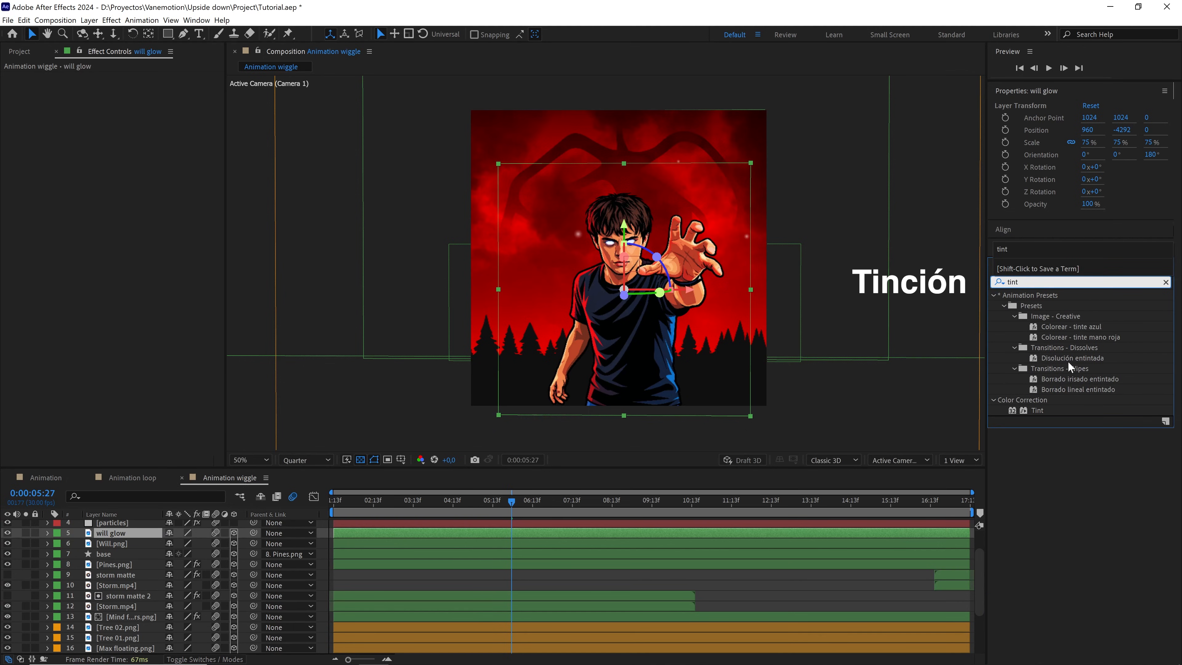
left_click_drag(1042, 410, 134, 531)
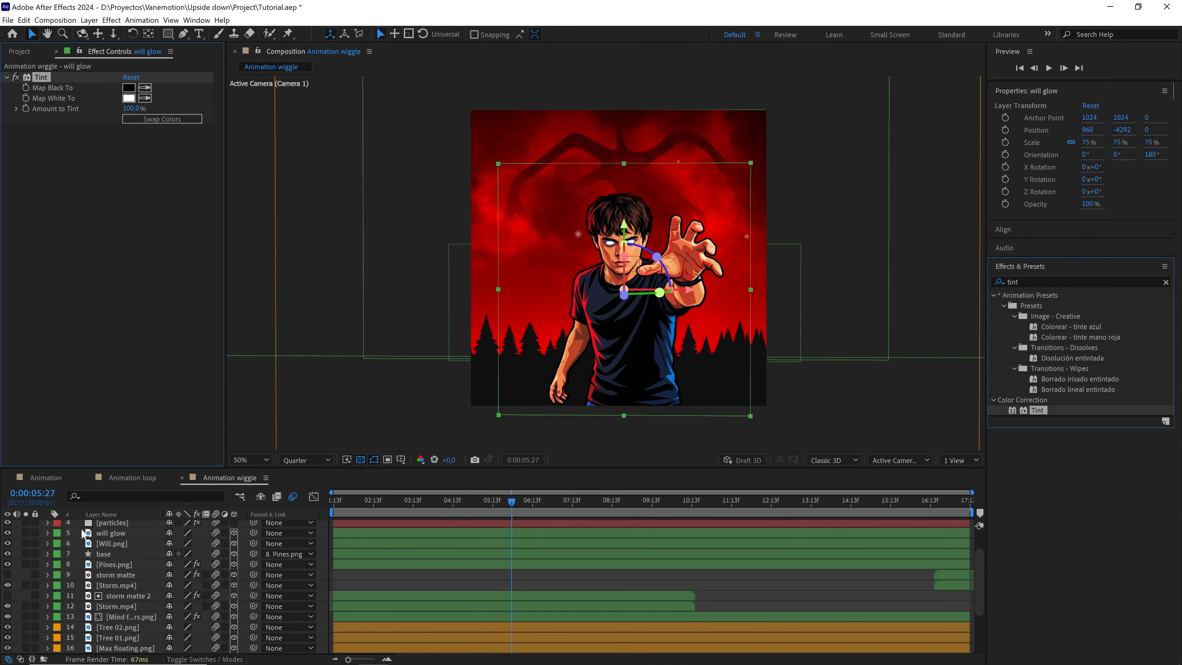
left_click(25, 532)
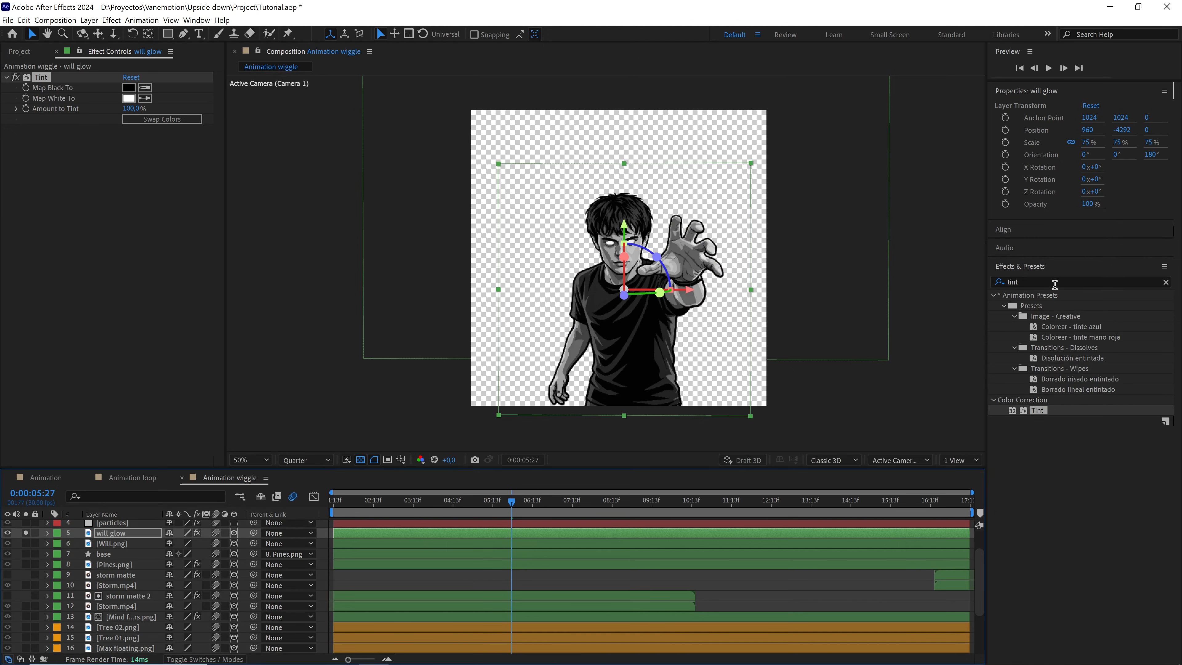
Find the Extract keying effect and apply it to the will glow layer
double_click(1055, 282)
type("extra")
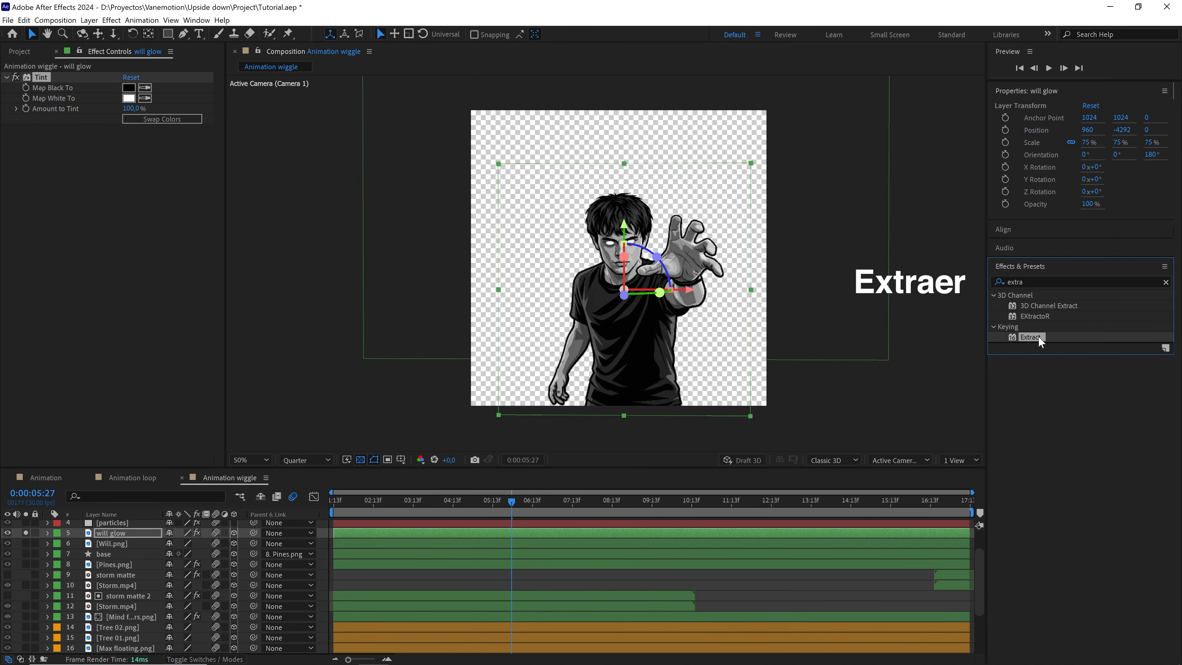
left_click_drag(1037, 336, 132, 549)
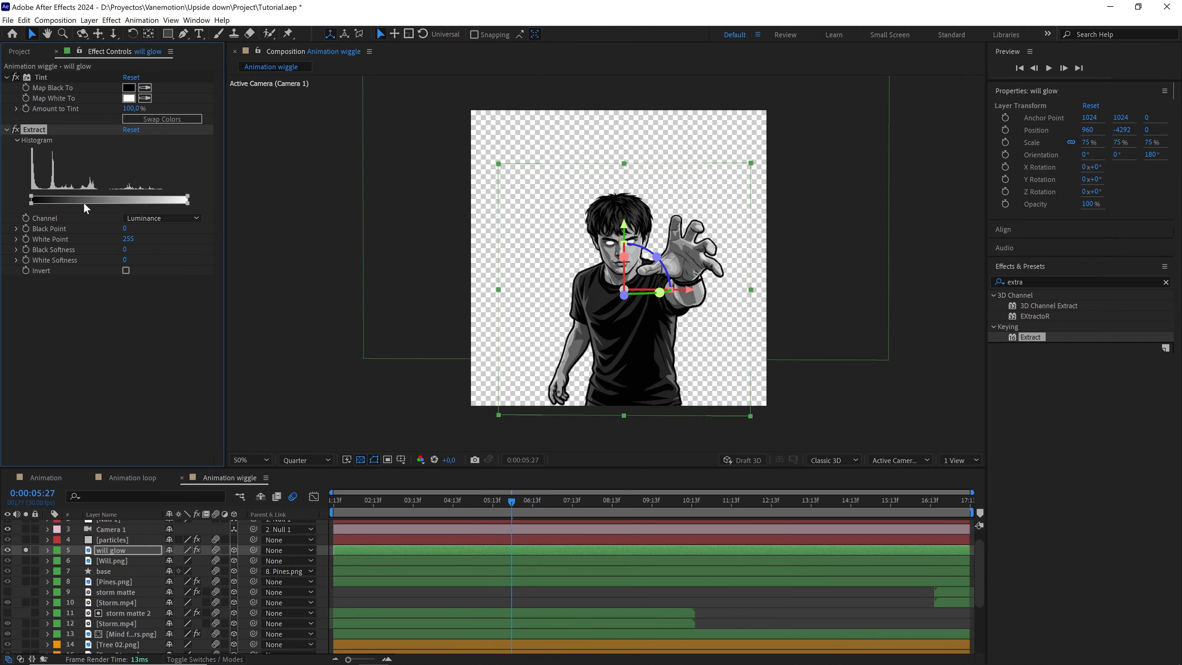
Isolate the brightest highlights by setting Extract's Black Point to 232 and Black Softness to 36, with the transparency grid turned off
left_click_drag(31, 195, 76, 198)
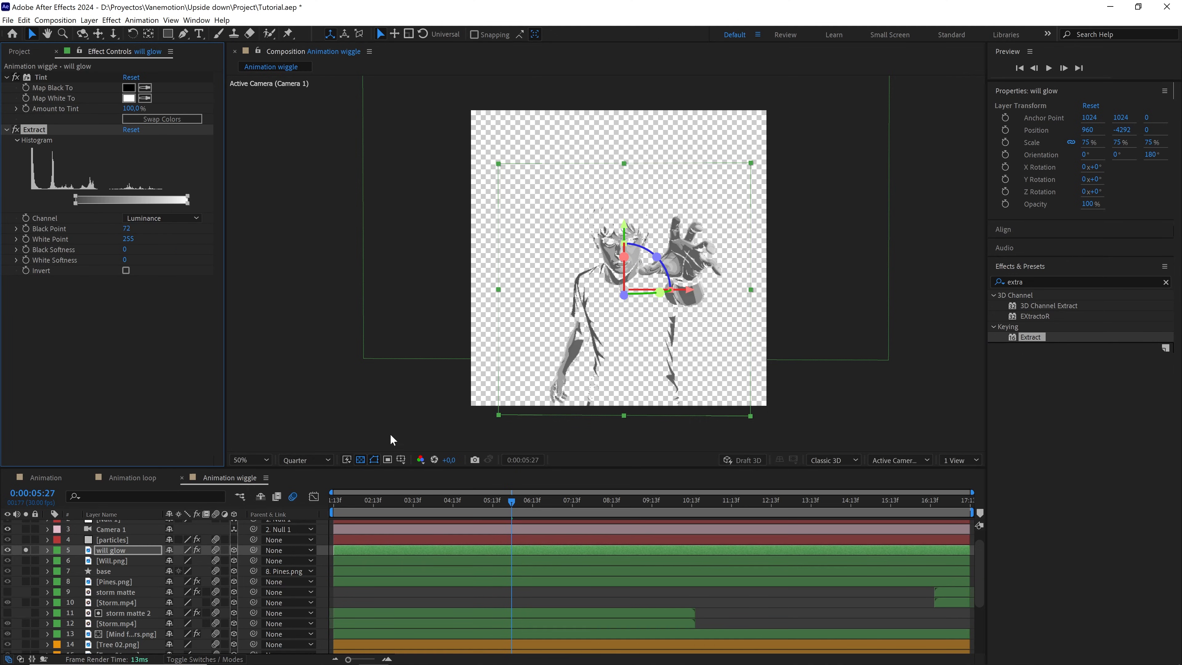
left_click(361, 460)
key("period")
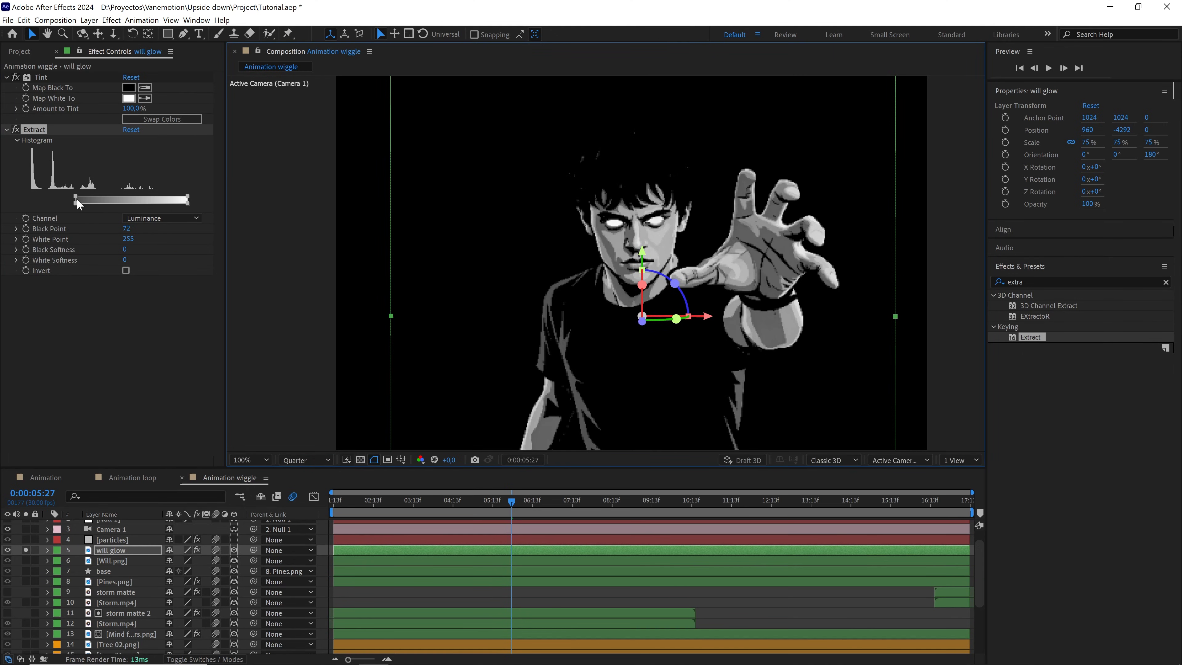
left_click_drag(76, 199, 168, 201)
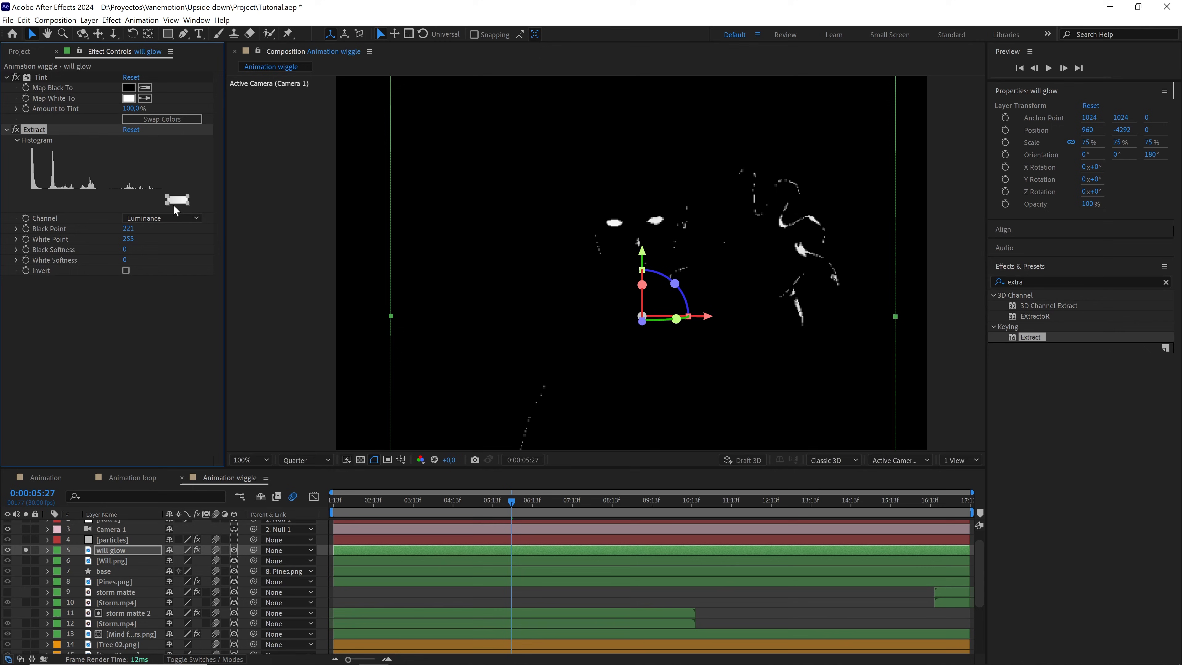
mouse_move(166, 202)
left_mouse_down()
mouse_move(149, 203)
mouse_move(174, 196)
left_mouse_up()
key("Return")
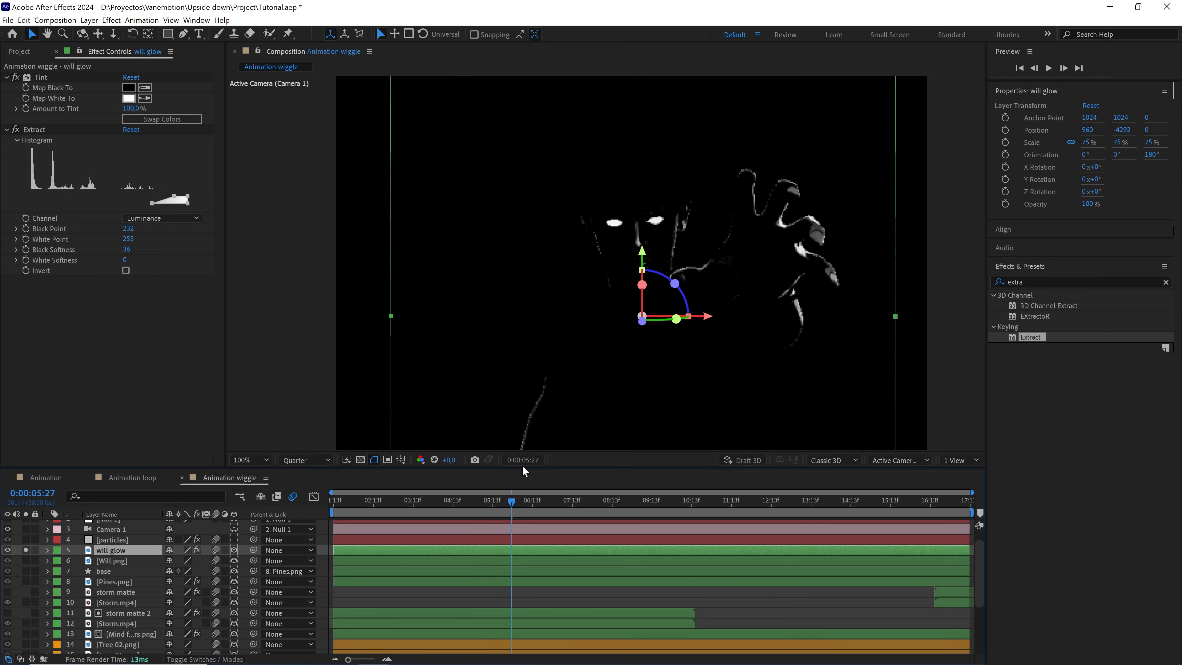
Find the Deep Glow effect and apply it to the will glow layer
left_click(1067, 282)
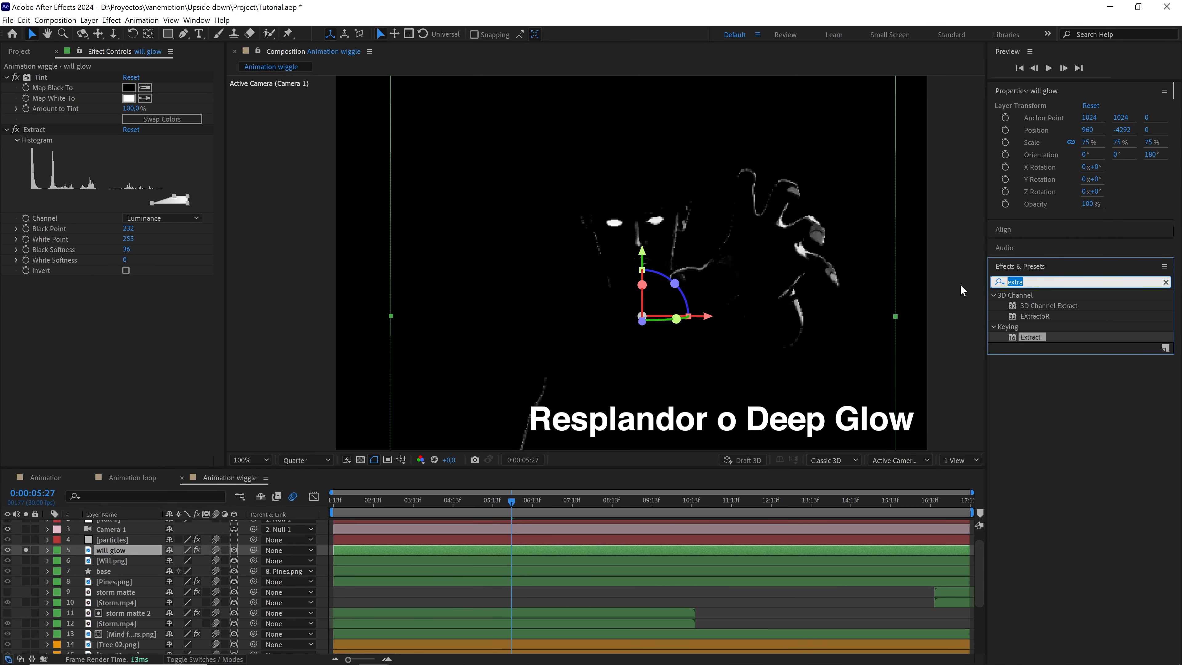
type("glow")
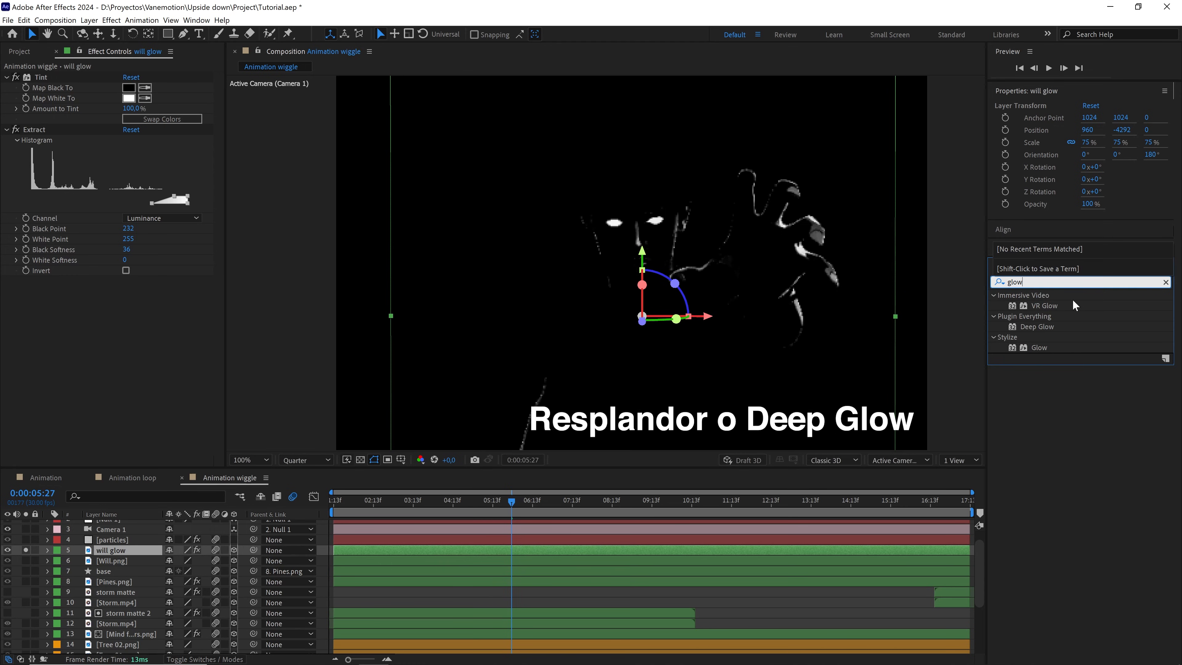
left_click_drag(1032, 326, 121, 547)
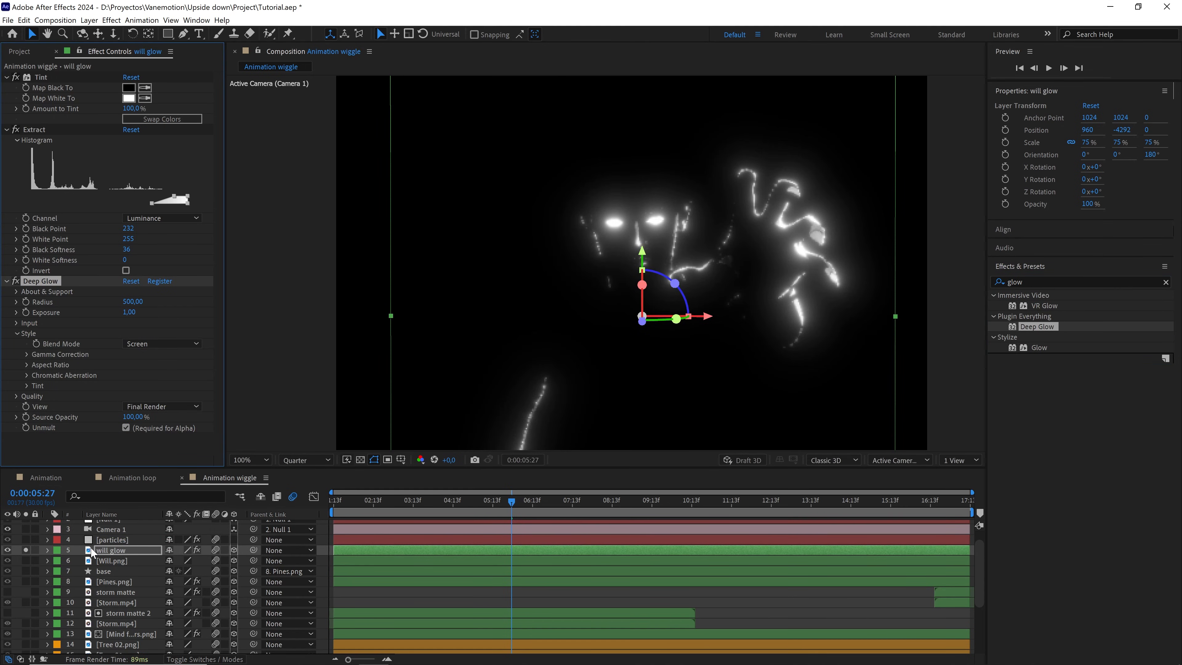
Unsolo the will glow layer and set its blending mode to Screen
left_click(26, 550)
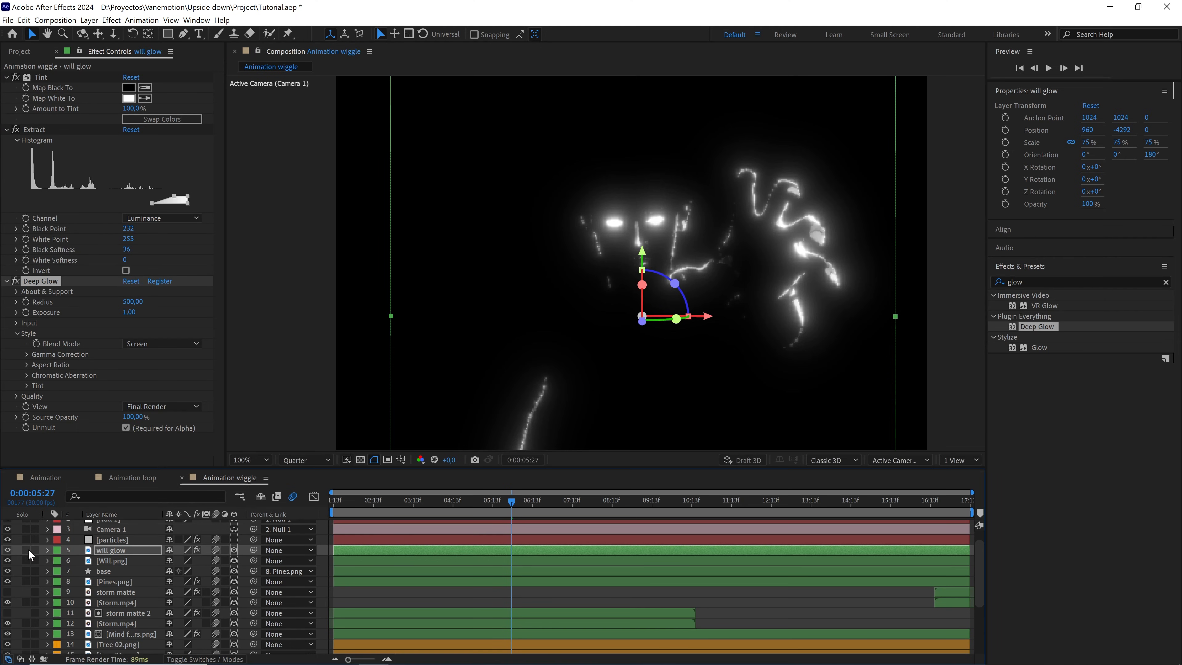
left_click(98, 551)
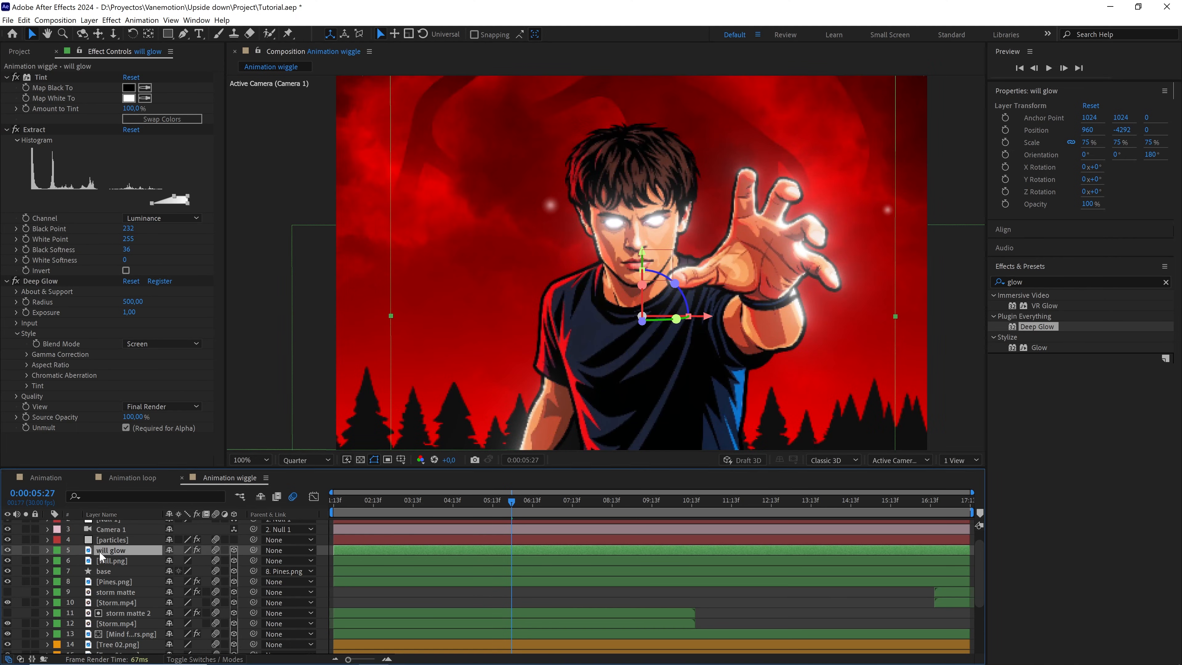
key("F4")
left_click(176, 553)
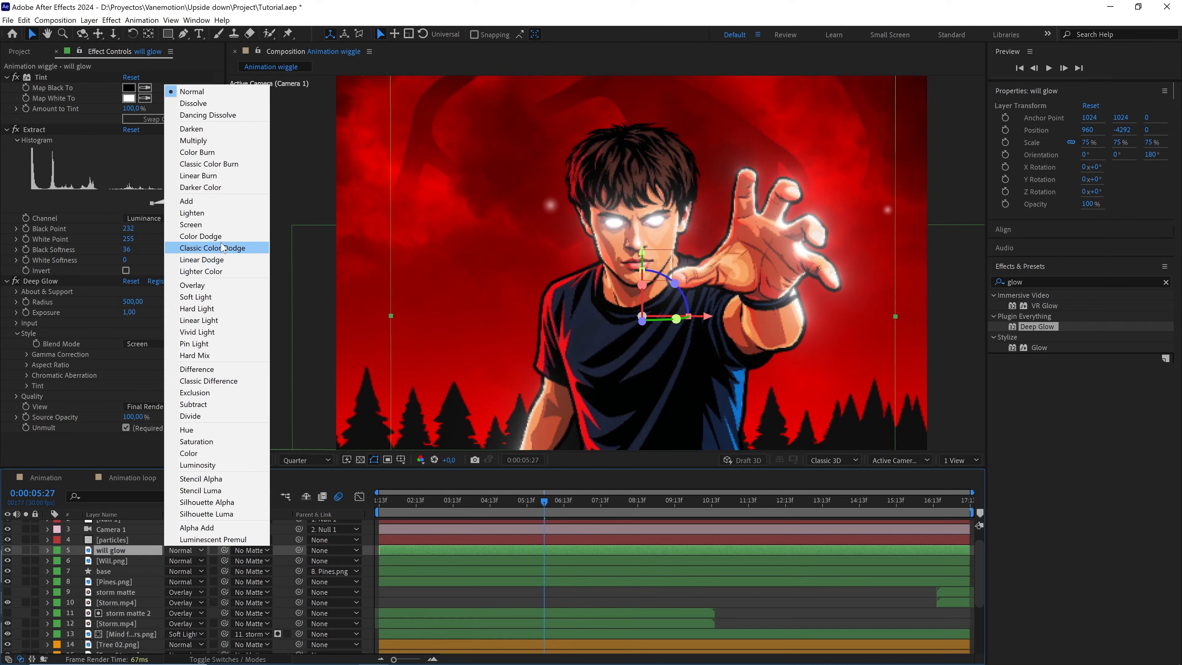
left_click(223, 227)
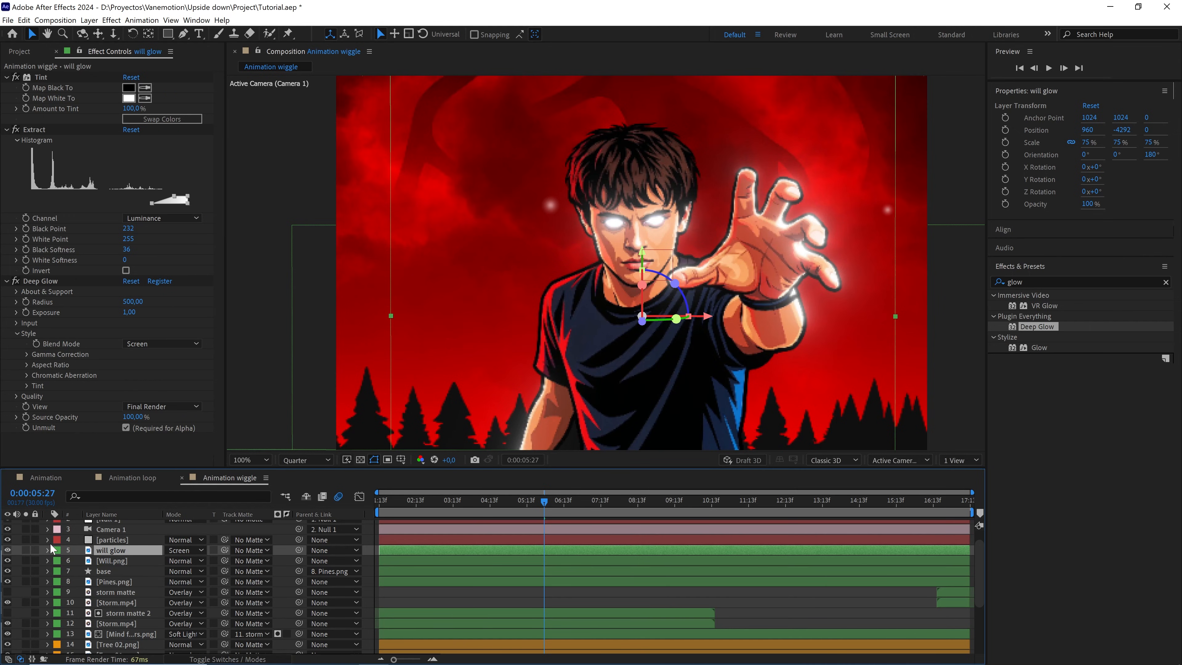
Collapse the Extract and Tint settings and compare the character with the will glow layer hidden and shown, fitting the whole composition in view
left_click(7, 130)
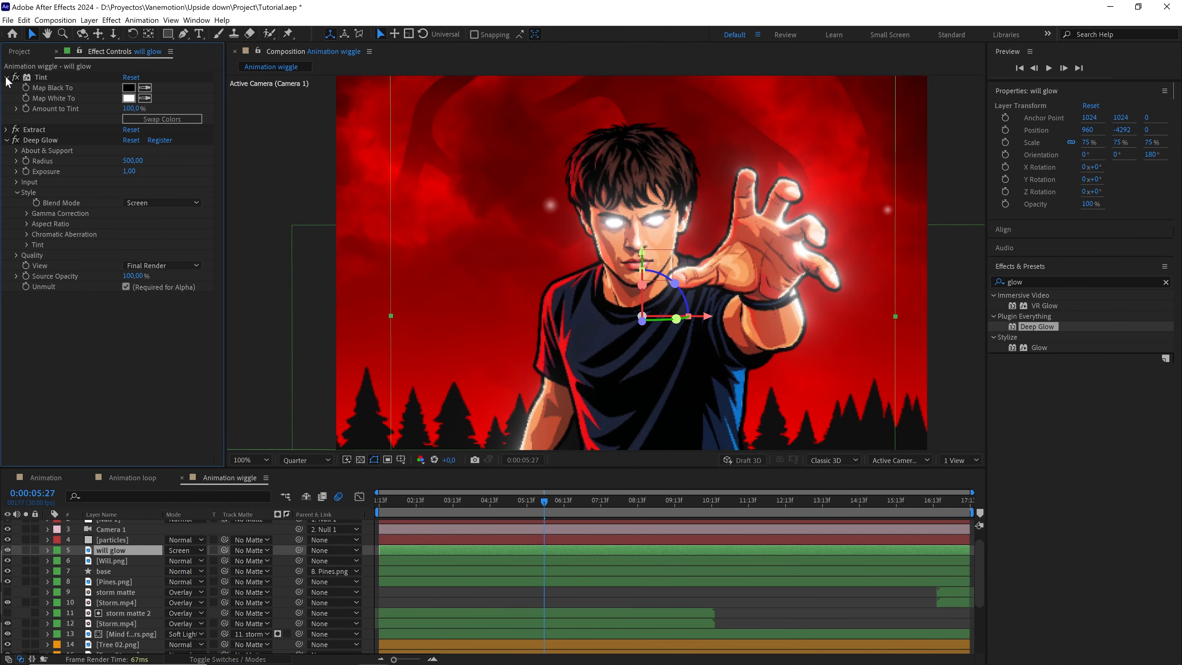
left_click(6, 77)
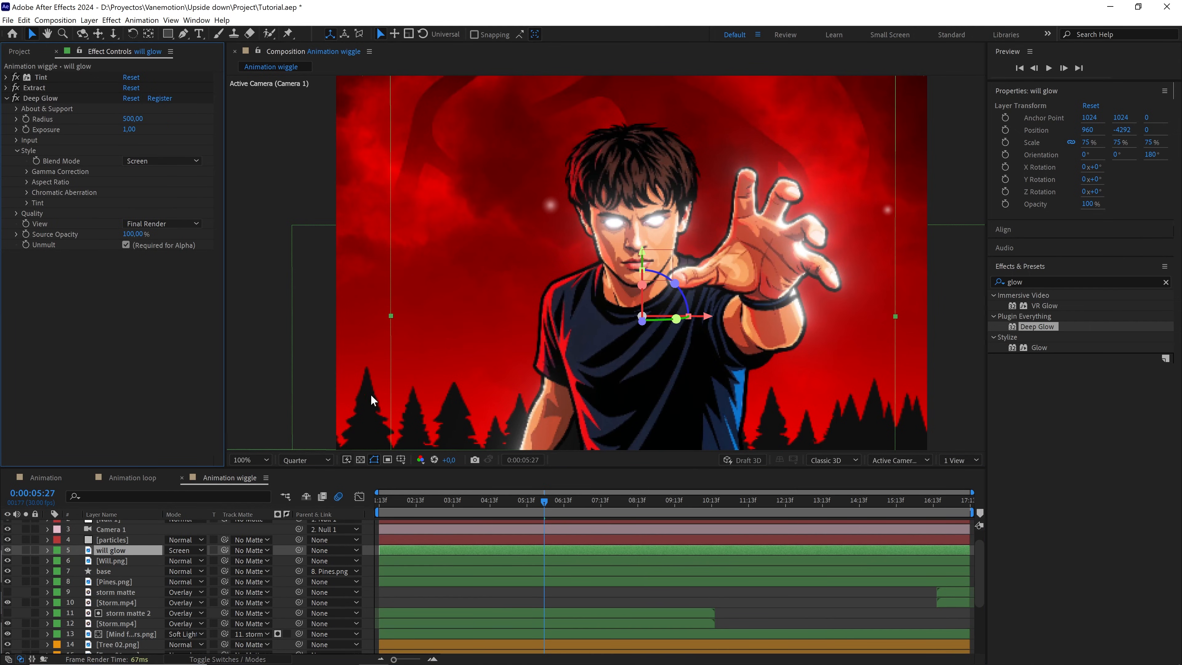
left_click(8, 551)
left_click(8, 551)
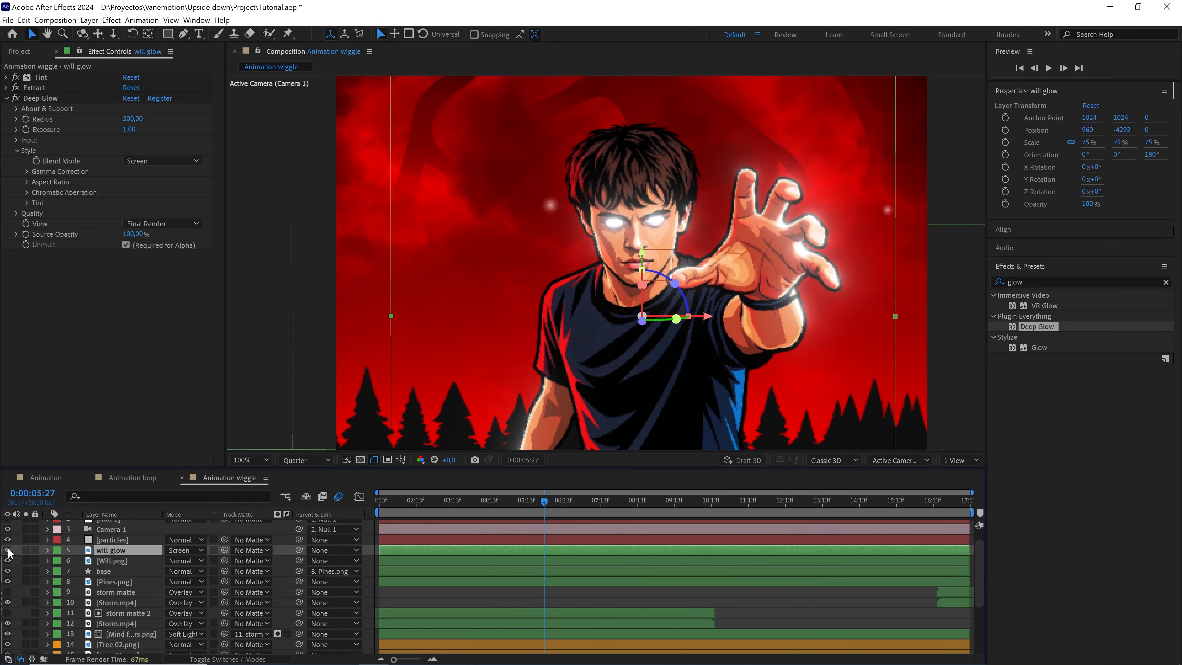
left_click(262, 459)
left_click(272, 244)
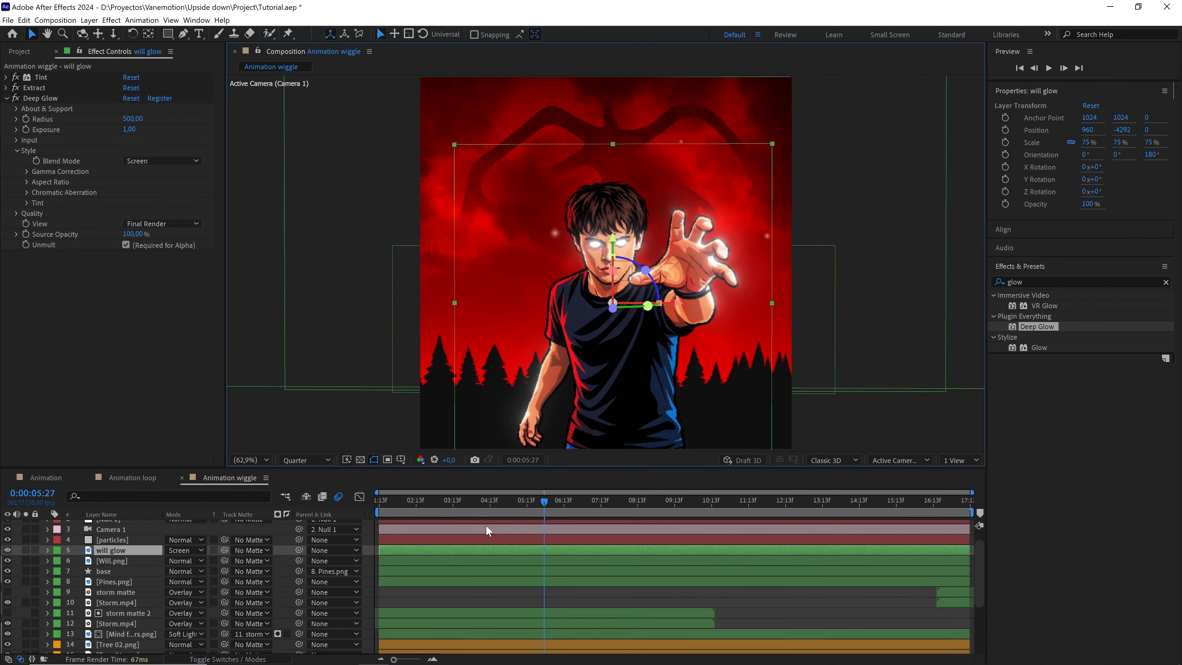
Return the playhead to 0:00:01:13, deselect all layers, clear the effects search and save the project
left_click_drag(538, 506, 350, 509)
scroll(98, 547, "up", 2)
key("F2")
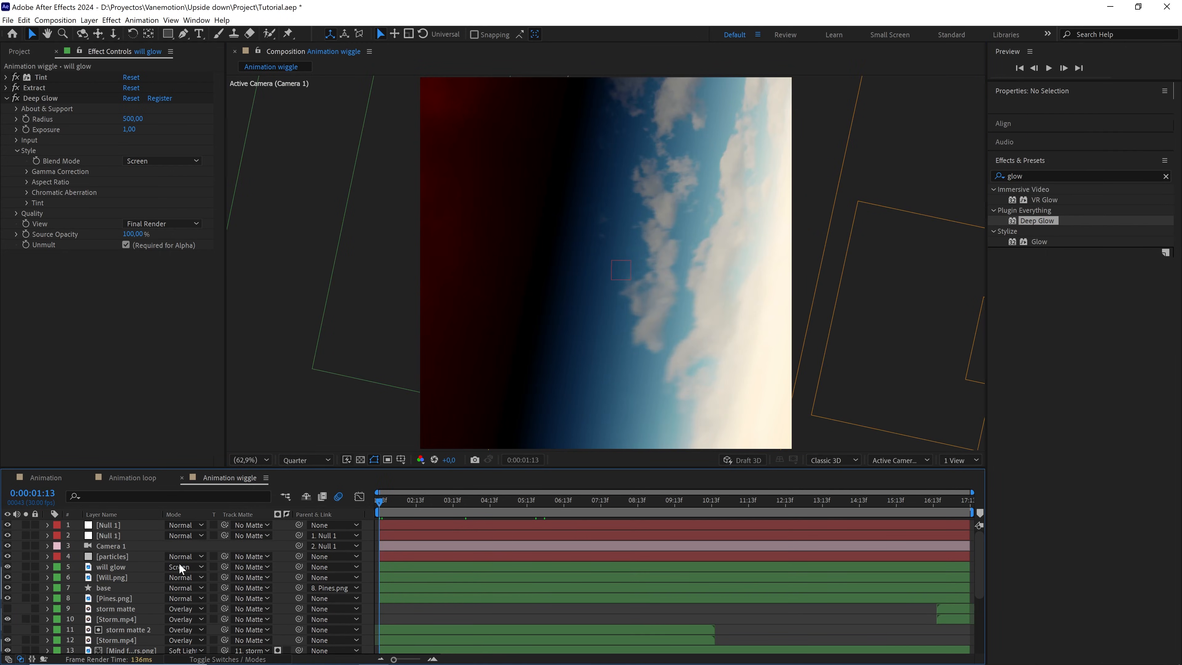
left_click(1166, 176)
left_click(9, 55)
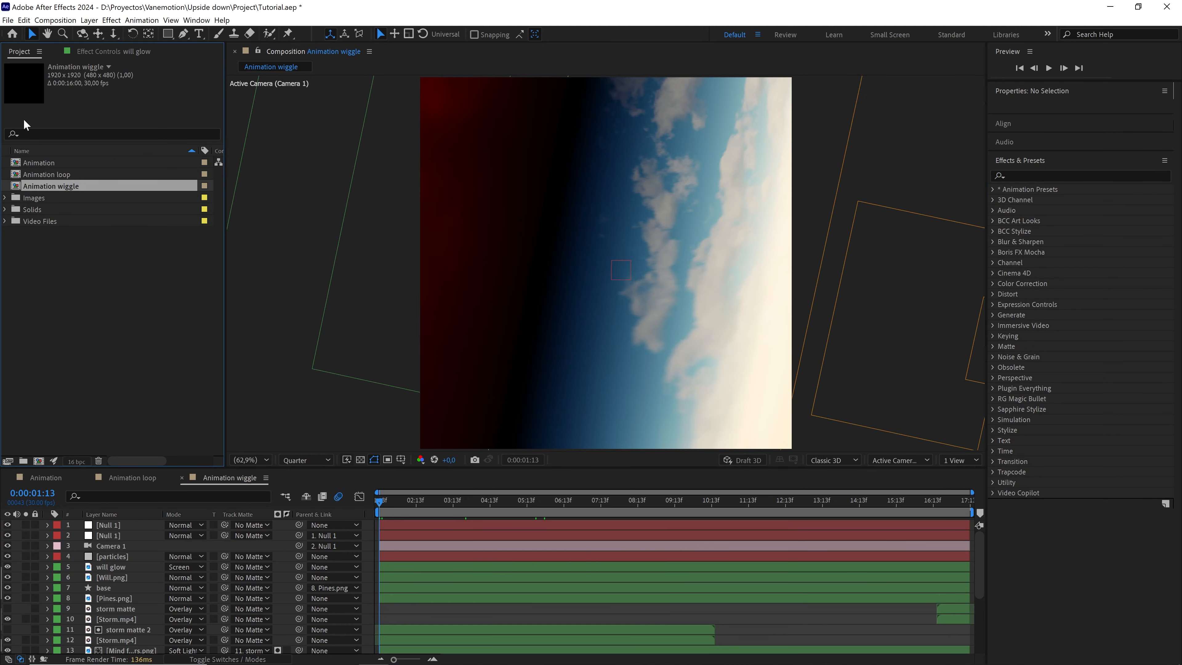
left_click(51, 281)
left_click(260, 455)
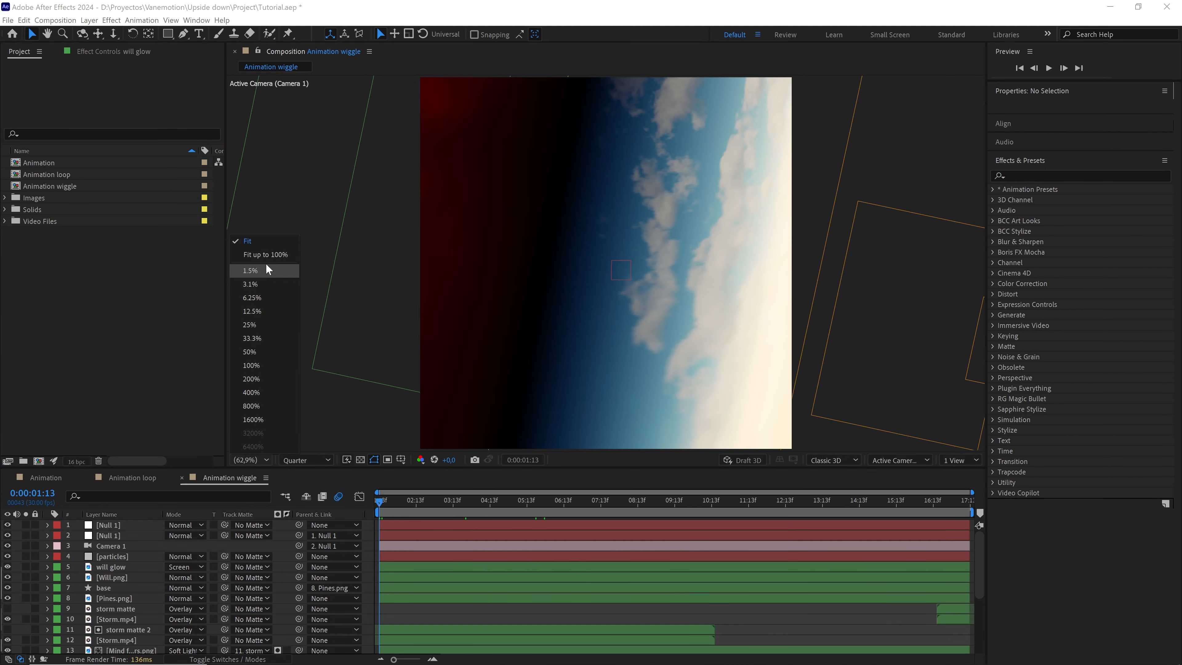
left_click(264, 242)
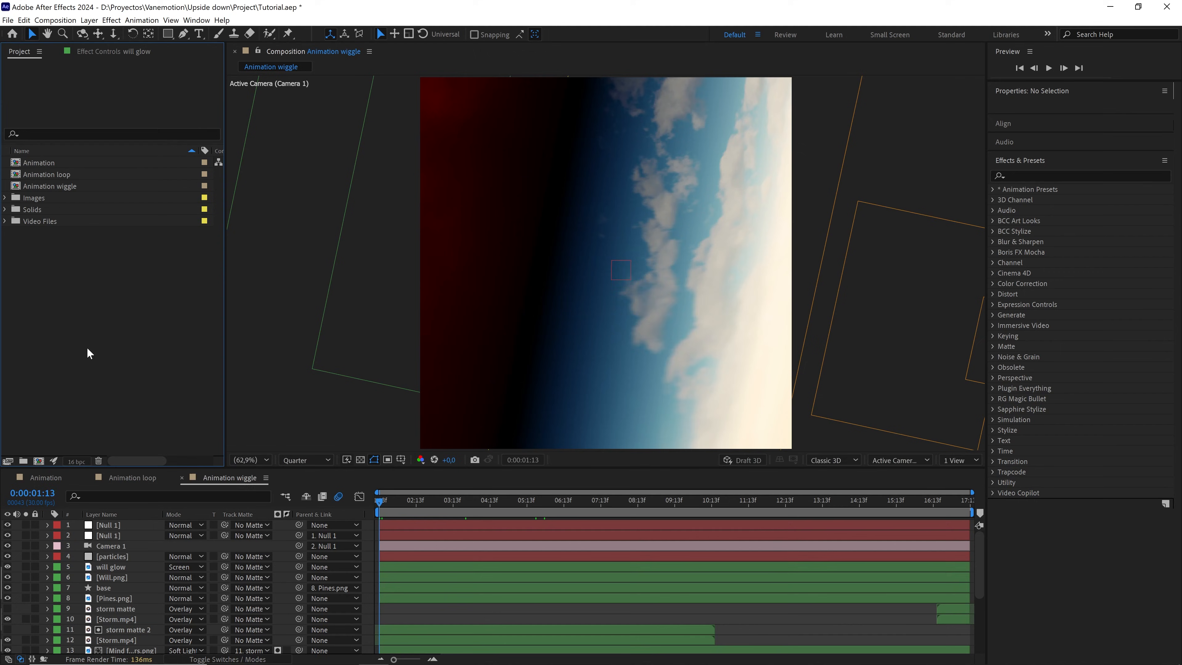
key("ctrl+s")
Set the preview resolution to Full and play through the Animation wiggle composition
key("space")
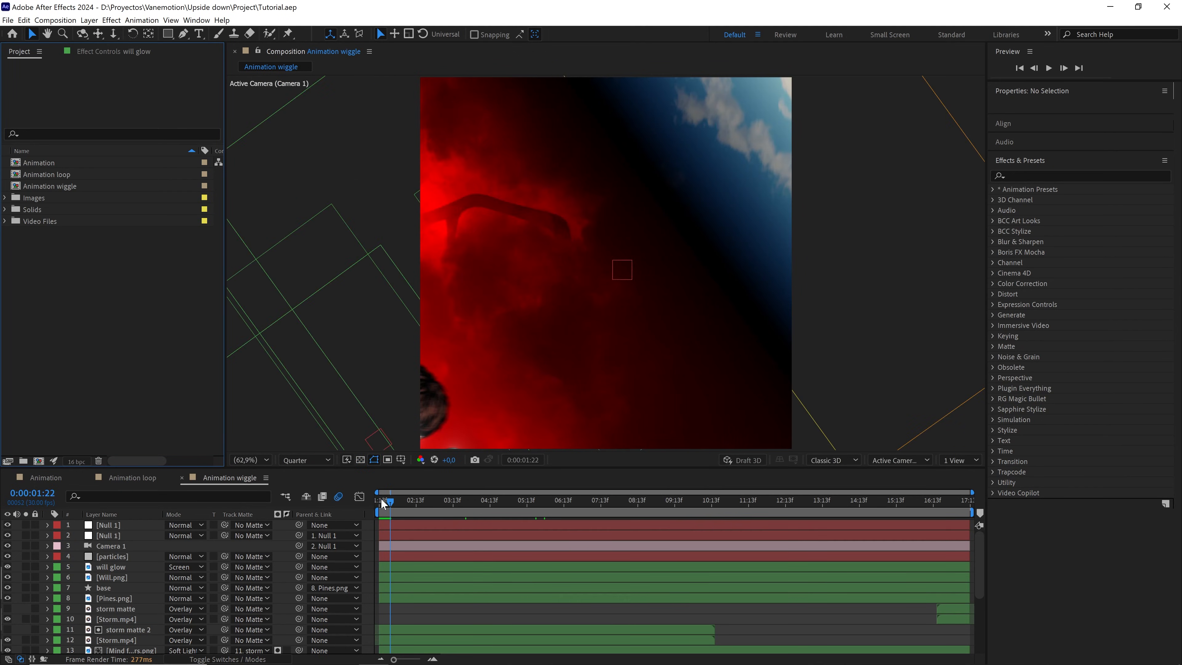
key("space")
left_click(318, 460)
left_click(308, 485)
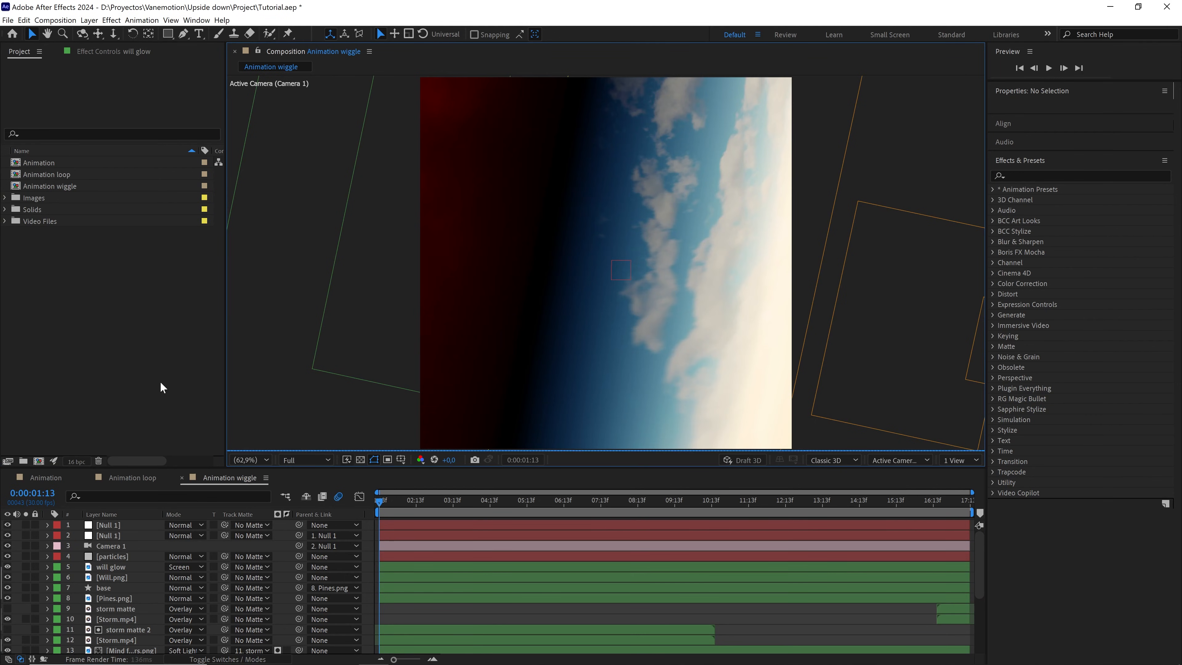
key("space")
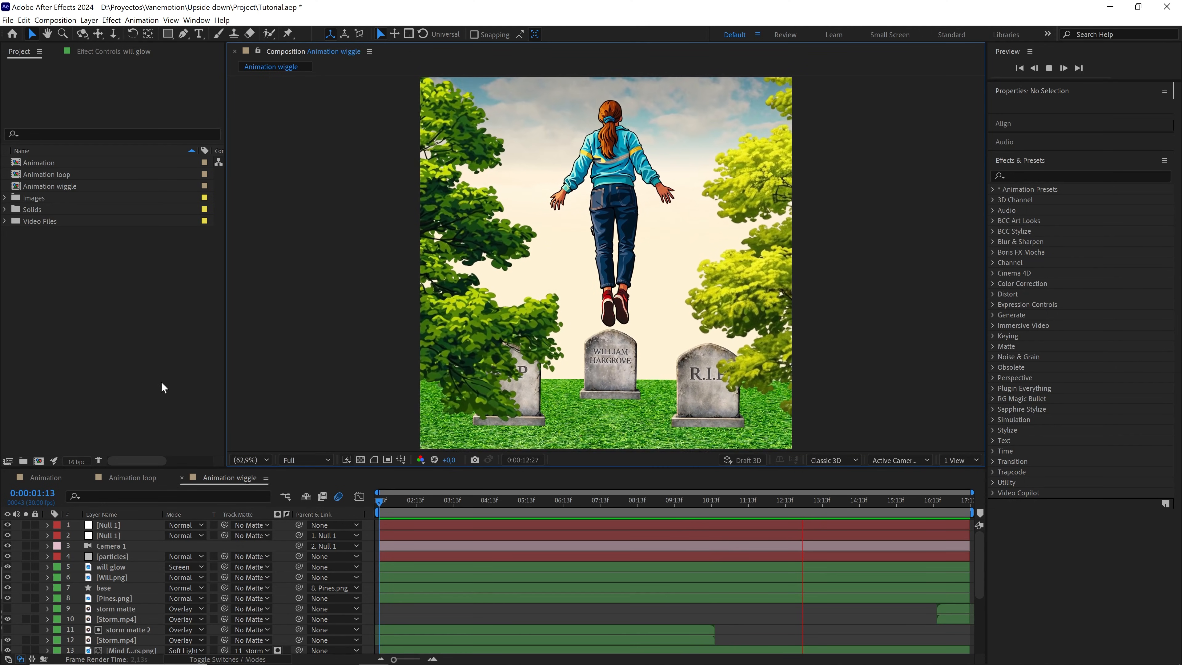
key("space")
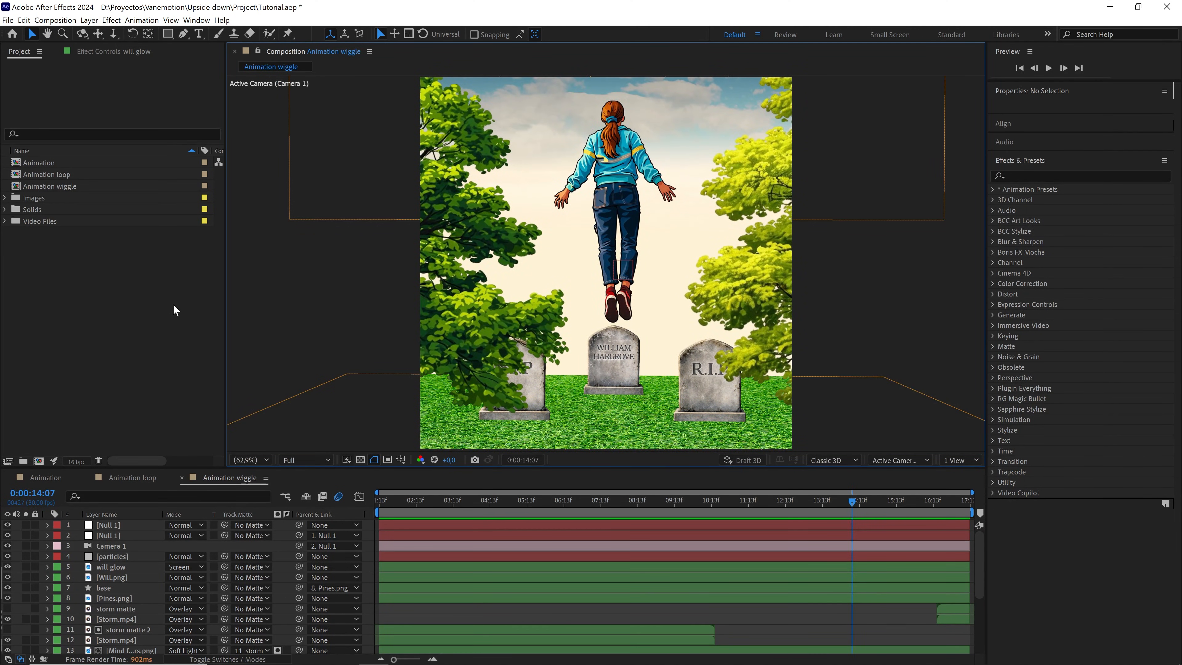
Open the Animation composition at 0:00:12:06 and solo the grass.jpg layer
double_click(63, 163)
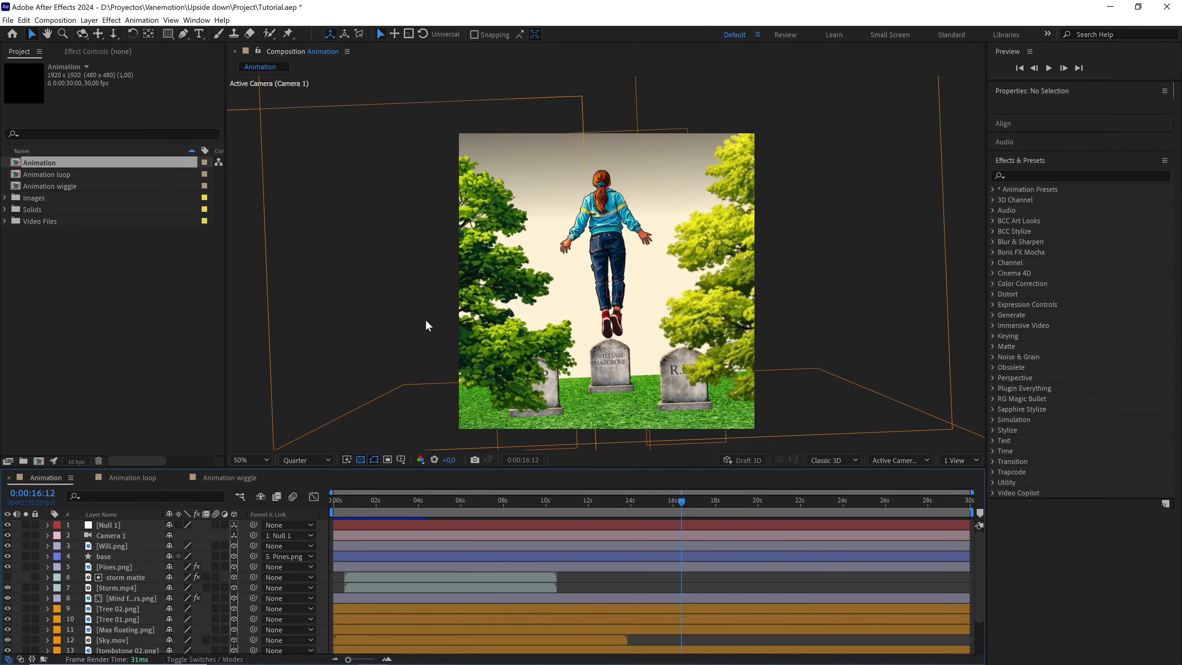
left_click(589, 501)
left_click_drag(594, 507, 595, 507)
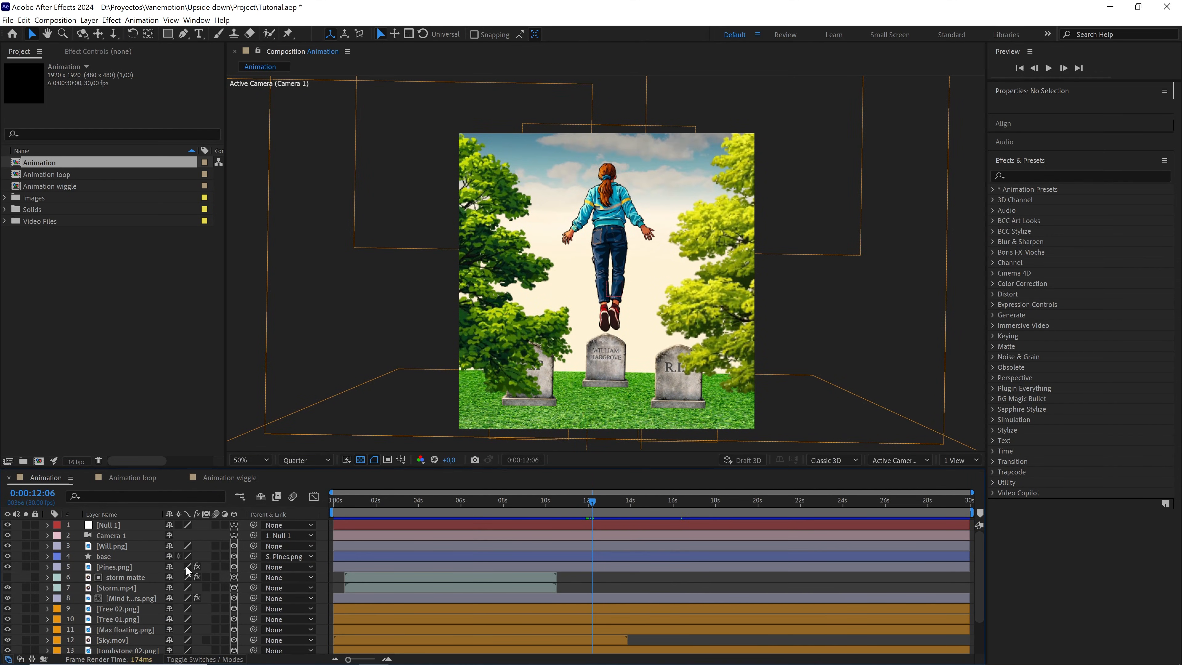
scroll(140, 587, "down", 2)
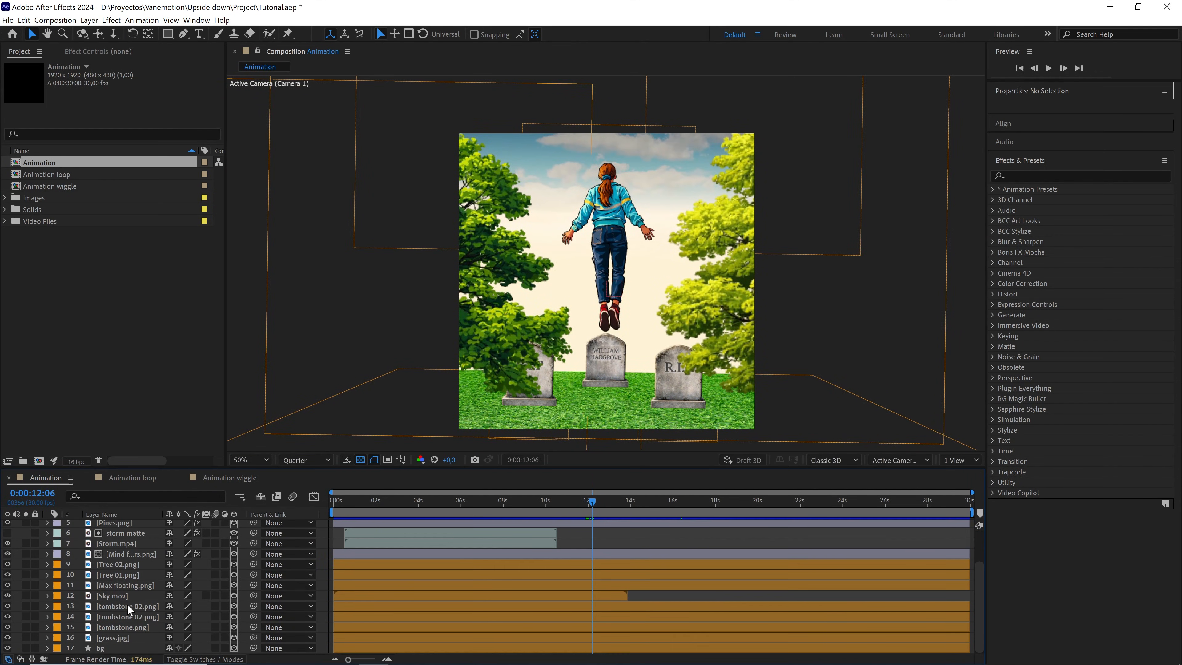
left_click(114, 637)
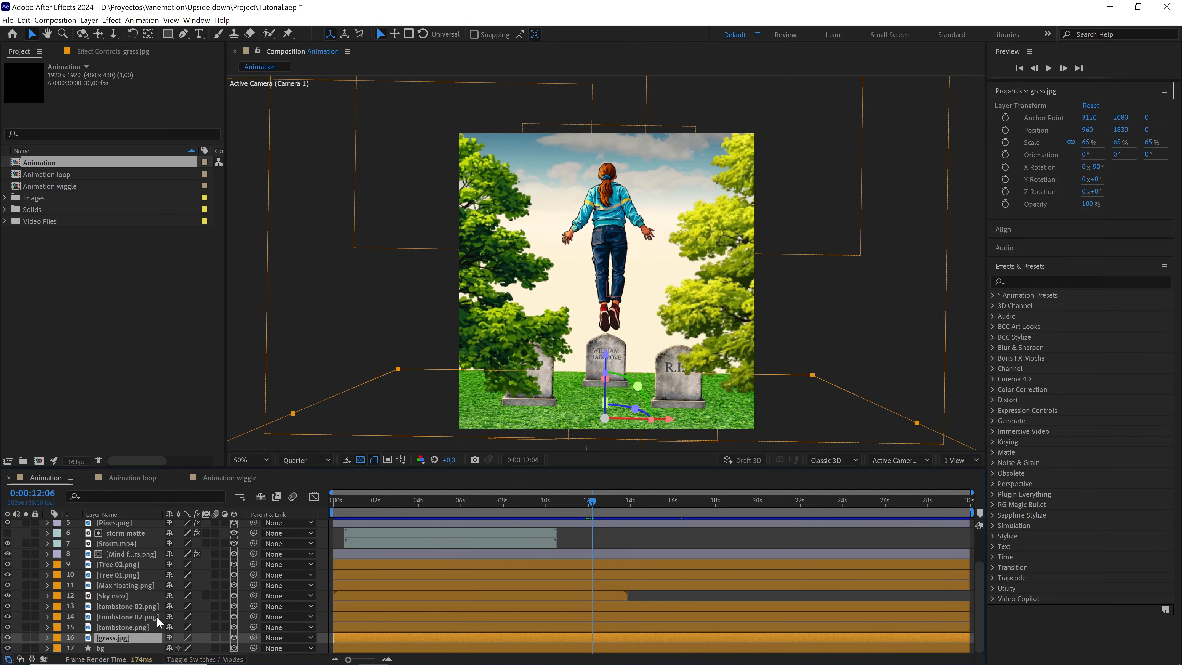
left_click(26, 637)
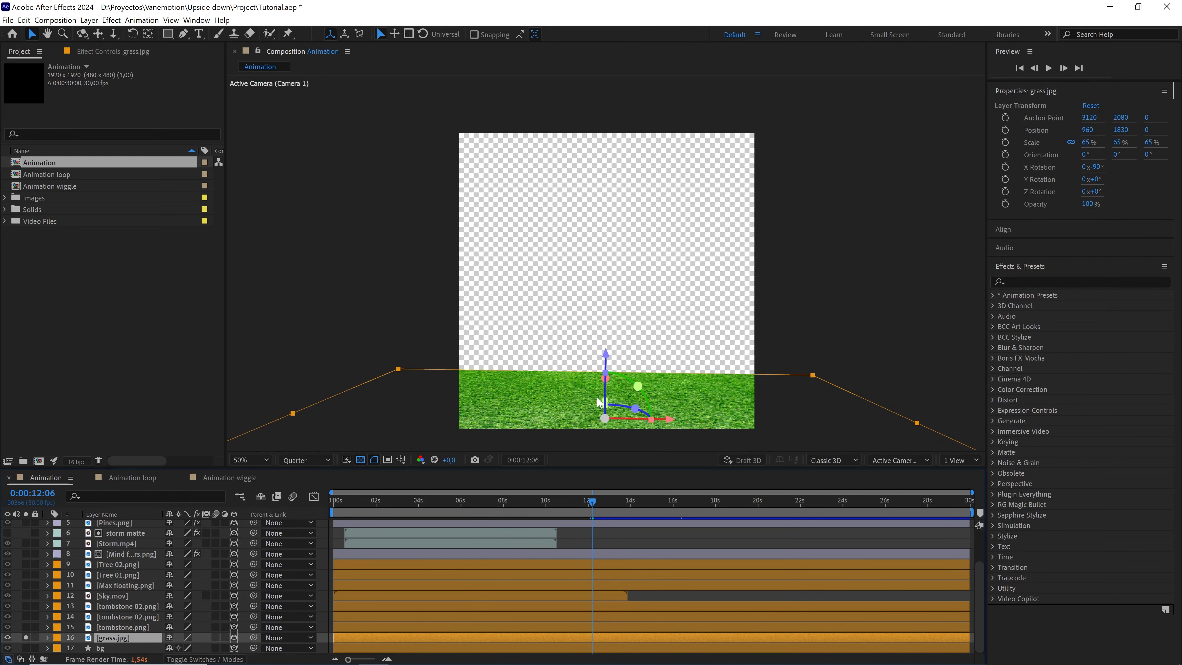
Add a full-layer rectangular mask to grass.jpg and pull its far edge slightly inward
left_click_drag(619, 403, 615, 319)
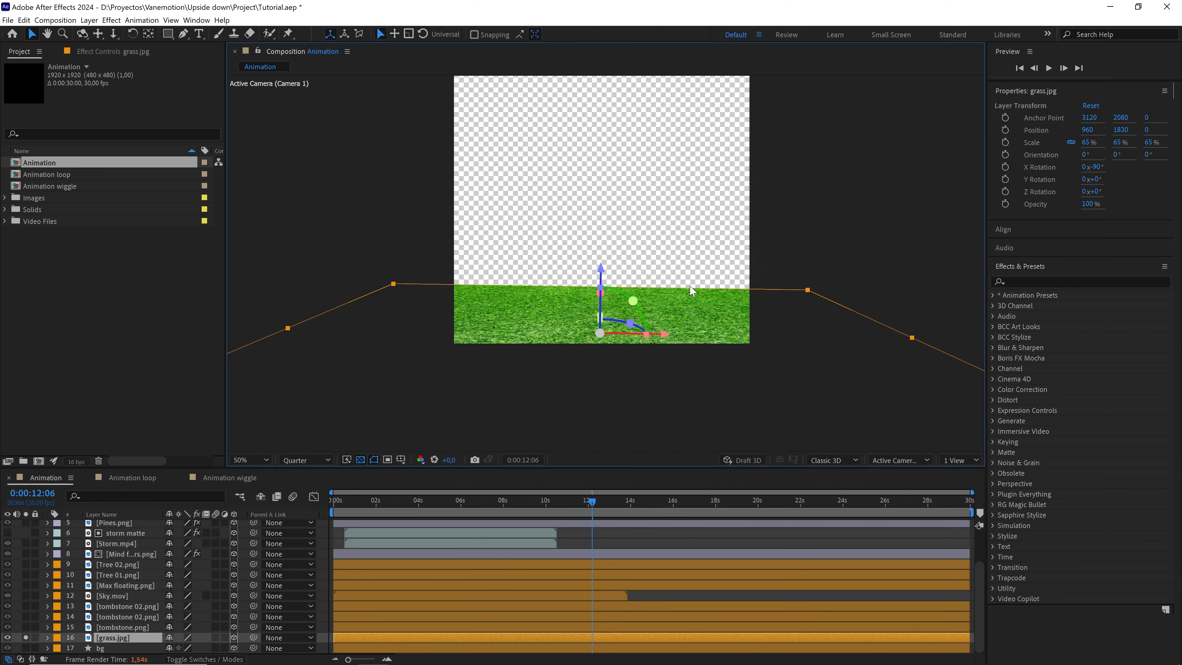
left_click(167, 33)
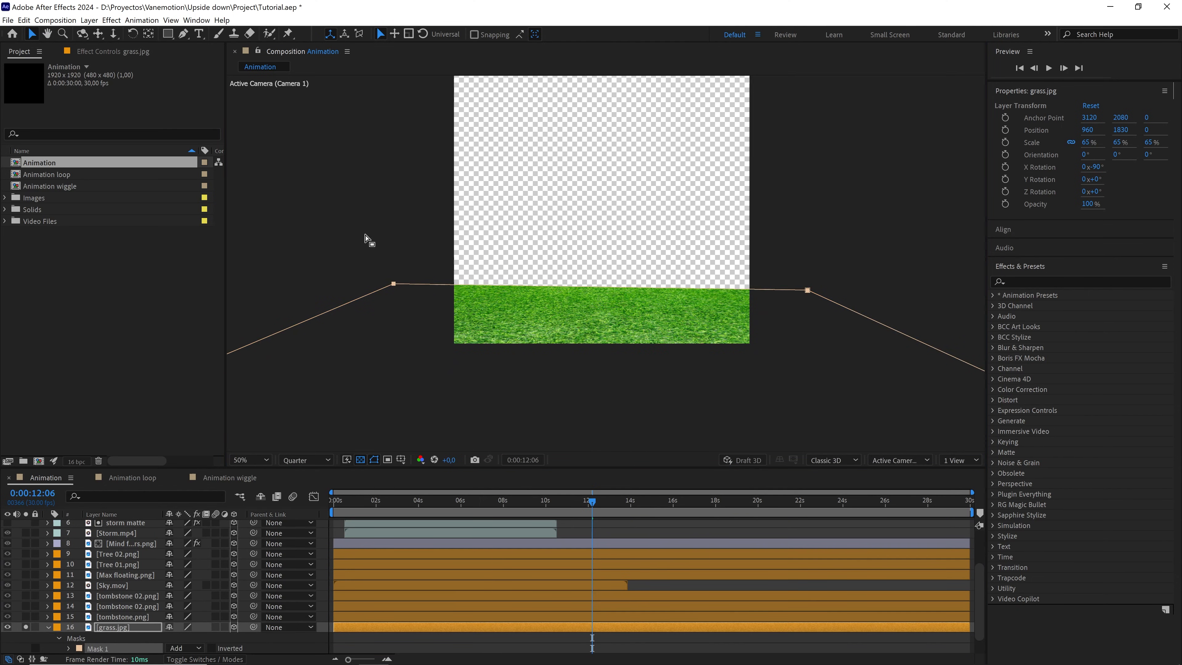
left_click_drag(347, 228, 858, 347)
key("v")
left_click_drag(808, 290, 817, 300)
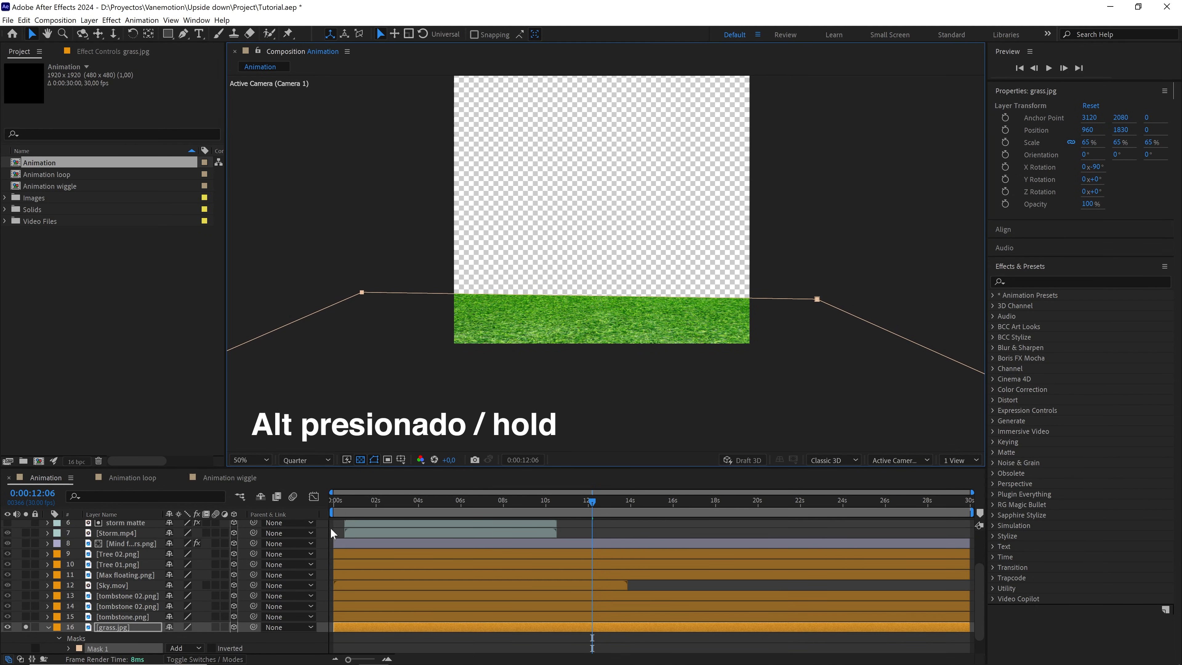
Feather the grass mask by 300 pixels and unsolo the grass.jpg layer
left_click(69, 648)
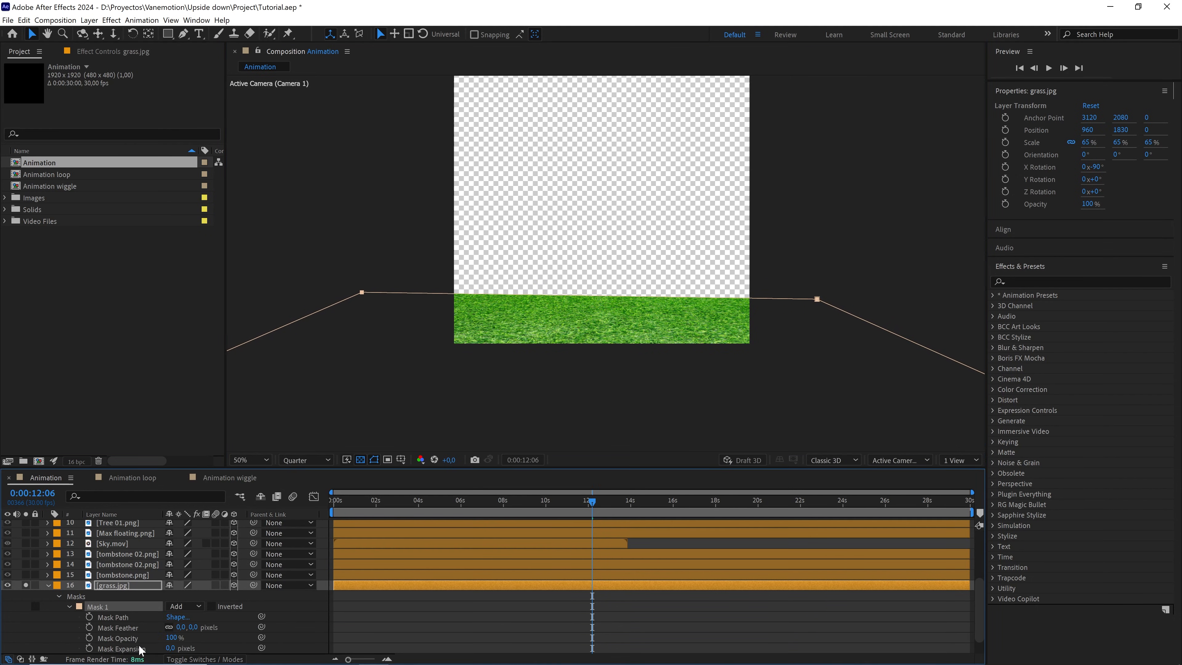
left_click(192, 627)
type("300")
left_click(247, 617)
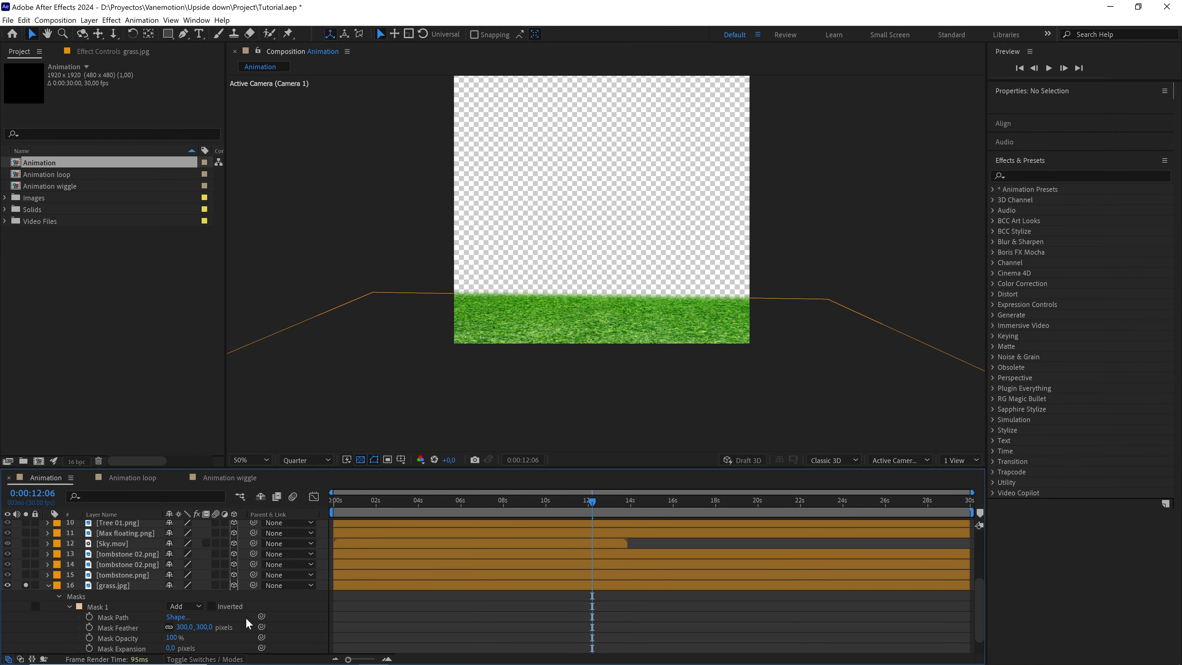
left_click(47, 586)
left_click(26, 637)
Examine how the feathered grass edge blends with the background behind the tombstones, up close and in the full frame
scroll(643, 352, "up", 2)
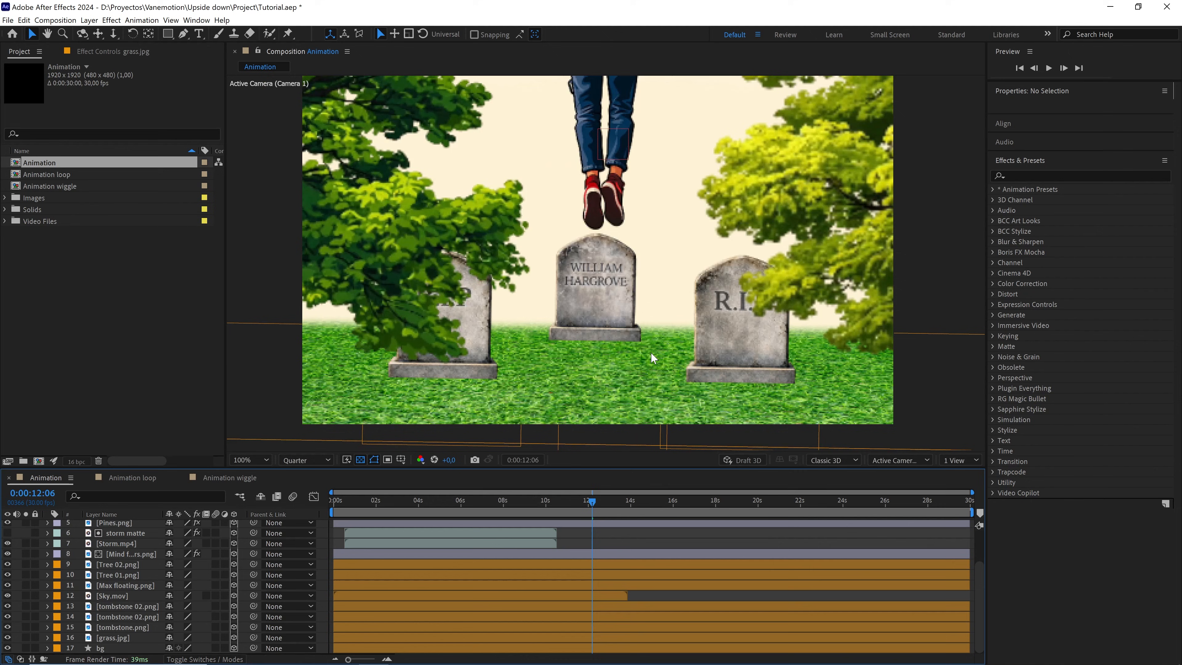
scroll(651, 352, "down", 1)
left_click_drag(419, 161, 429, 240)
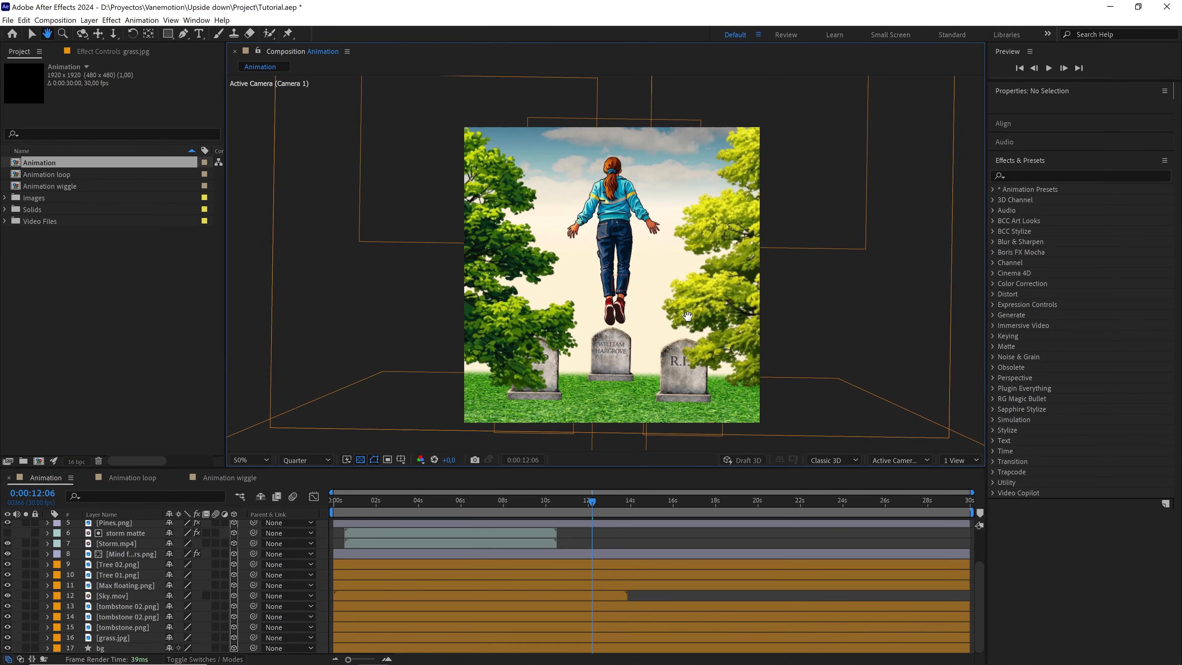
left_click(112, 596)
key("comma")
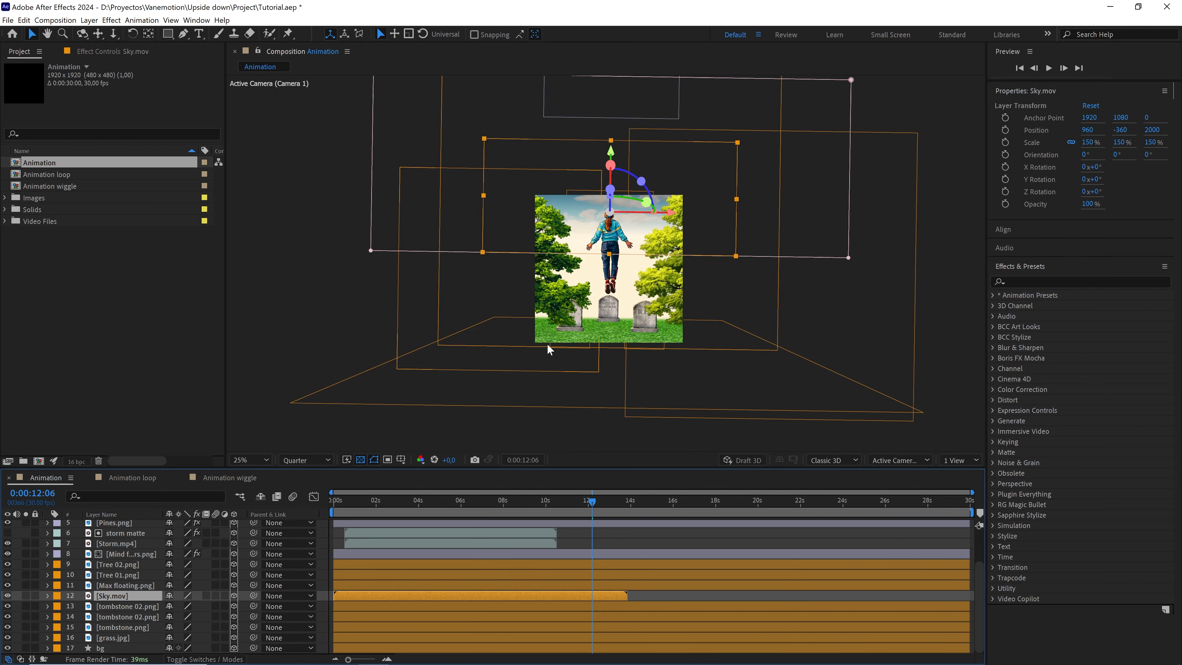
scroll(551, 336, "up", 2)
left_click_drag(628, 420, 631, 291)
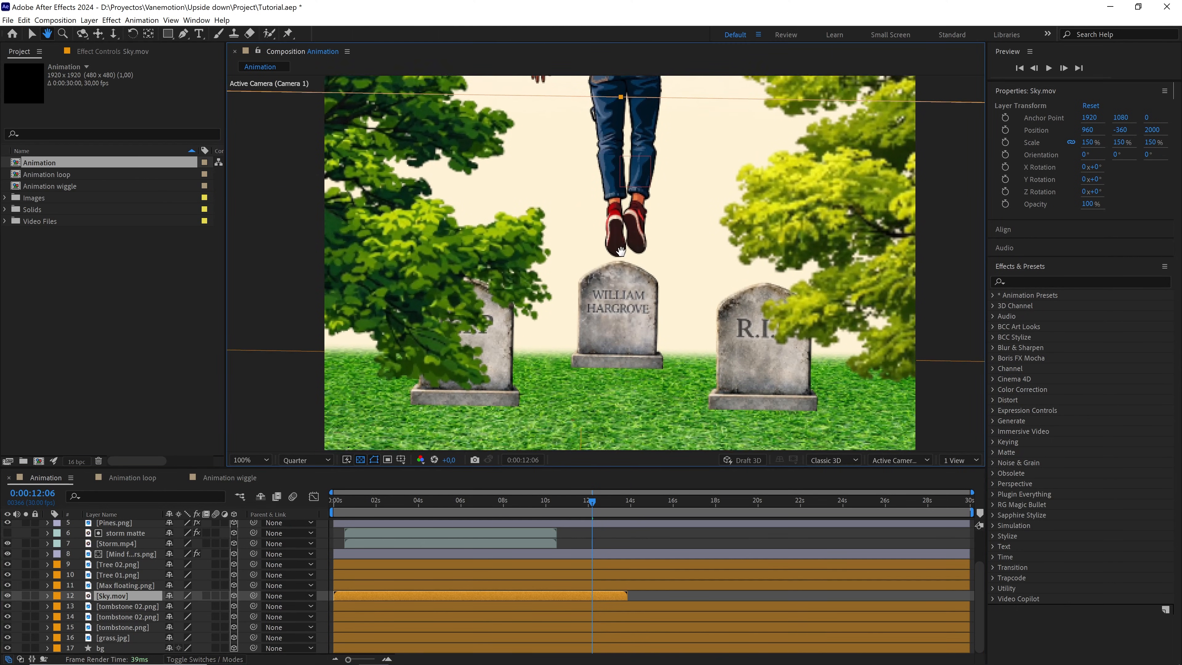
scroll(632, 296, "down", 1)
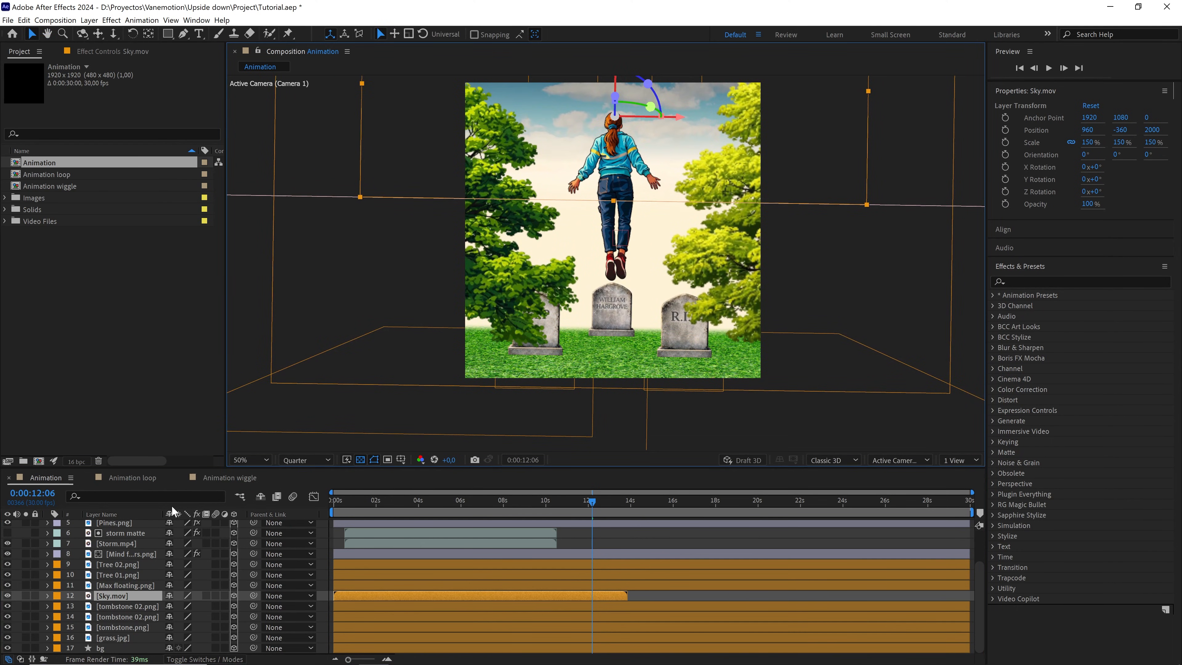
Find the Fast Box Blur effect and apply it to the Tree 01.png layer
left_click(140, 575)
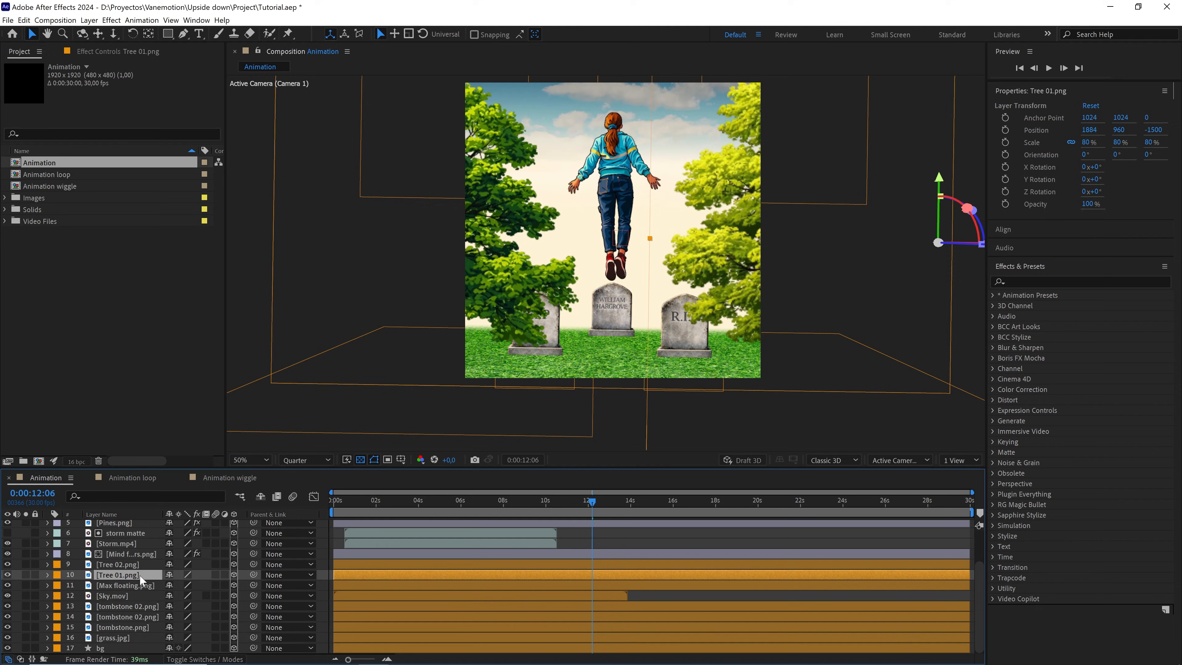
left_click(1036, 281)
type("fast")
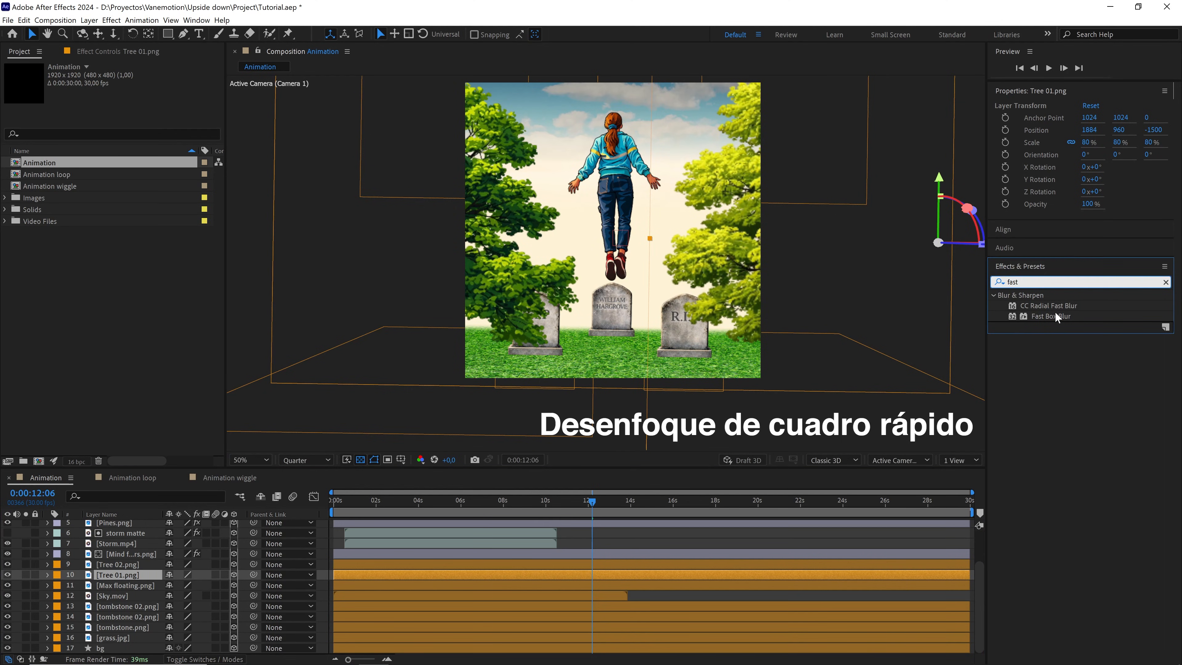
left_click_drag(1056, 317, 120, 577)
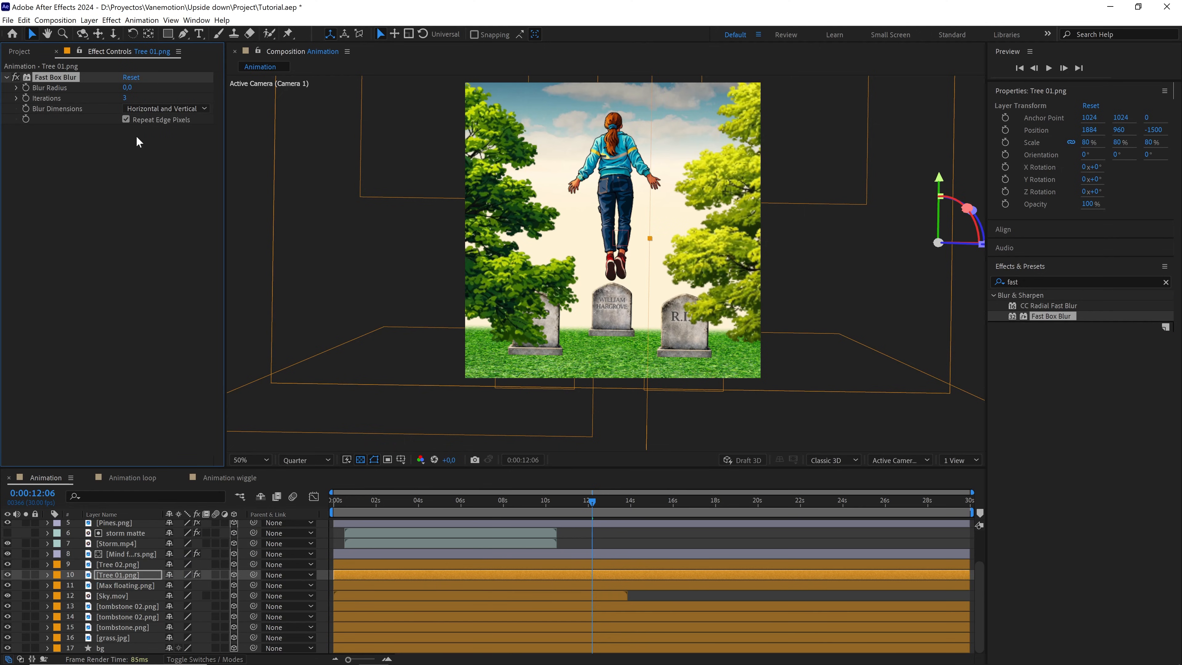
Set the Fast Box Blur radius on Tree 01.png to 10
left_click_drag(125, 88, 140, 89)
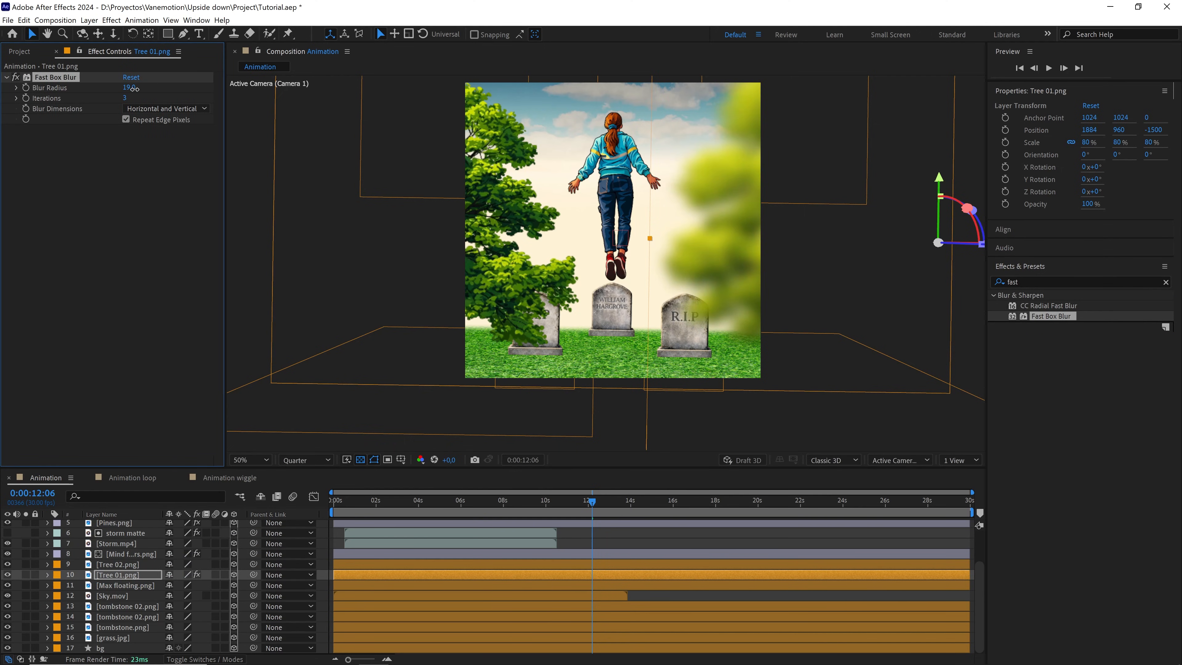
left_click(134, 88)
type("5")
key("Return")
left_click(129, 87)
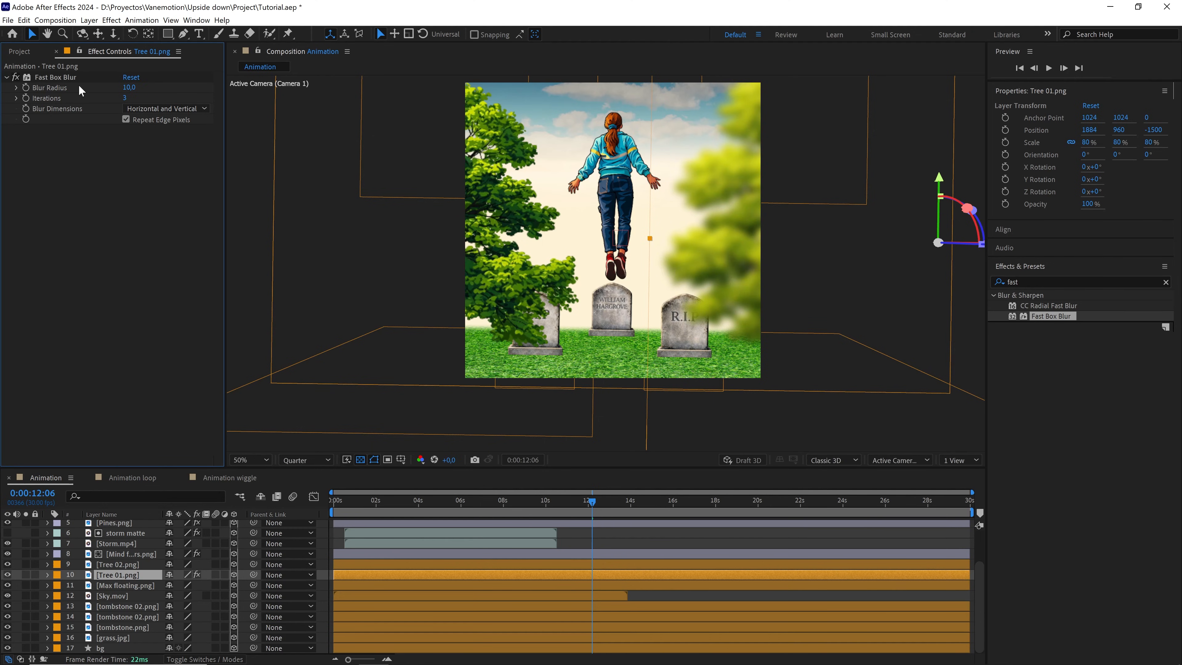
Copy the Fast Box Blur from Tree 01.png to Tree 02.png and set the copy's Blur Radius to 5
left_click(70, 77)
key("ctrl+c")
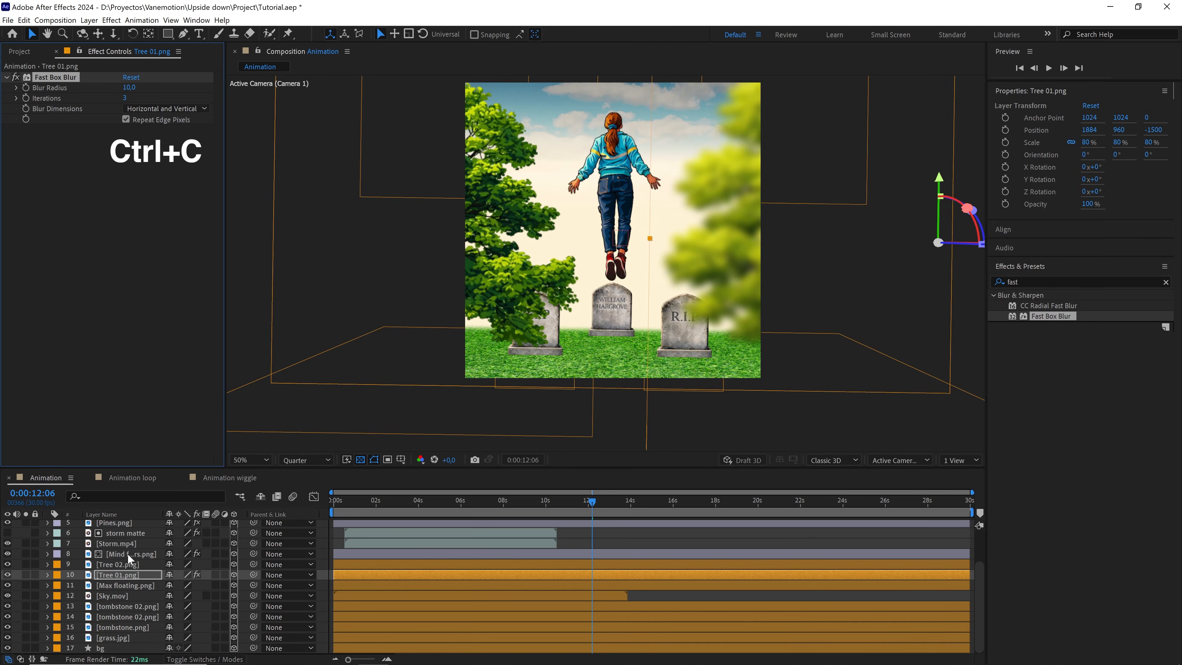
left_click(126, 563)
key("ctrl+v")
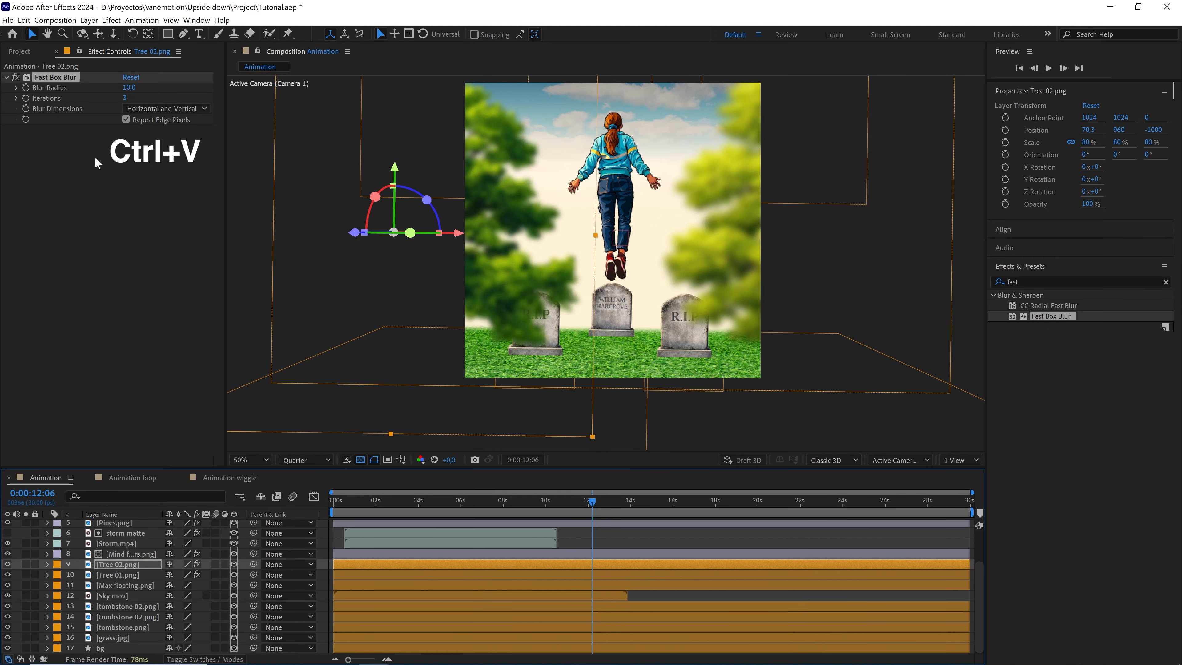
left_click(128, 86)
type("5")
key("Return")
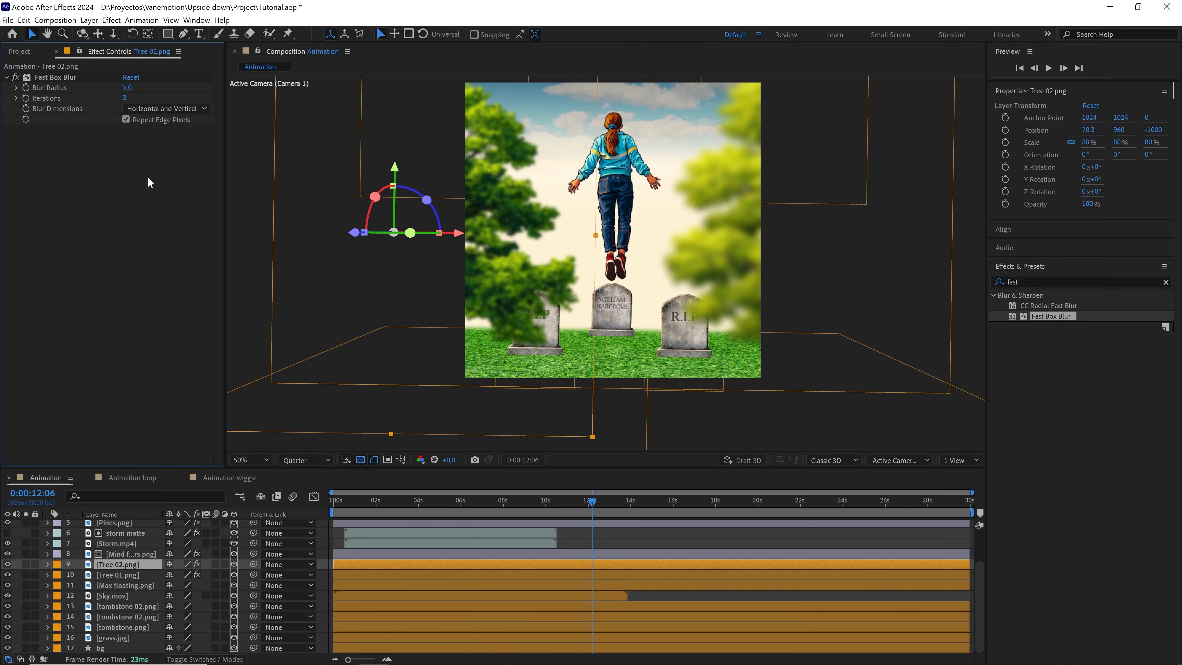
Copy the Fast Box Blur from Tree 02.png in the Animation composition to Tree 02.png in the Animation wiggle composition
left_click(225, 478)
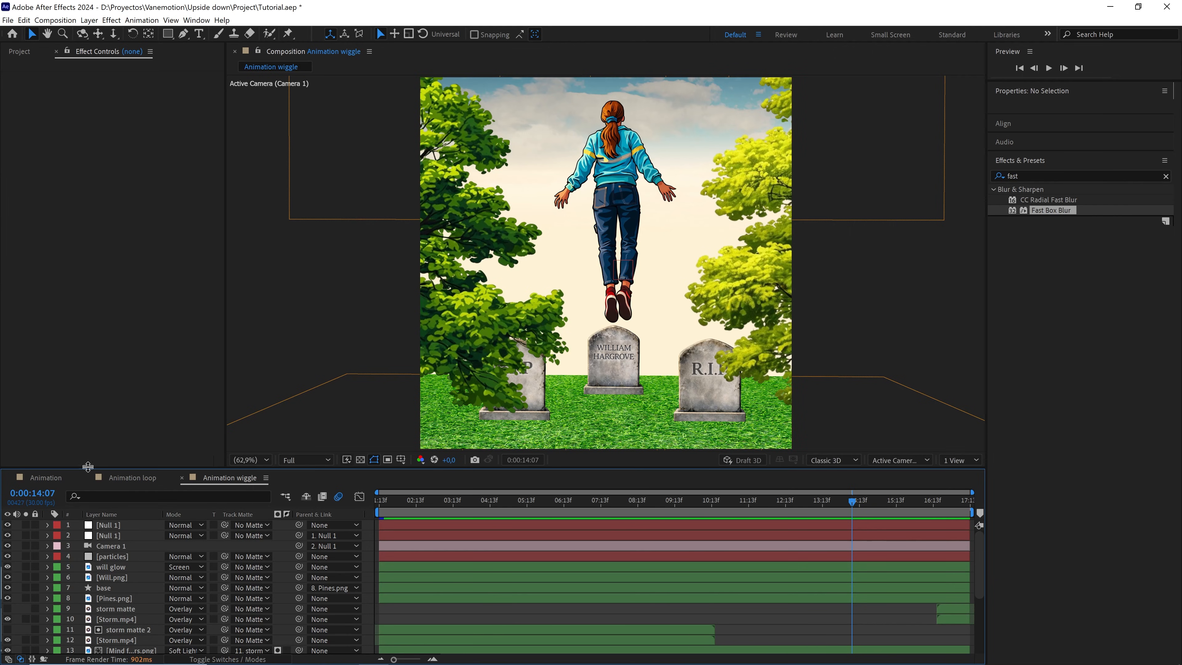
left_click(46, 478)
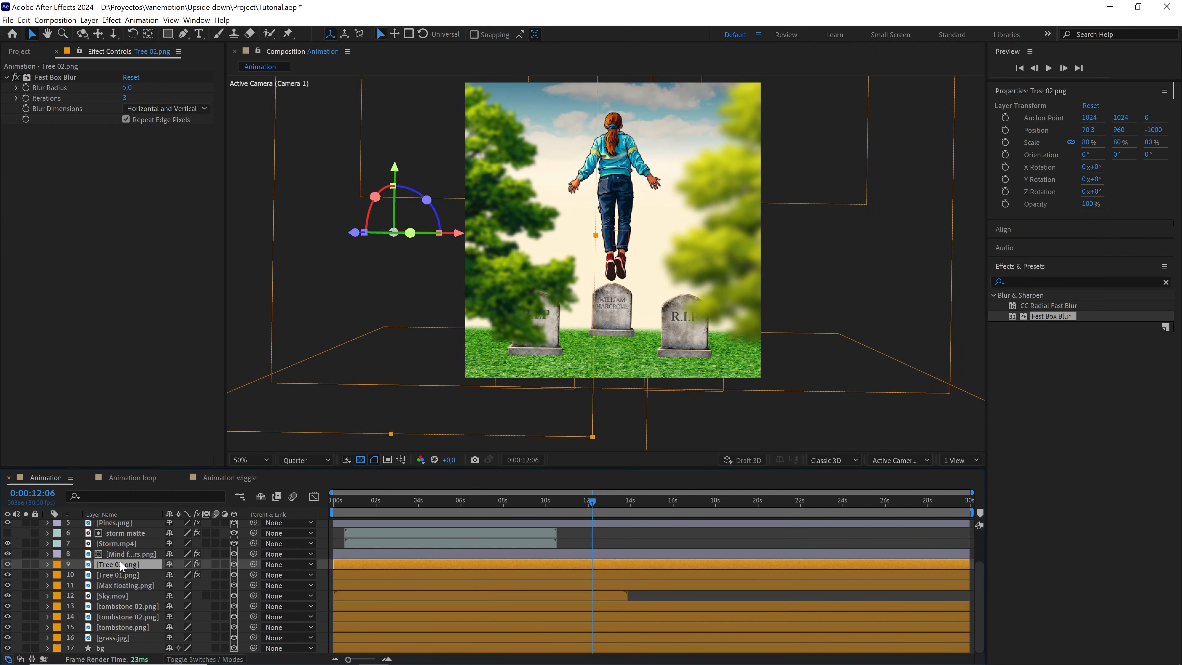
left_click(54, 78)
key("ctrl+c")
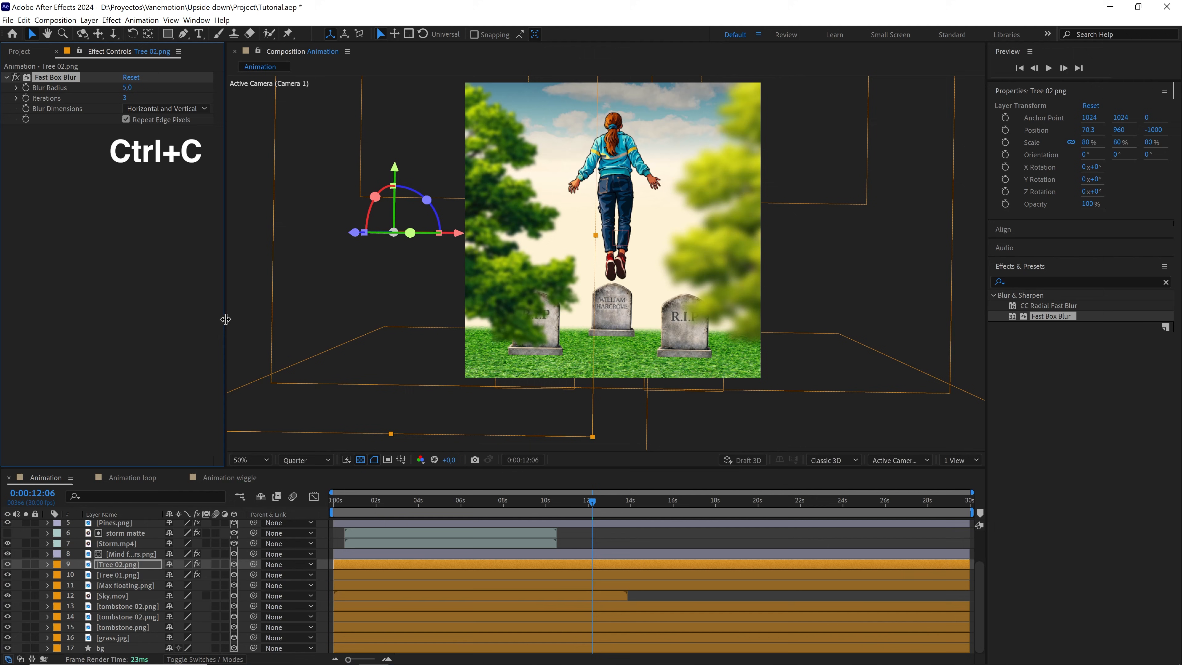
left_click(246, 480)
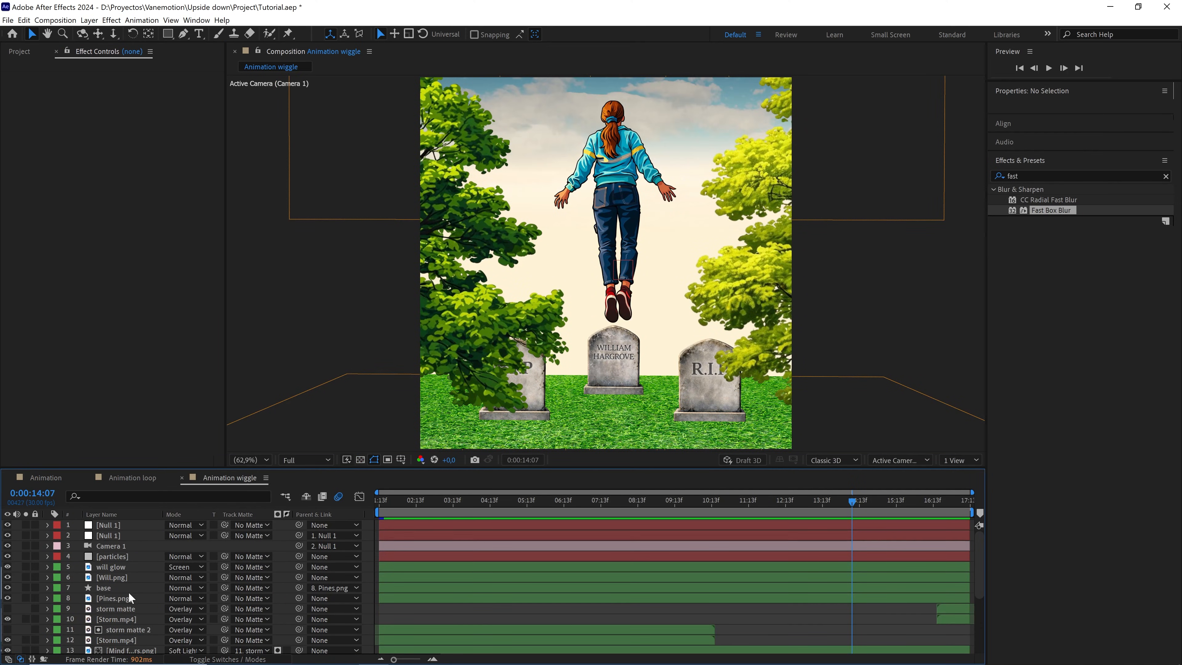
scroll(127, 593, "down", 2)
left_click(117, 595)
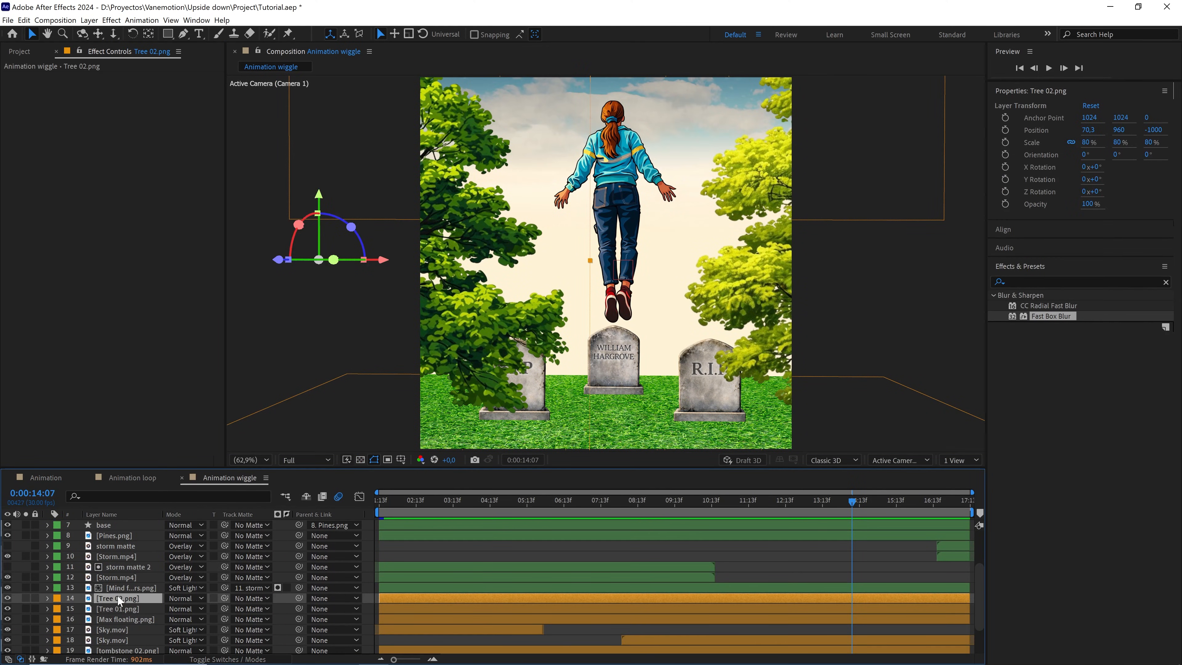
key("ctrl+v")
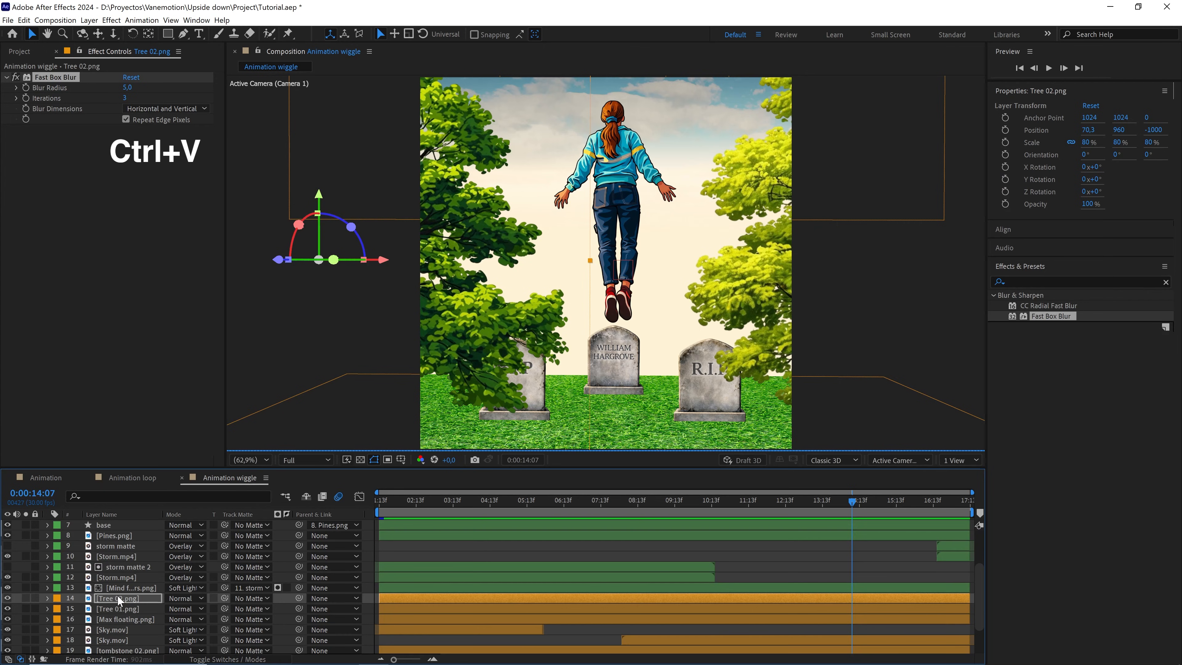
Apply the copied Fast Box Blur to Tree 01.png in Animation wiggle and set its Blur Radius to 10
left_click(128, 609)
key("ctrl+v")
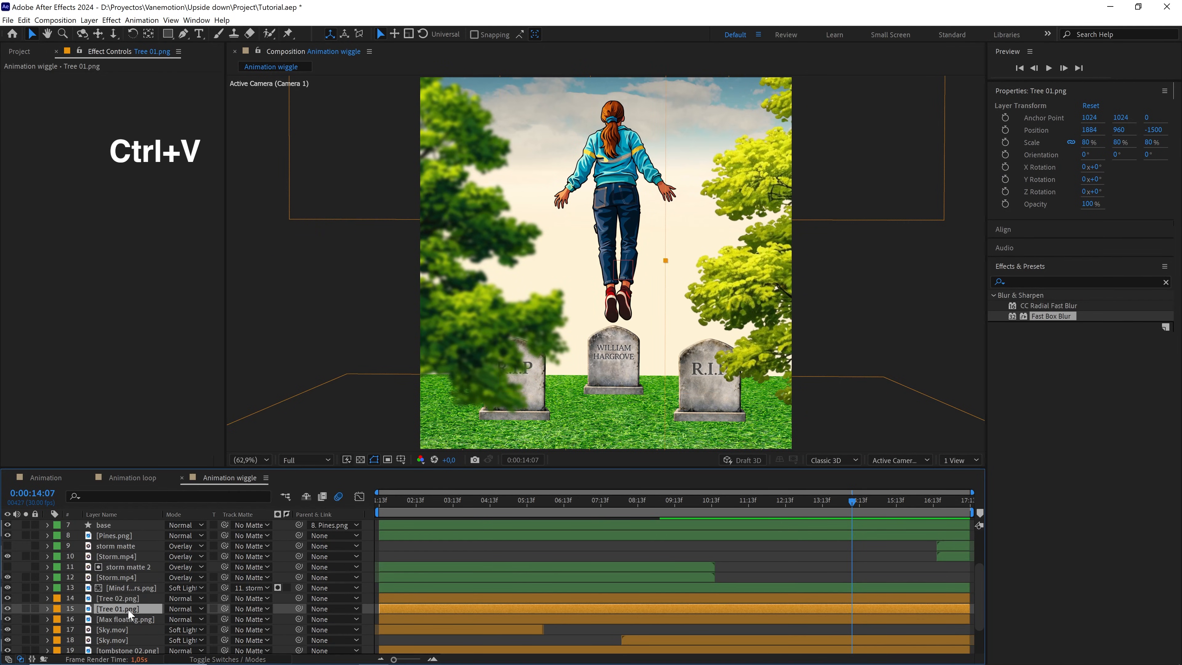
left_click(128, 88)
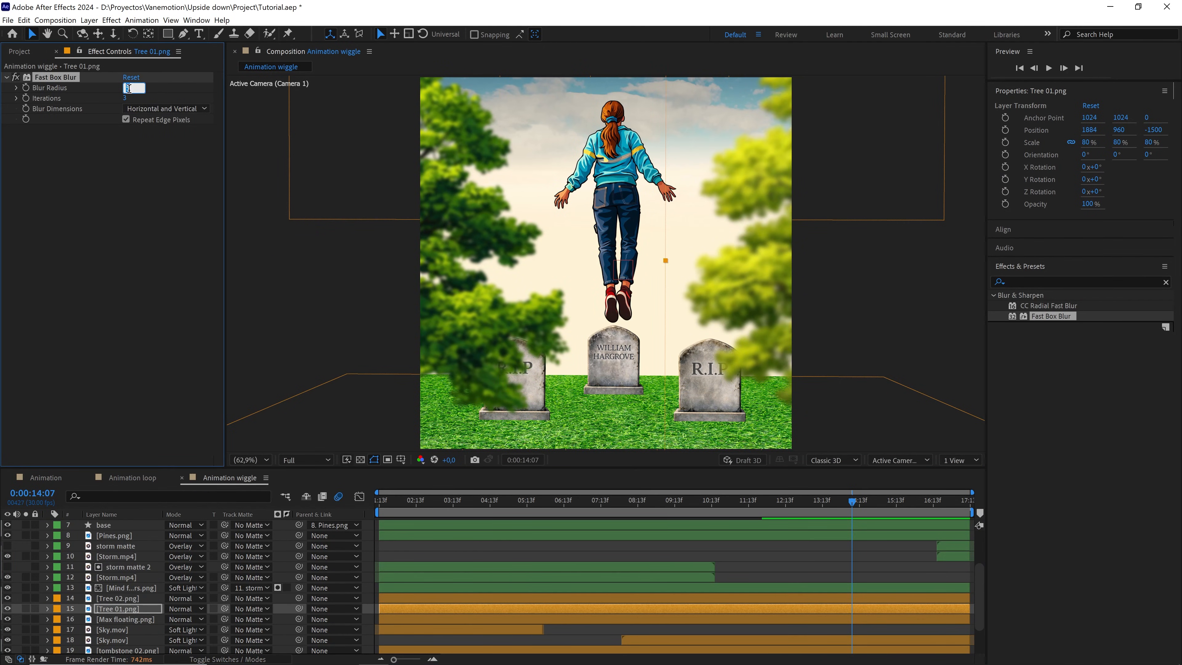
left_click(116, 206)
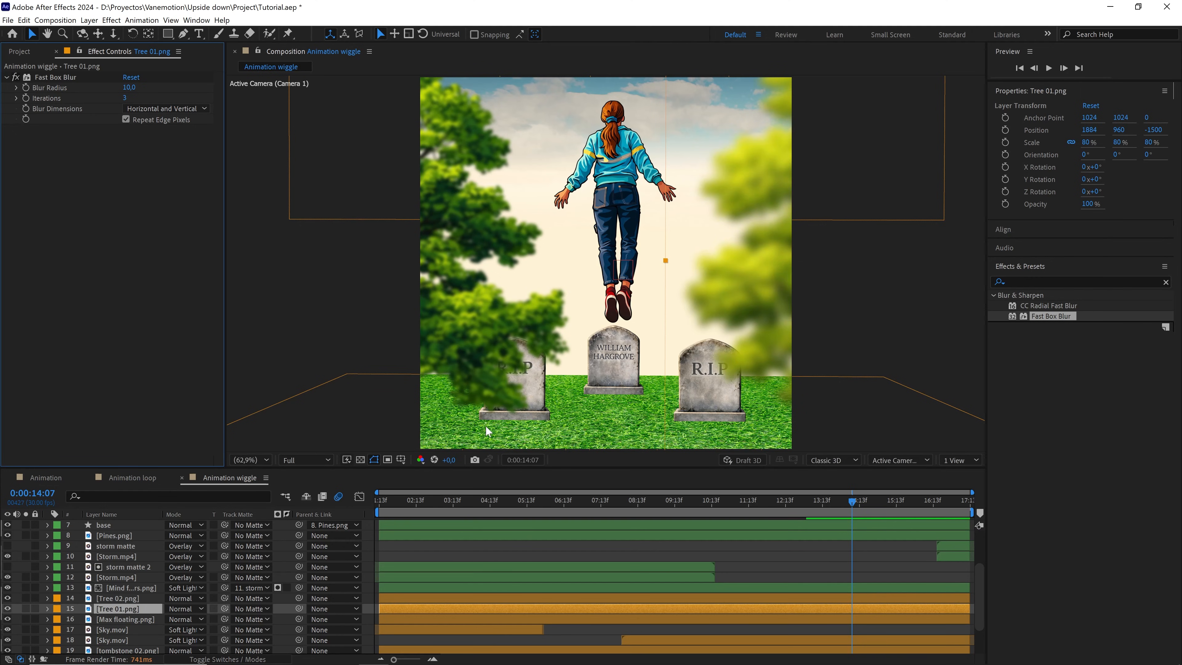
Copy the feathered mask from grass.jpg in the Animation composition to grass.jpg in the Animation wiggle composition
scroll(121, 631, "down", 2)
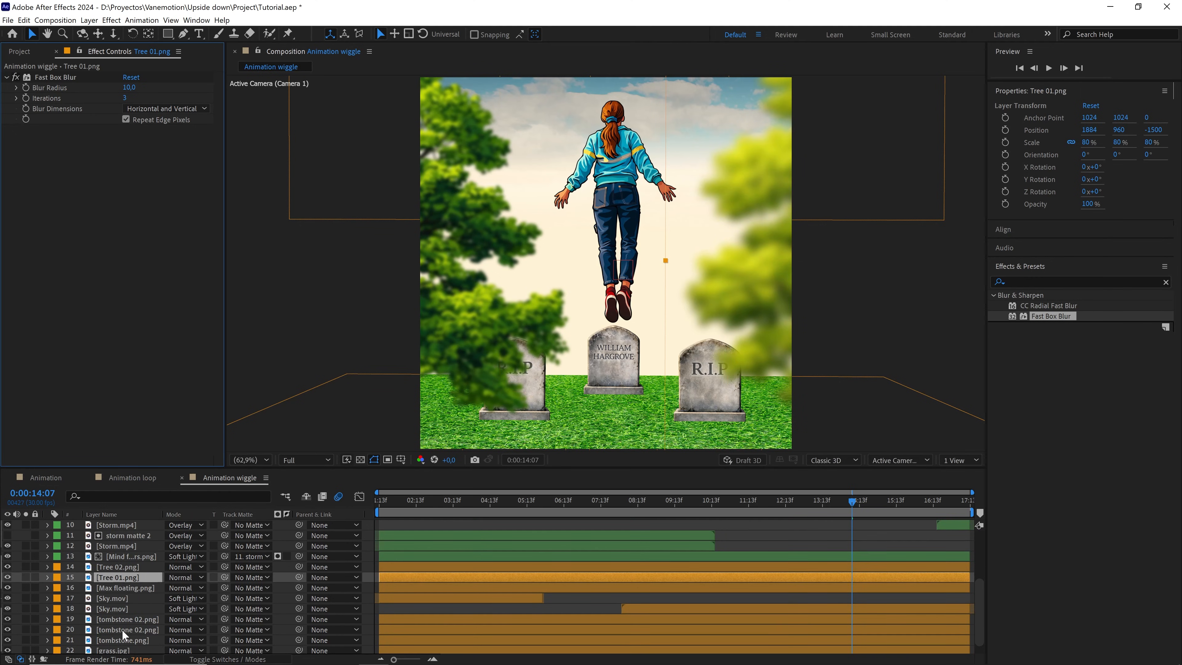
scroll(122, 630, "down", 2)
left_click(120, 636)
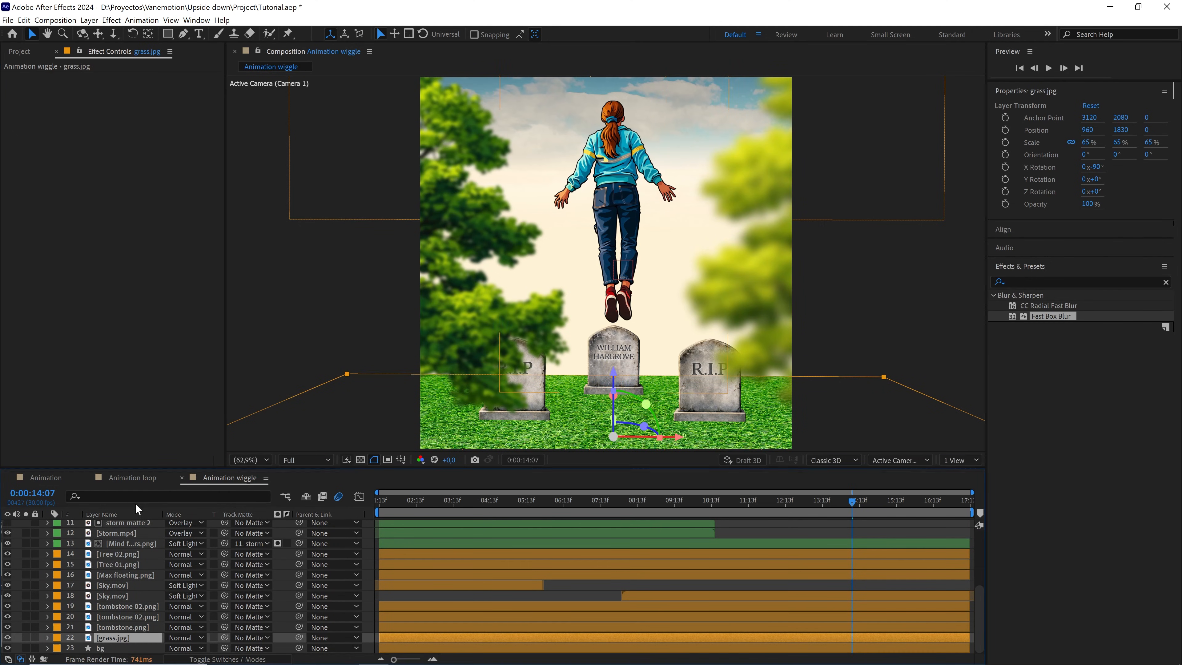
left_click(60, 476)
left_click(128, 637)
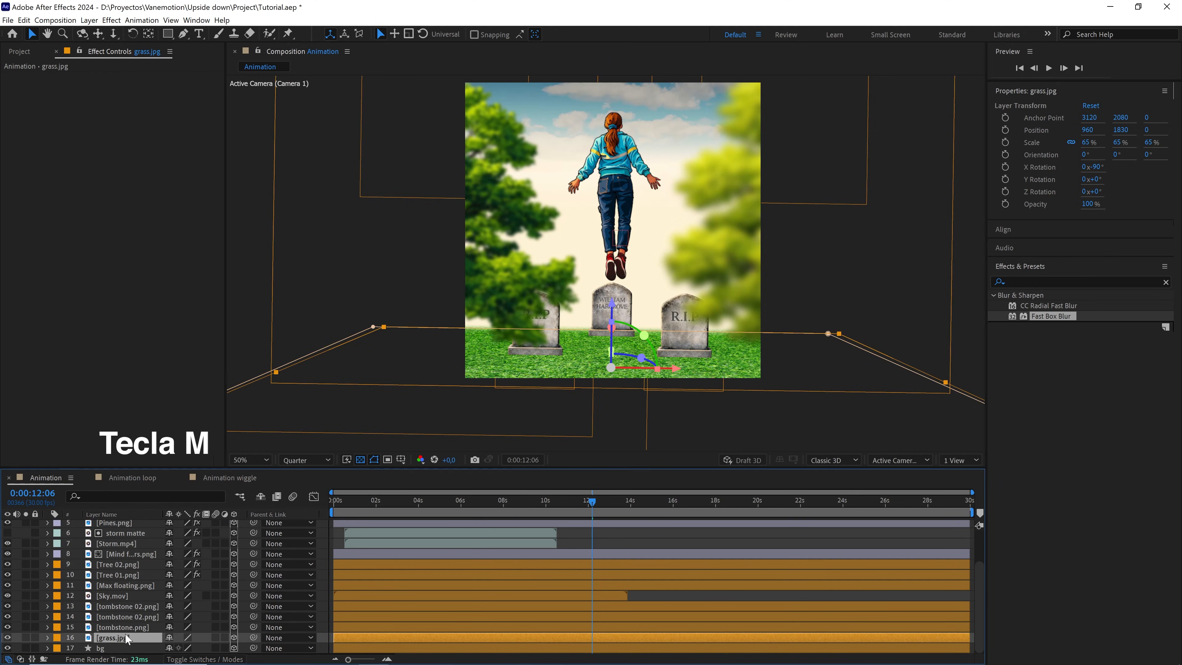
key("m")
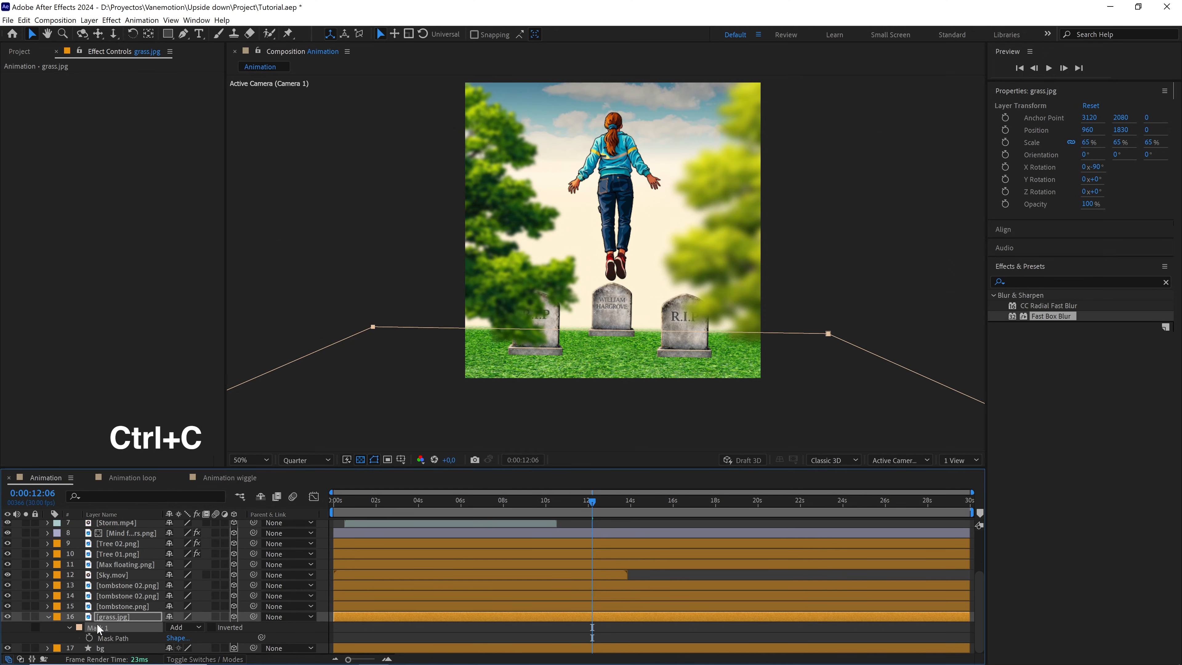
left_click(221, 478)
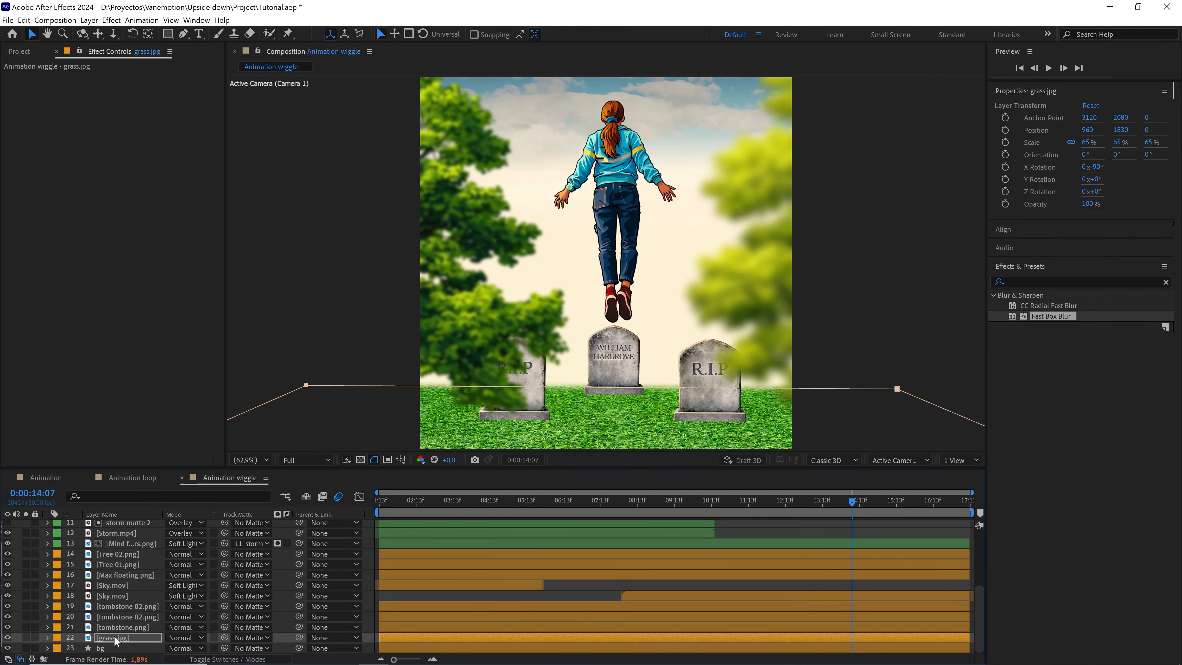
Deselect the grass layer, move the current time back to 0:00:01:13 in Animation wiggle and clear the effects search
left_click(806, 521)
left_click_drag(803, 505, 313, 511)
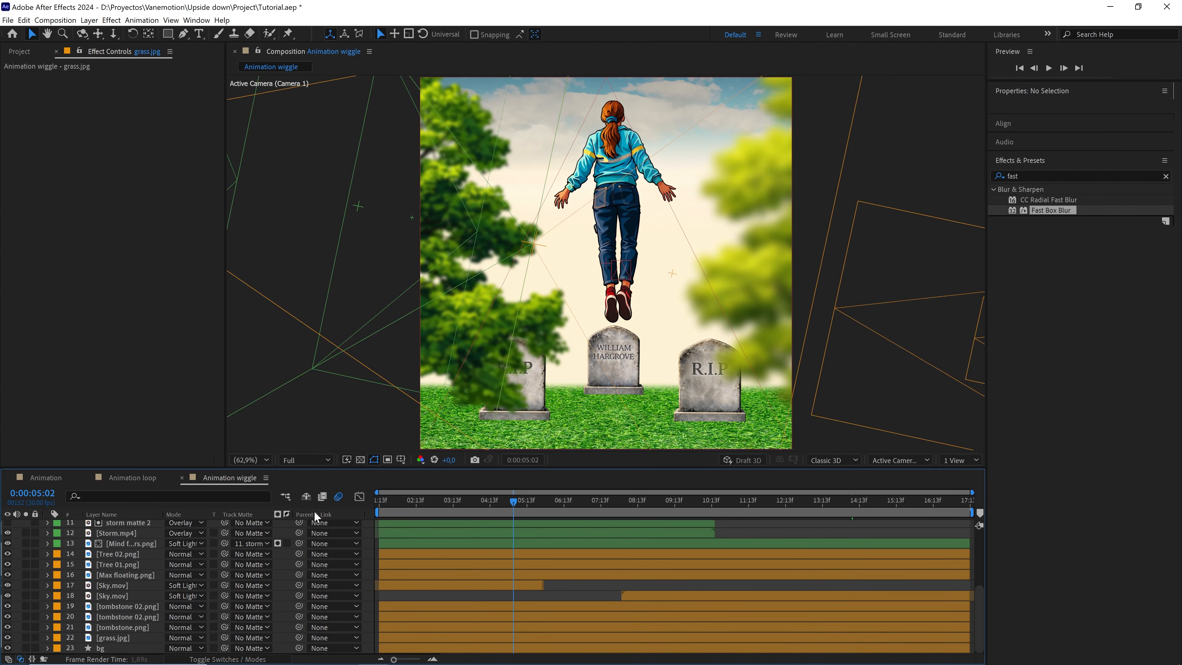
left_click(1167, 176)
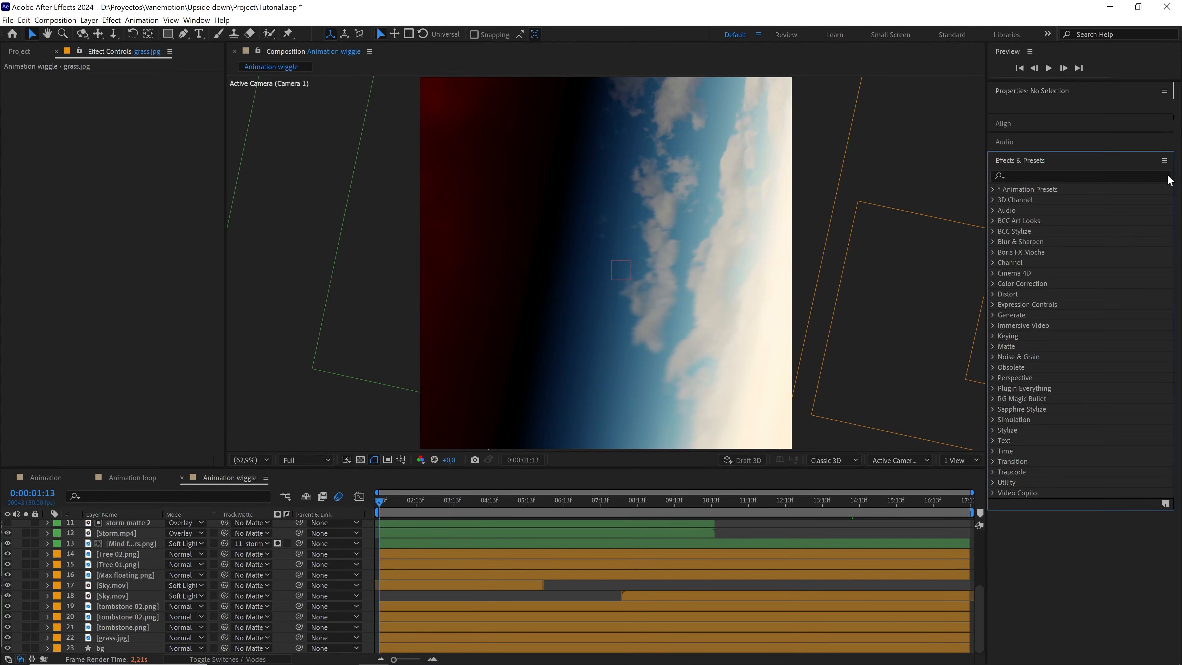
Save the project with its item list shown and set the composition viewer's magnification to Fit
left_click(21, 51)
left_click(251, 460)
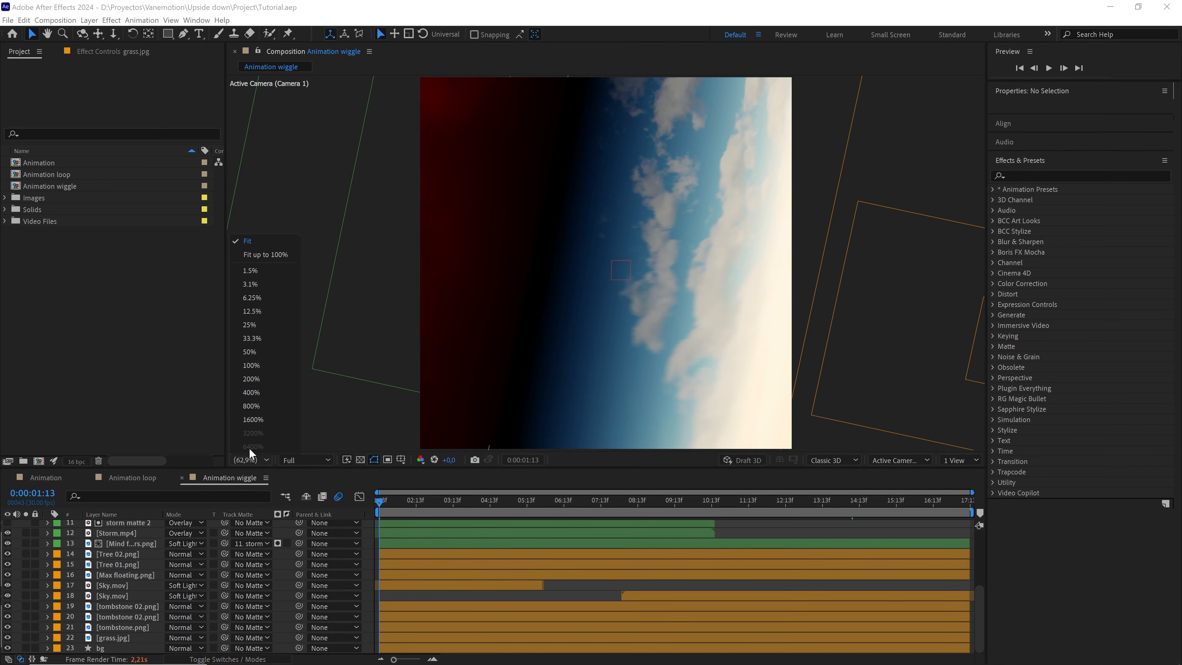
left_click(268, 242)
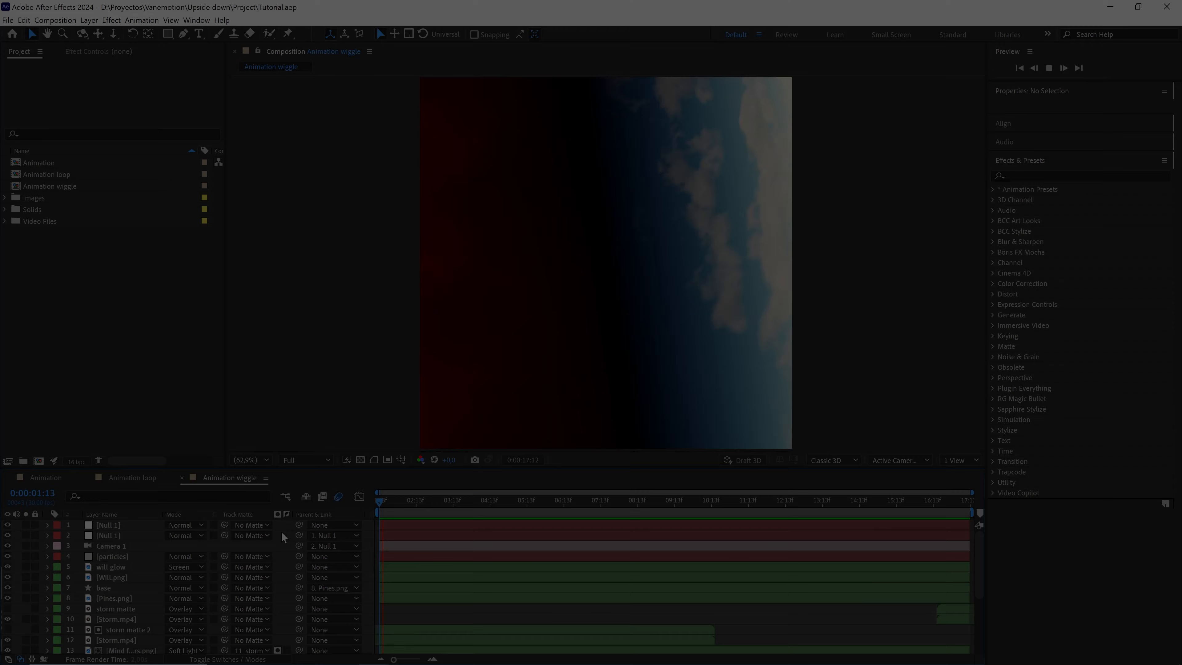